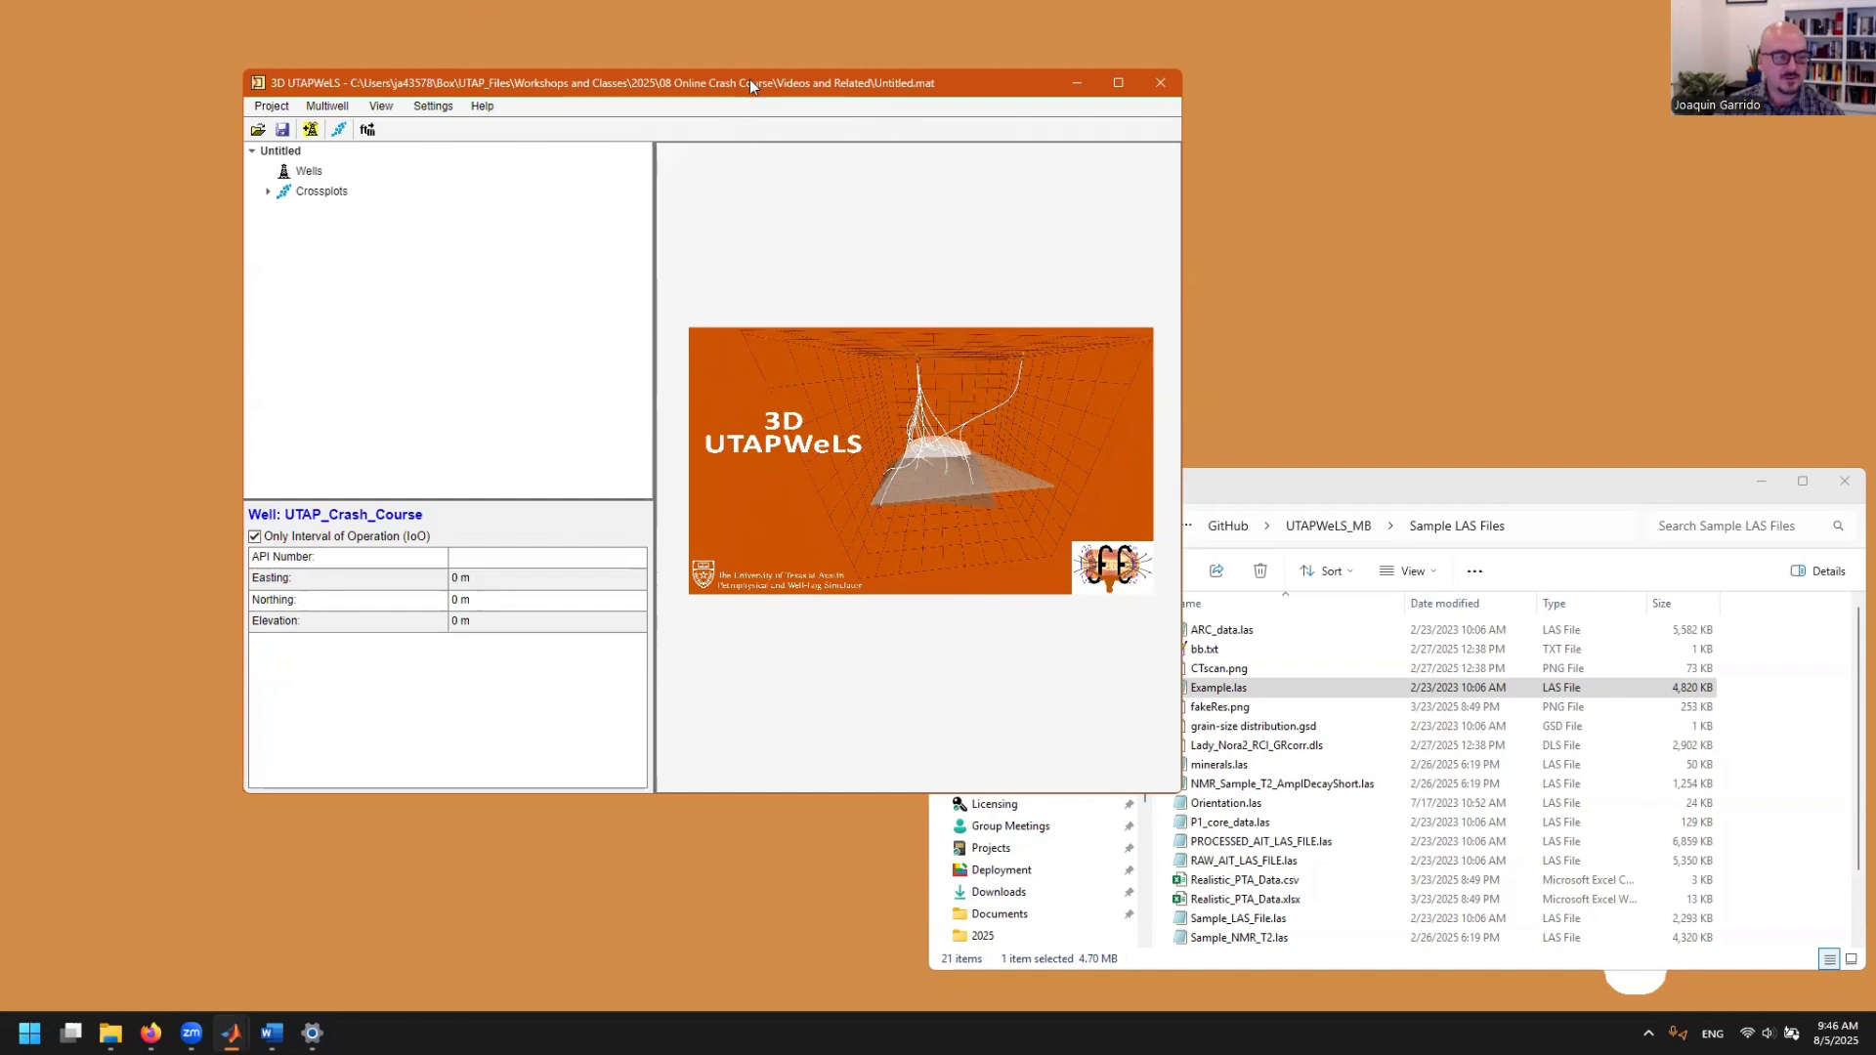
- Import Example.las from the Sample LAS Files folder as a new well, keeping all logs and the 3358 to 10422 ft interval
drag(749, 82, 700, 75)
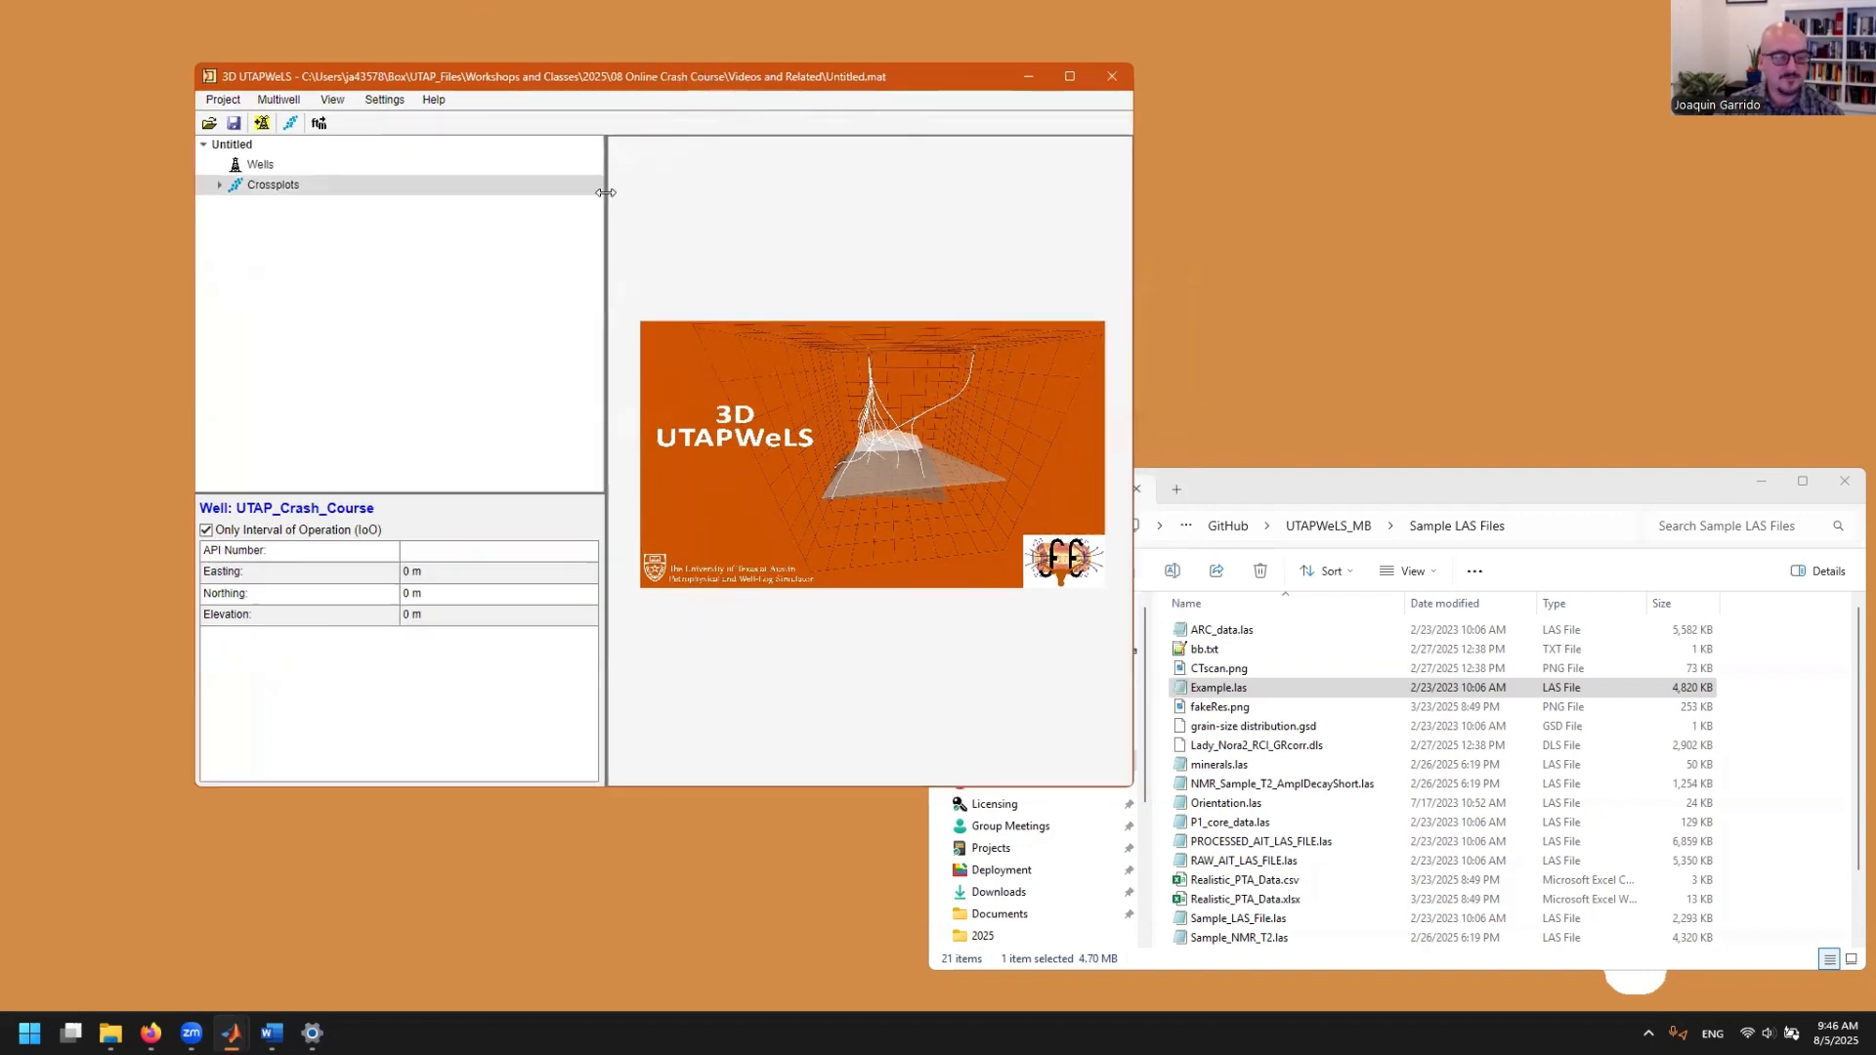
click(1369, 499)
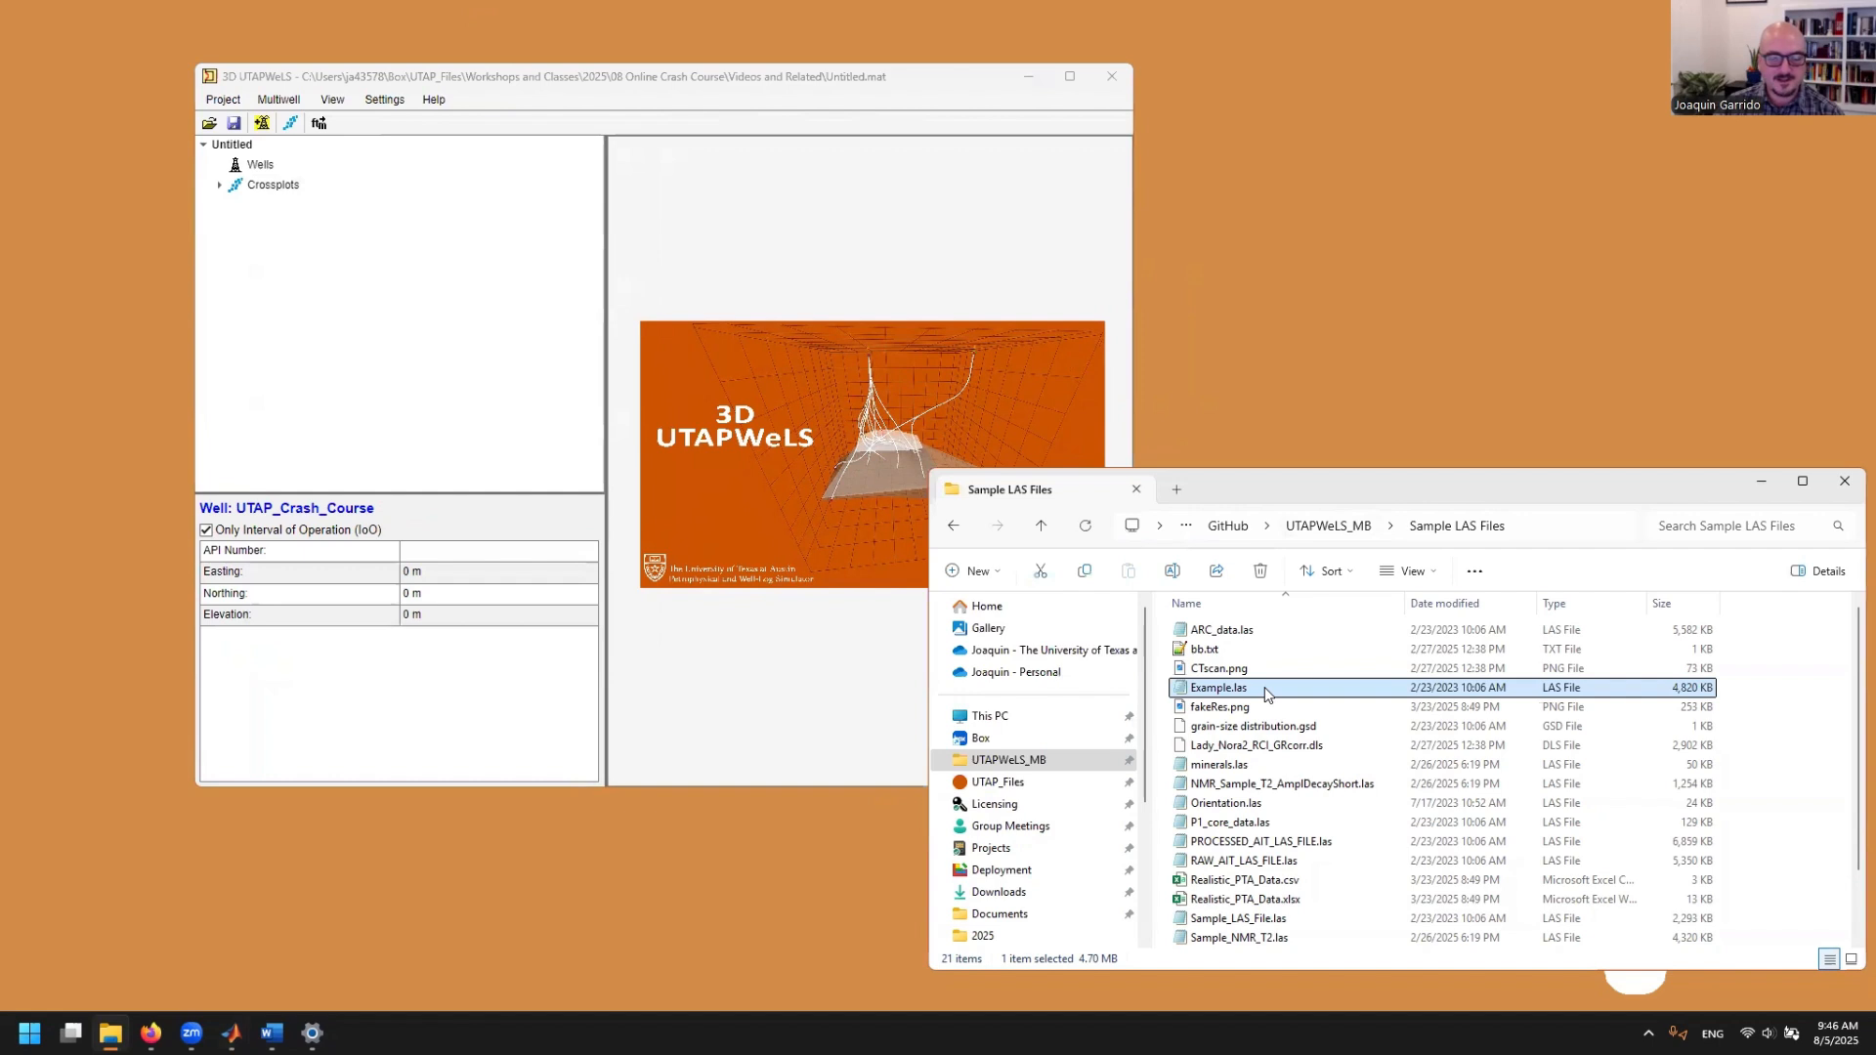
drag(1266, 694, 1039, 306)
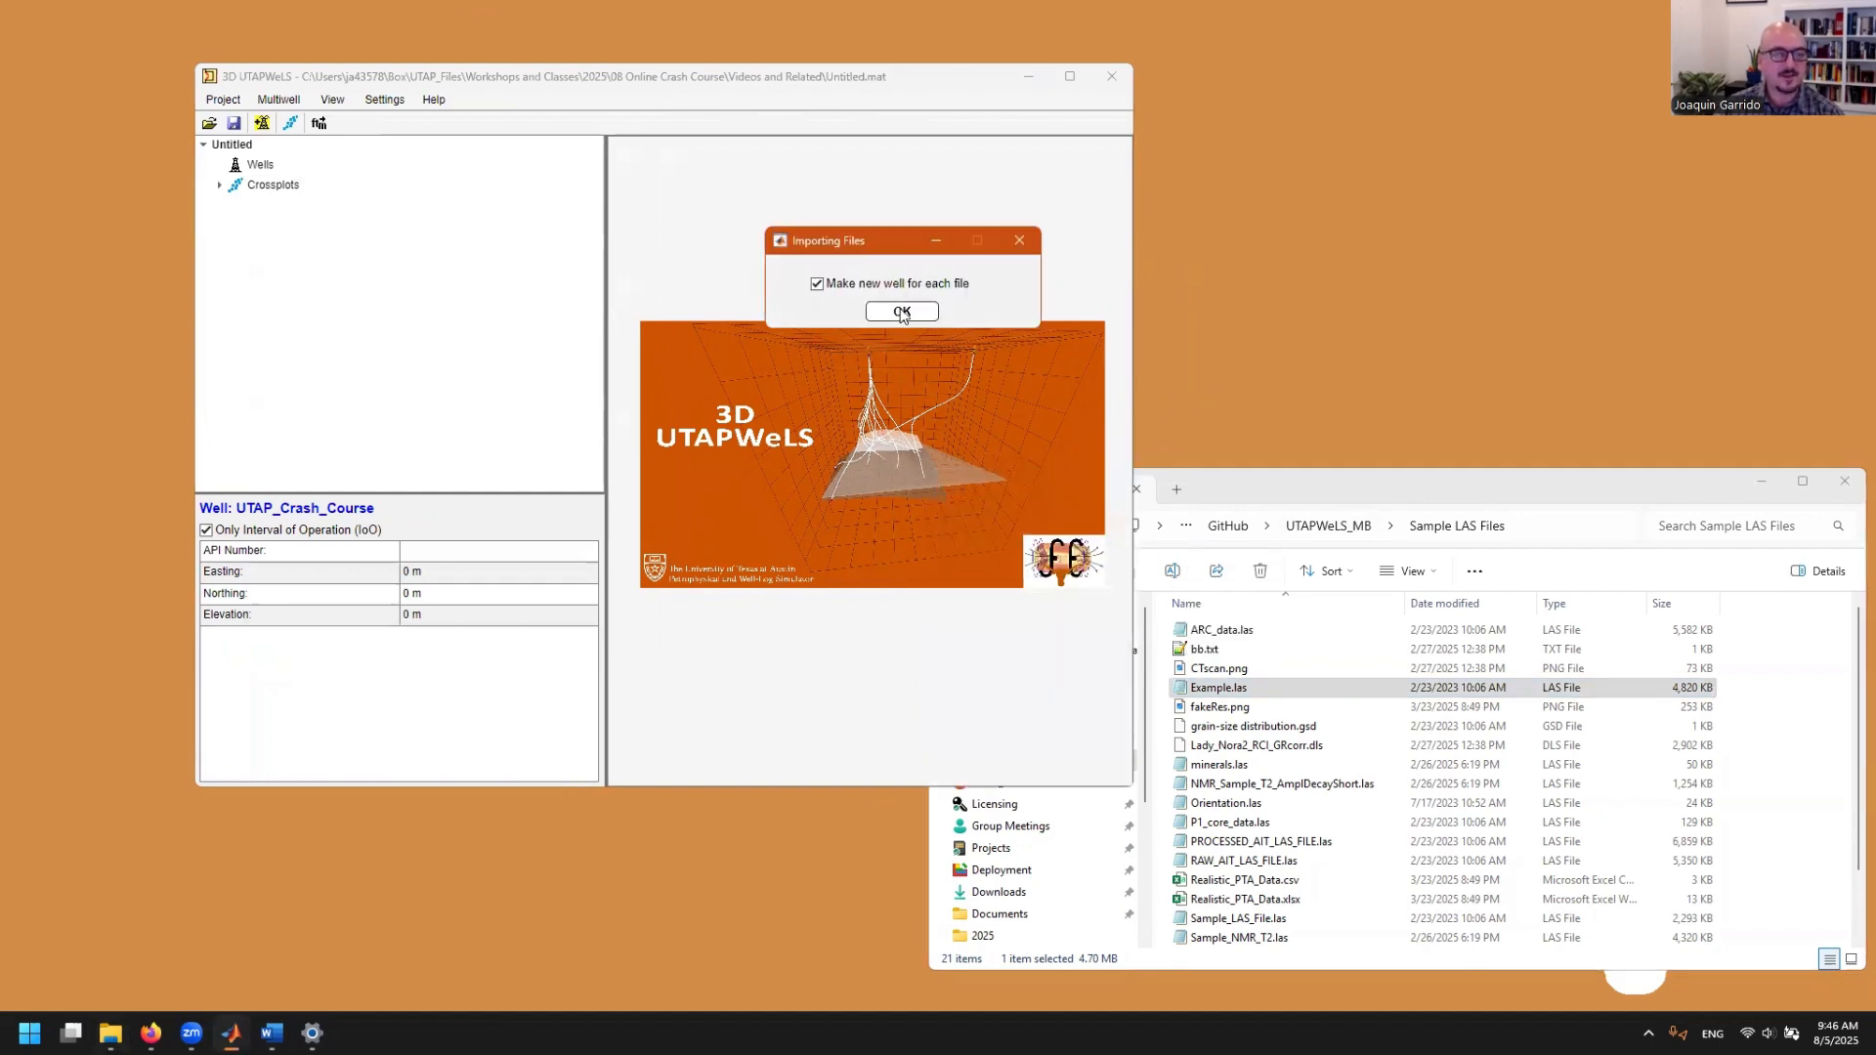
click(901, 312)
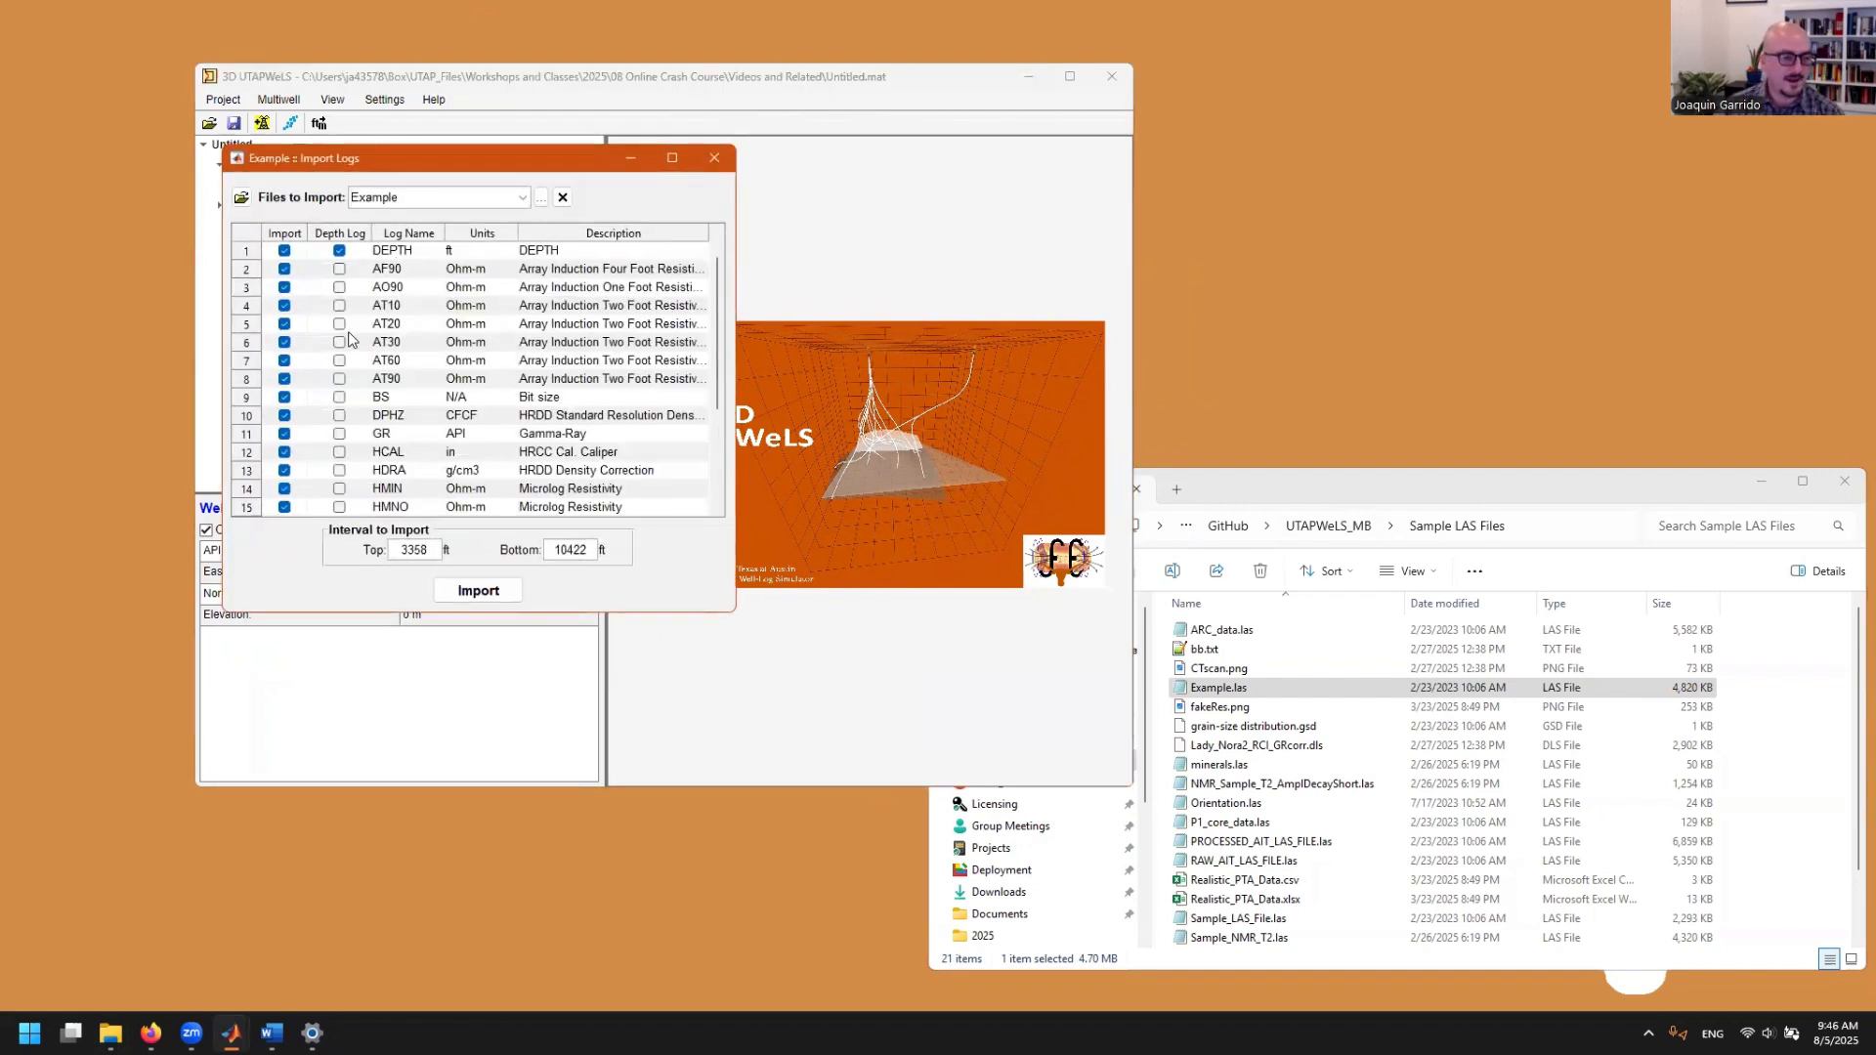
scroll(343, 339, down, 2)
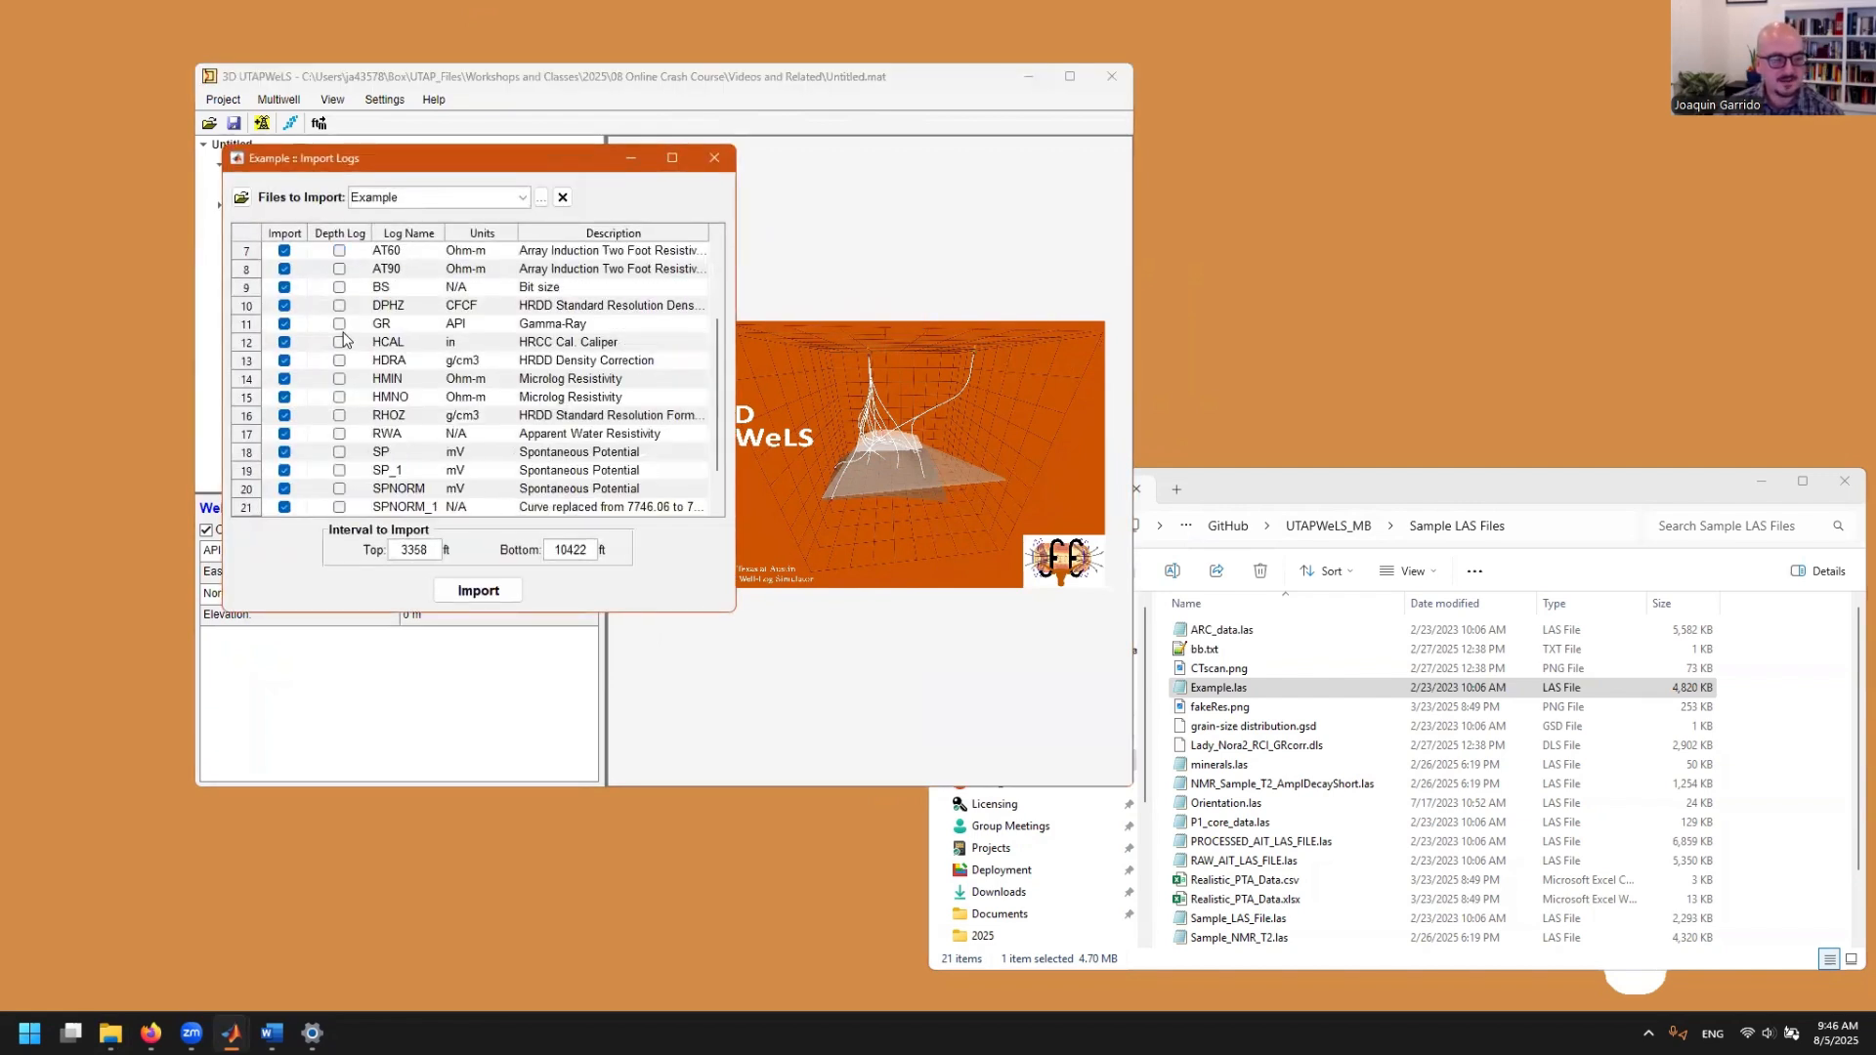
scroll(343, 339, down, 1)
click(493, 591)
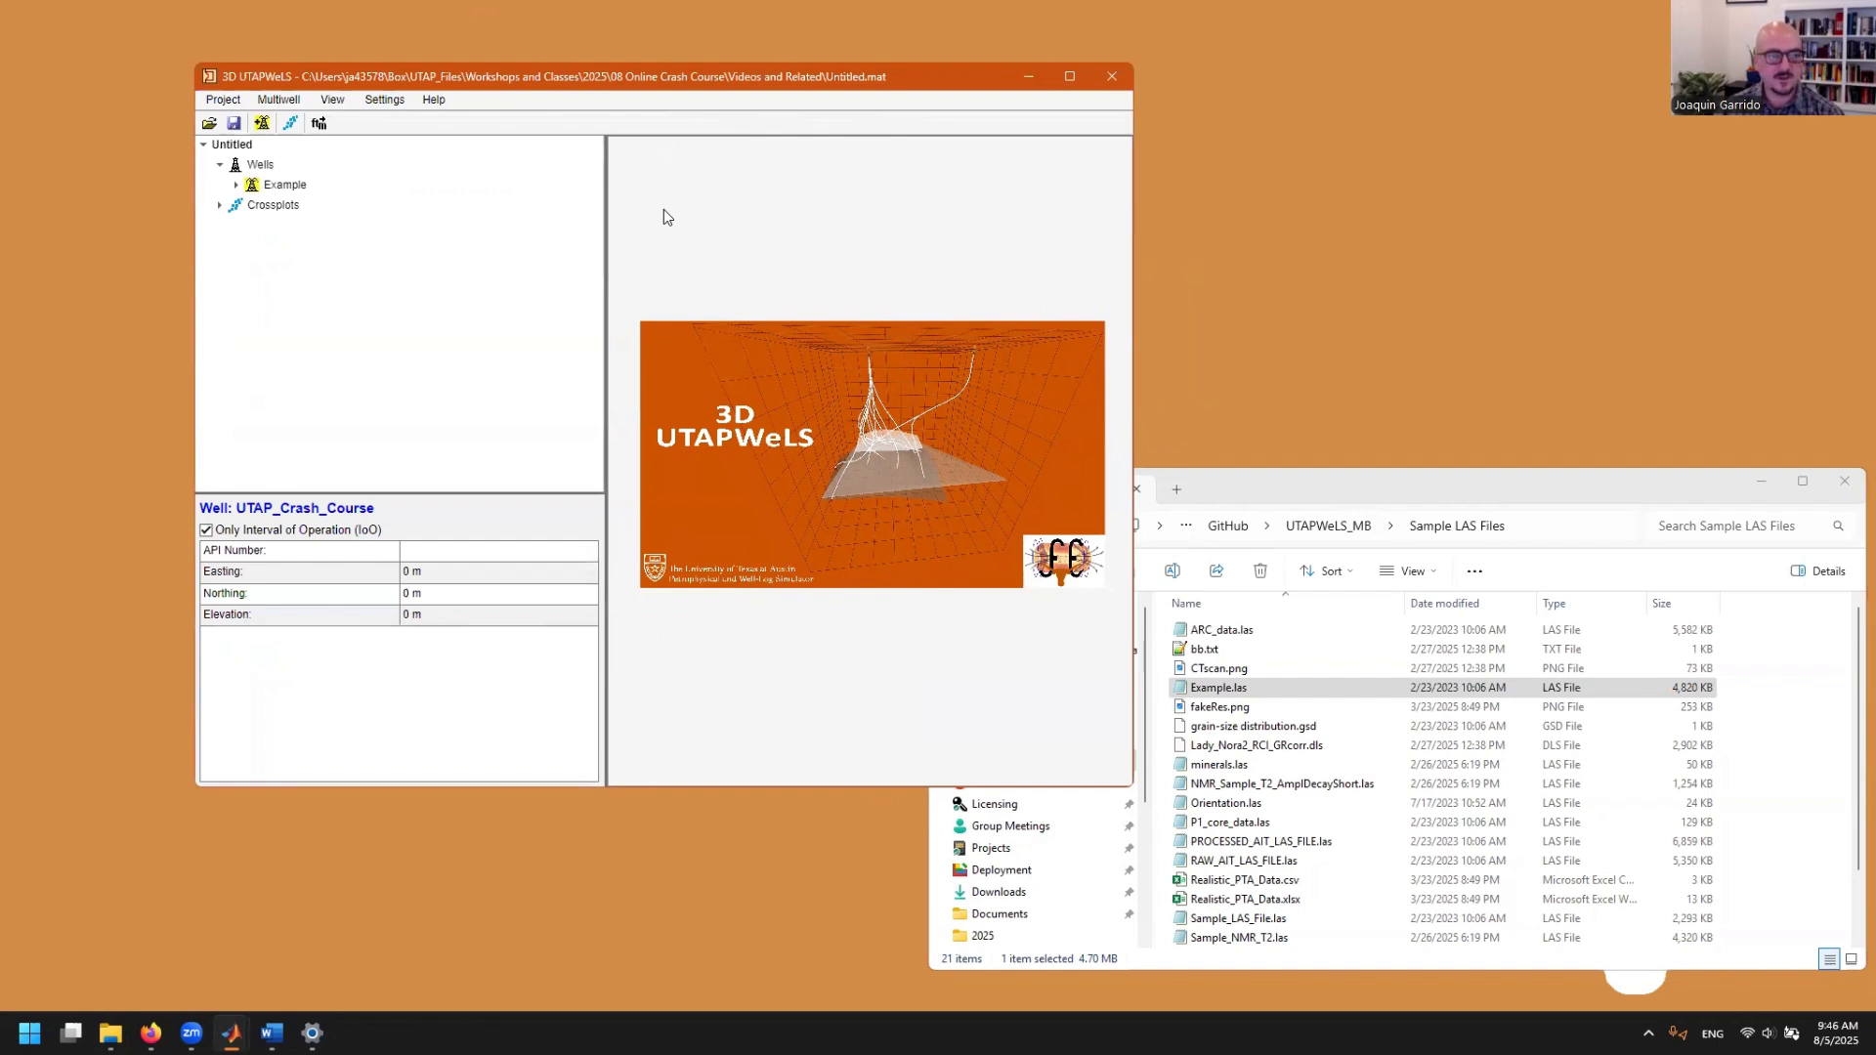
- Expand the Example log set of the new well and review its logs, including the statistics of BS and GR
click(233, 185)
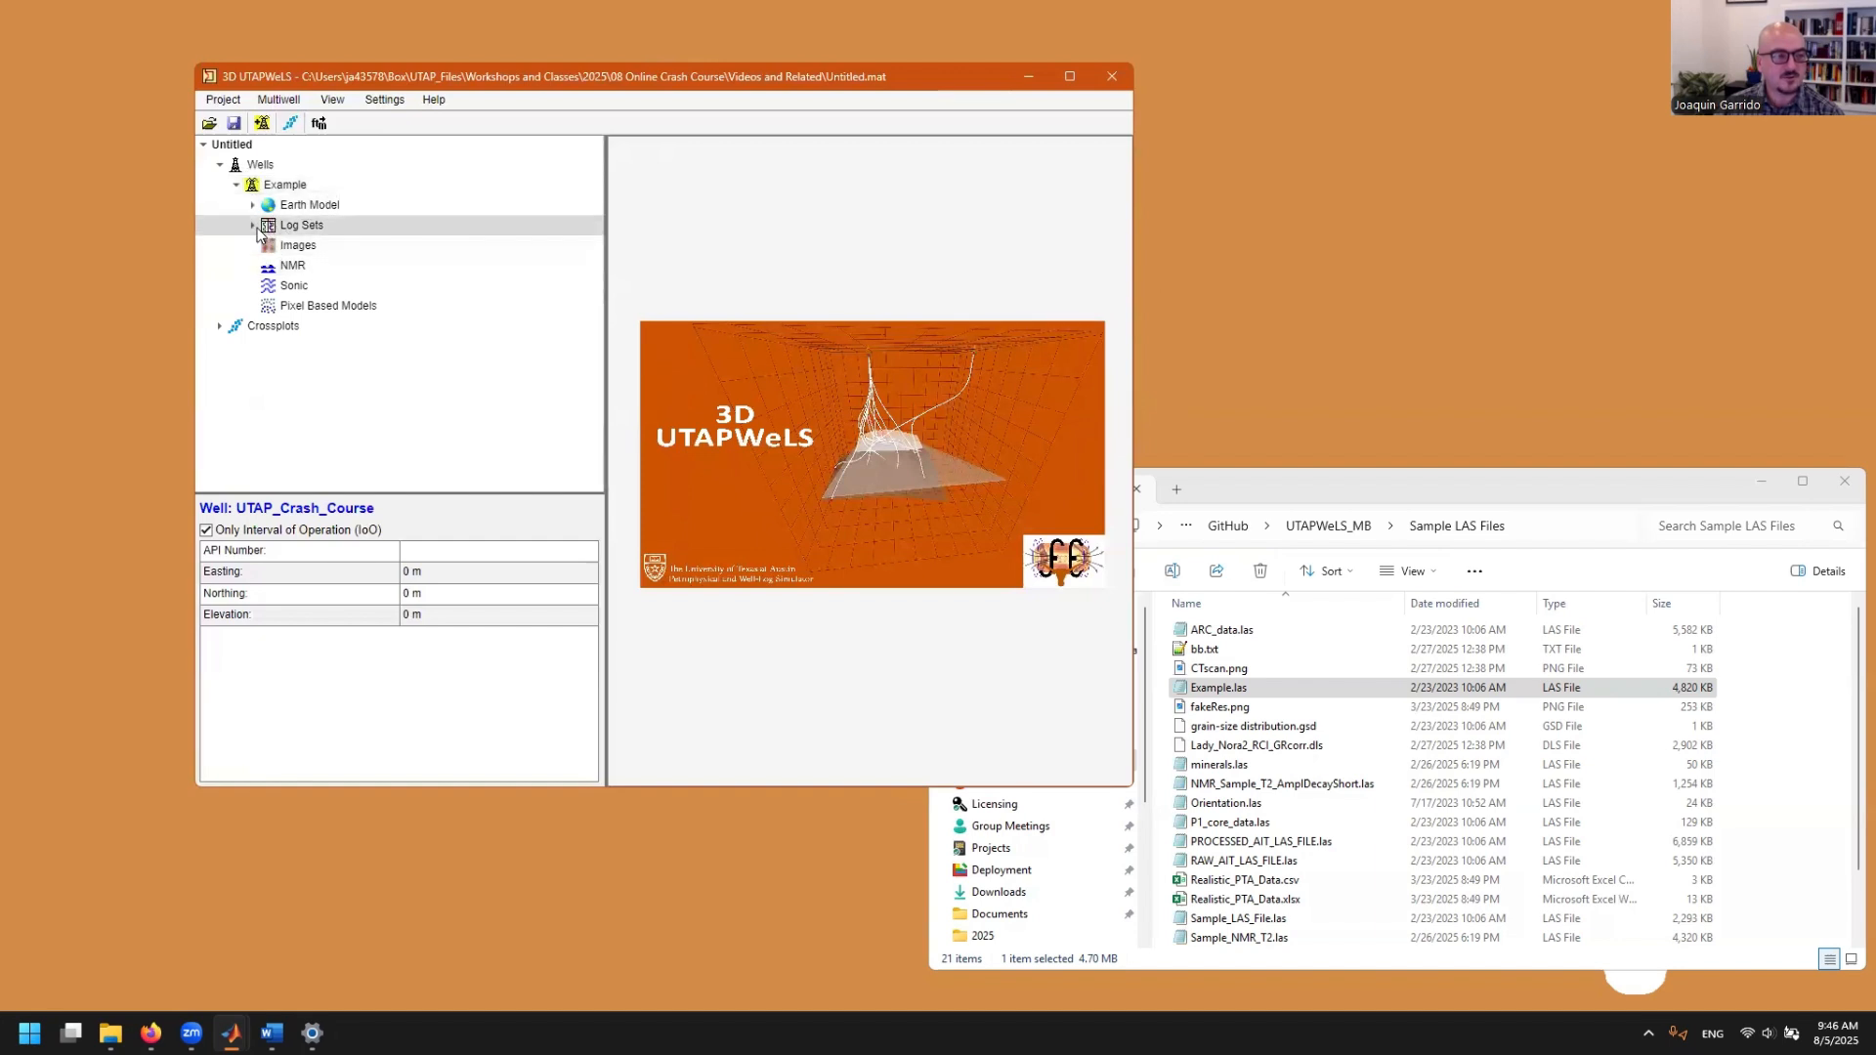
click(253, 226)
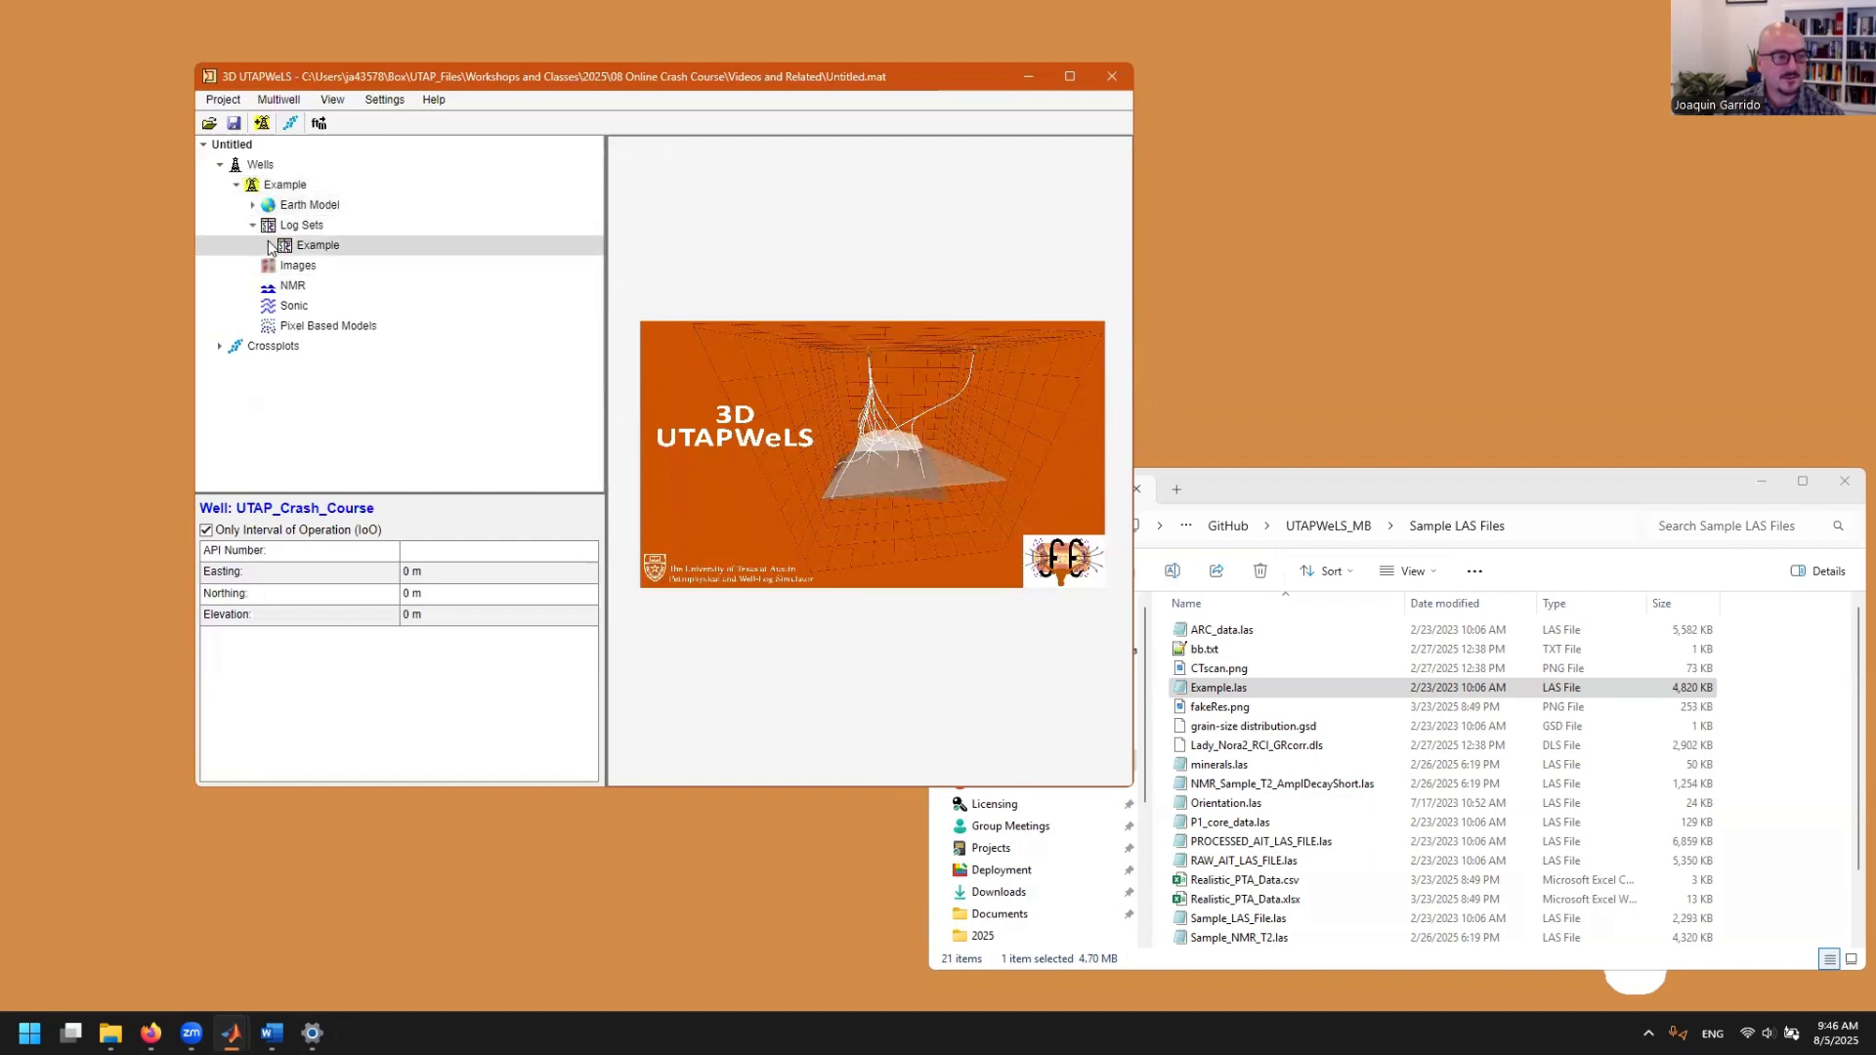
click(270, 245)
scroll(338, 352, down, 2)
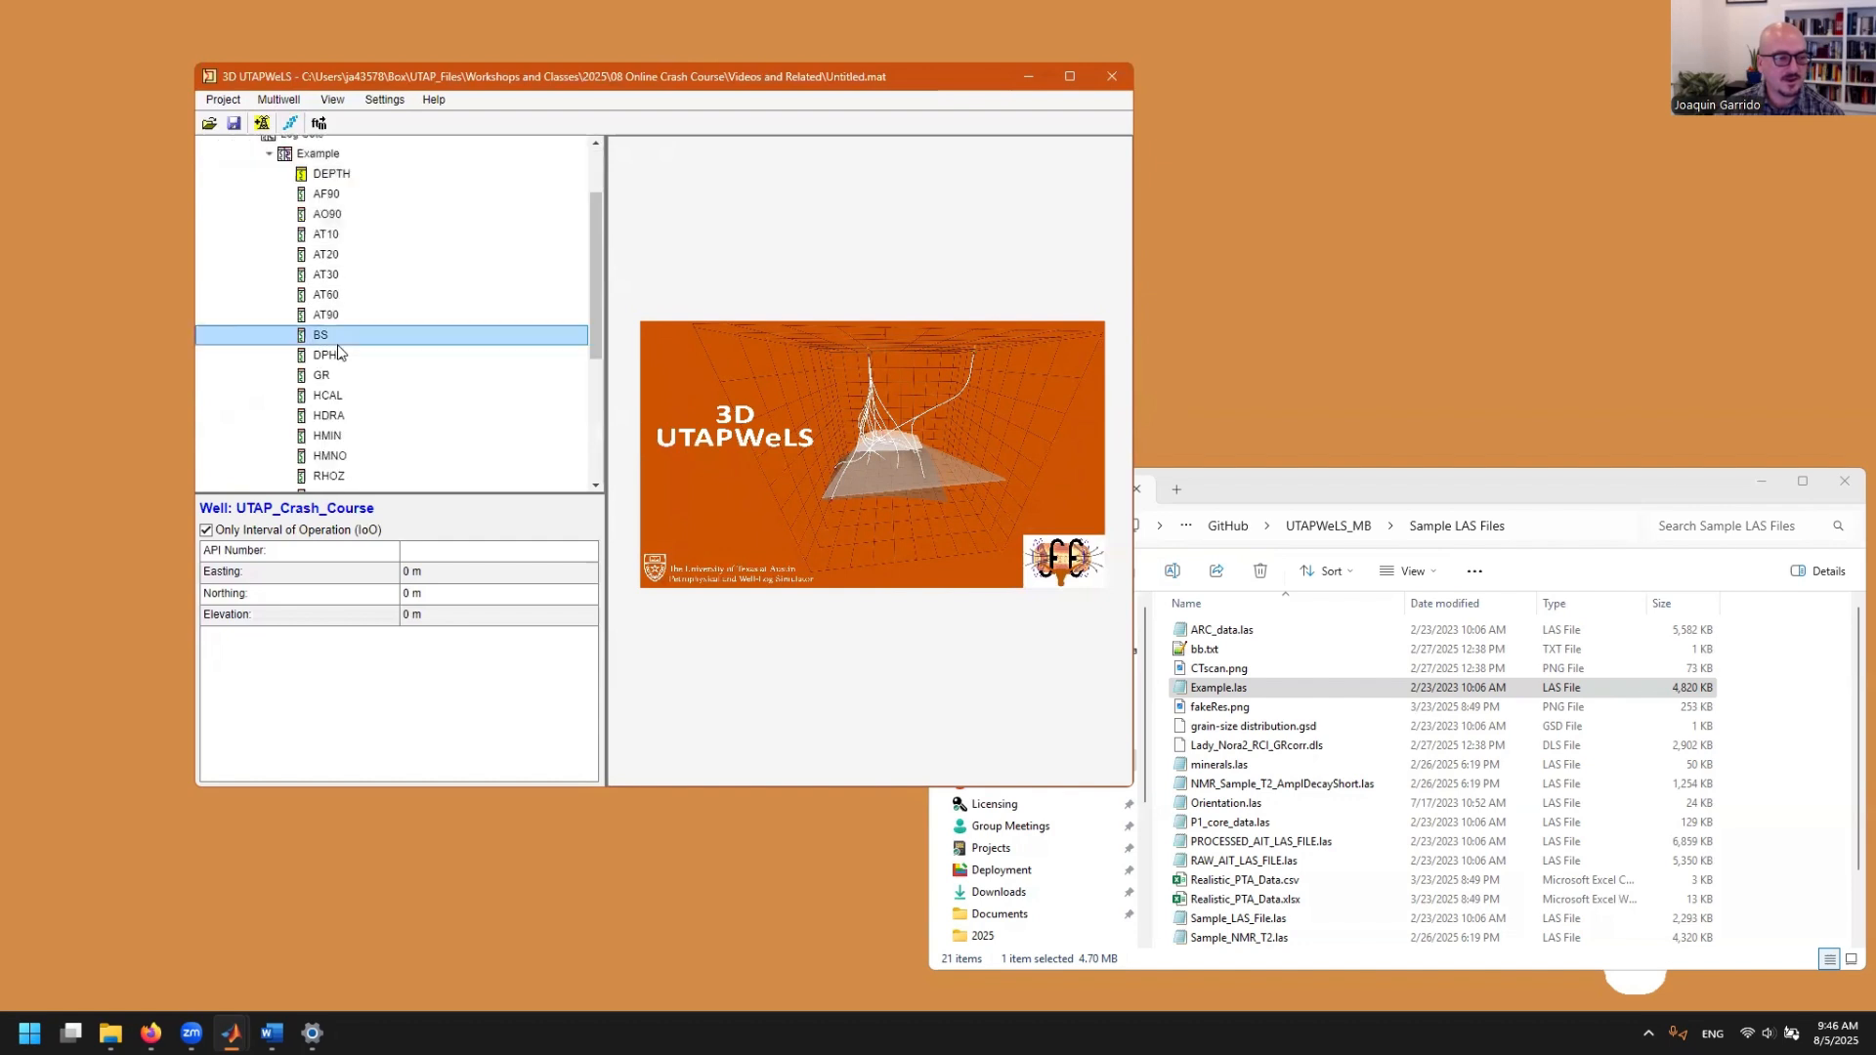
click(332, 336)
click(343, 381)
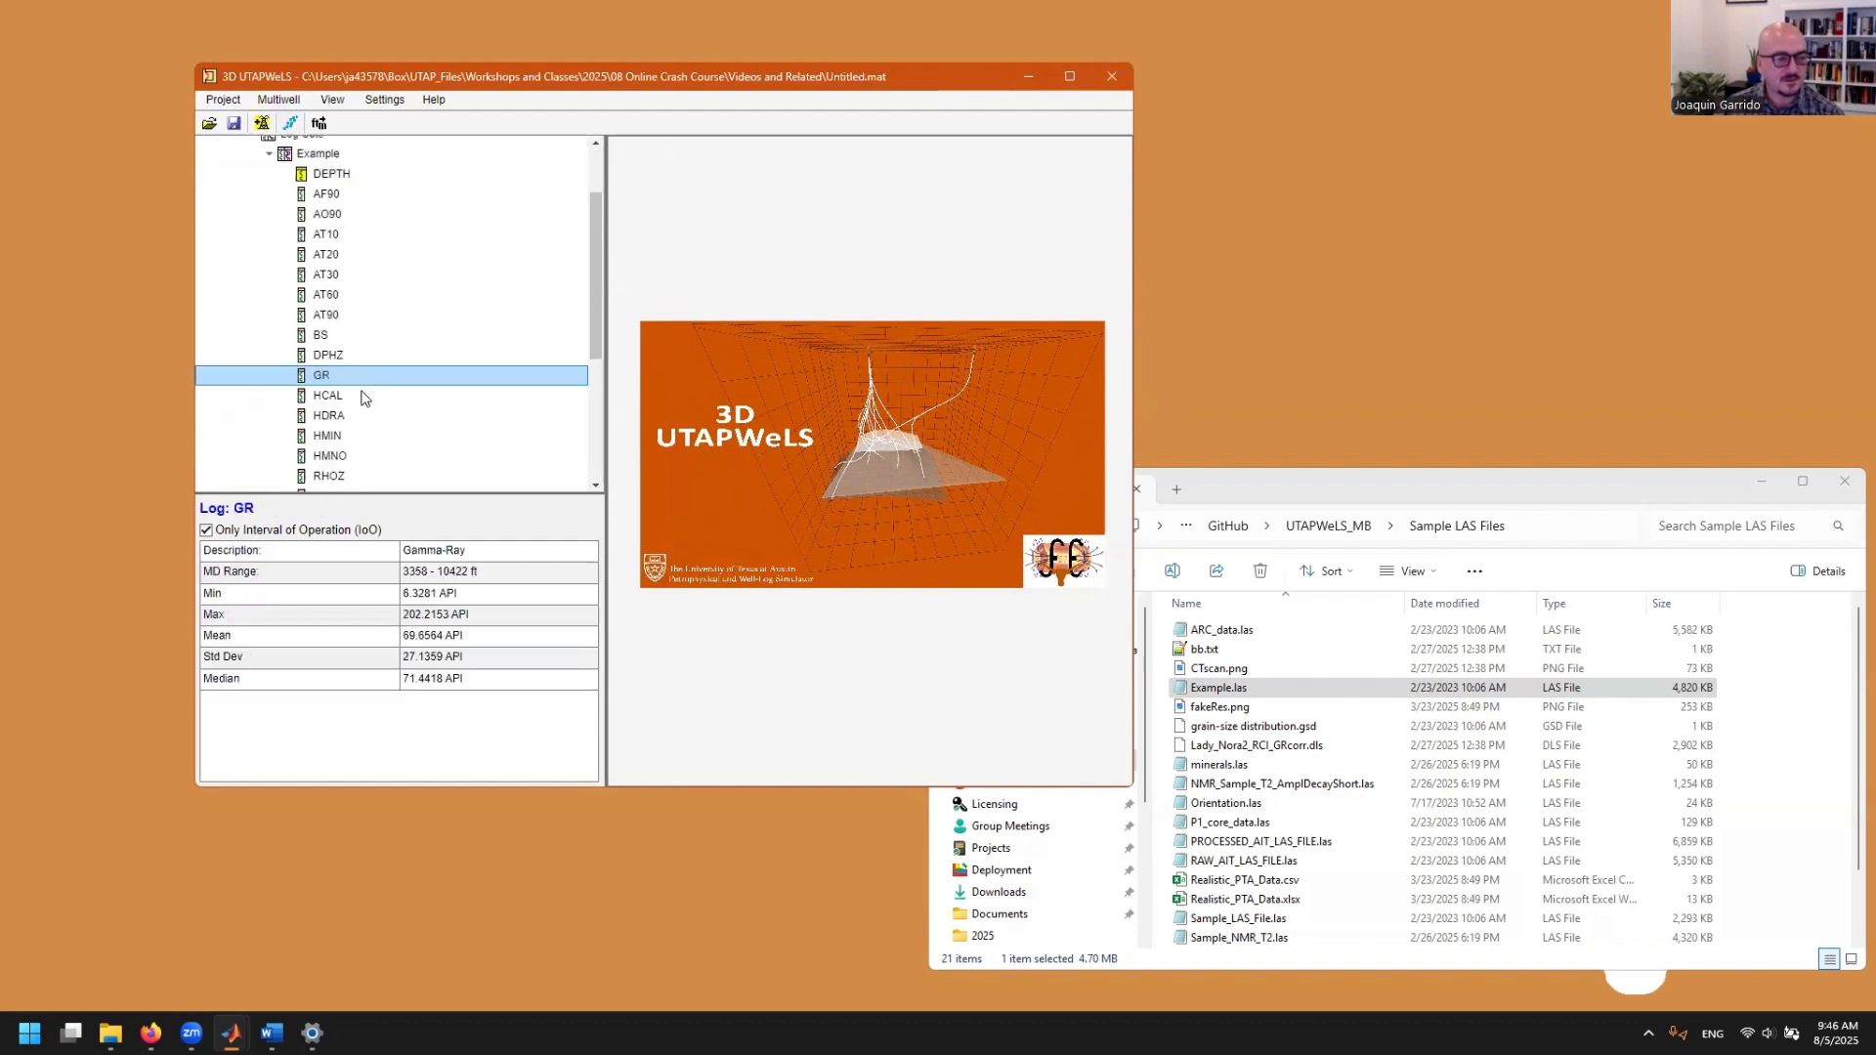
scroll(363, 401, down, 2)
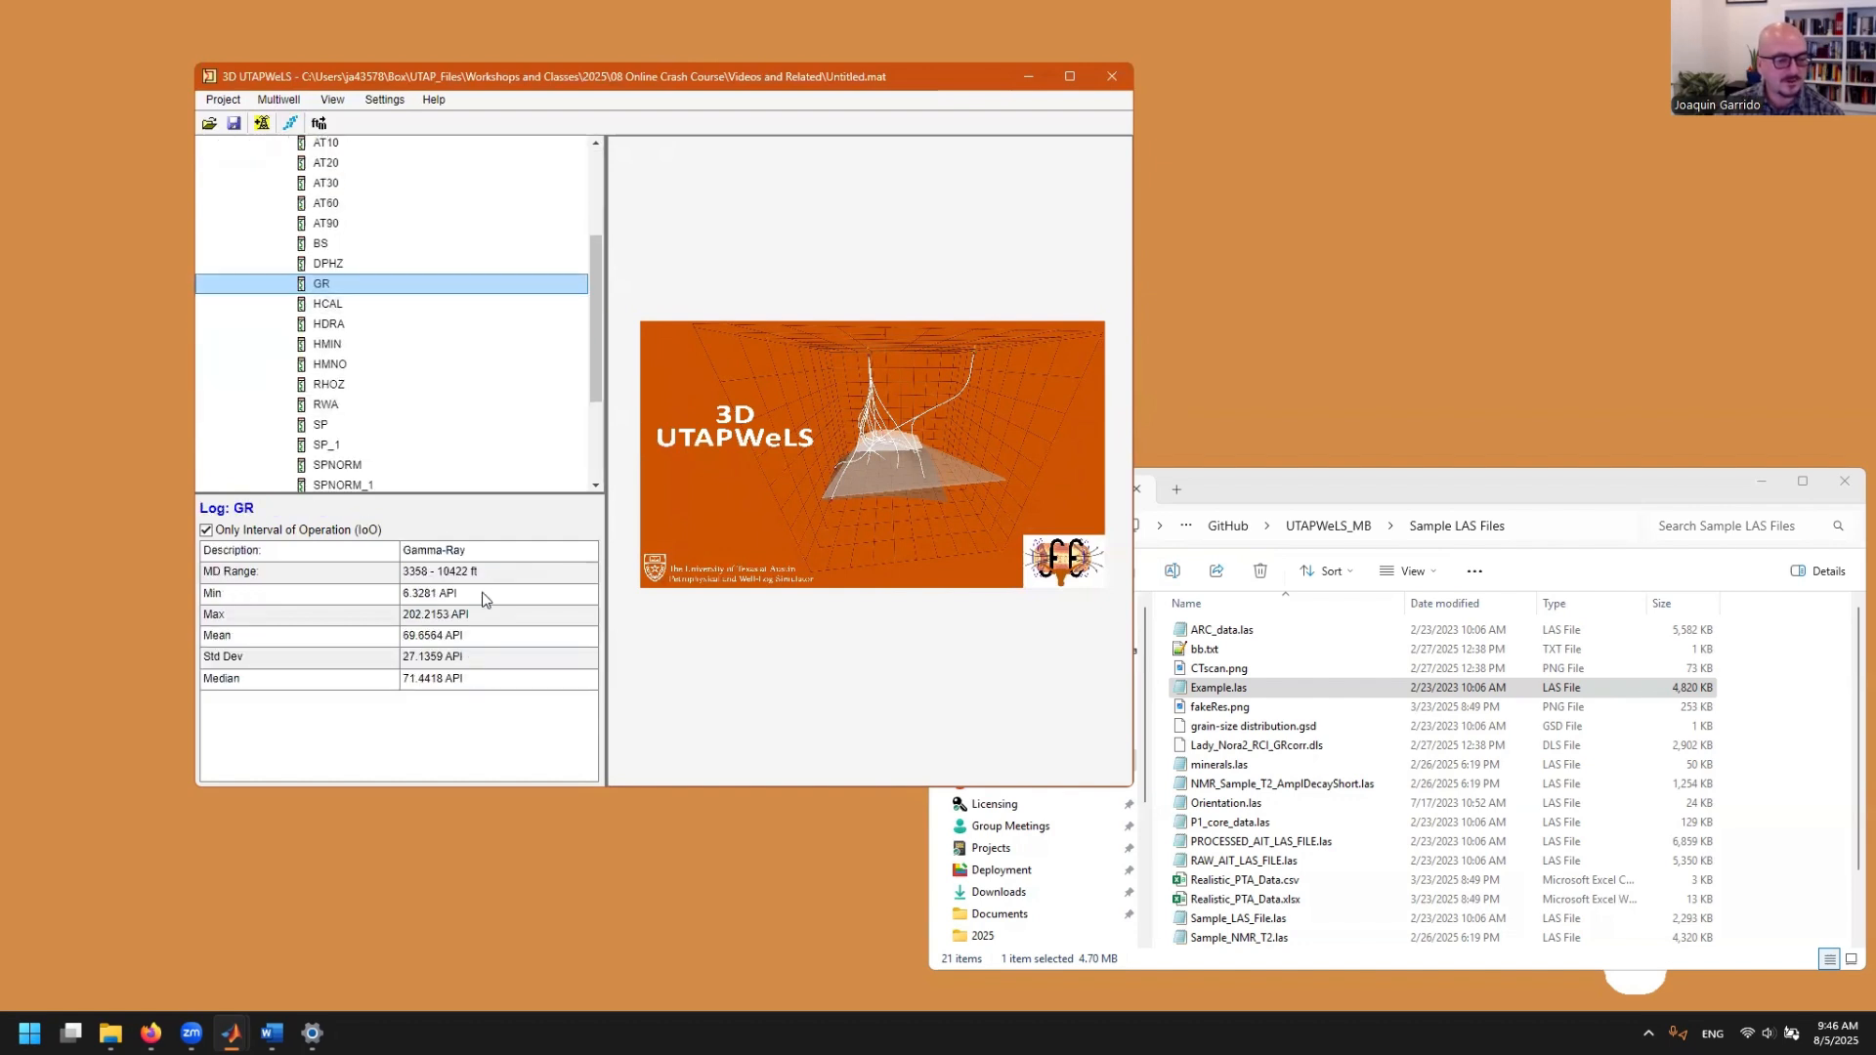
scroll(411, 442, down, 1)
scroll(411, 442, up, 4)
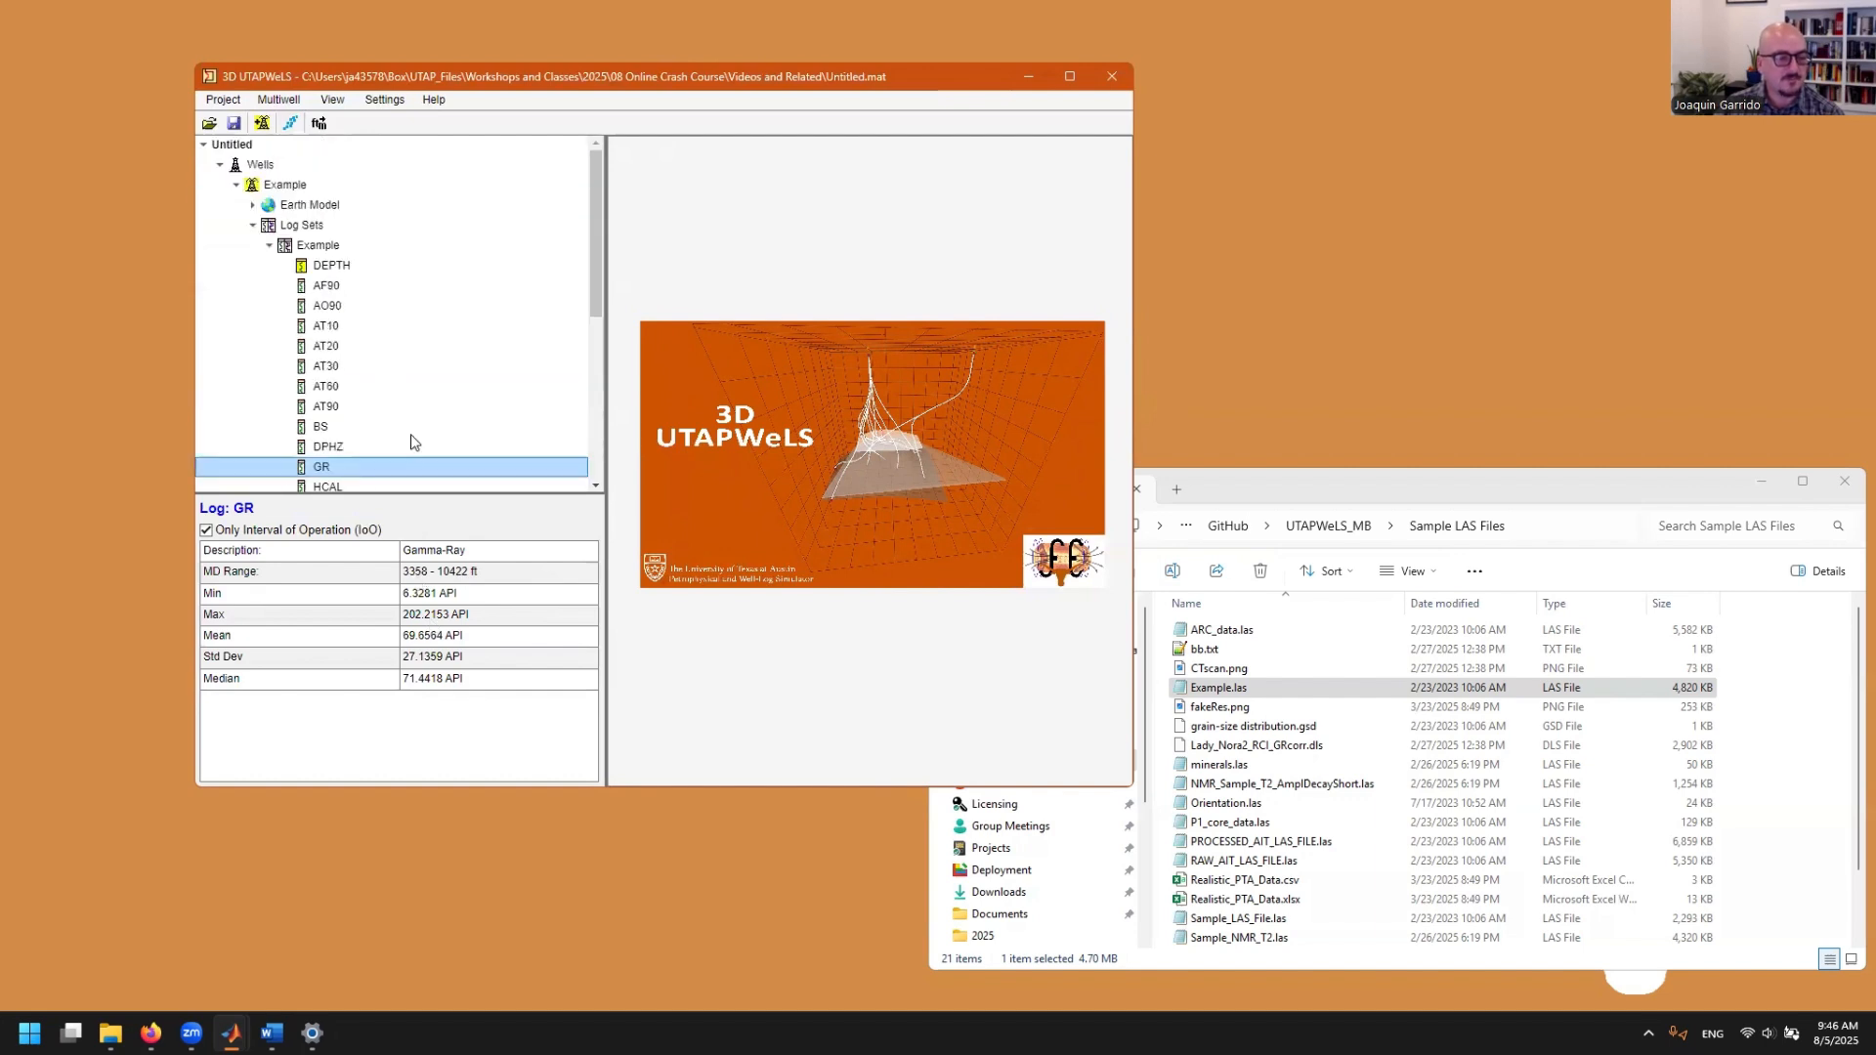
- Open the tracks display of the imported Example well
click(321, 183)
click(322, 184)
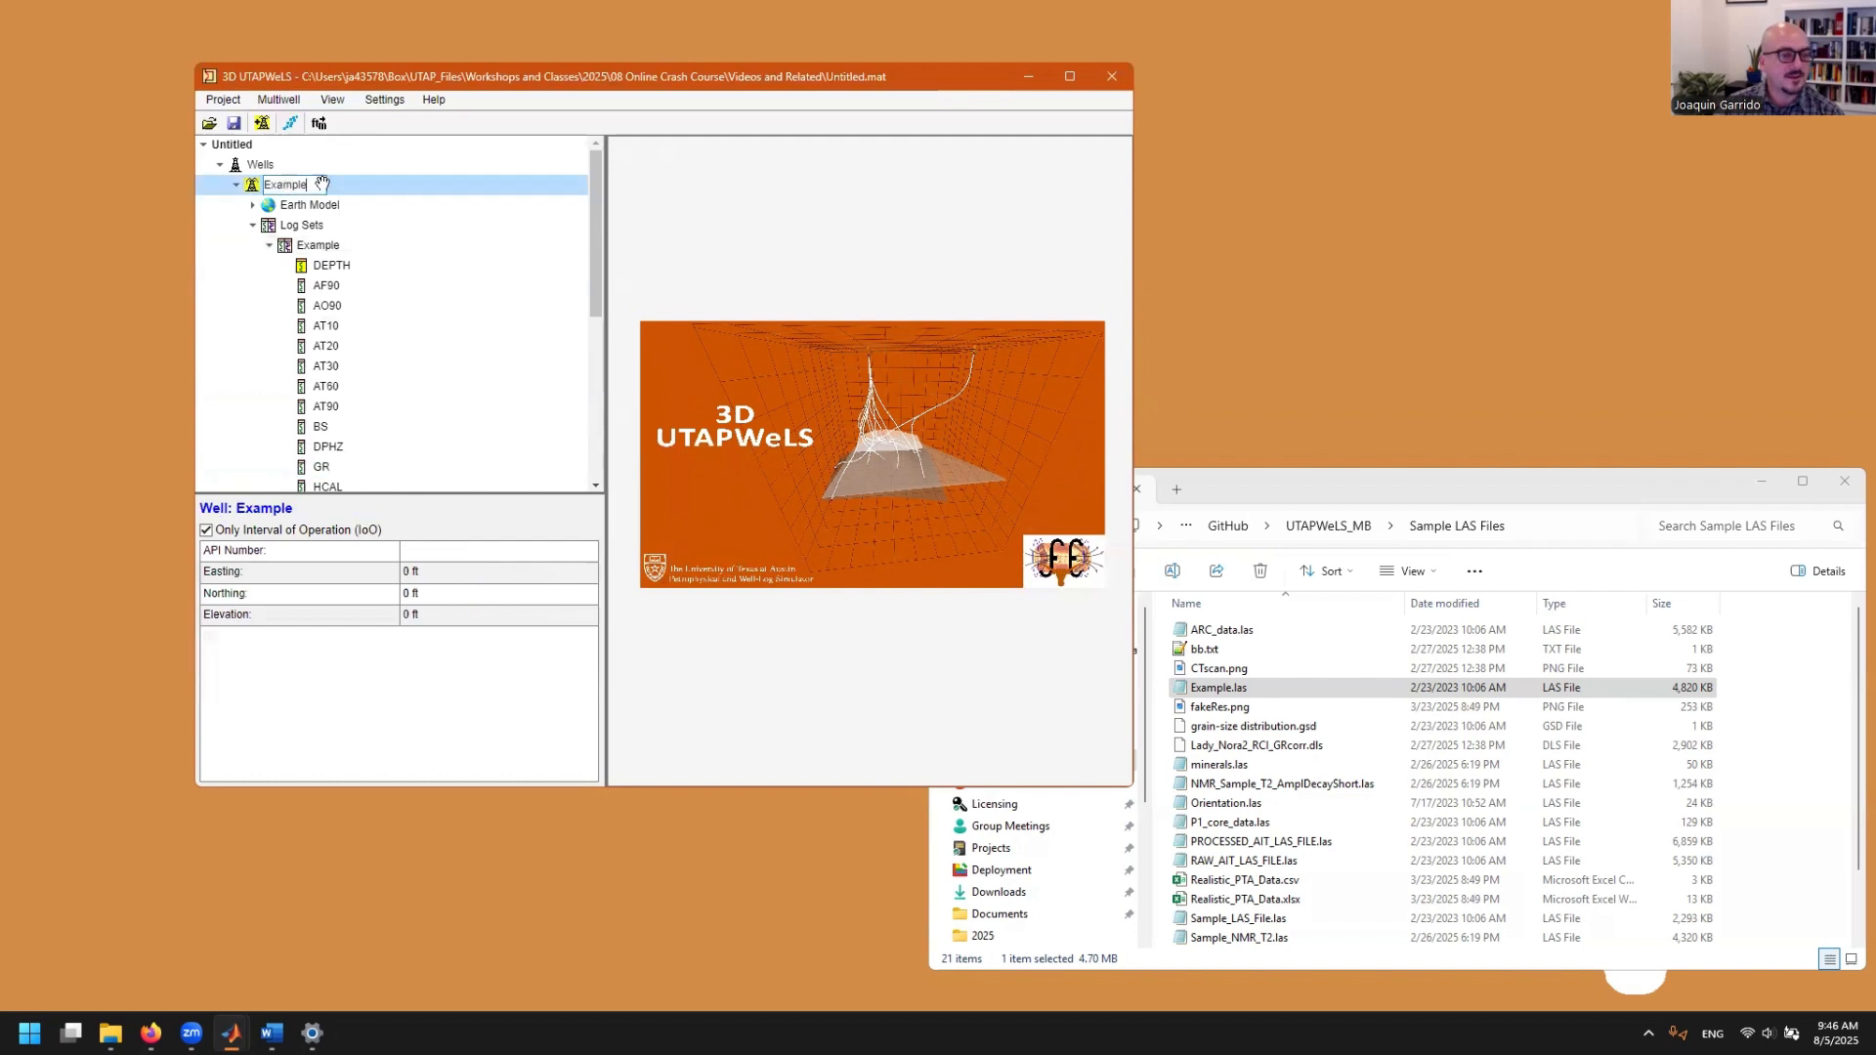
click(317, 244)
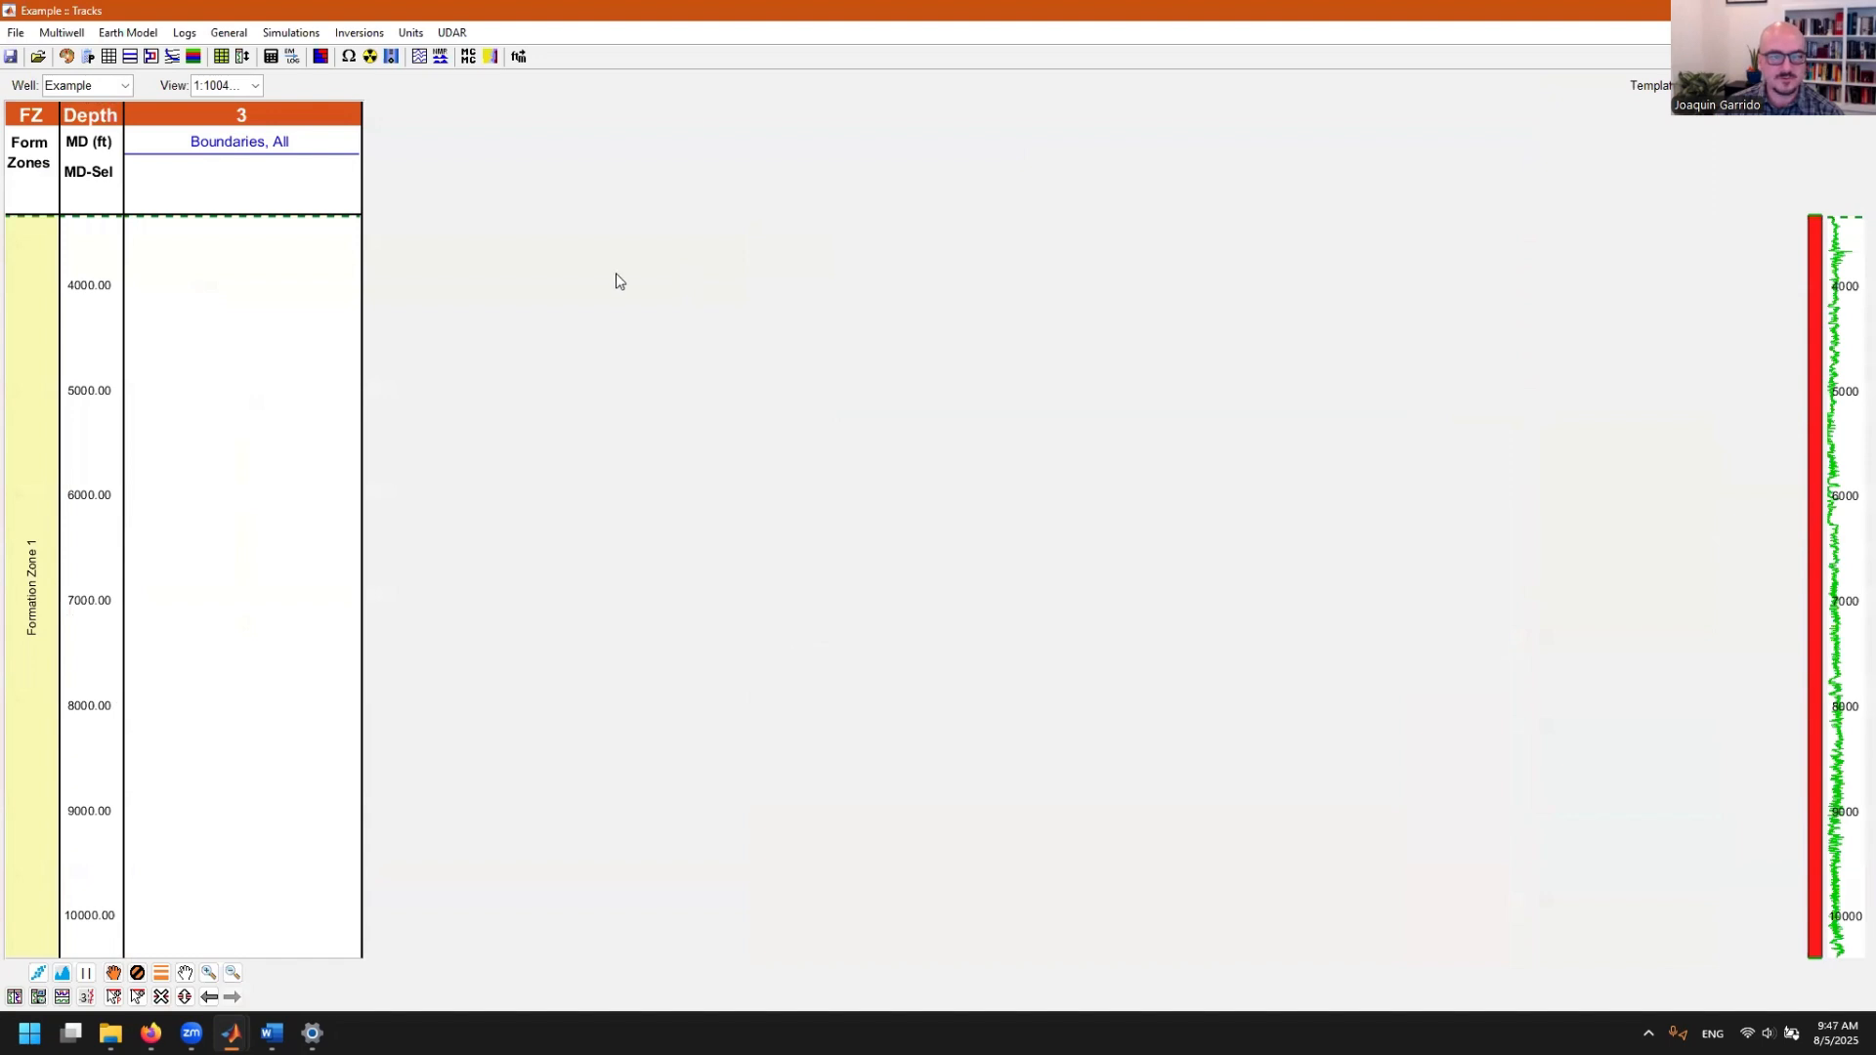
double_click(280, 294)
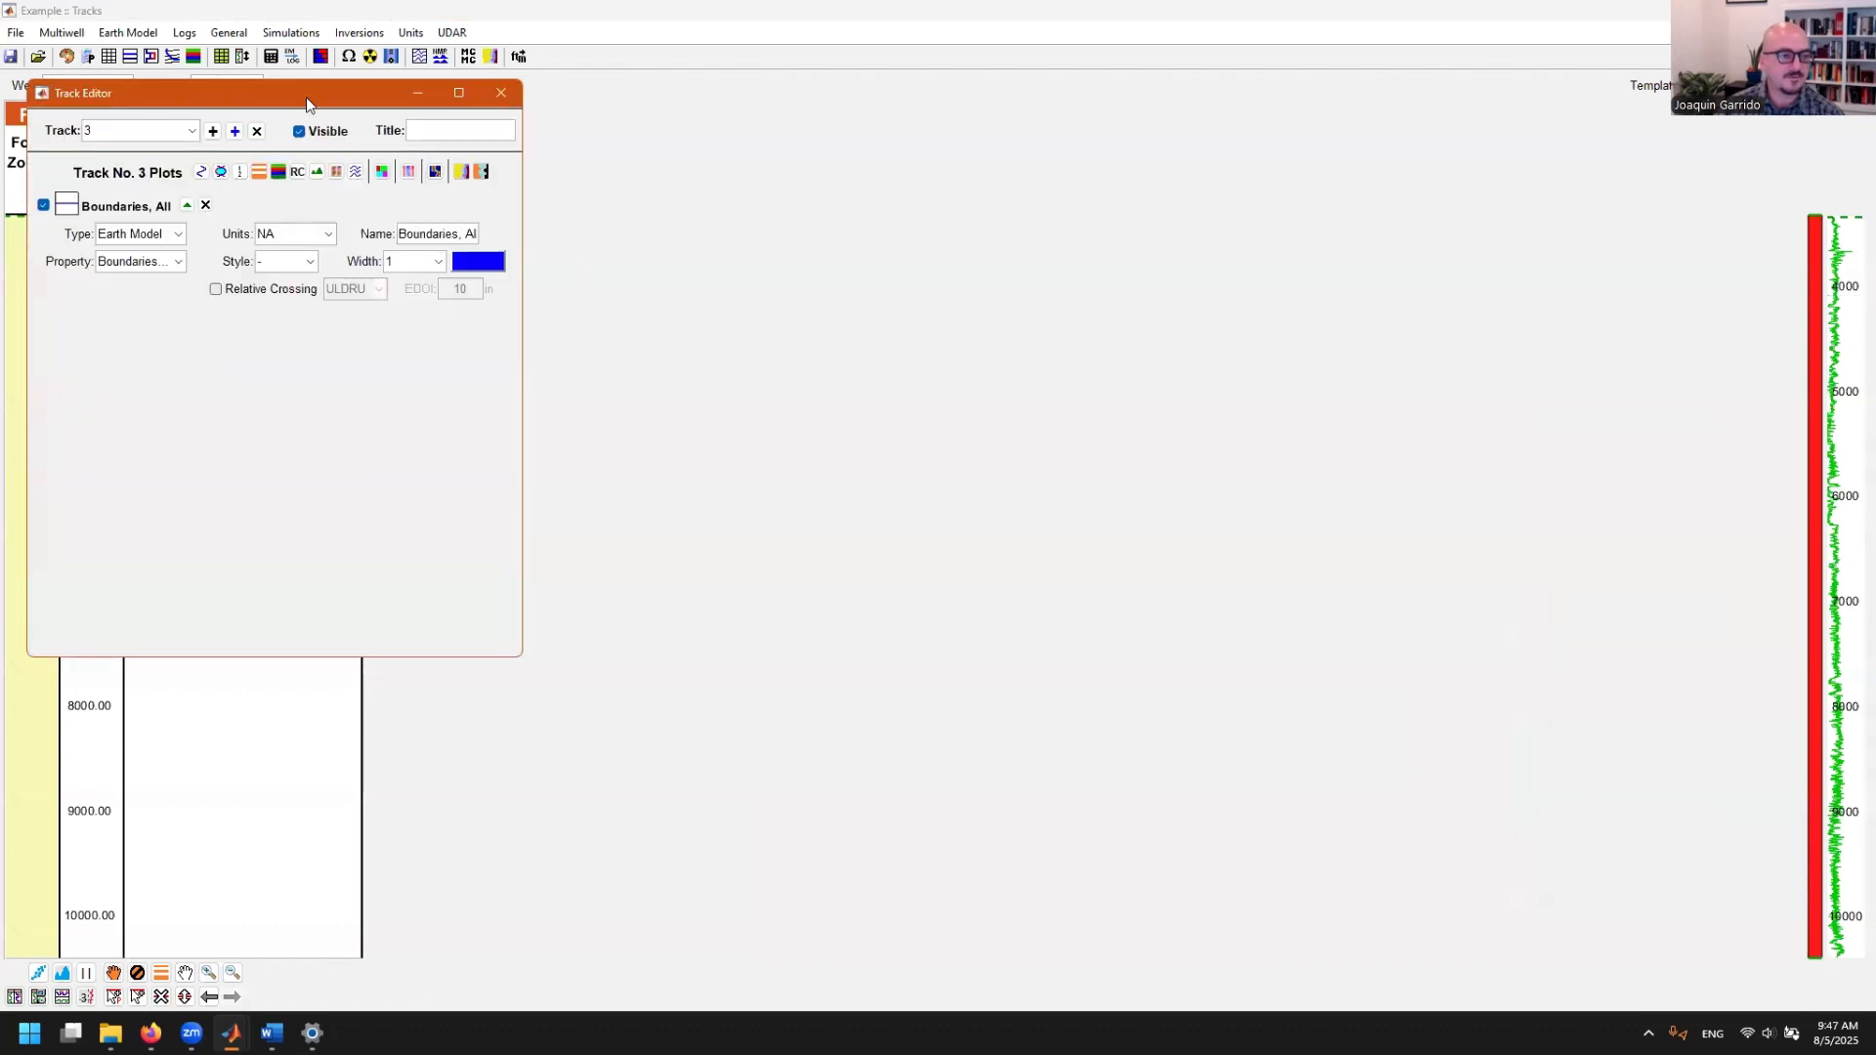
drag(307, 97, 852, 115)
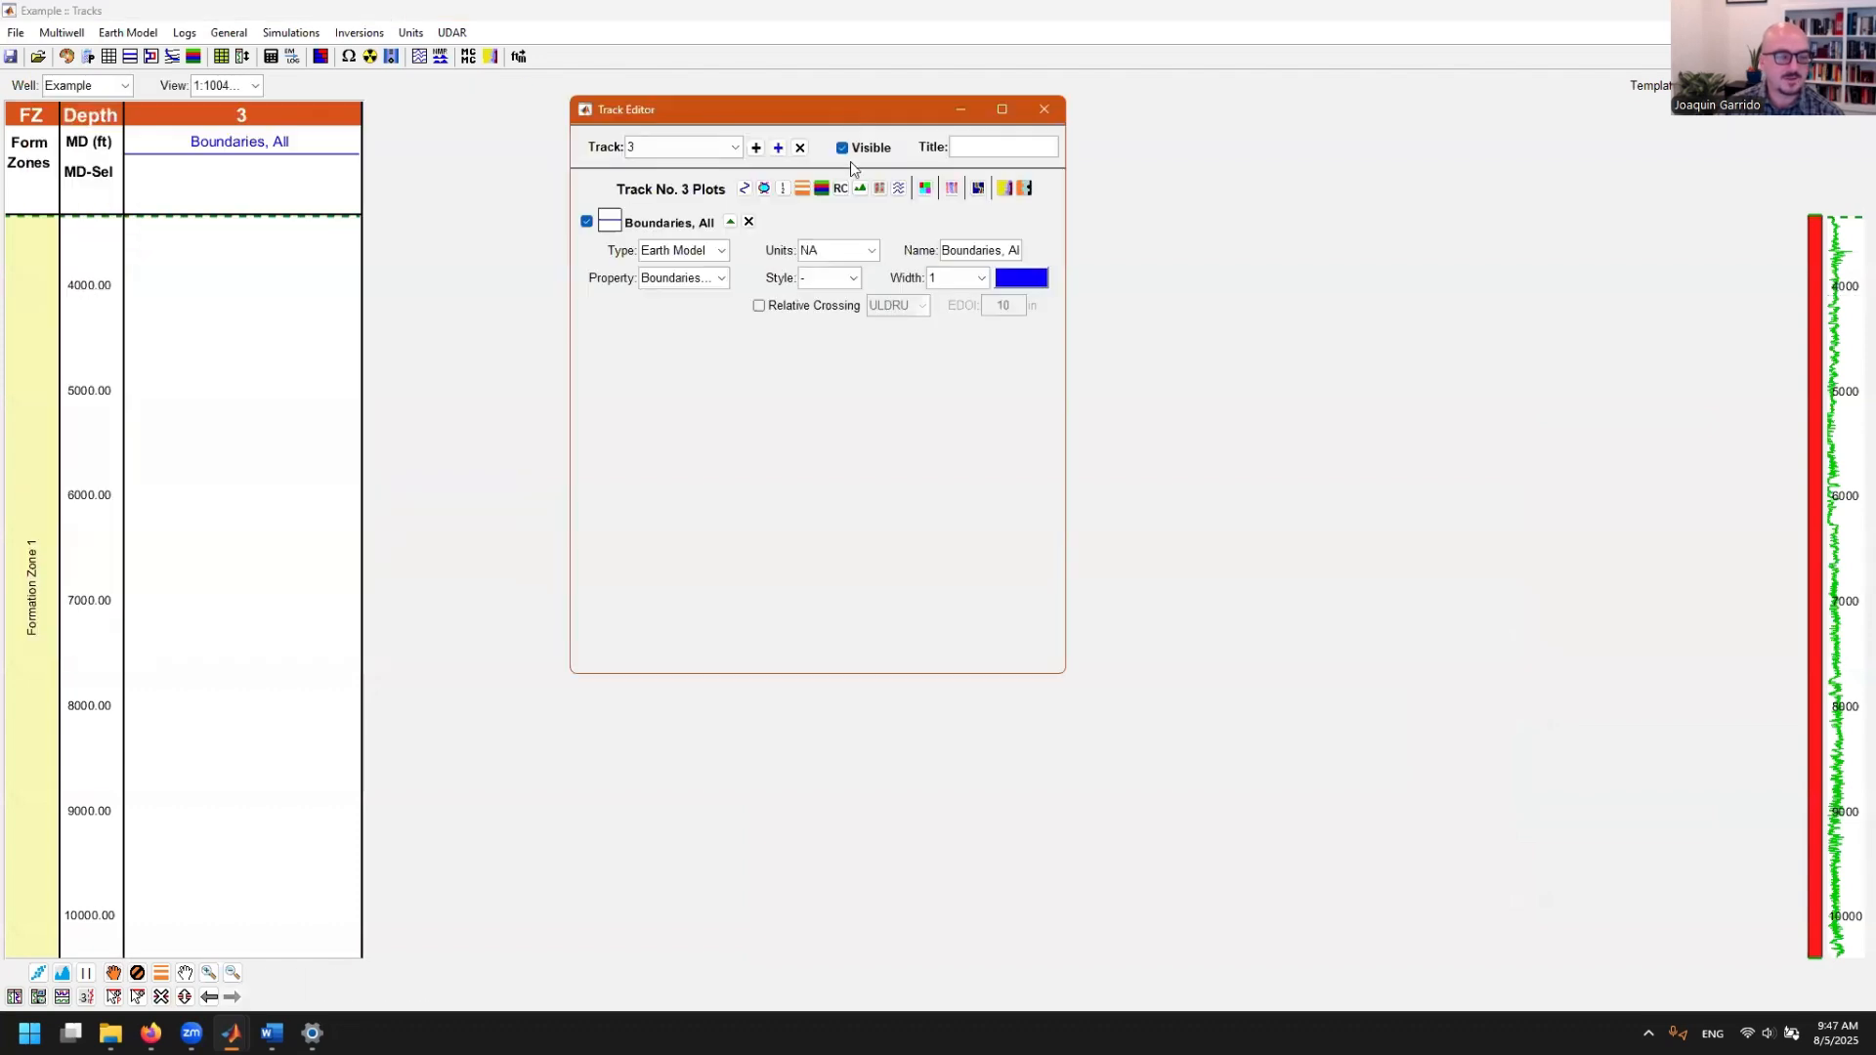
click(1043, 109)
double_click(242, 326)
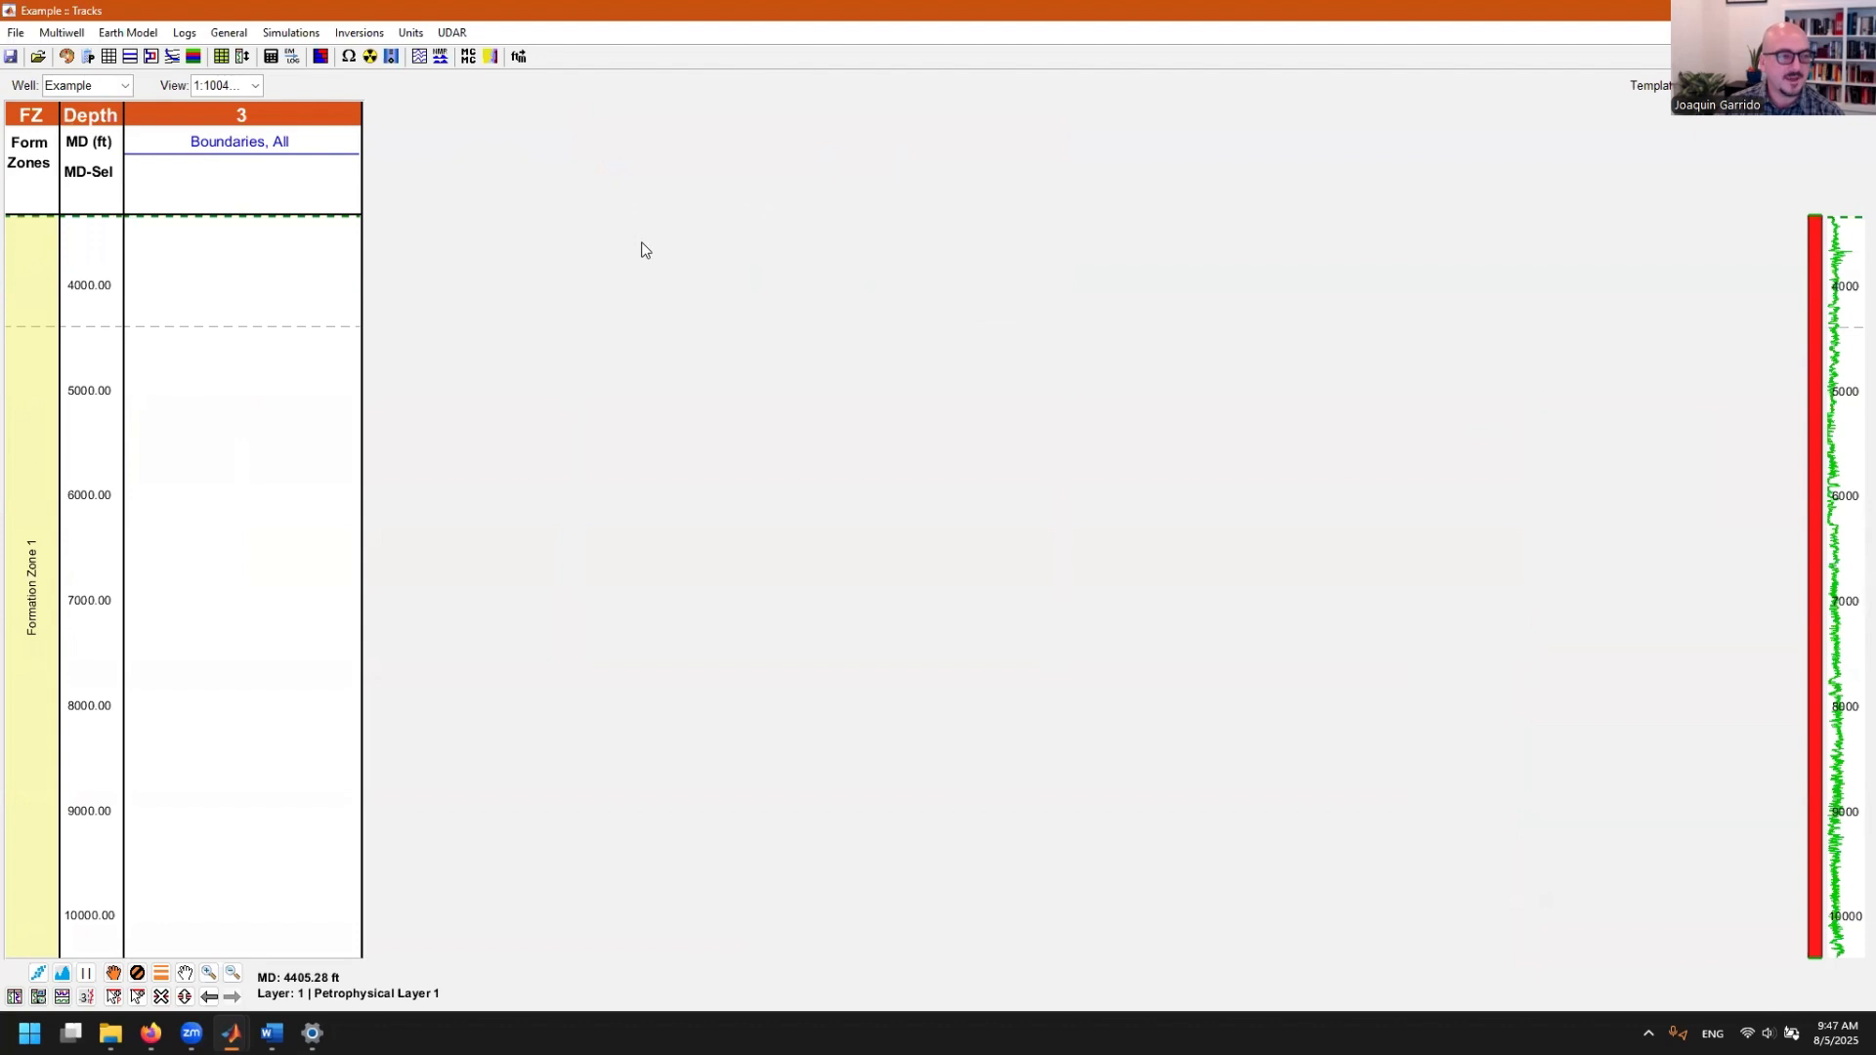
drag(242, 105, 741, 129)
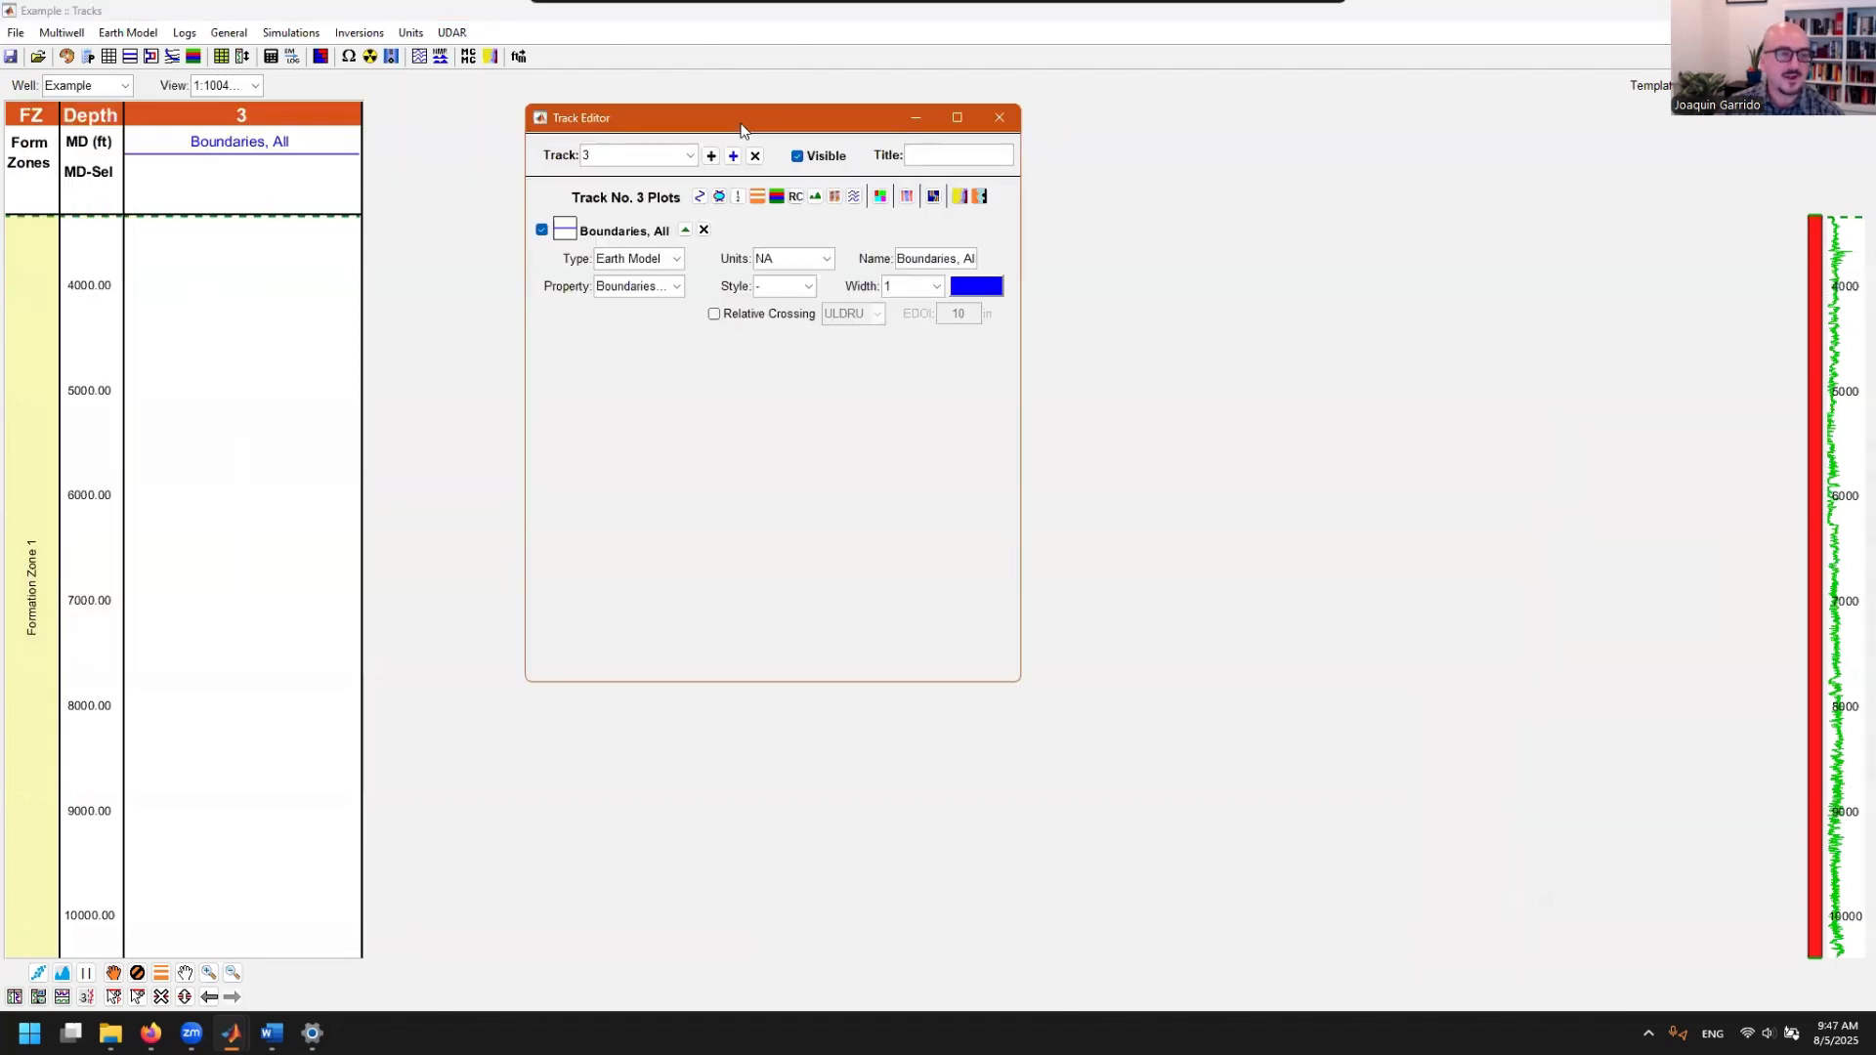
click(997, 124)
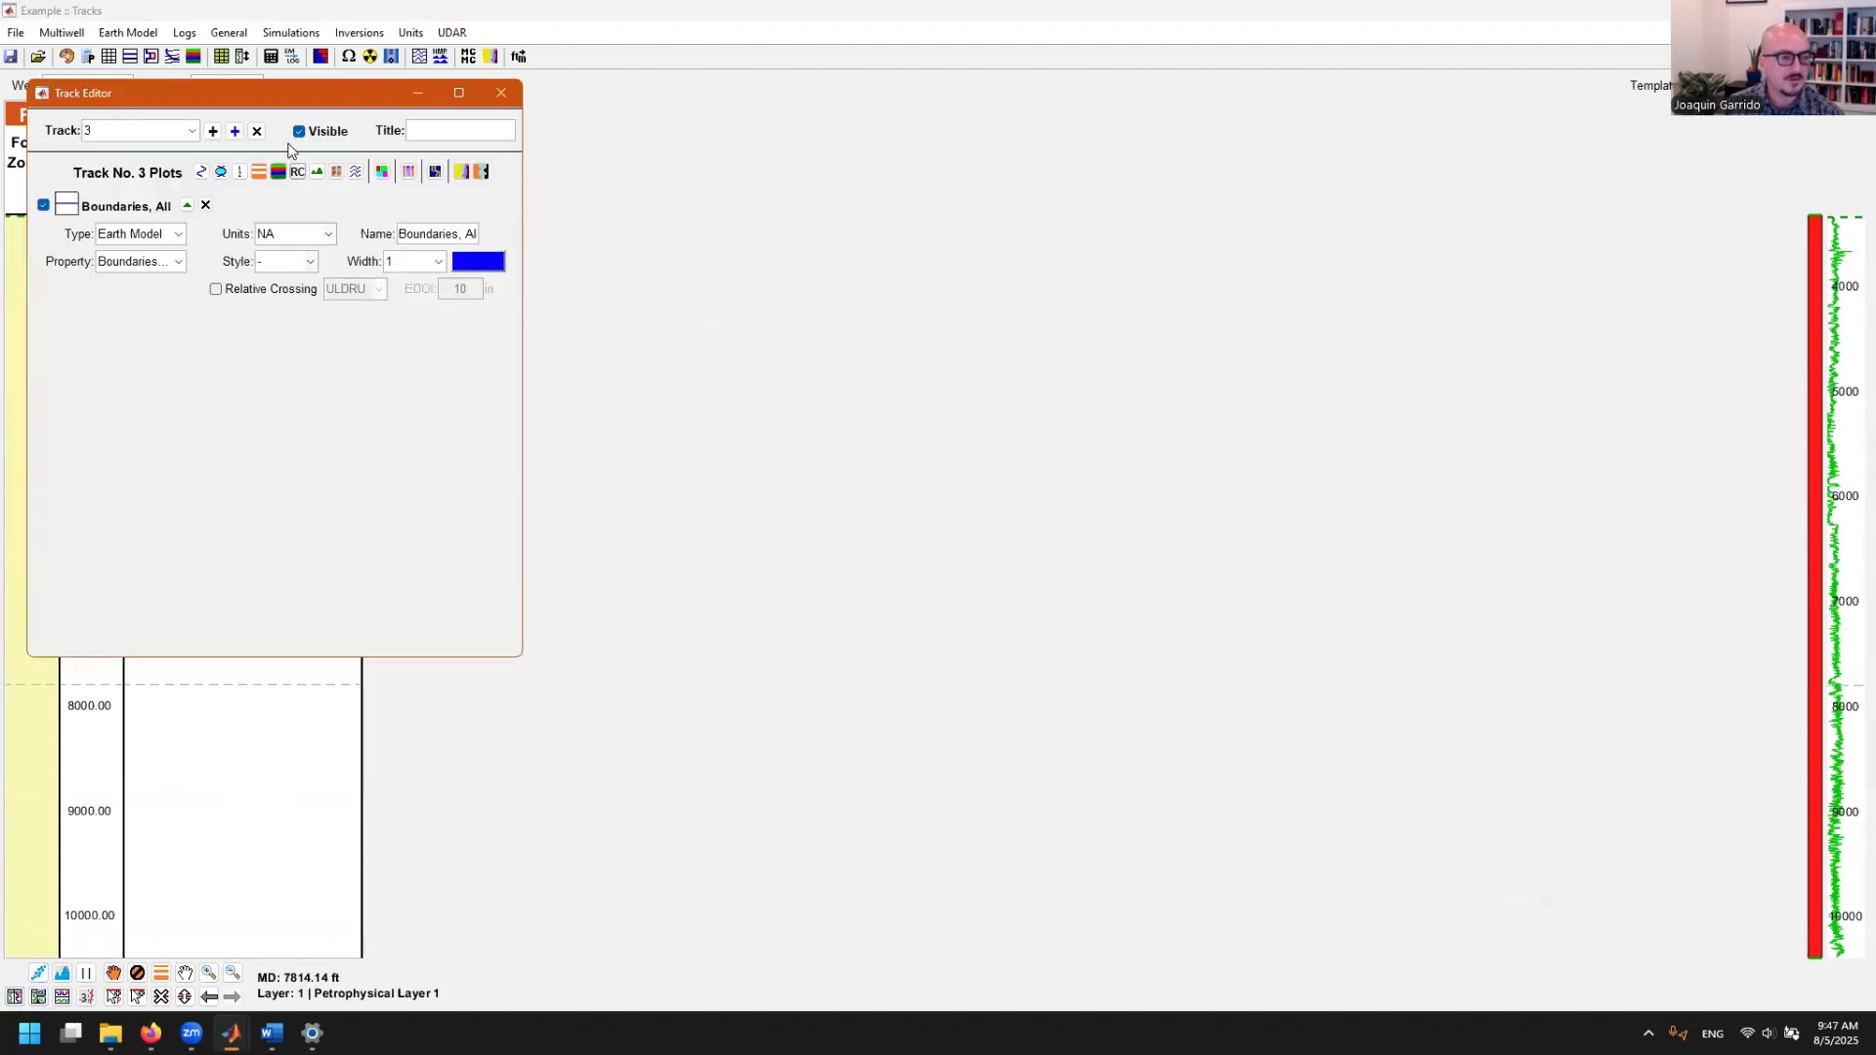
- Title track 3 "GR" in the Track Editor
drag(308, 90, 793, 114)
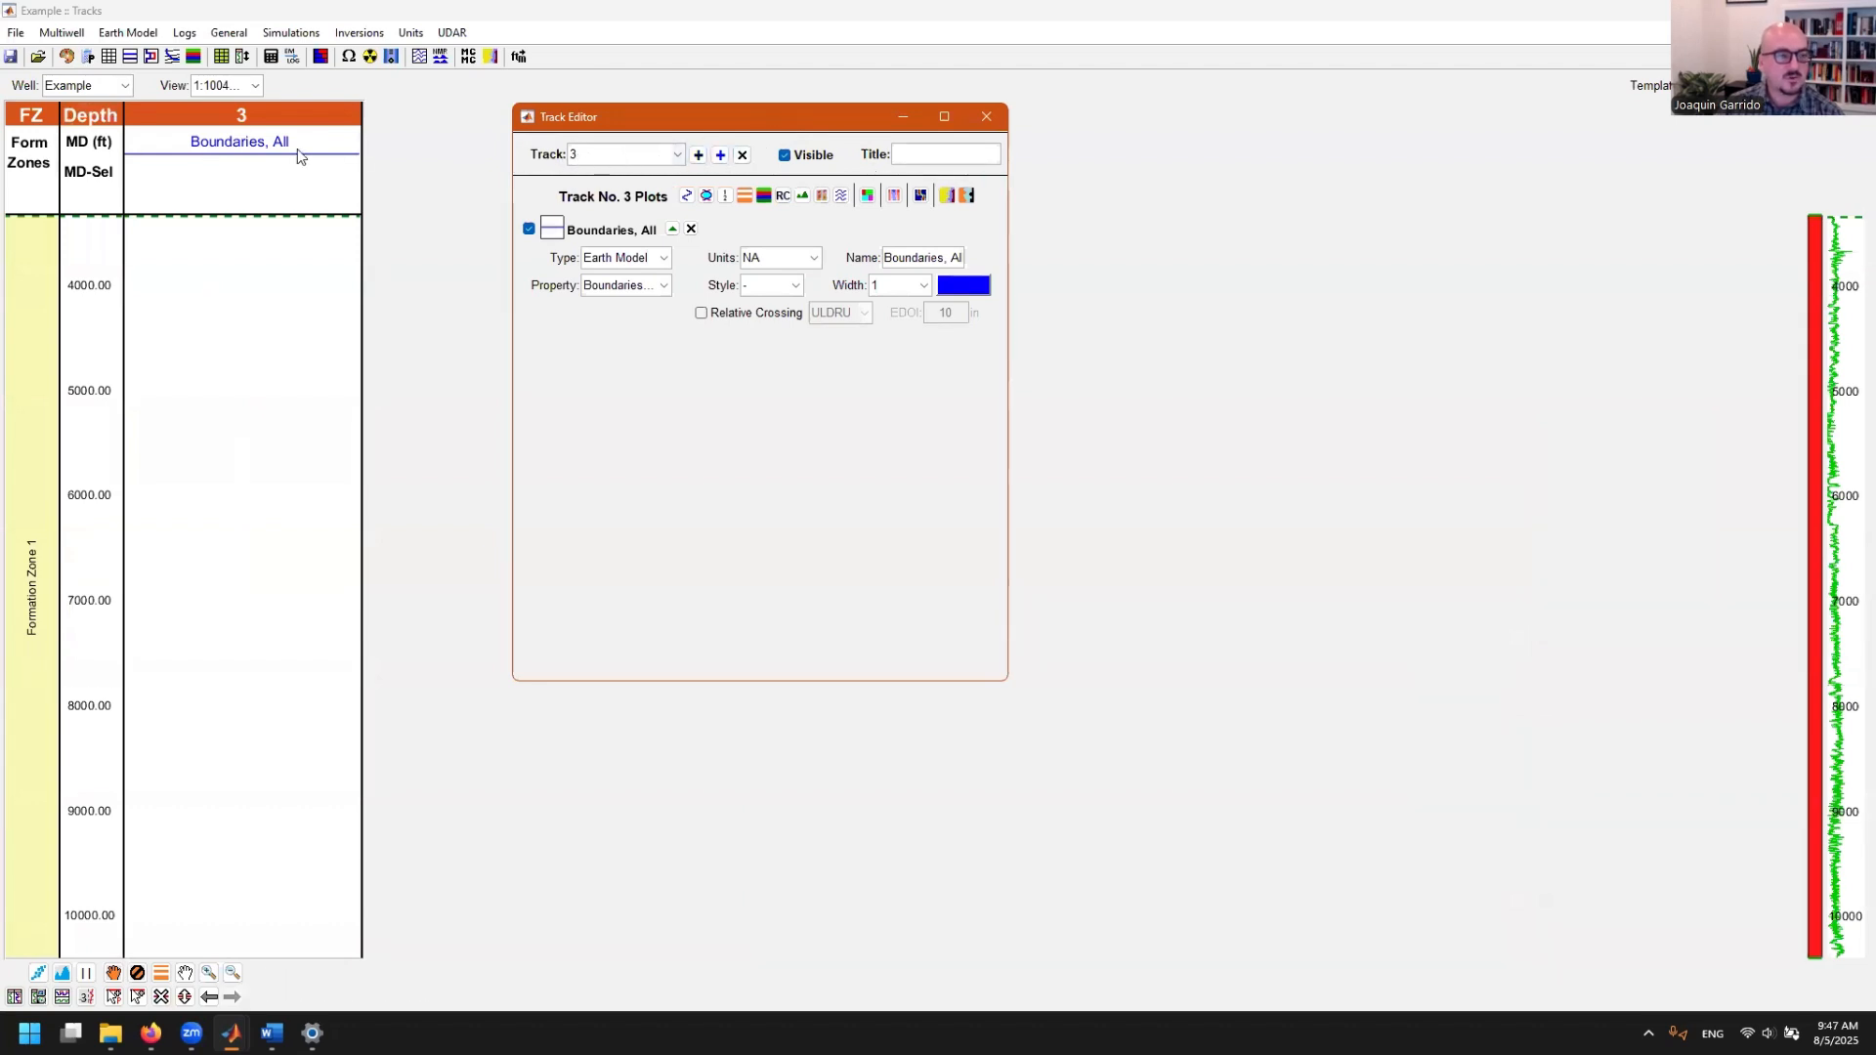
click(665, 158)
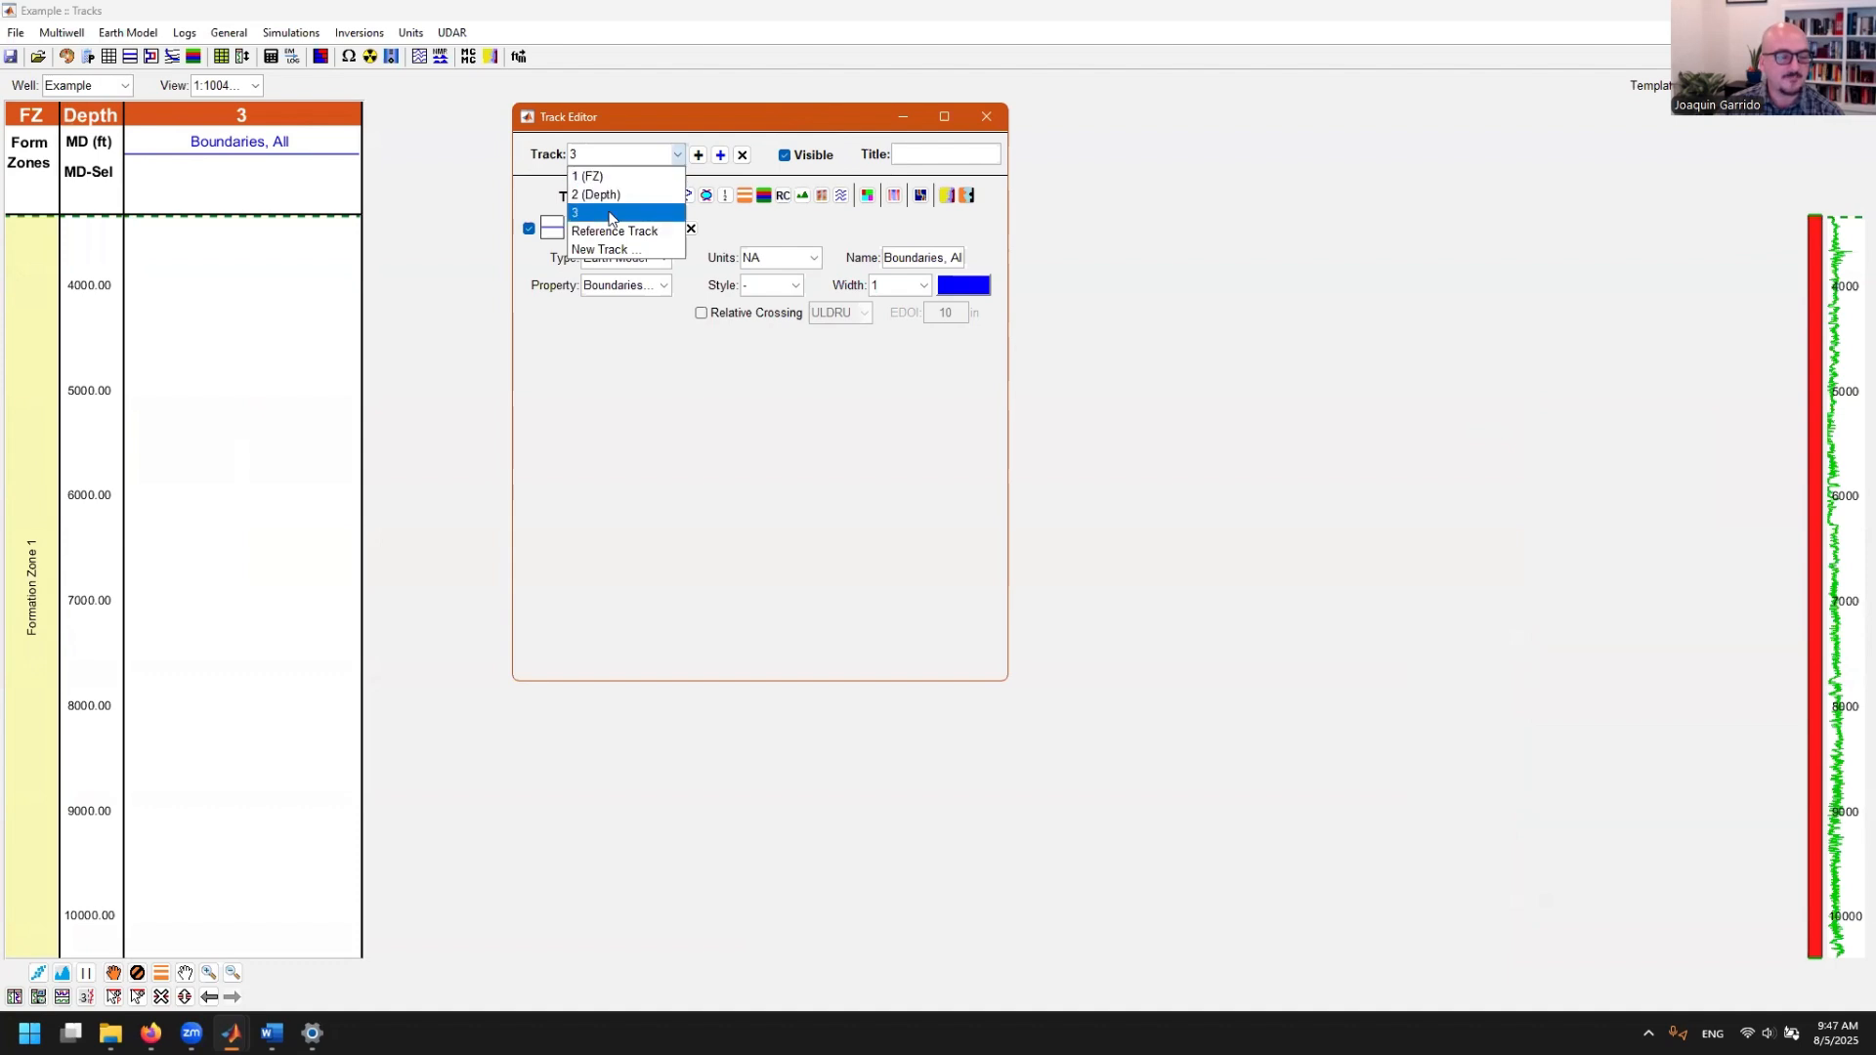
click(947, 155)
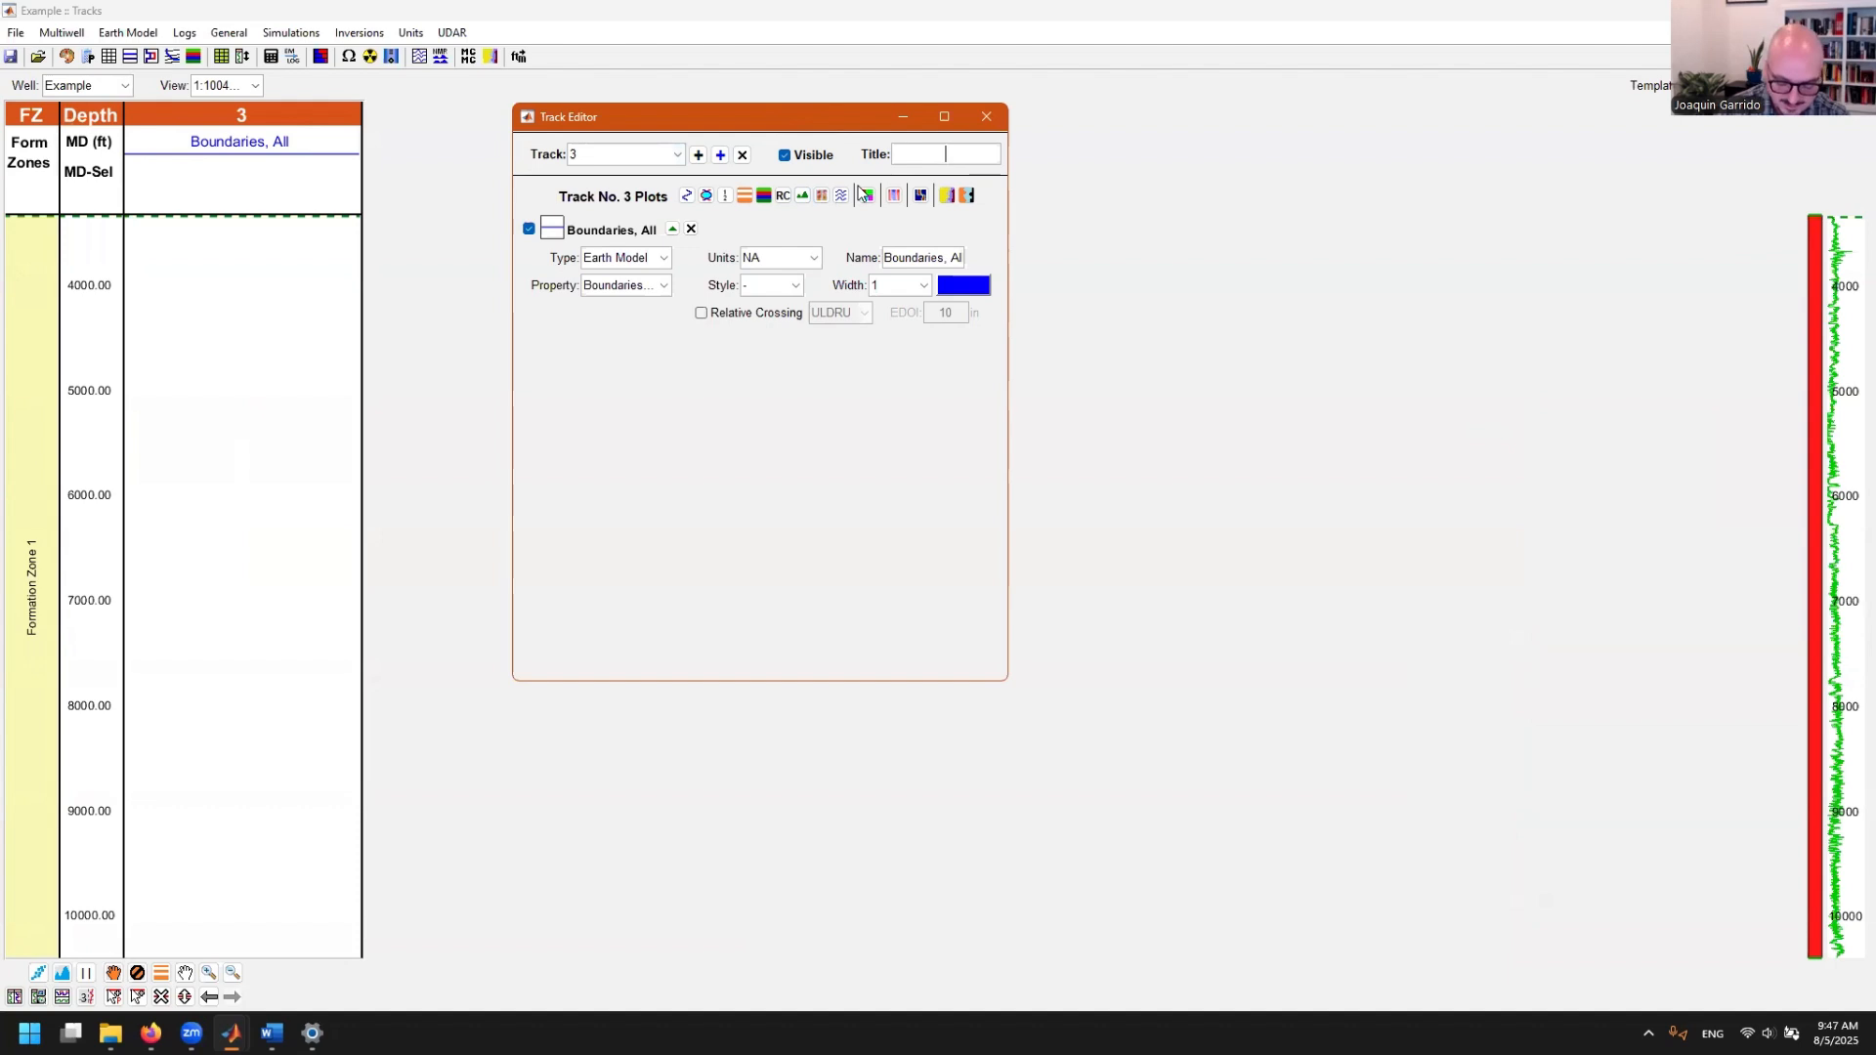
text(GR)
key(Return)
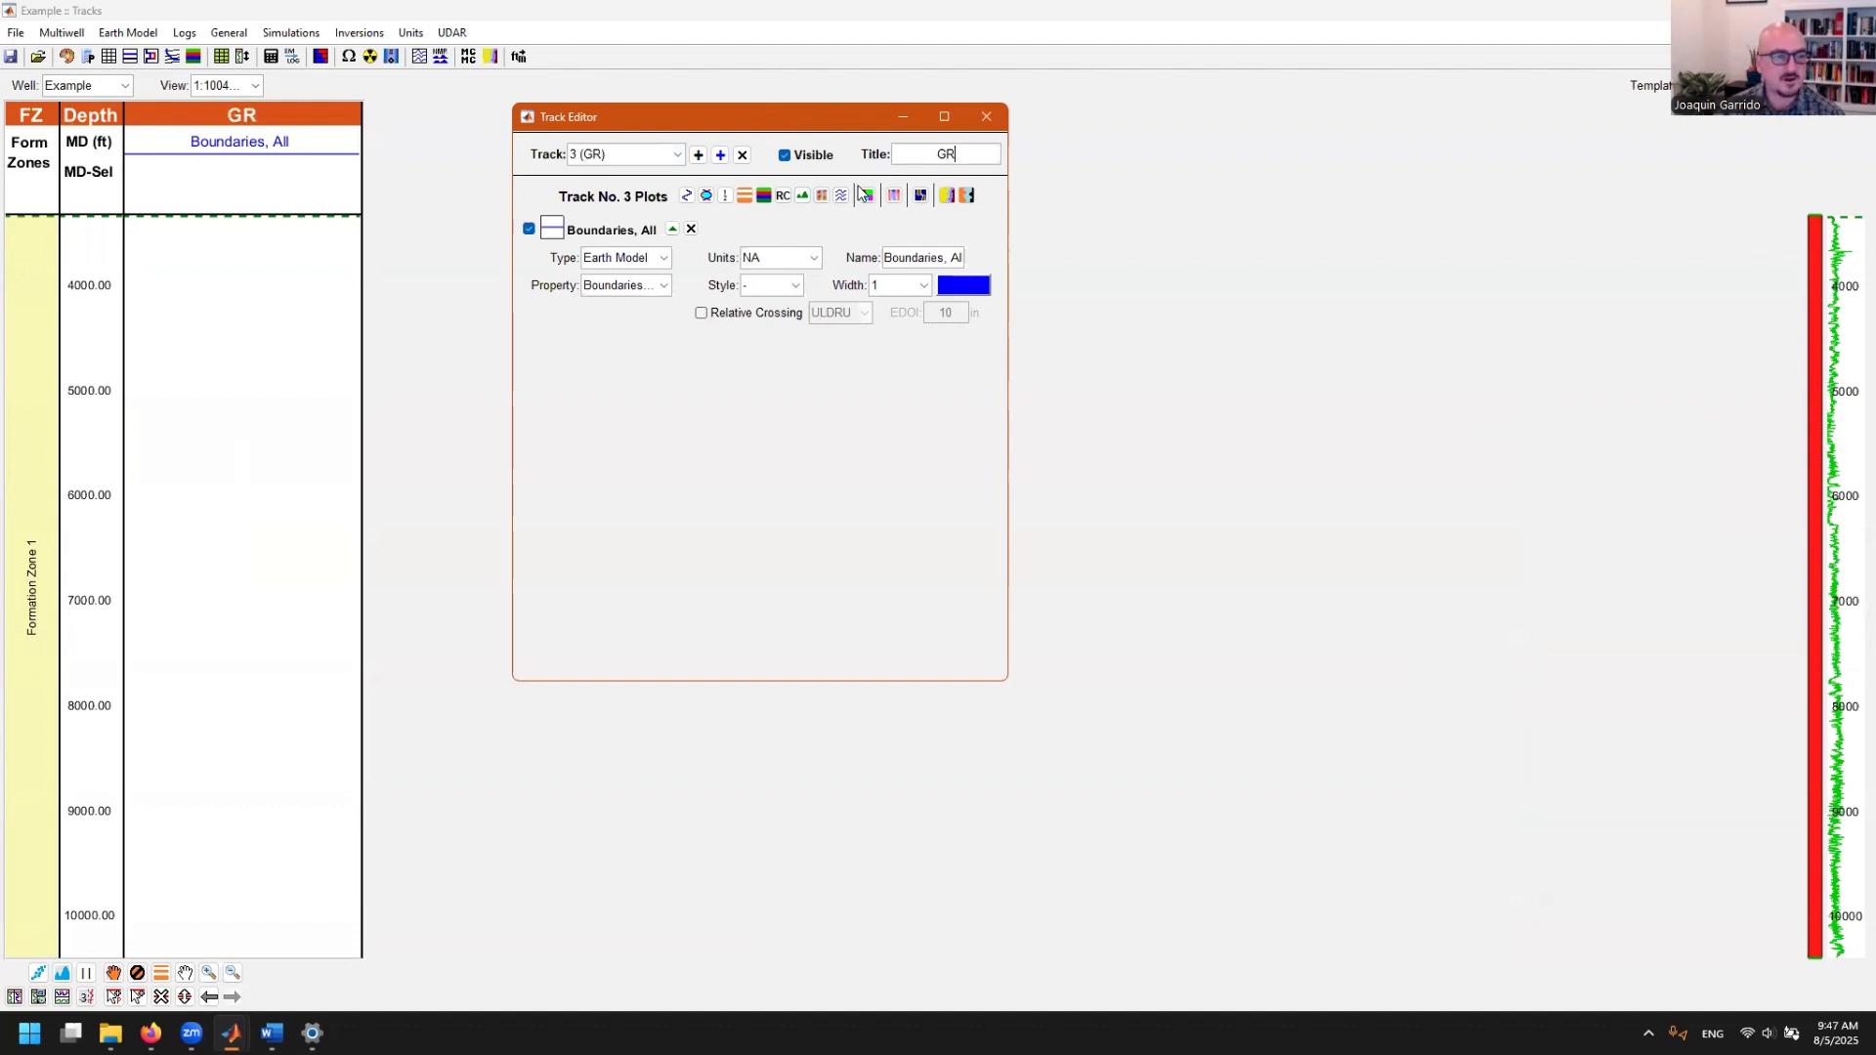
- Change the boundaries plot in the GR track to the LAS / Core type
click(664, 258)
click(625, 321)
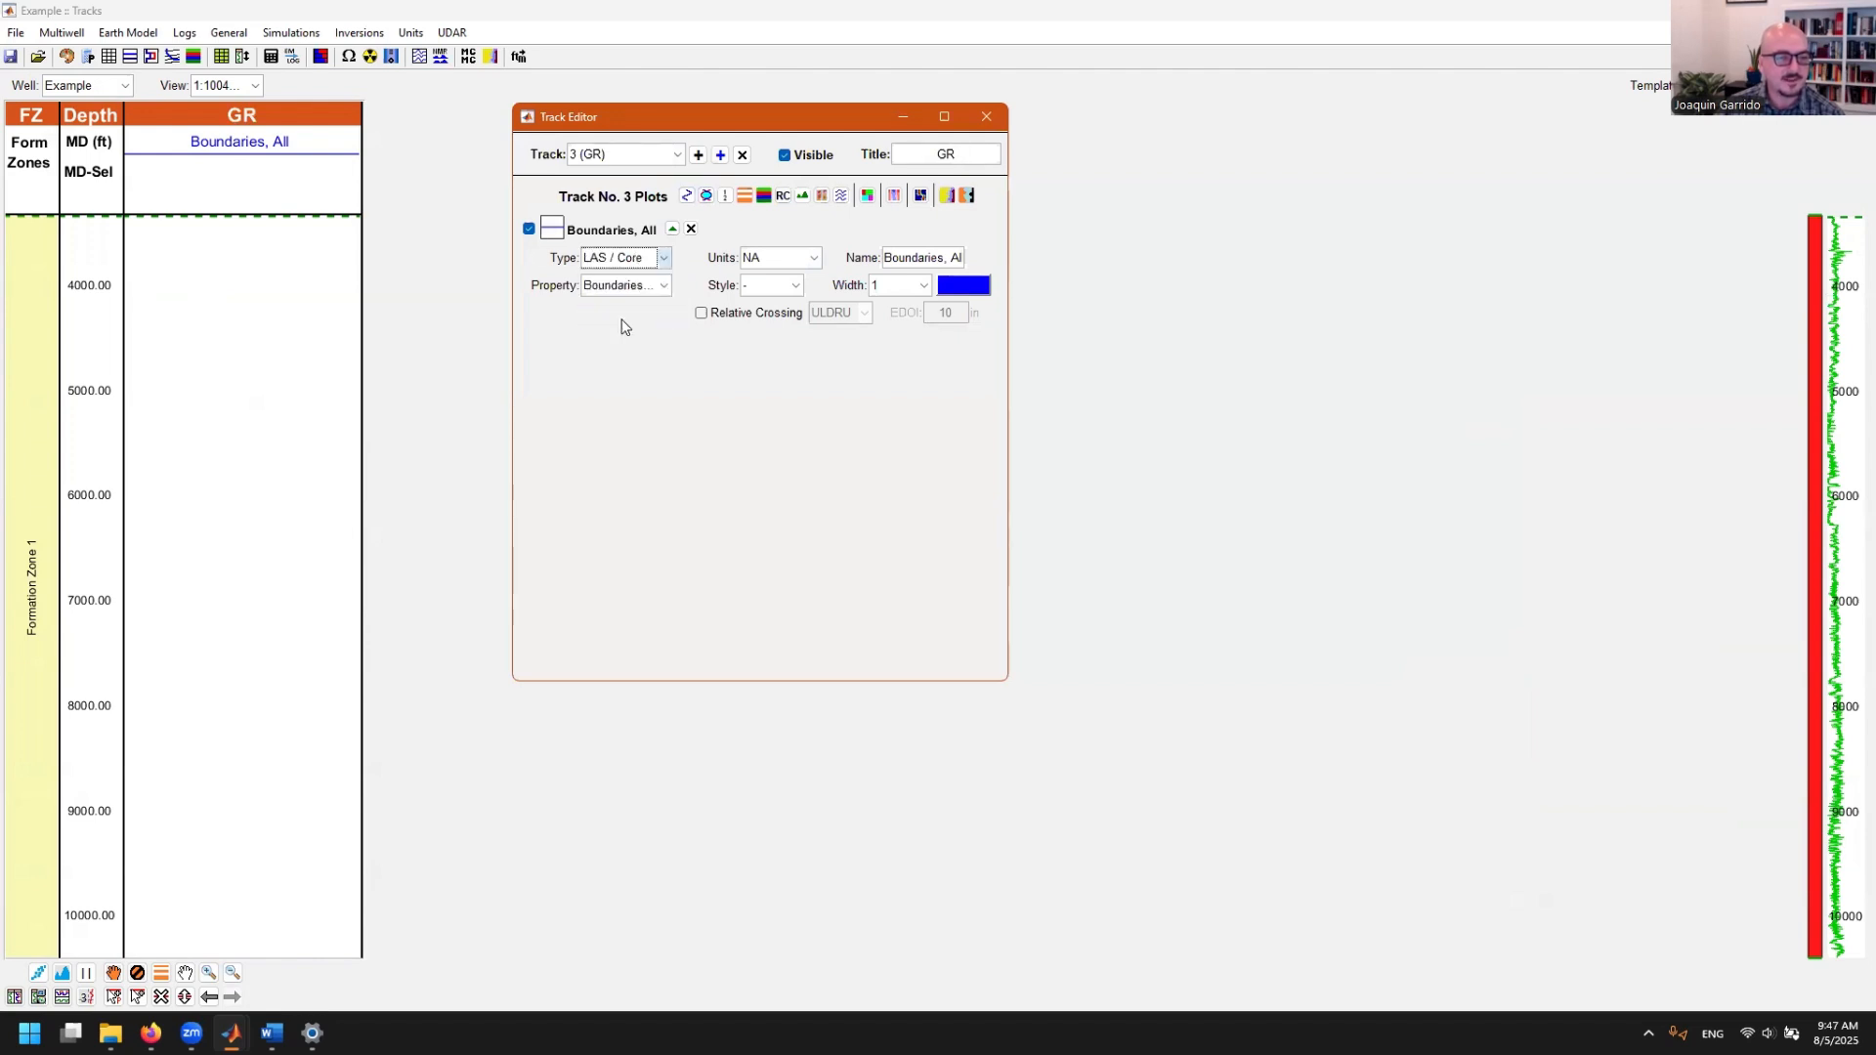
click(664, 258)
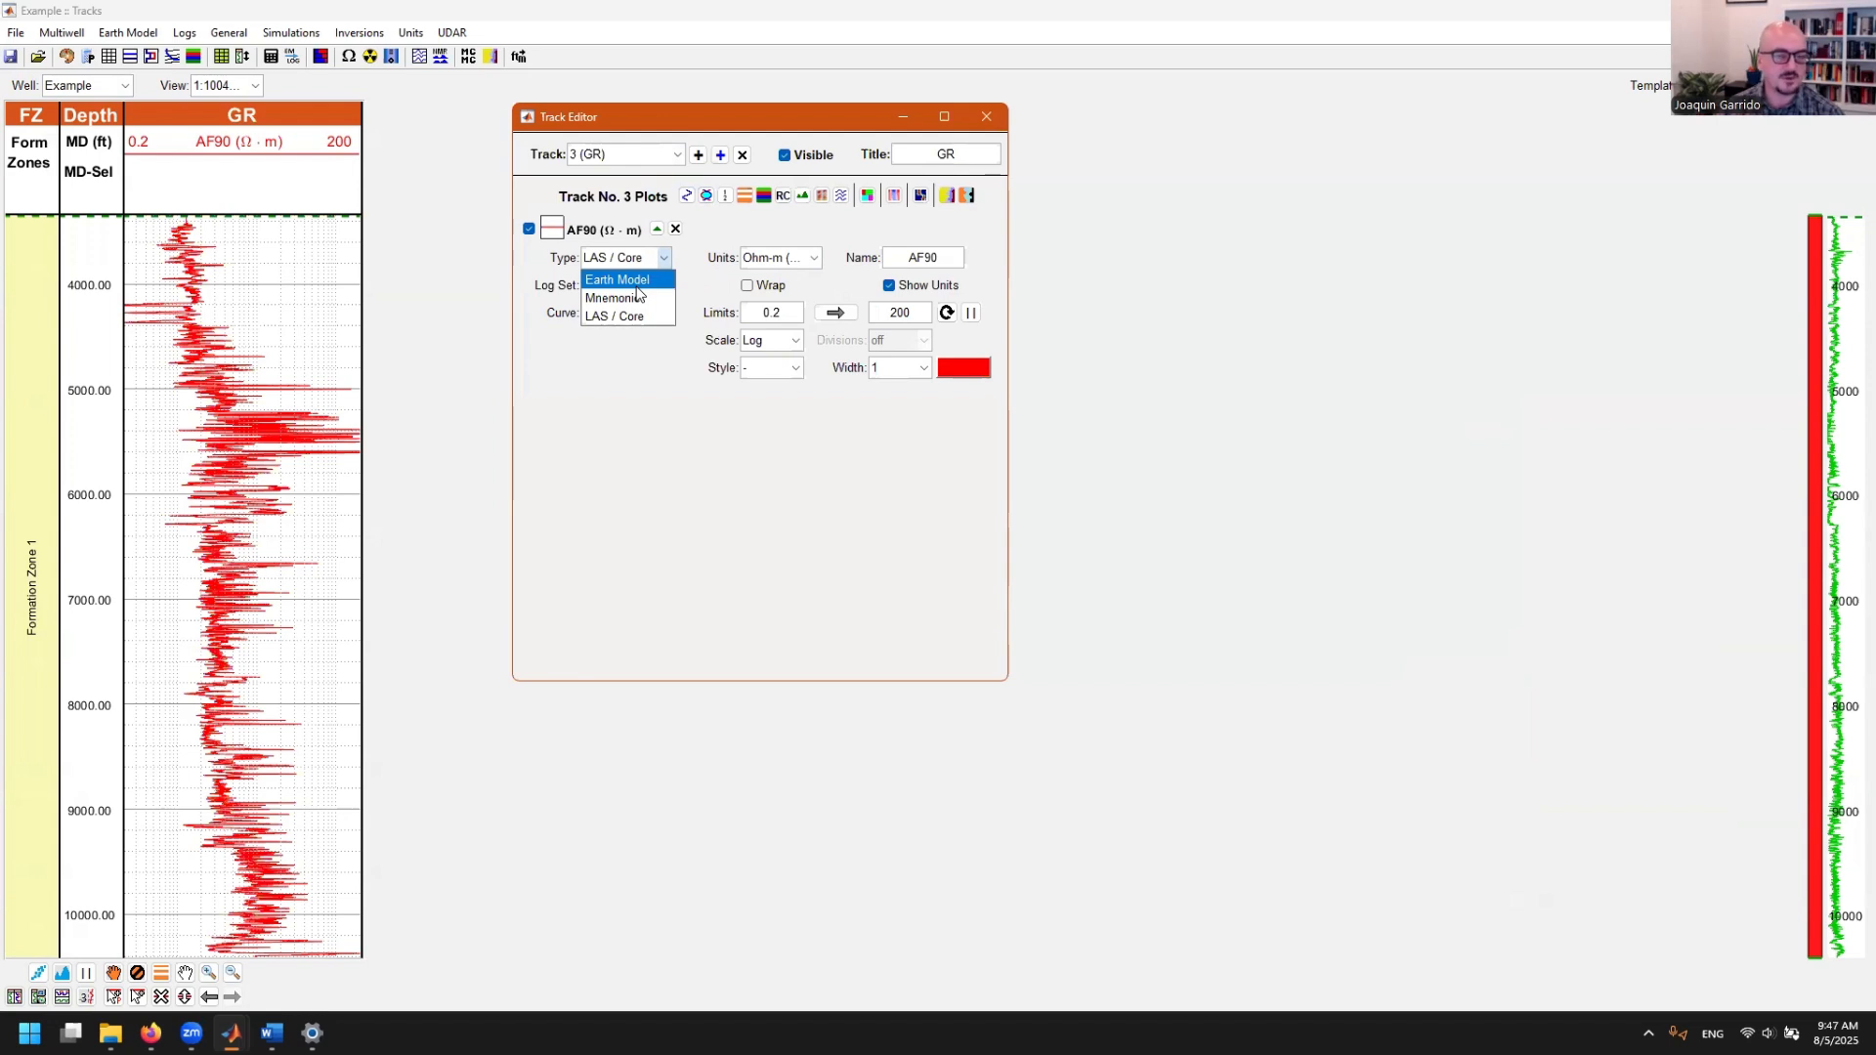
click(581, 436)
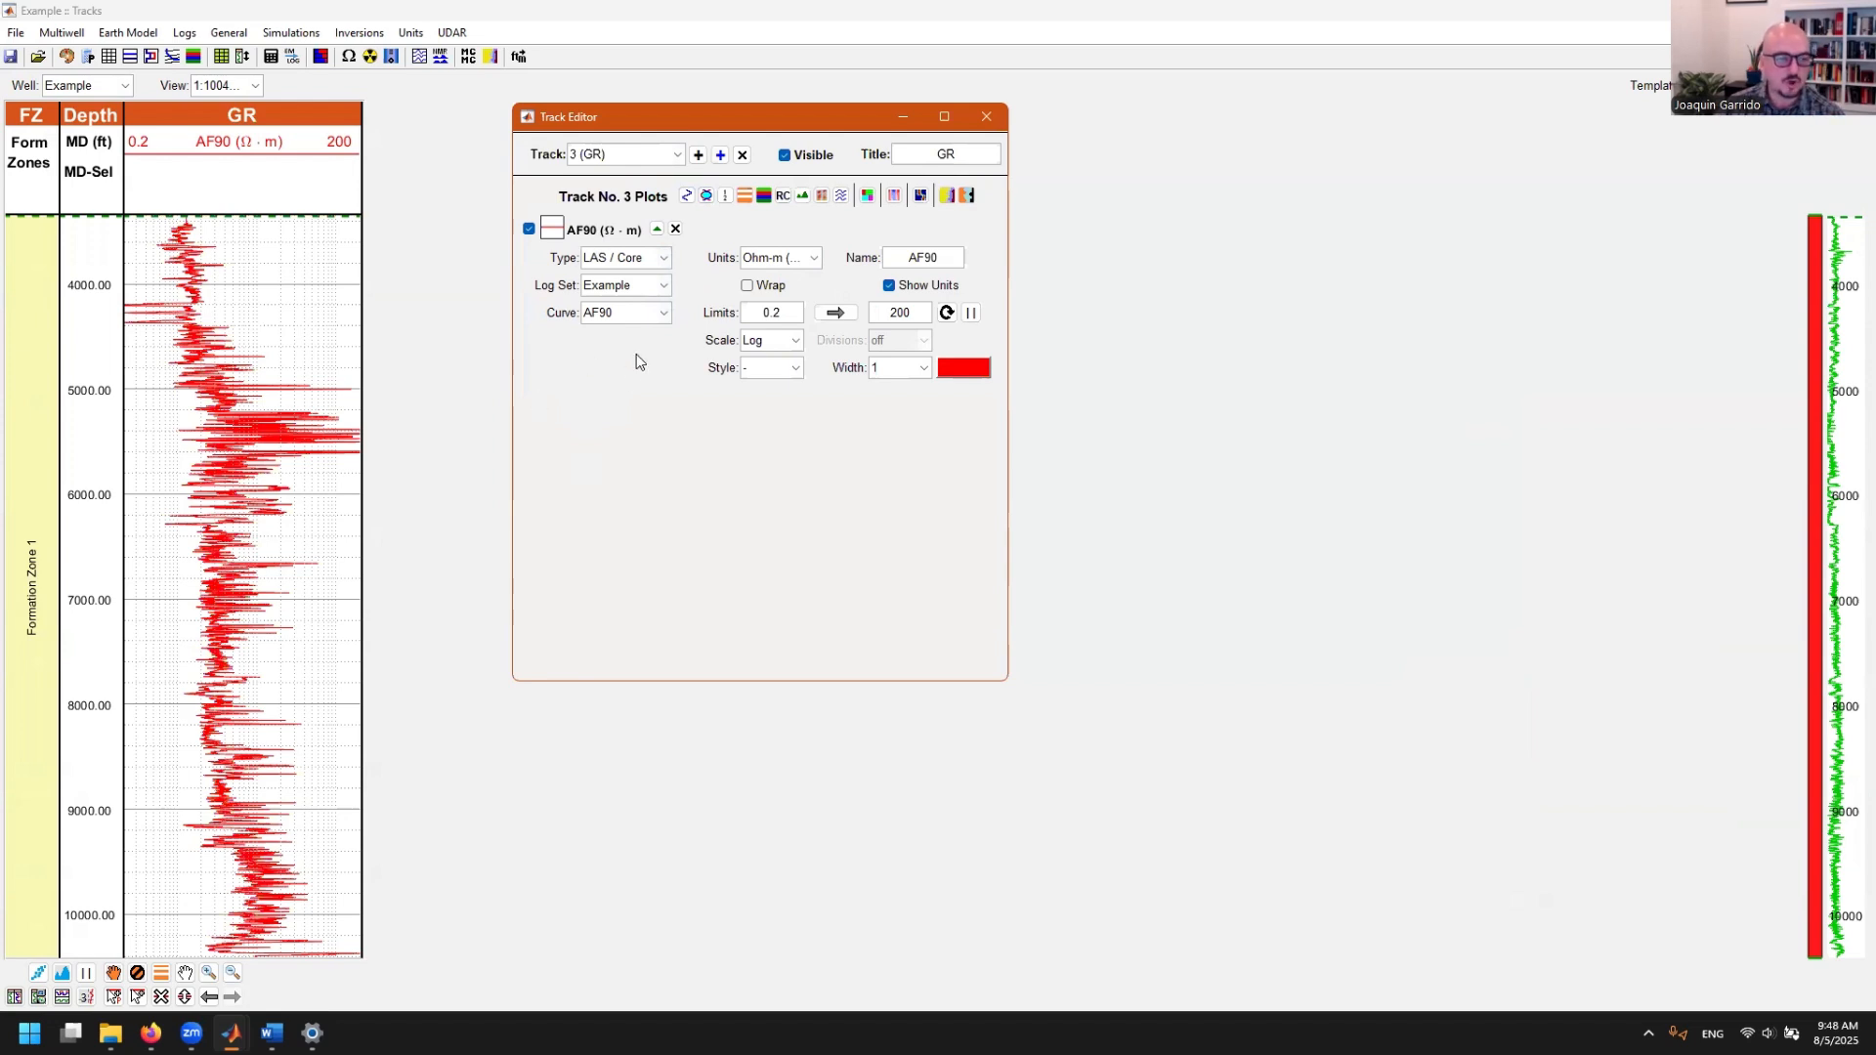
click(664, 287)
- Change the GR track's plot to the Mnemonic type and select the GR mnemonic
click(665, 258)
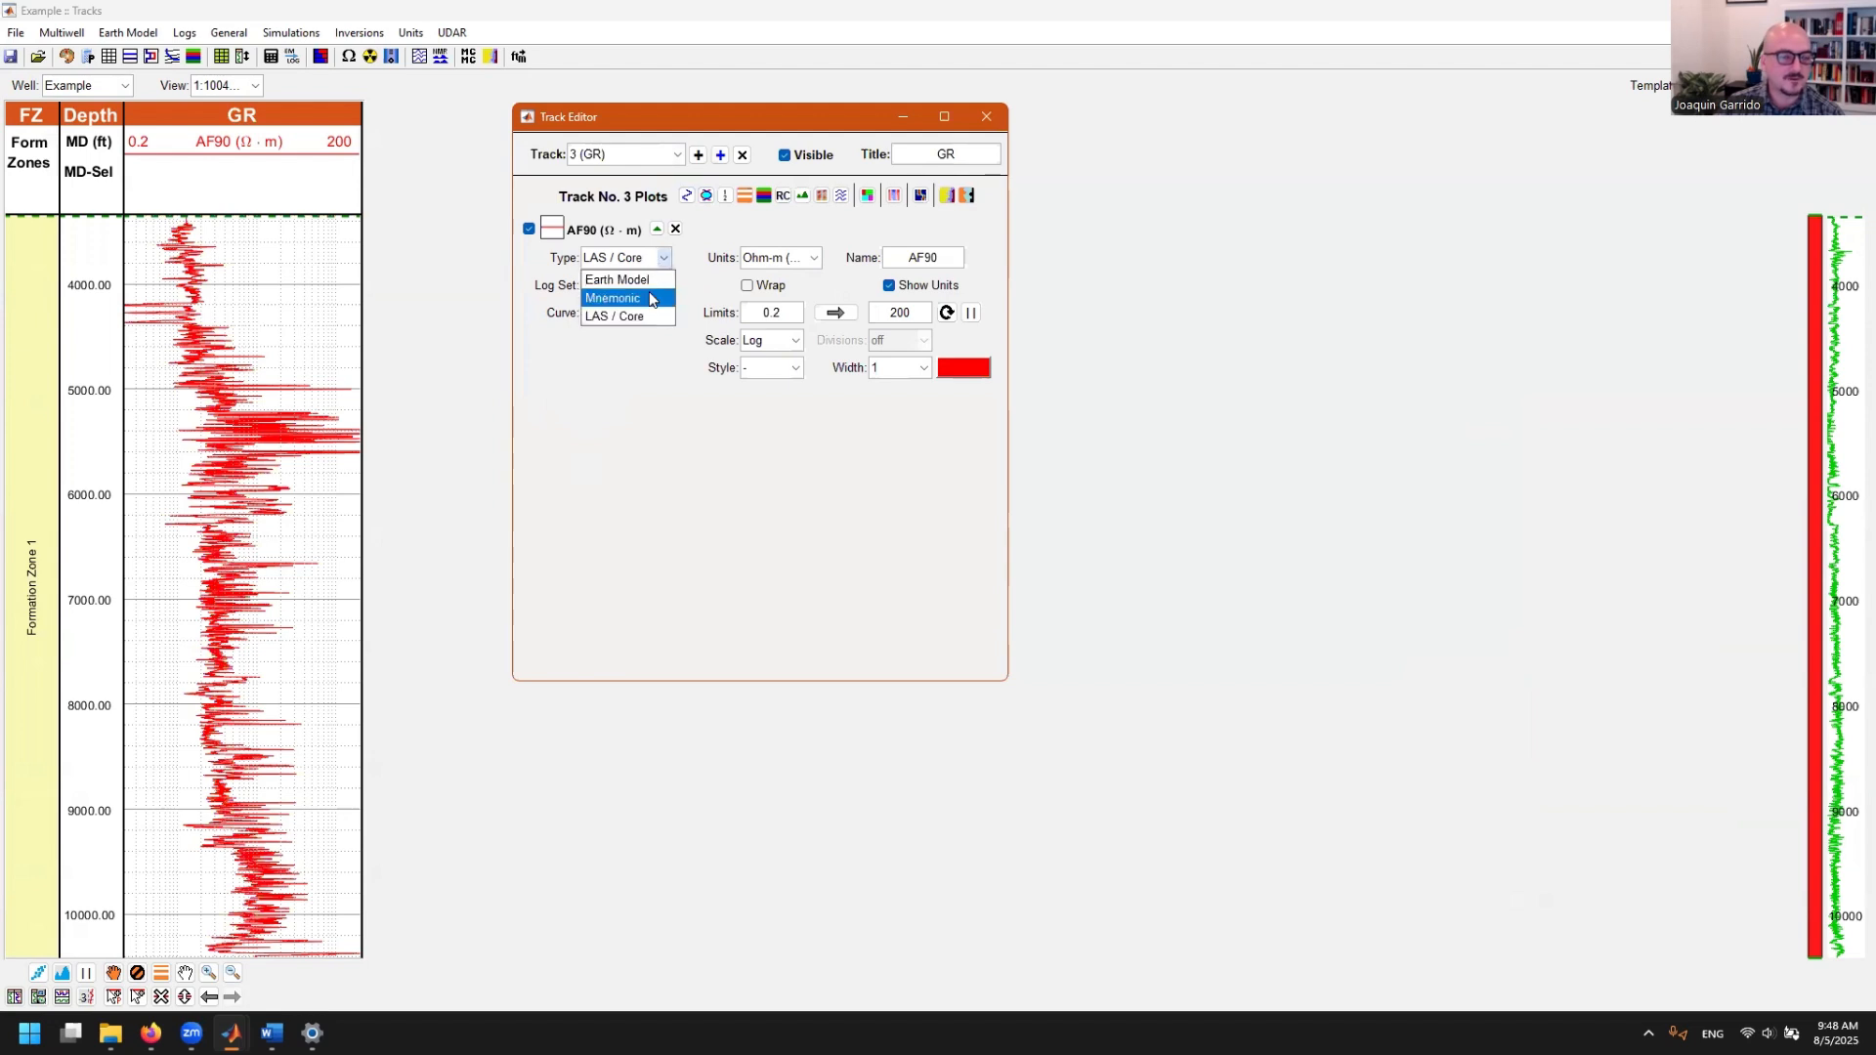
click(650, 299)
click(656, 286)
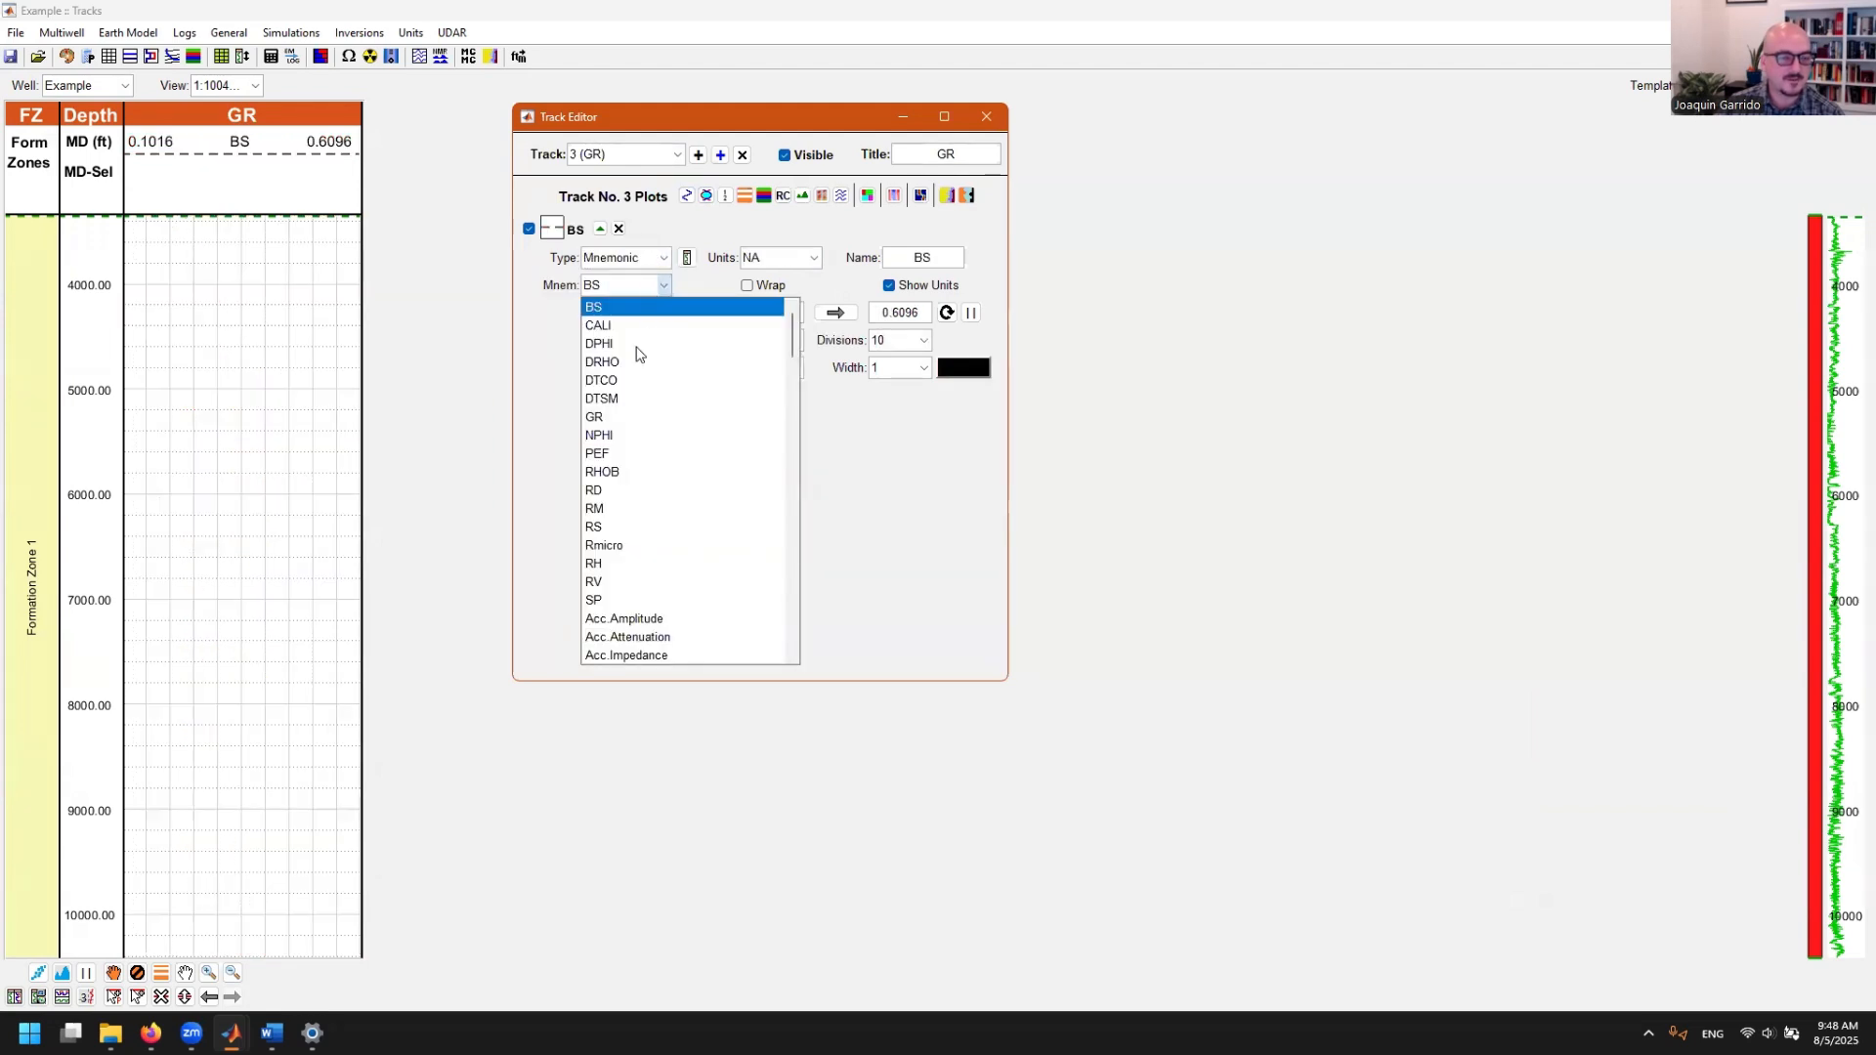
click(613, 418)
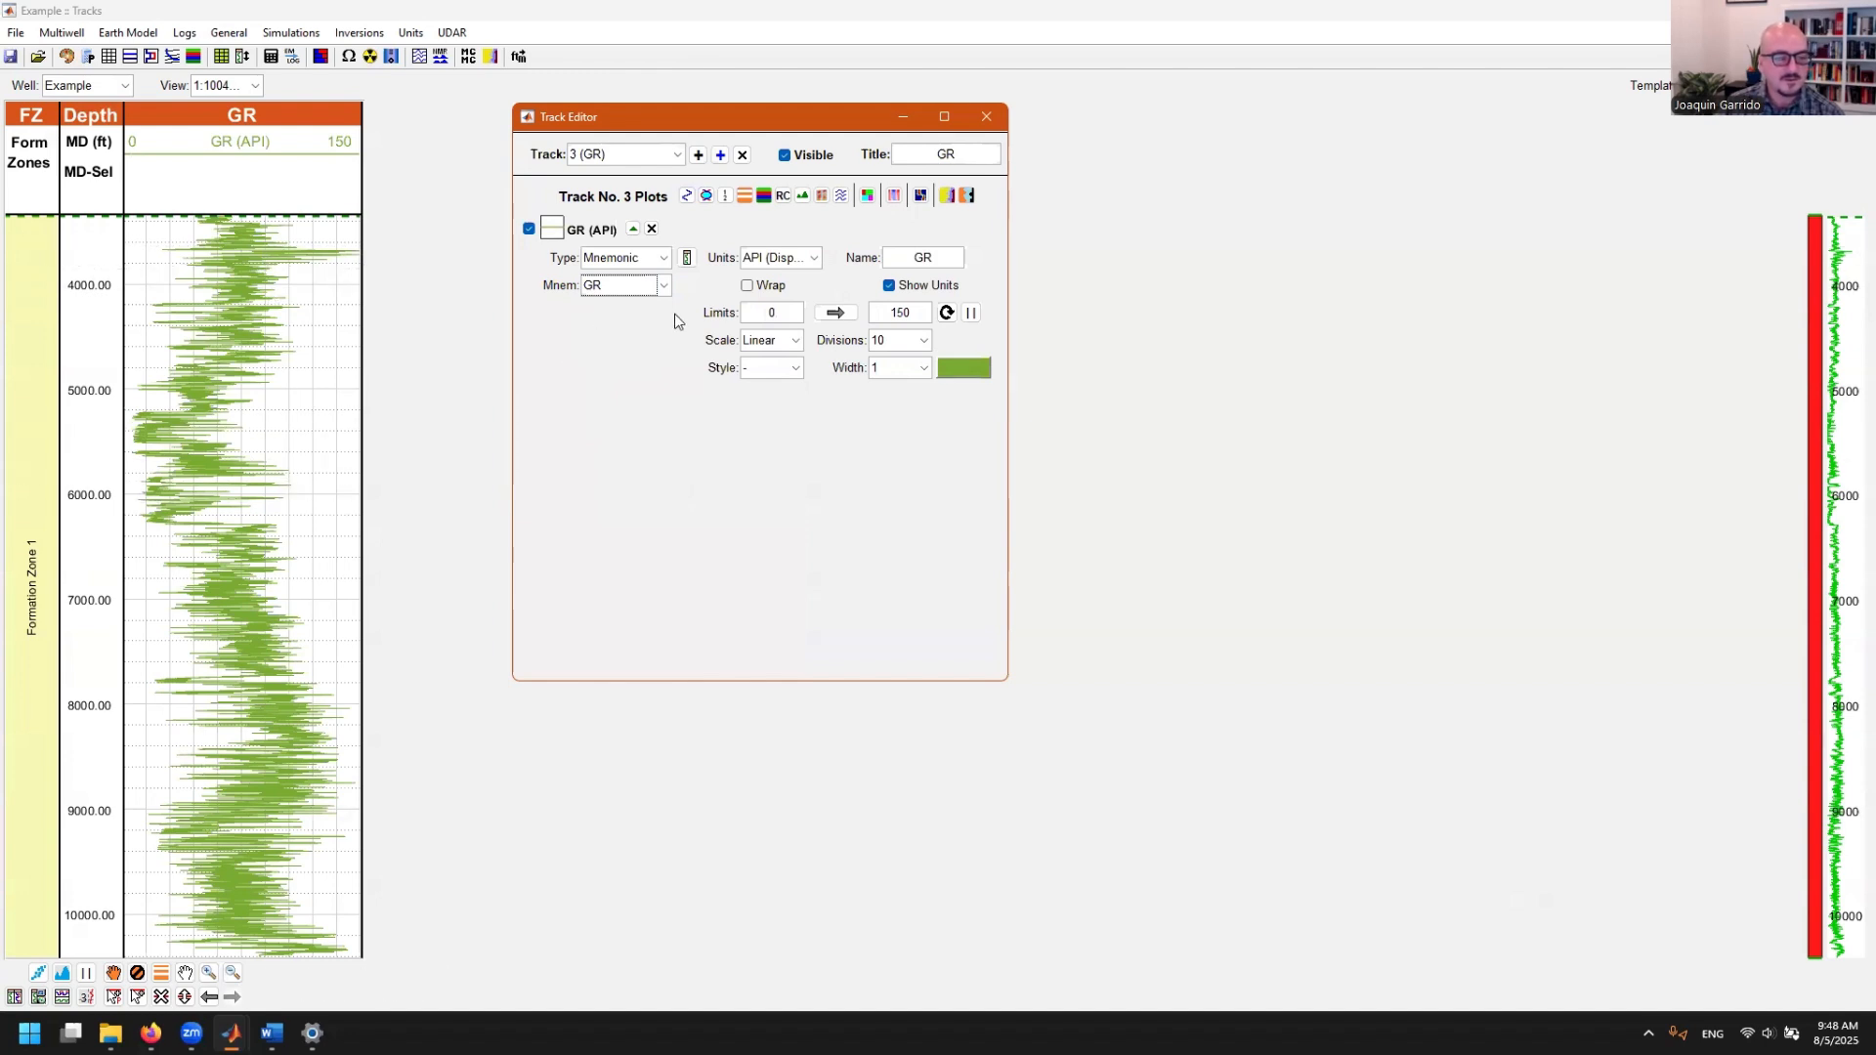
- Examine the GR mnemonic's definition, including its ranked curve names and display settings
click(687, 257)
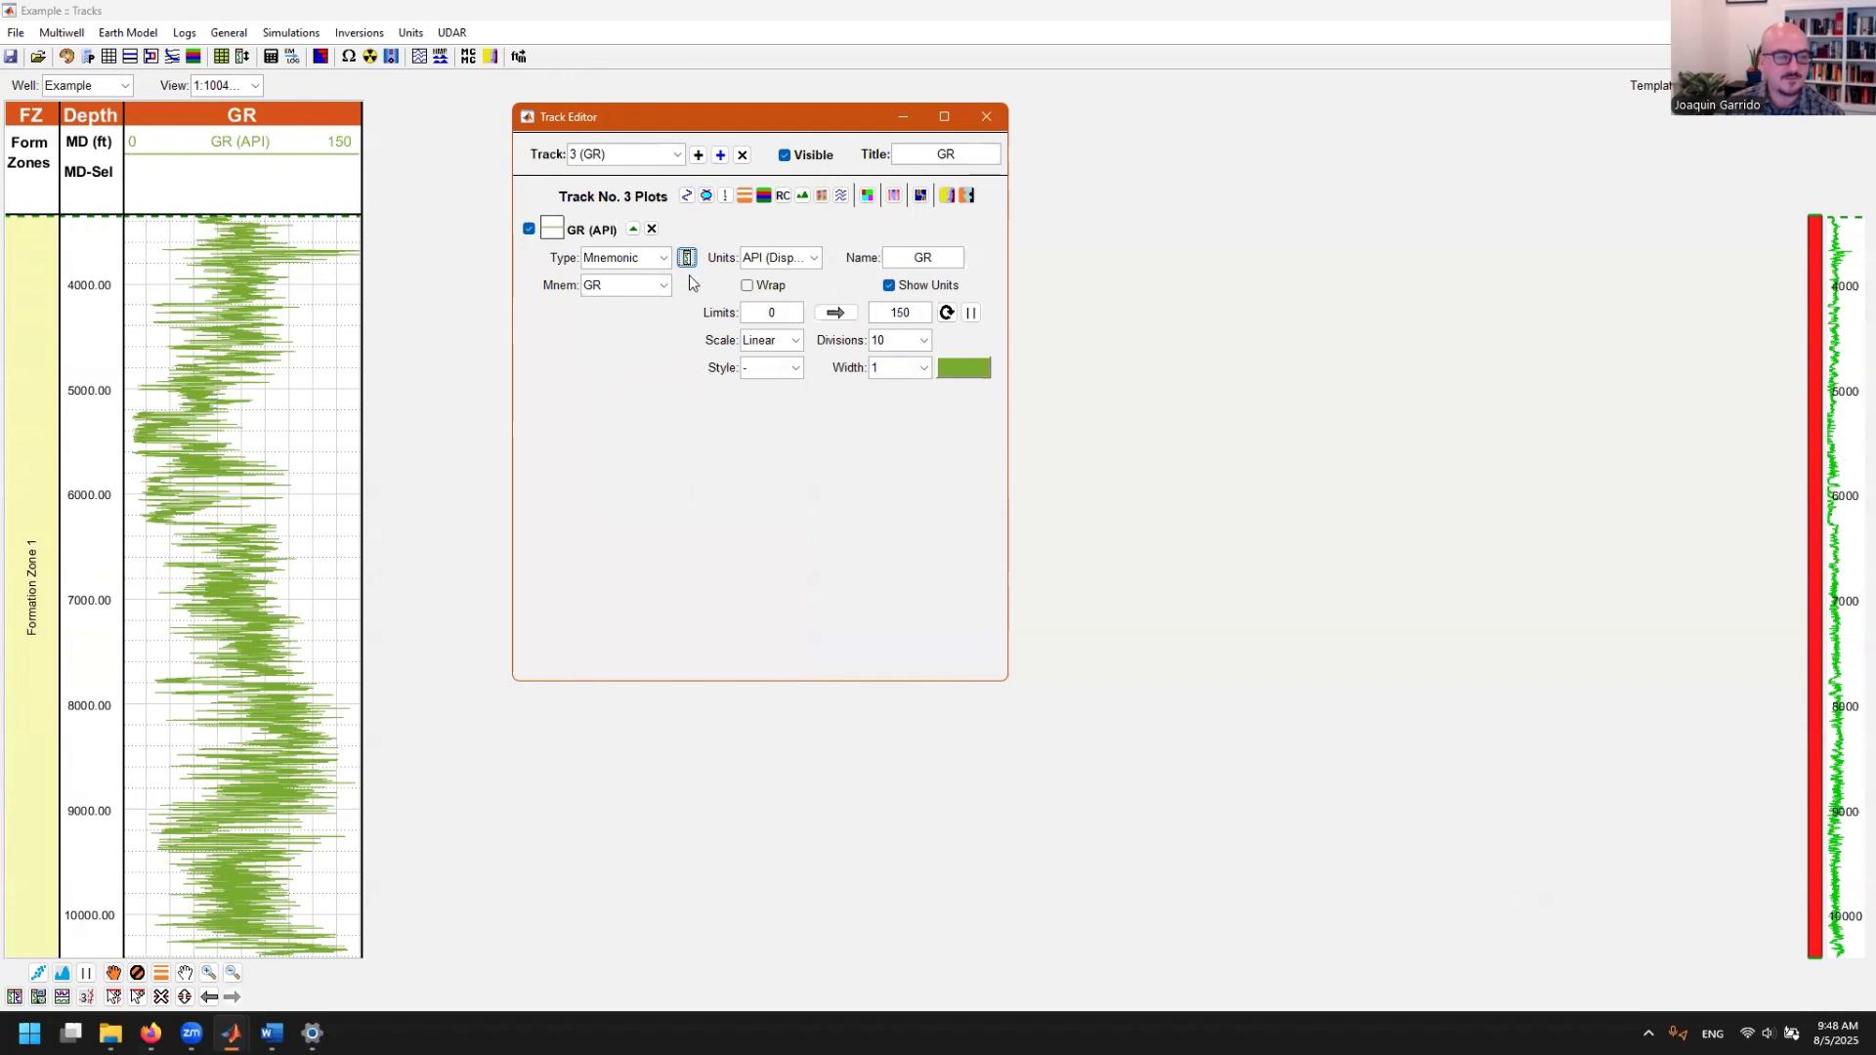
click(687, 257)
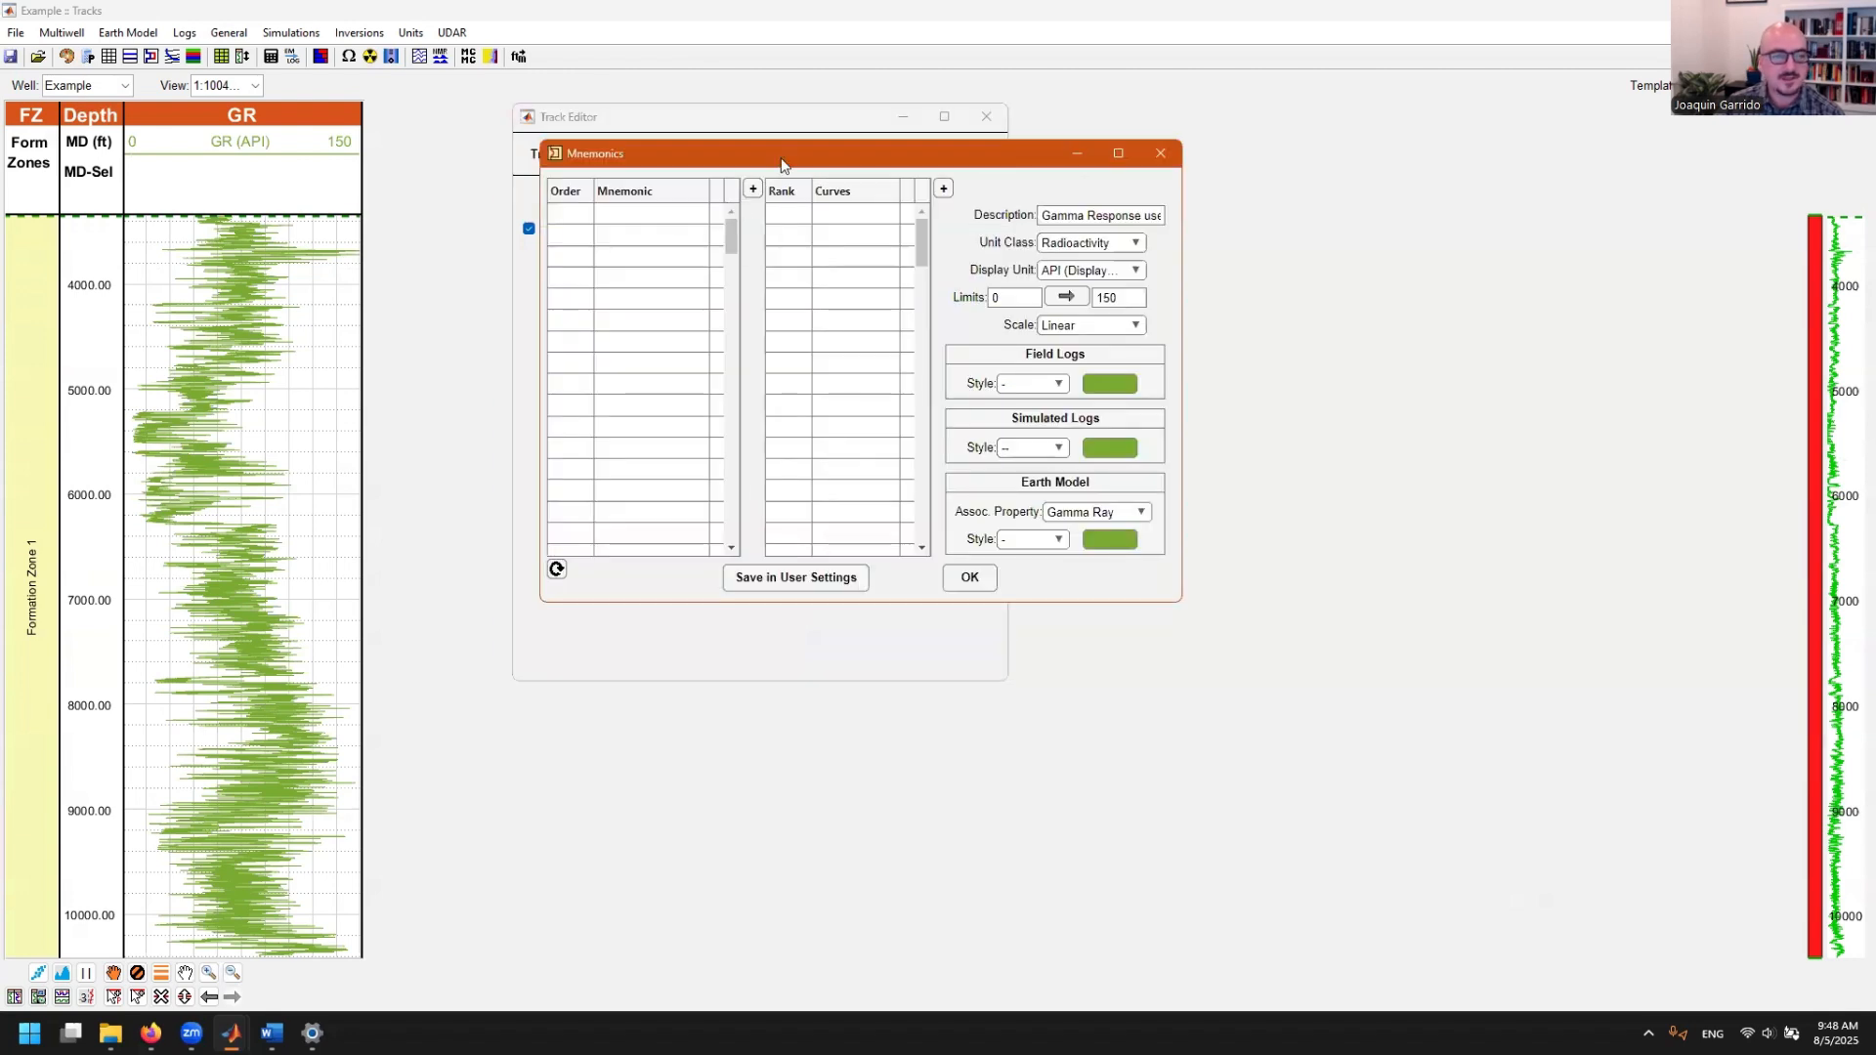
drag(797, 156, 1155, 318)
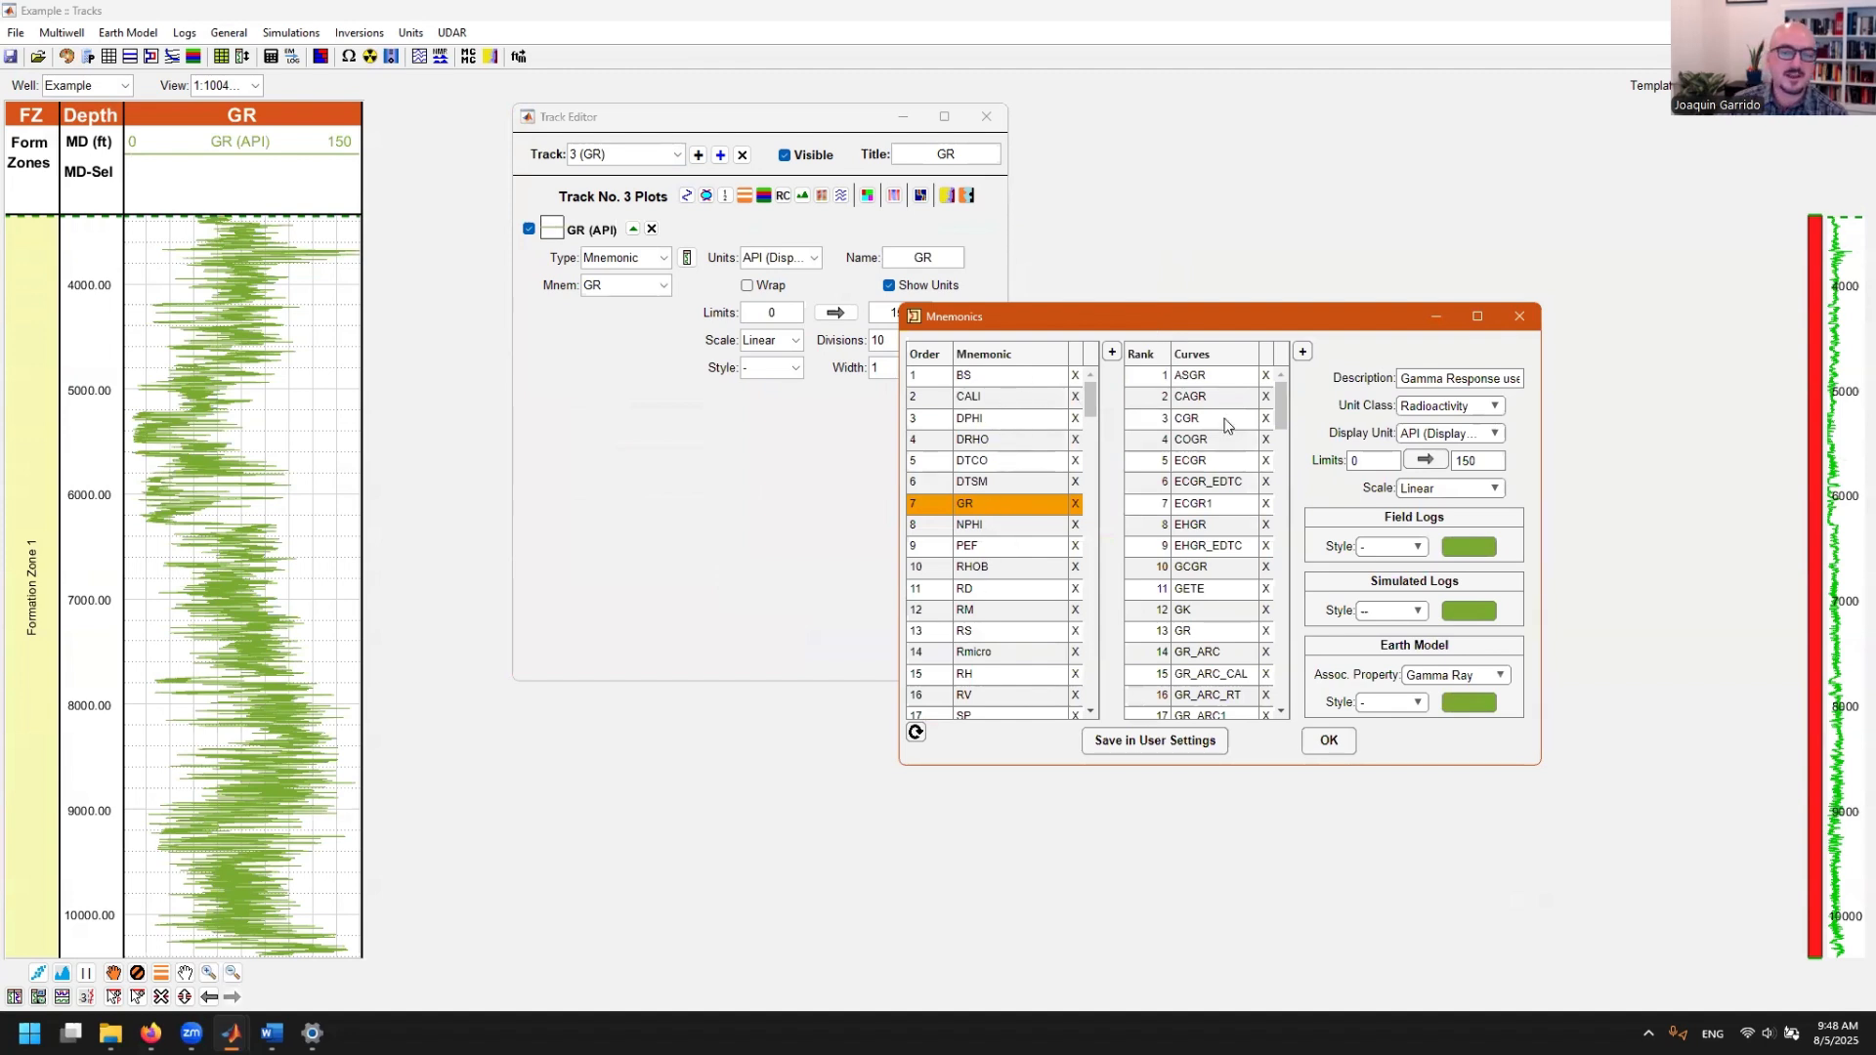
scroll(1197, 587, down, 5)
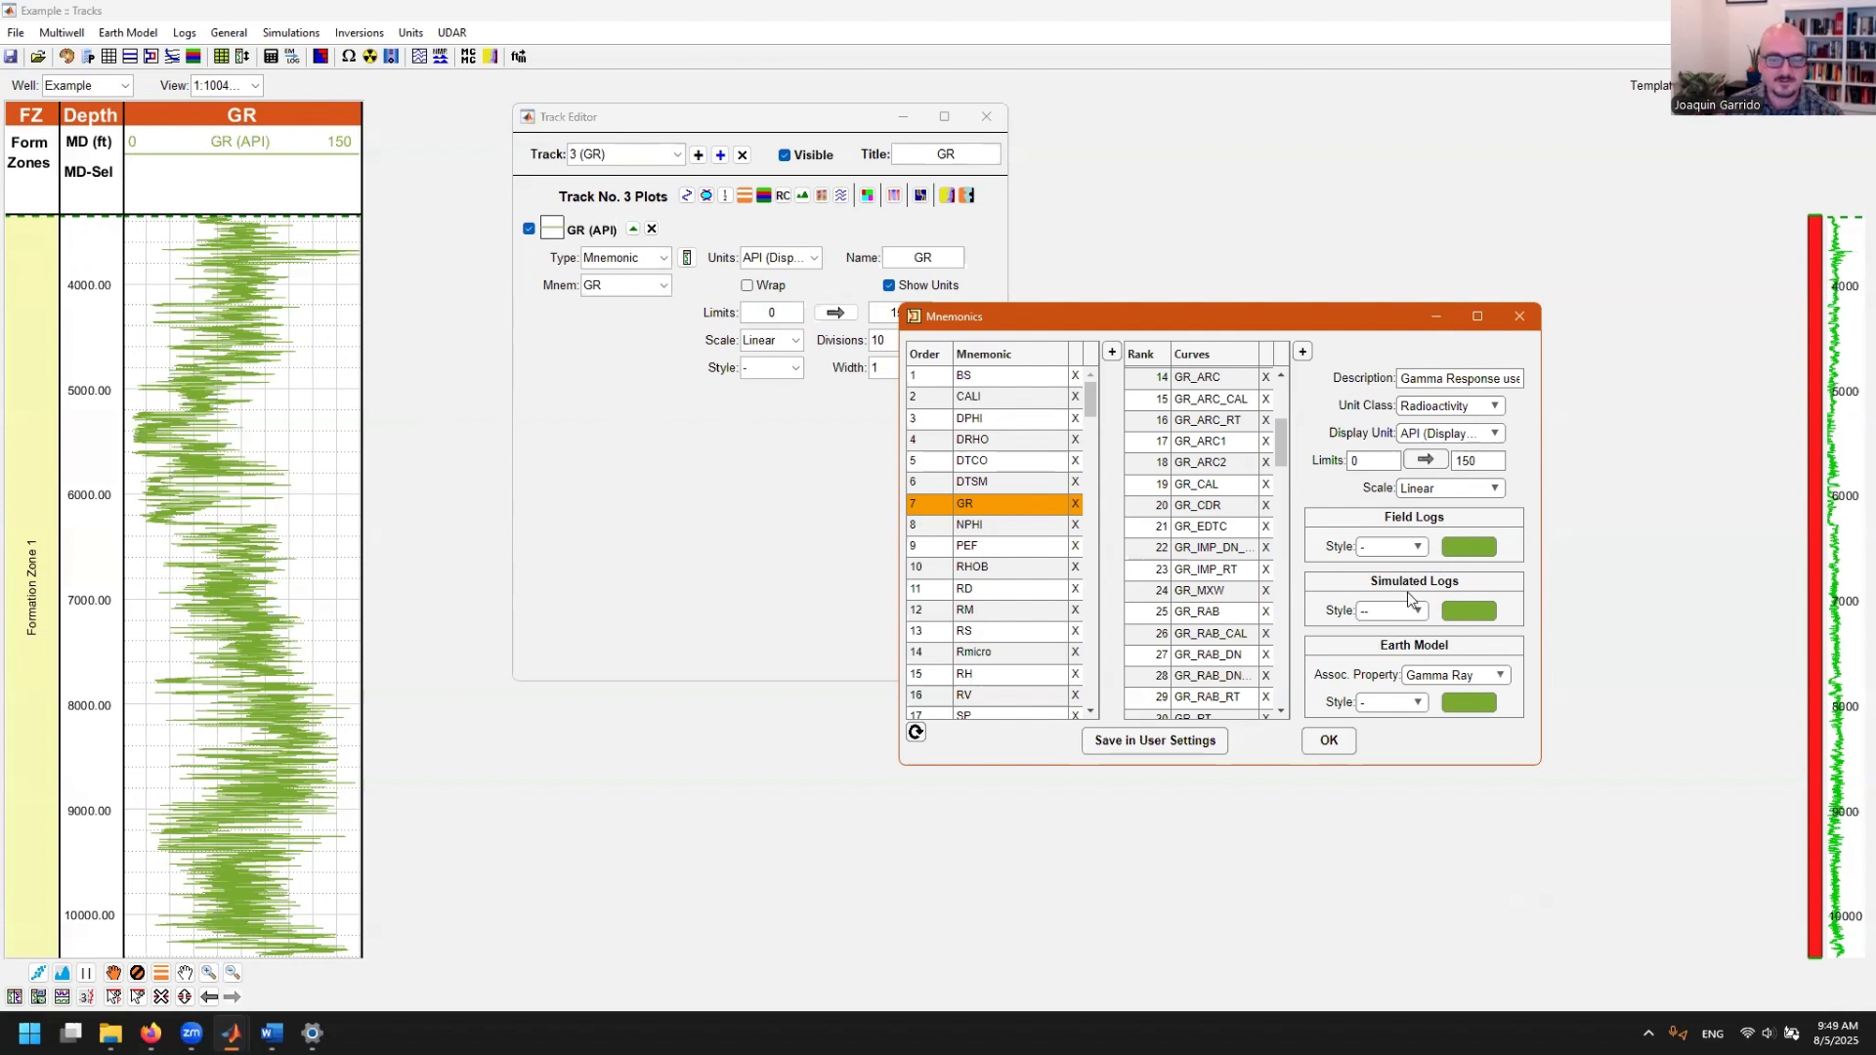
click(1520, 316)
- Change the GR track's plot to the LAS / Core type and select the GR curve
click(631, 314)
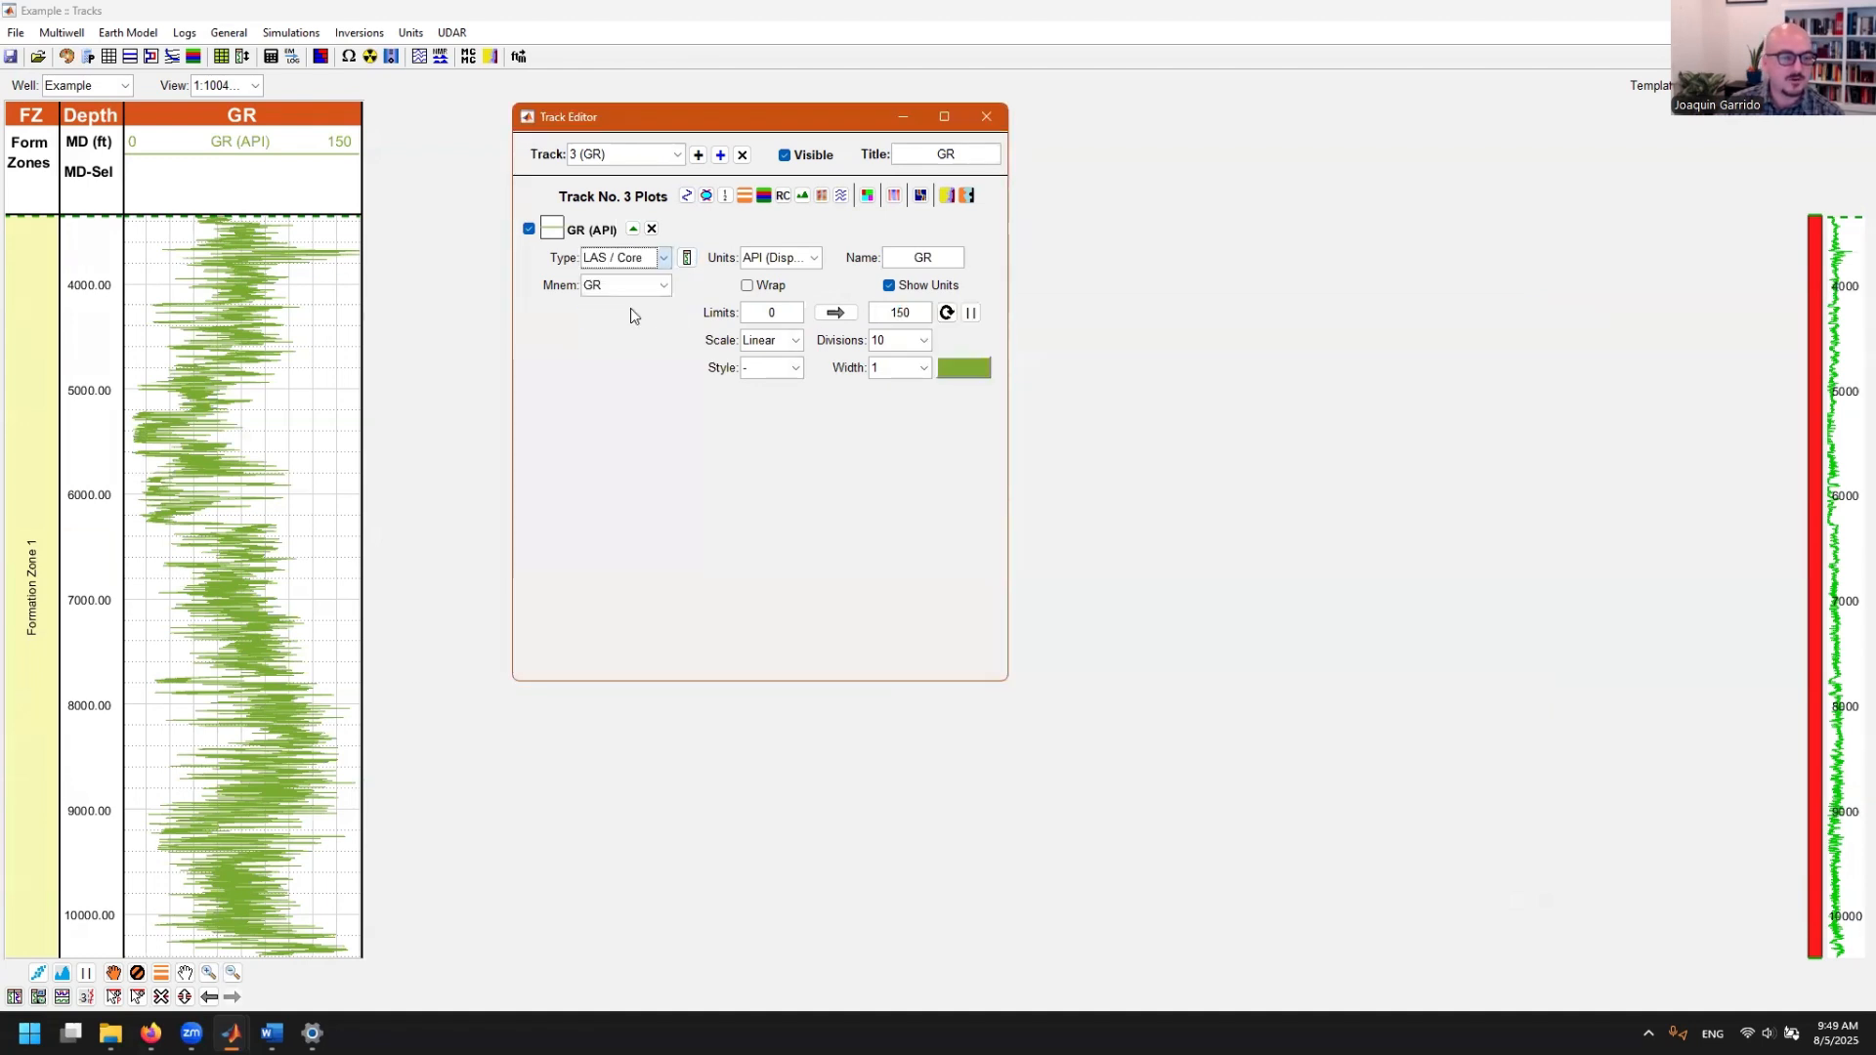
click(643, 322)
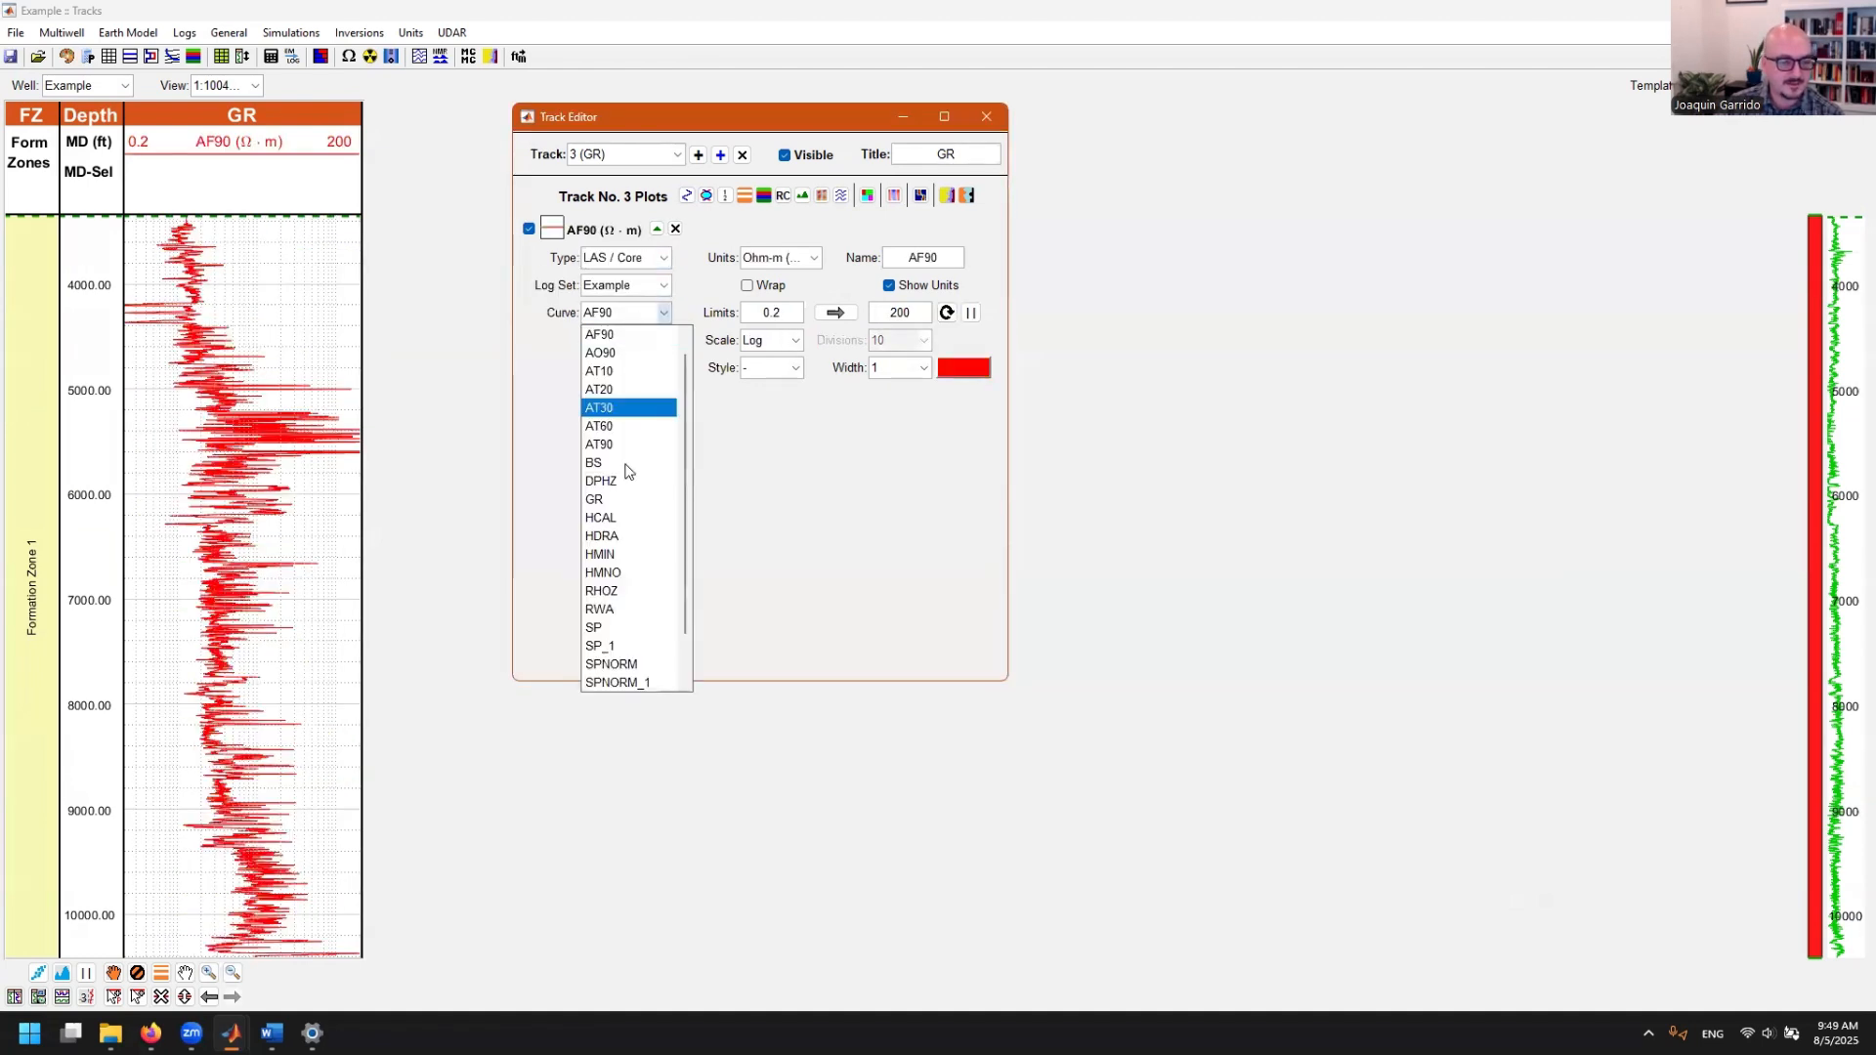
click(625, 503)
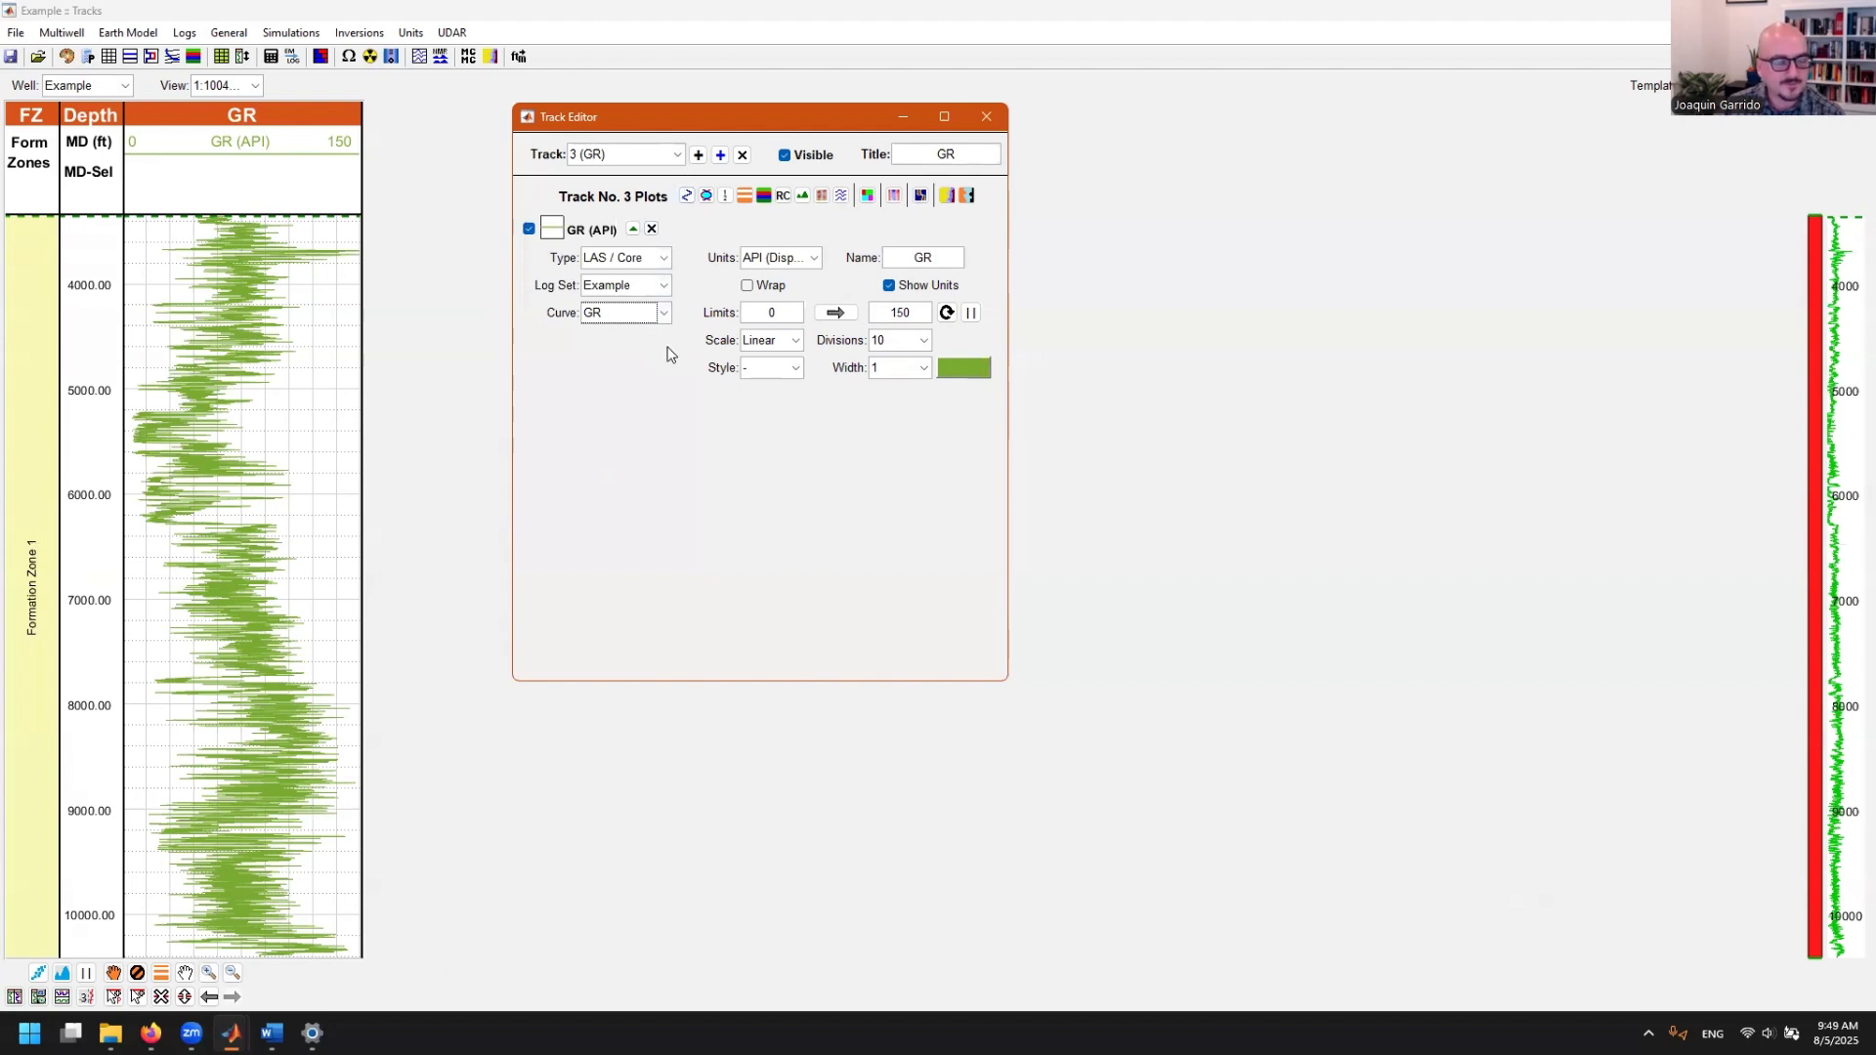
- Add track 4 and insert a new curve plot in it, keeping the Track Editor clear of the tracks
click(697, 156)
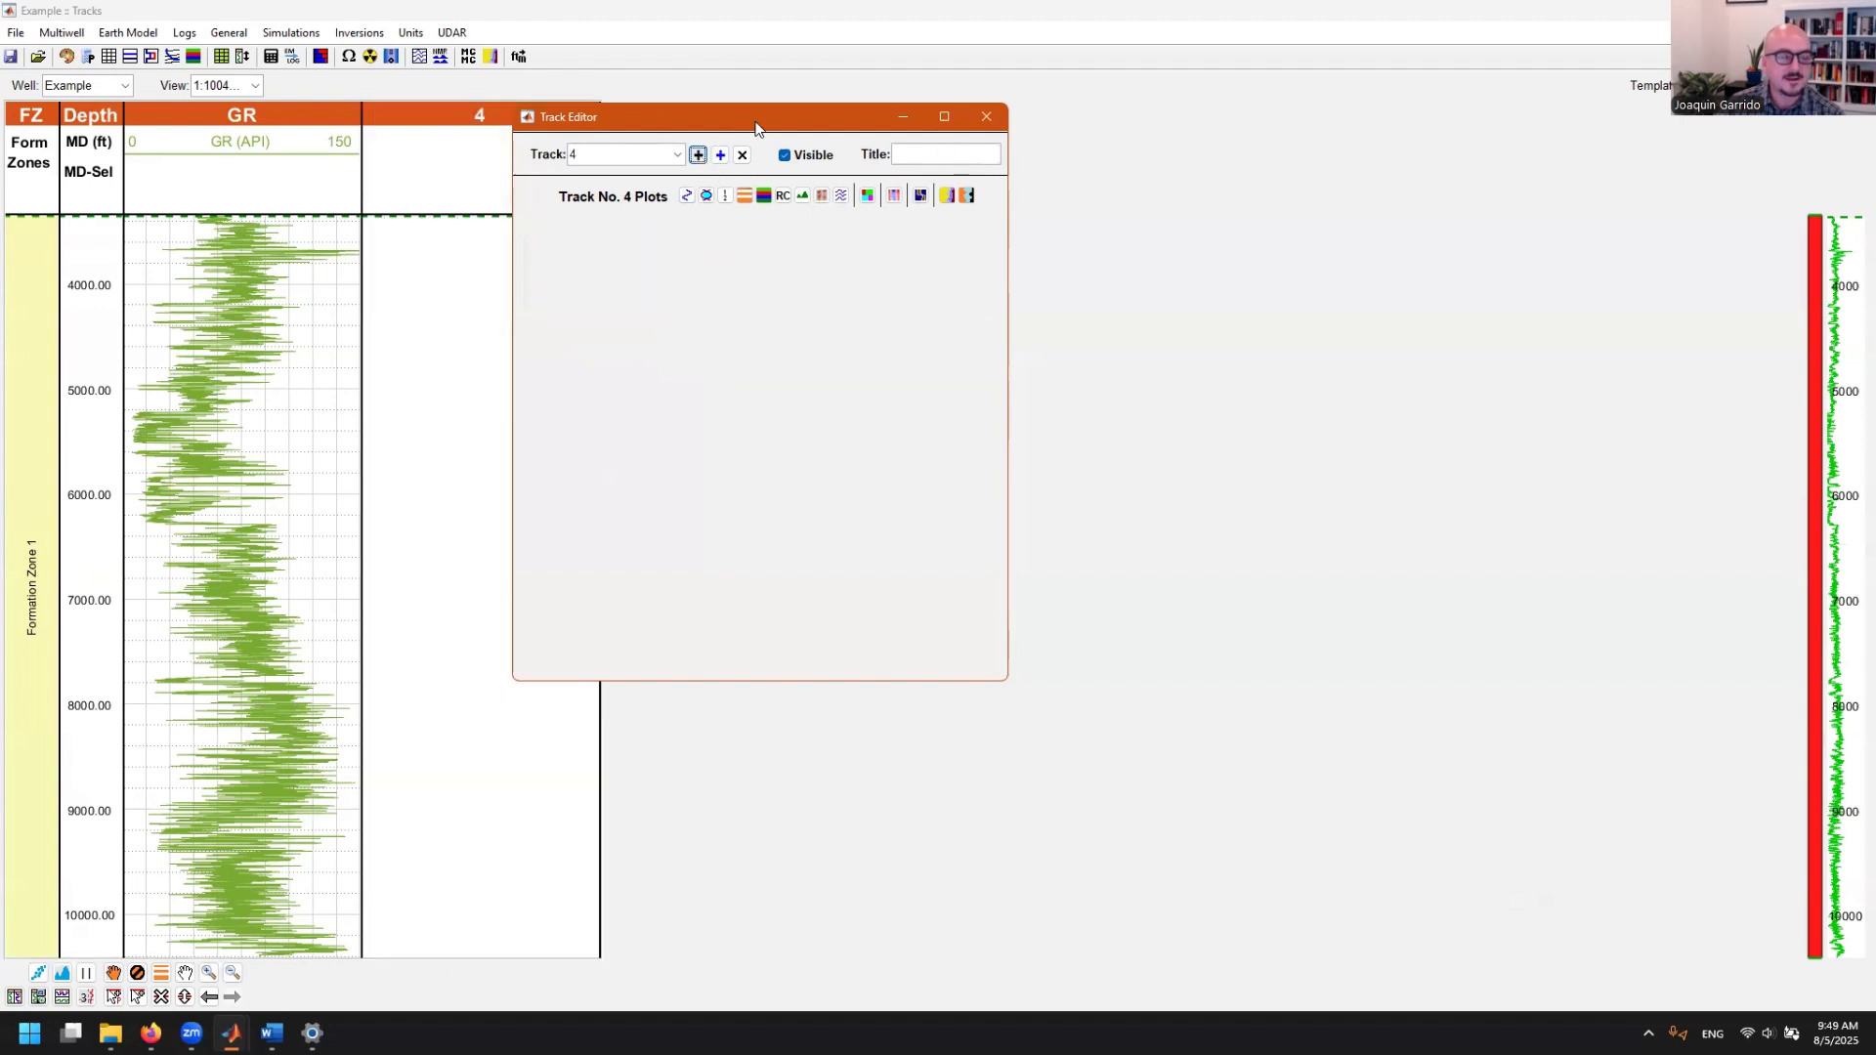
drag(760, 125, 1093, 173)
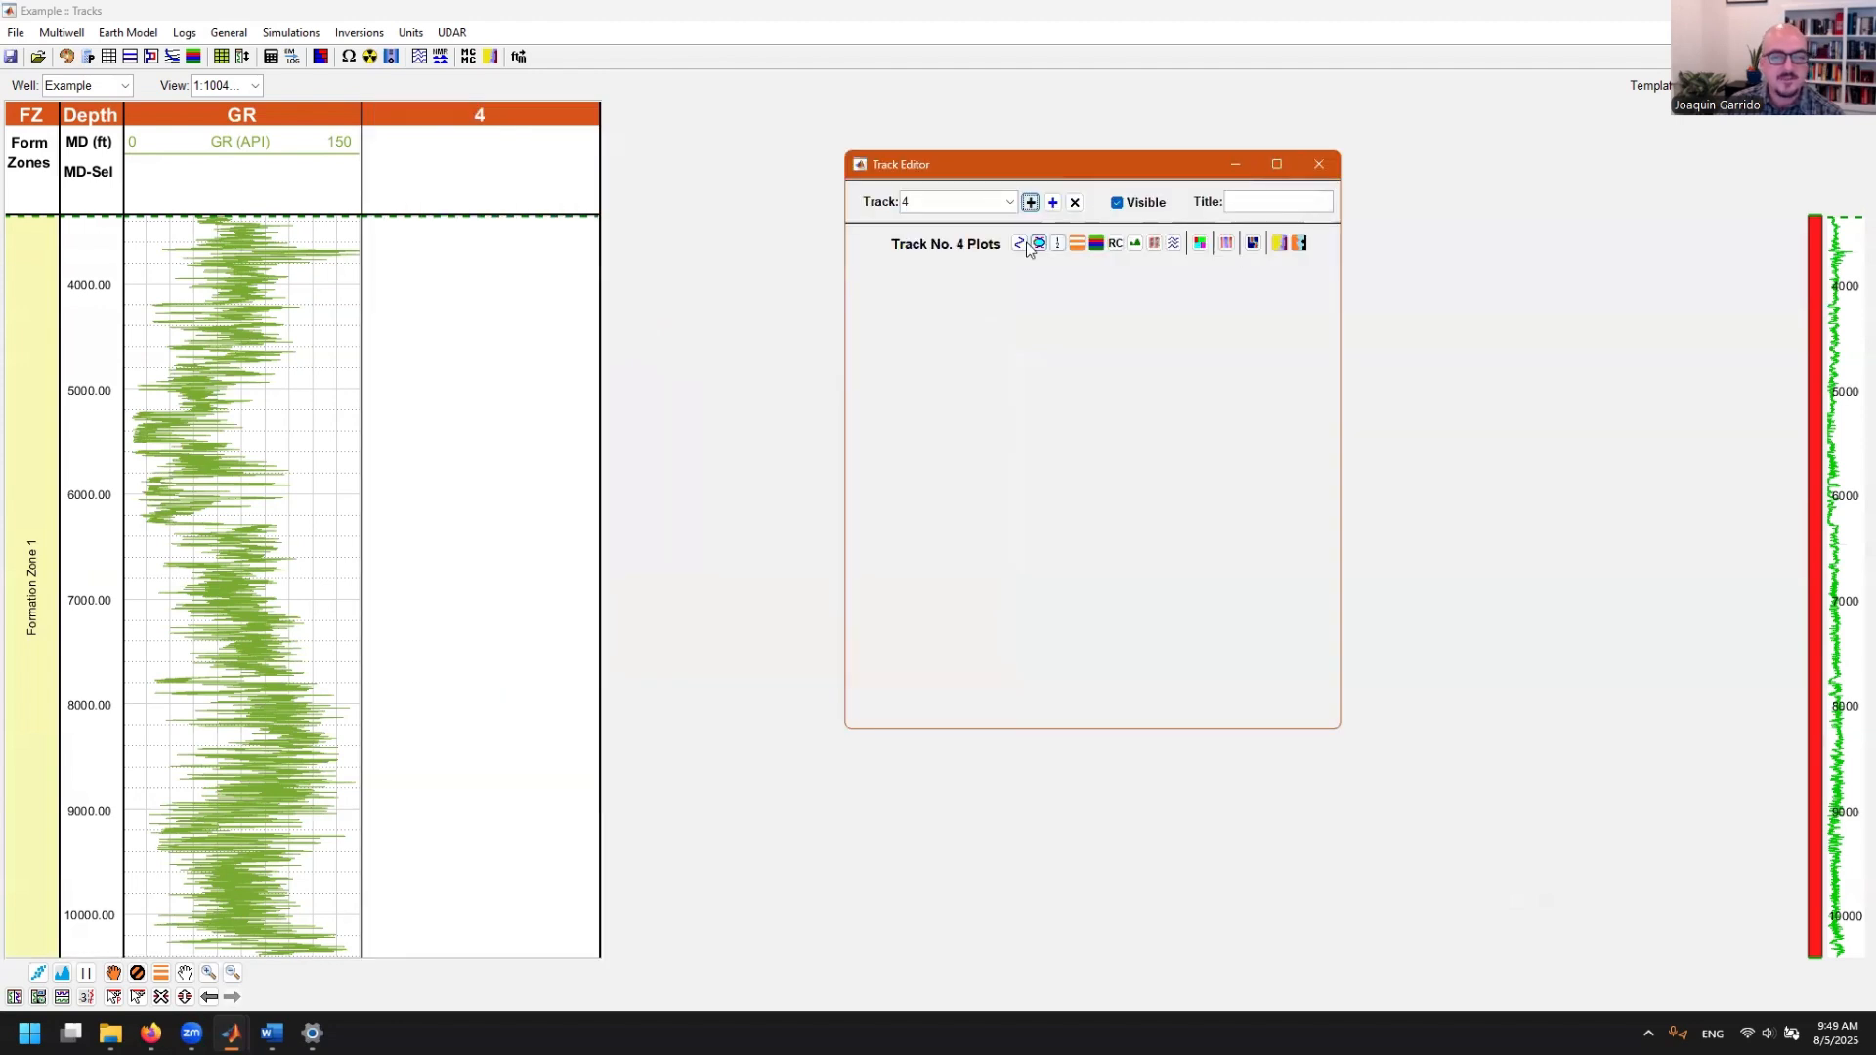
click(1020, 244)
- Set the new plot in track 4 to the LAS / Core type and select the DPHZ curve
click(996, 307)
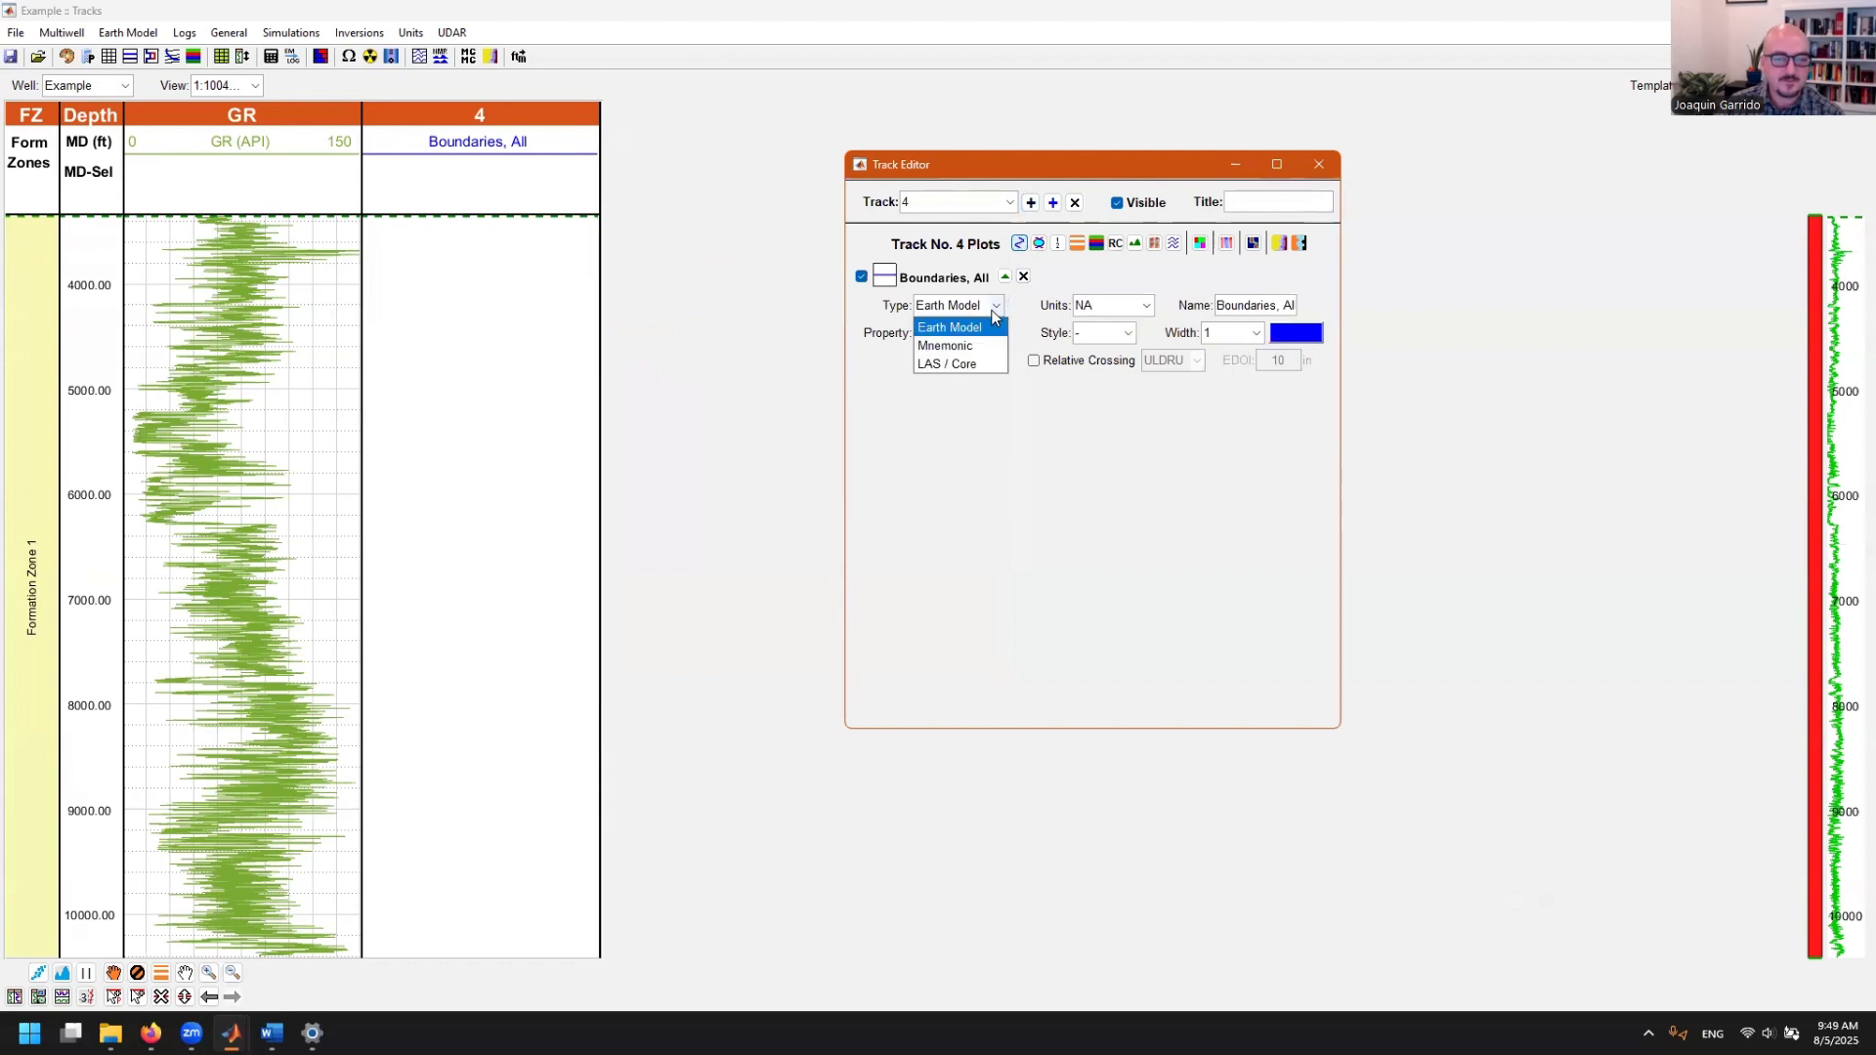
click(993, 311)
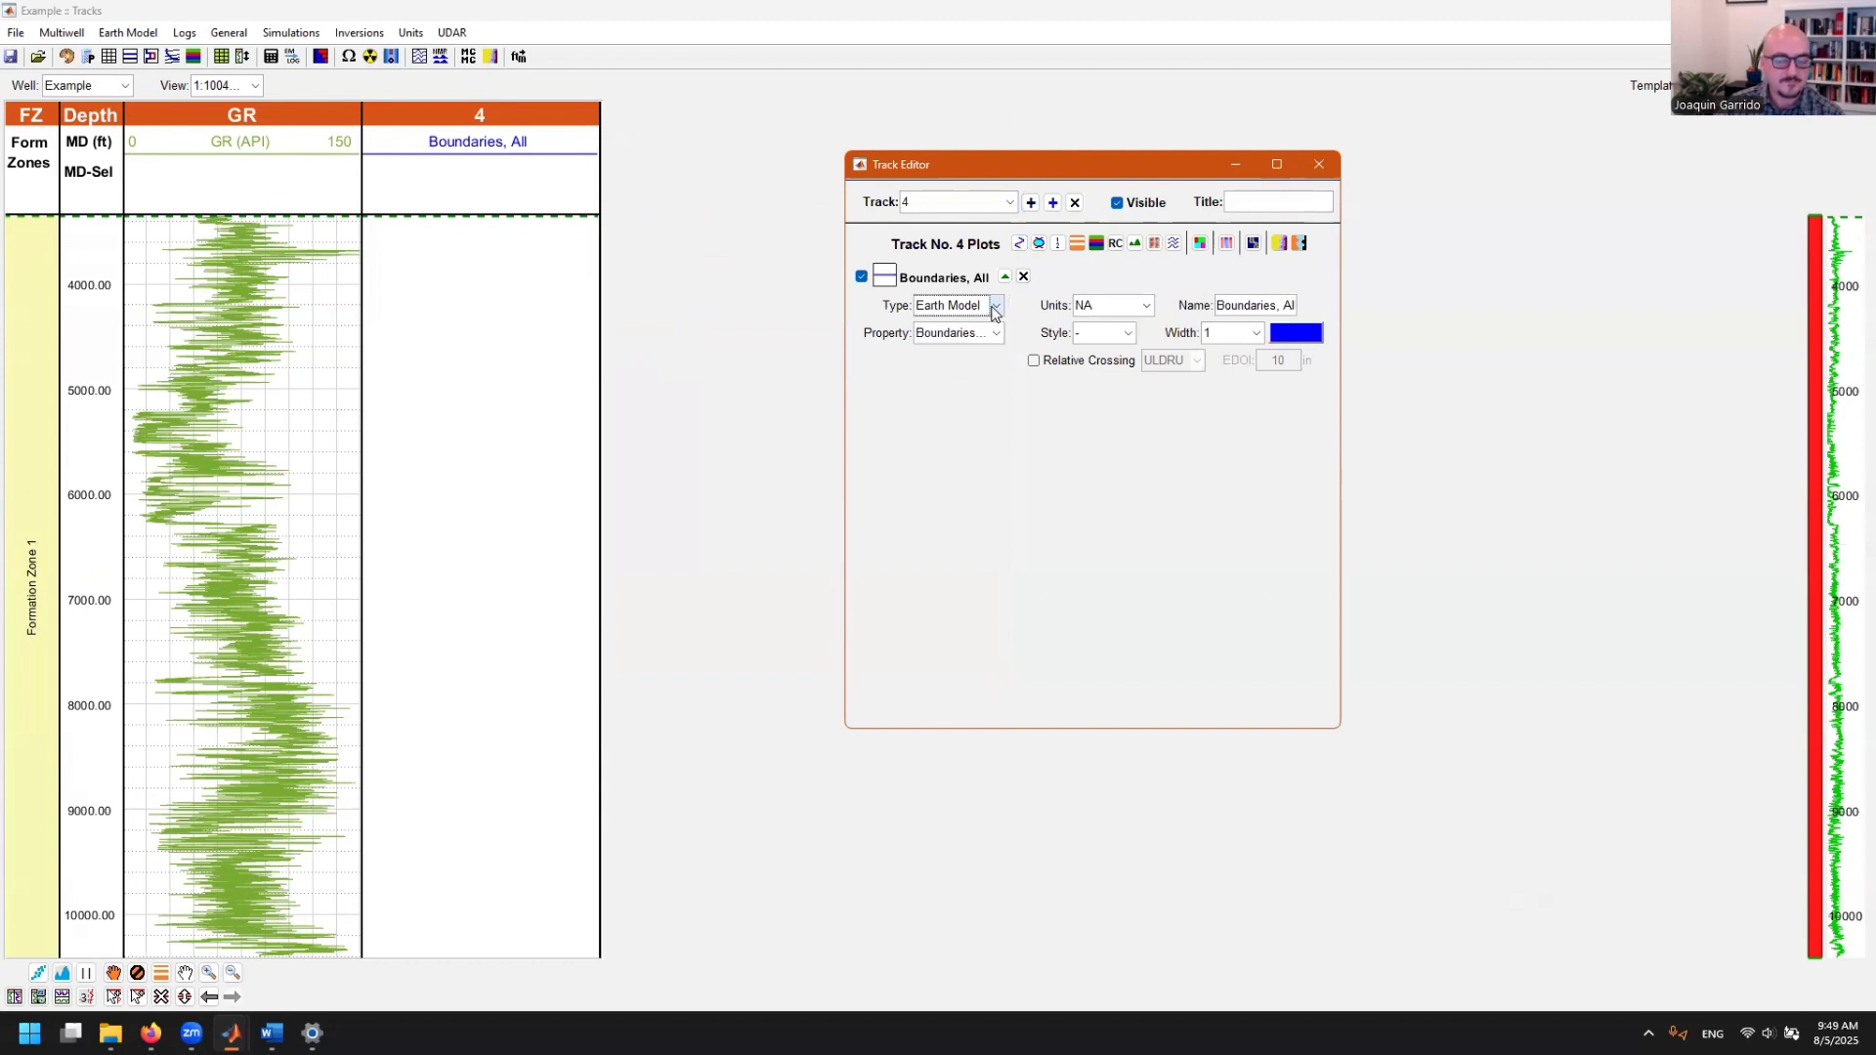
click(994, 307)
click(990, 363)
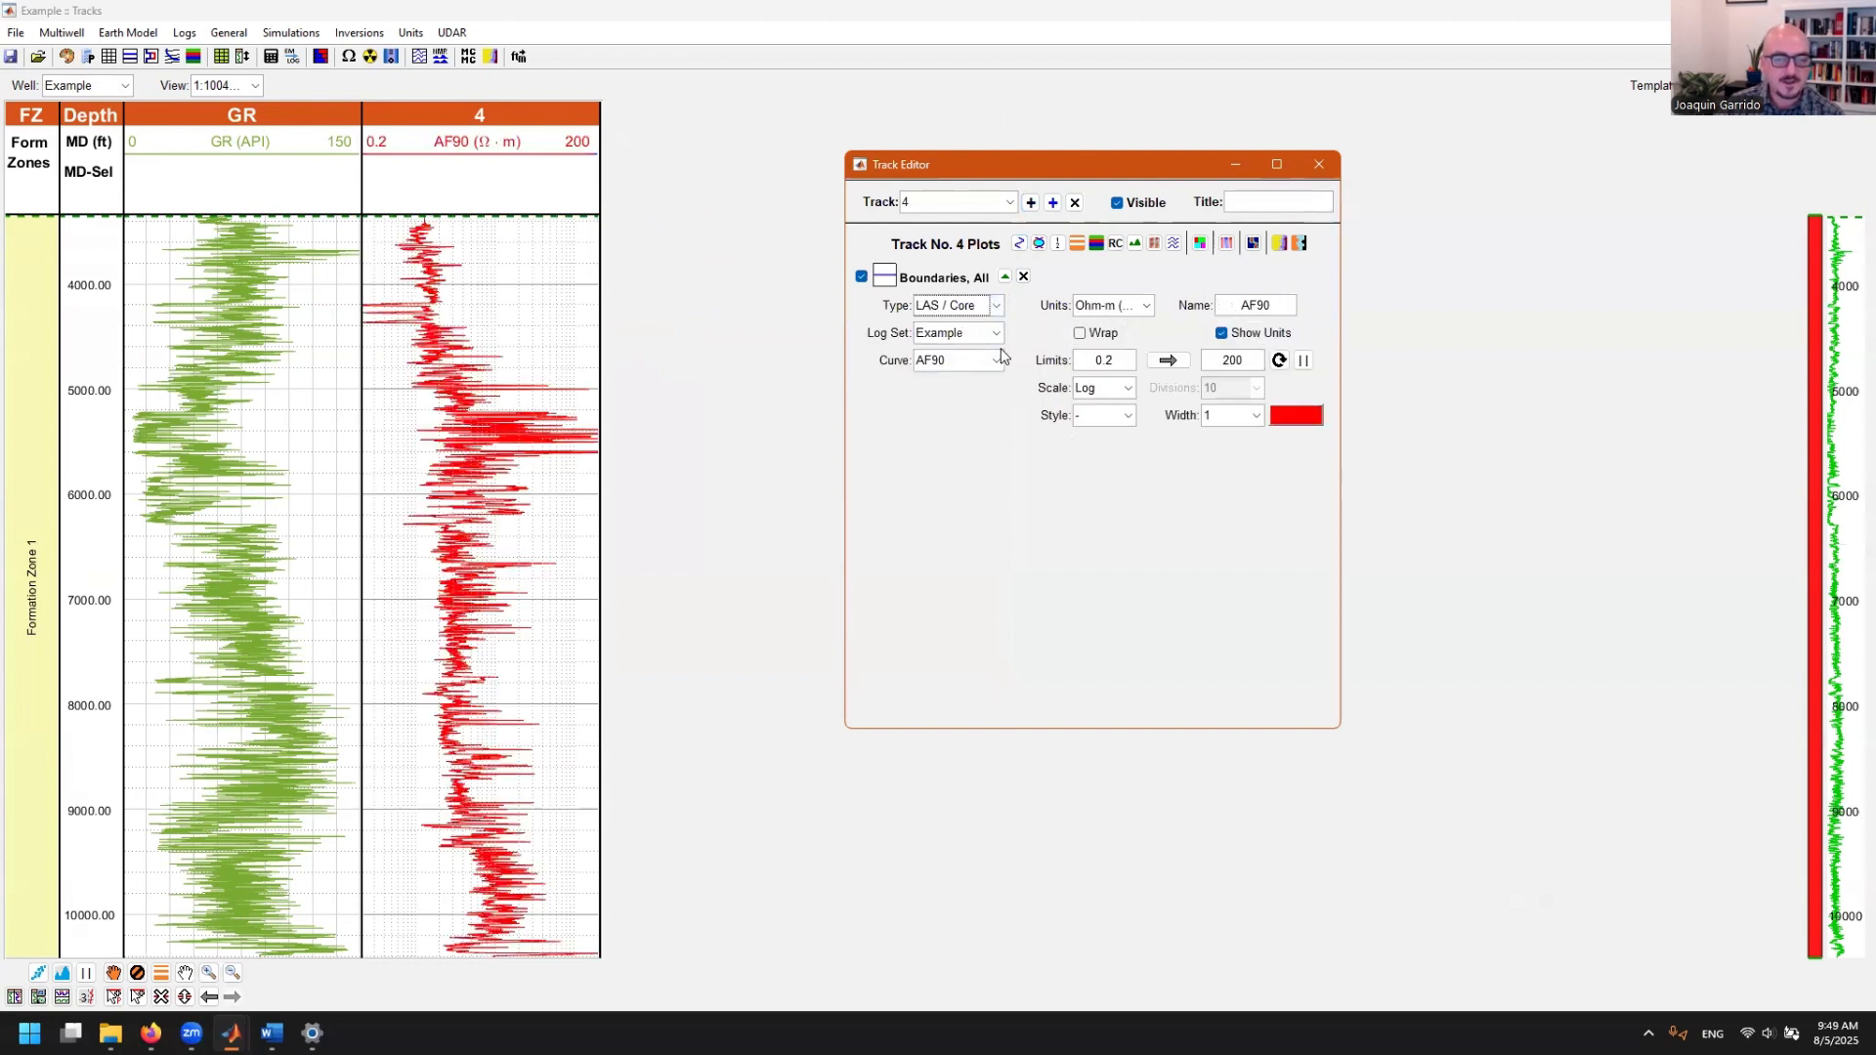
click(984, 364)
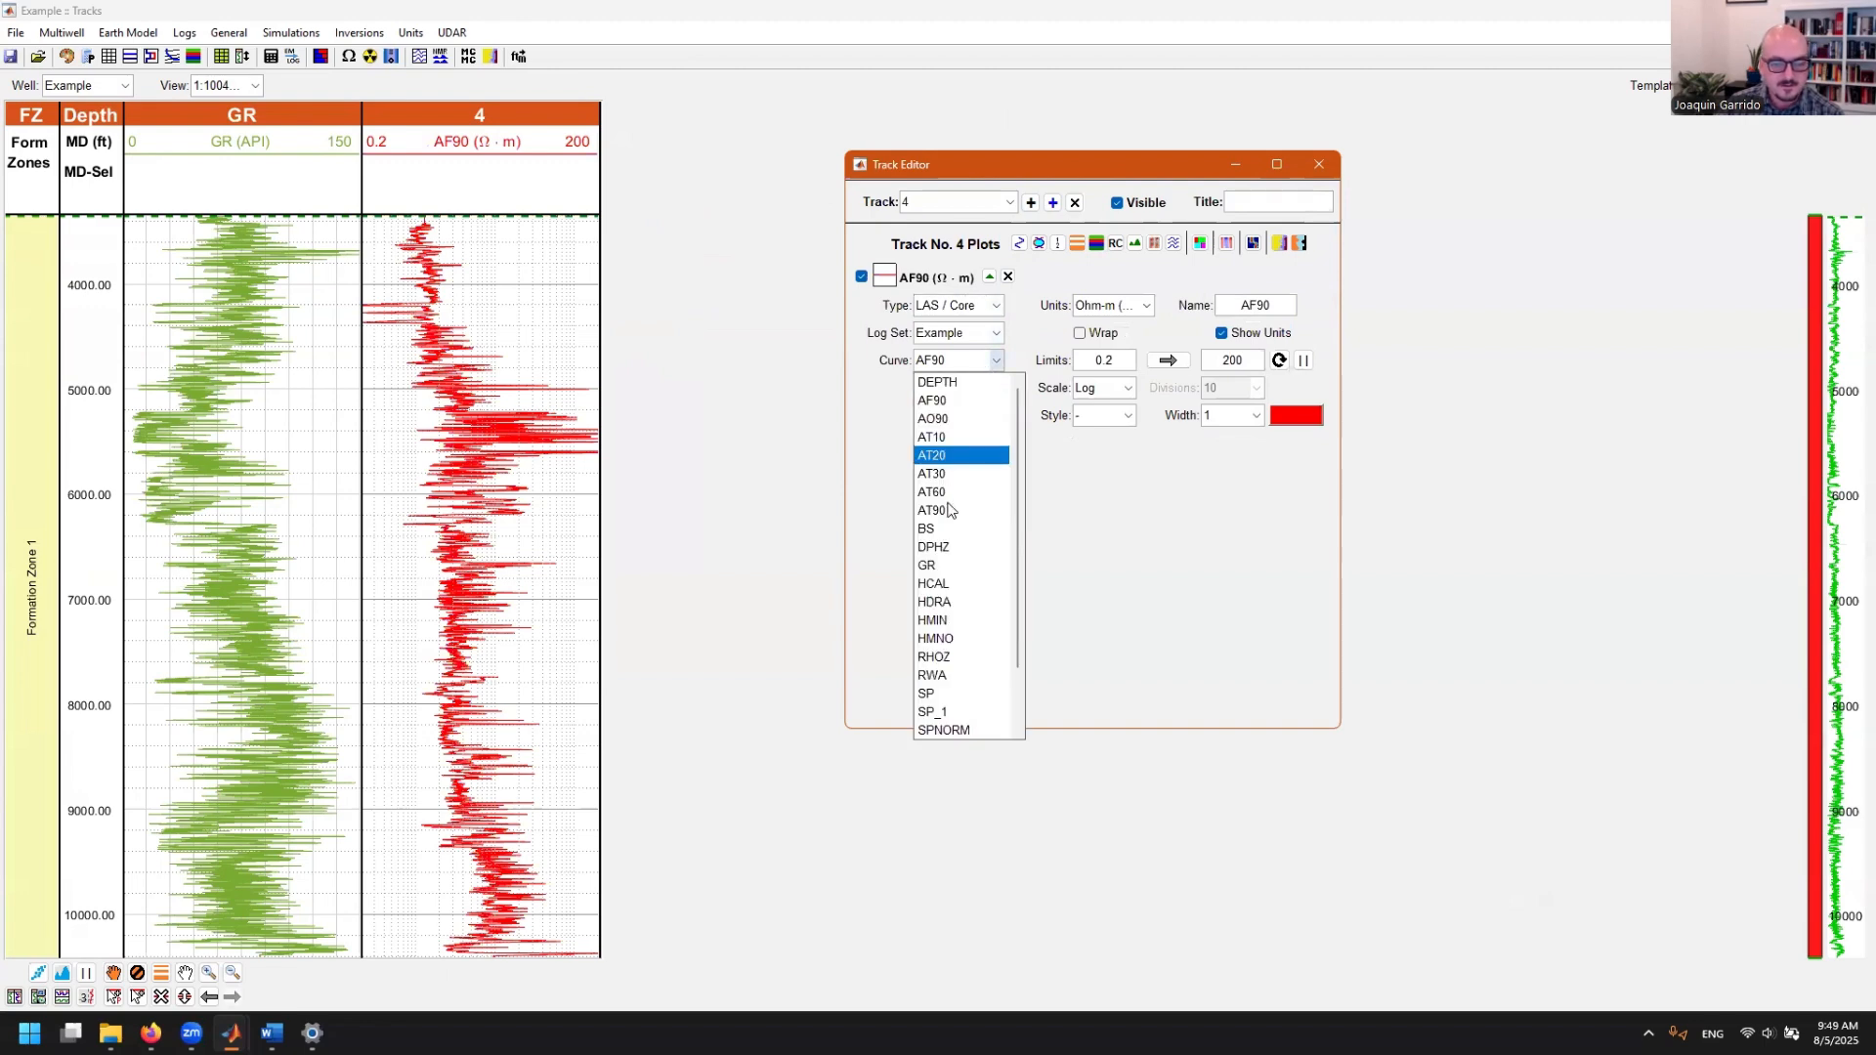
click(946, 549)
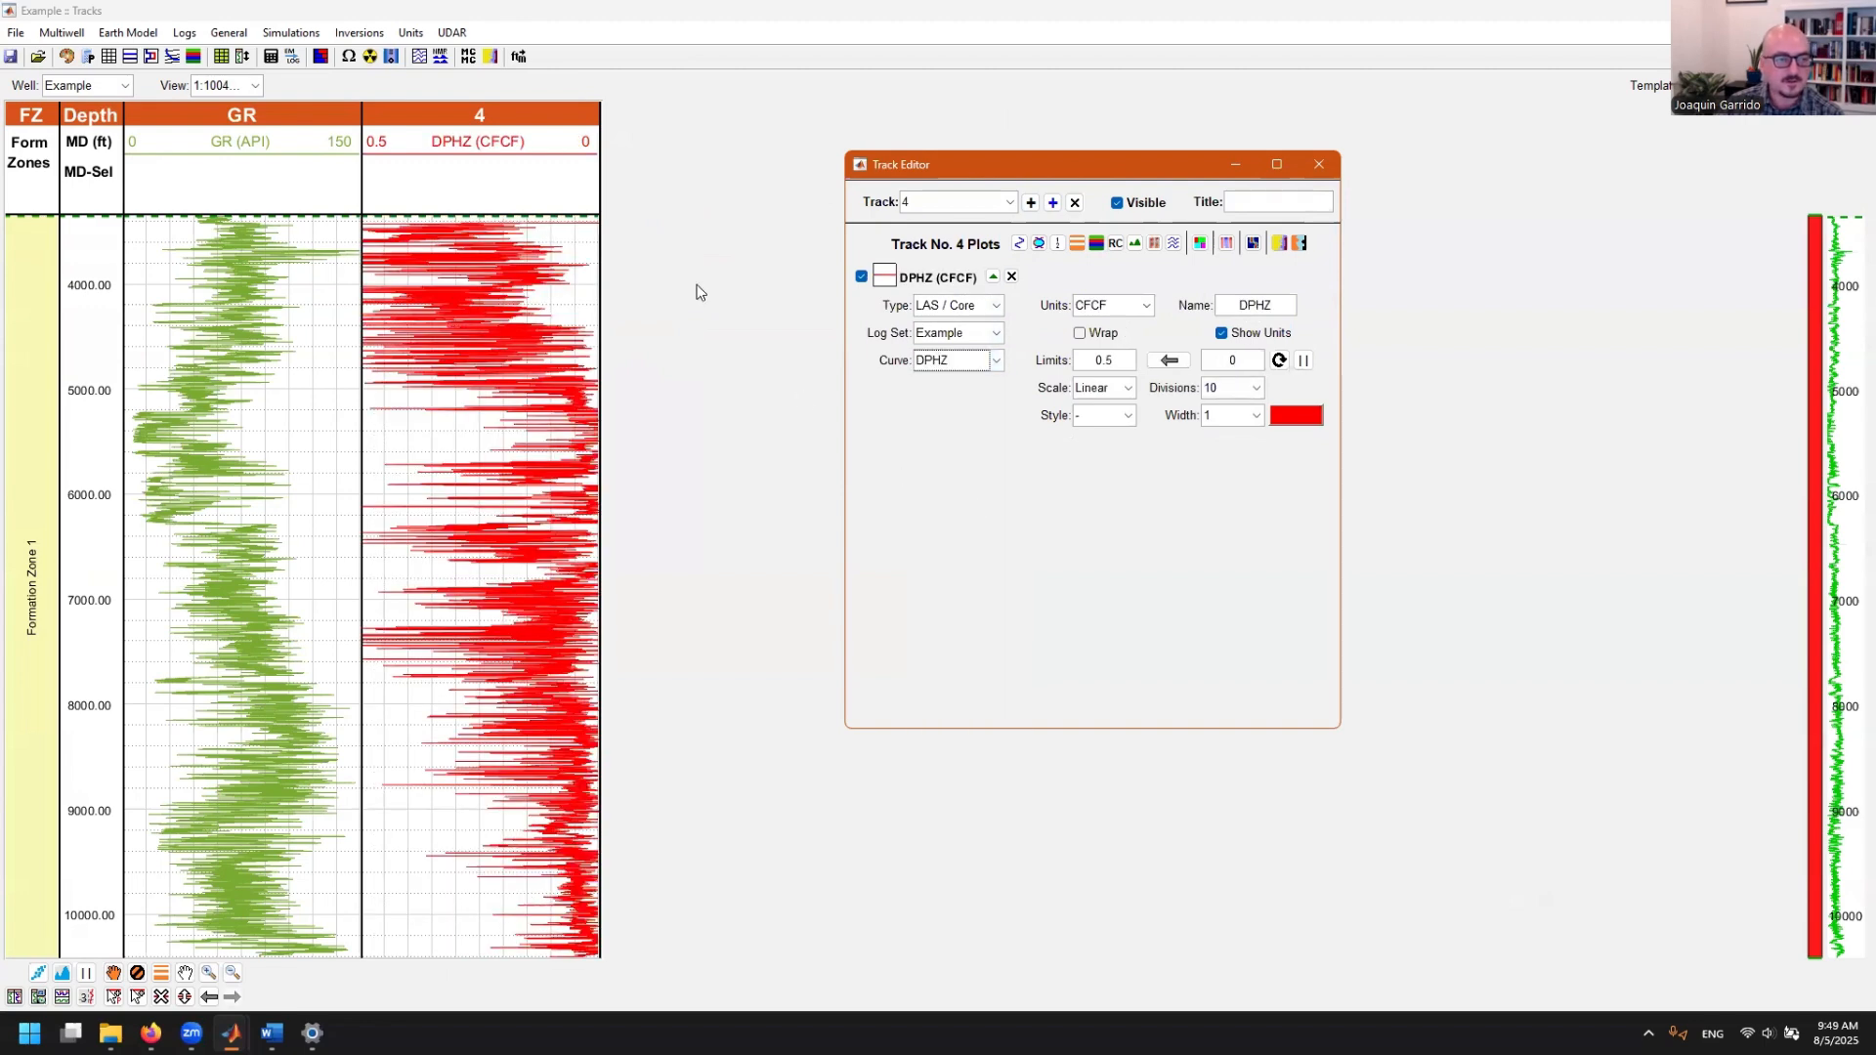
- Set the DPHZ plot's limits to 0.45 and -0.15
click(1124, 364)
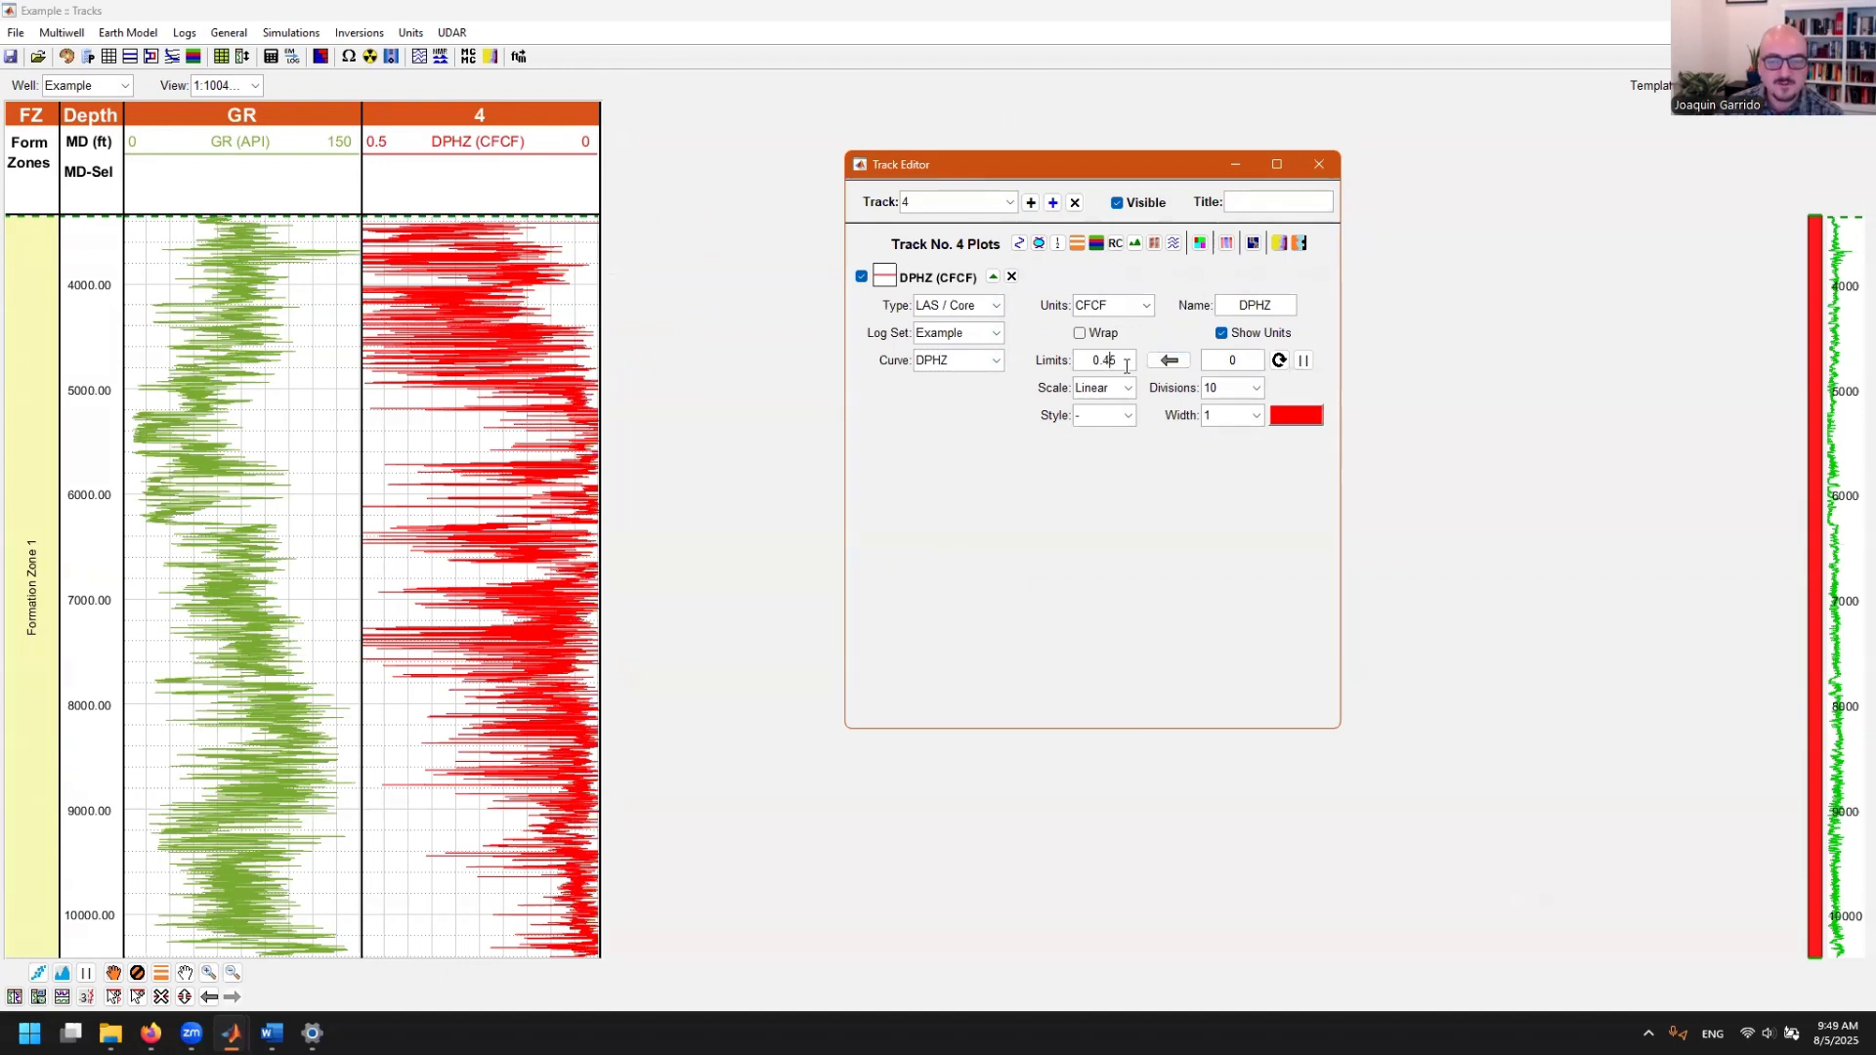
click(1225, 359)
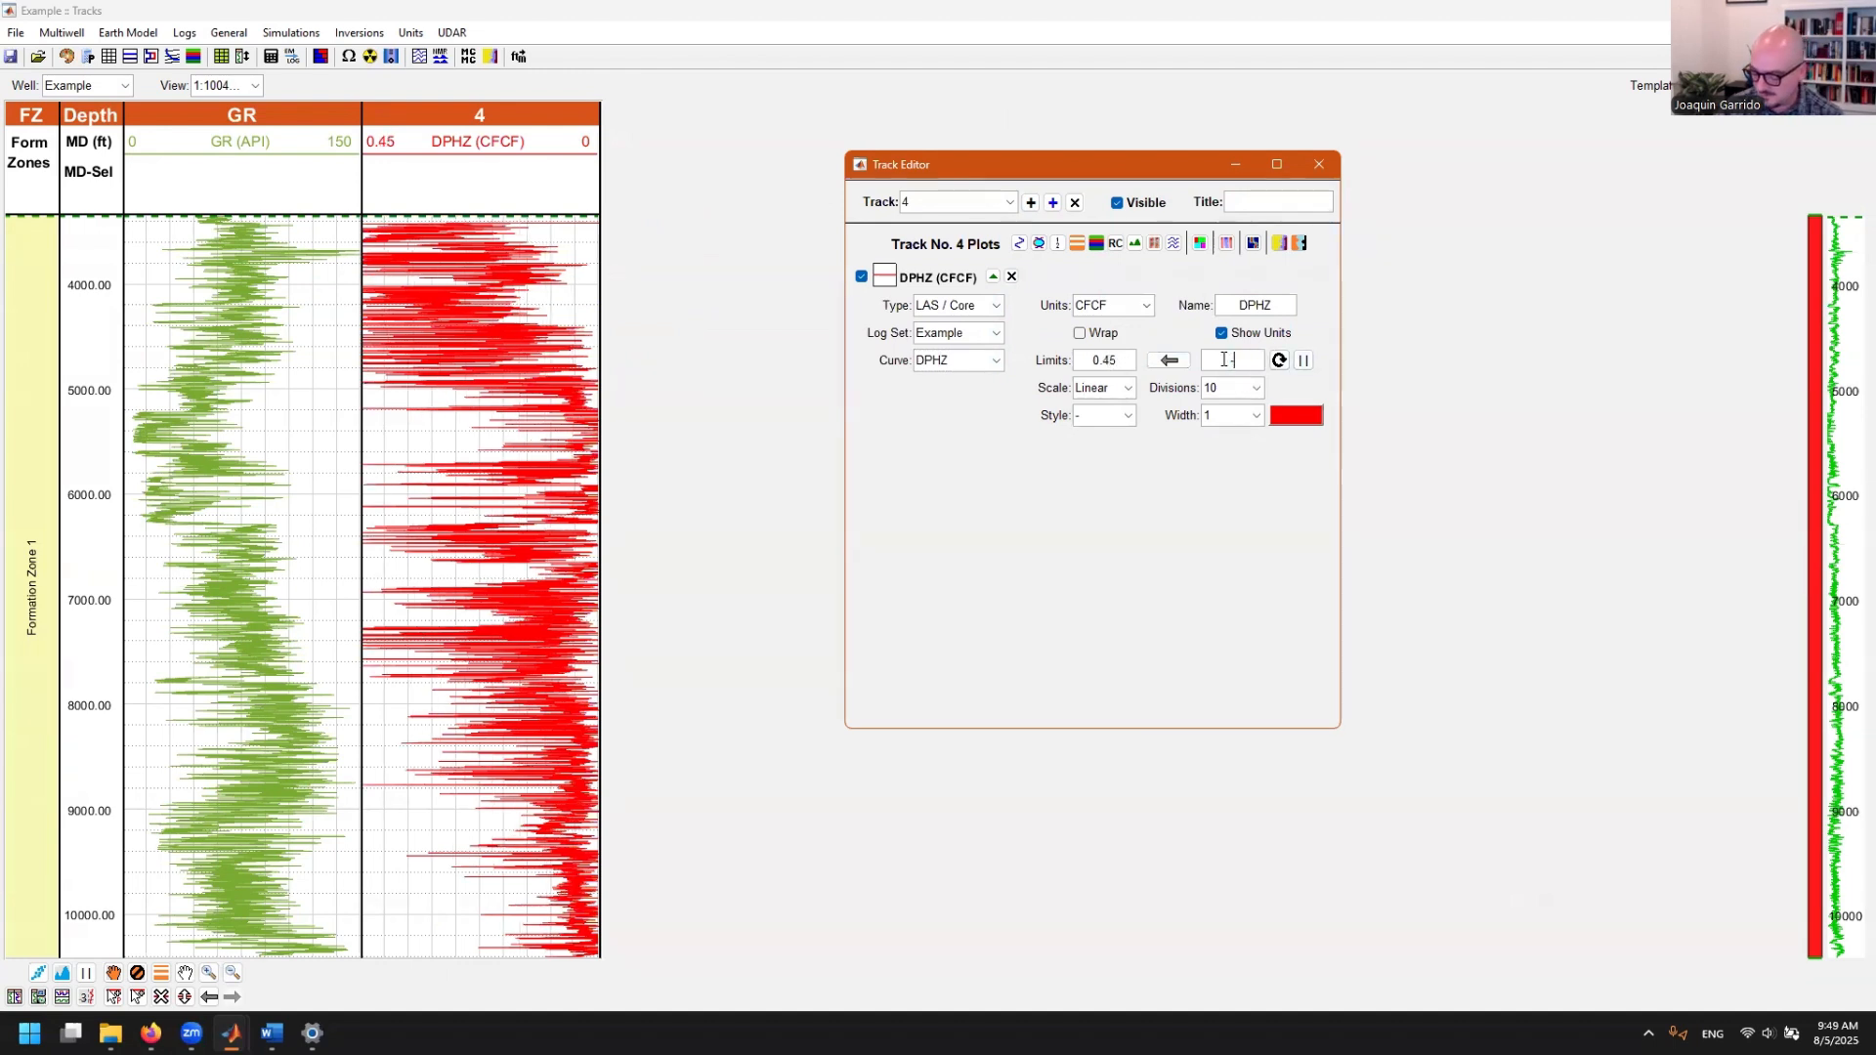
text(-15)
key(Return)
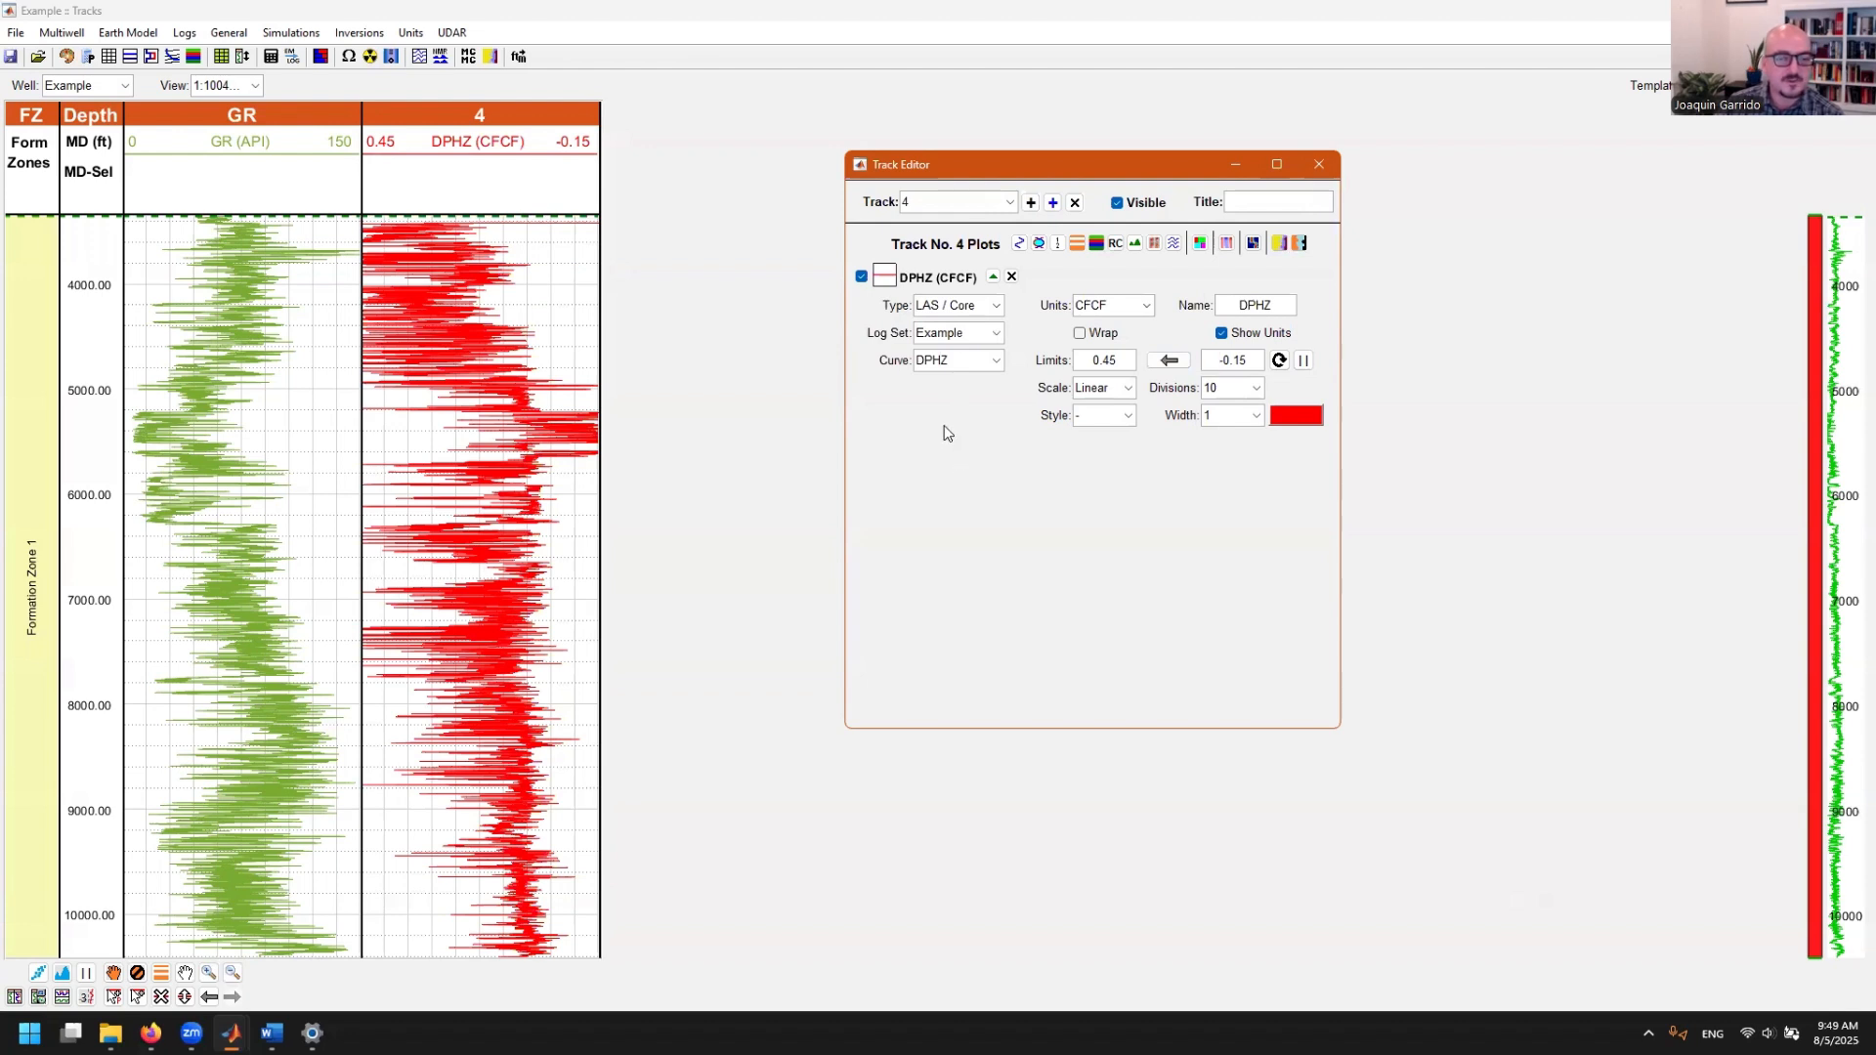
- Add a second plot to track 4 showing the TNPH curve, and close the Track Editor
click(1022, 249)
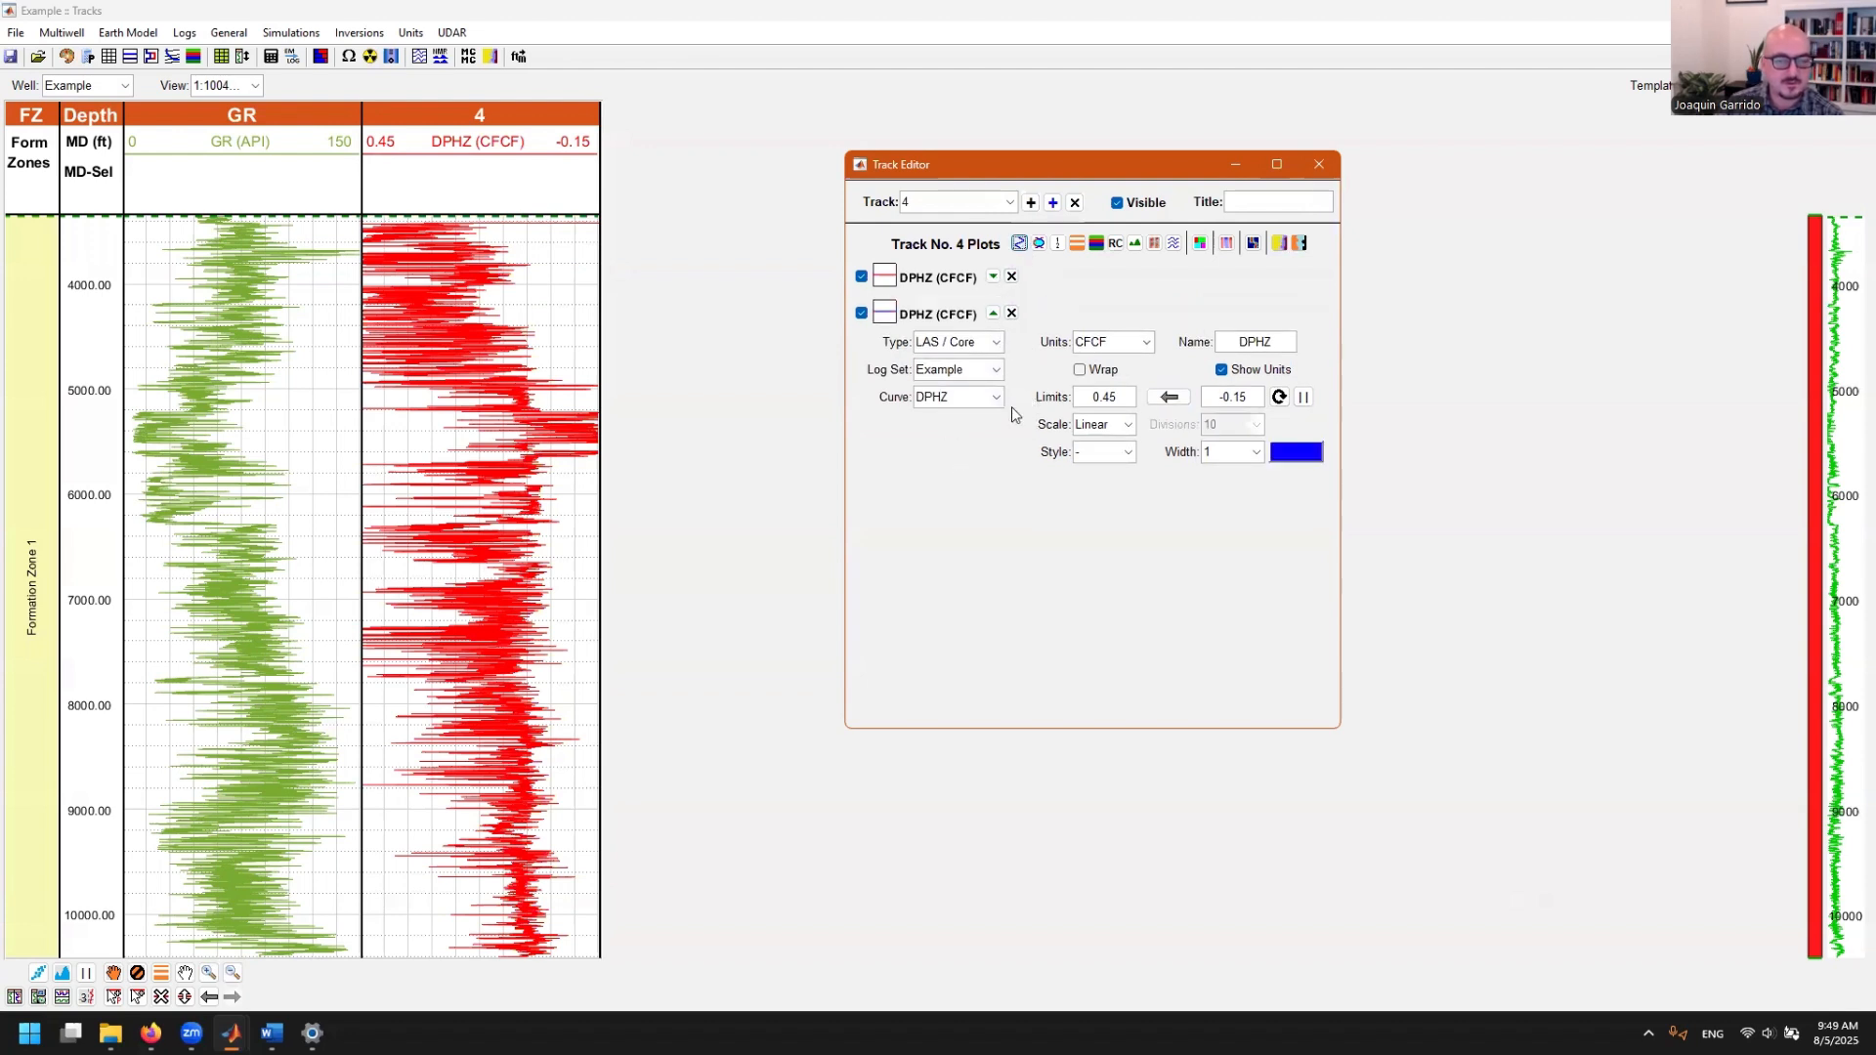
click(978, 399)
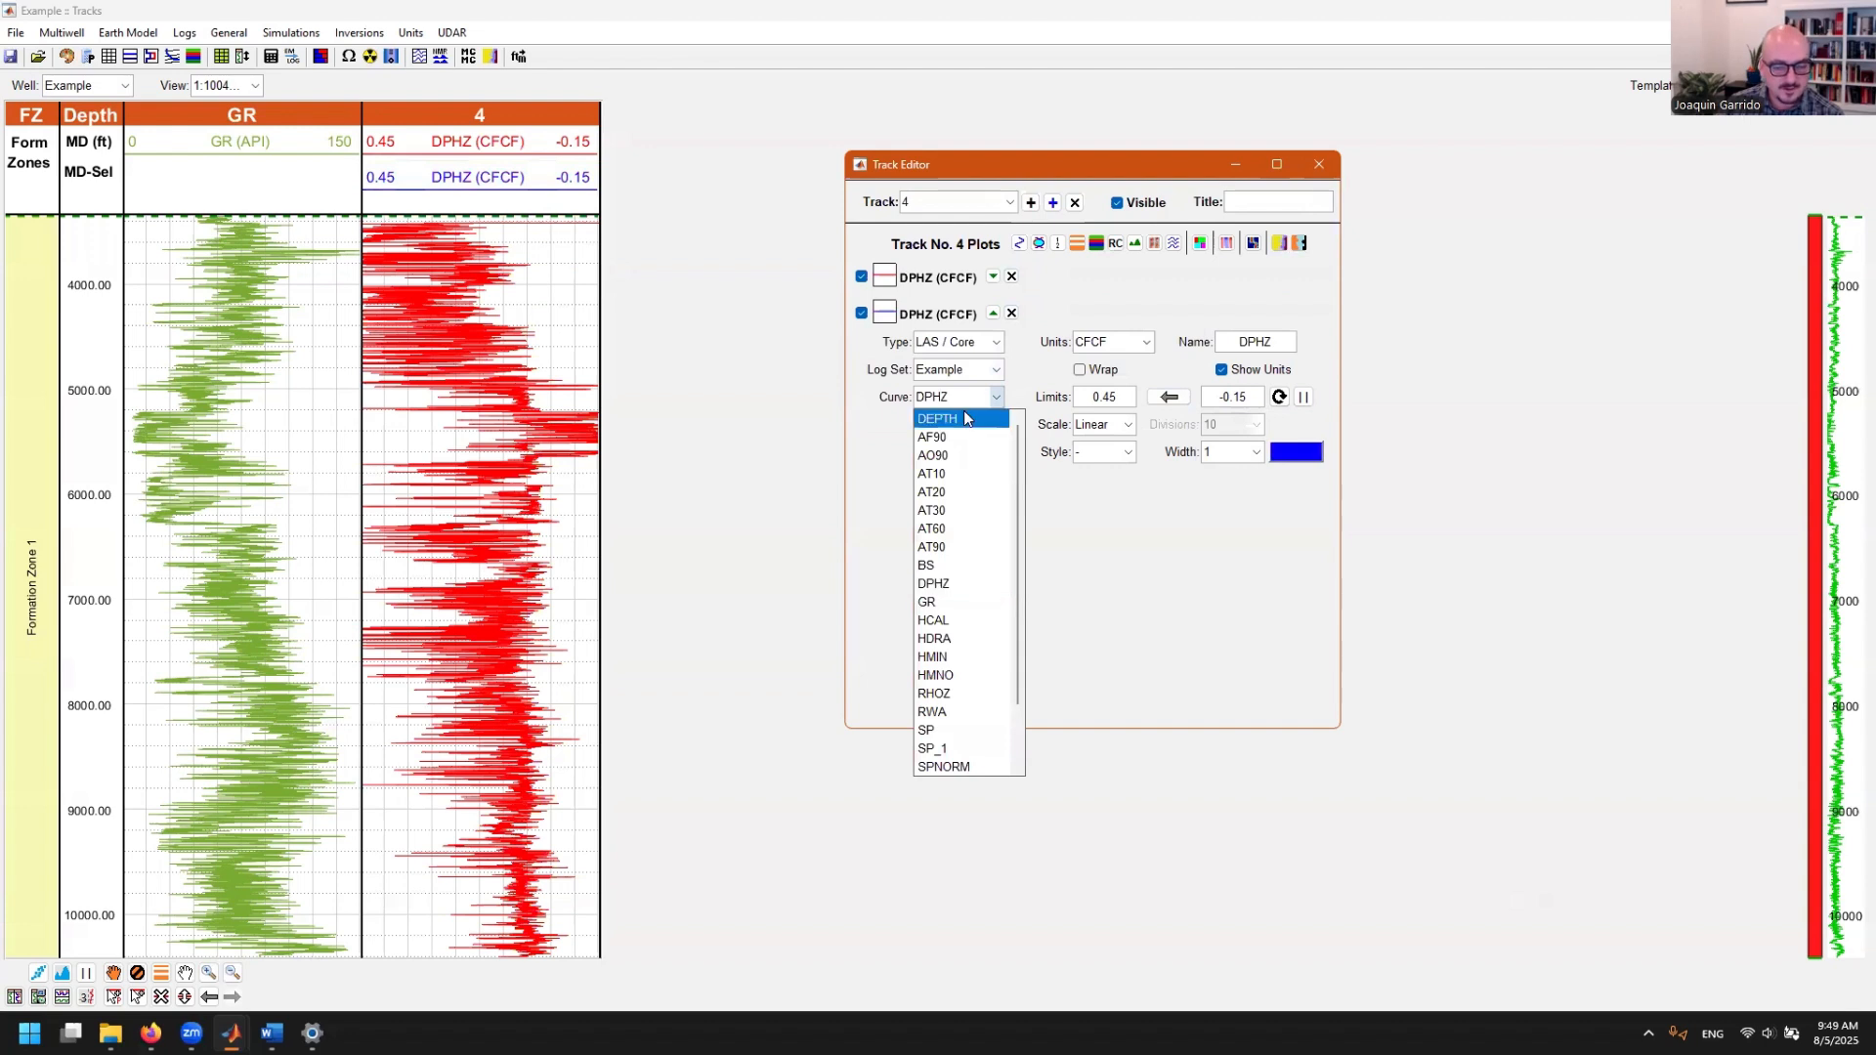
scroll(955, 637, down, 2)
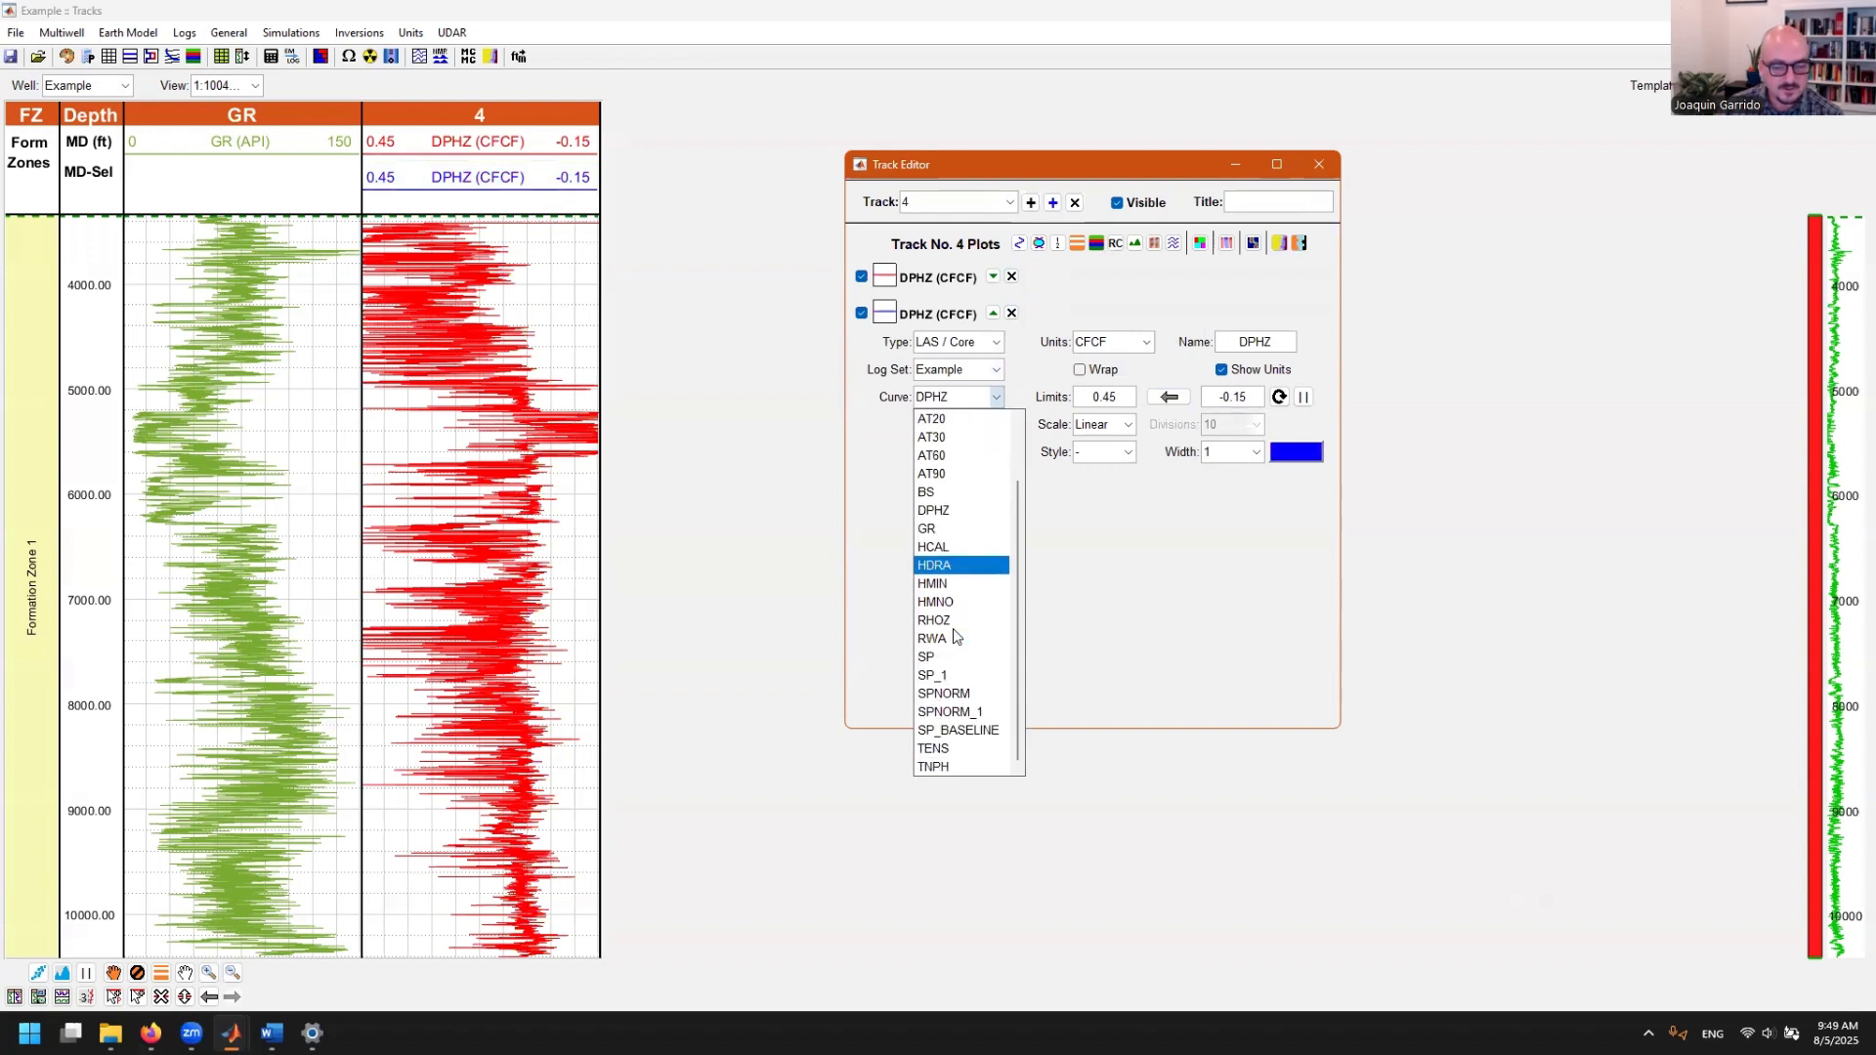
click(935, 767)
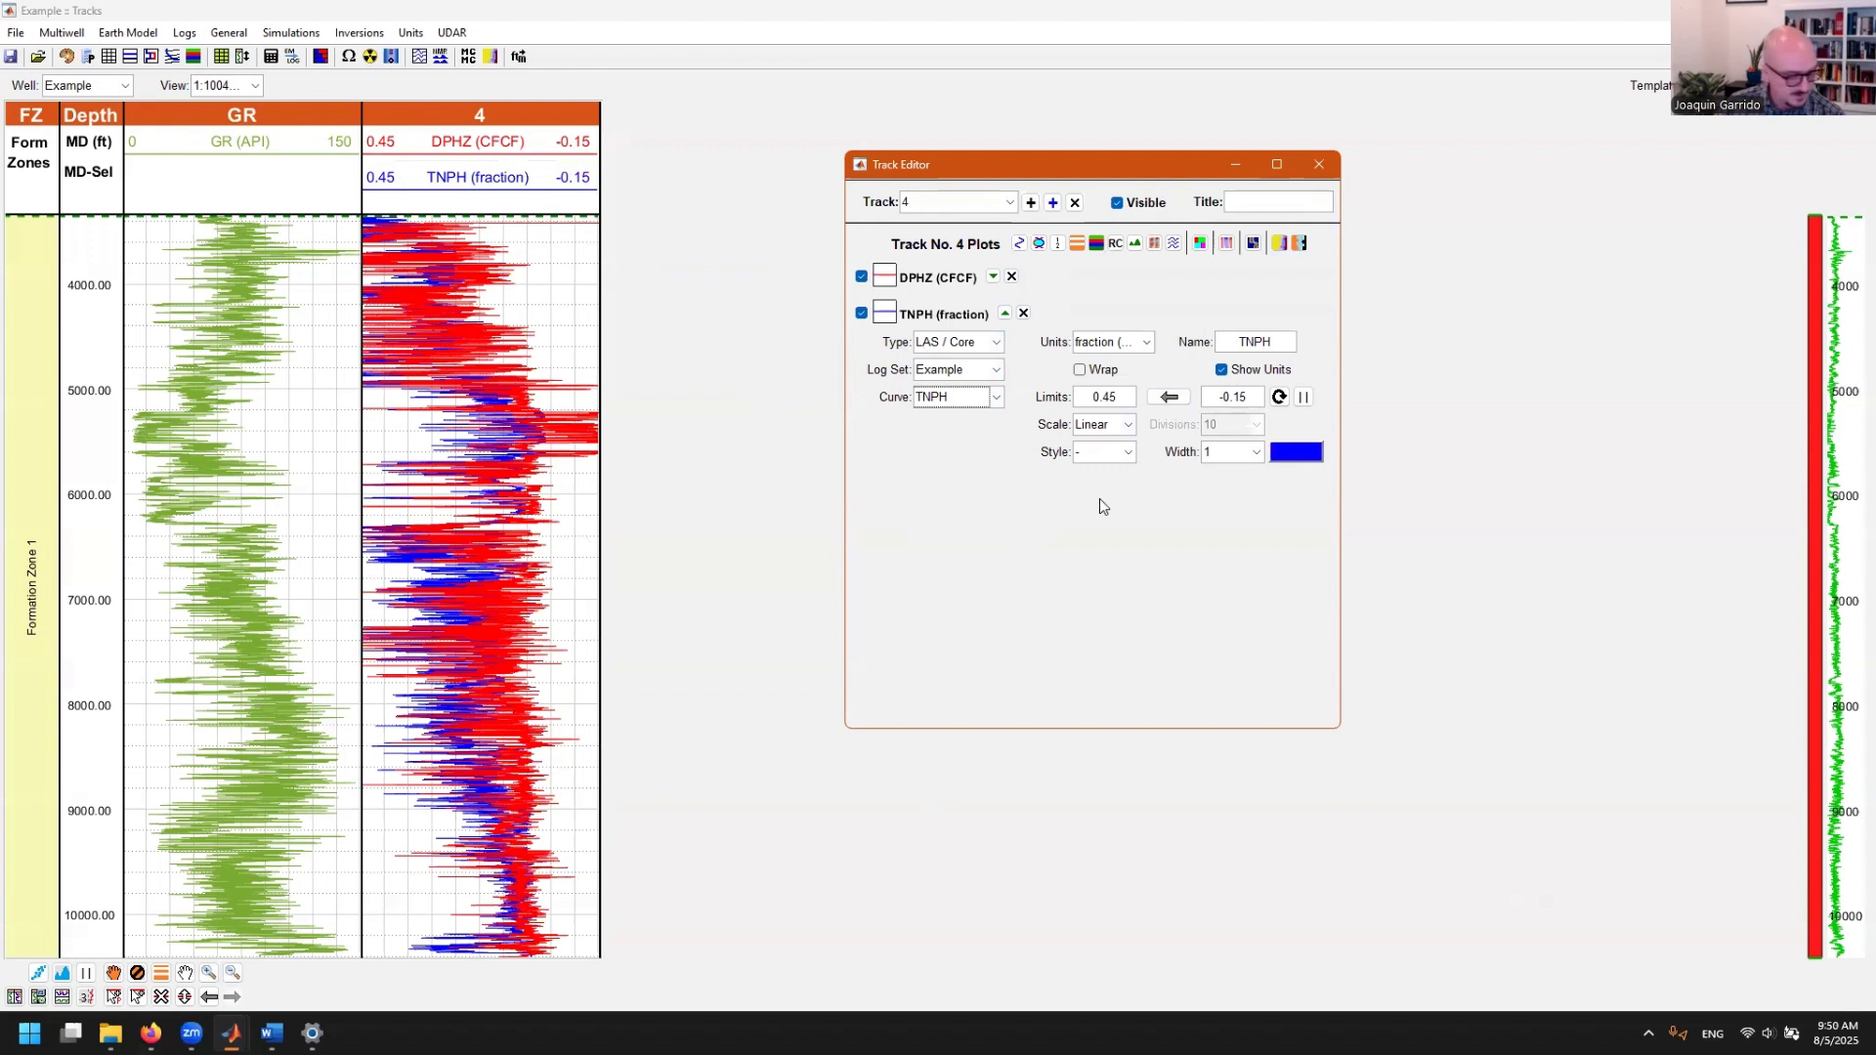
click(1320, 166)
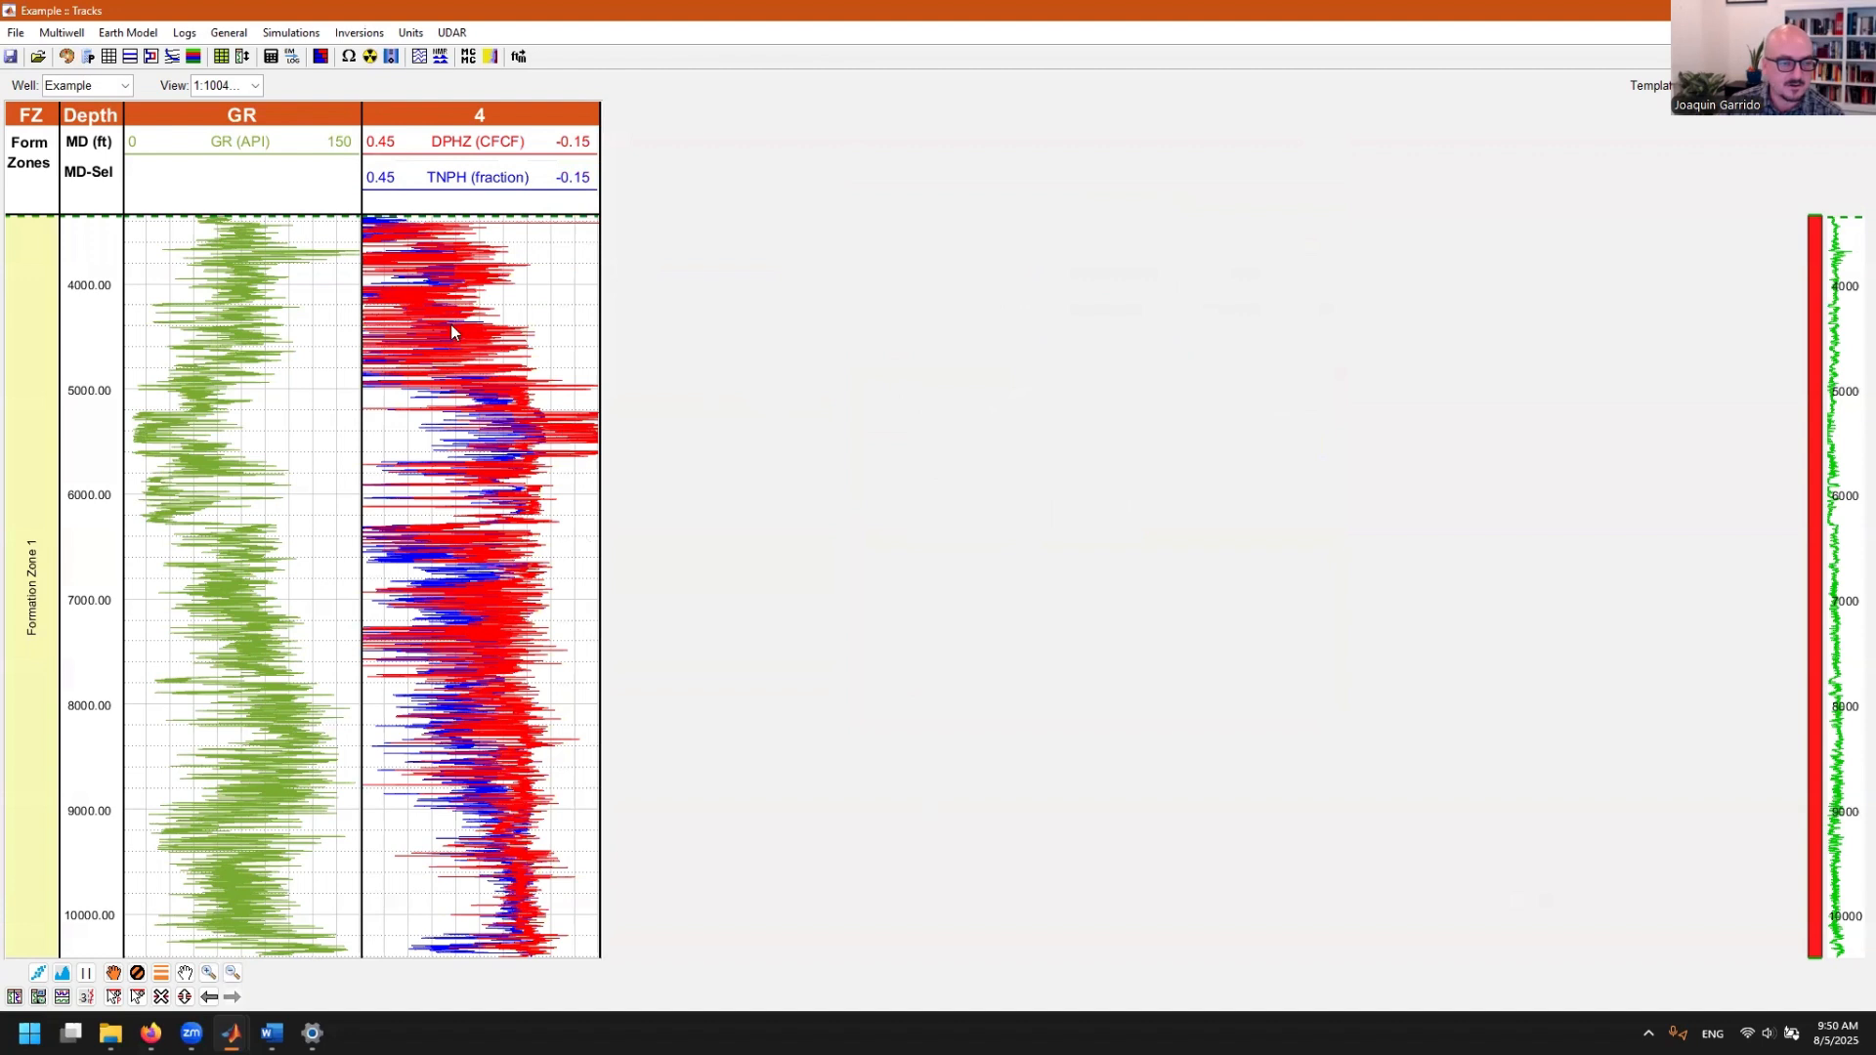
- Set the modeling limits to a top of 9200 ft and a bottom of 9500 ft
right_click(1808, 528)
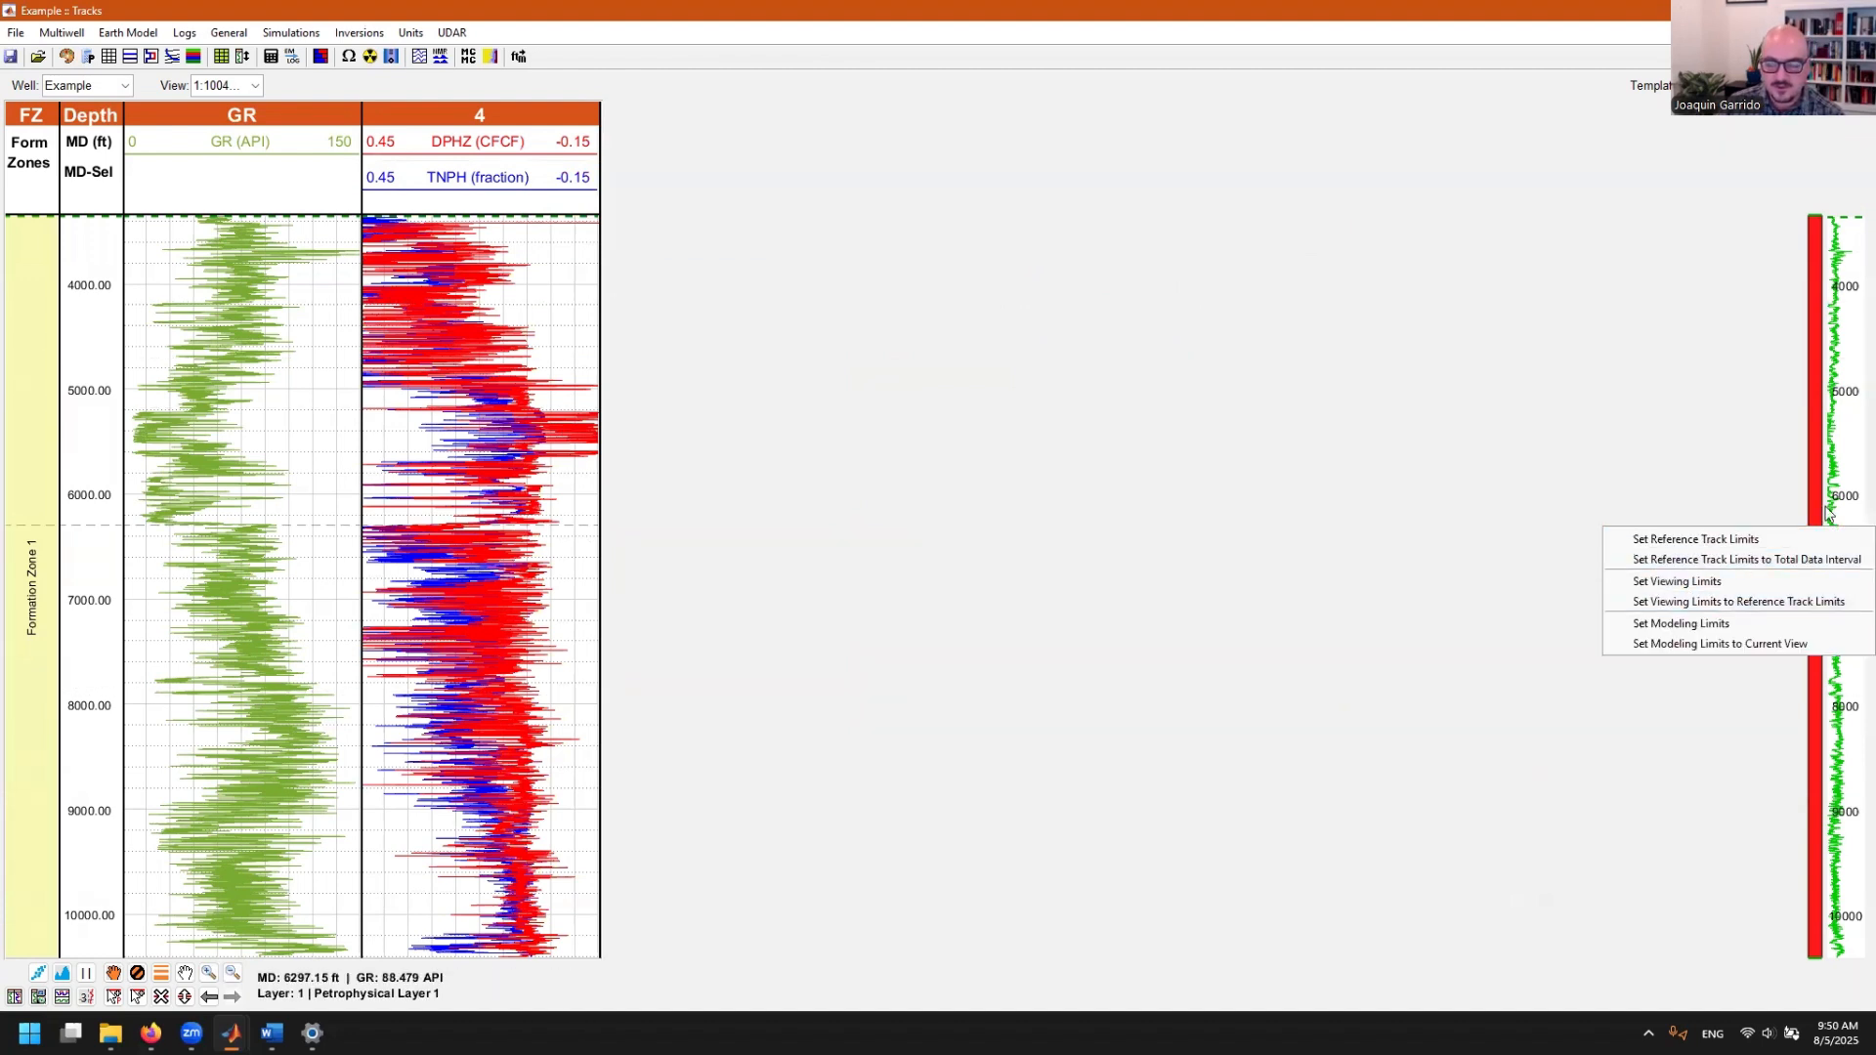
right_click(1845, 447)
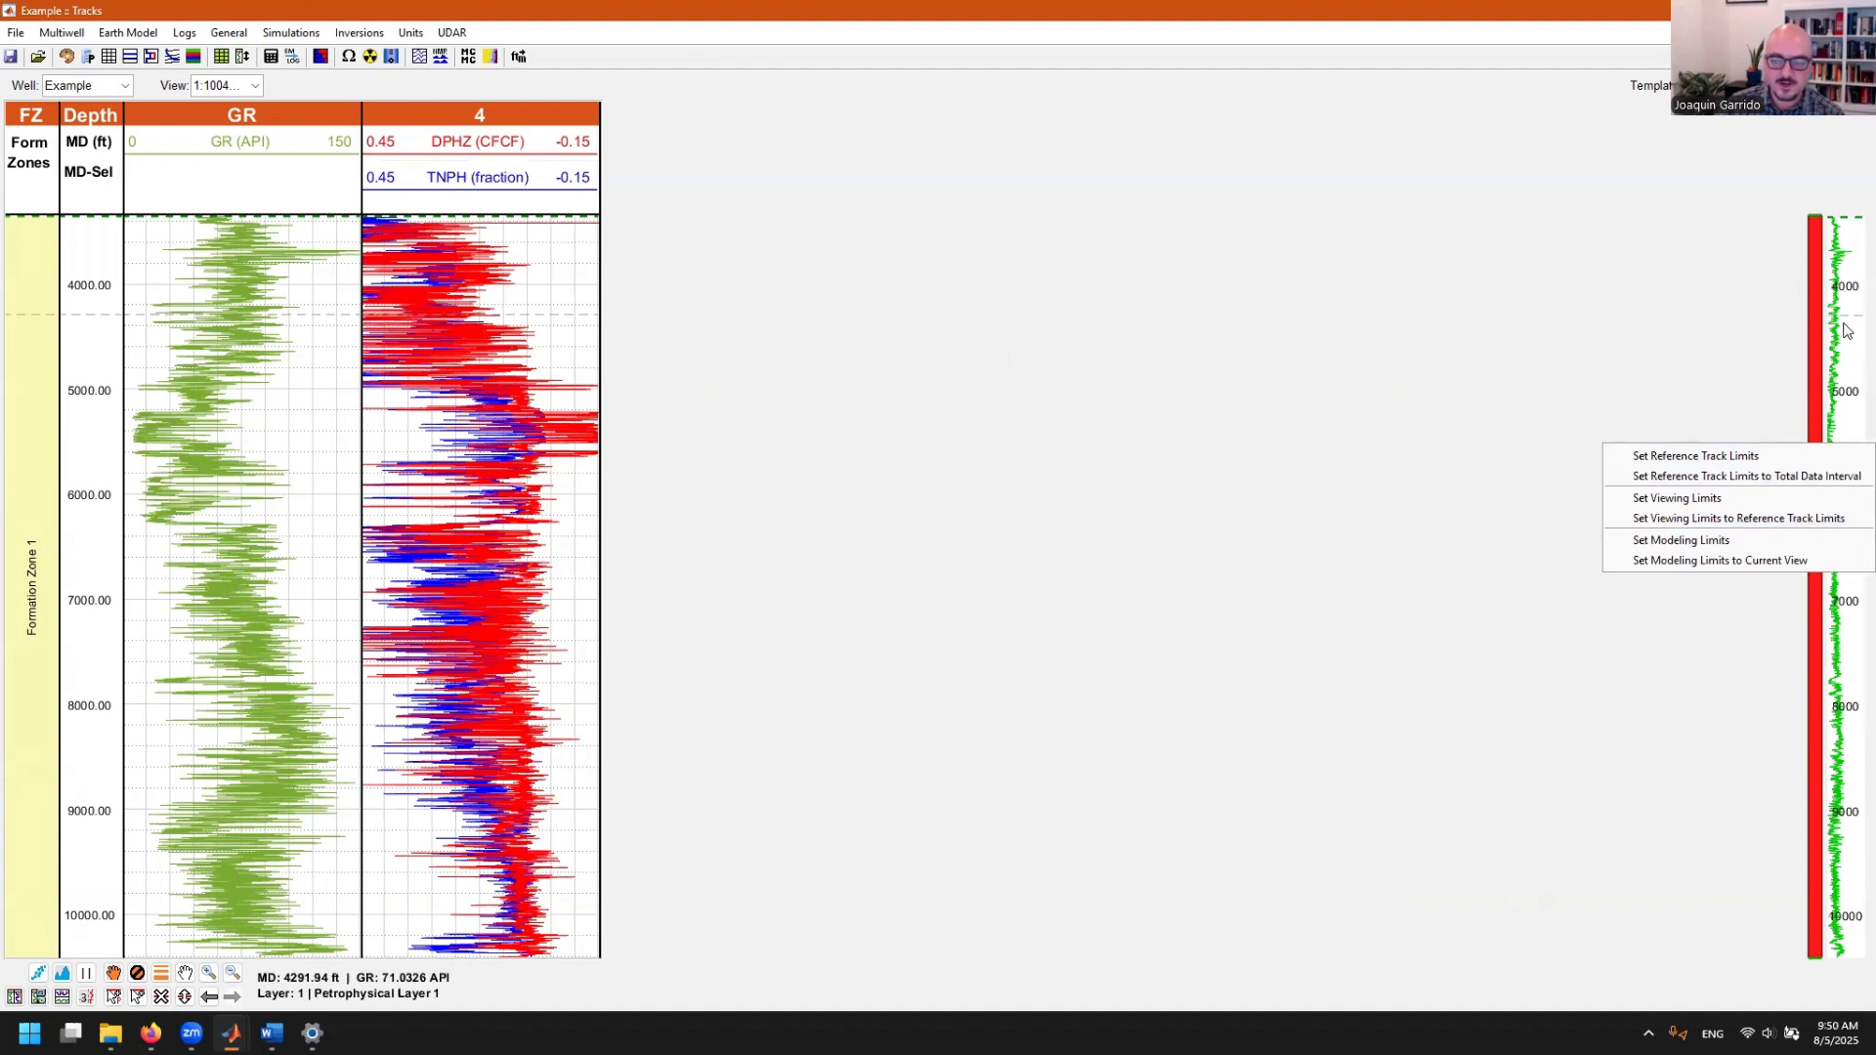
right_click(1846, 328)
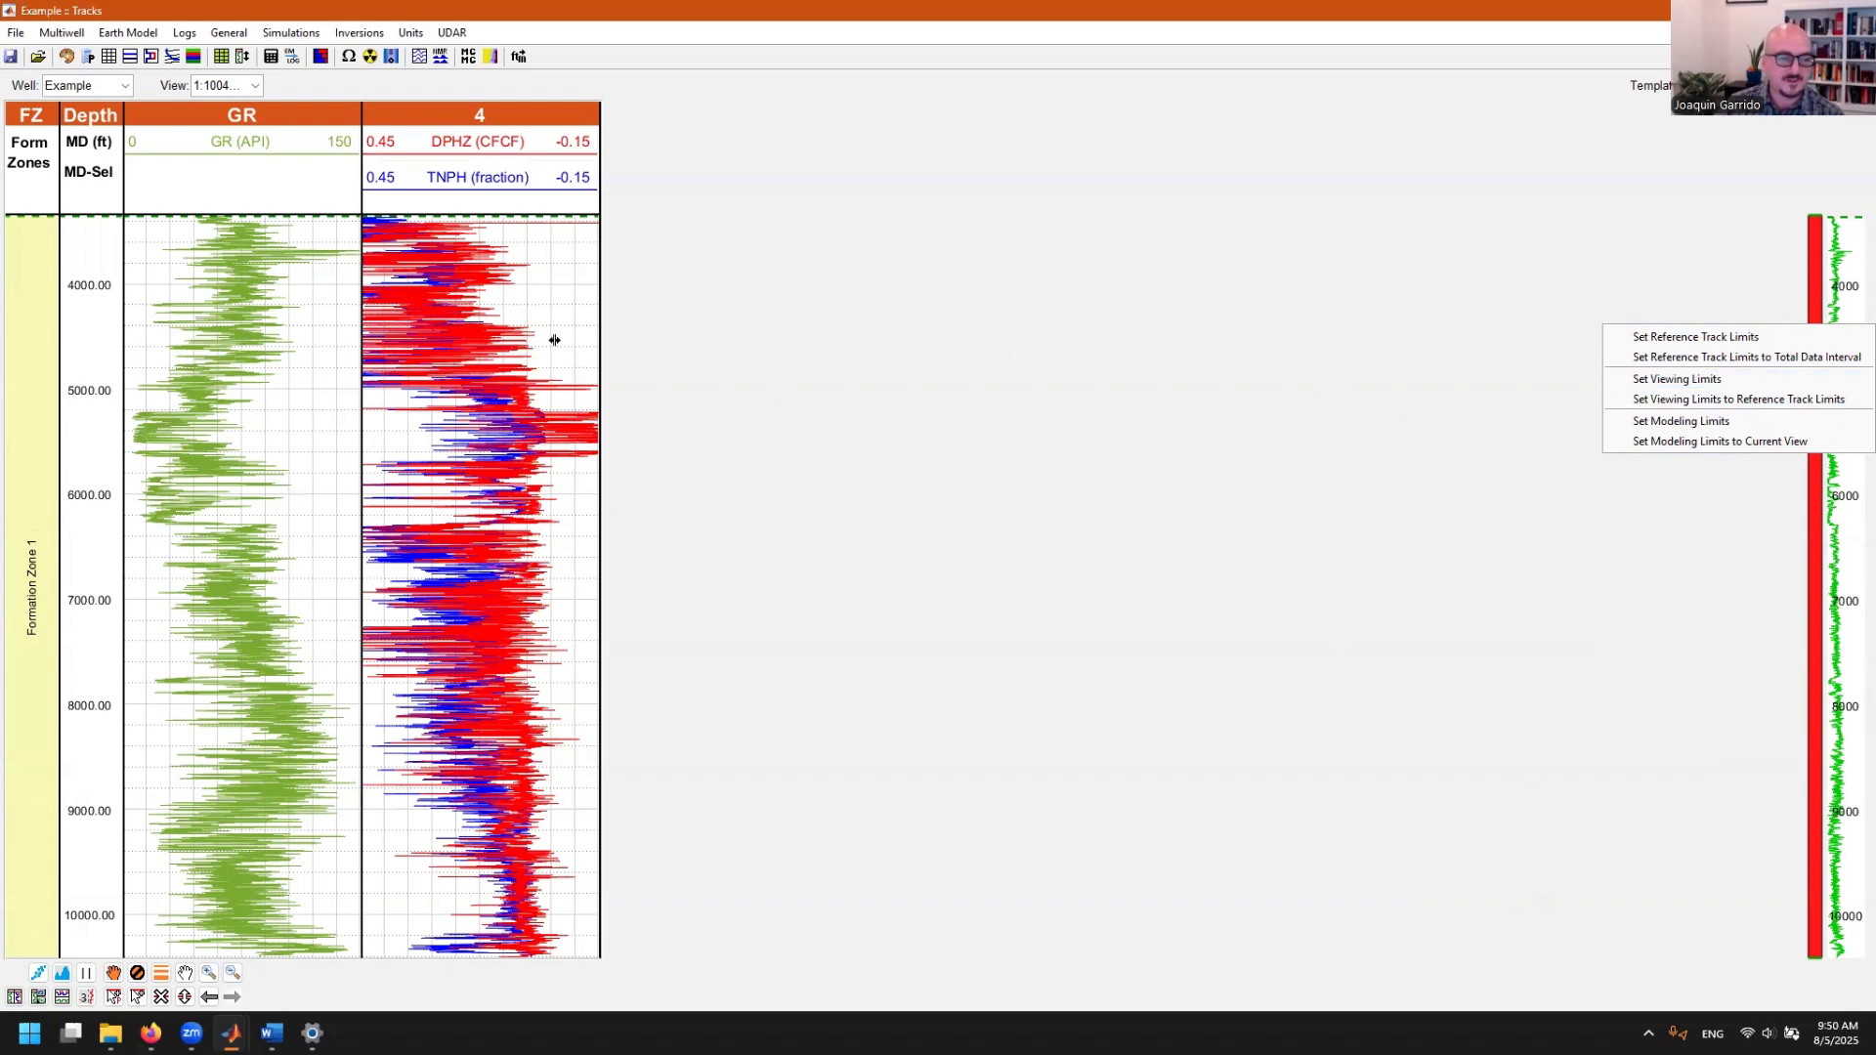
click(1694, 430)
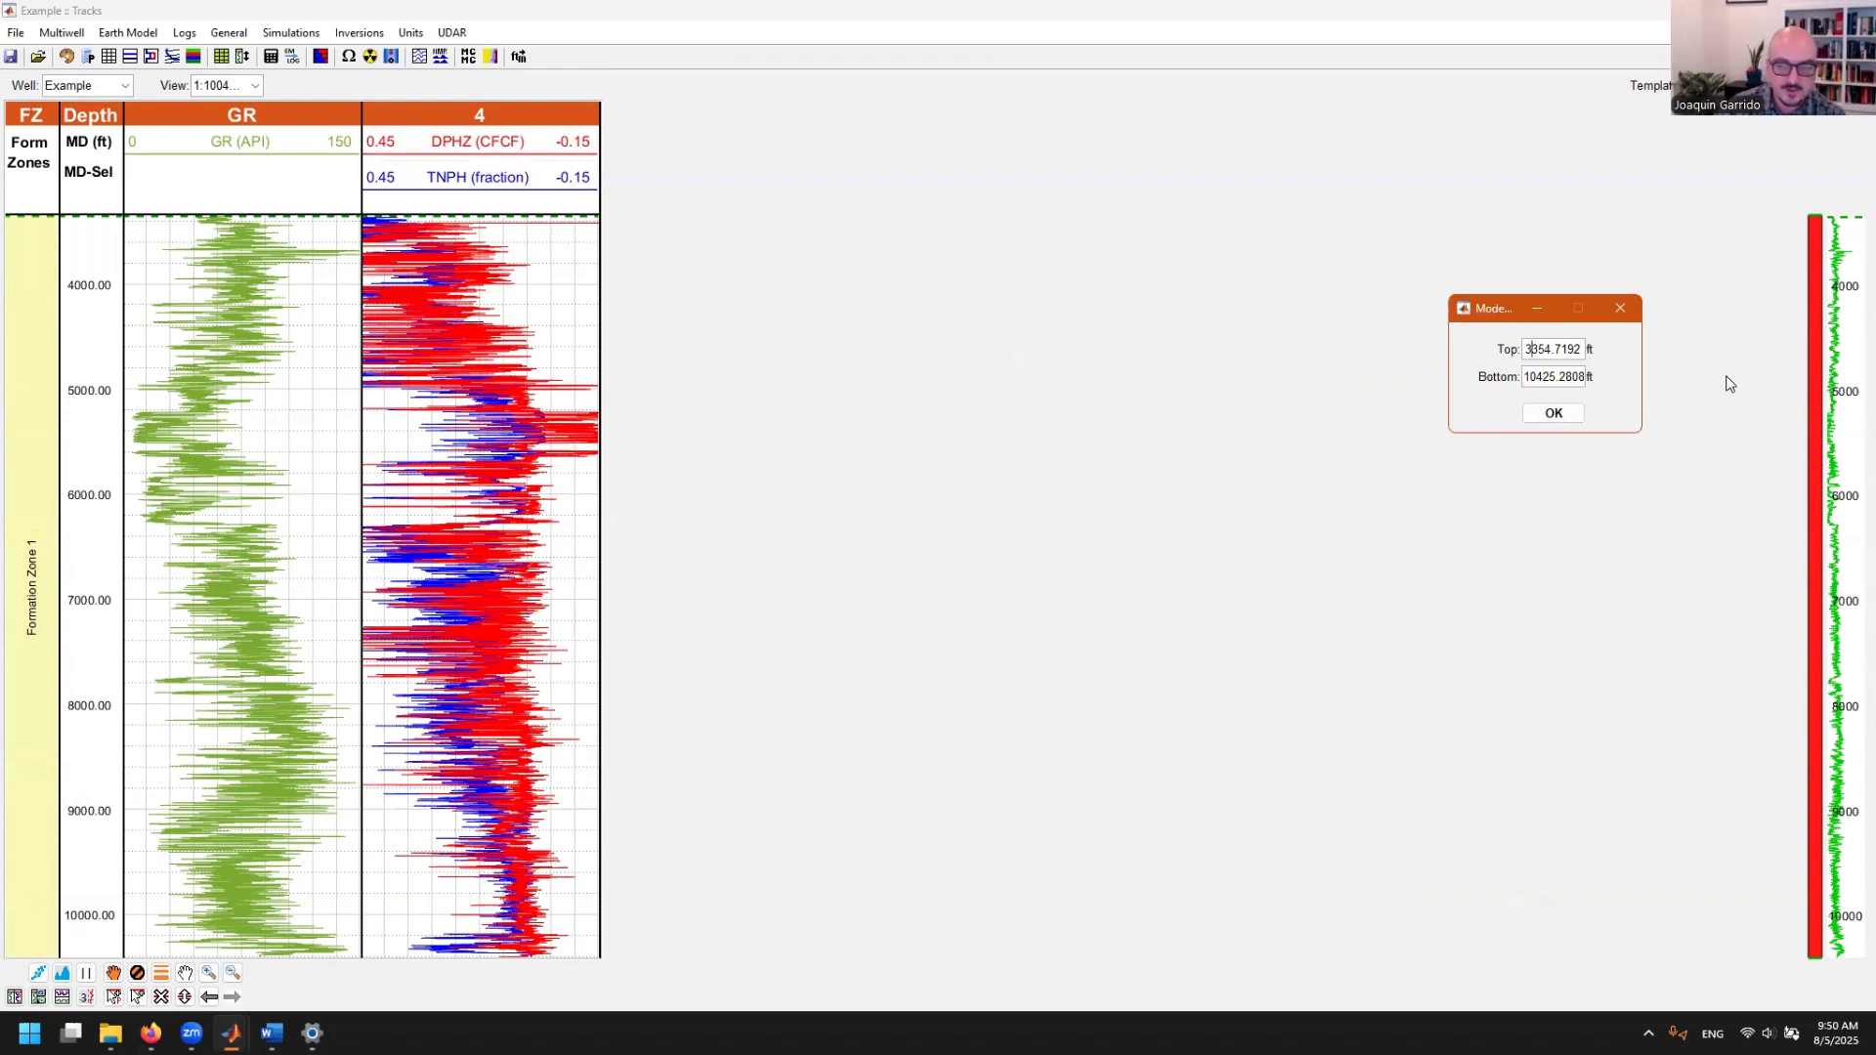
key(ctrl+a)
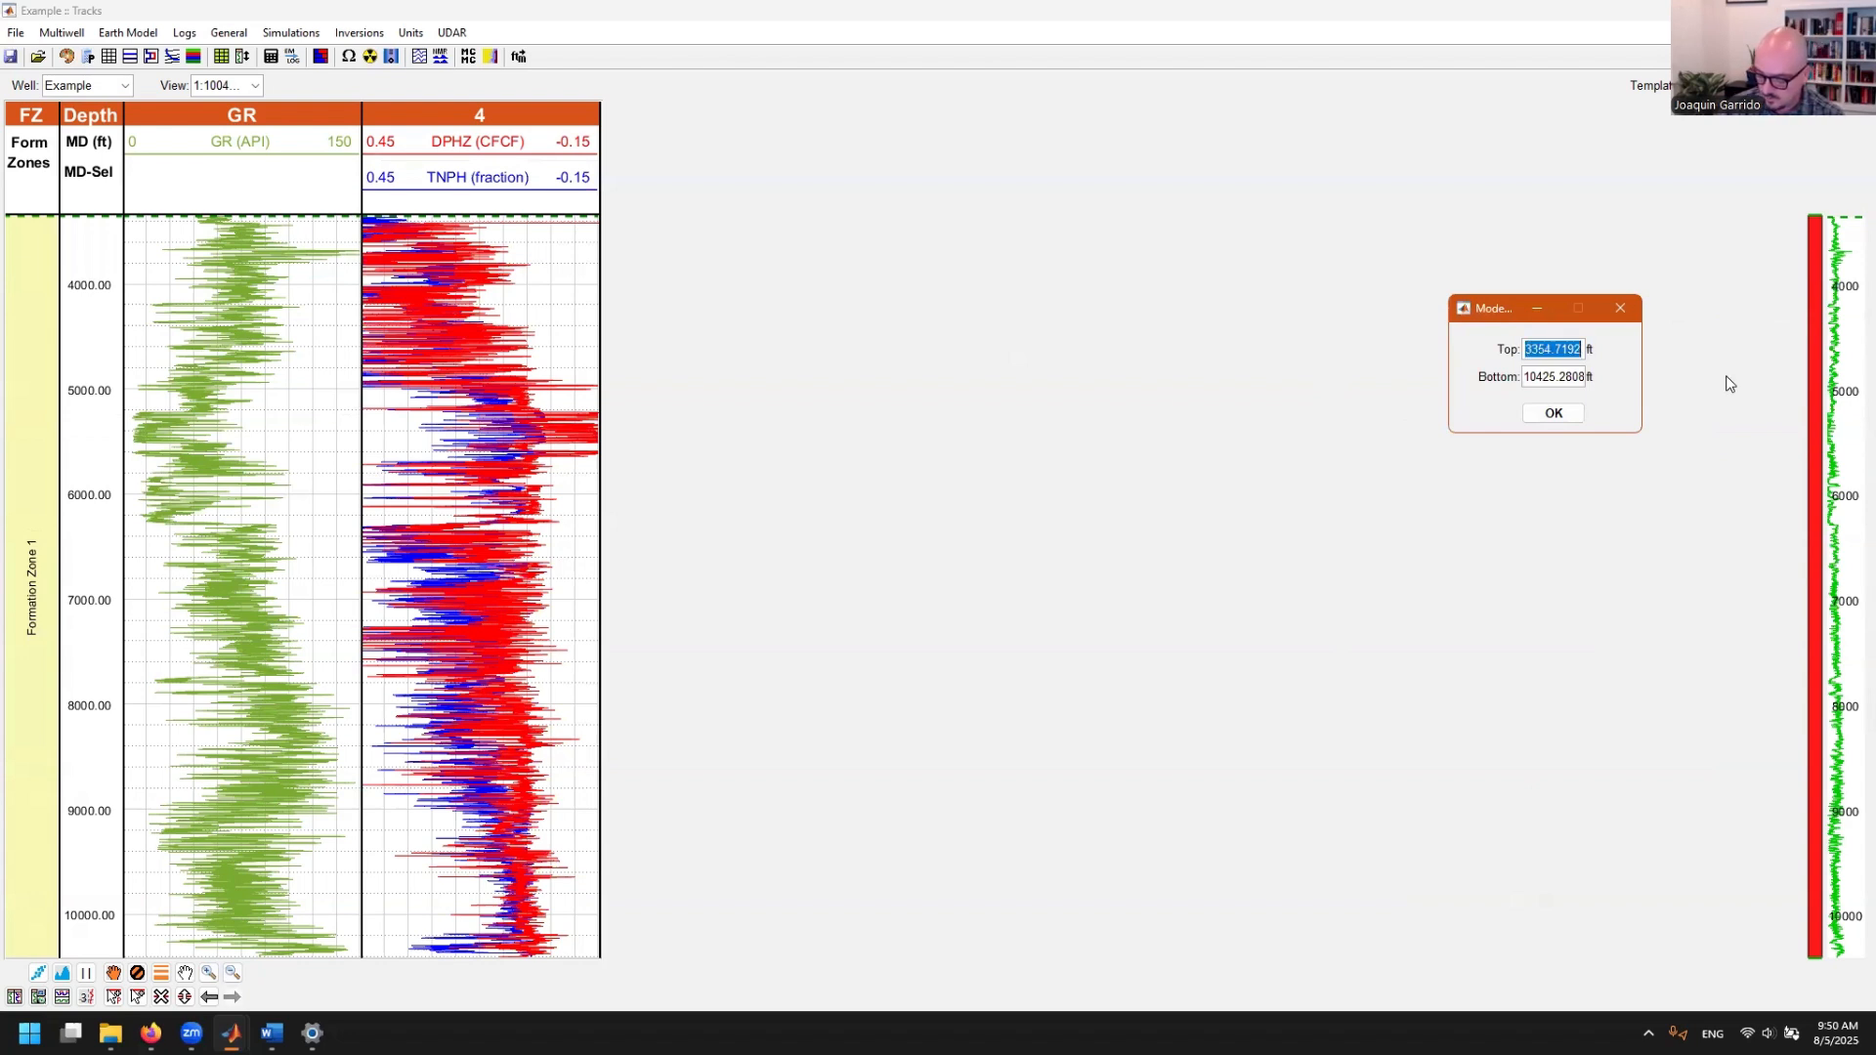
text(90)
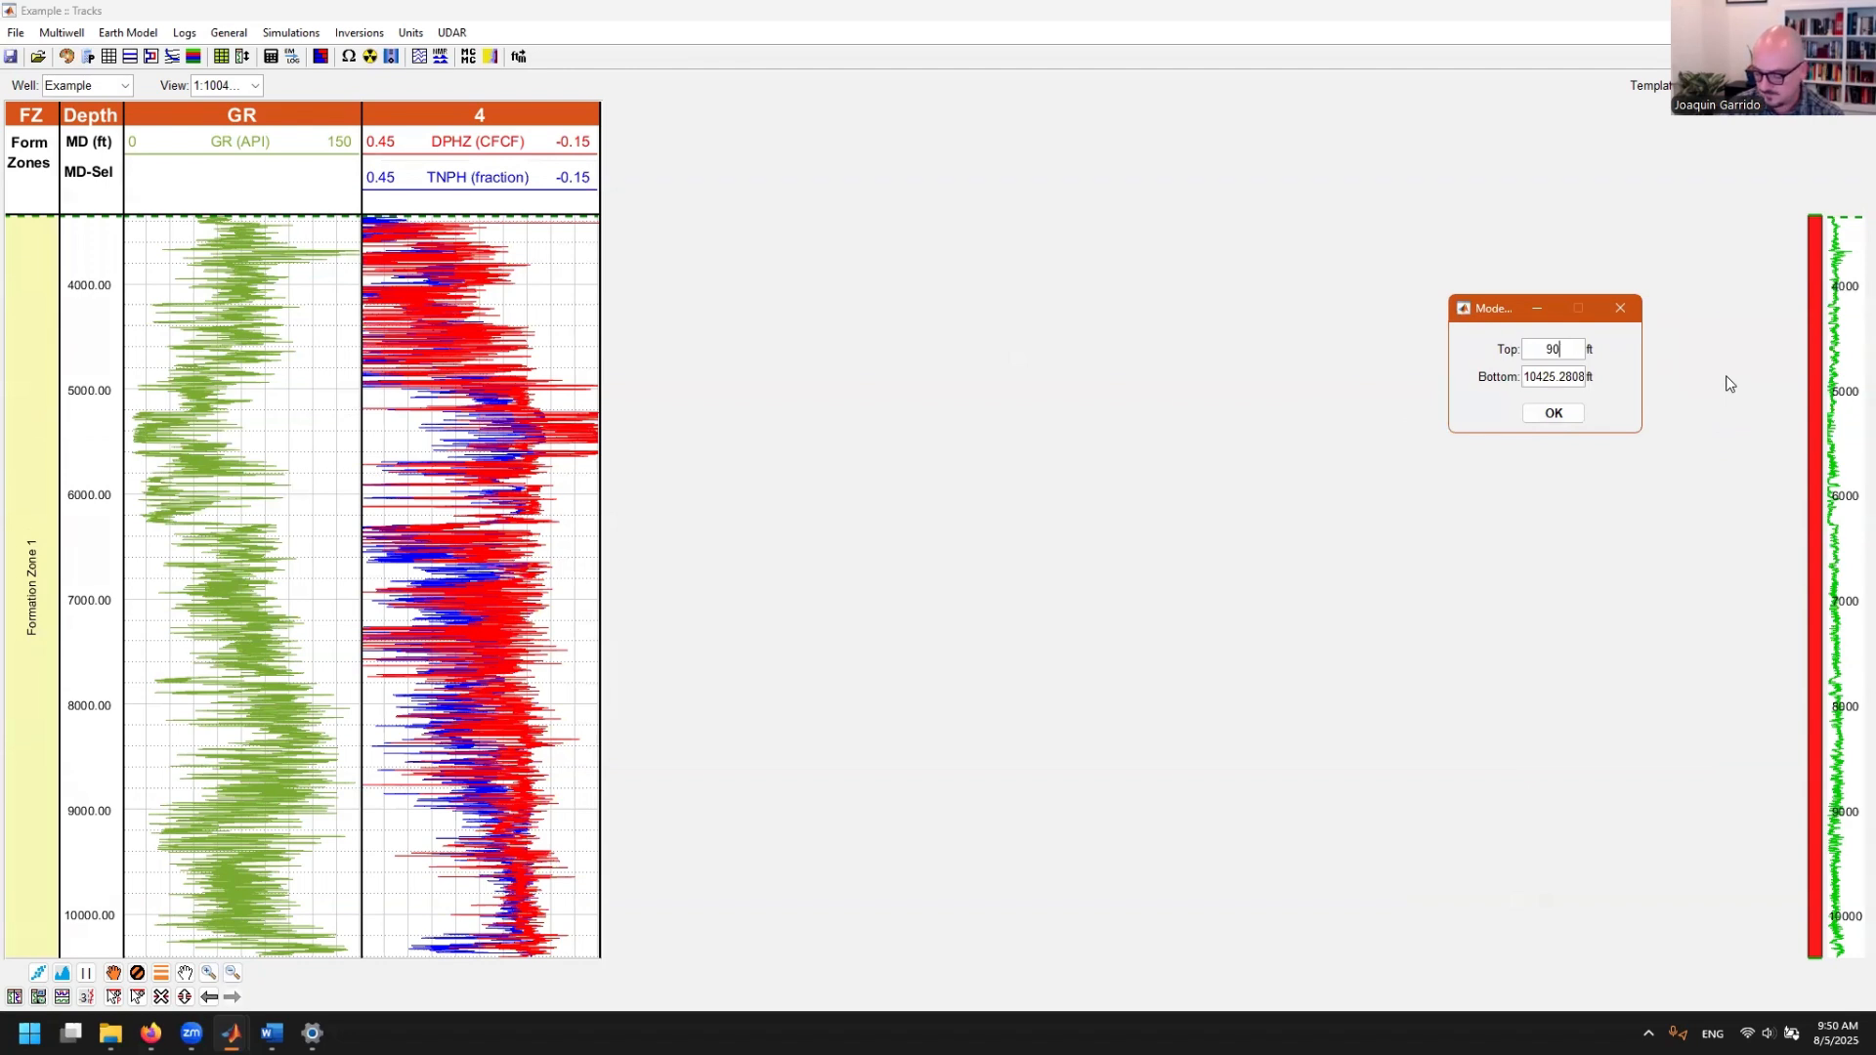
text(2200)
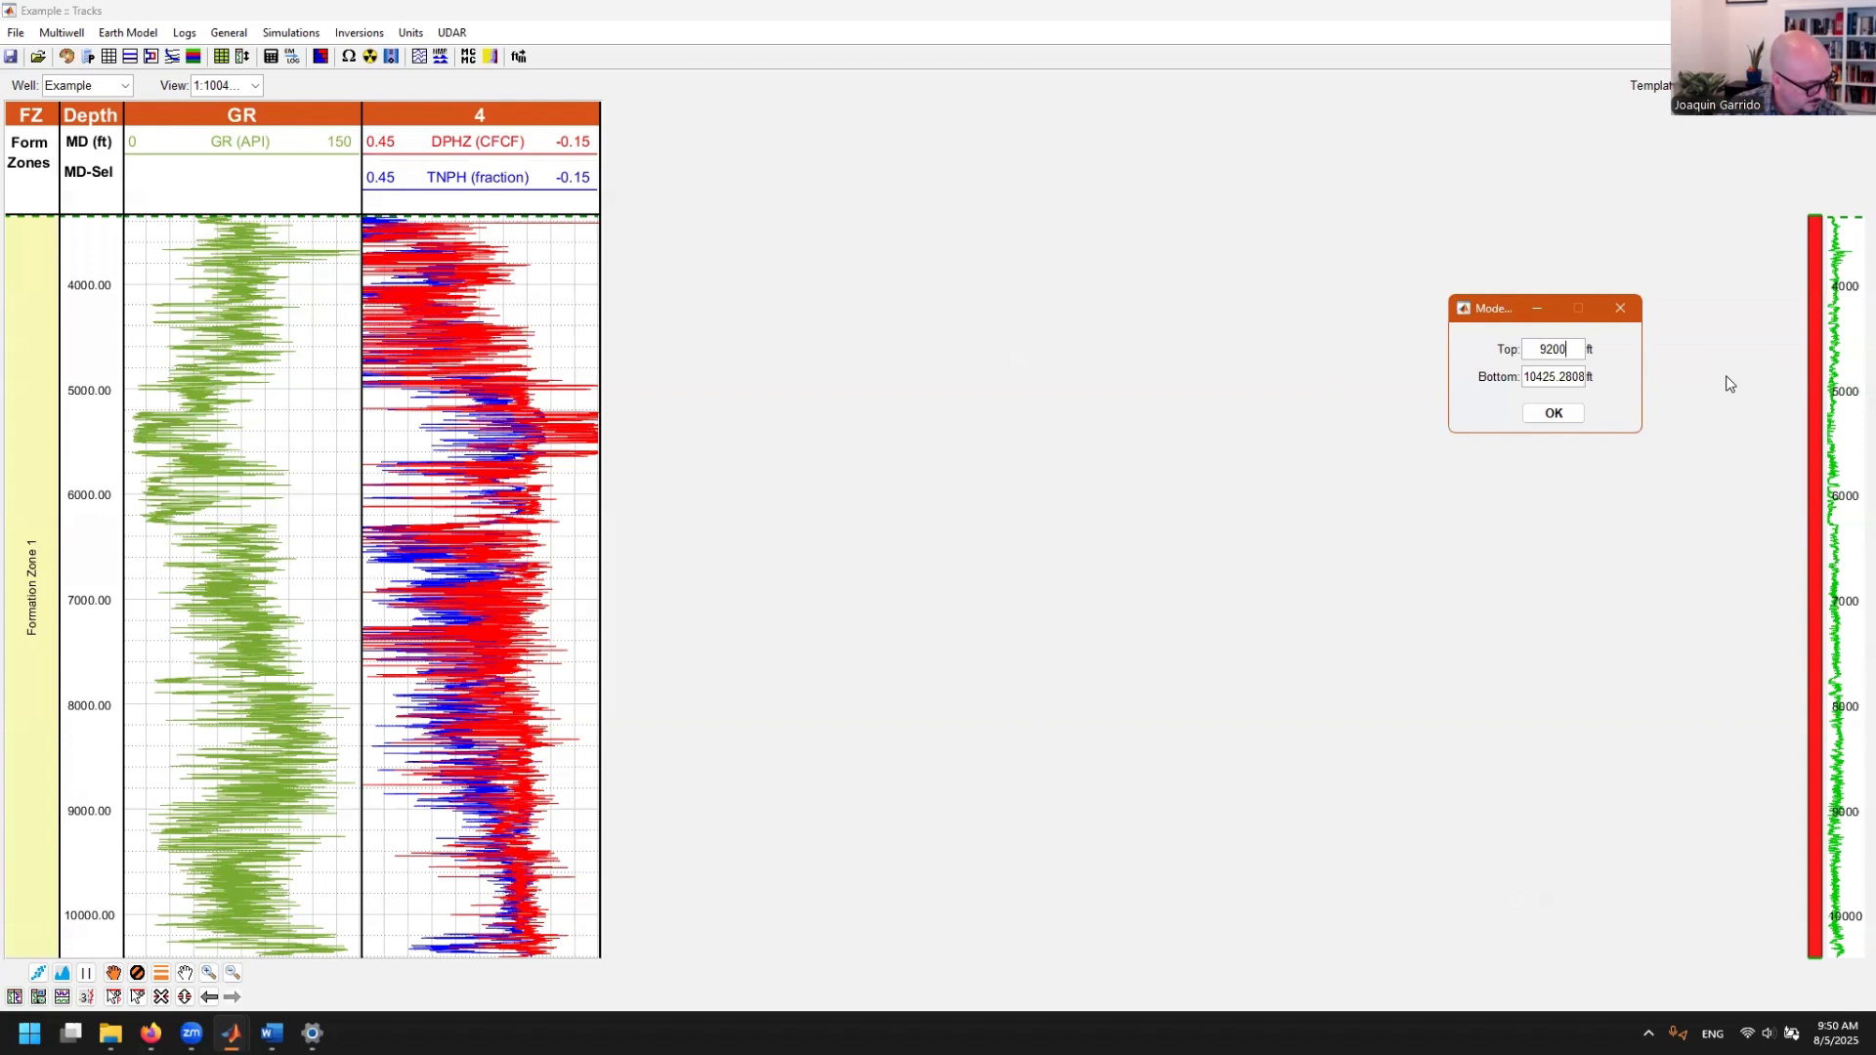
key(Tab)
text(95)
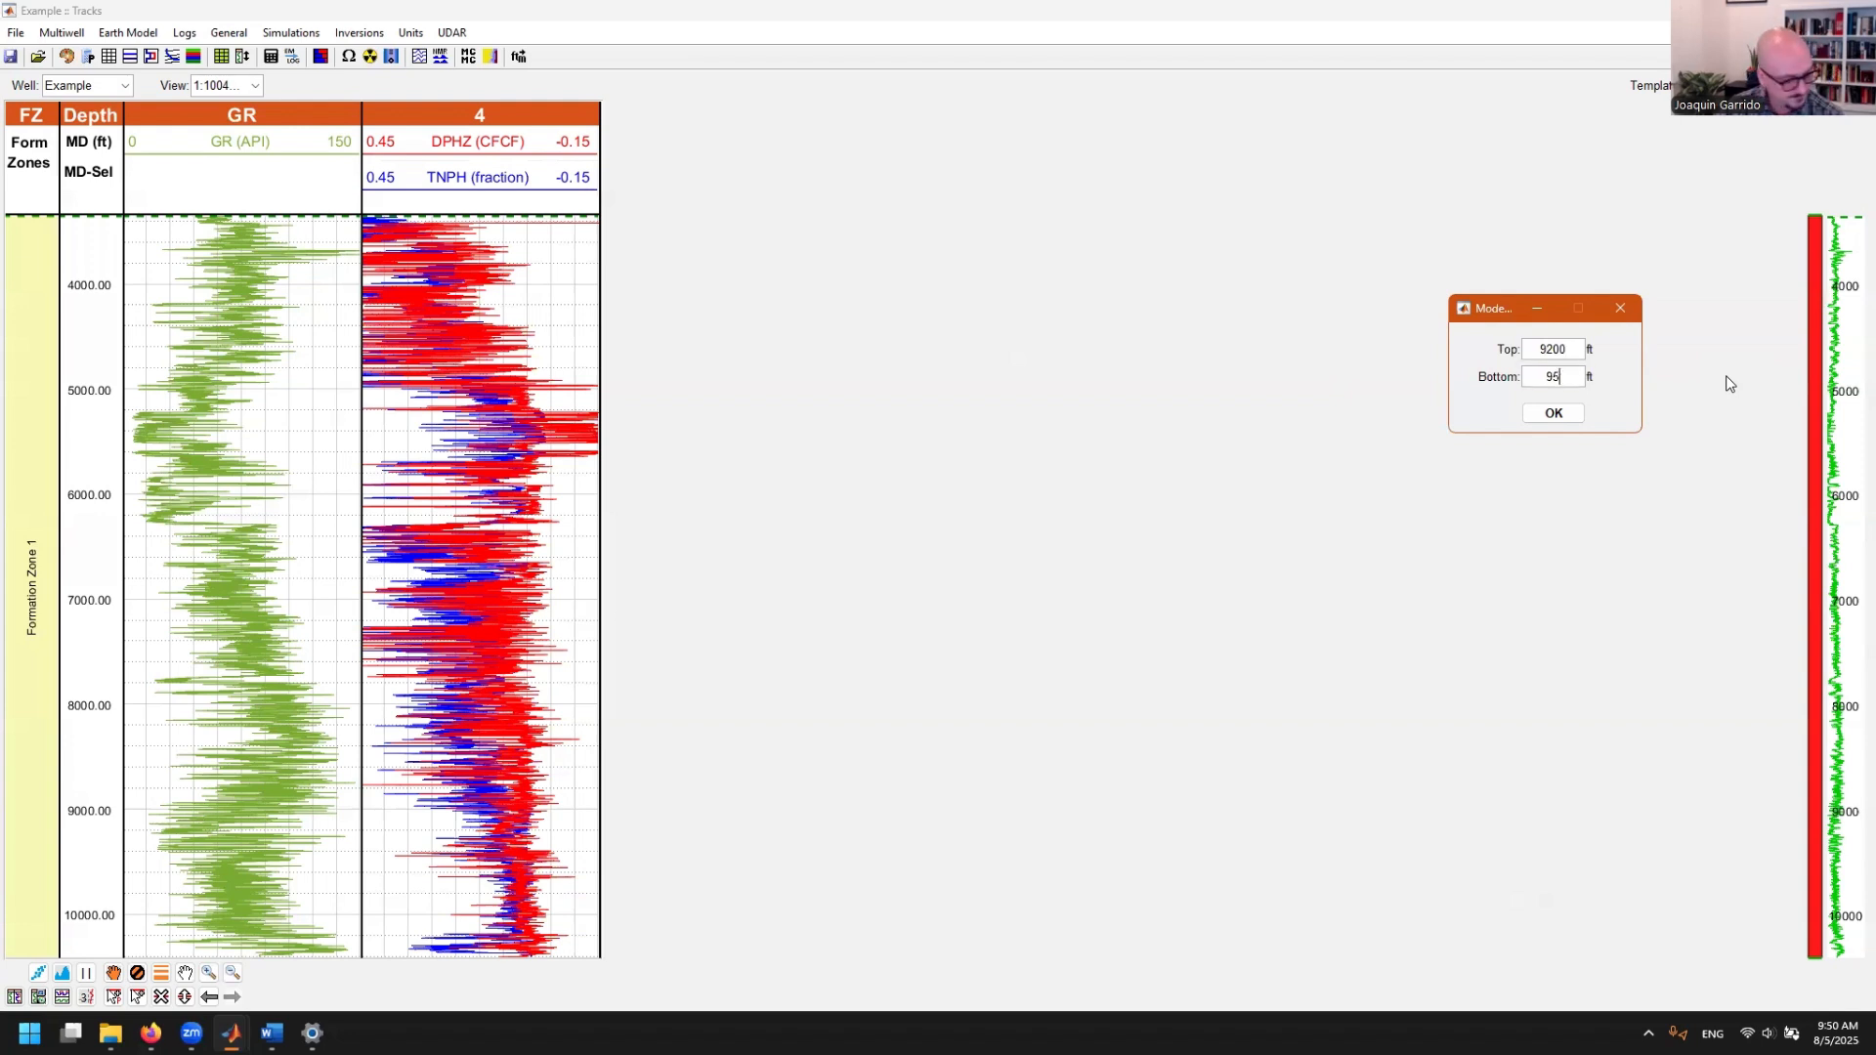
text(00)
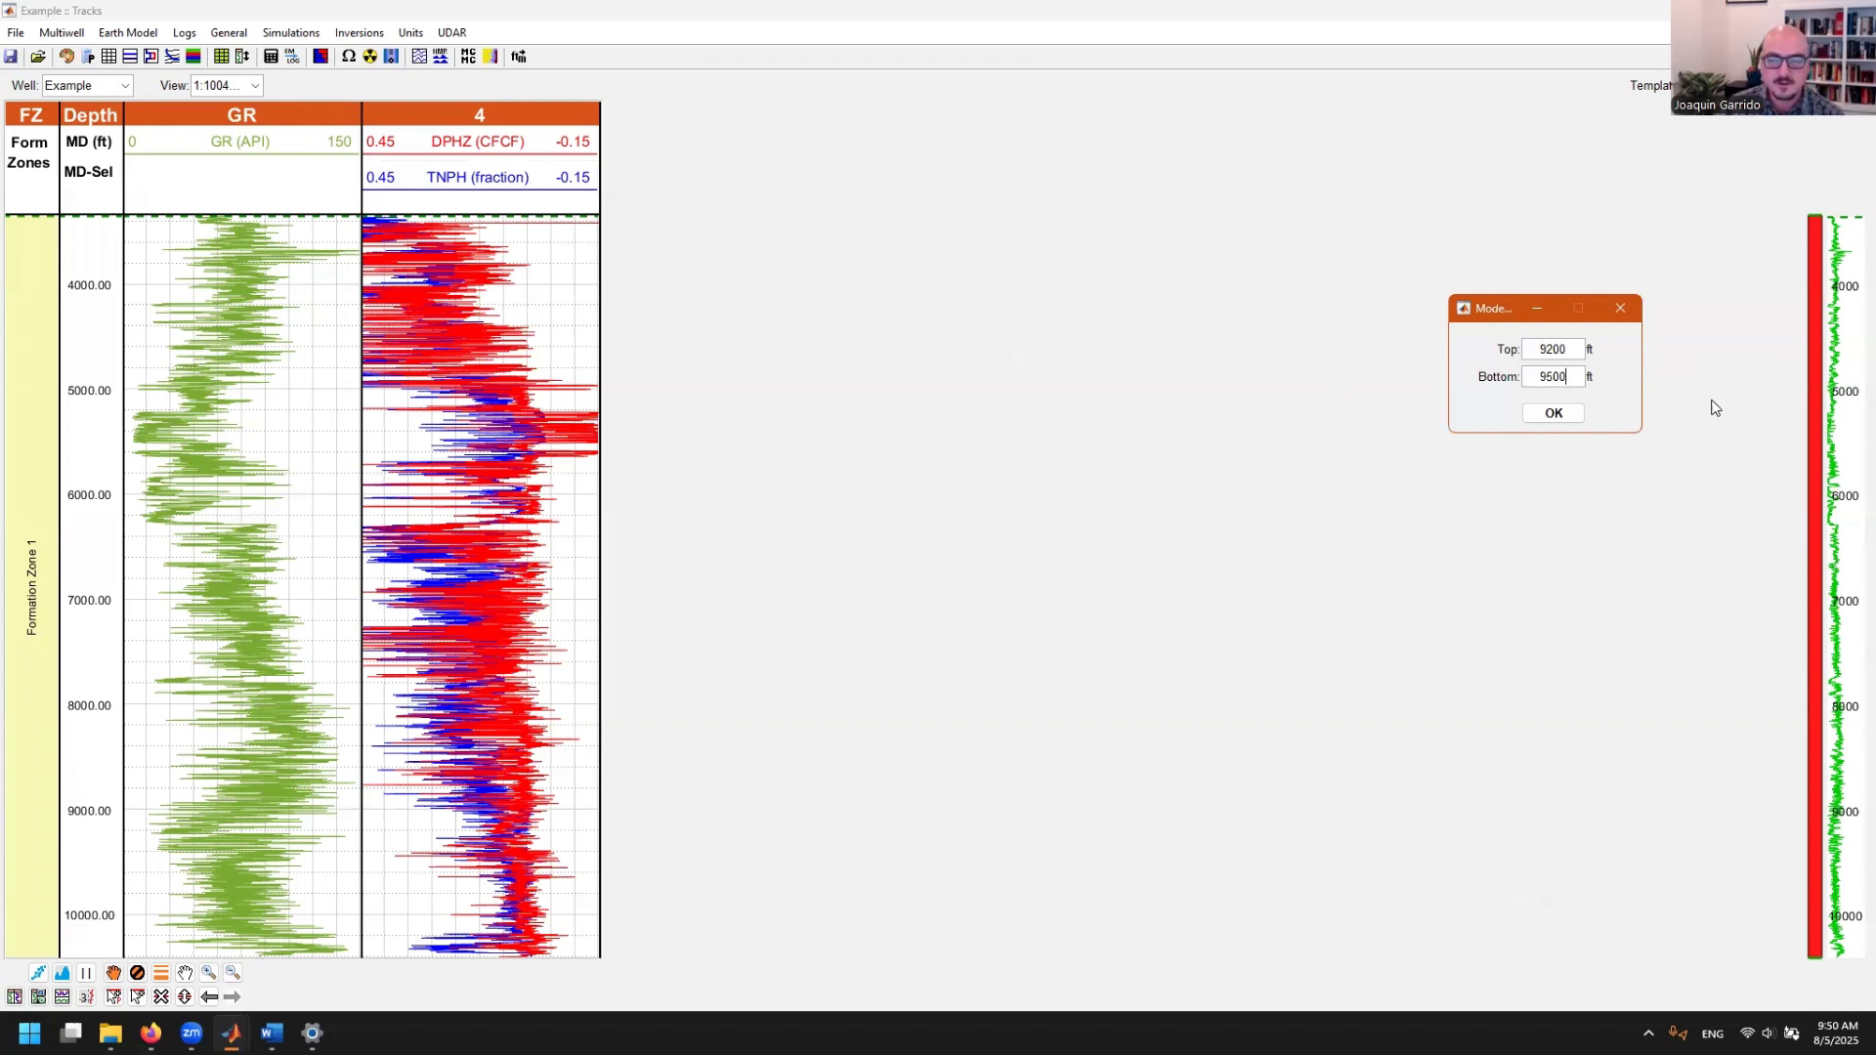
key(Return)
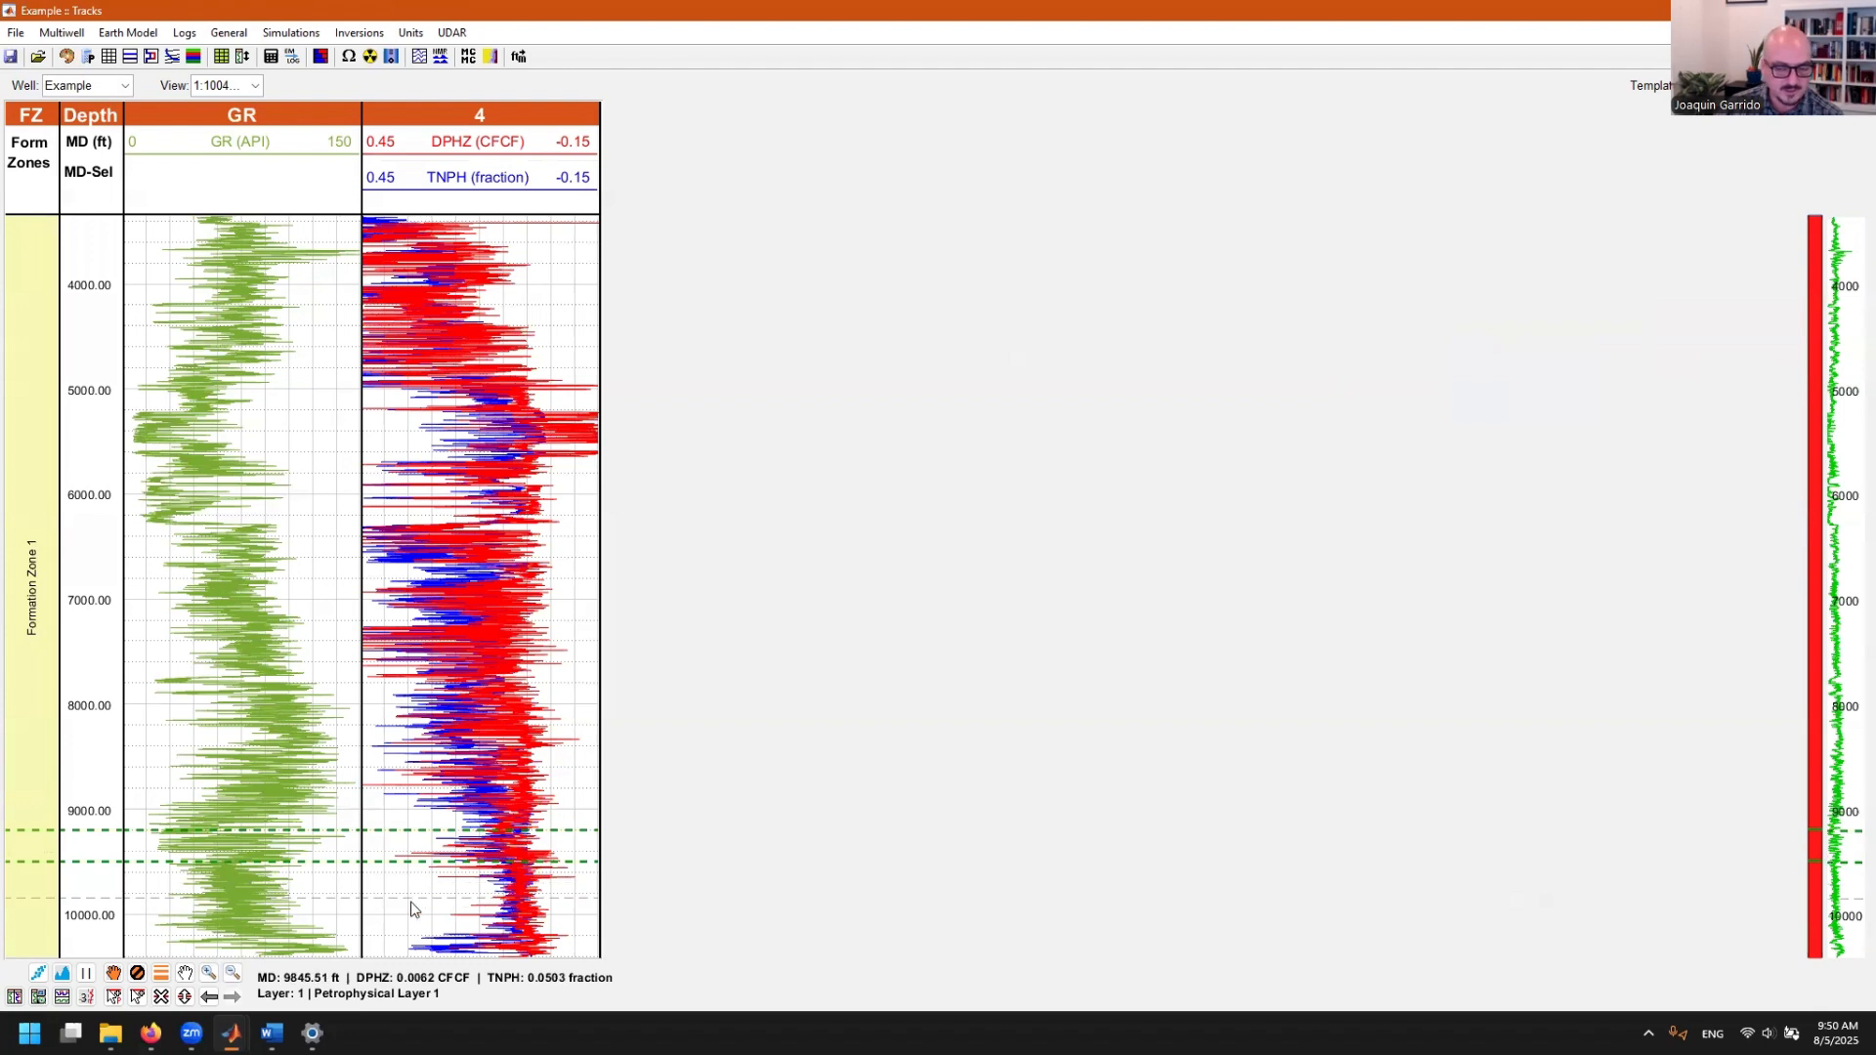
- Zoom the log tracks in to the modeling interval between 9200 and 9500 ft
right_click(1847, 796)
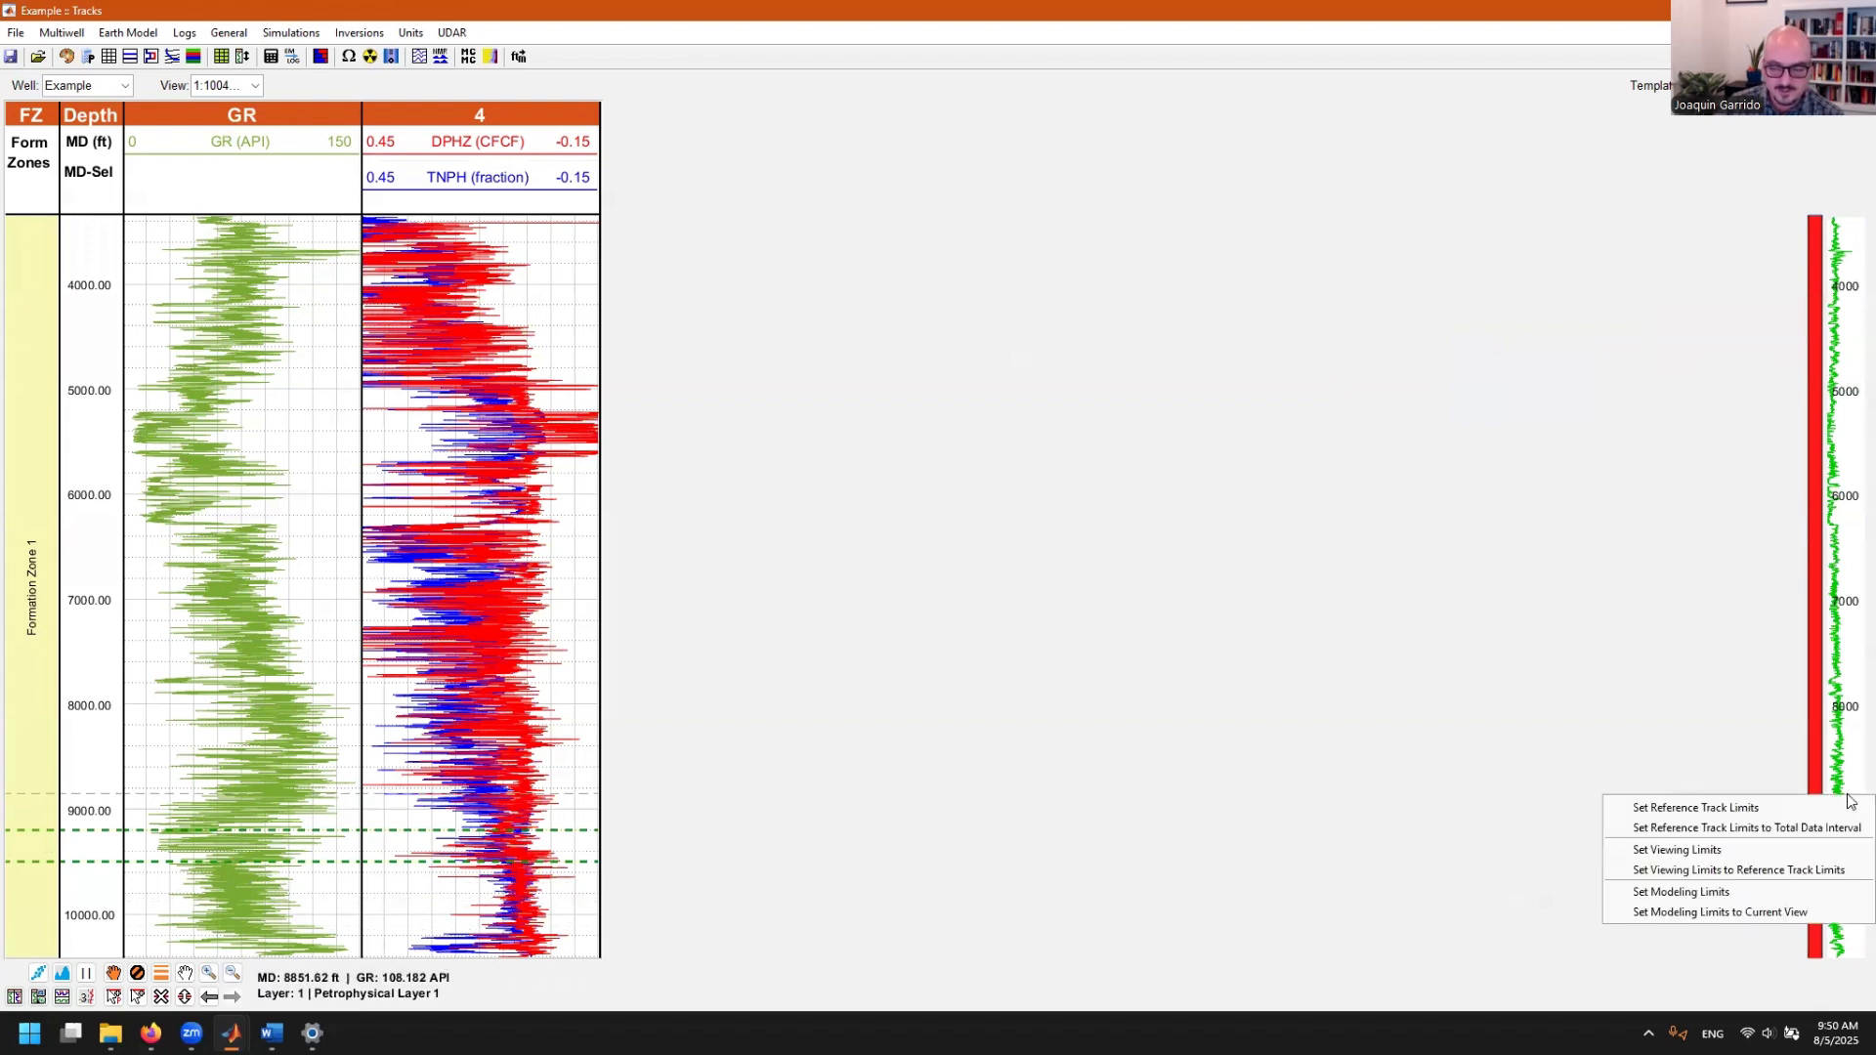
click(1775, 848)
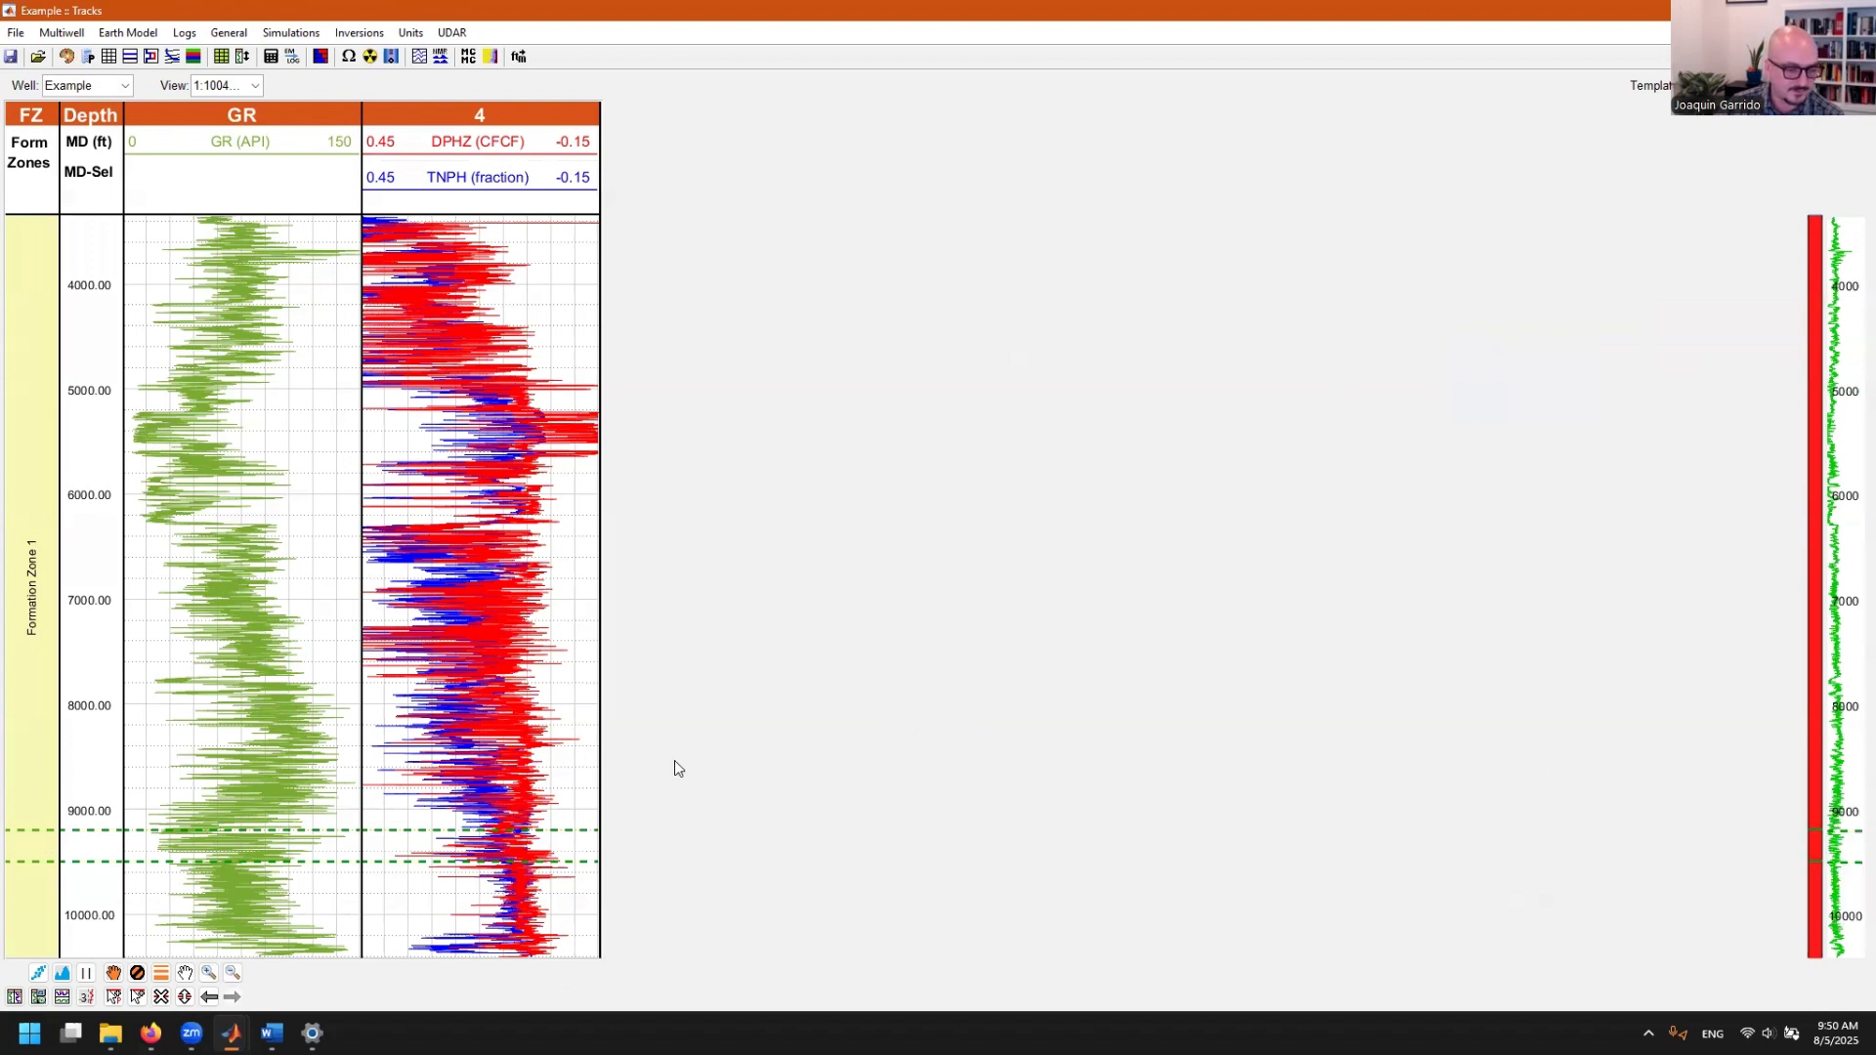
click(208, 974)
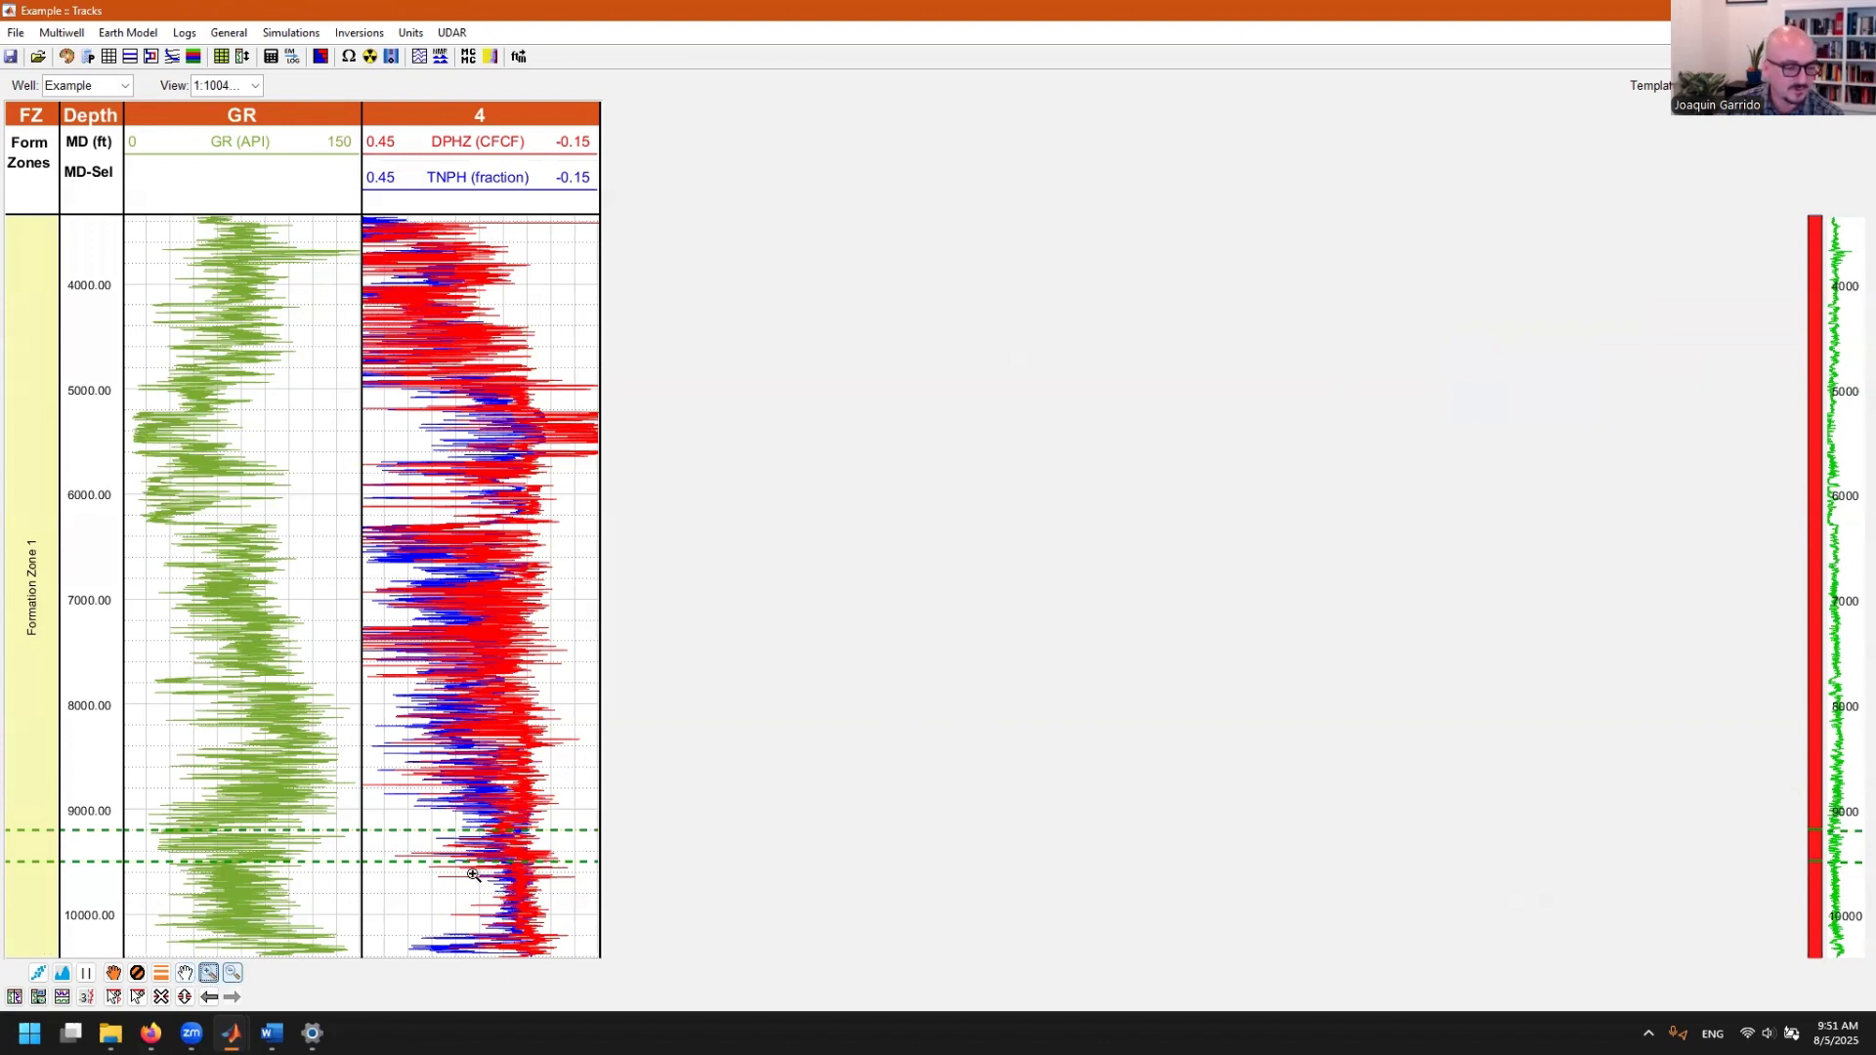
drag(397, 893, 396, 793)
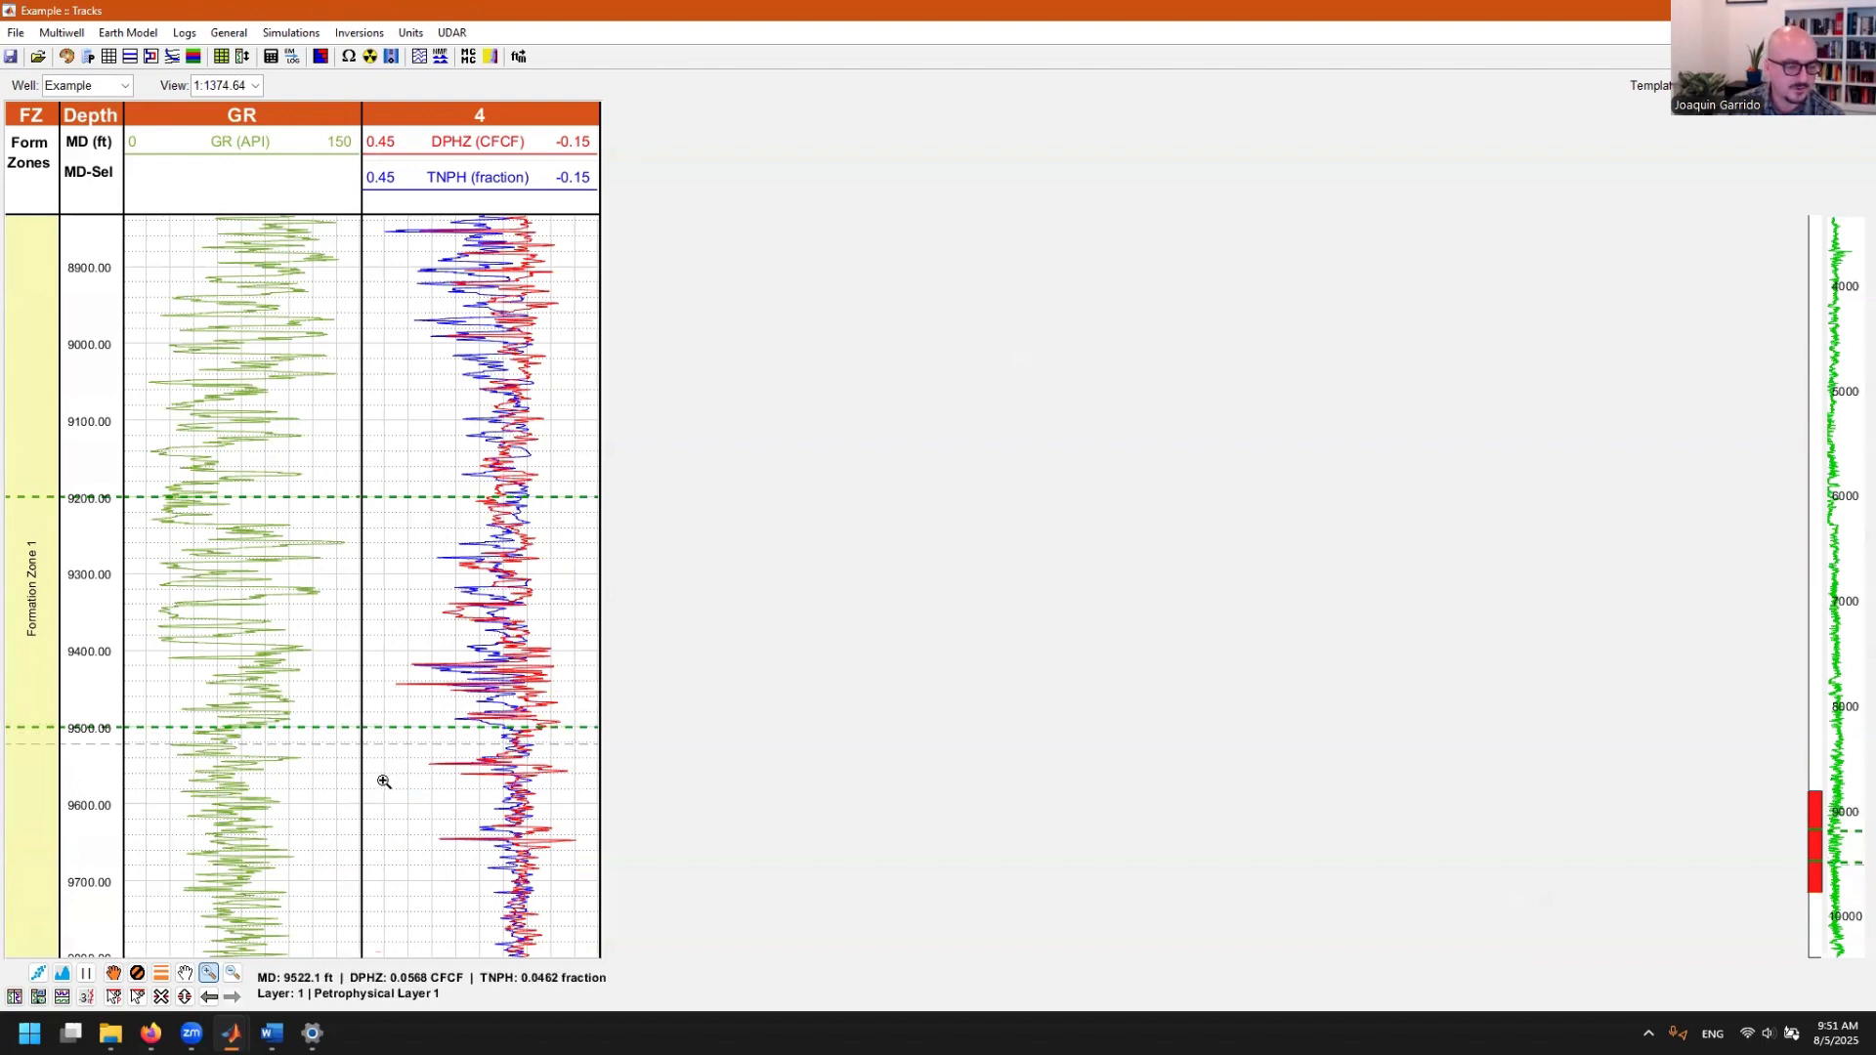
drag(394, 819, 409, 432)
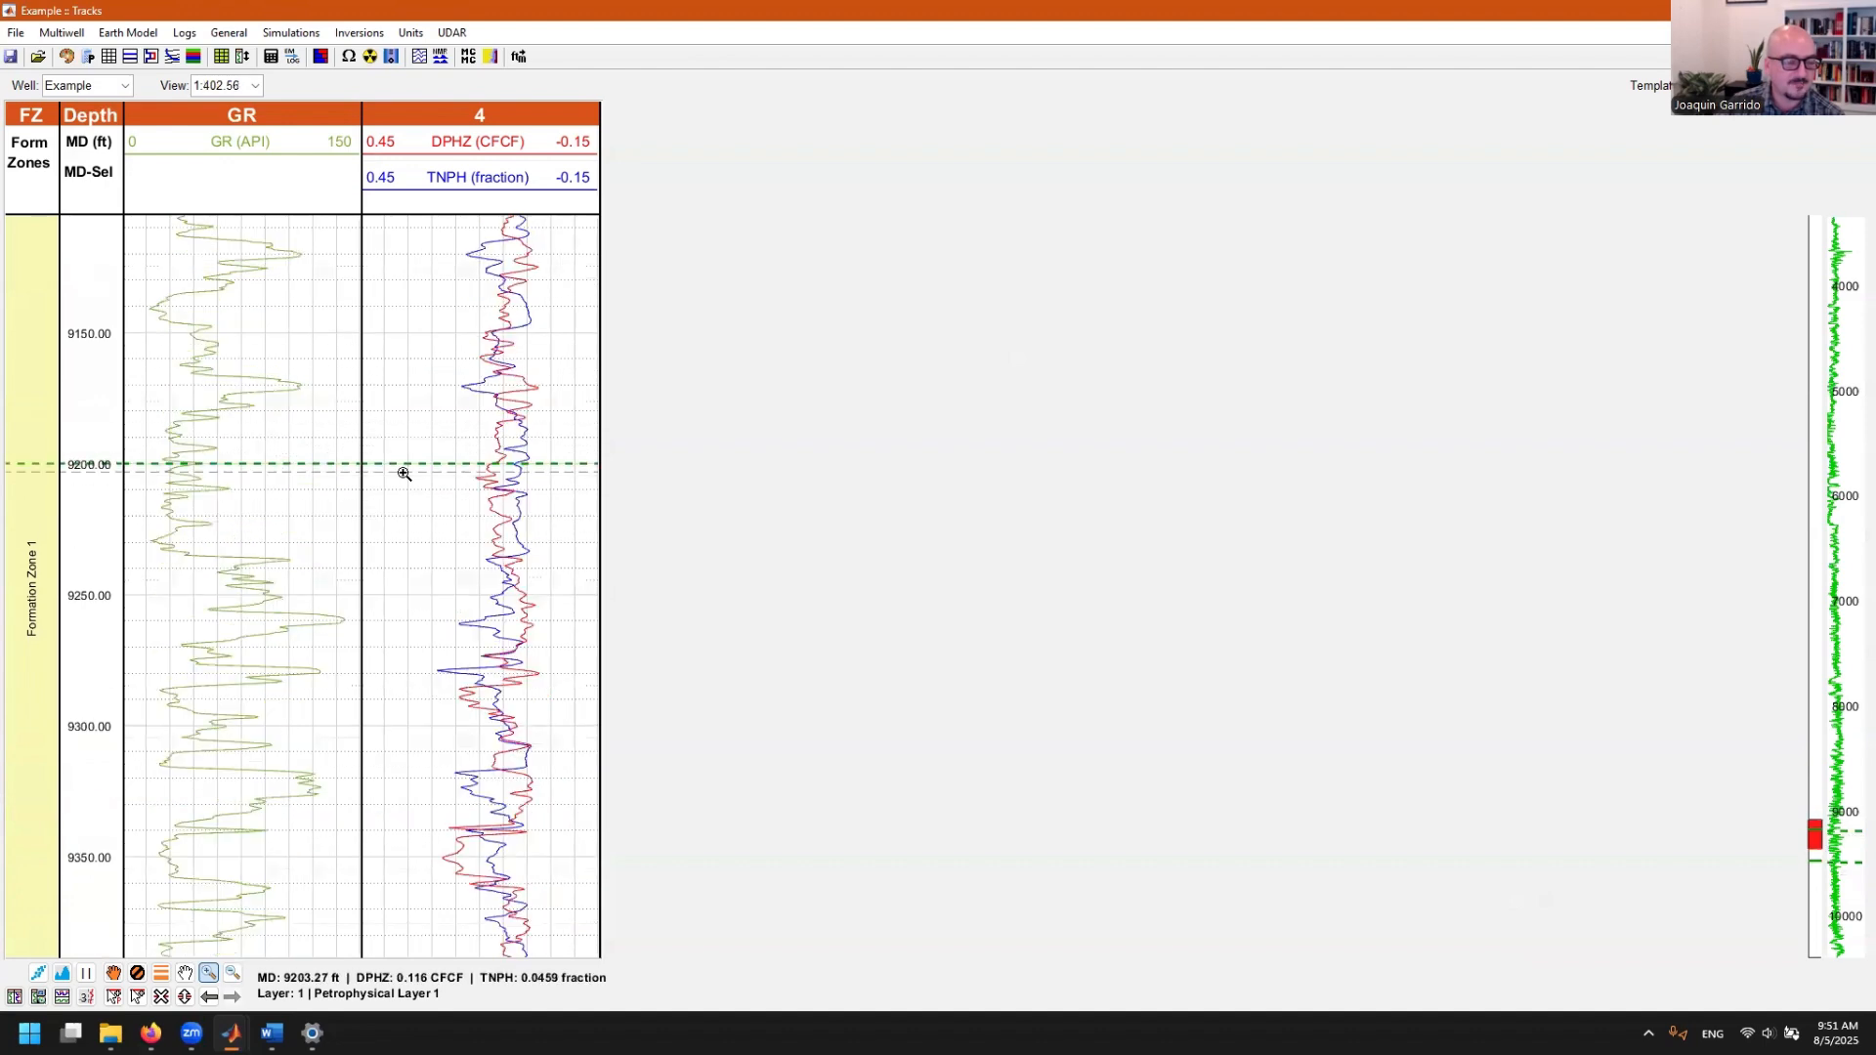
double_click(404, 473)
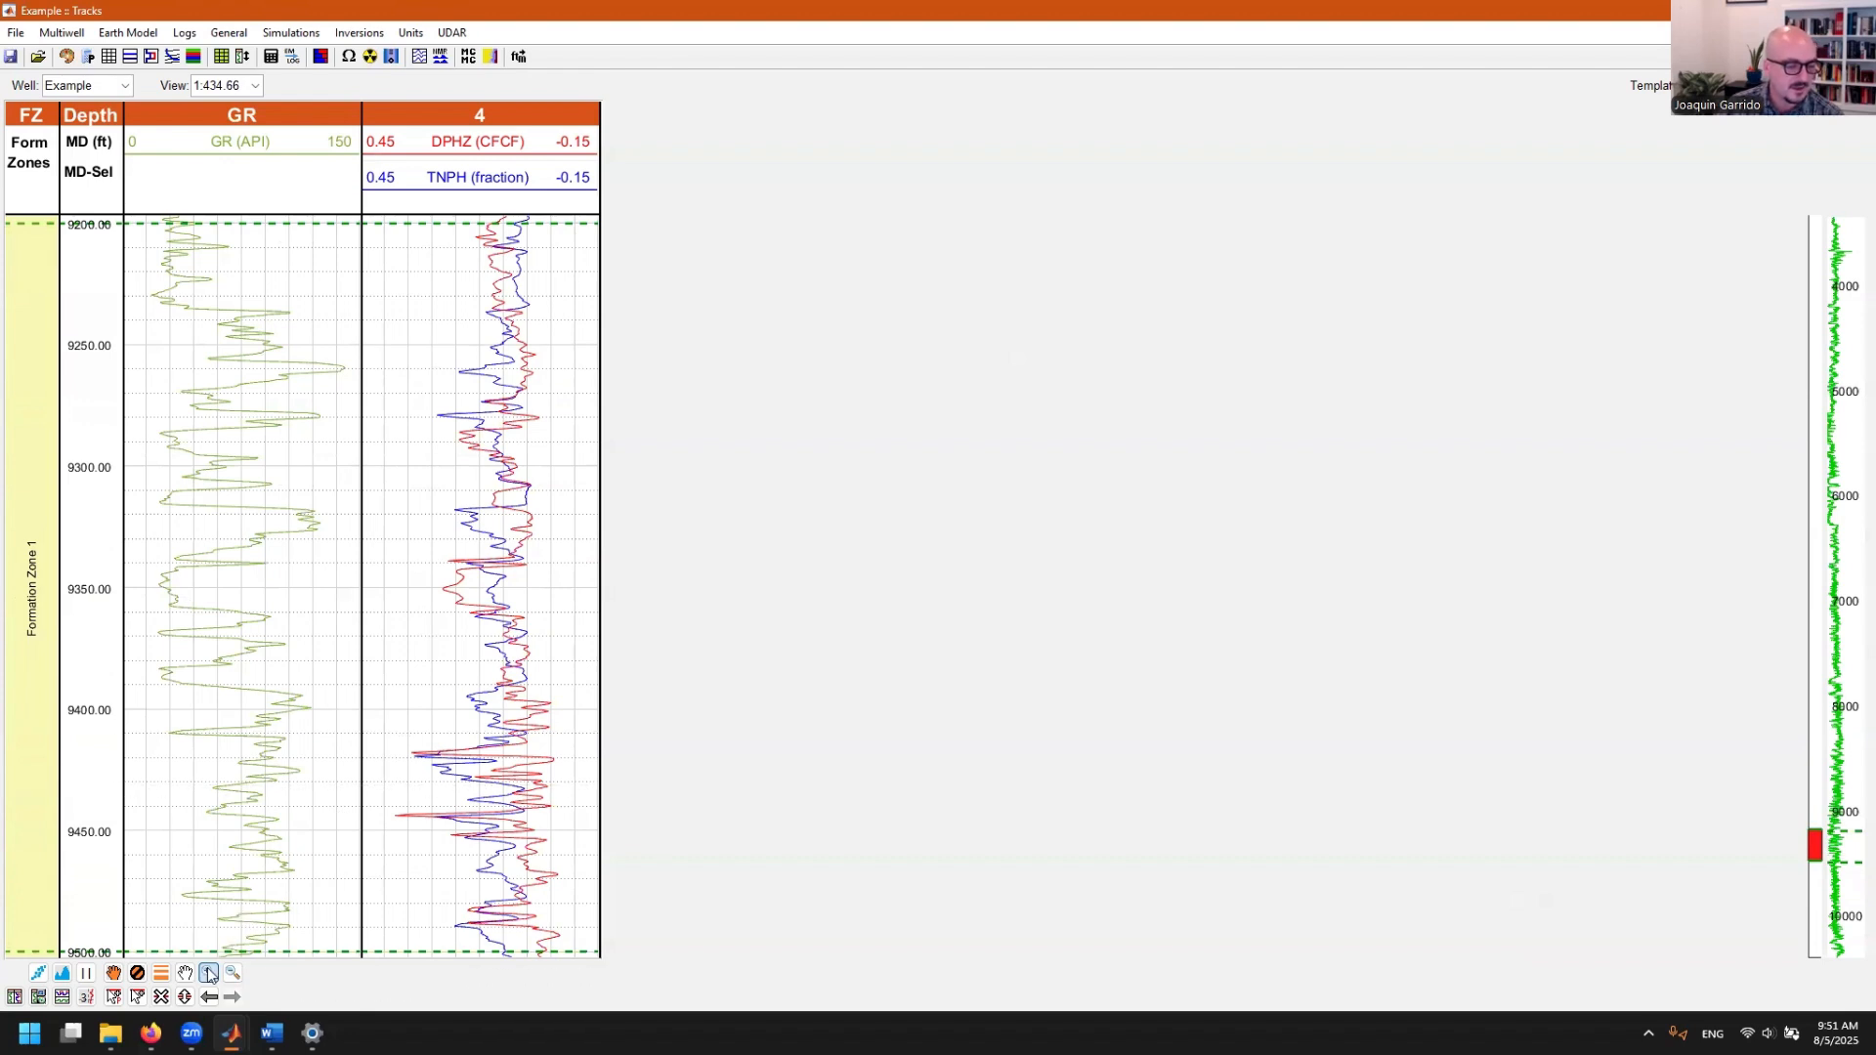
- Inspect the logs around the modeling interval by zooming out, panning along depth and zooming back in to 9200–9500 ft
click(232, 974)
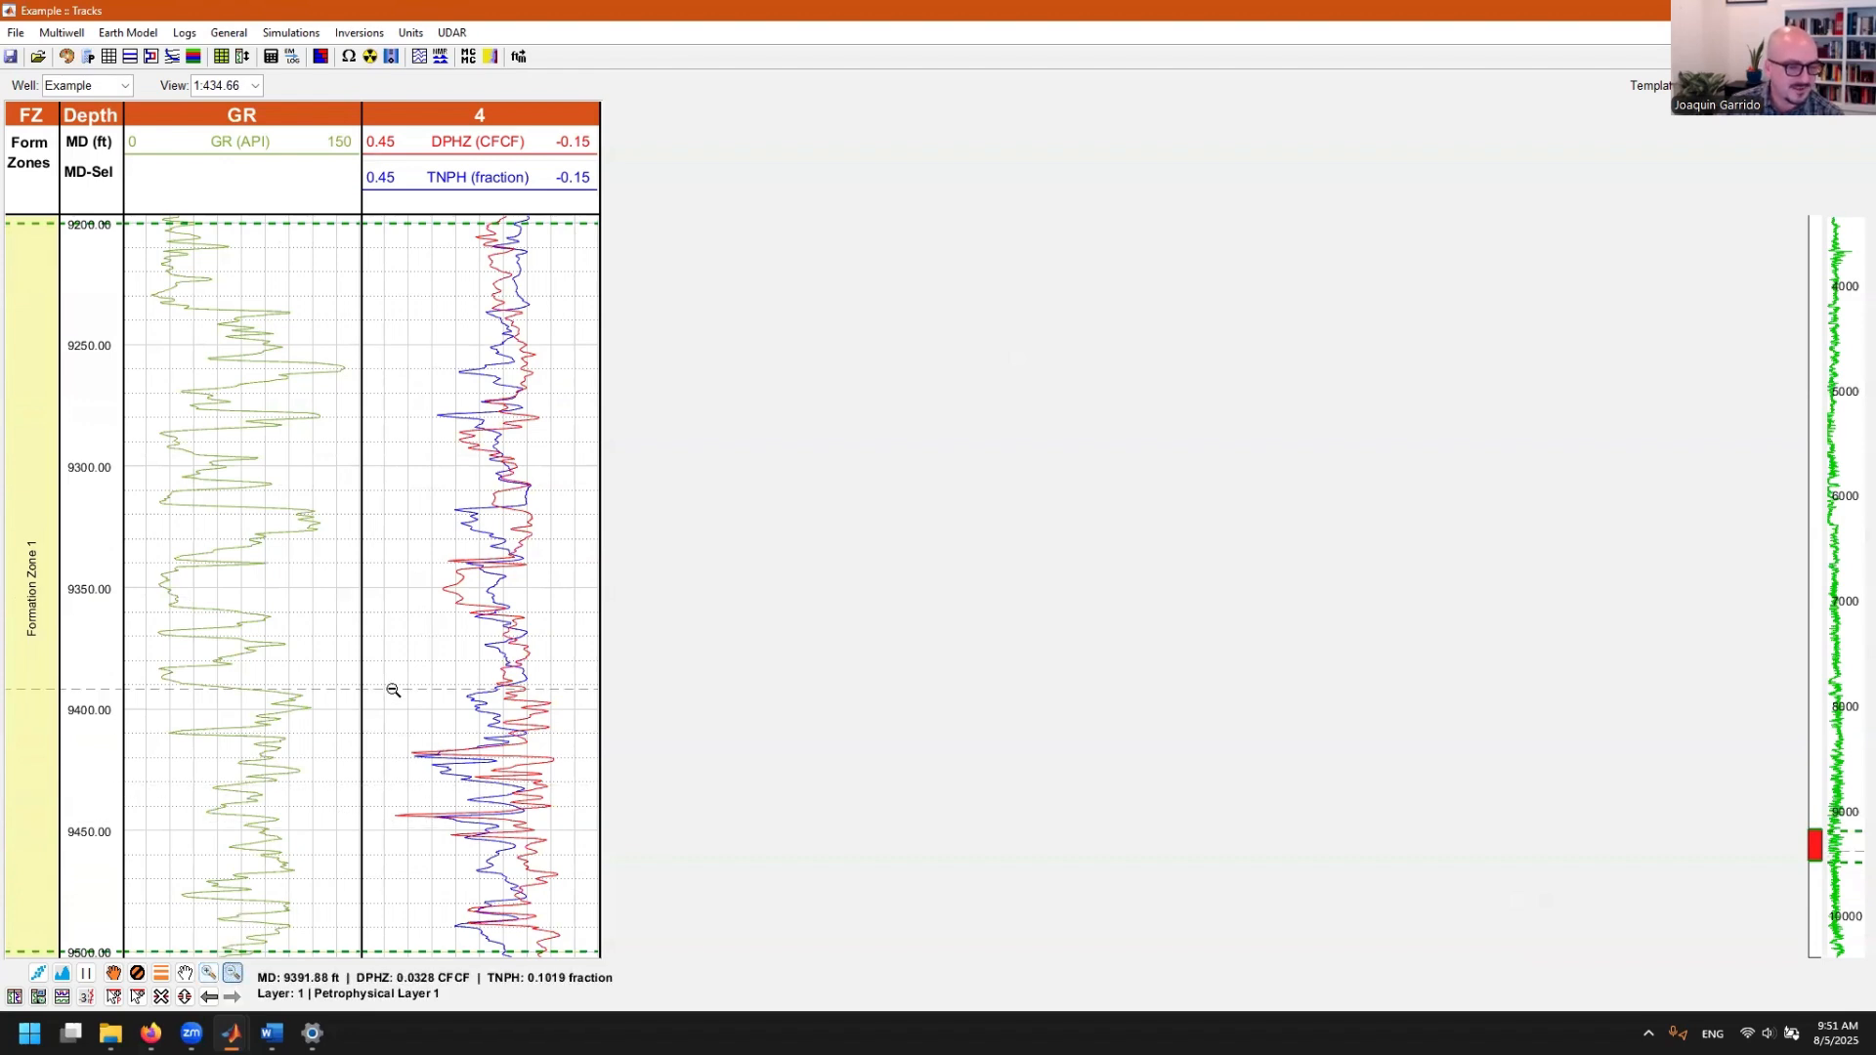
click(409, 630)
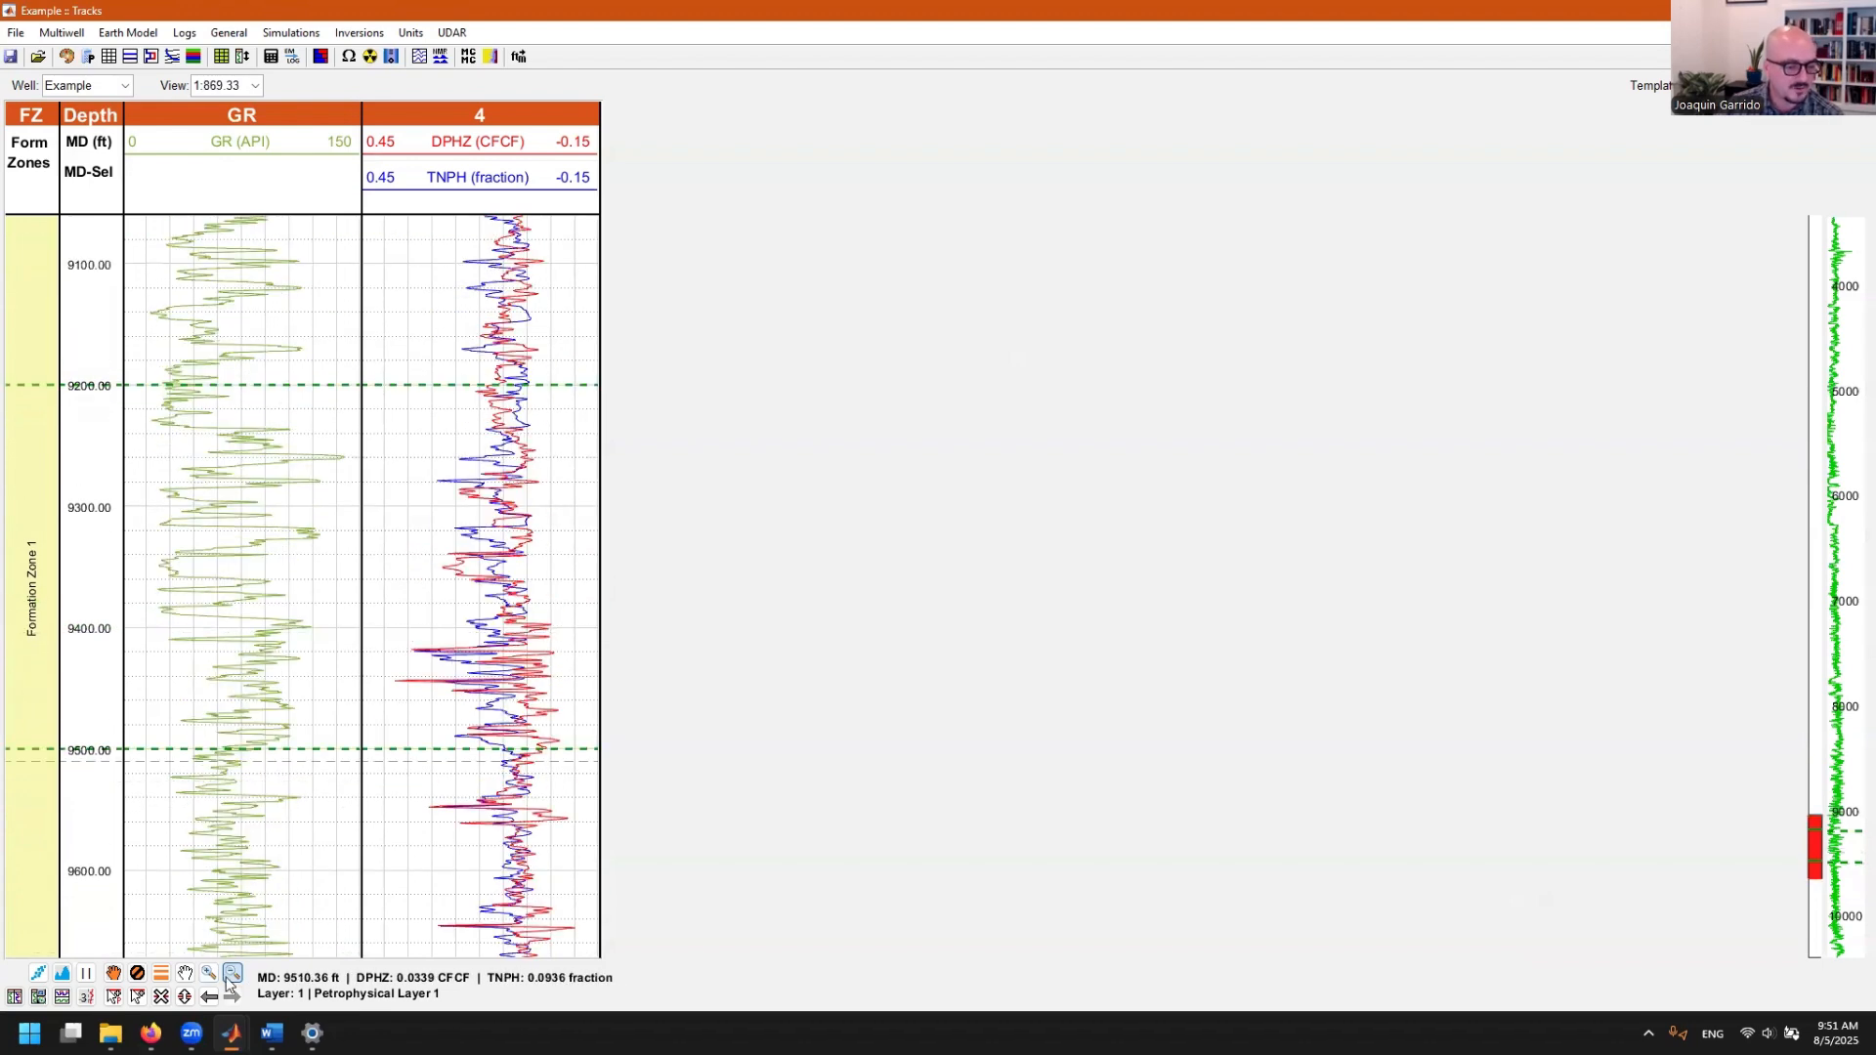
click(185, 973)
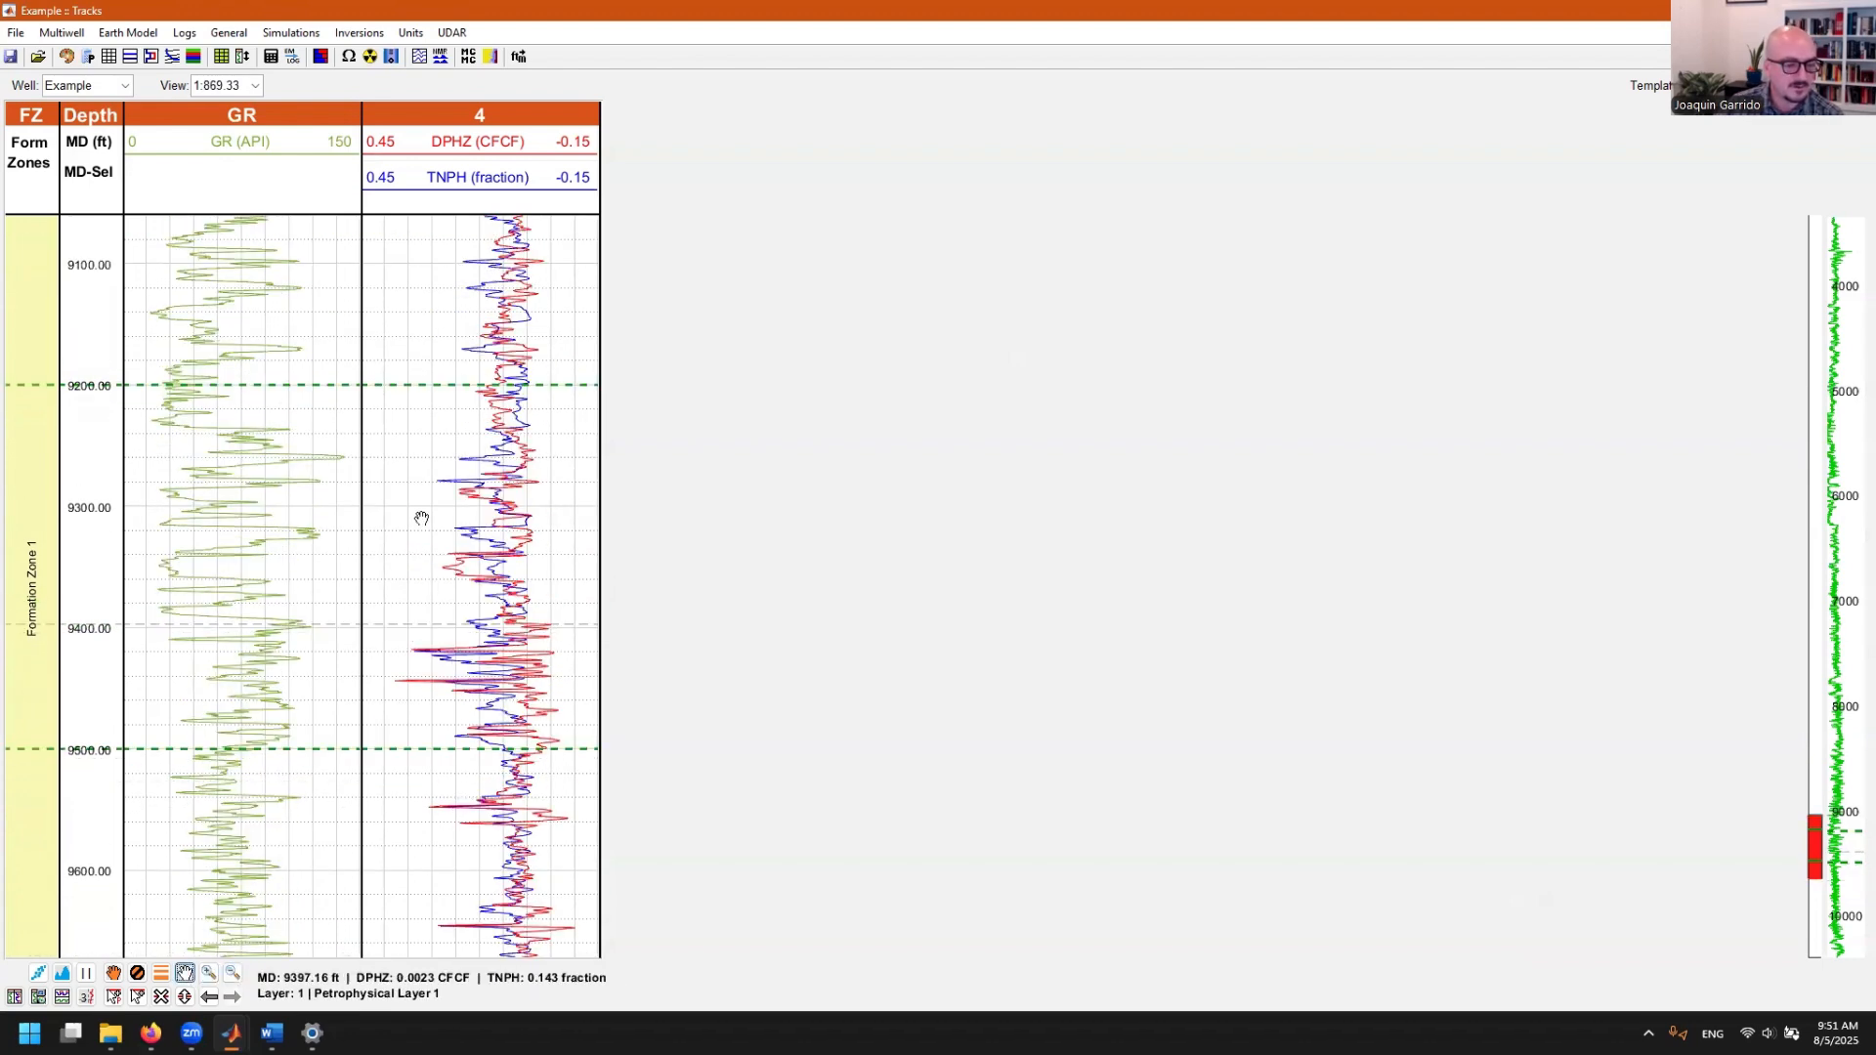
drag(420, 507, 408, 446)
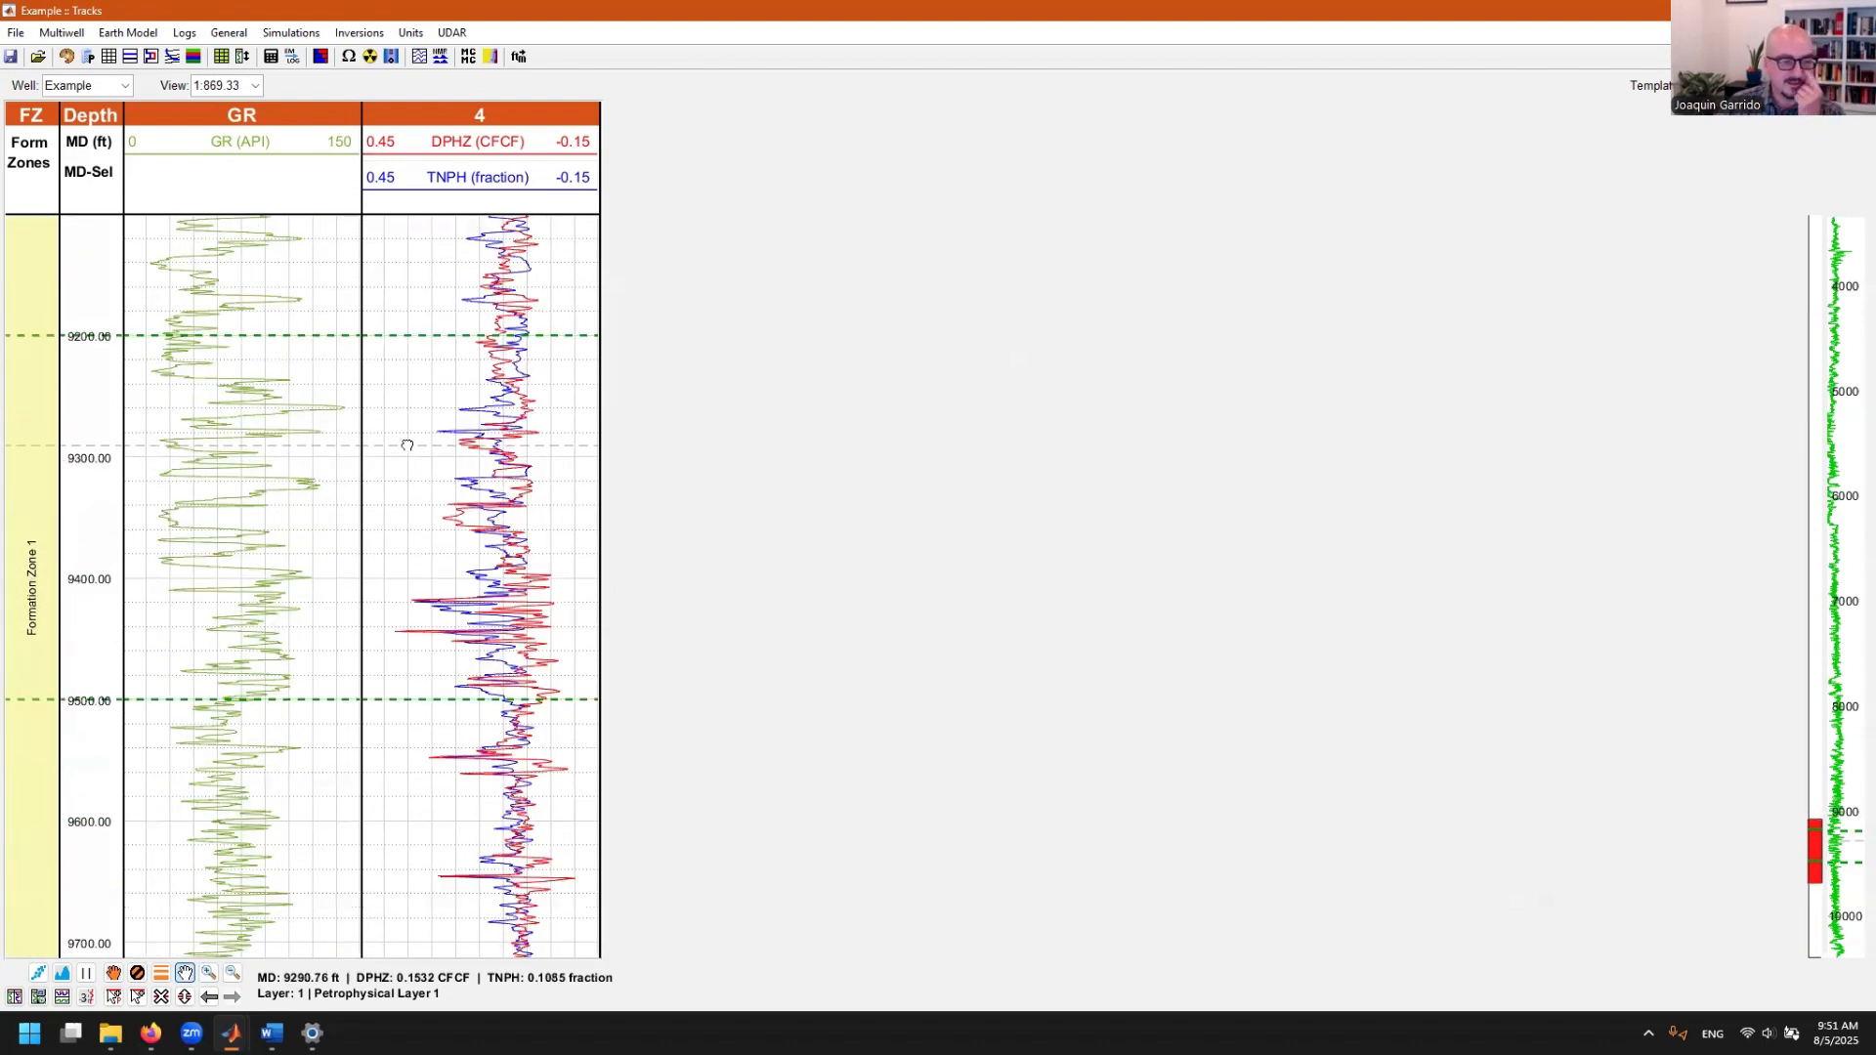
double_click(407, 446)
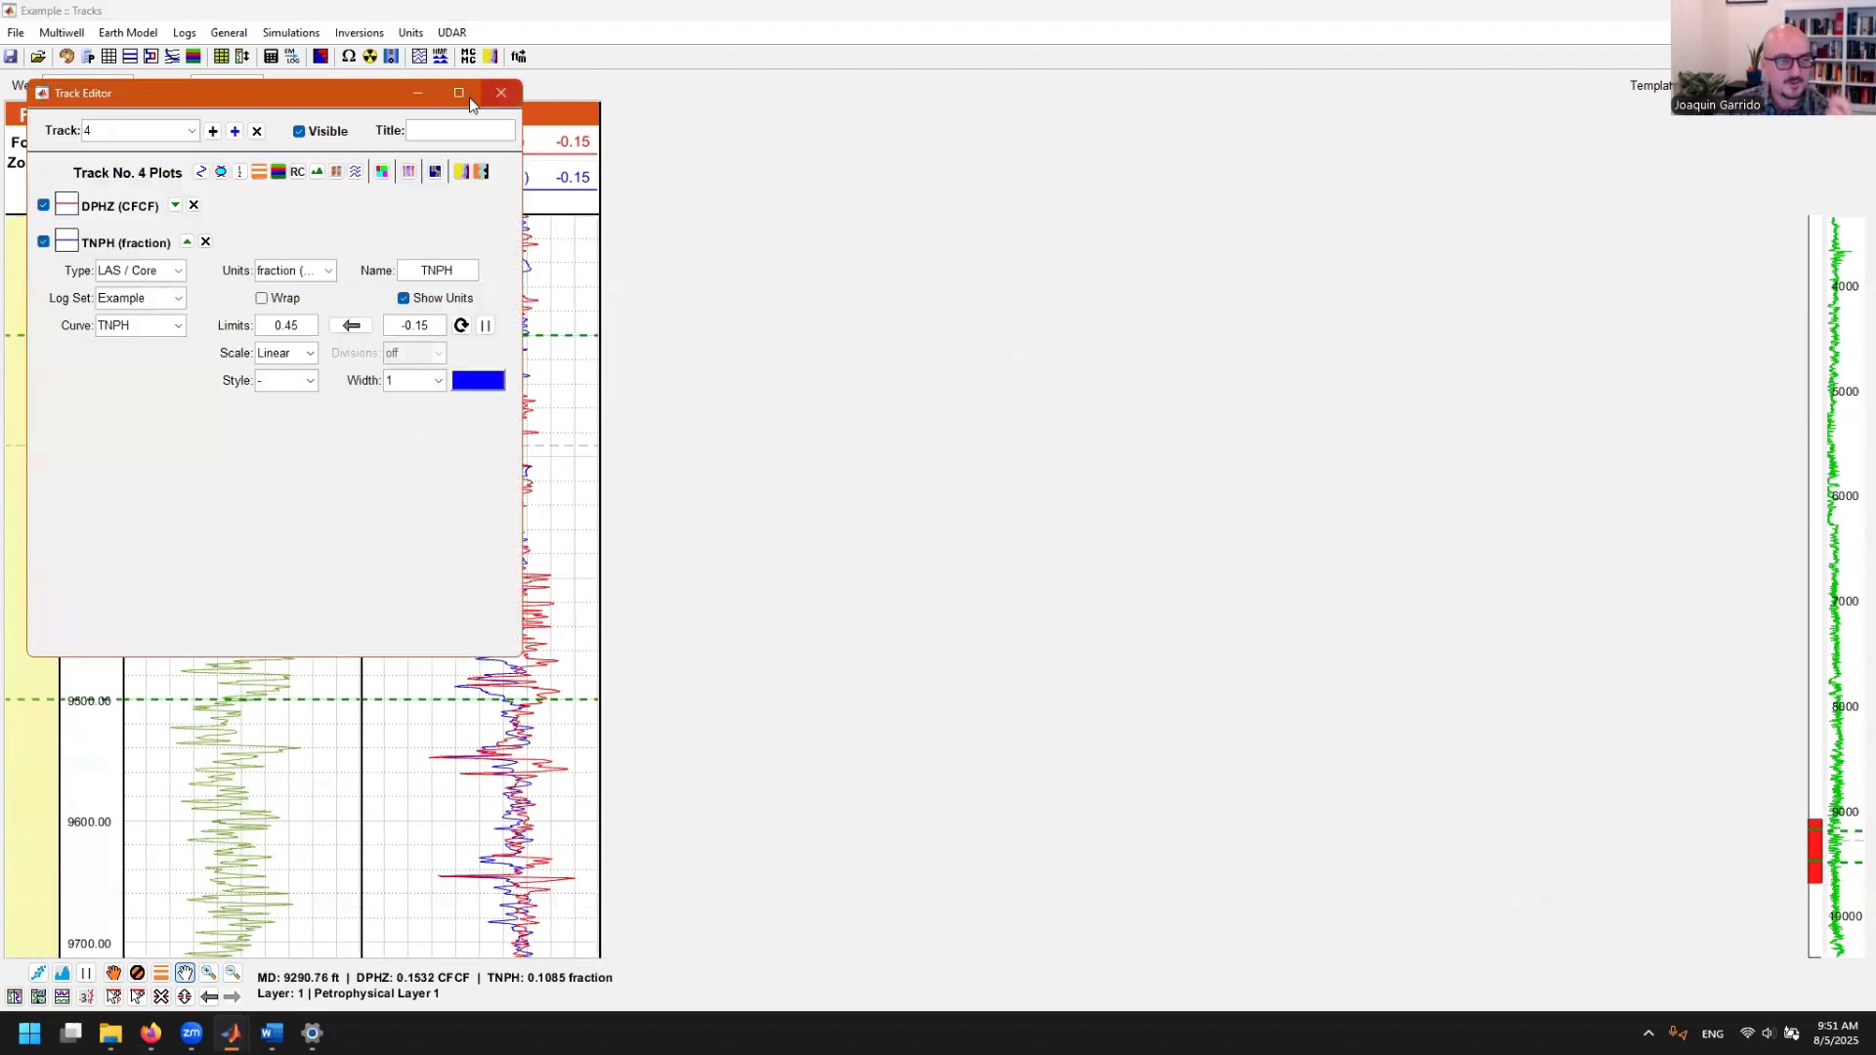
drag(973, 145, 973, 127)
click(1155, 126)
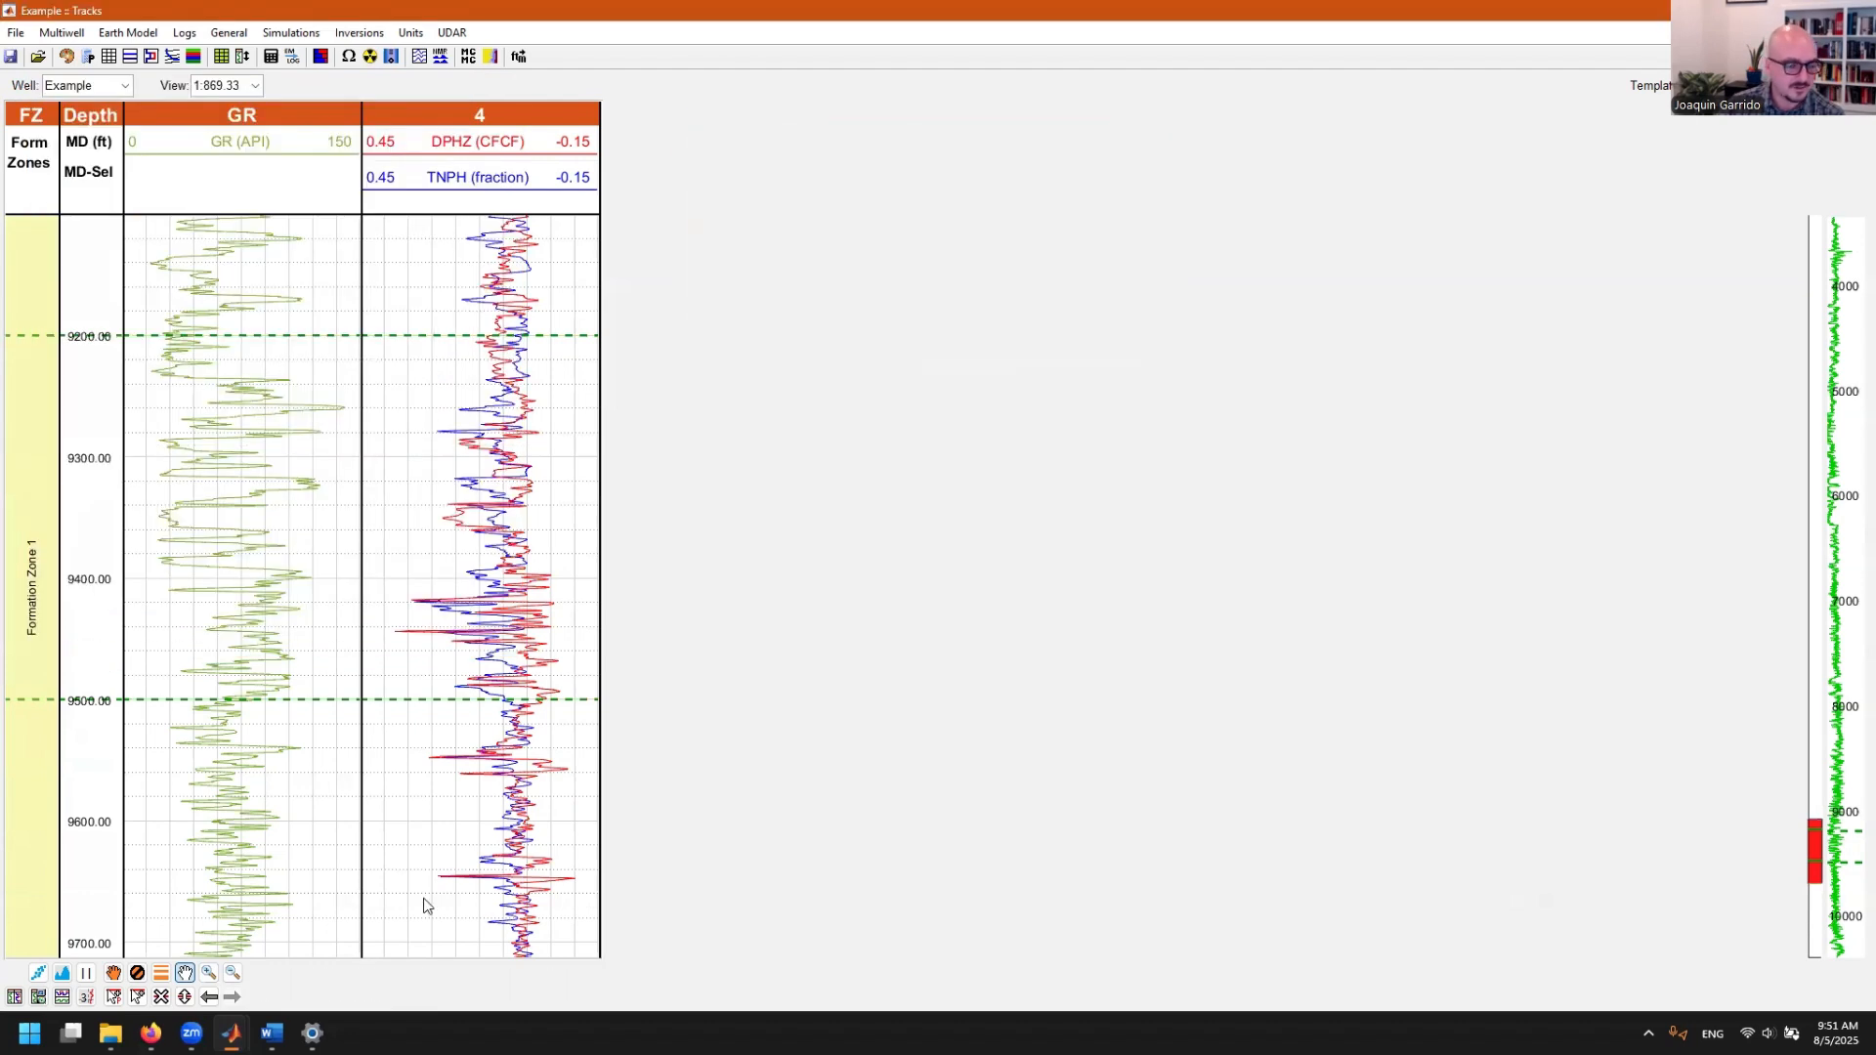
click(210, 973)
click(430, 522)
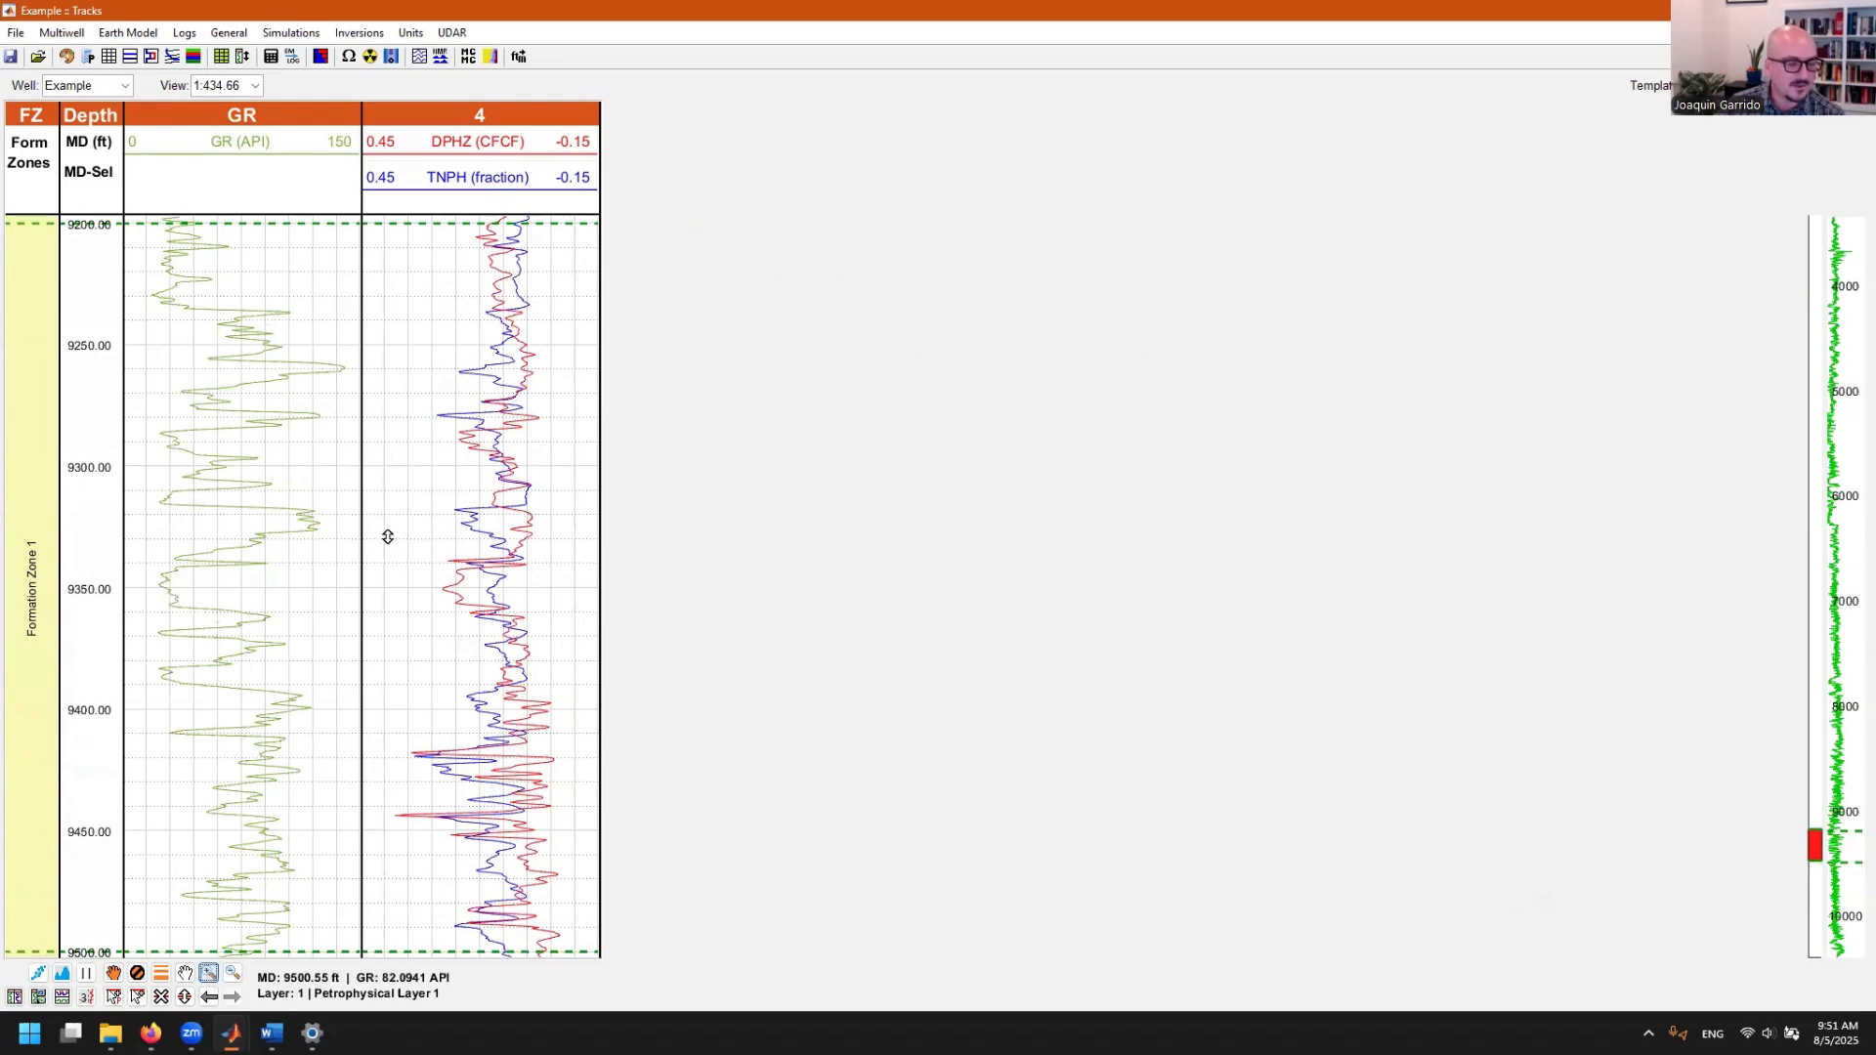
- Open the Track Editor for track 4 clear of the logs, and try duplicating the track, deleting the copy
right_click(422, 457)
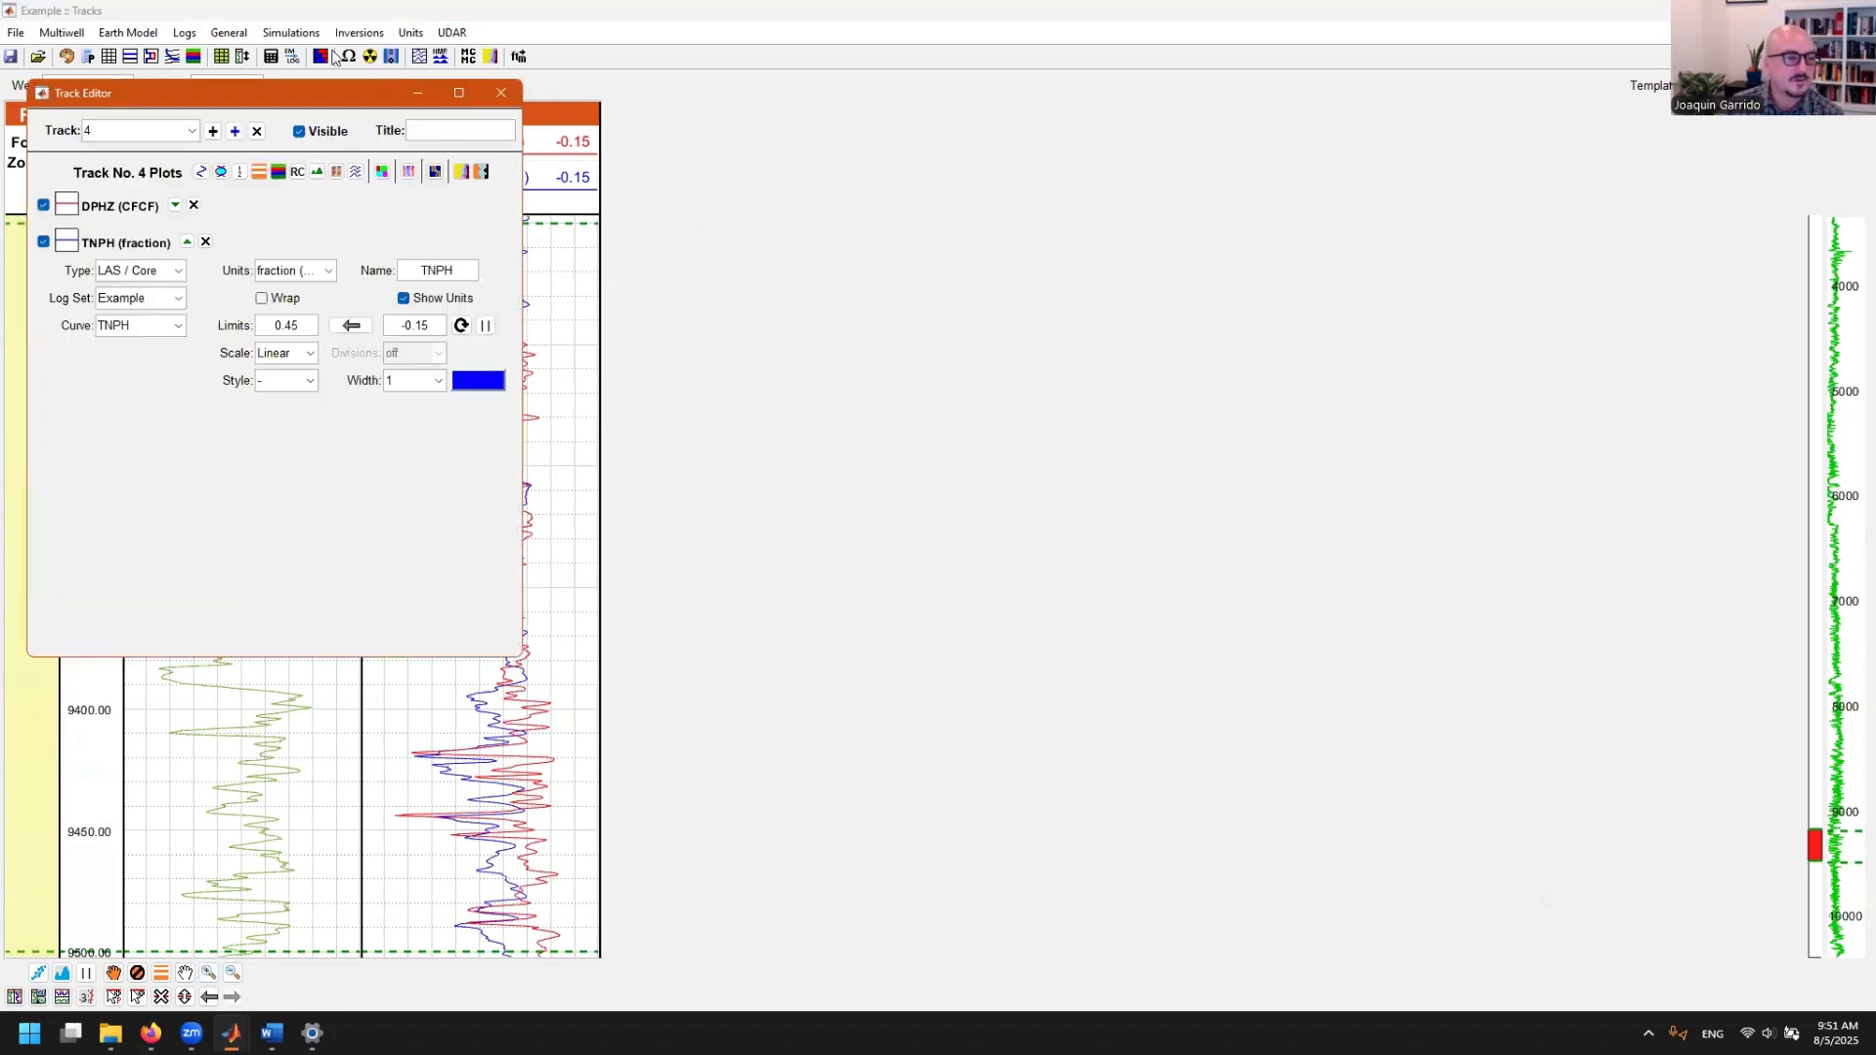
drag(272, 90, 1032, 181)
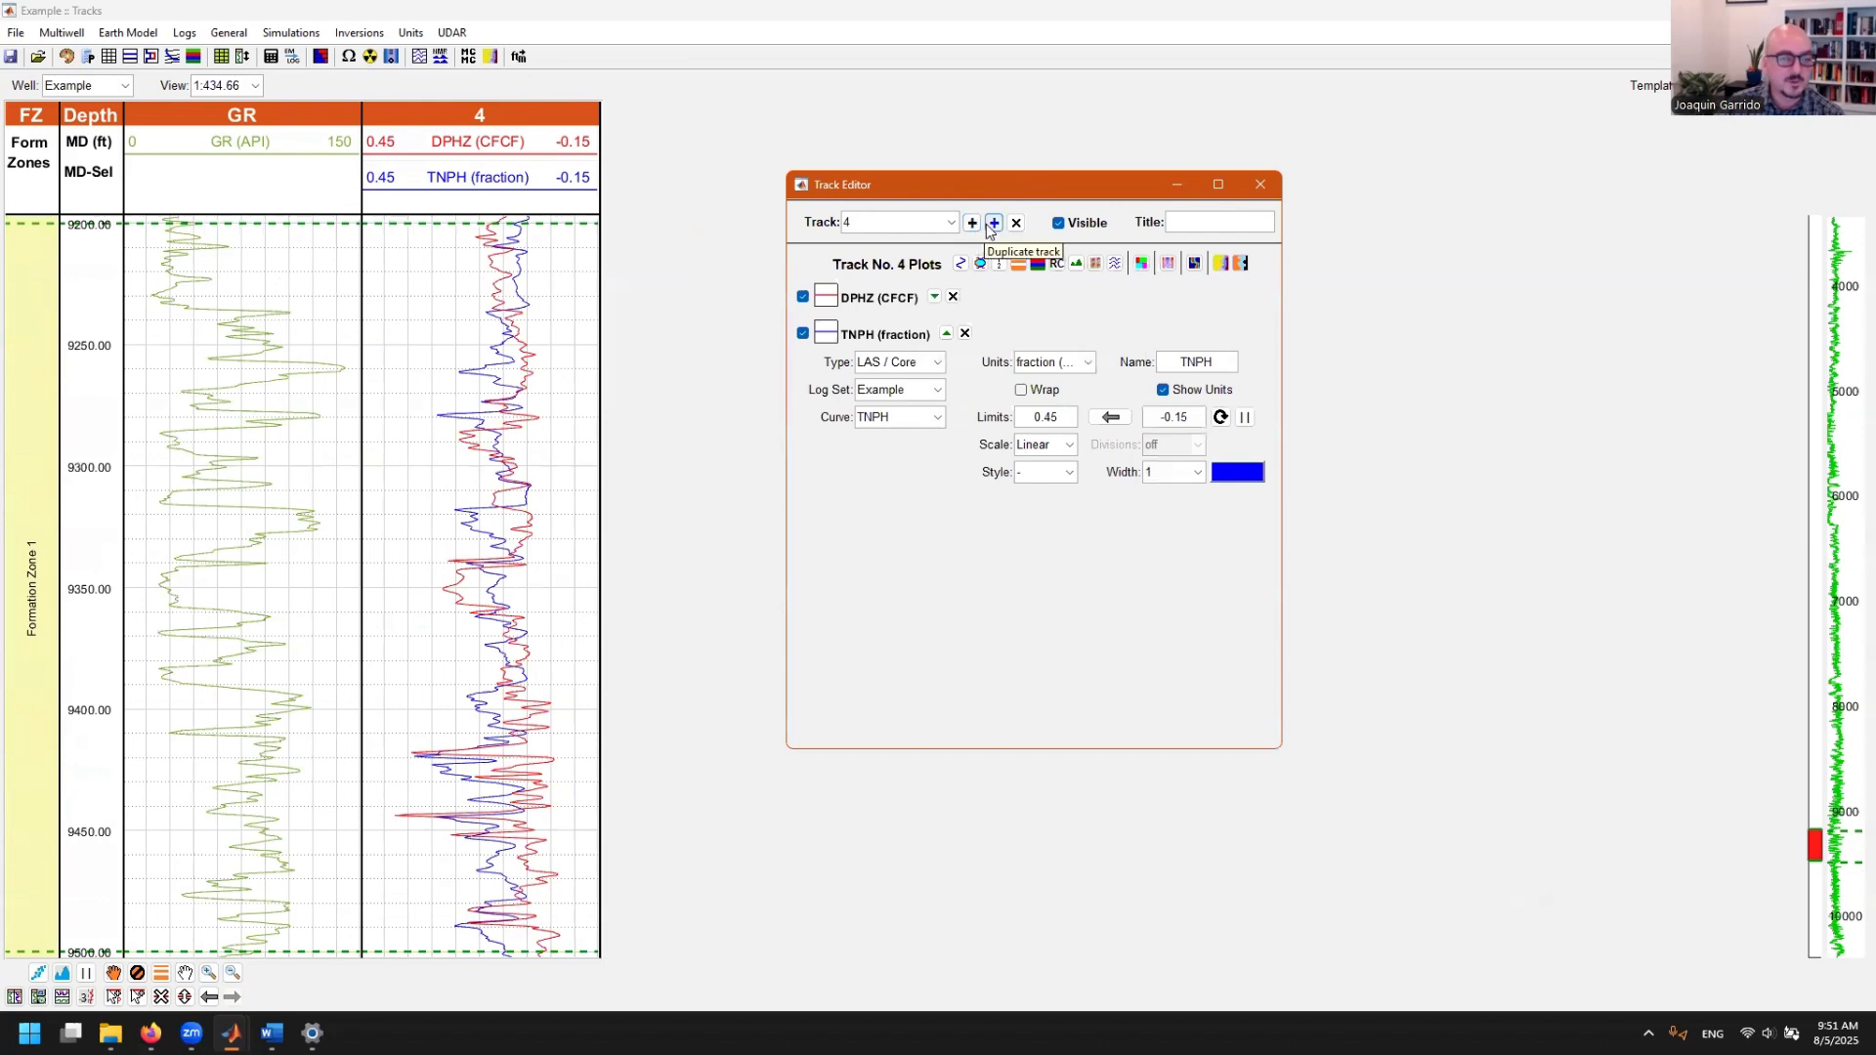
click(993, 224)
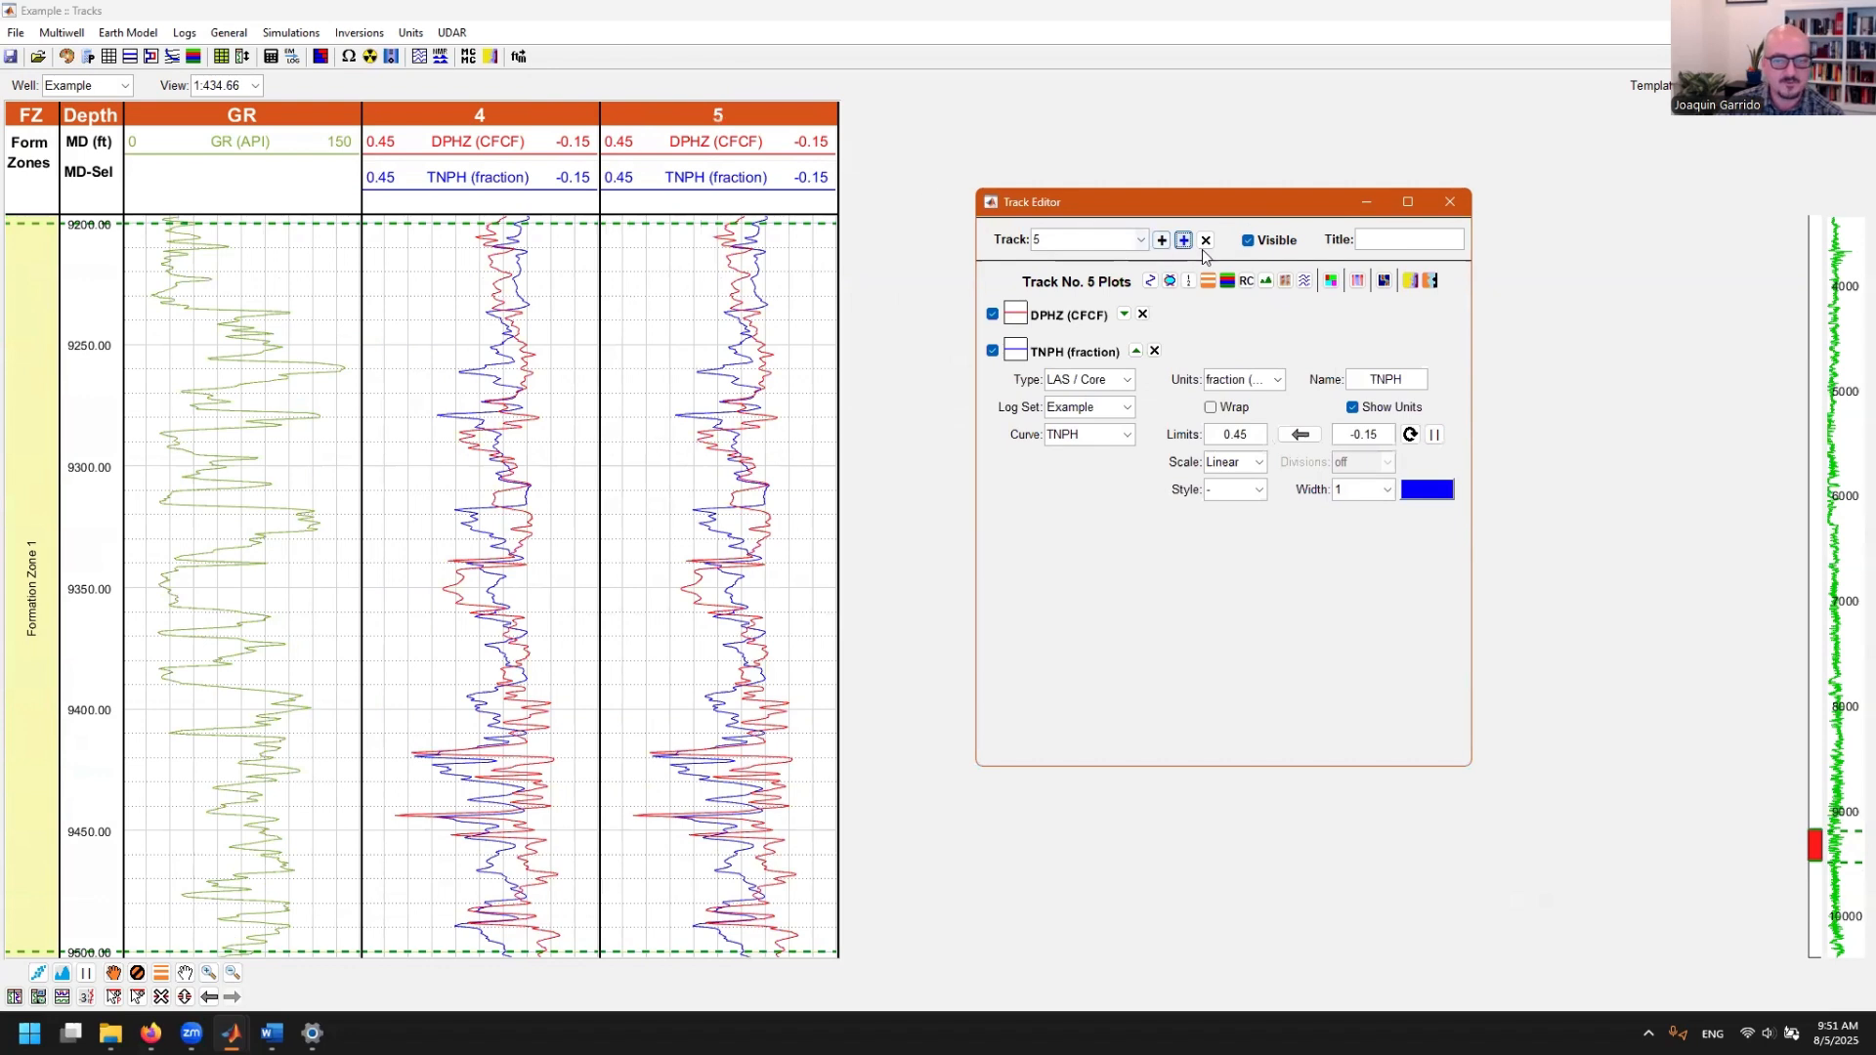
click(1206, 241)
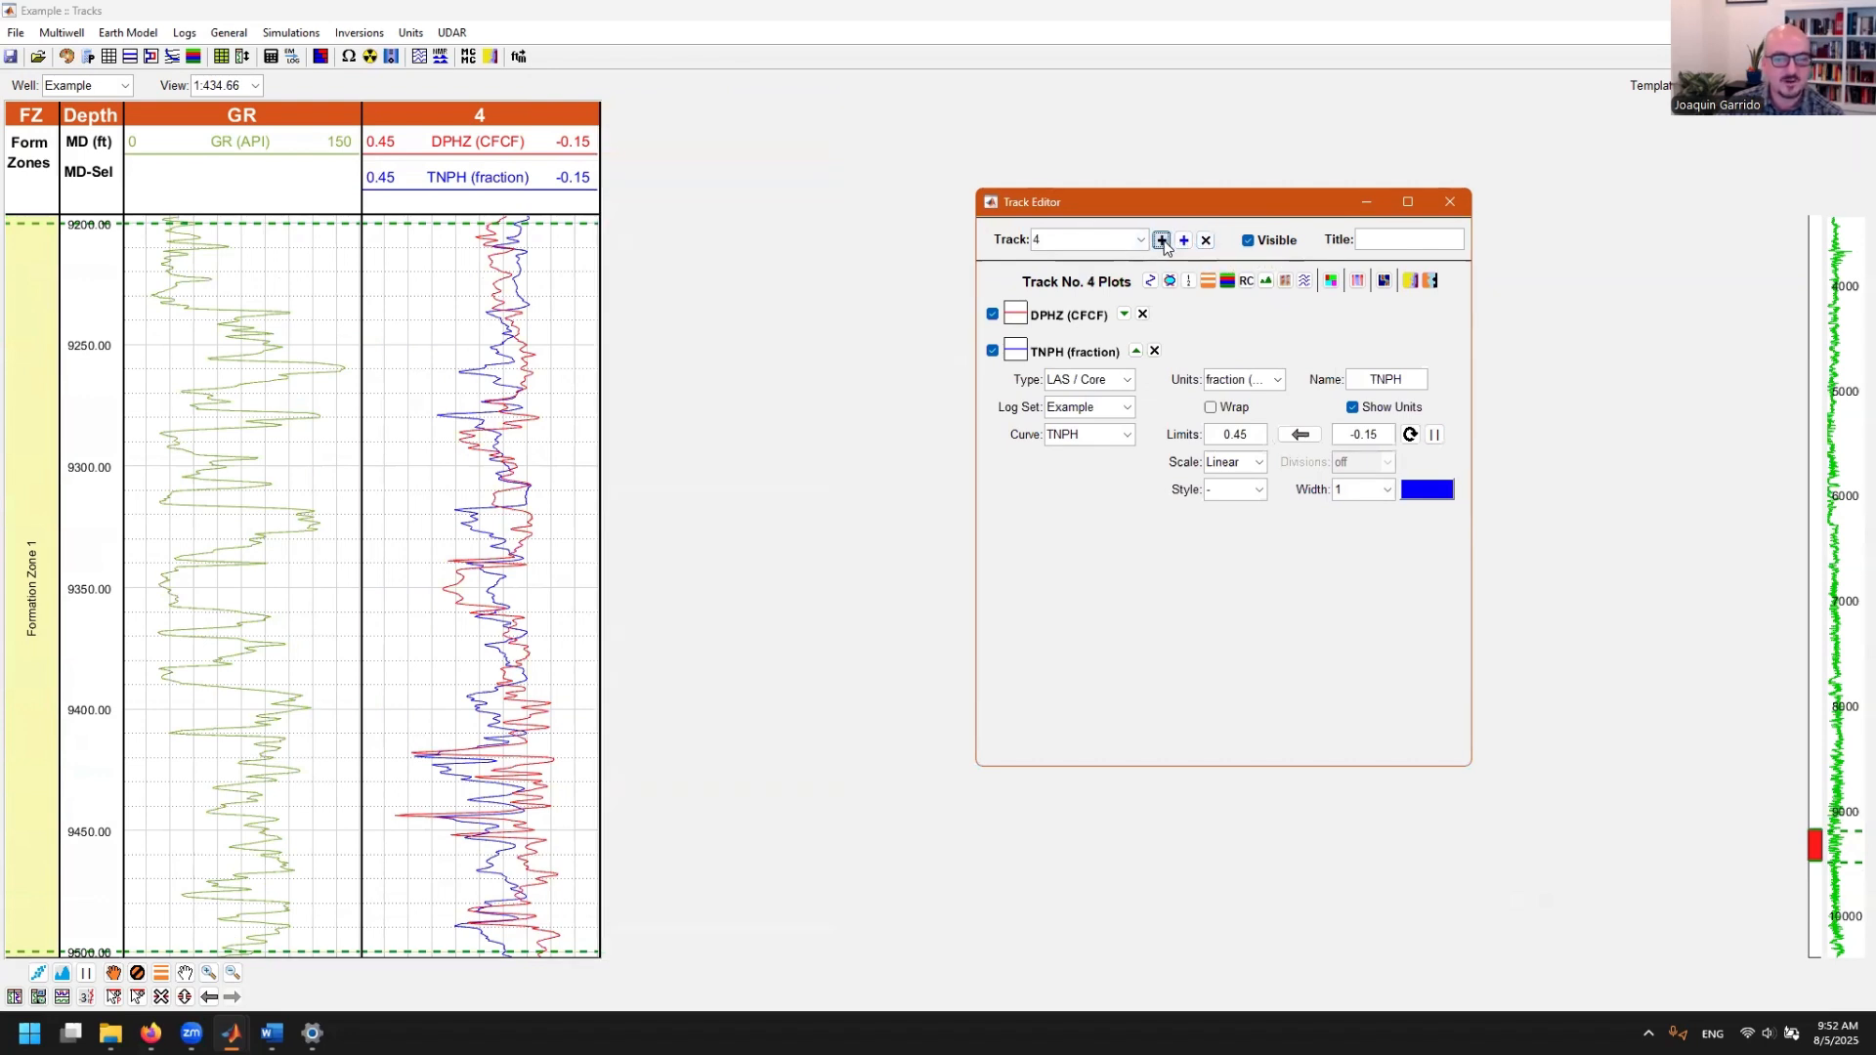
- Create a new track 5 and add a curve plot of type Mnemonic using the RS mnemonic
click(1162, 240)
click(1150, 281)
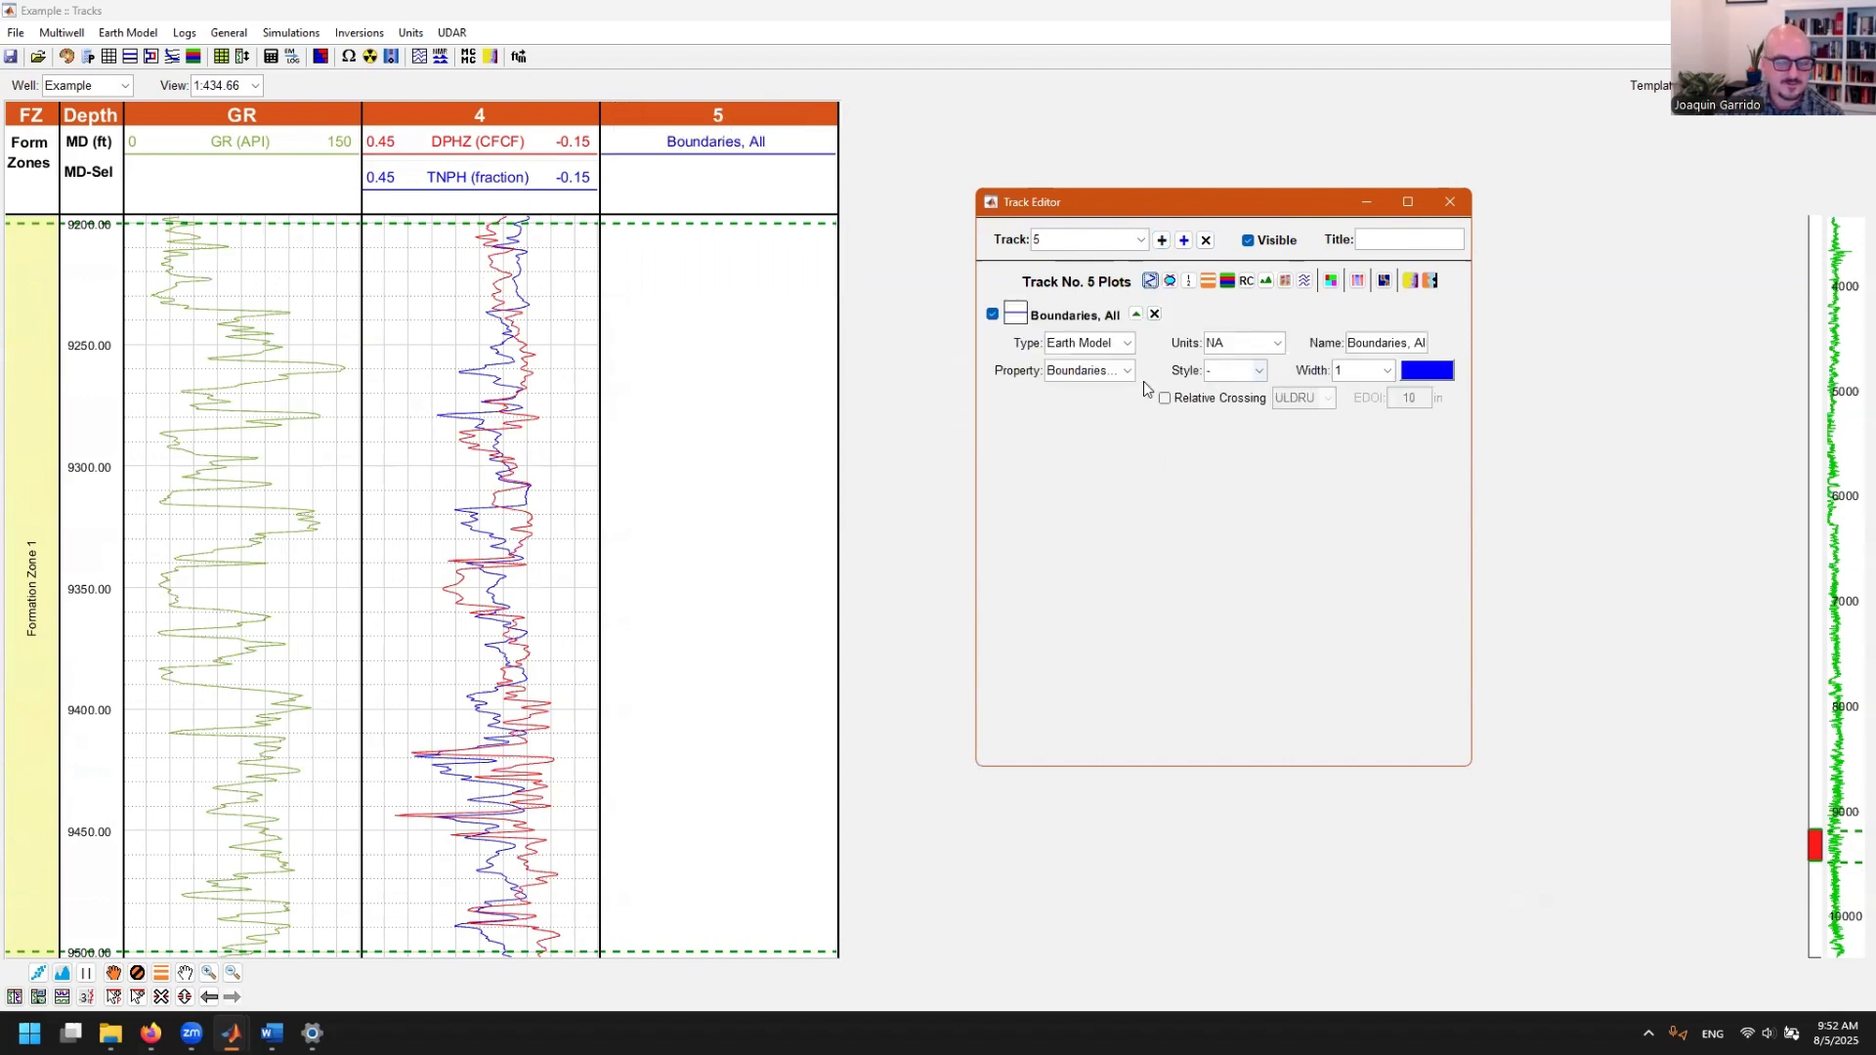
click(1126, 348)
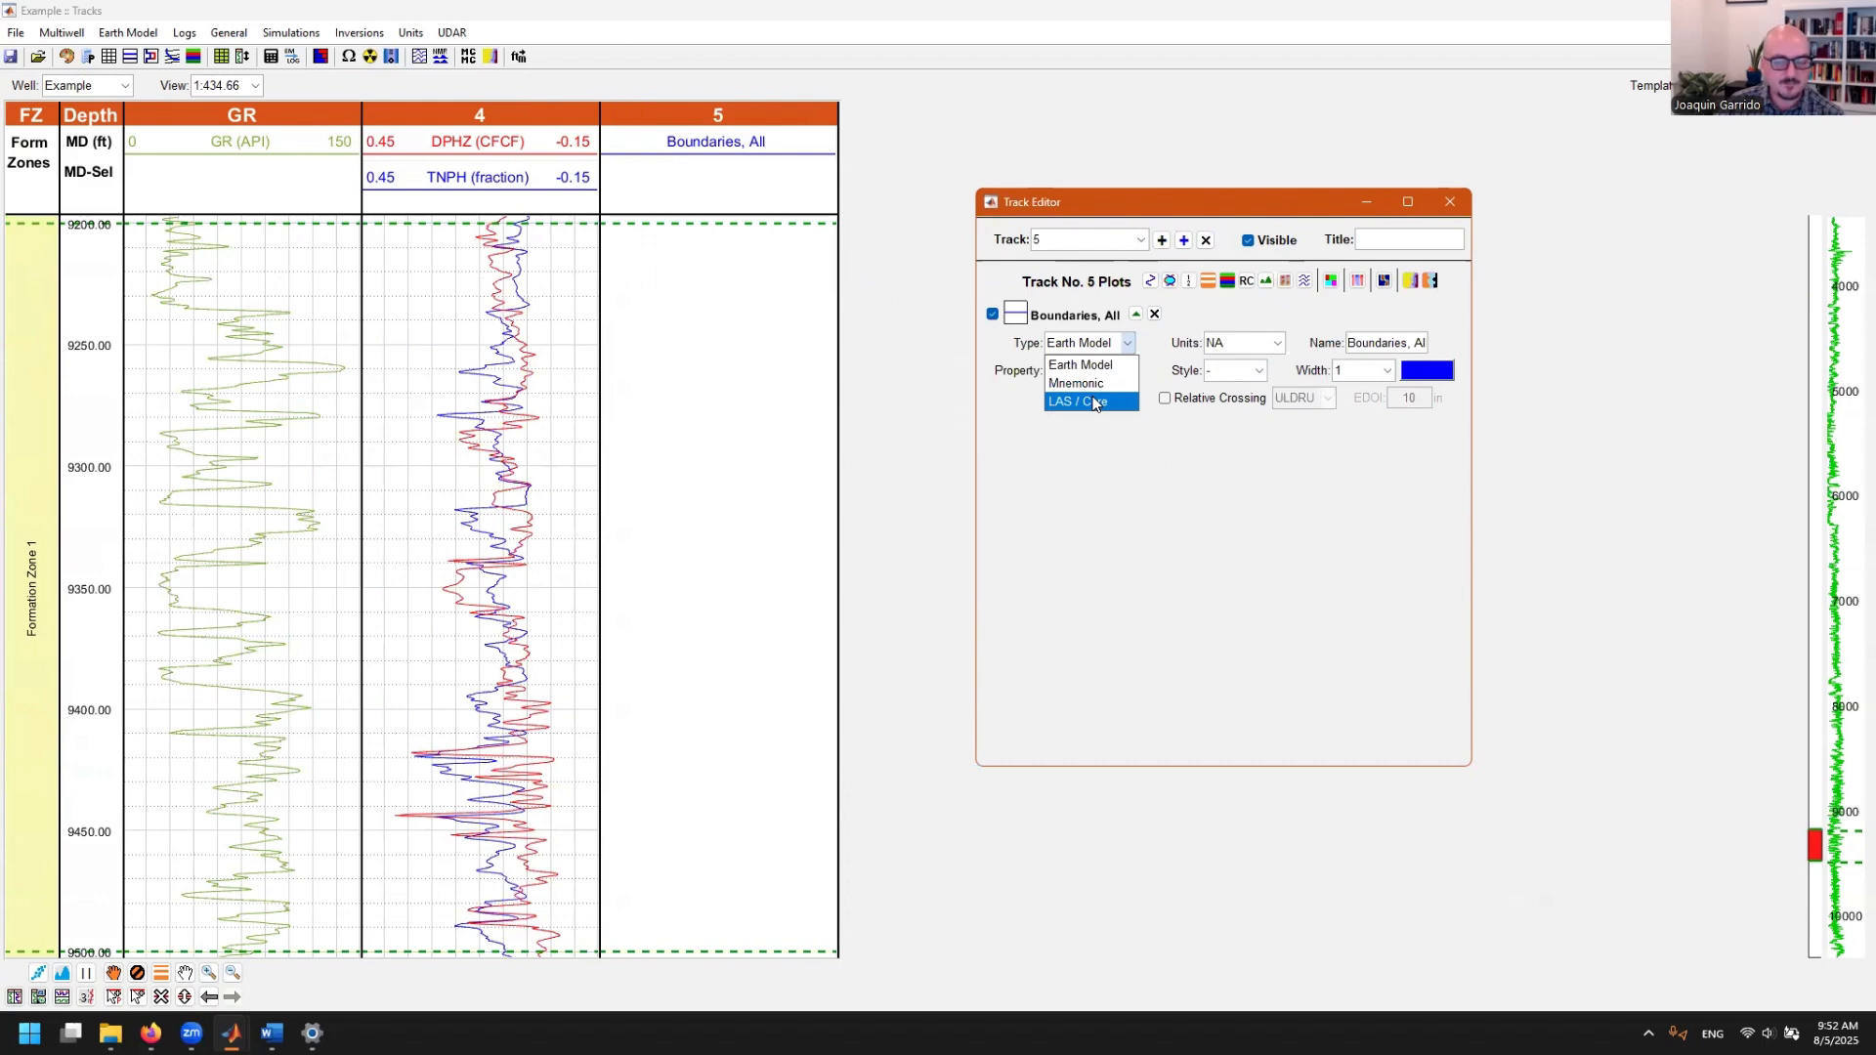
click(1085, 383)
click(1112, 369)
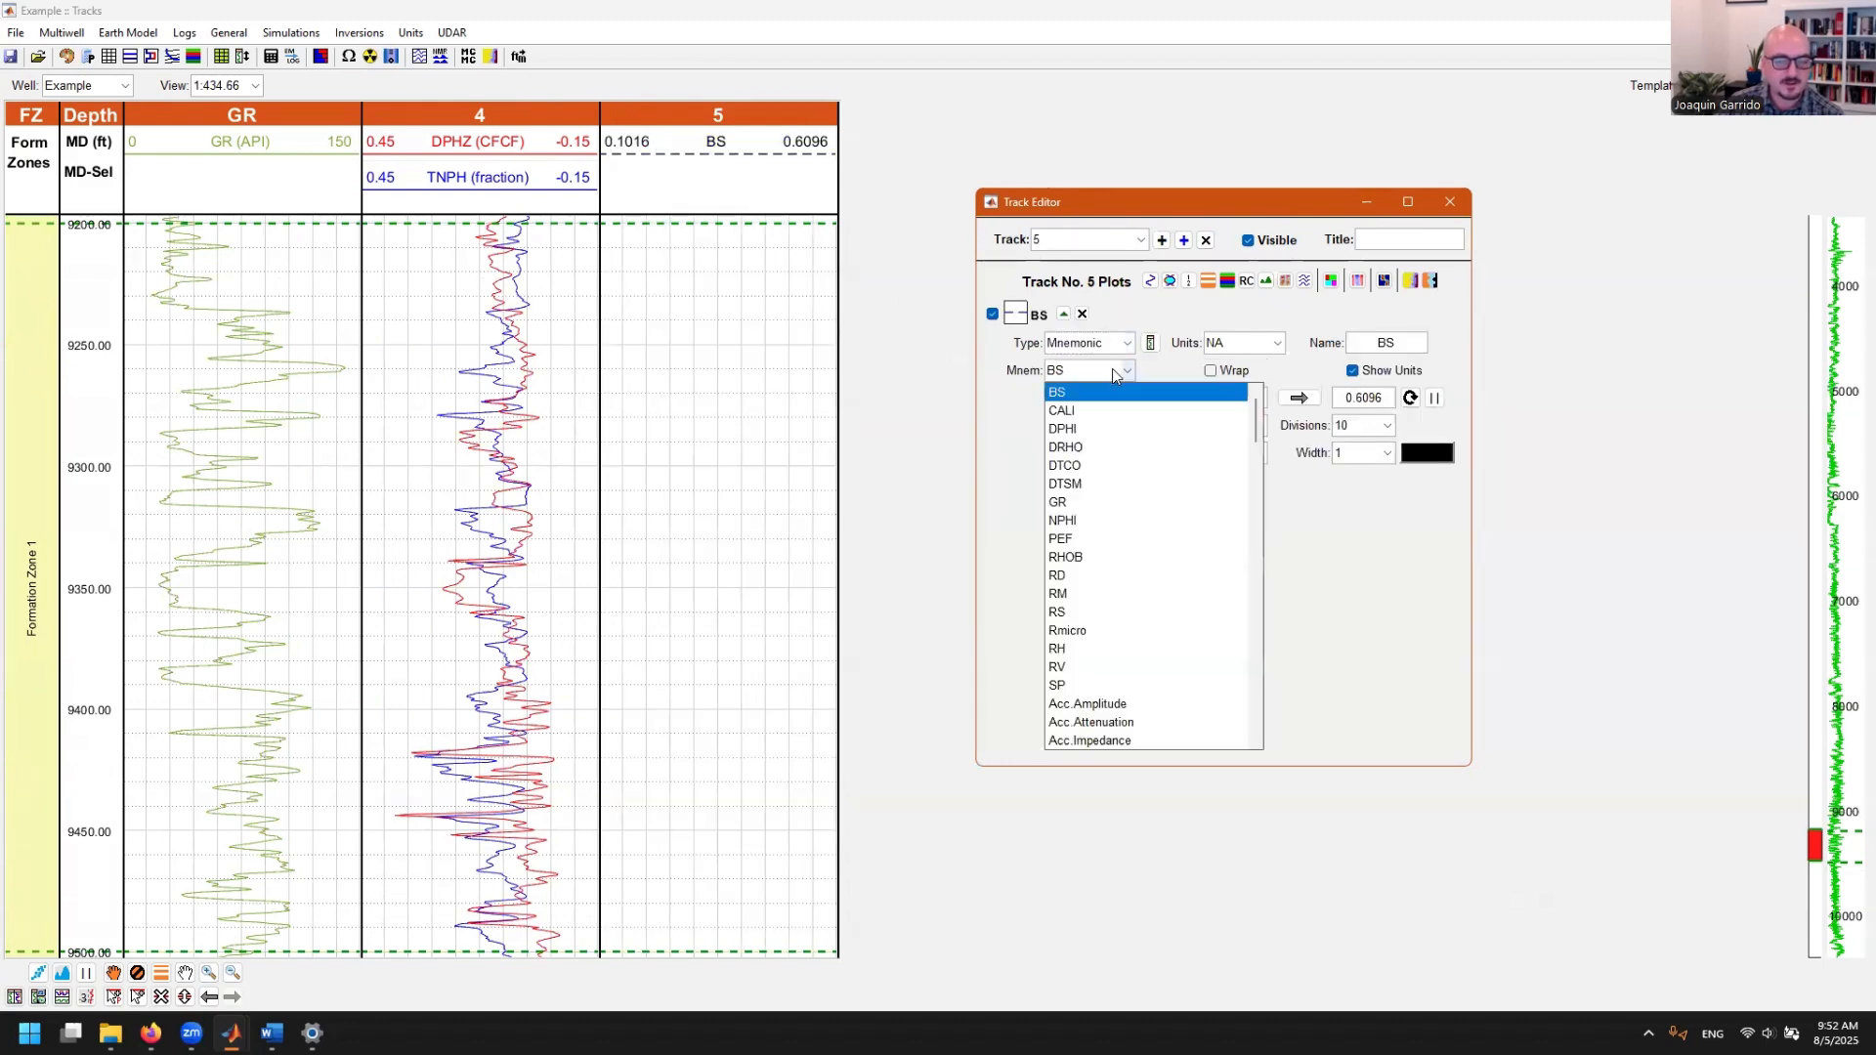
click(1084, 613)
- Add two more curve plots to track 5, using the RM and RD mnemonics
click(1150, 280)
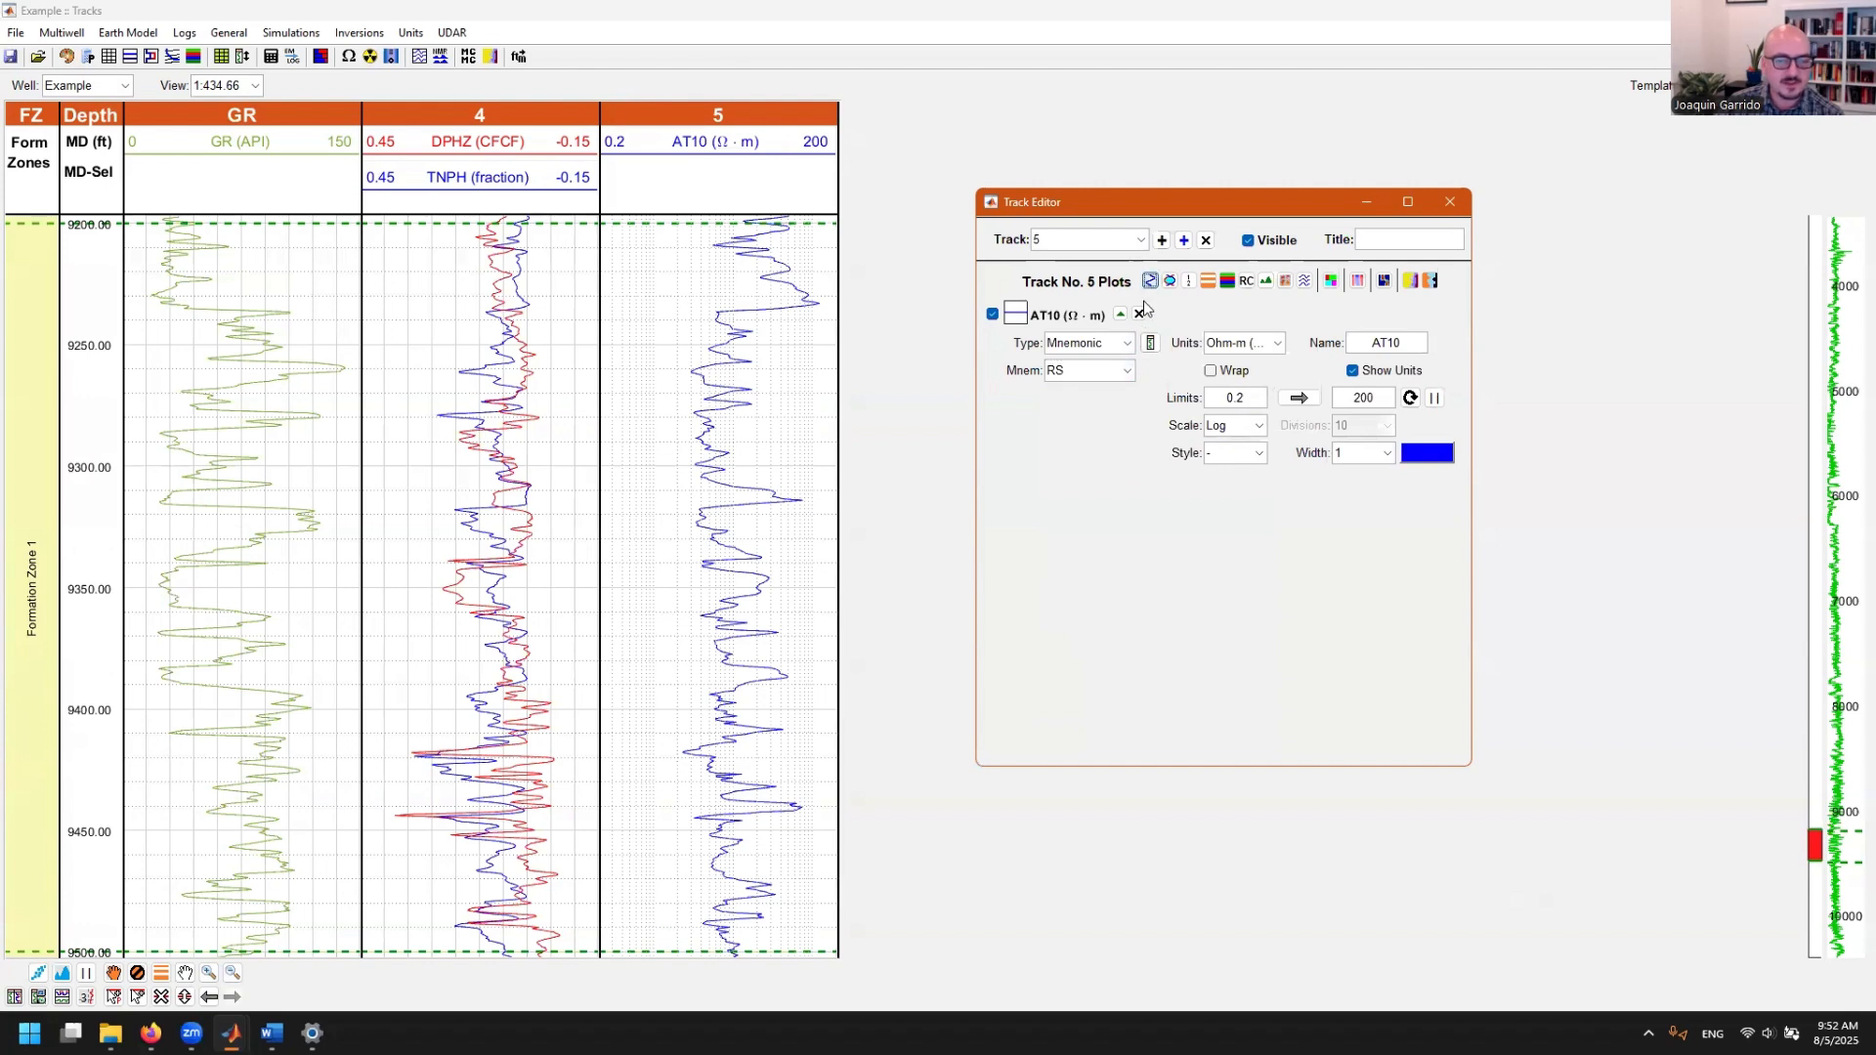
click(1124, 407)
click(1070, 625)
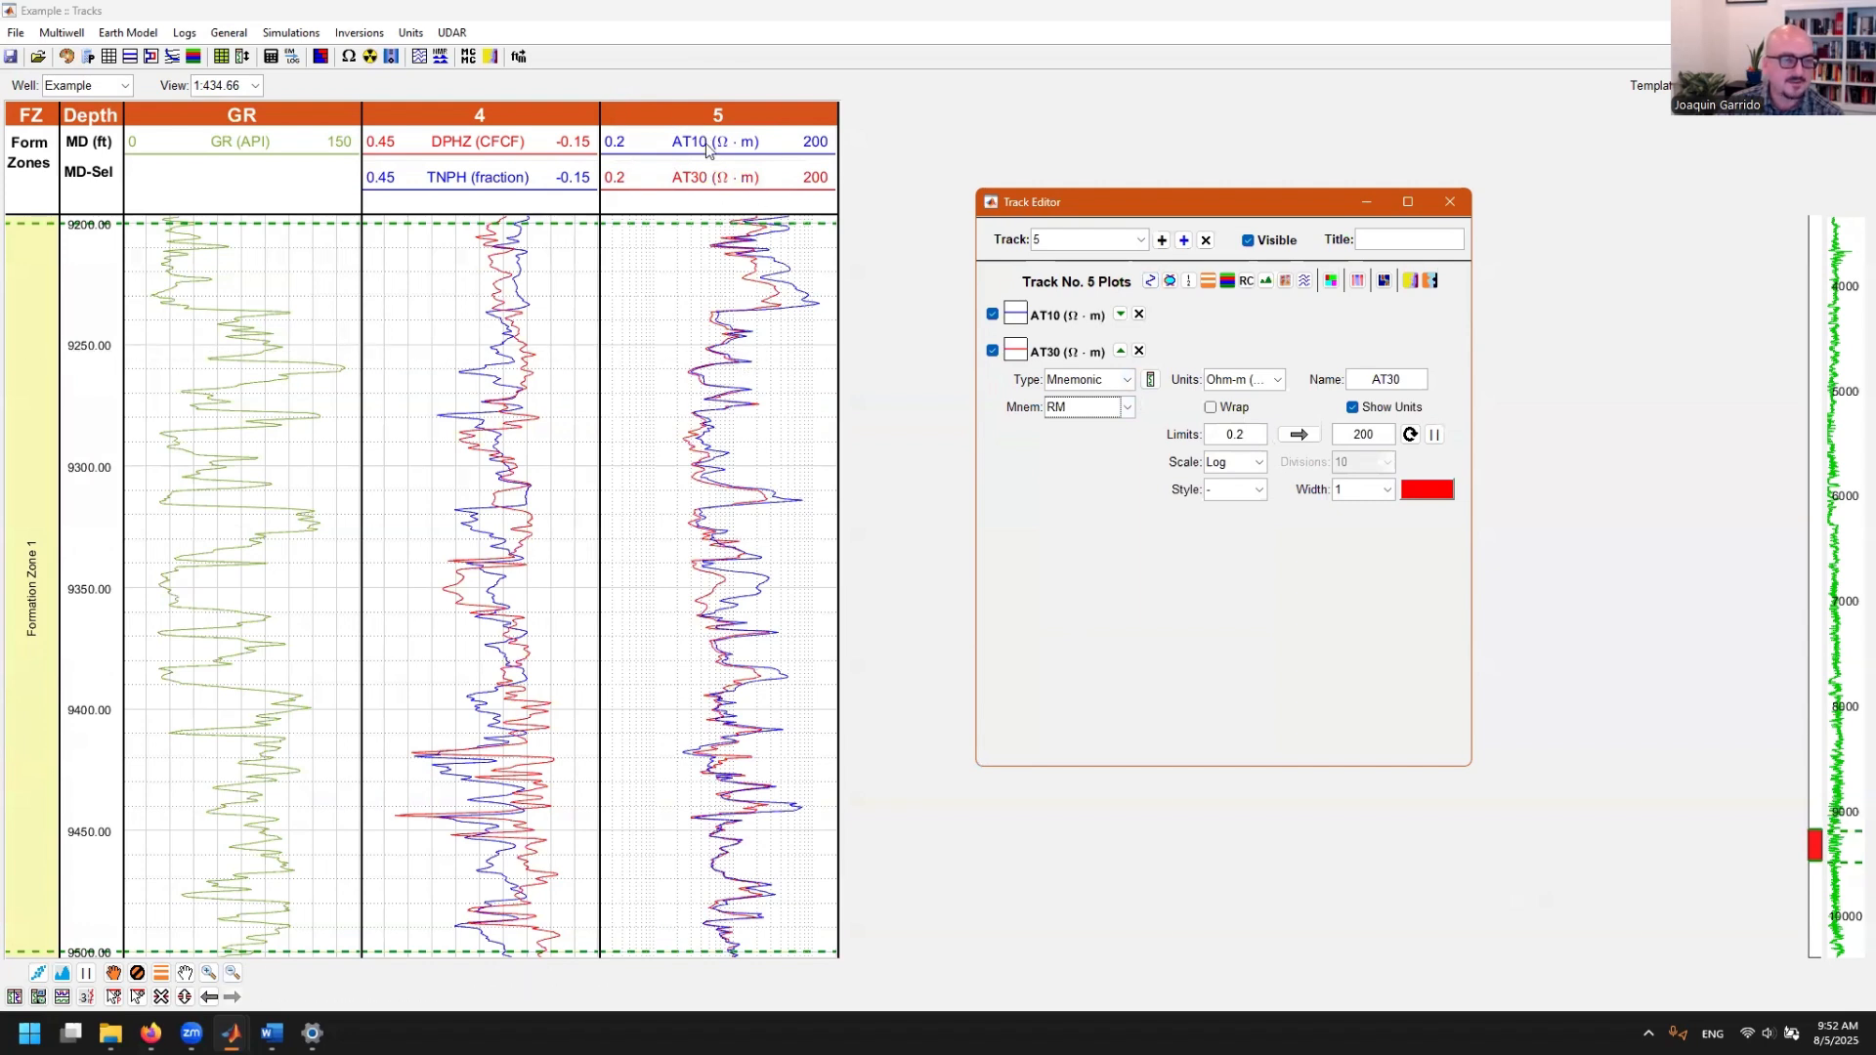
click(1150, 282)
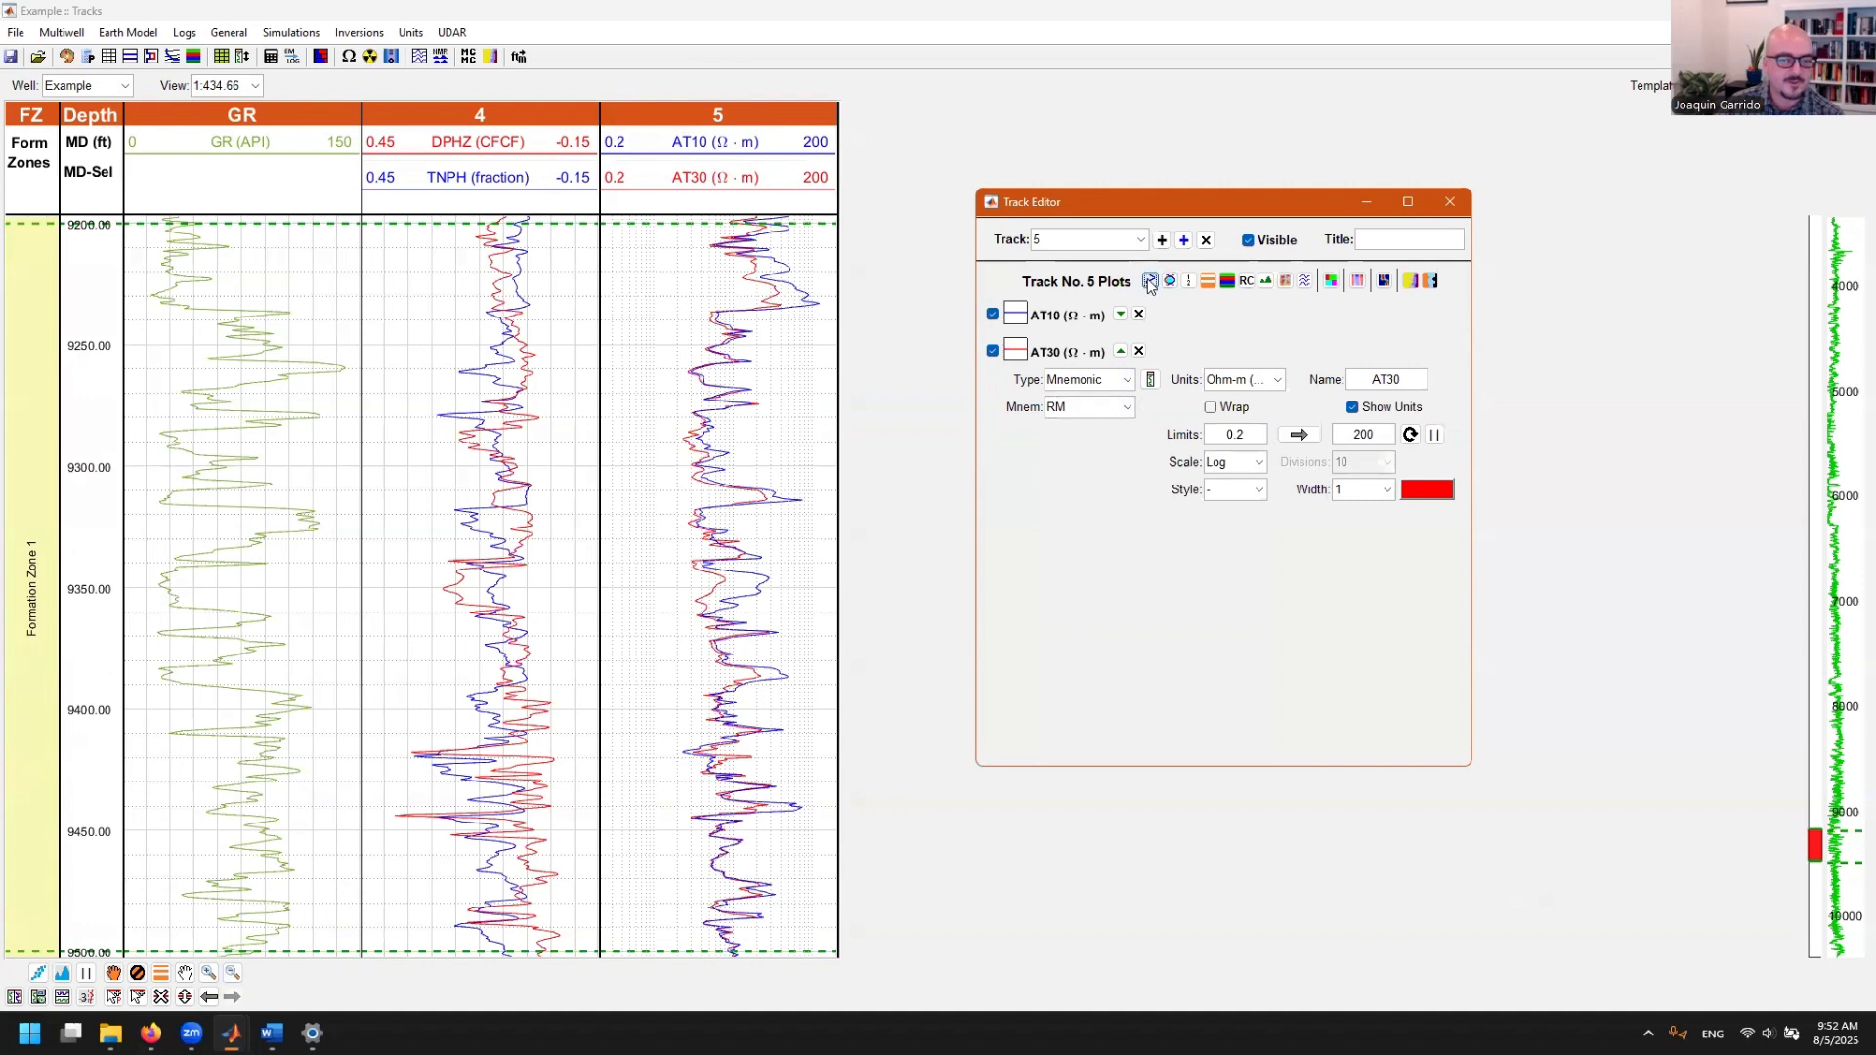
click(1124, 444)
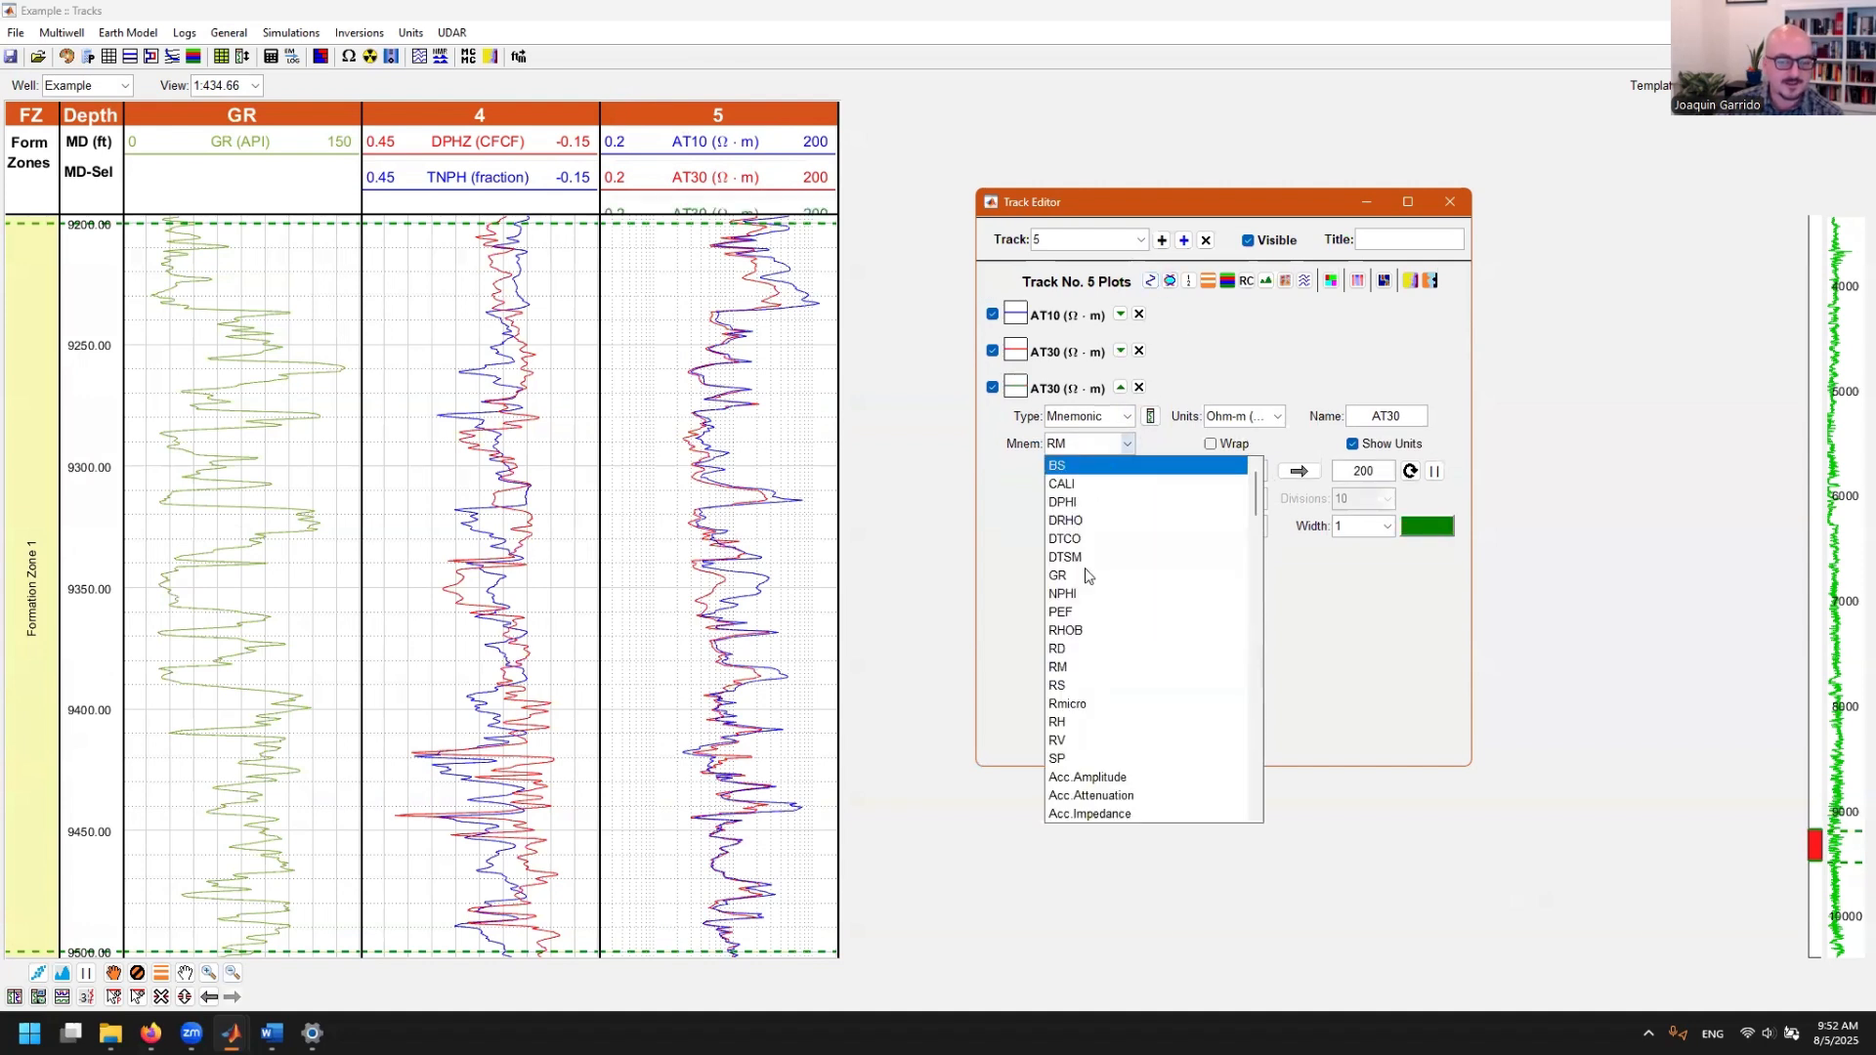
click(1075, 649)
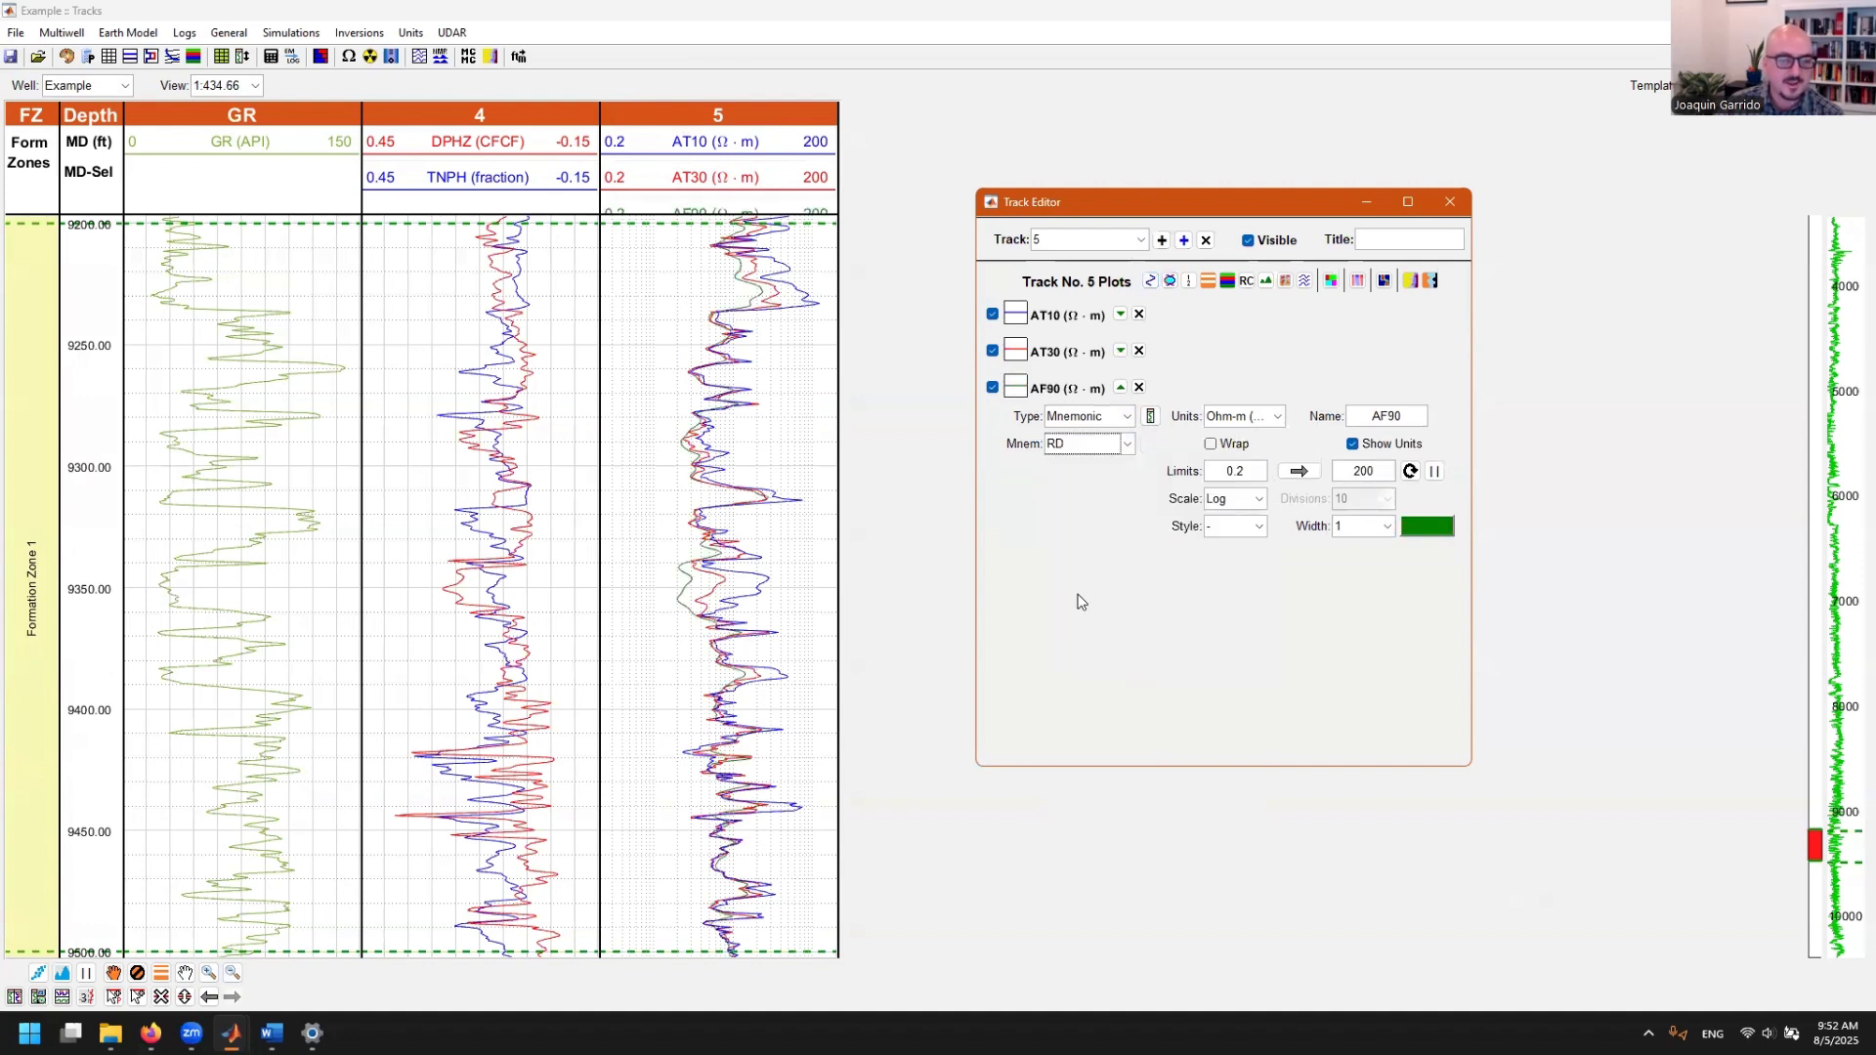
- Try adding a fourth plot of type LAS / Core to track 5 and browse its available curves
click(1151, 283)
click(1125, 454)
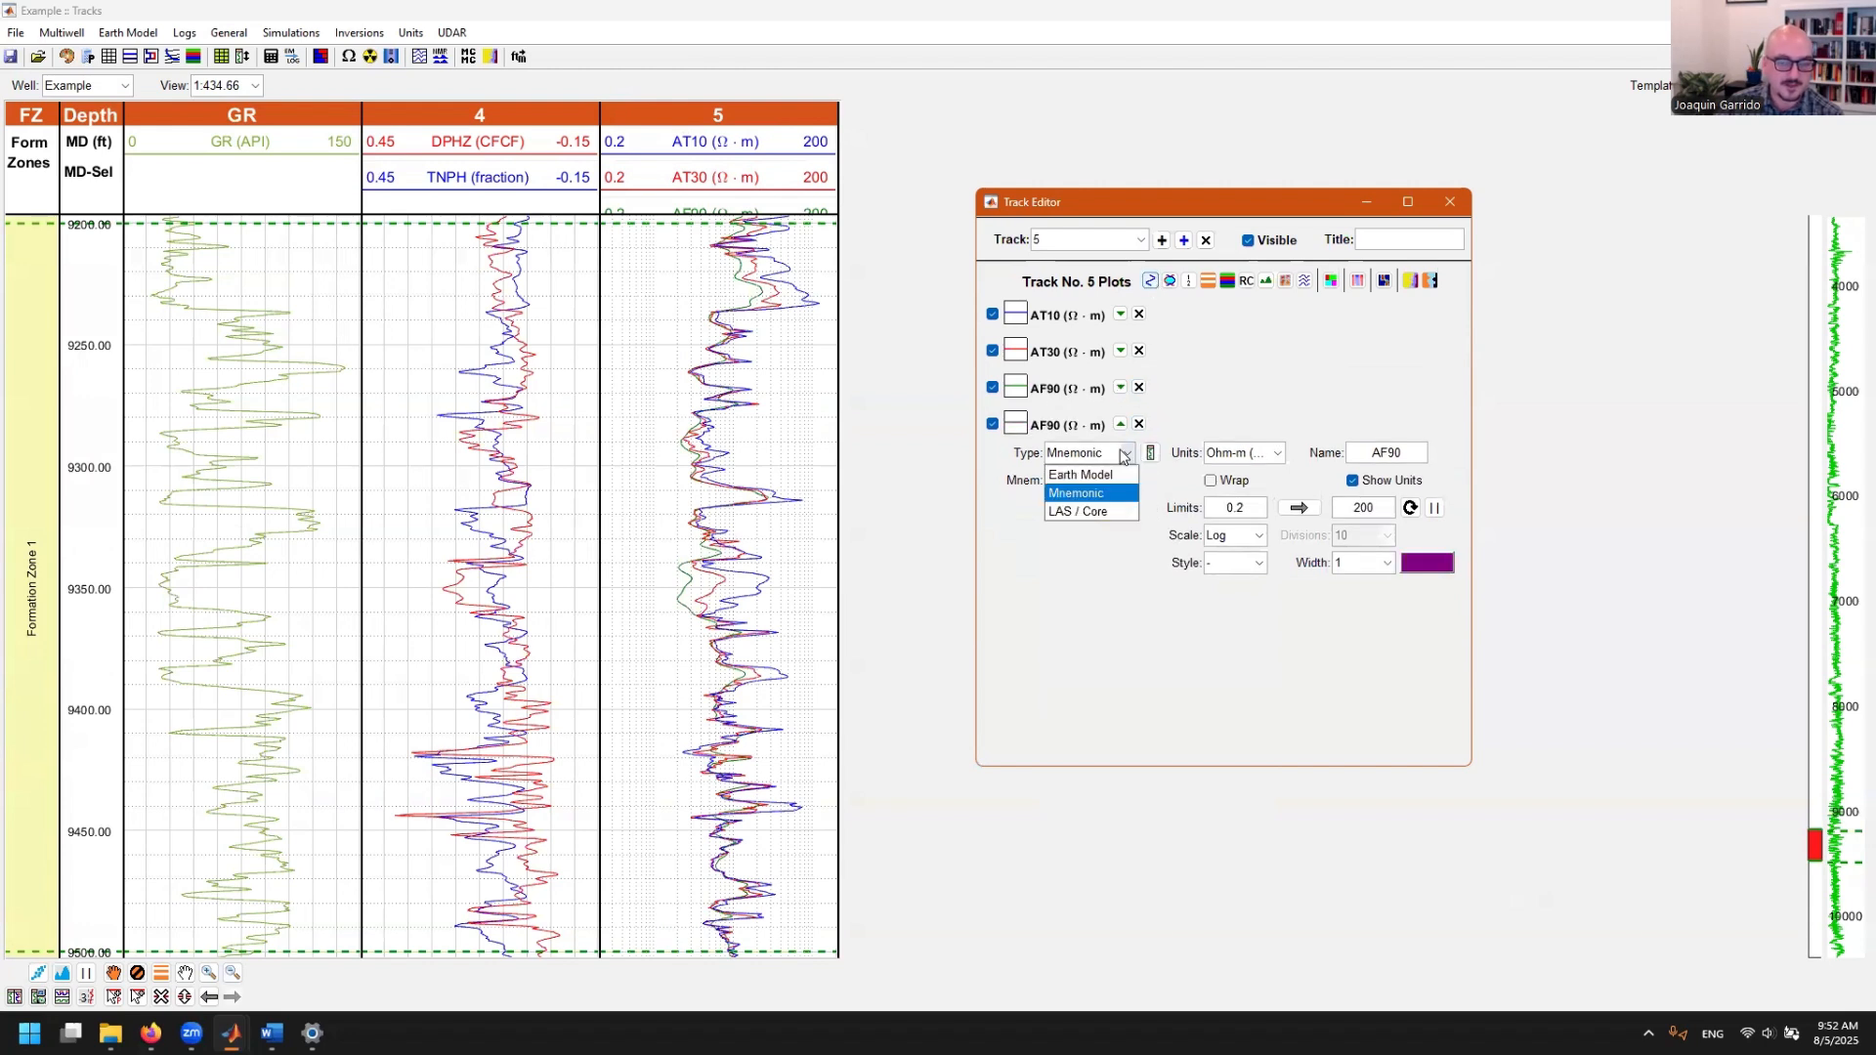
click(1080, 512)
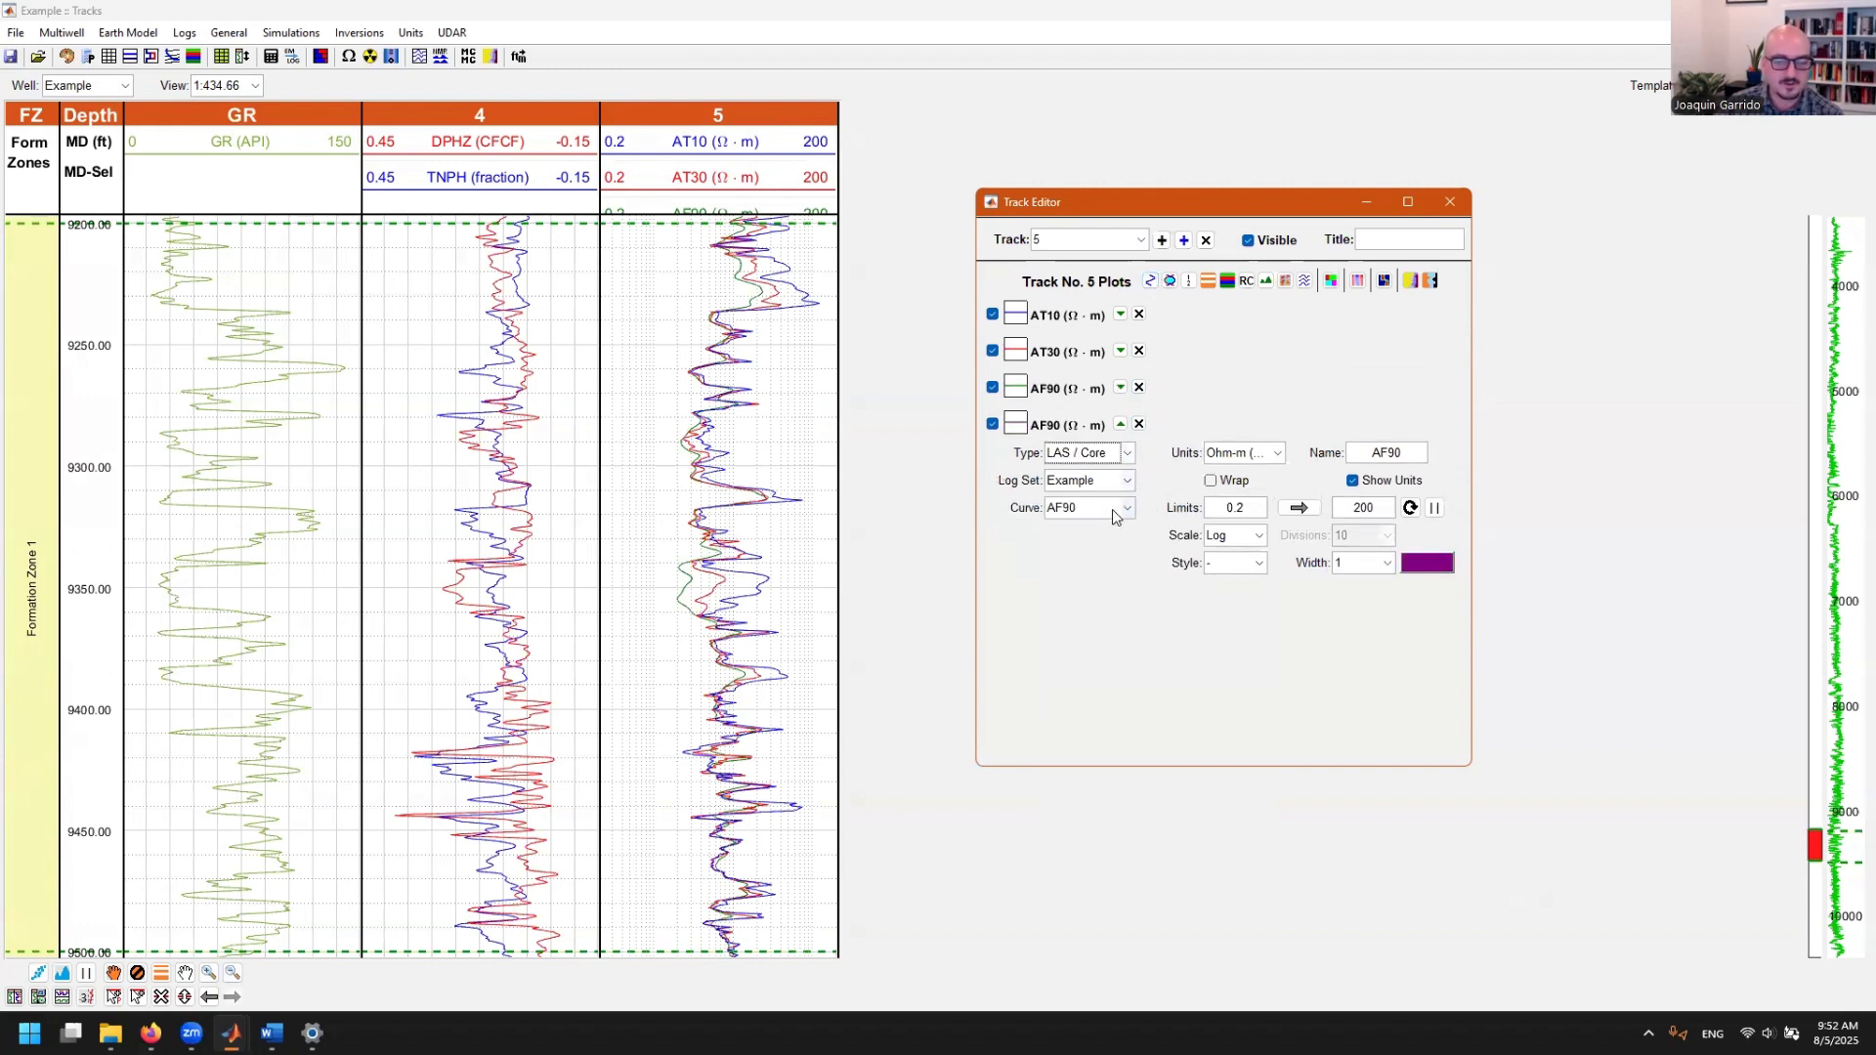
click(1126, 507)
scroll(1098, 576, up, 1)
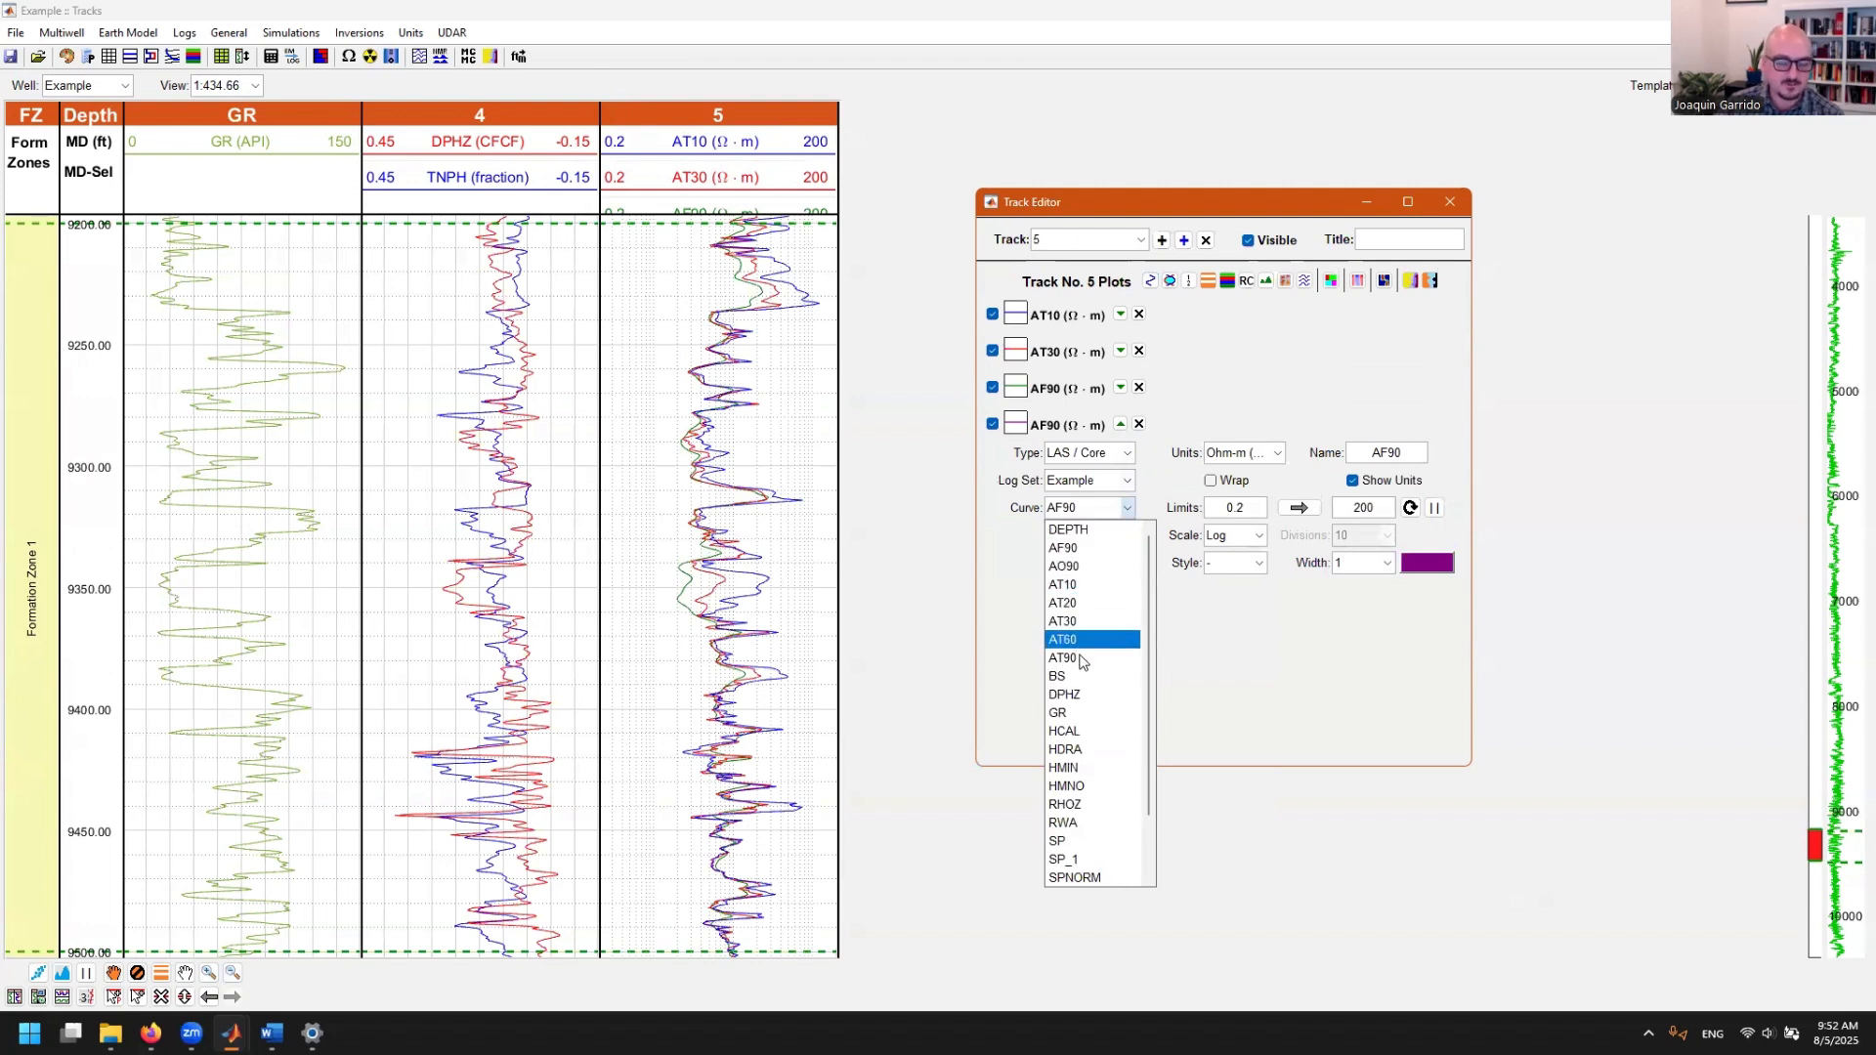
click(1236, 630)
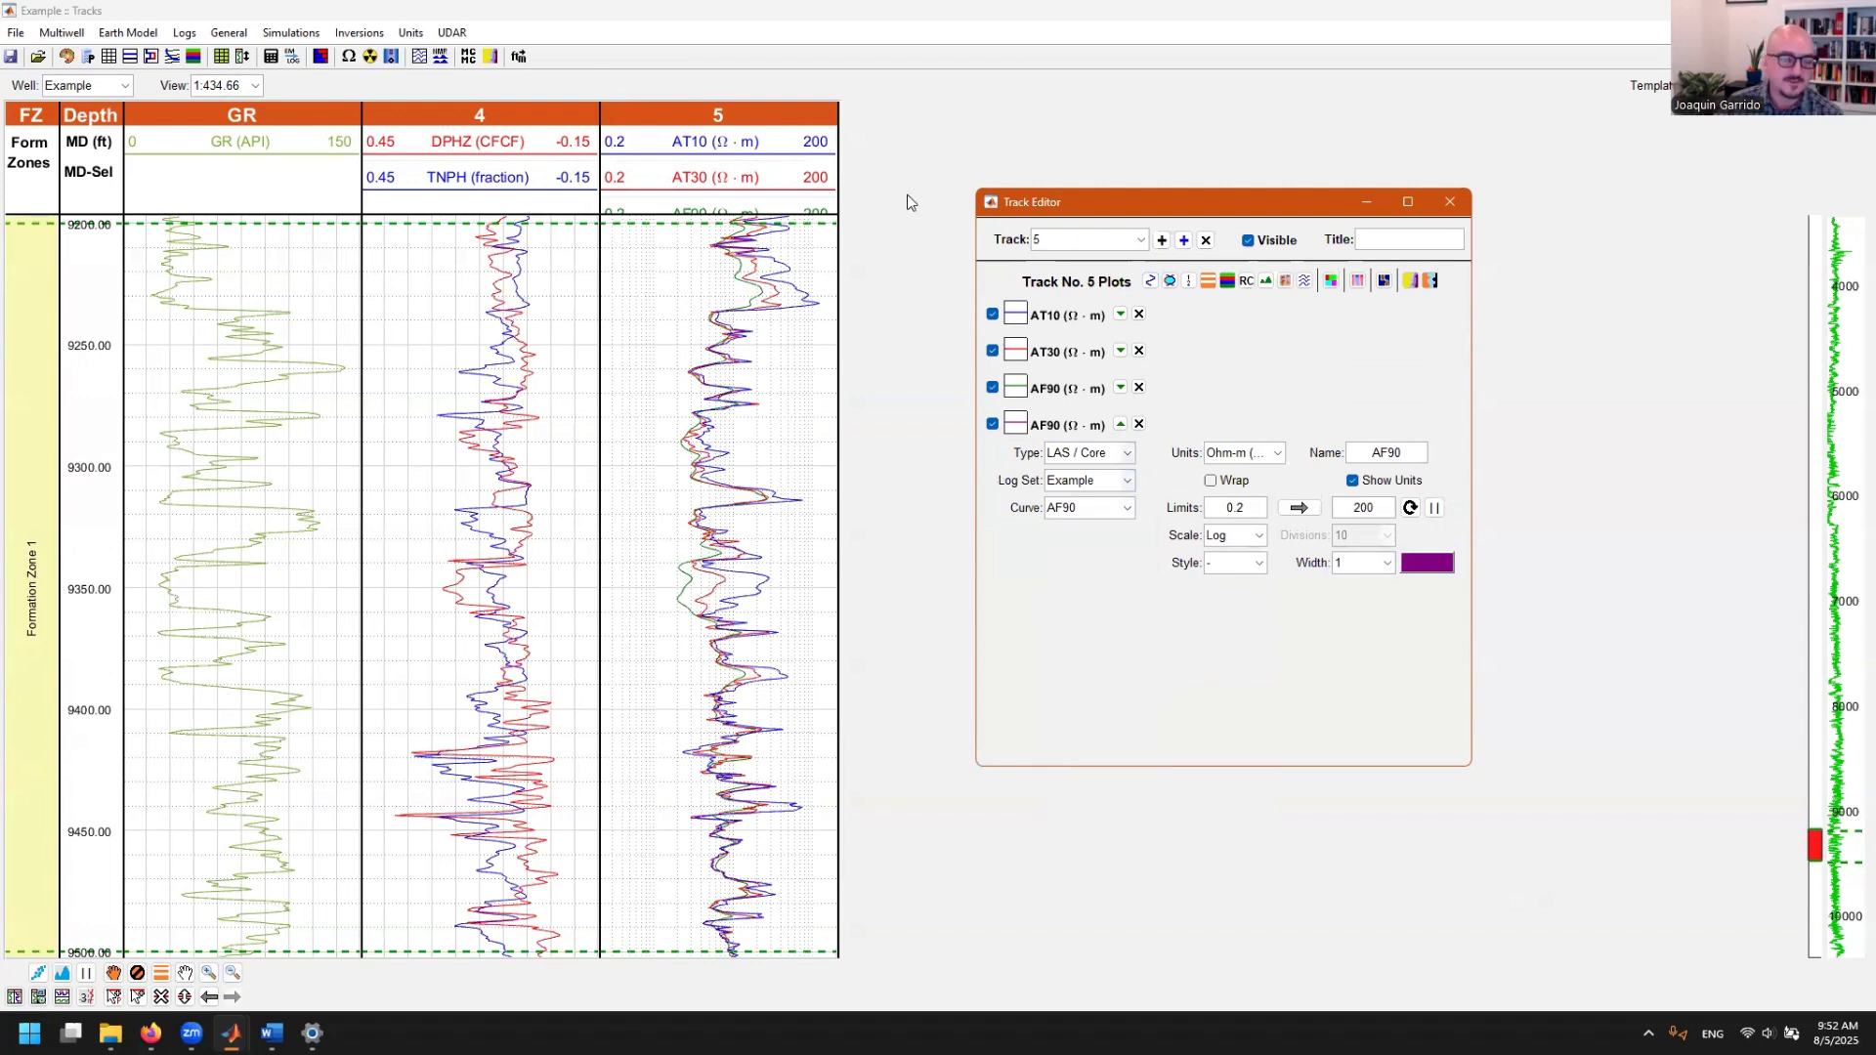
- Enlarge the track header area to fit three curves, and delete the extra fourth plot from track 5
click(673, 219)
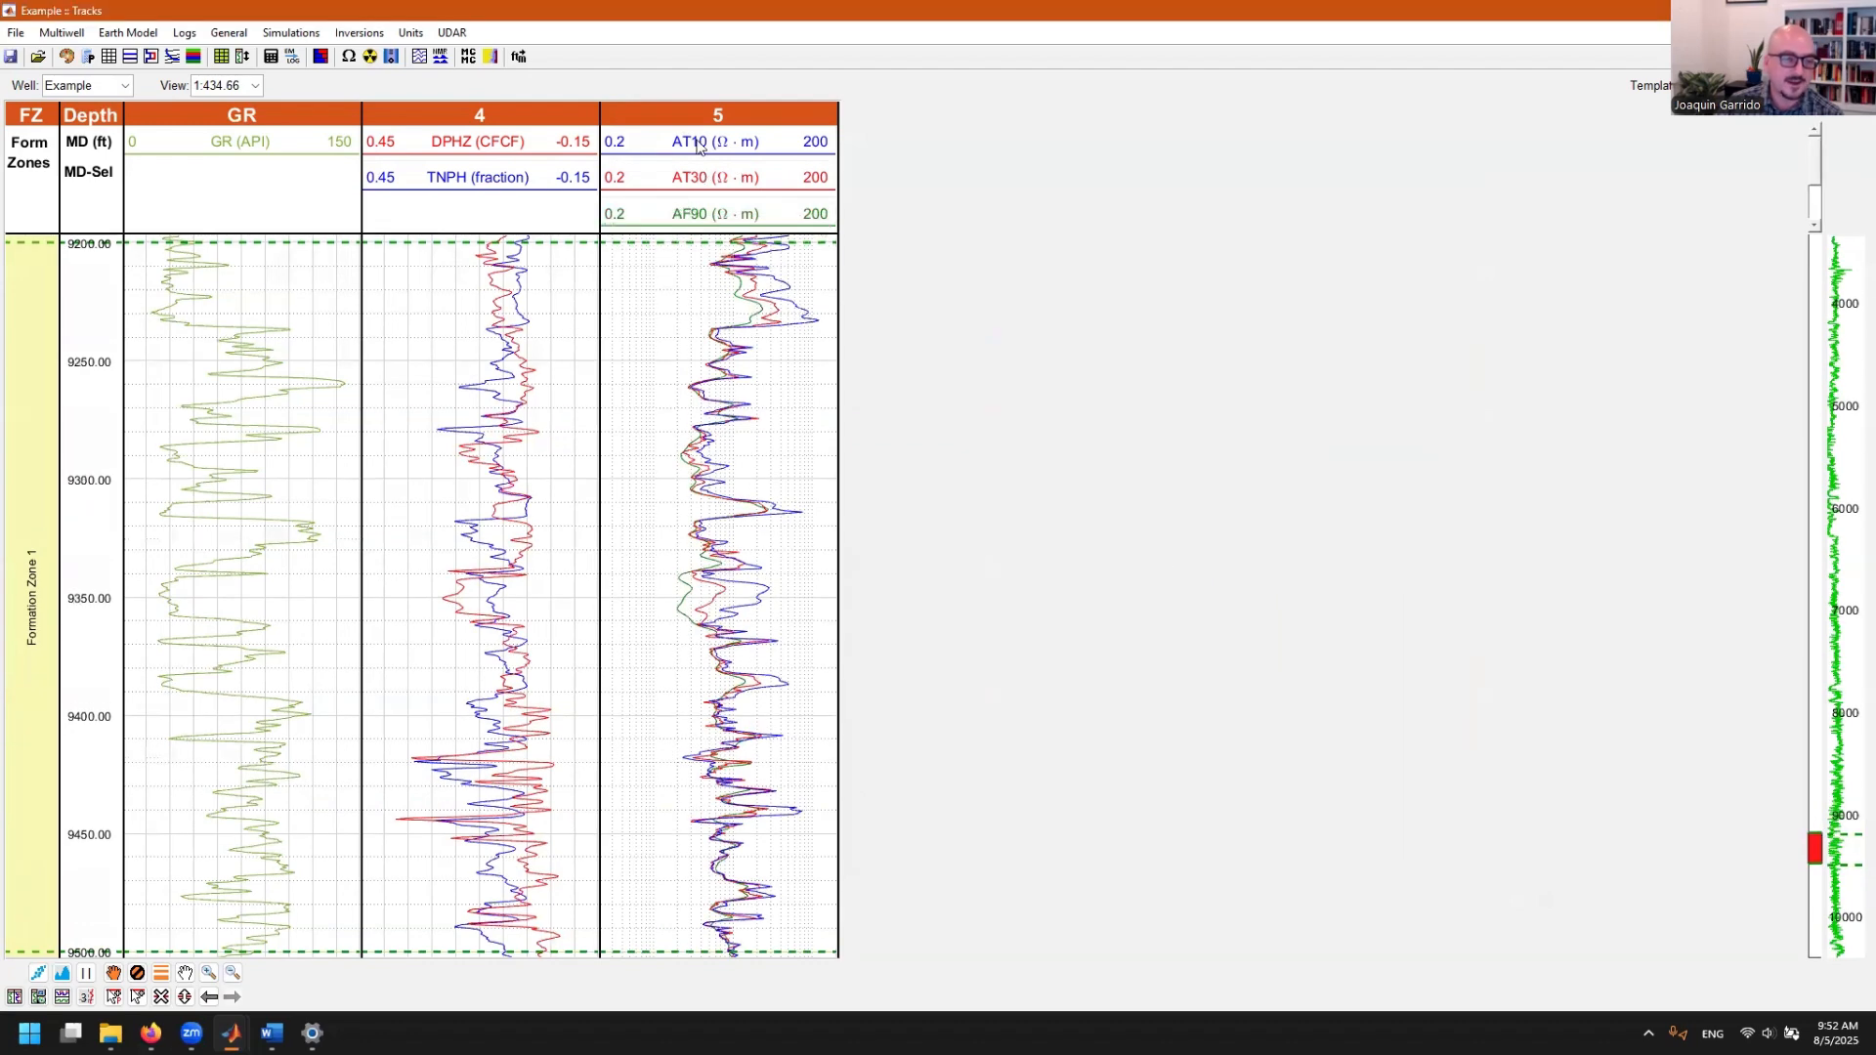
double_click(728, 318)
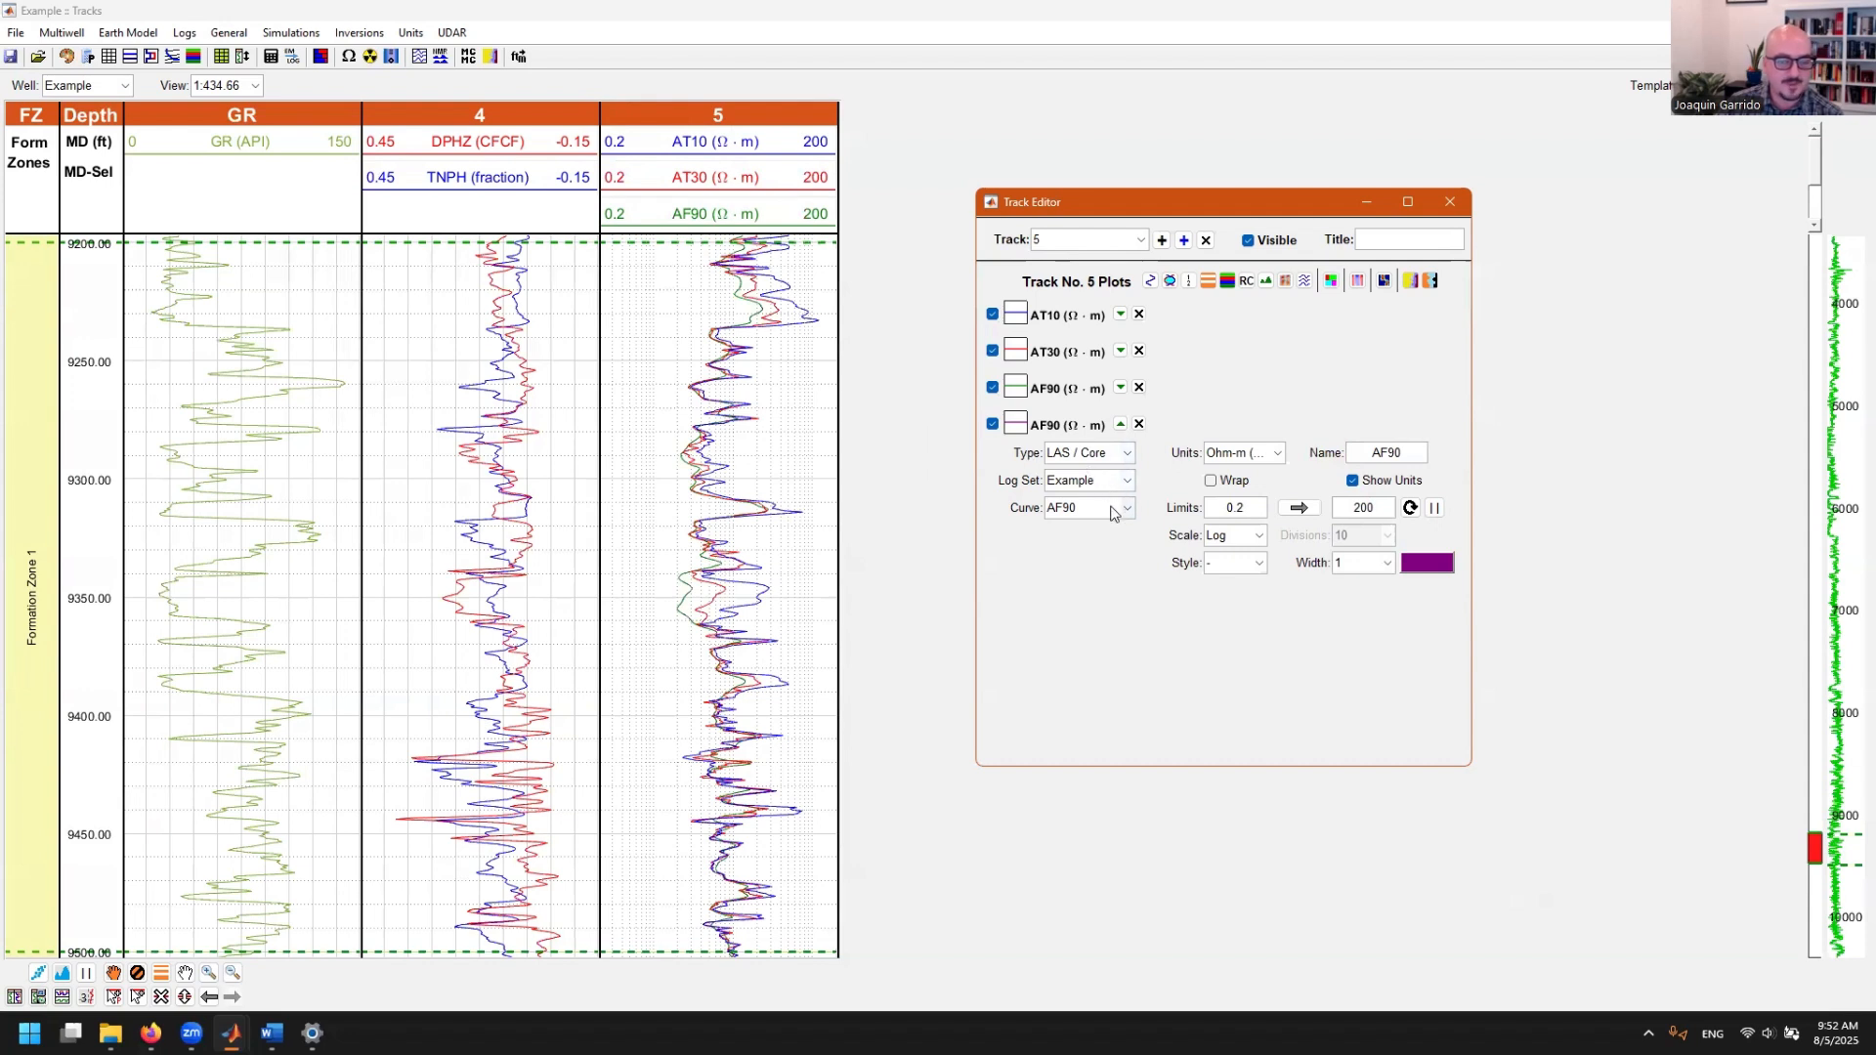
click(1138, 425)
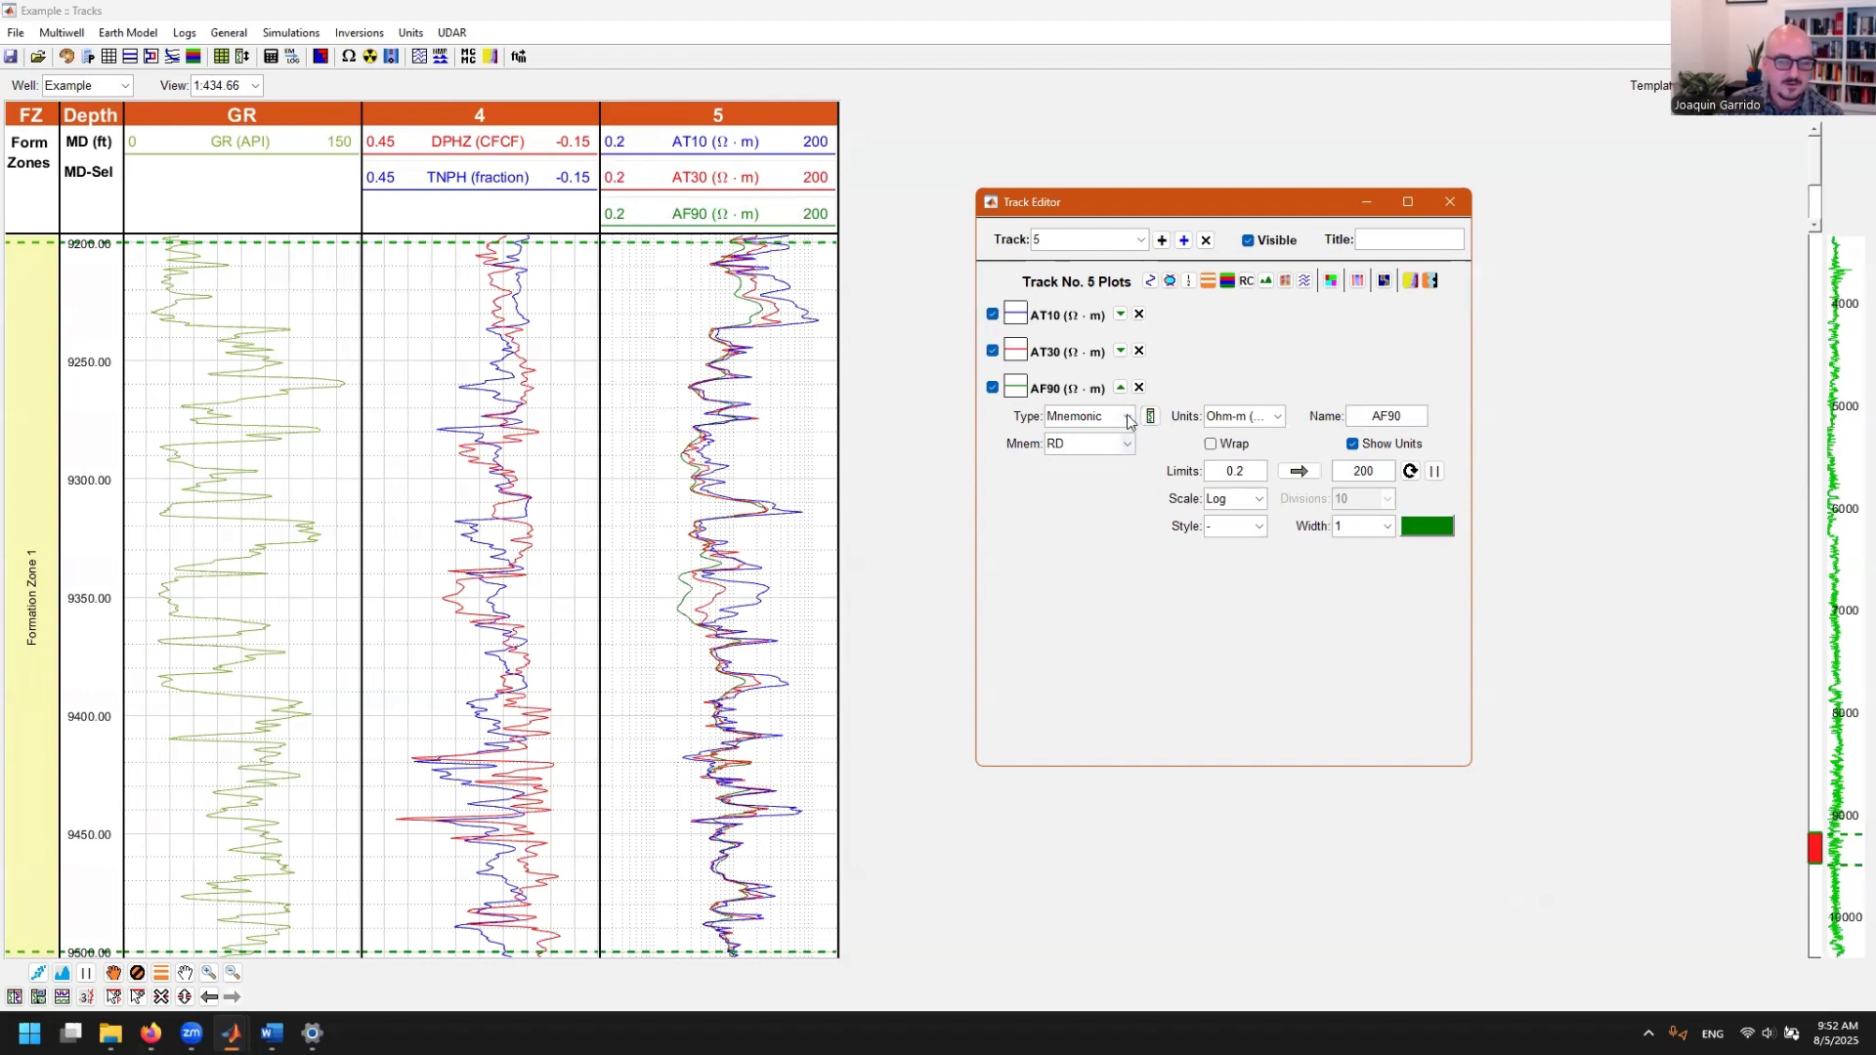
- Change track 5's third plot to type LAS / Core with the AT90 curve
click(1127, 417)
click(1083, 475)
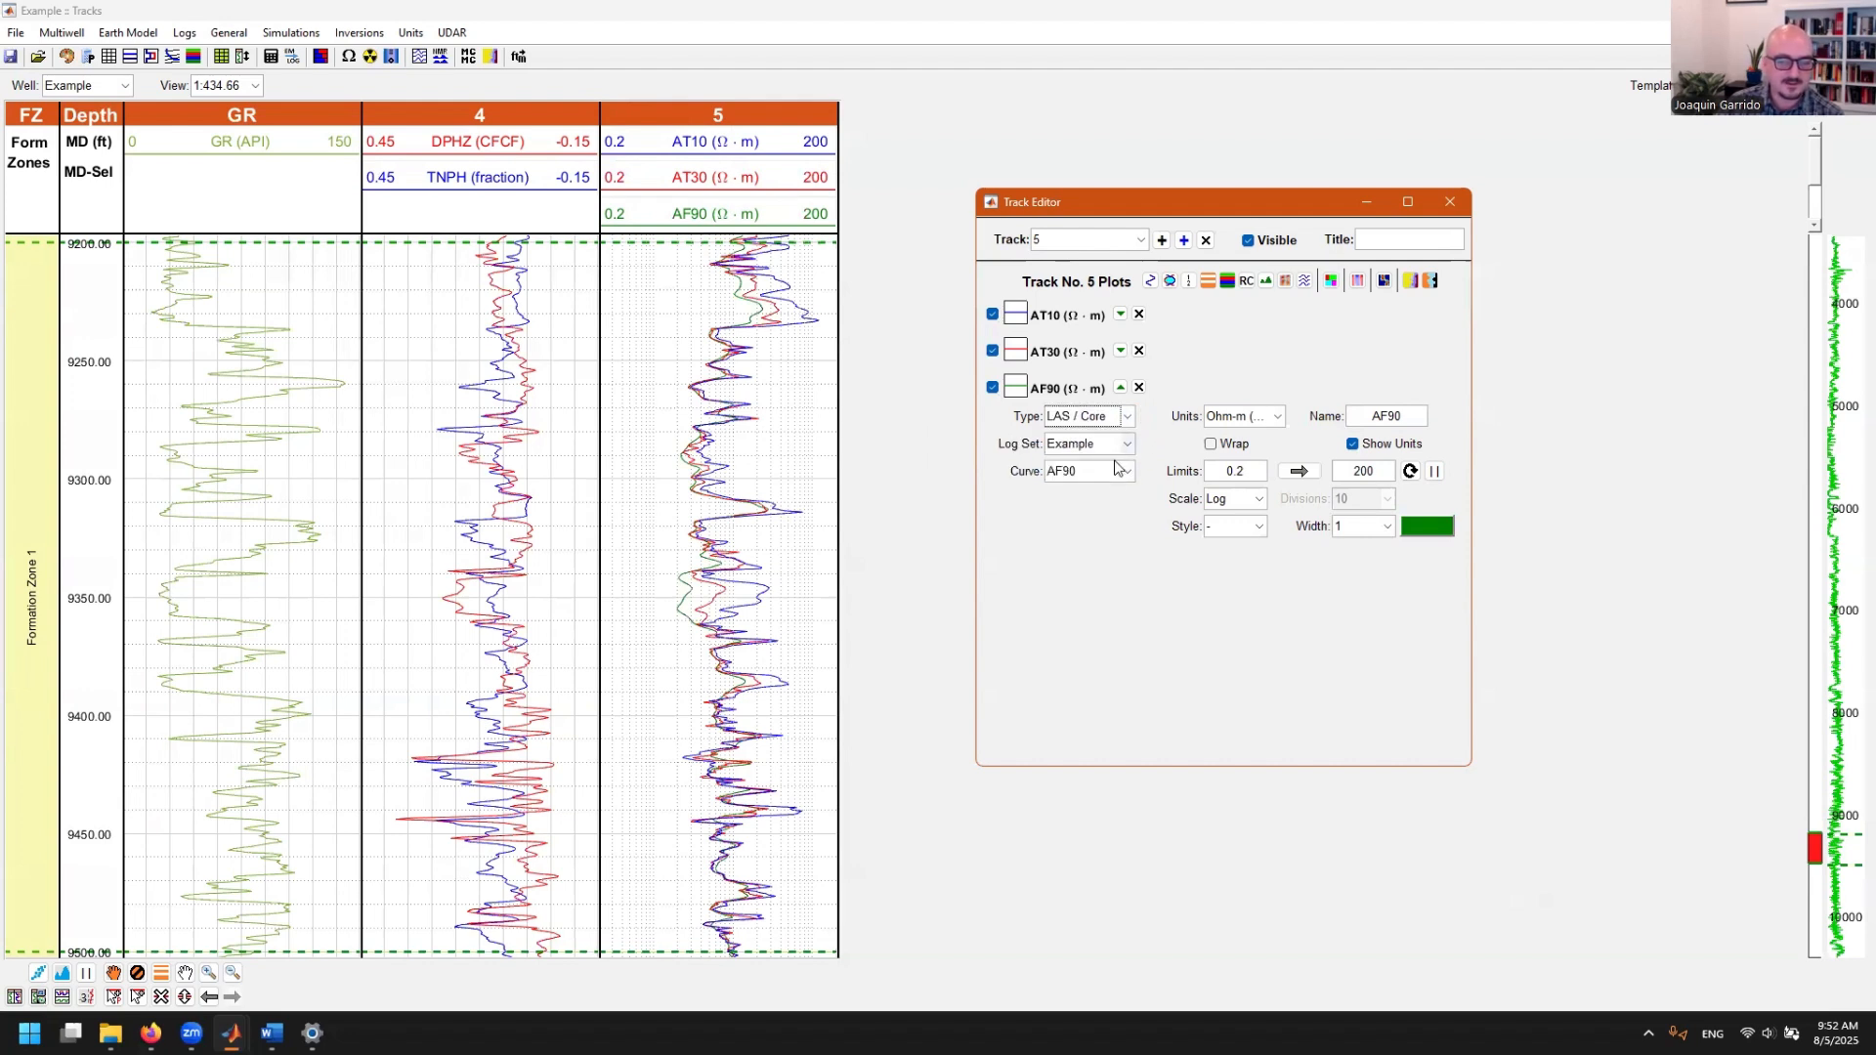
click(1115, 476)
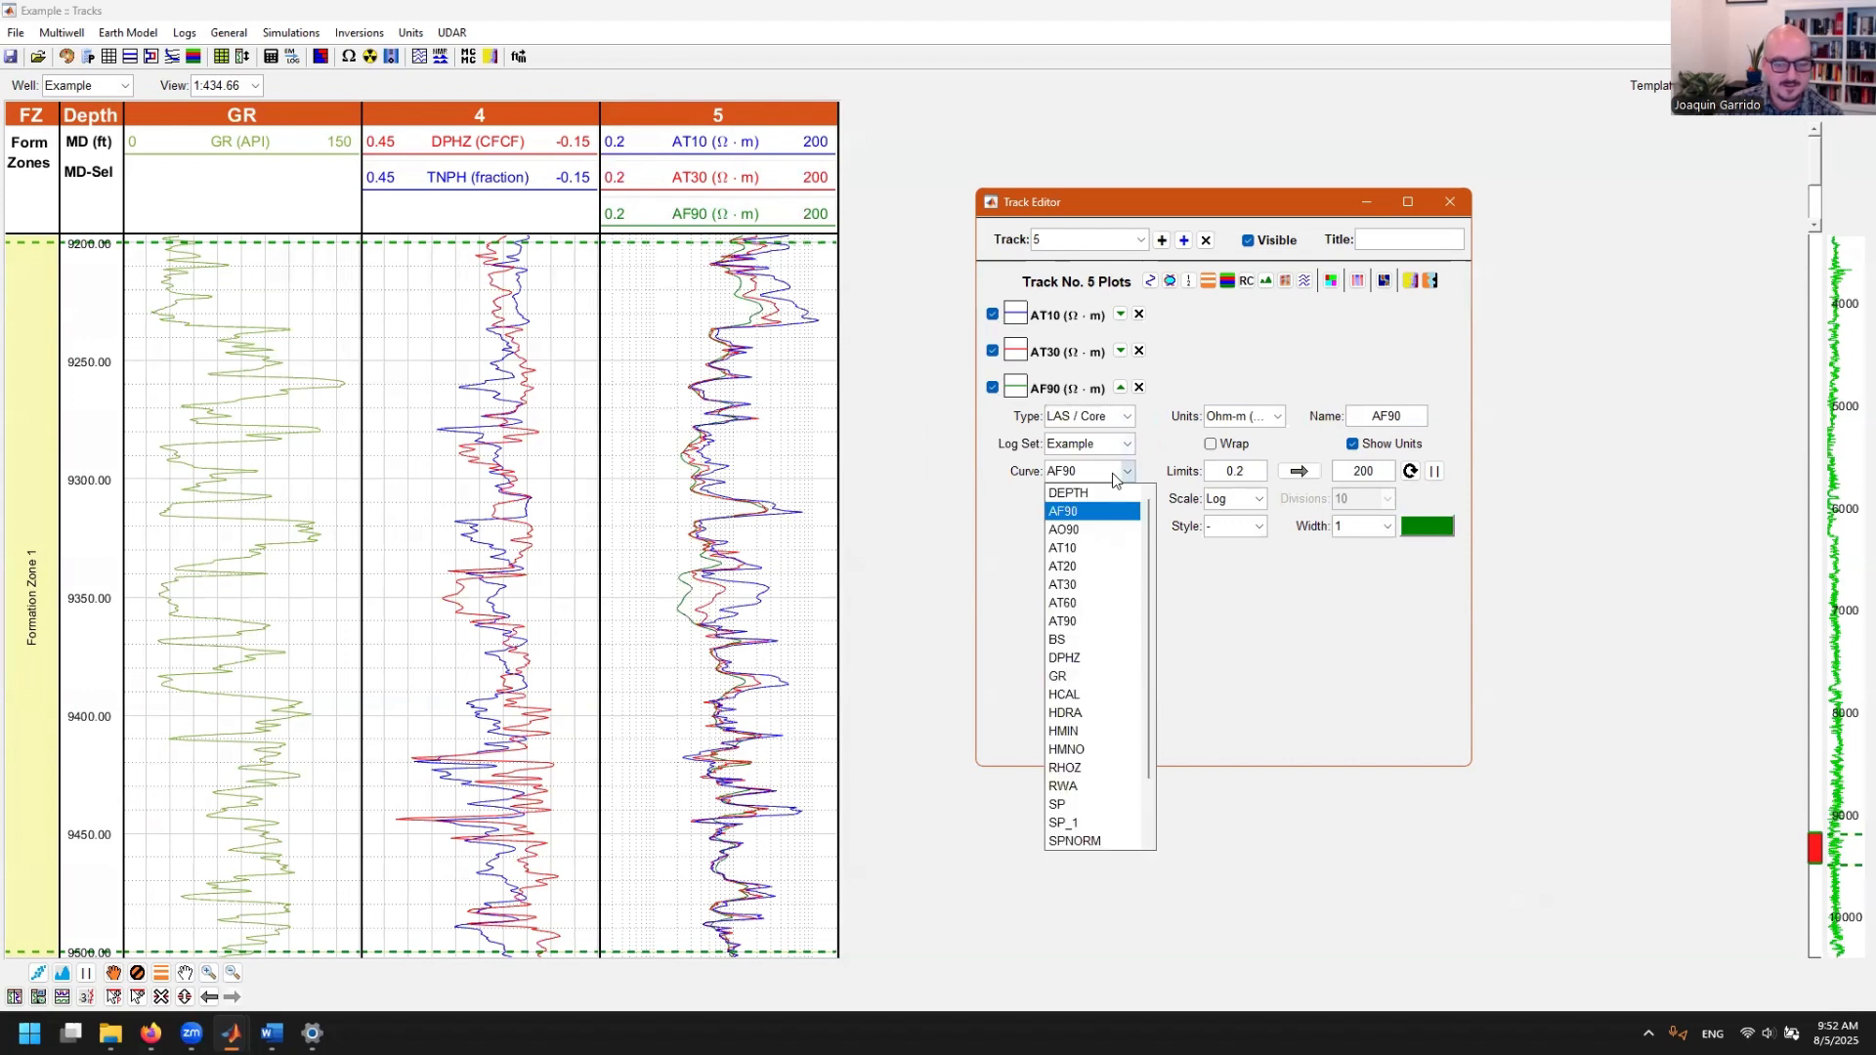
click(1093, 622)
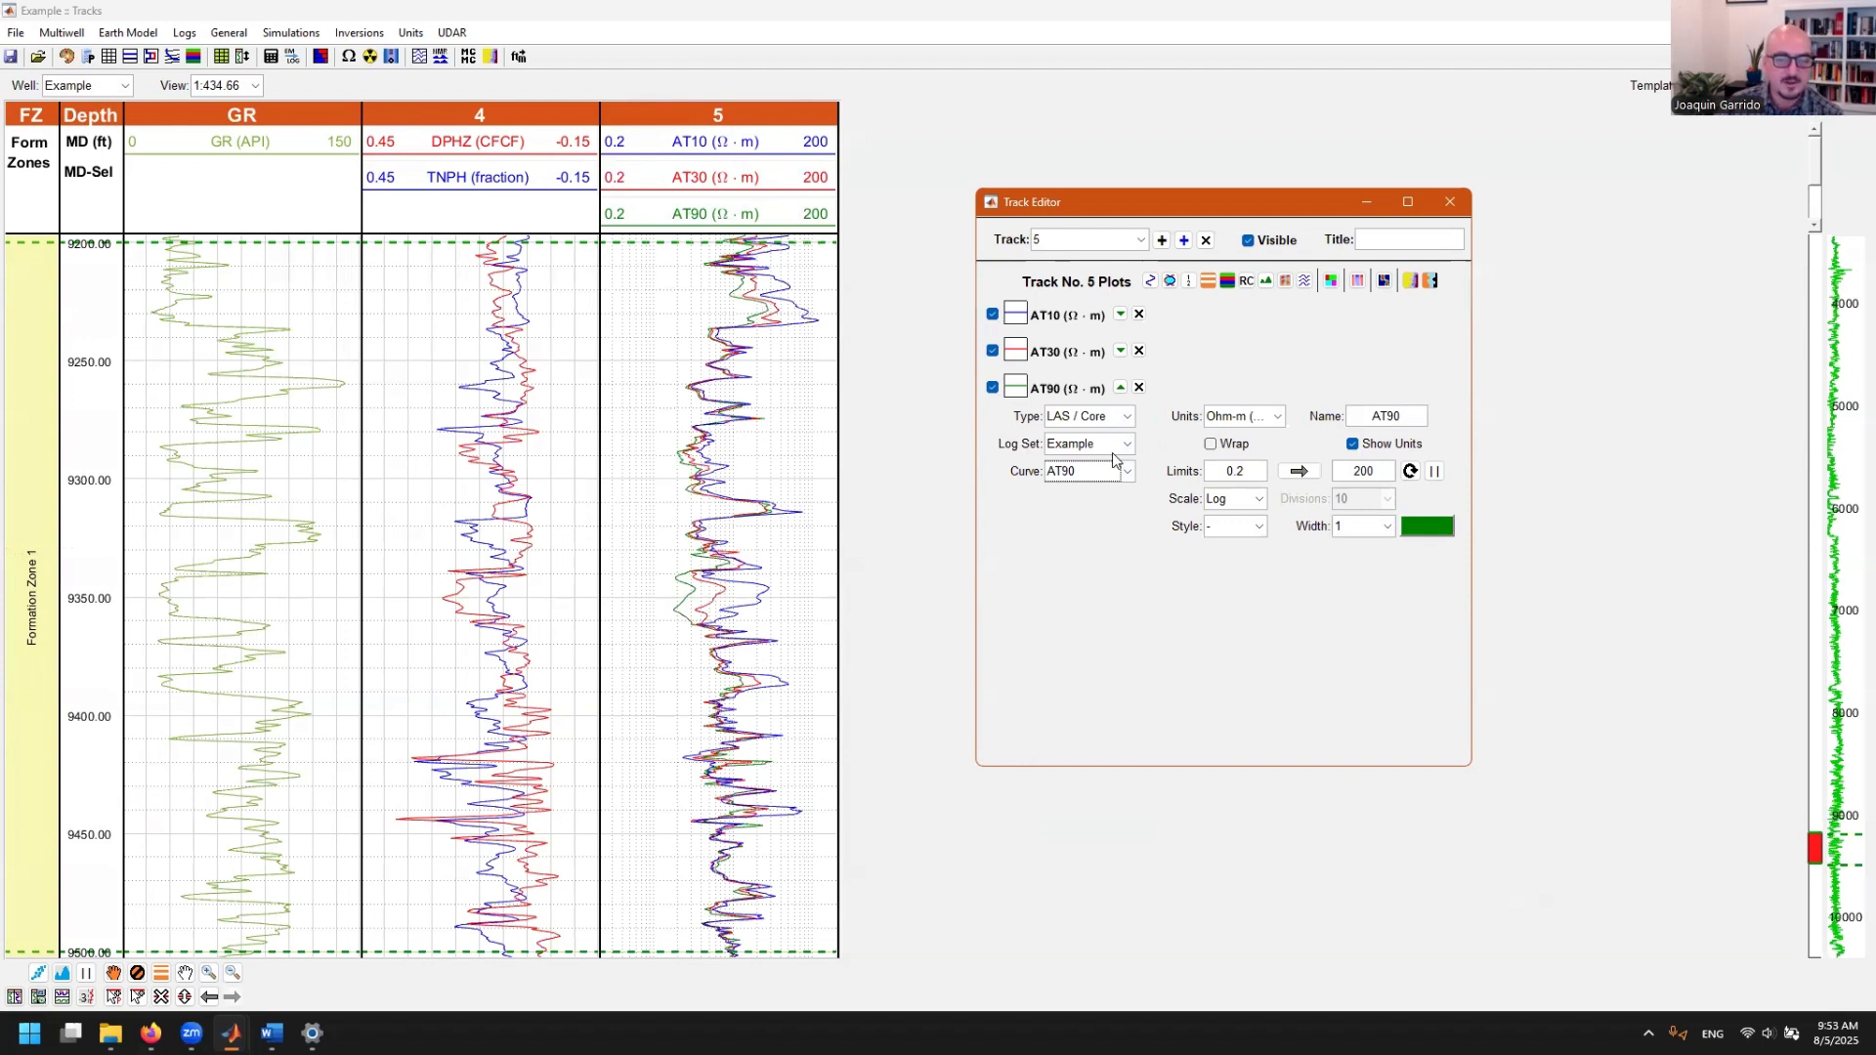
- Open the mnemonic definitions from the AT30 plot and examine the ranked curve list of the RD mnemonic
click(1121, 351)
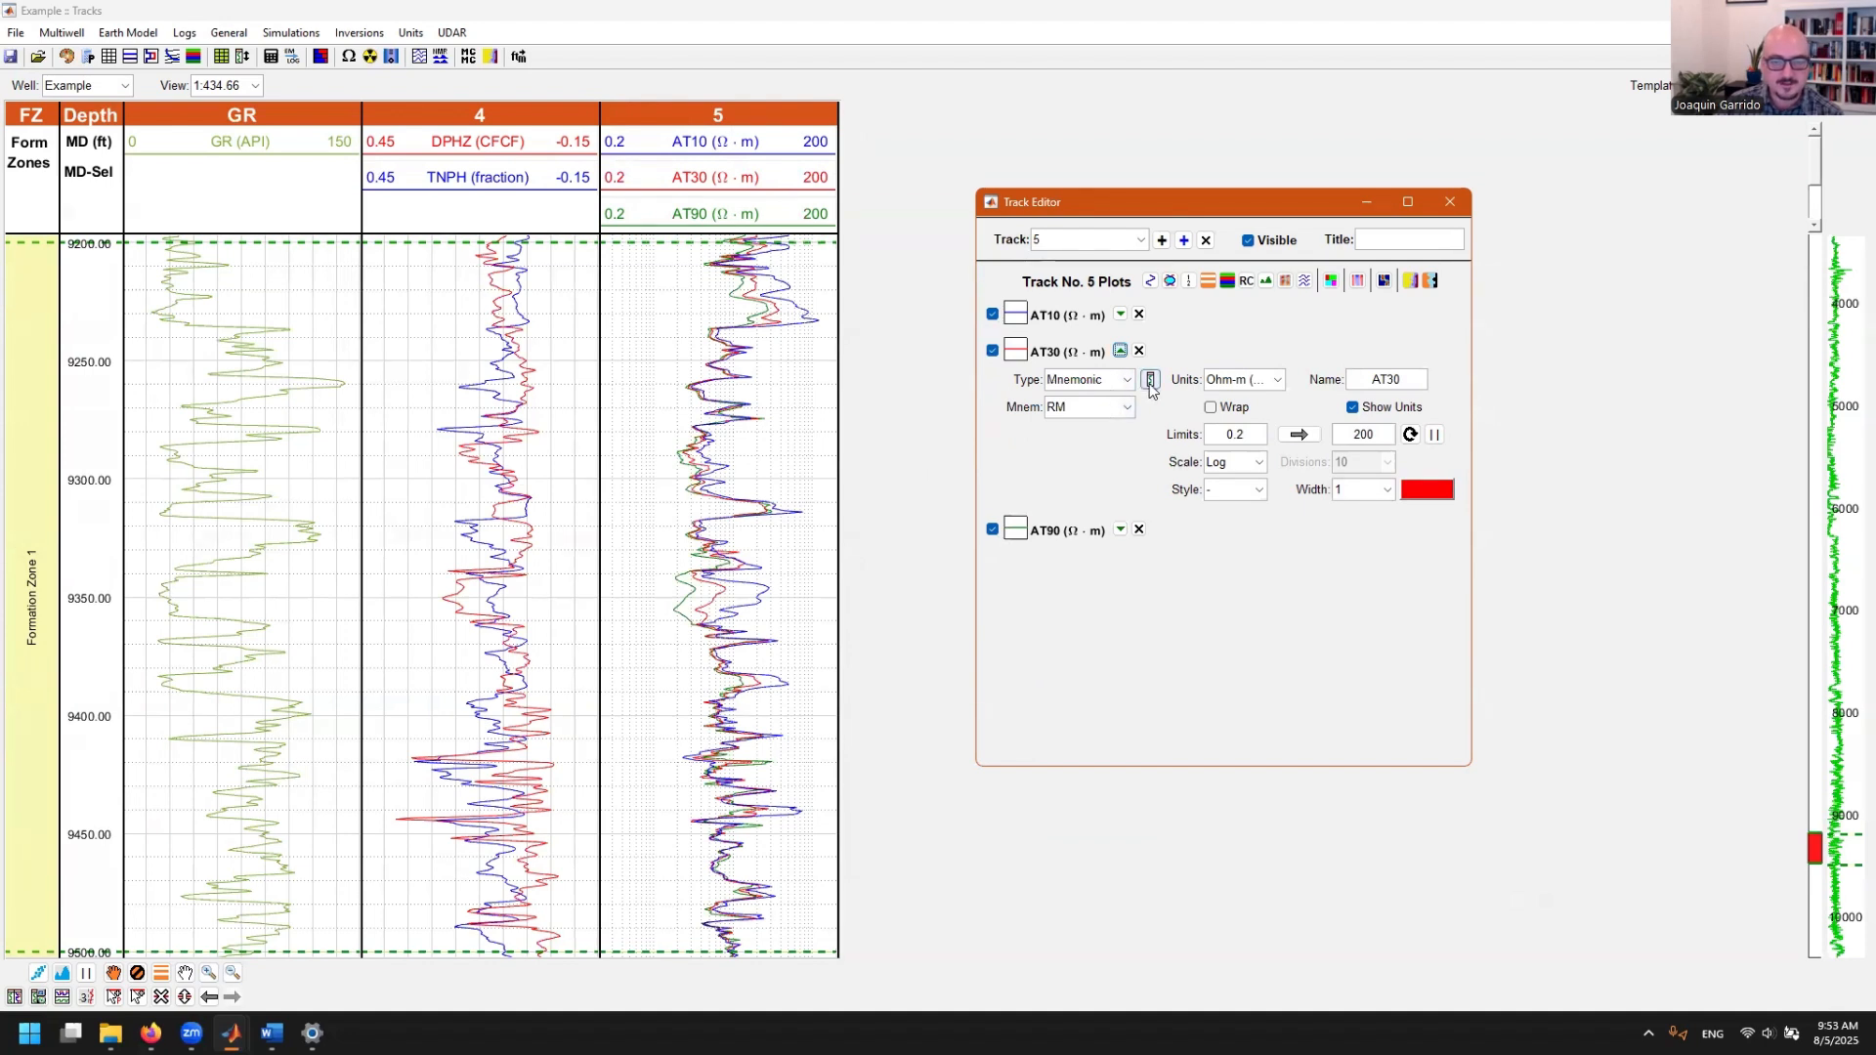
click(1151, 386)
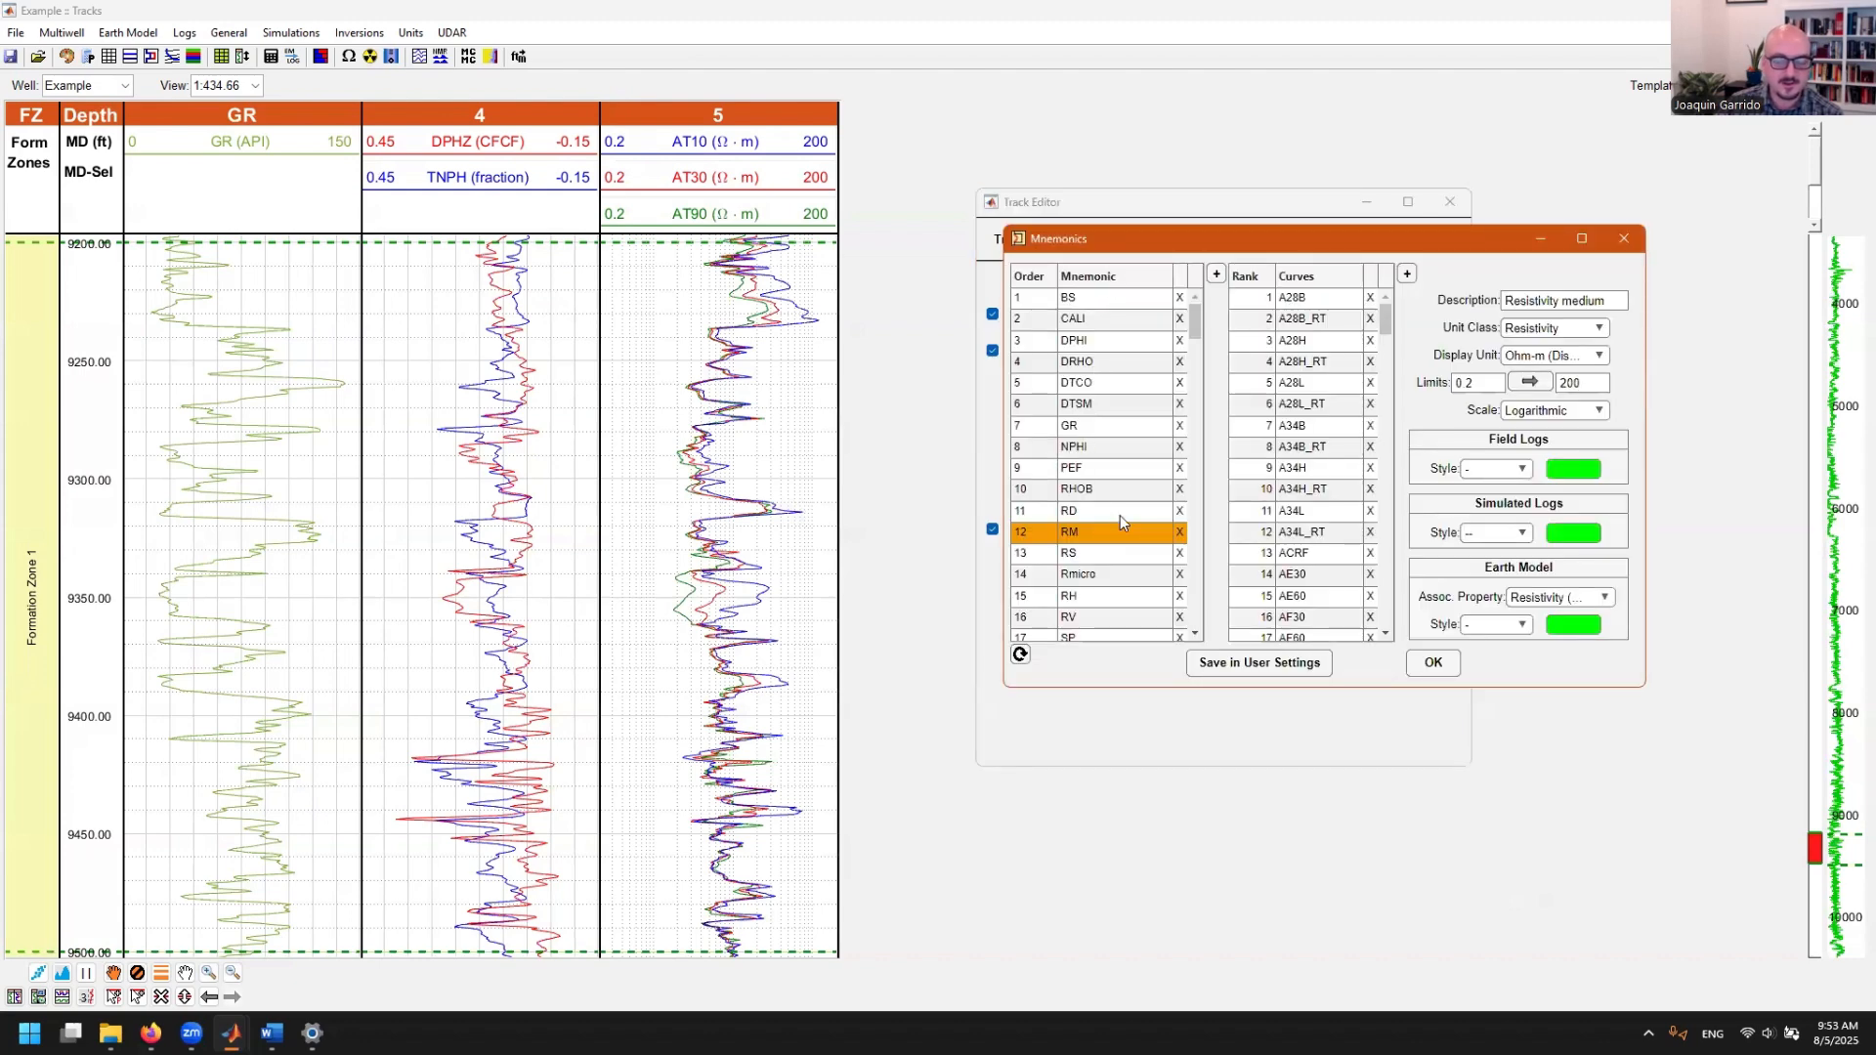
click(1087, 512)
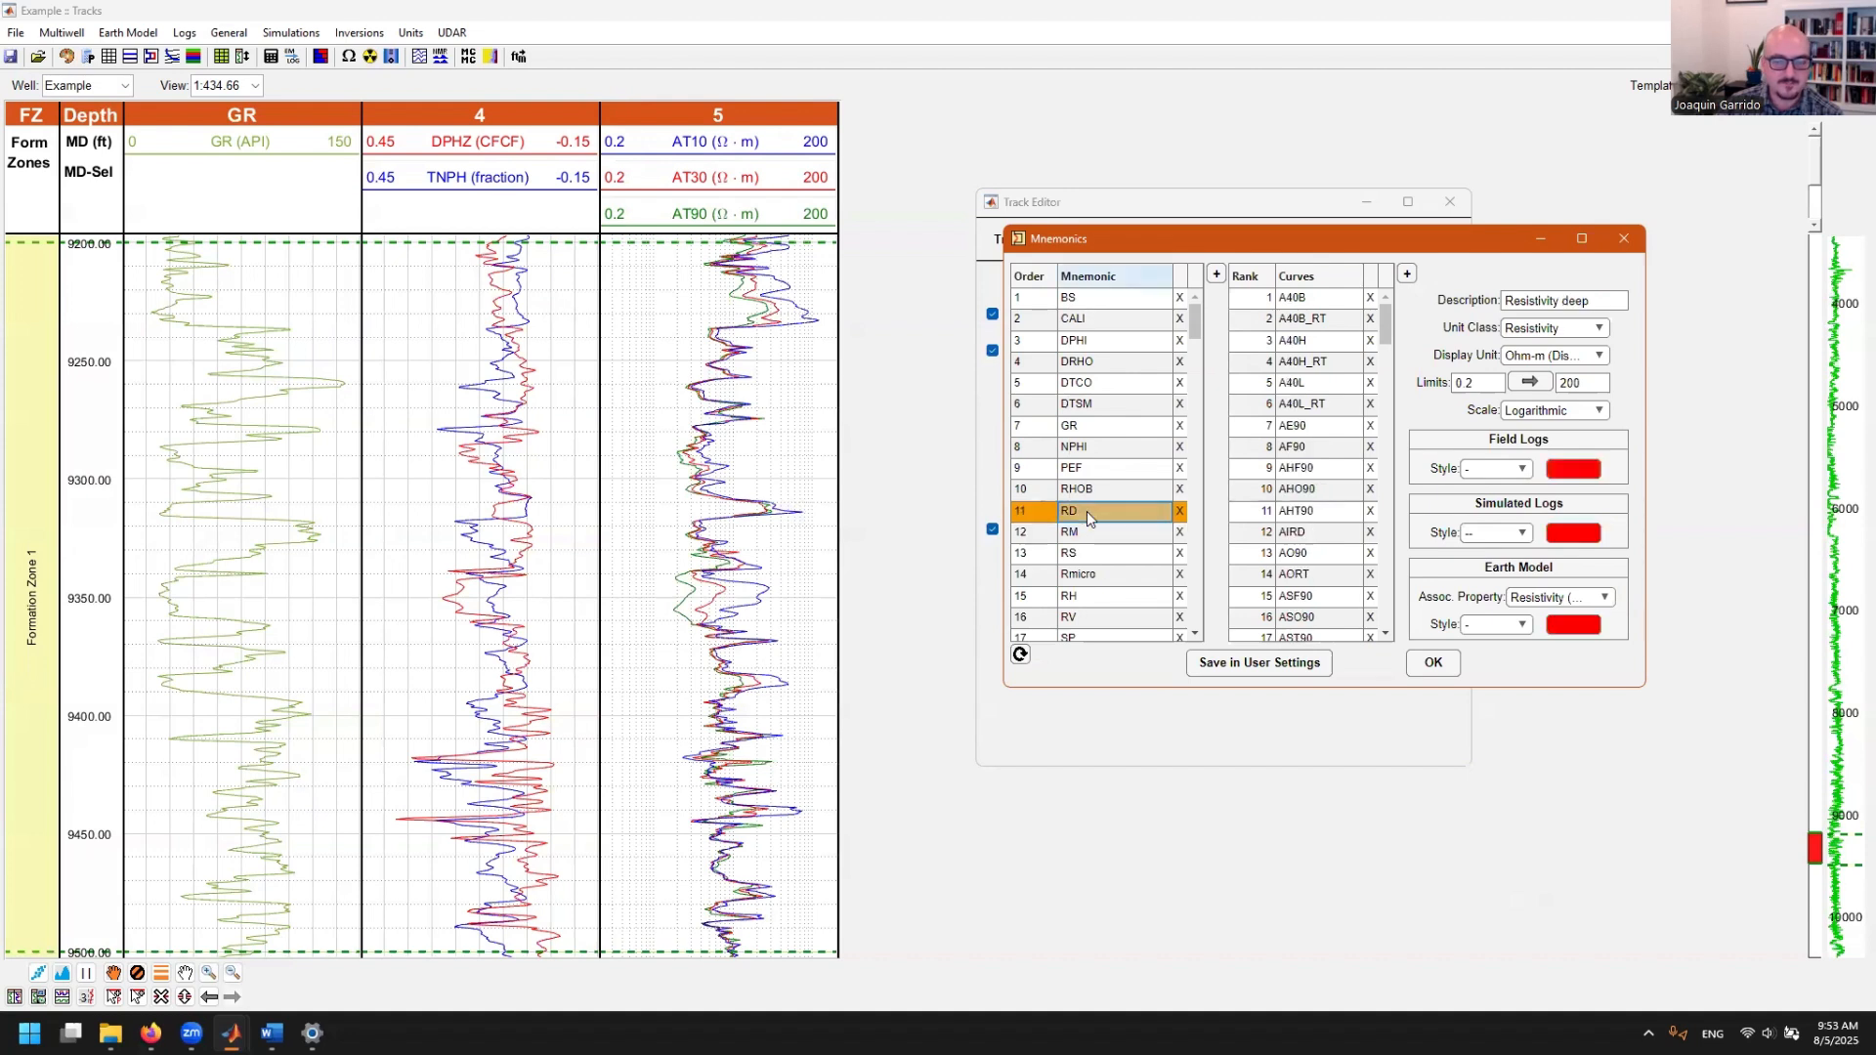
scroll(1317, 391, down, 1)
scroll(1316, 391, down, 3)
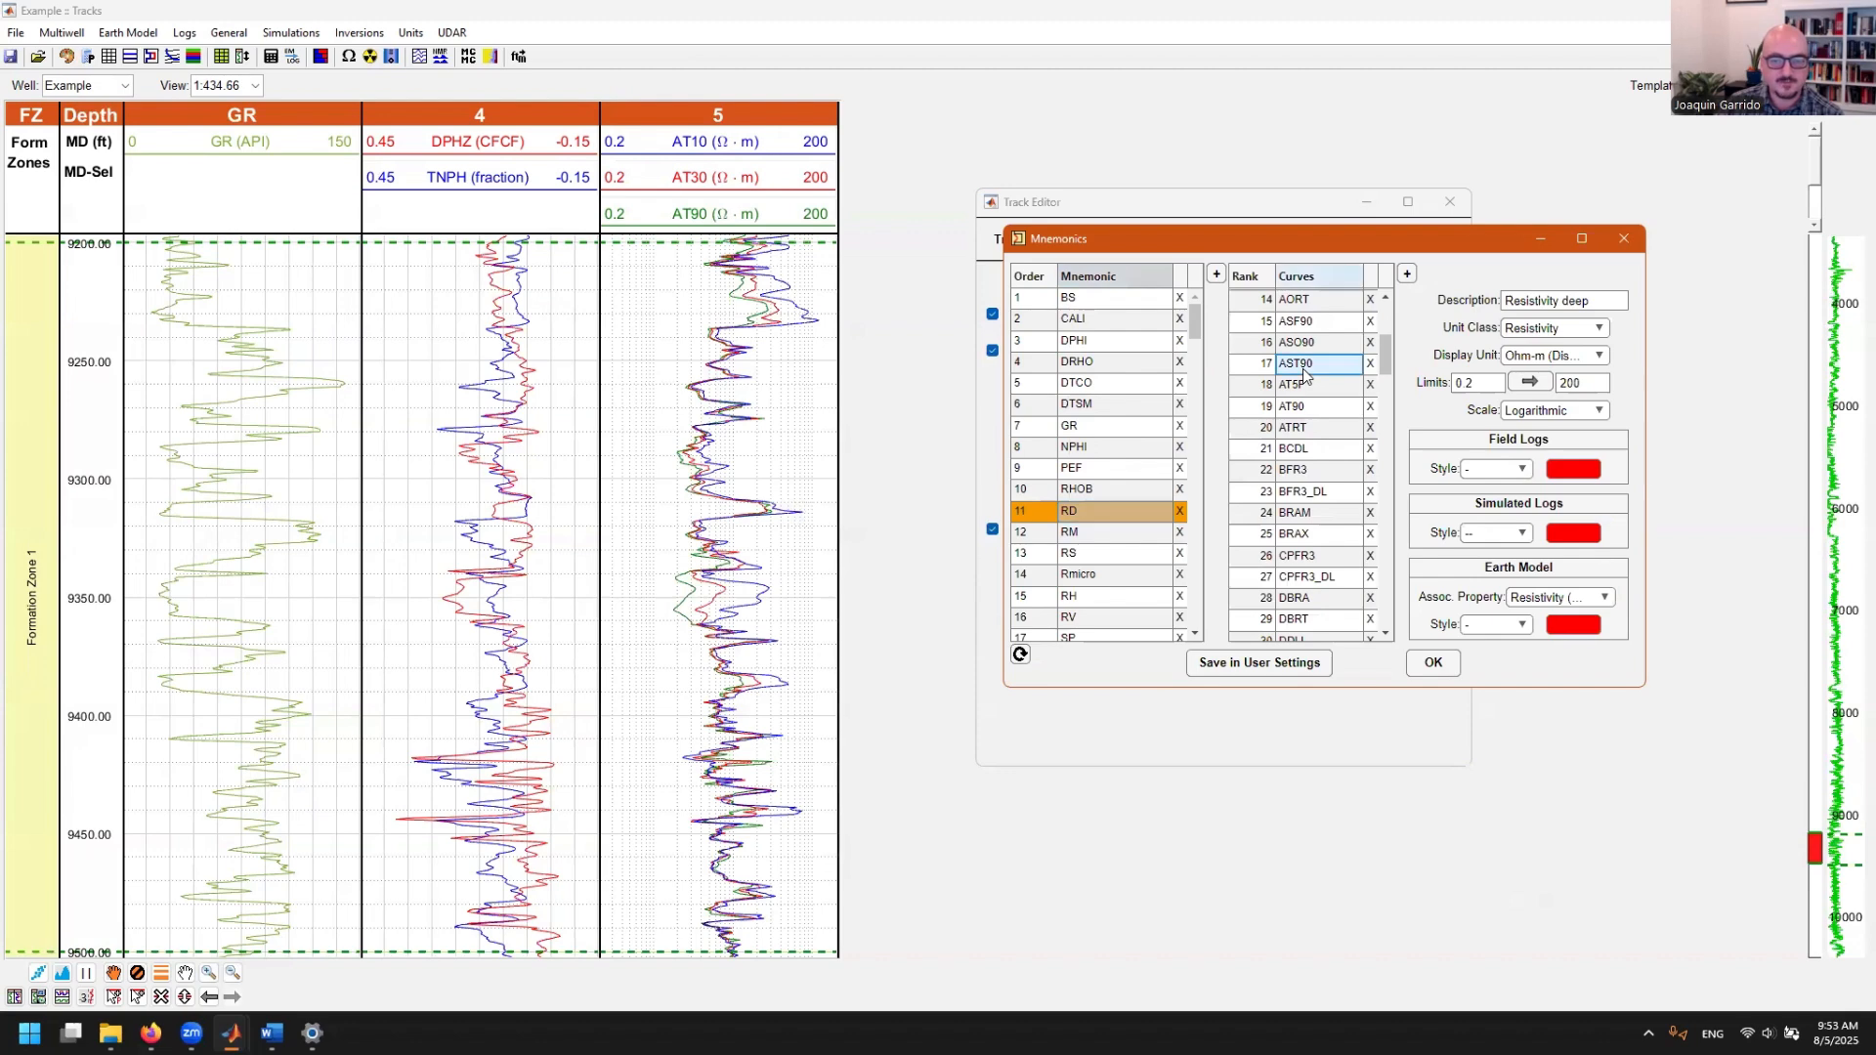
scroll(1302, 401, down, 2)
scroll(1300, 407, down, 3)
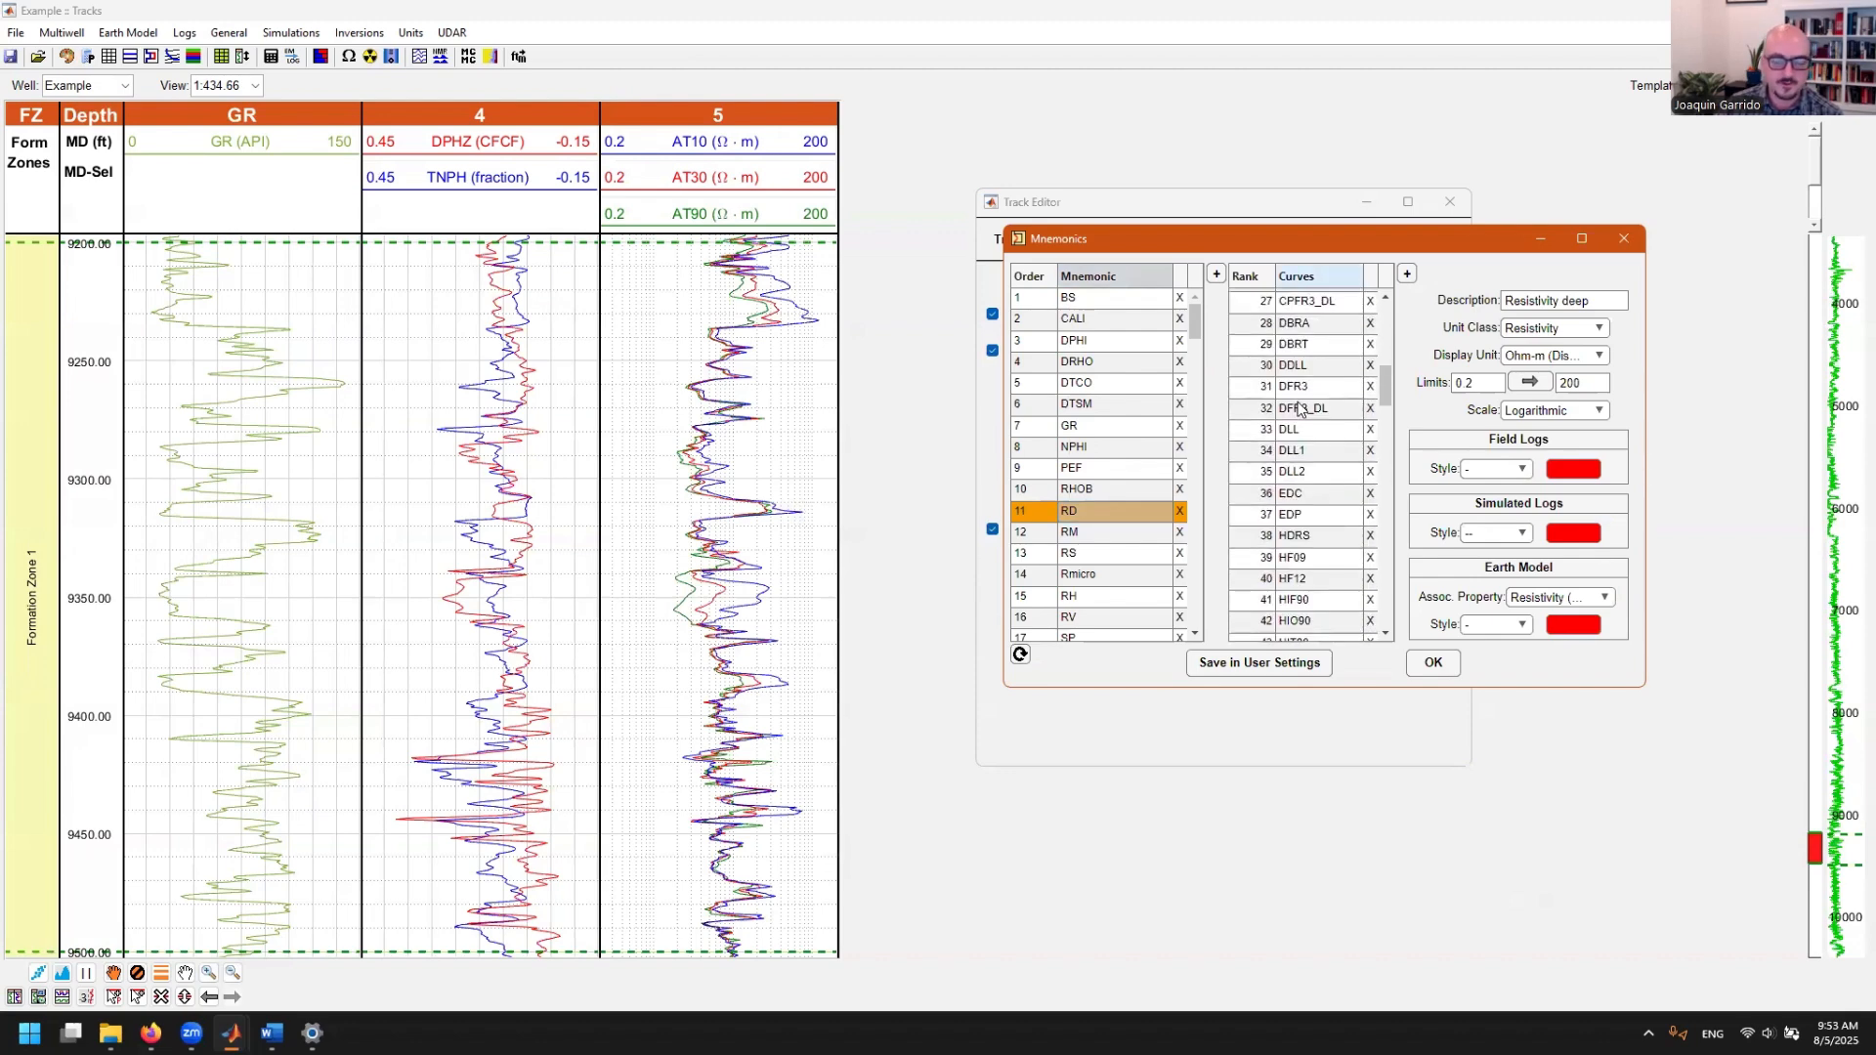
scroll(1299, 409, up, 8)
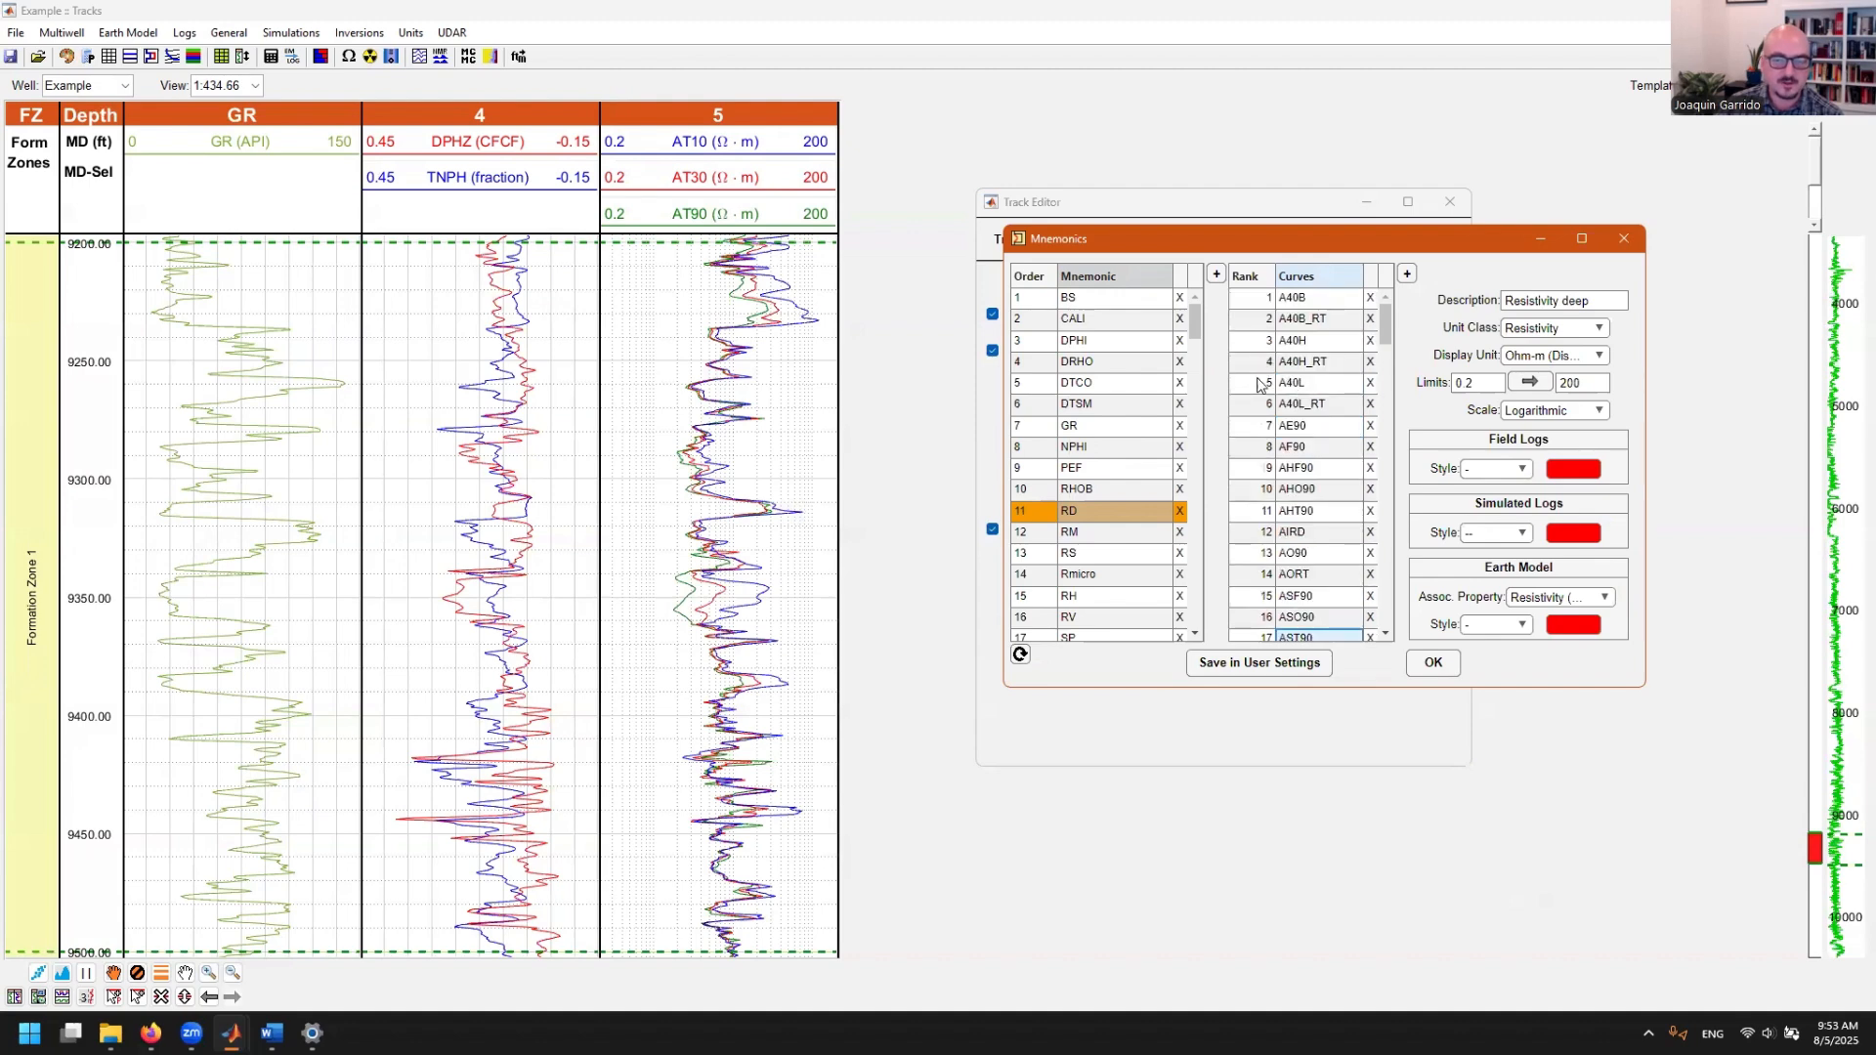
- Close the mnemonic definitions and set the AT30 plot's limits to 0.3 and 300
click(1261, 384)
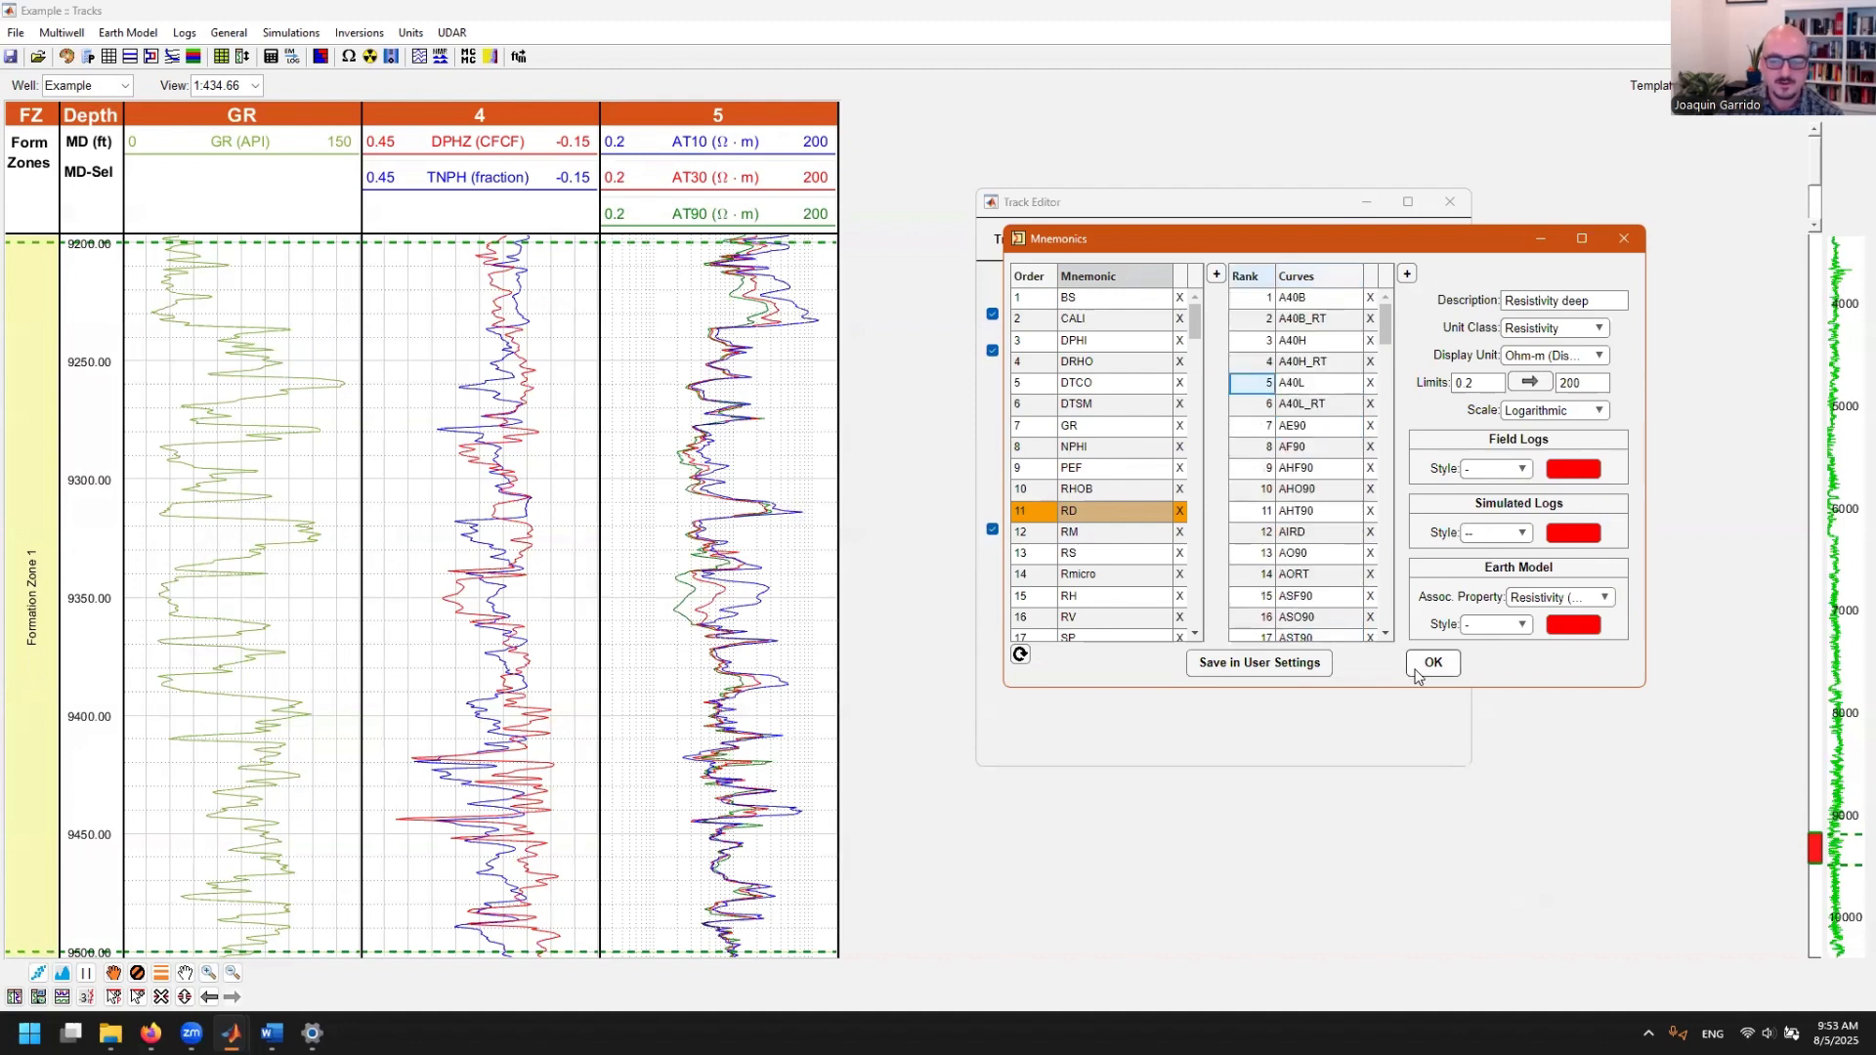
click(1624, 241)
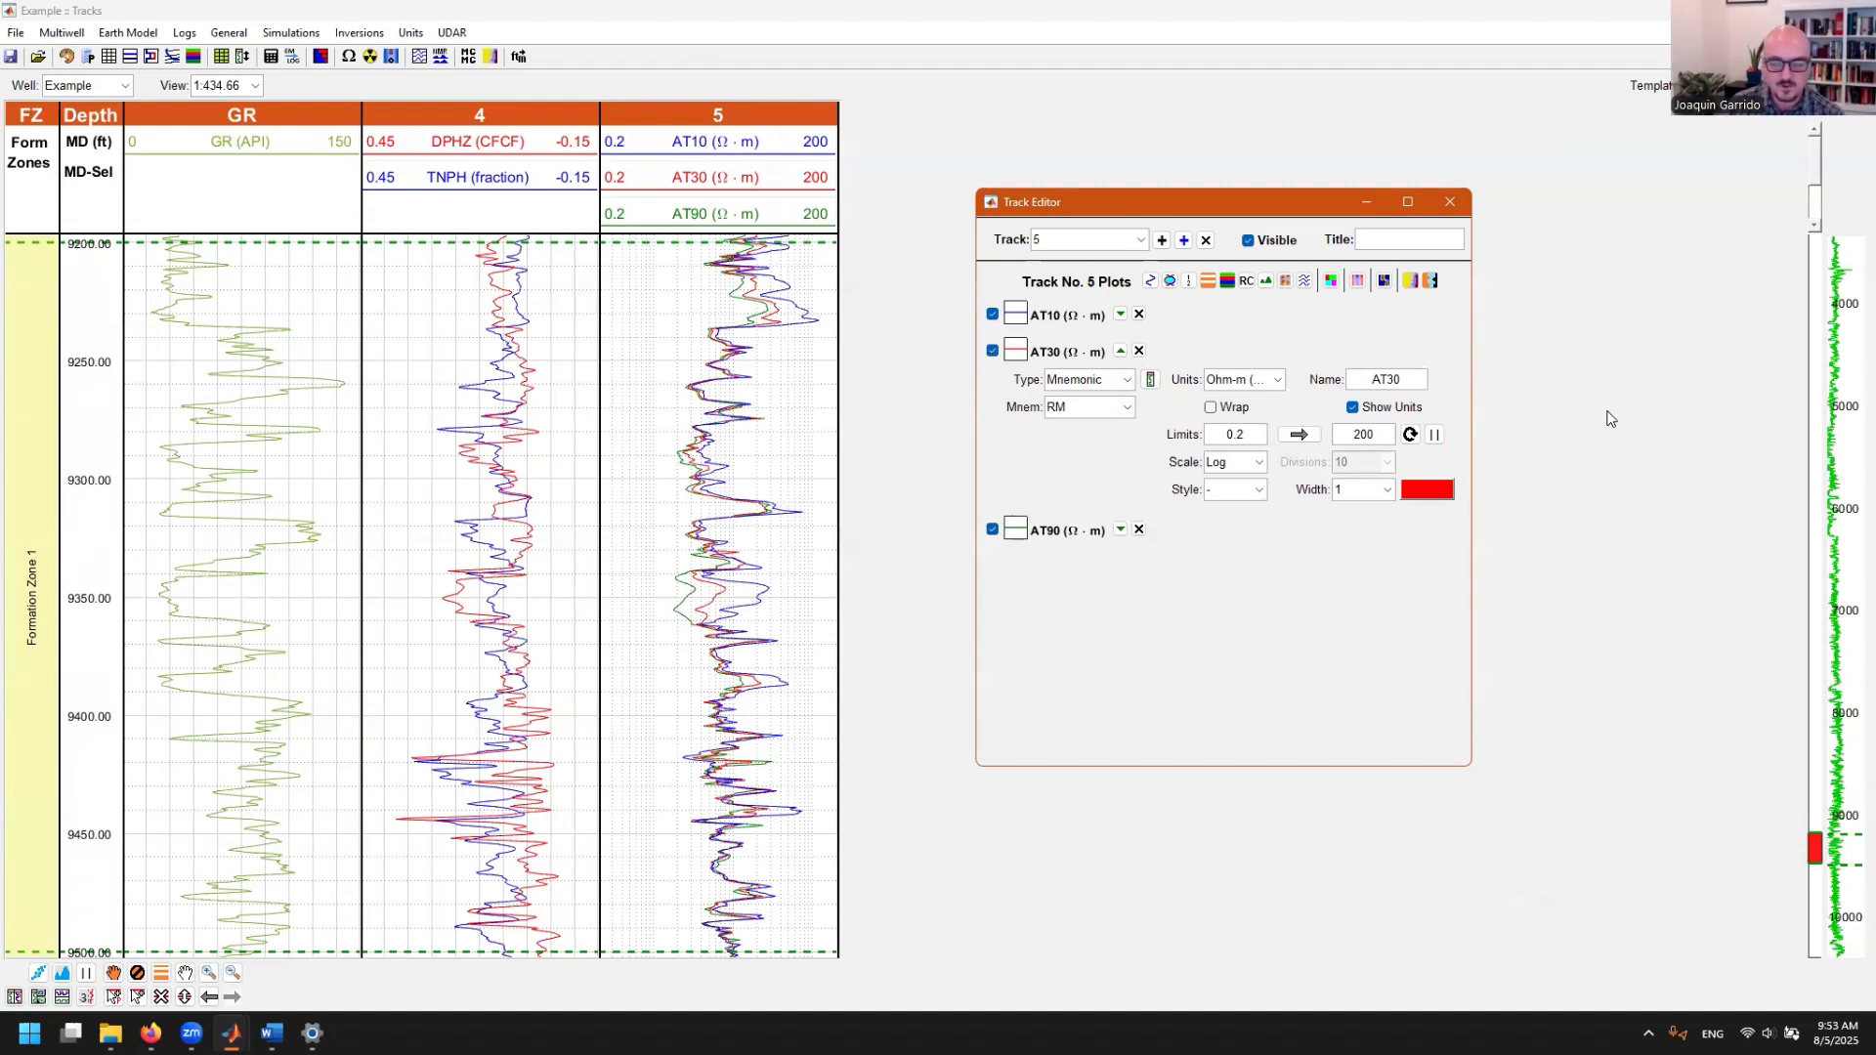
key(BackSpace)
key(Return)
click(1256, 436)
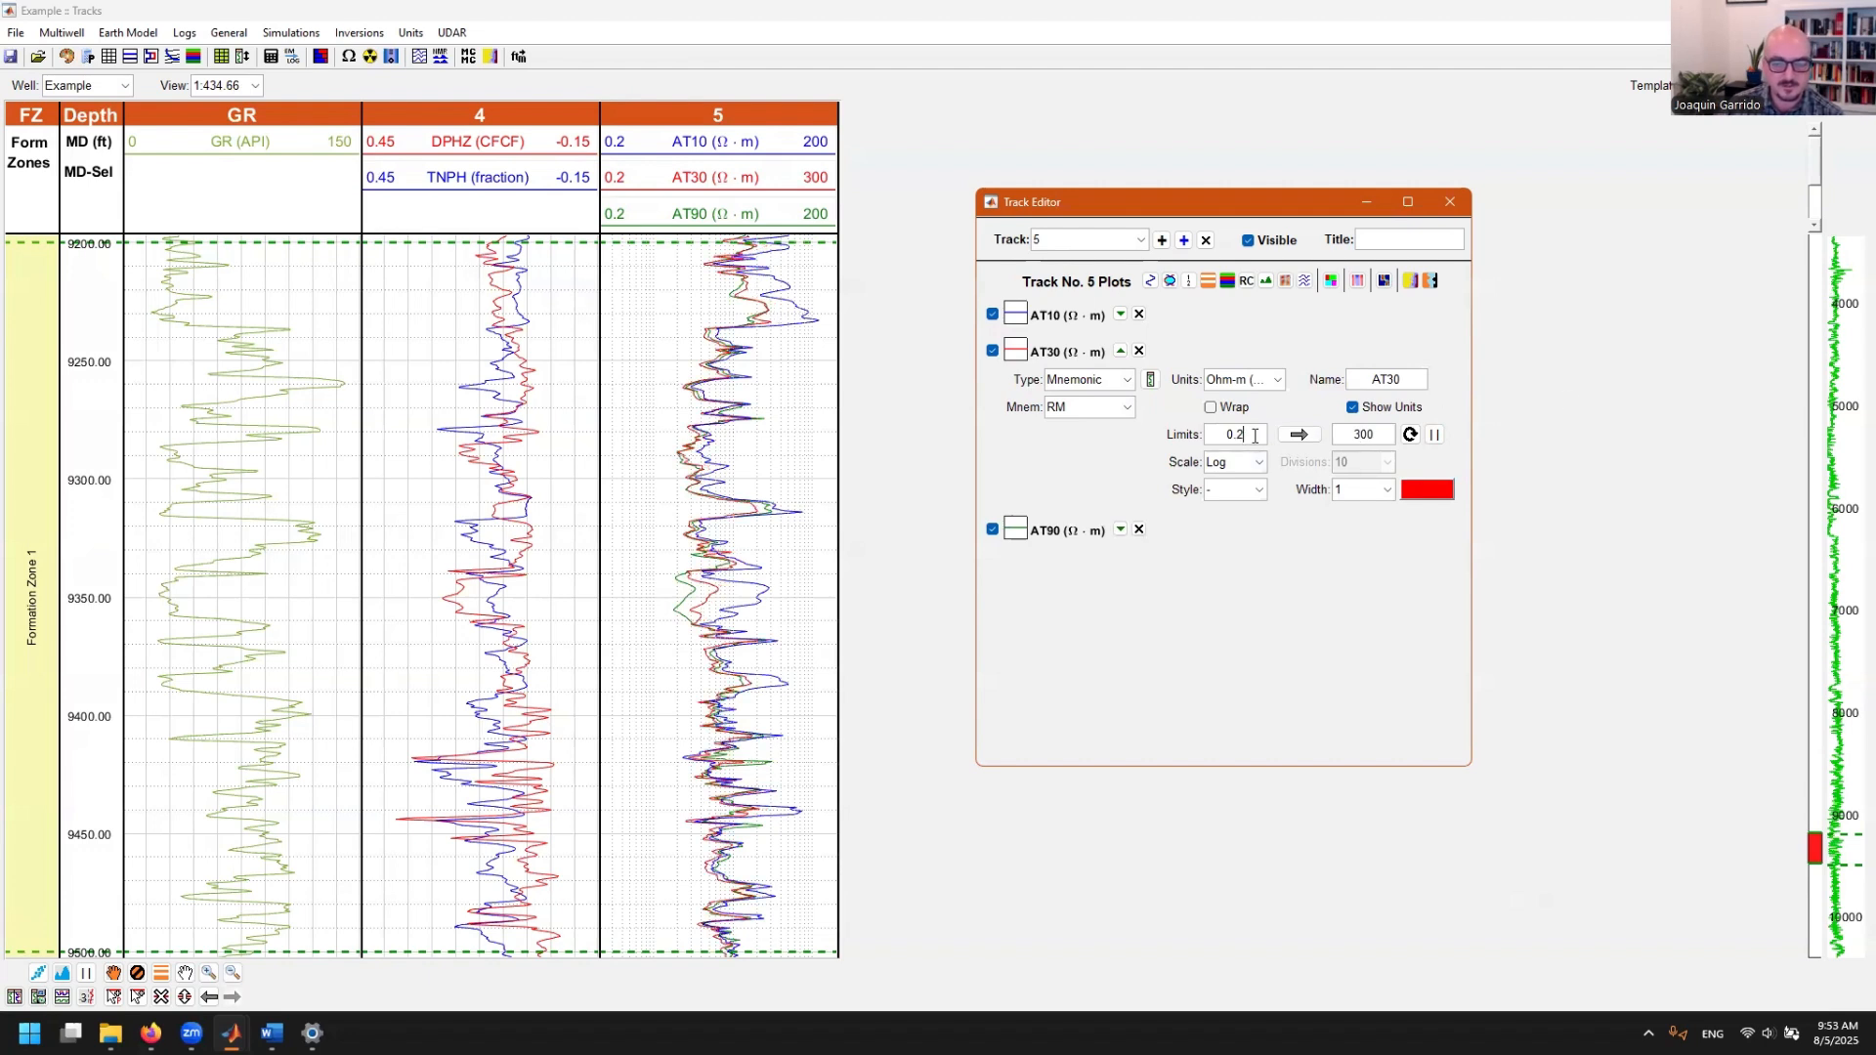
key(BackSpace)
text(3)
key(Return)
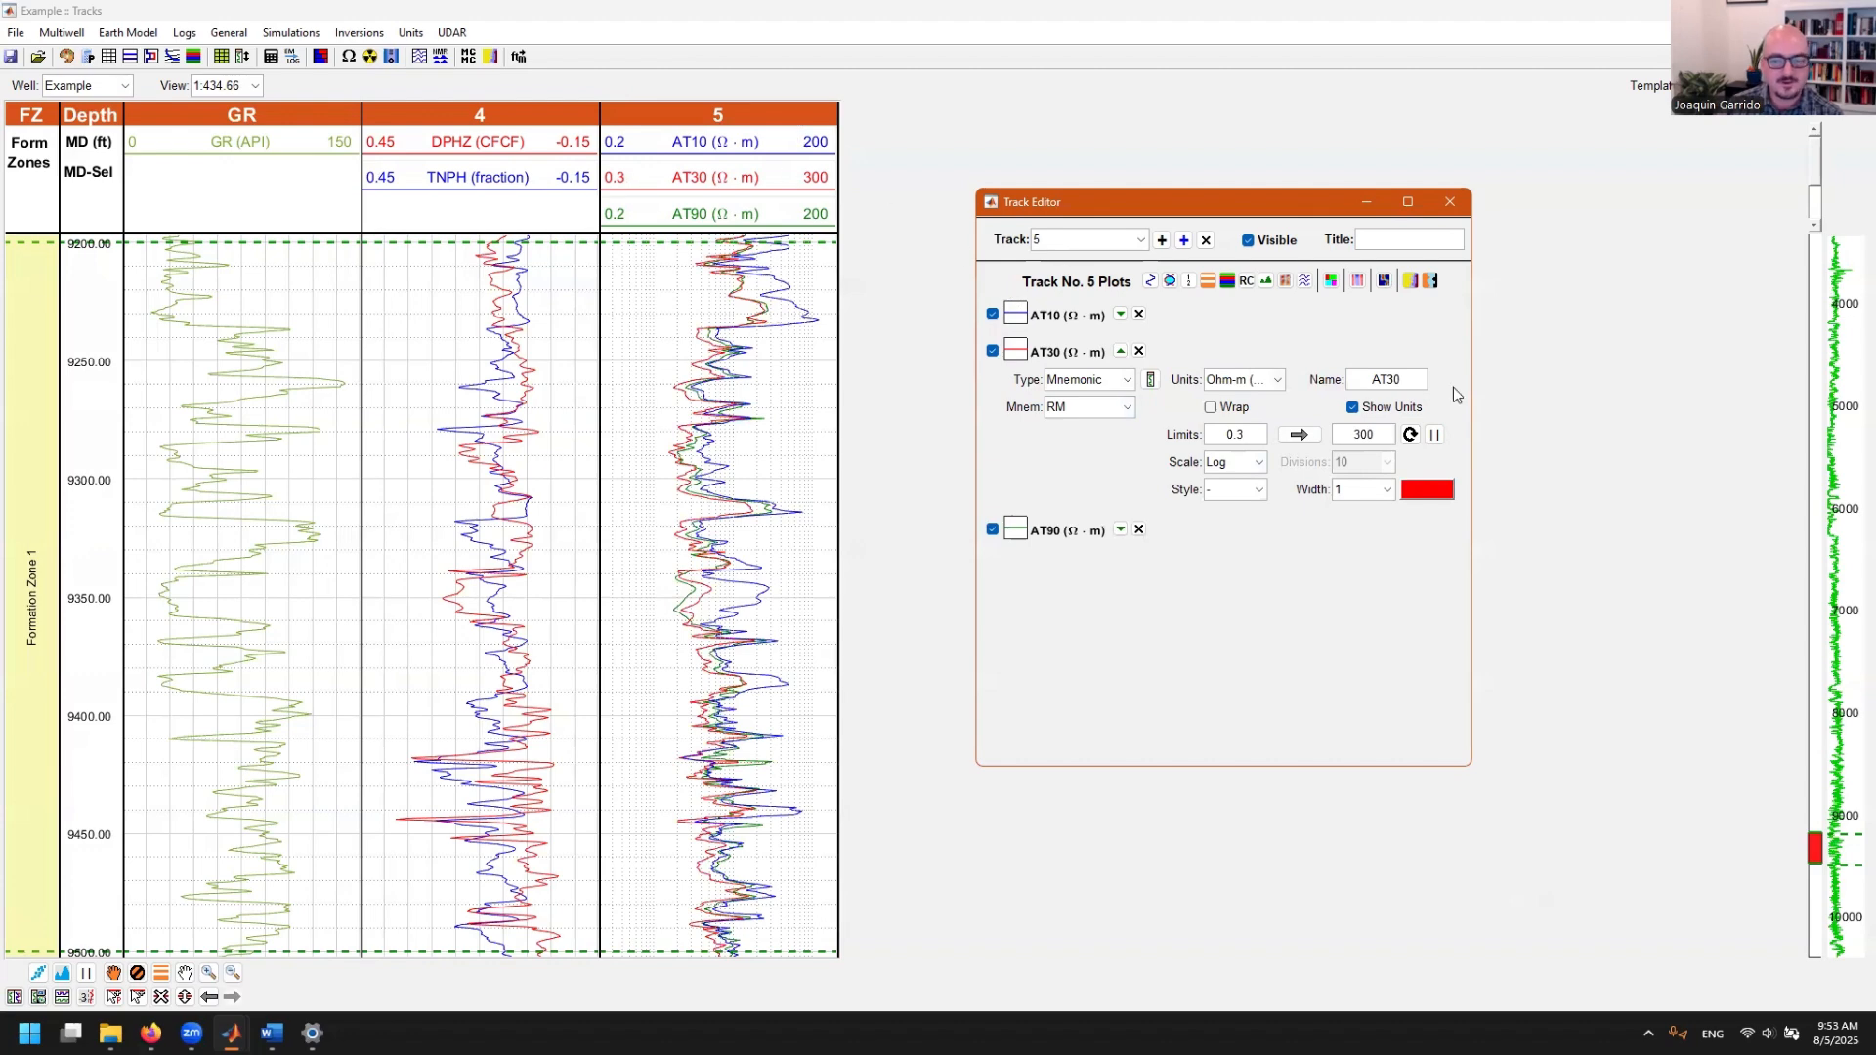
- Apply the AT30 plot's limits to the other plots in track 5
click(1434, 434)
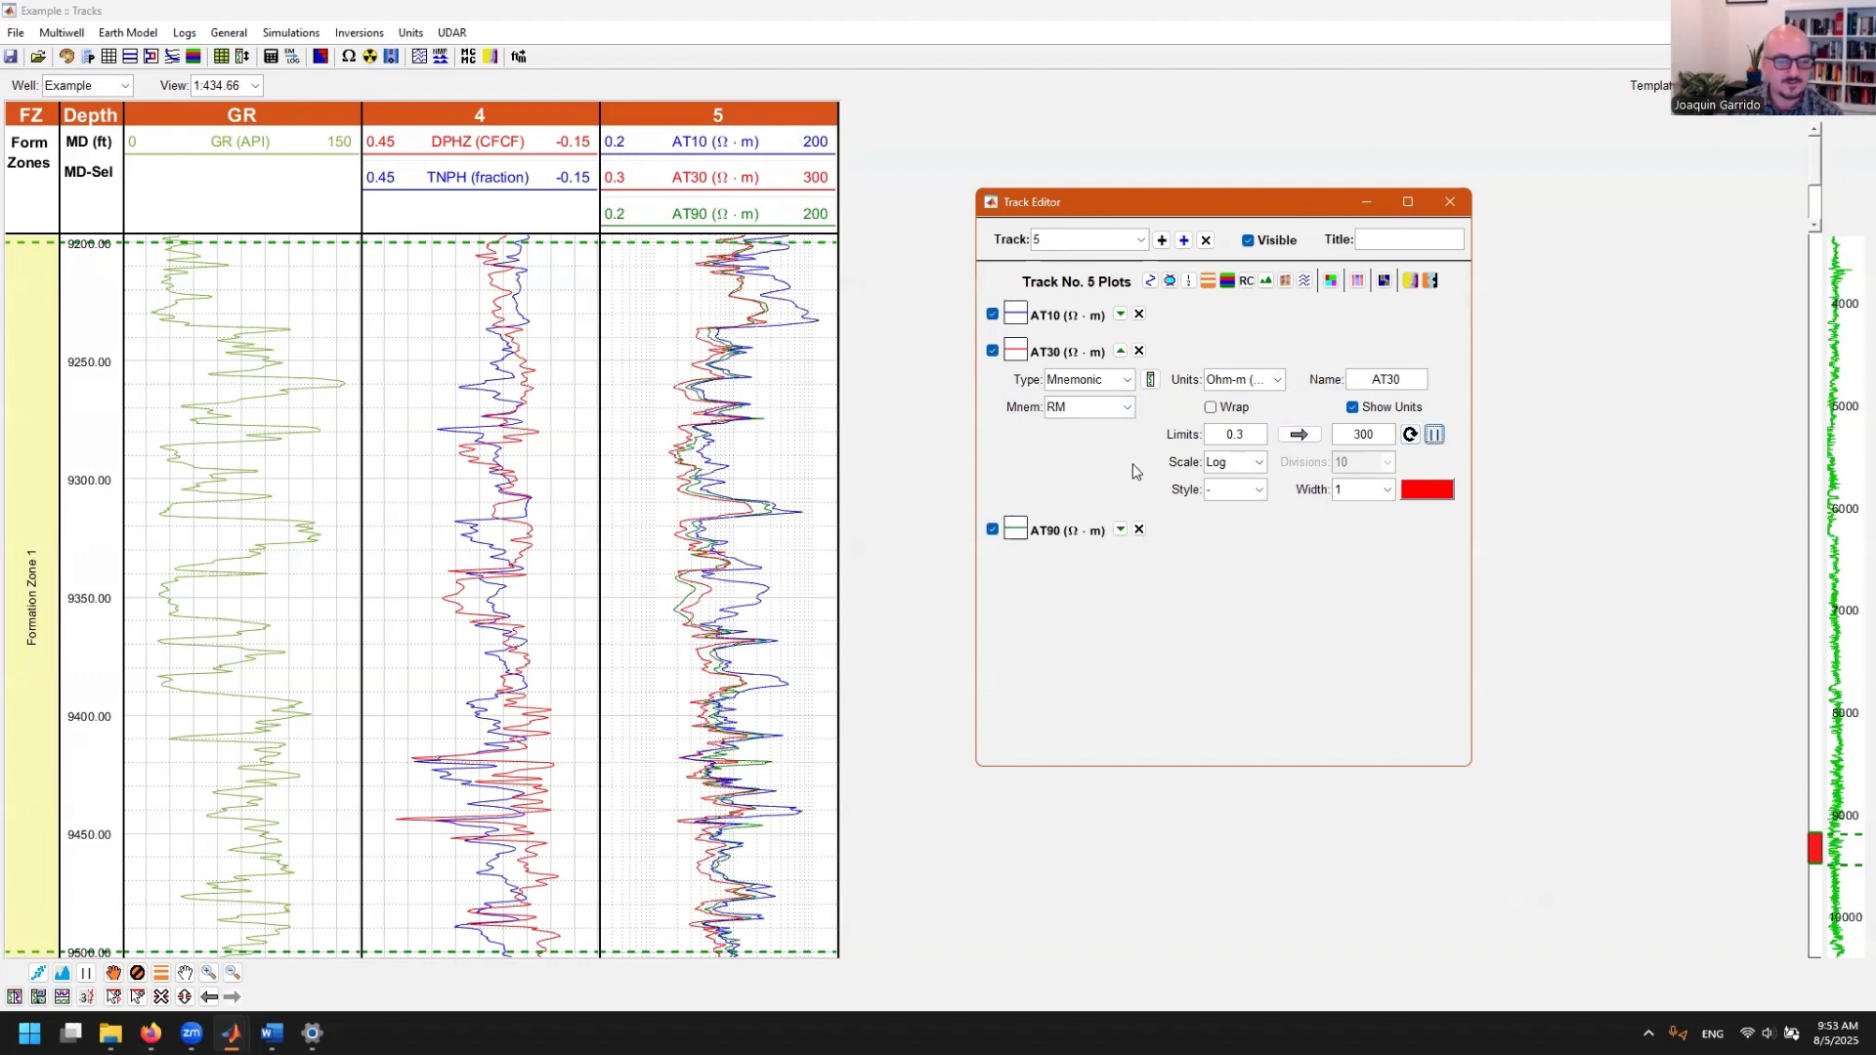
click(1431, 437)
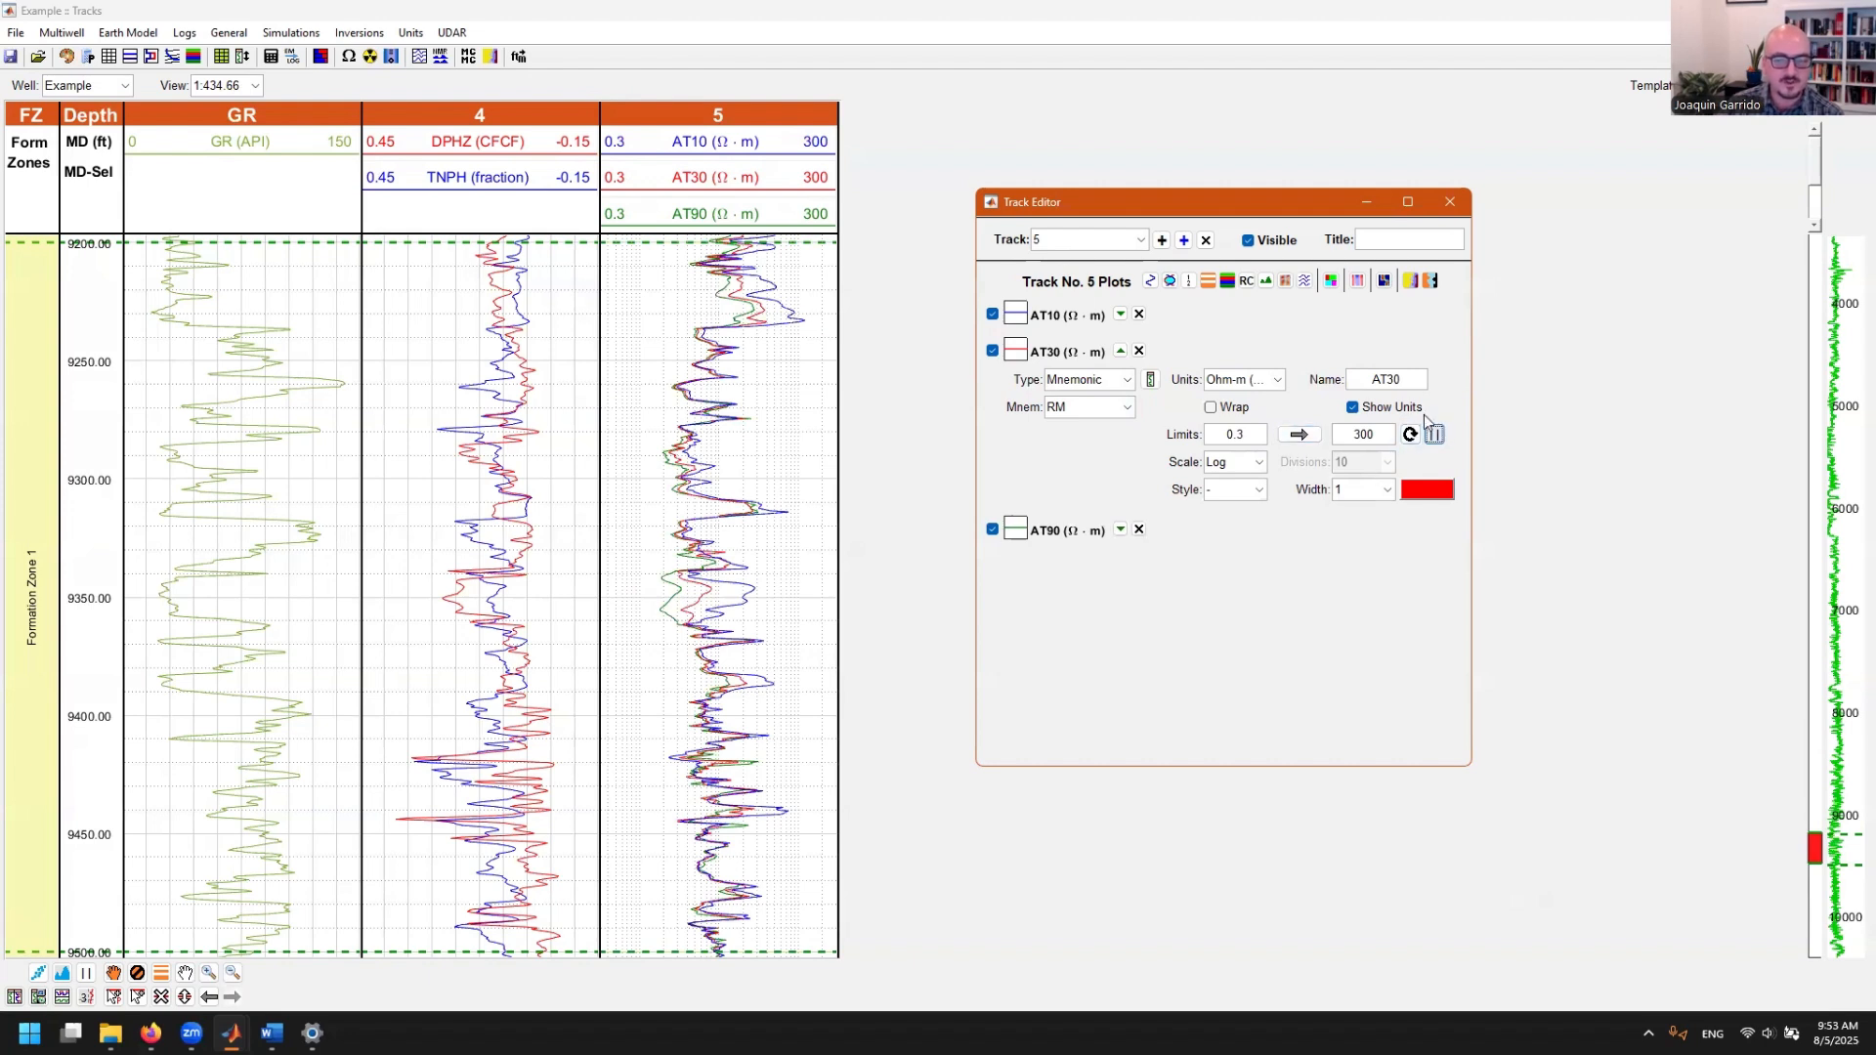
drag(1410, 378, 1371, 380)
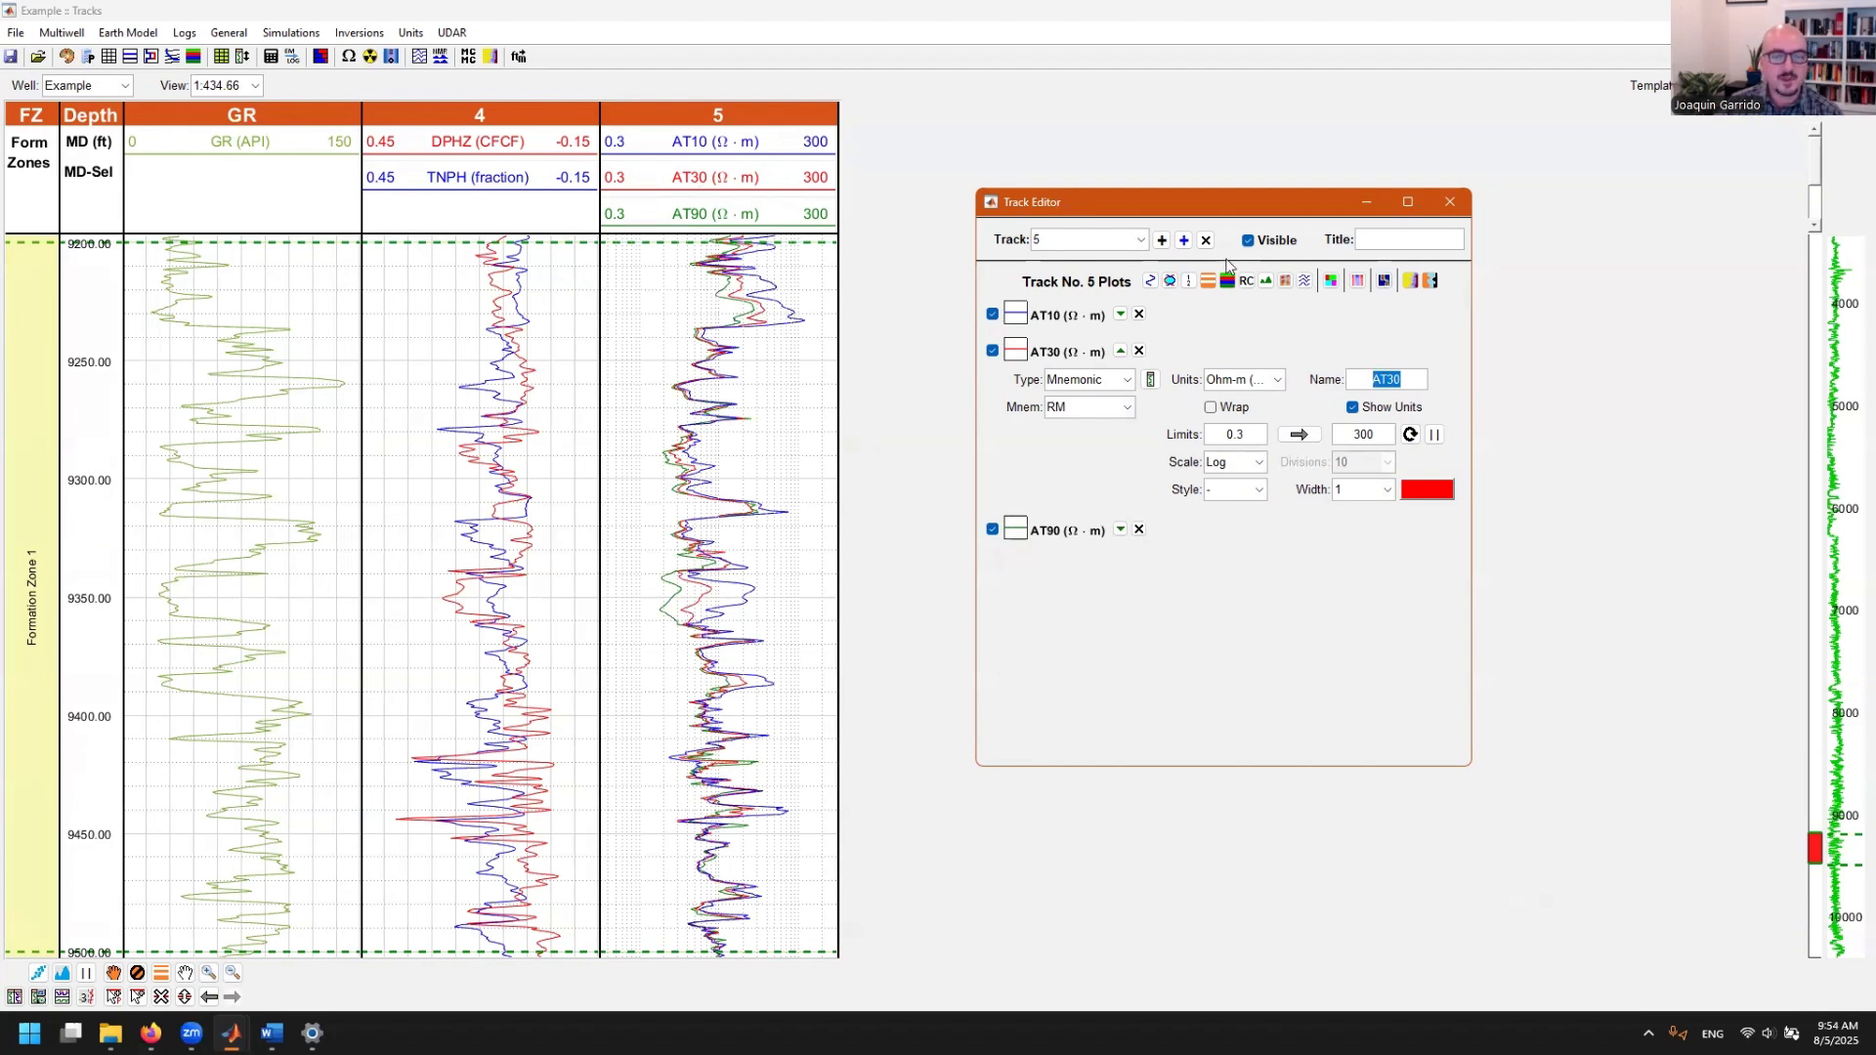
- Title track 5 "Resistivity"
click(1140, 240)
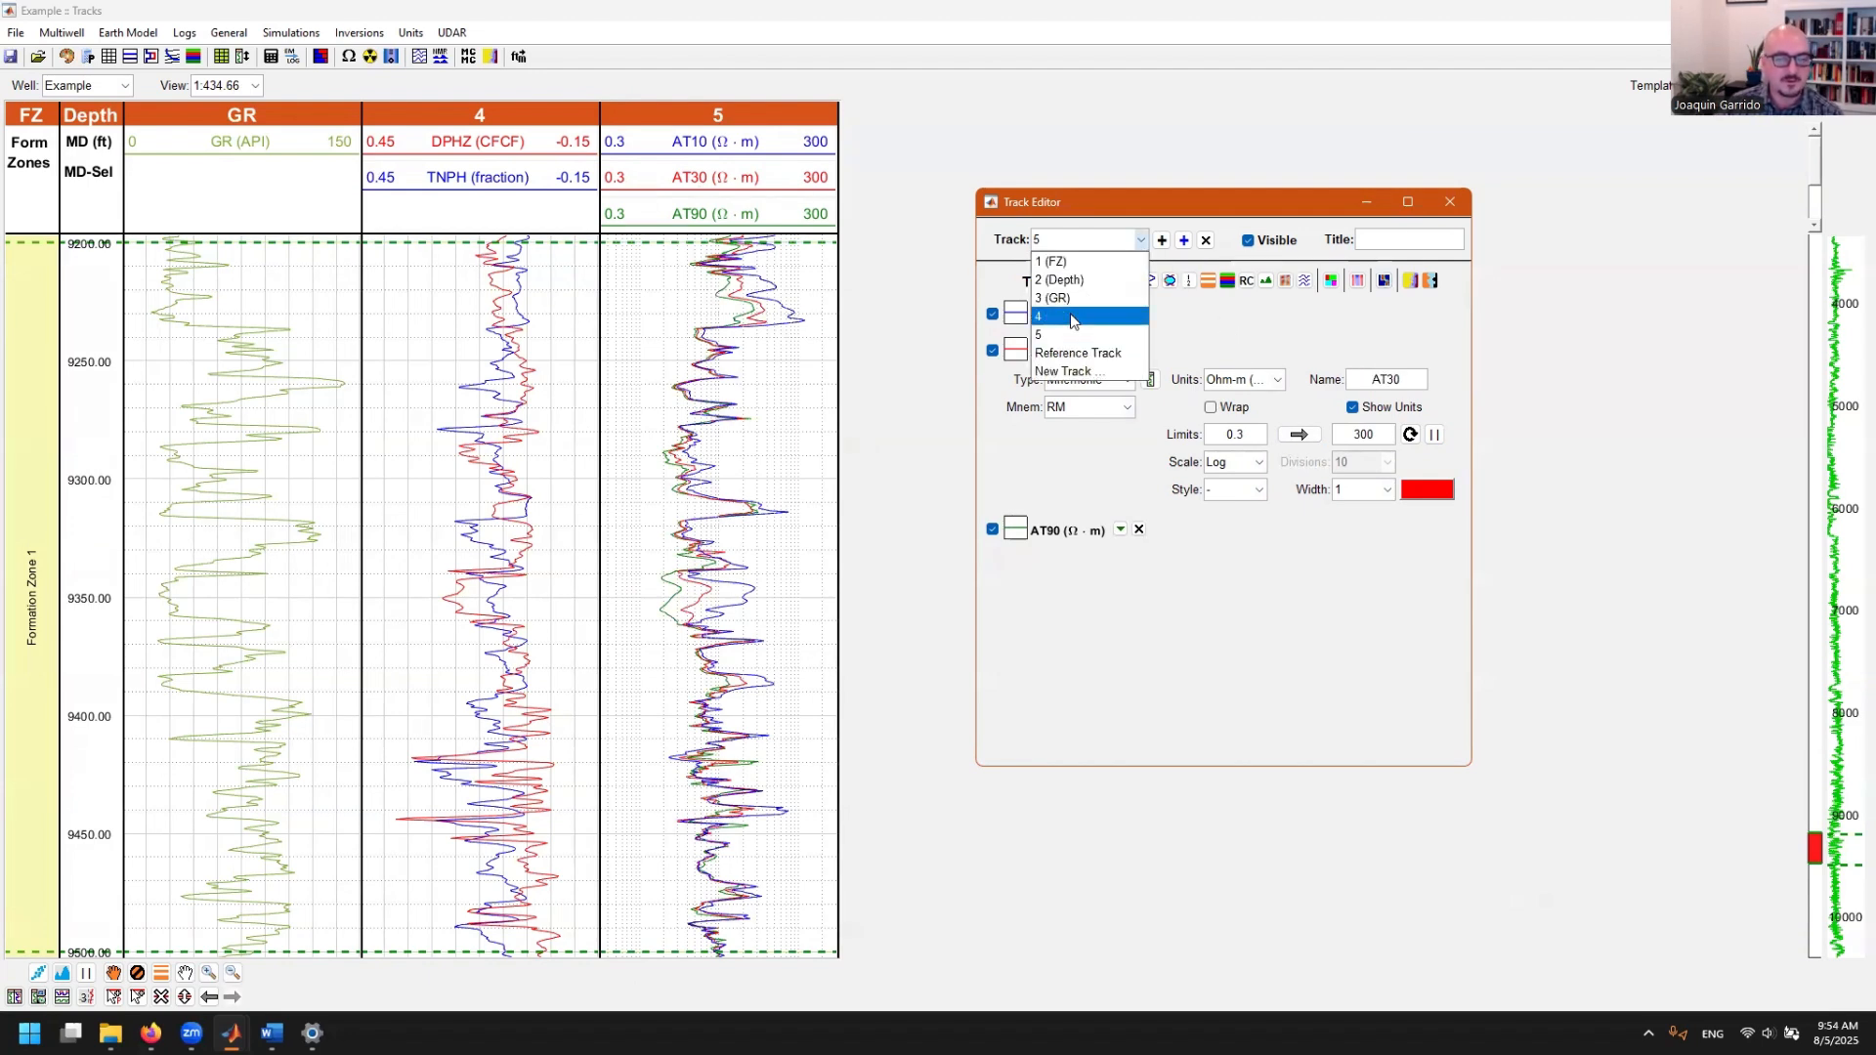
click(1073, 334)
click(1415, 241)
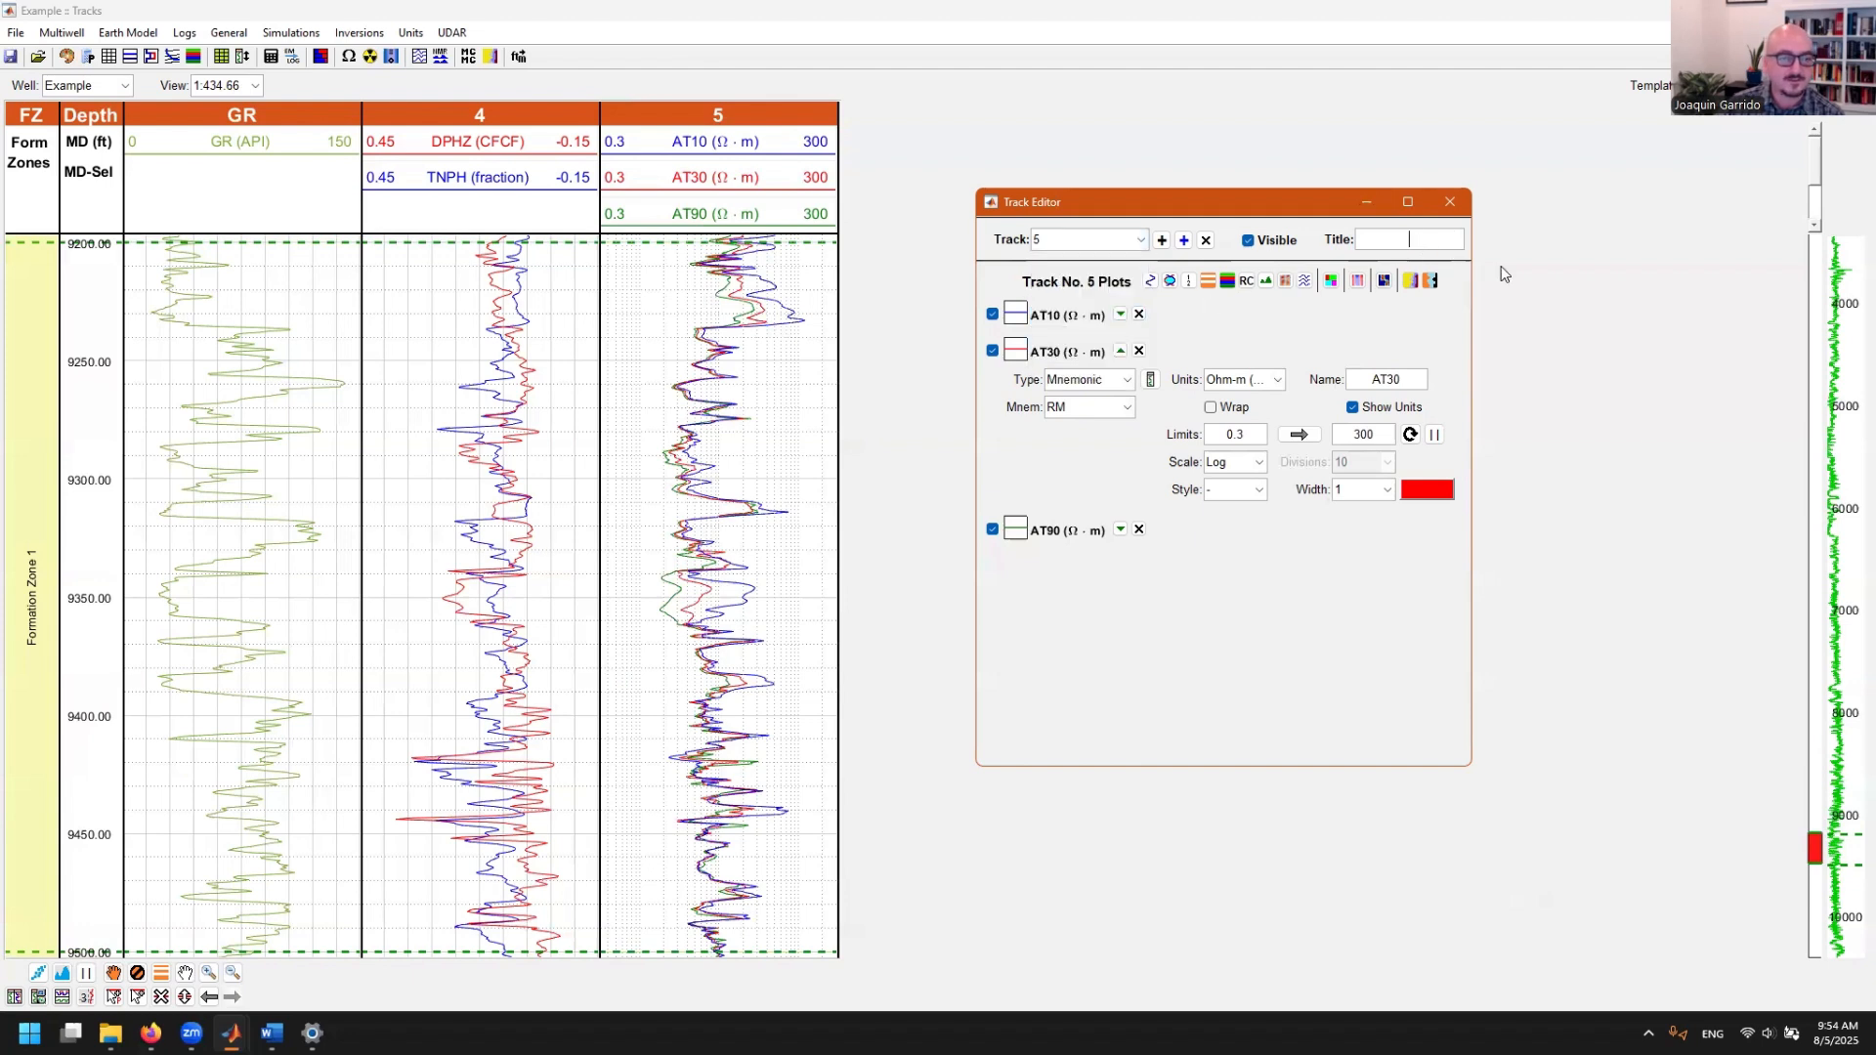
text(Resi)
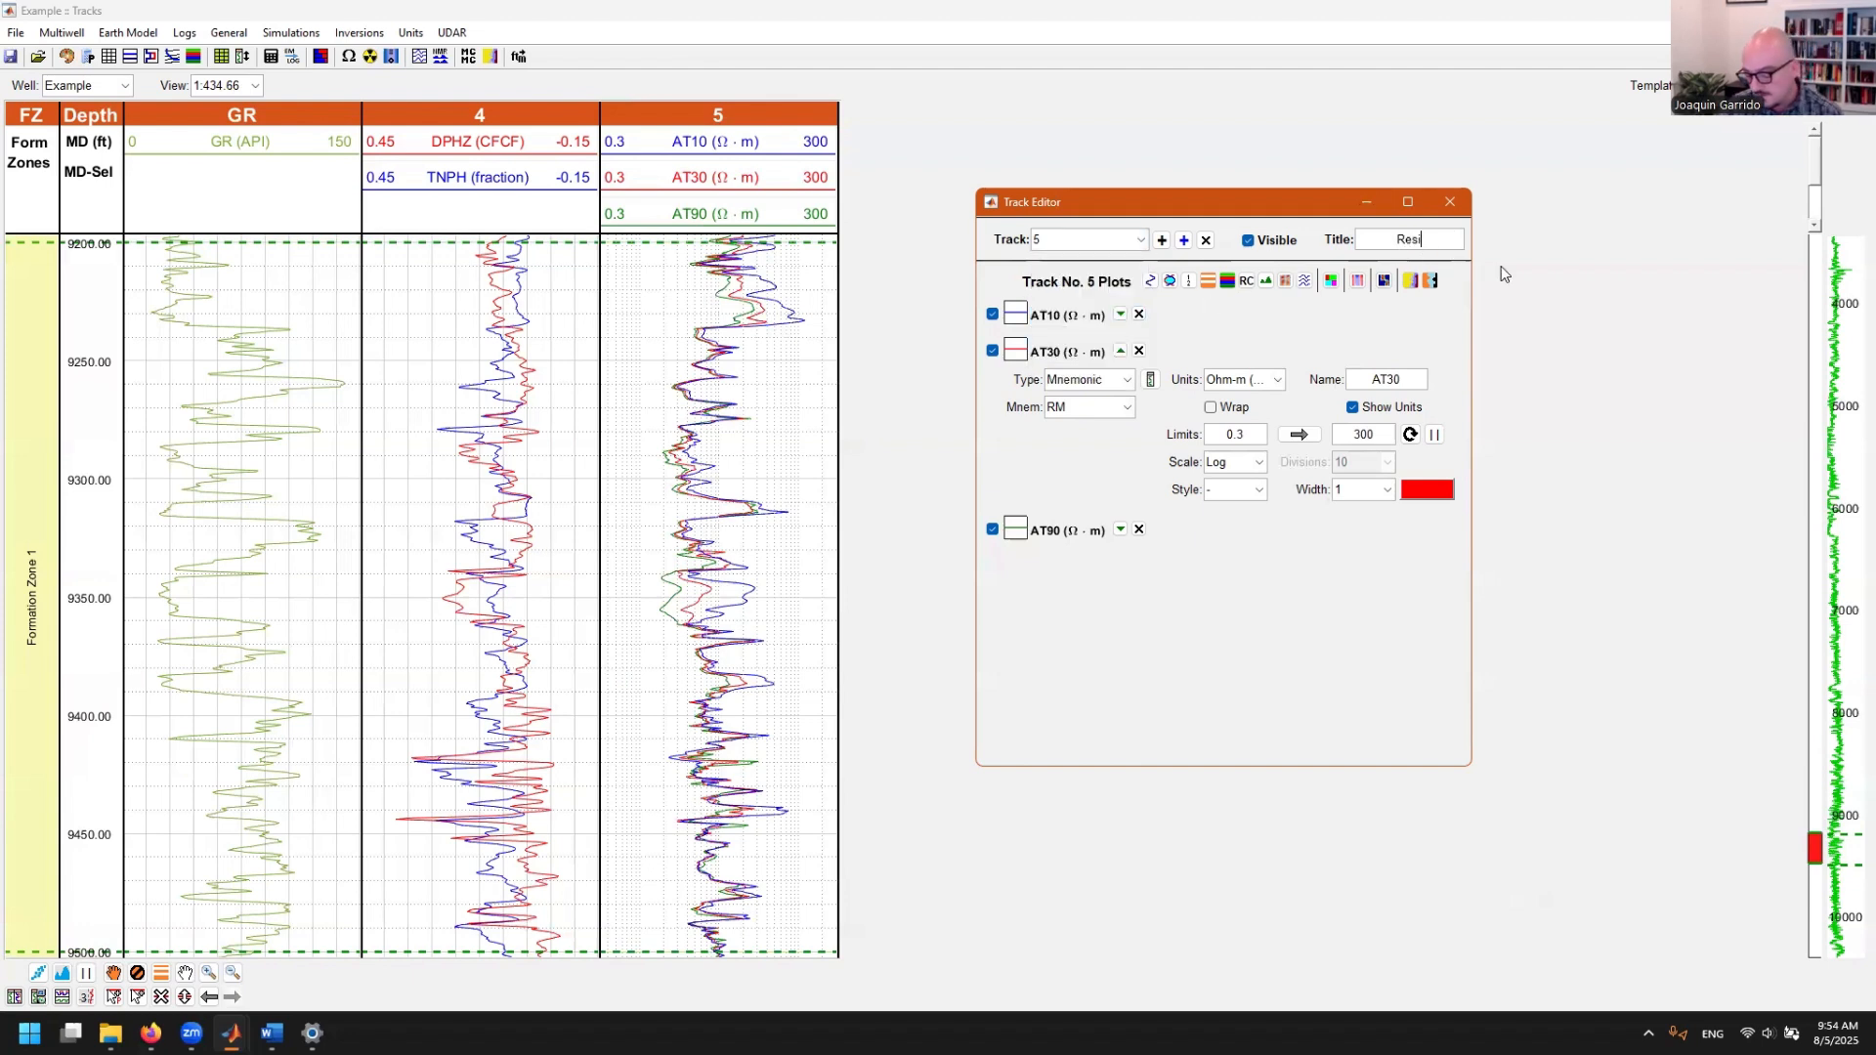
text(stivity)
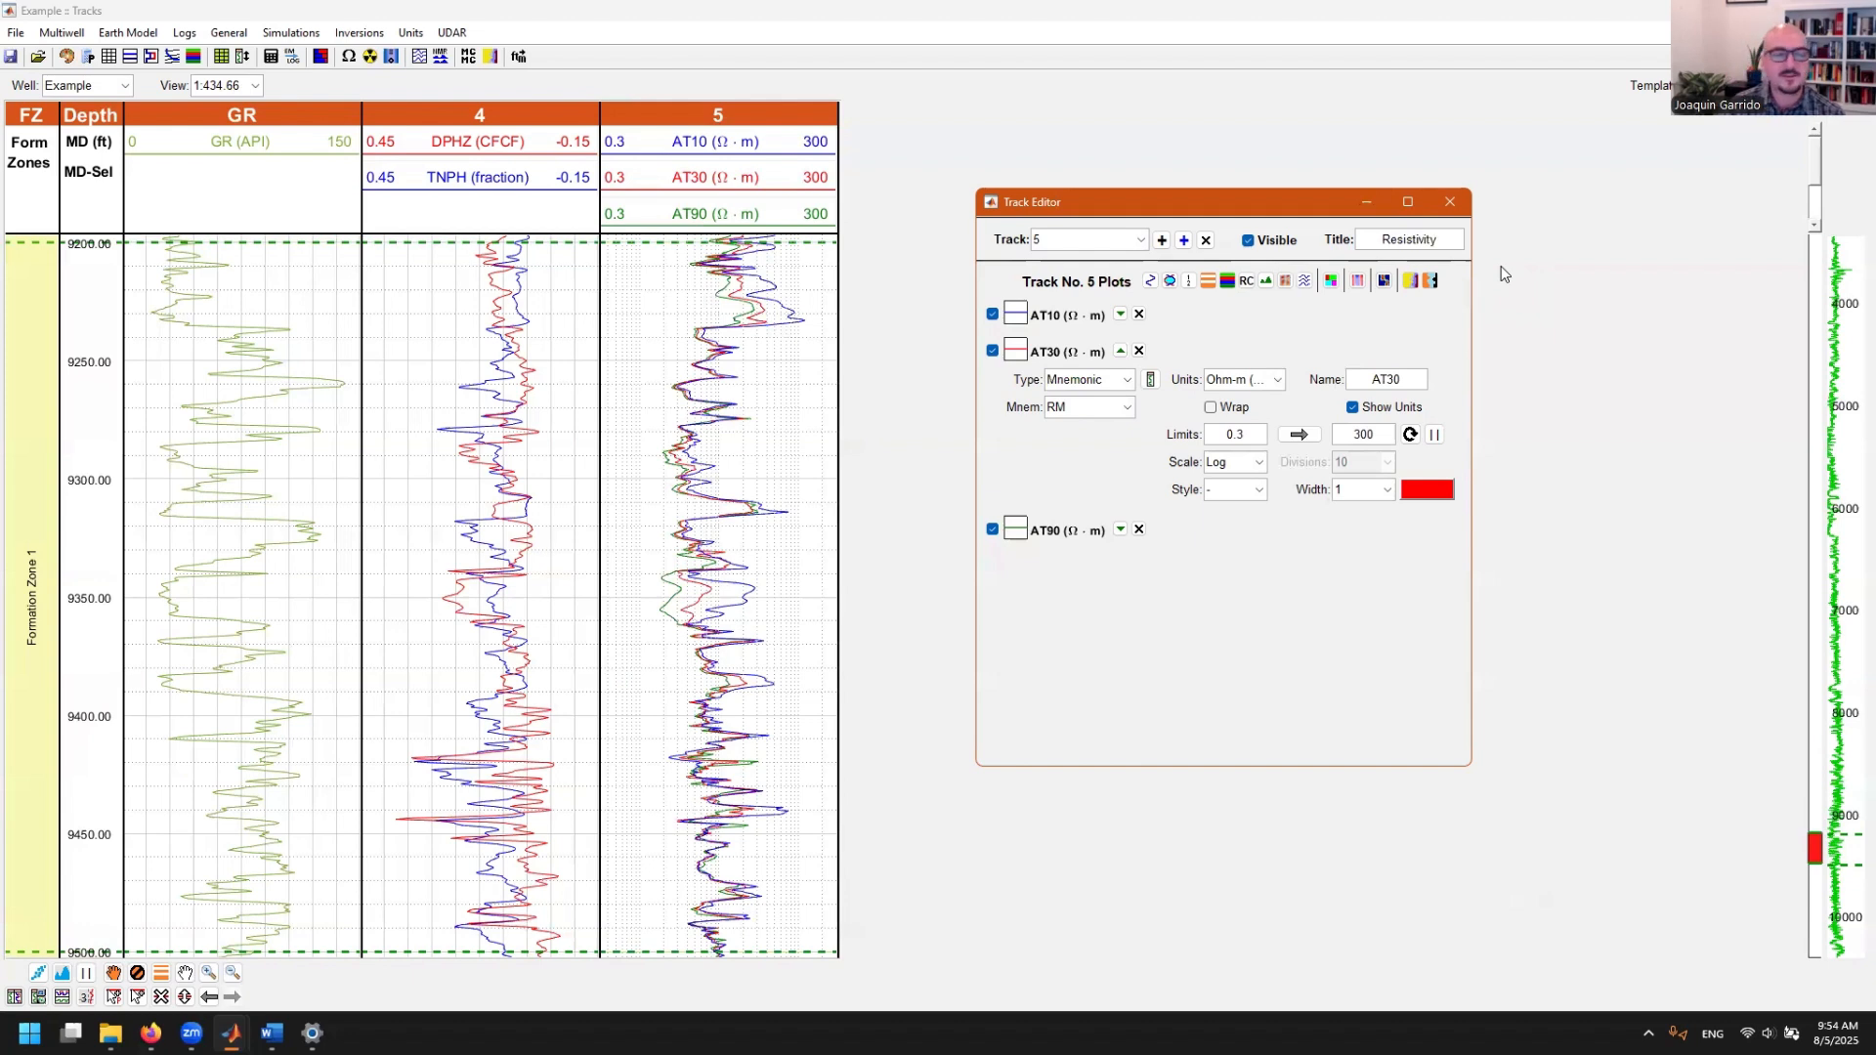
key(Return)
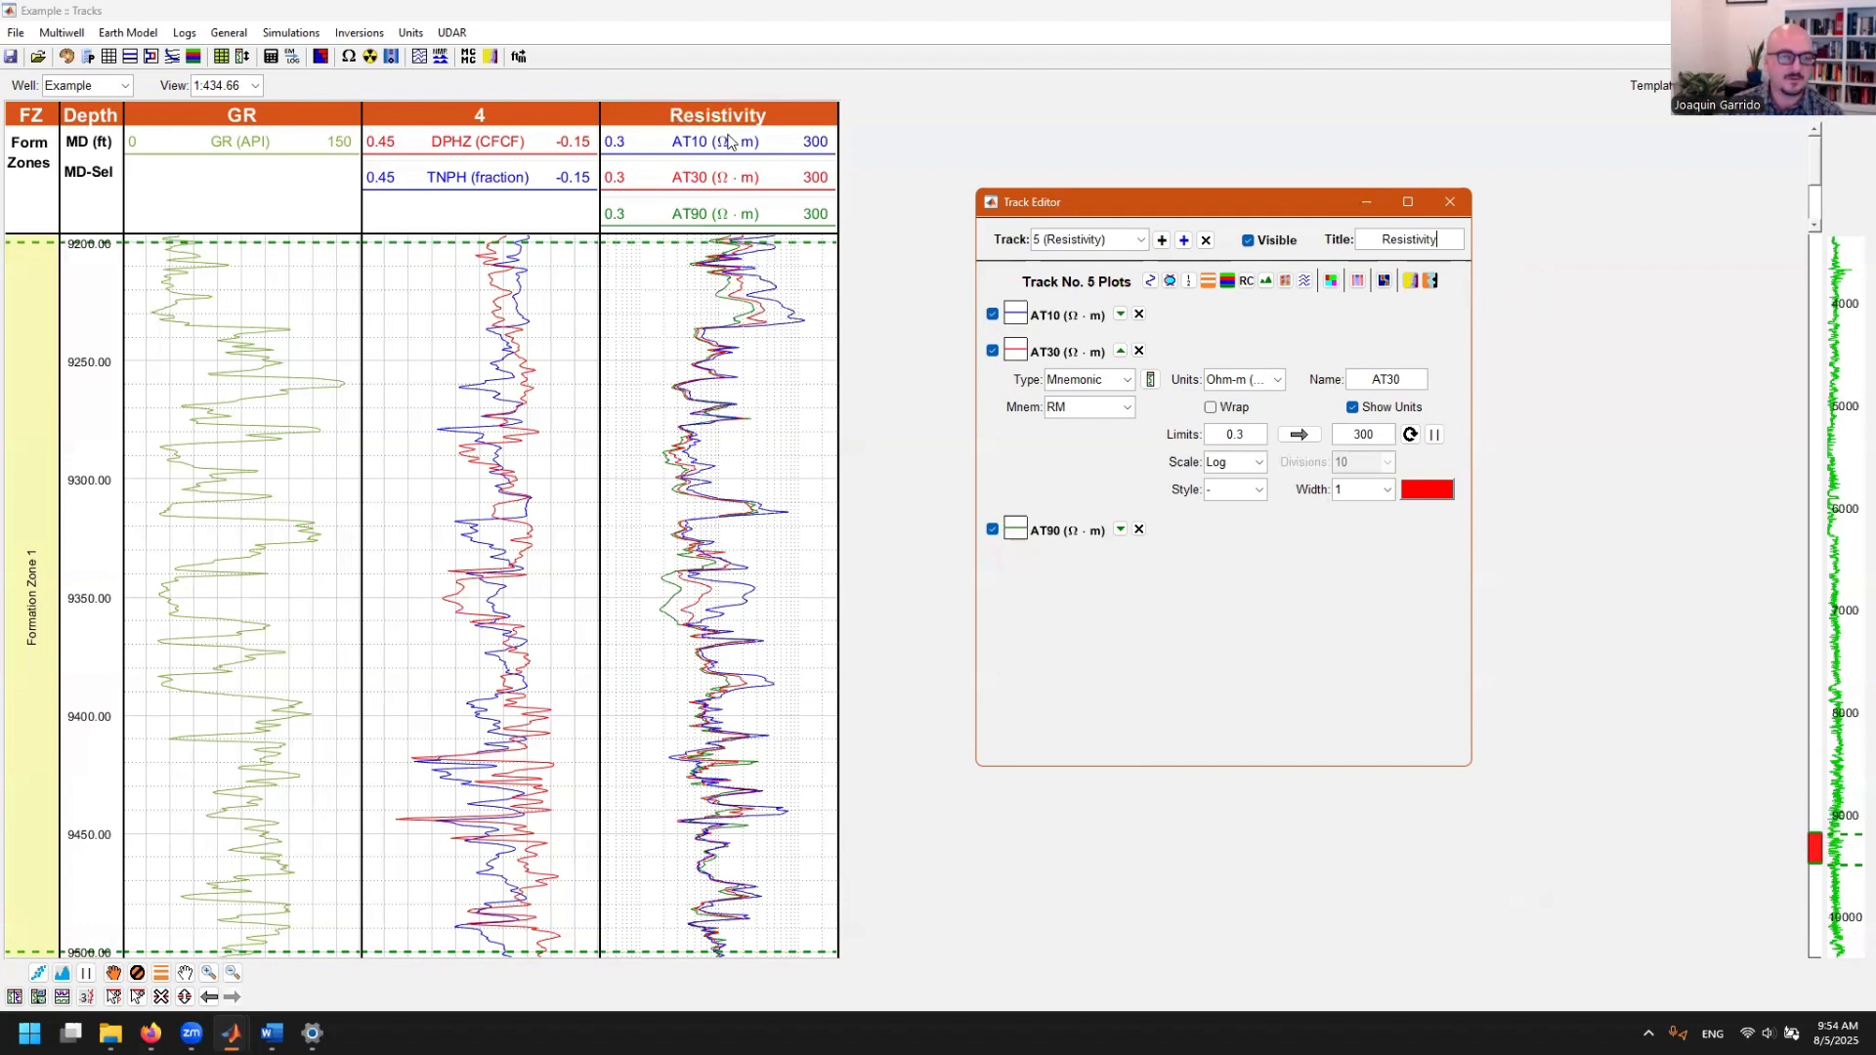
- Title track 4 "Porosities"
click(1140, 240)
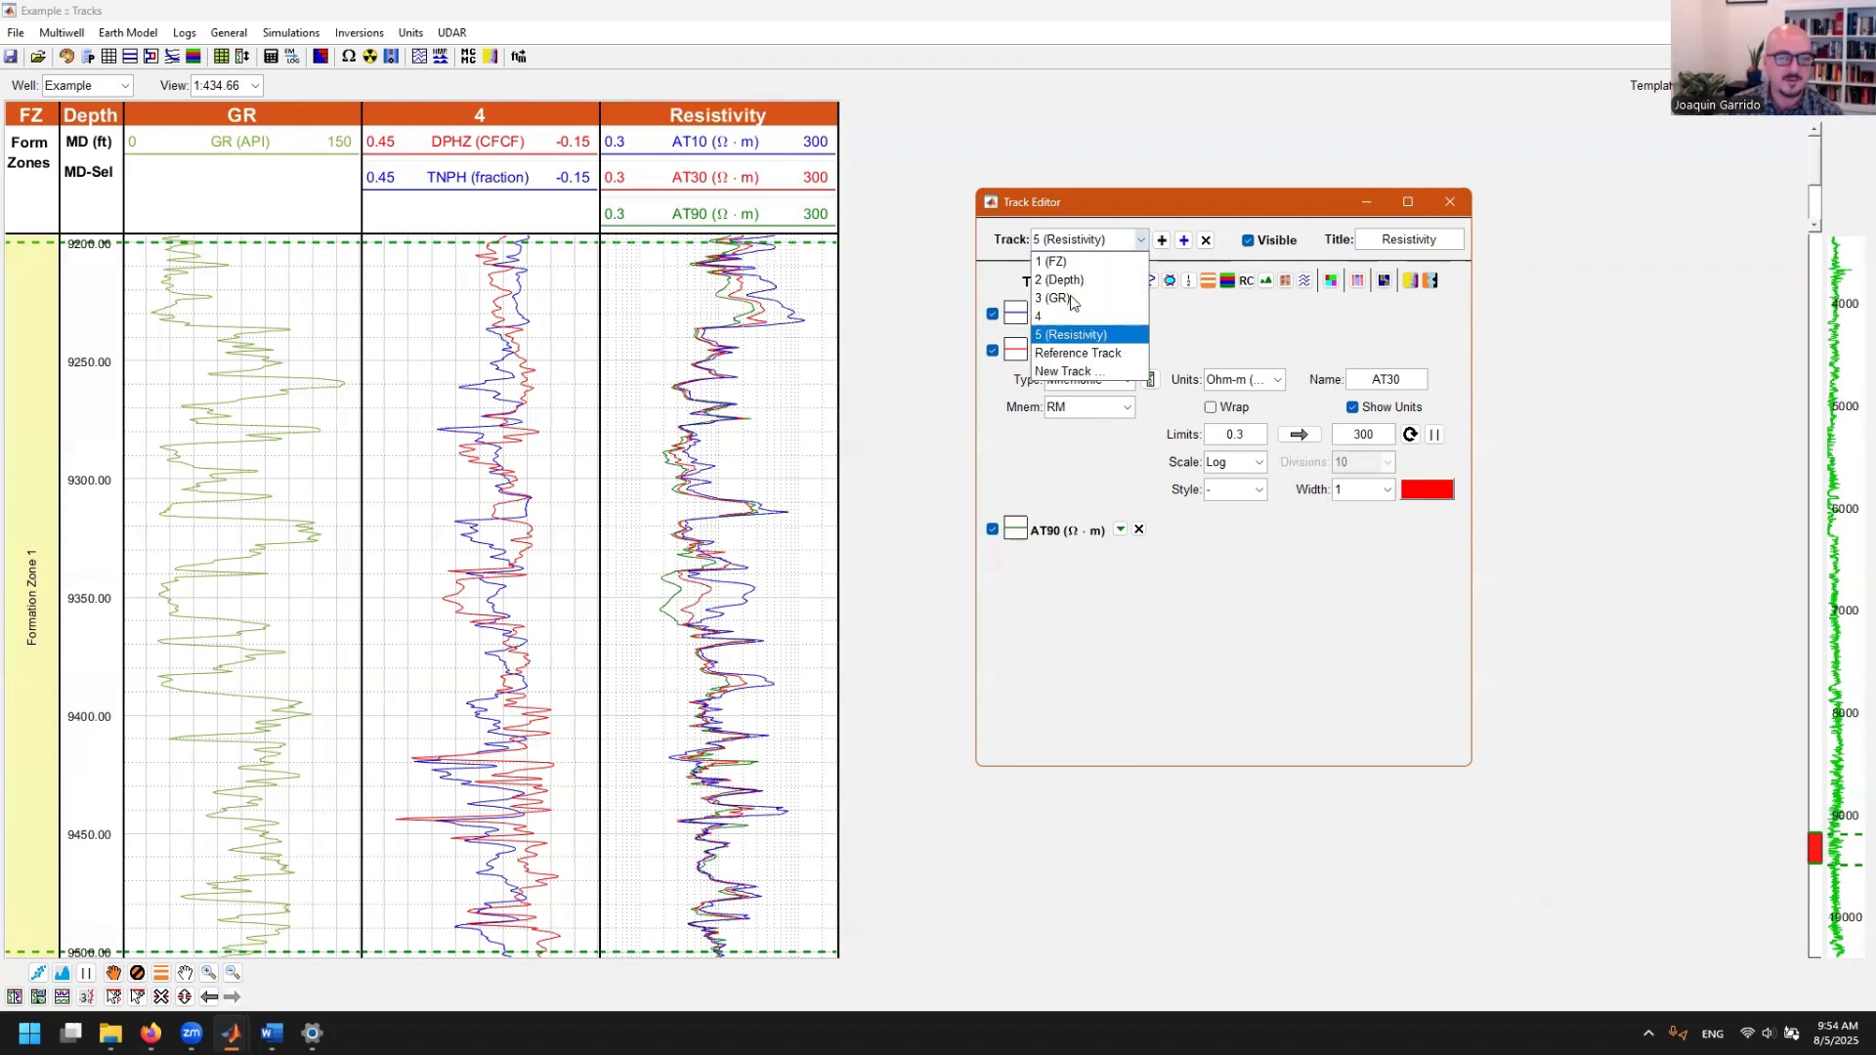
click(1070, 332)
click(1405, 241)
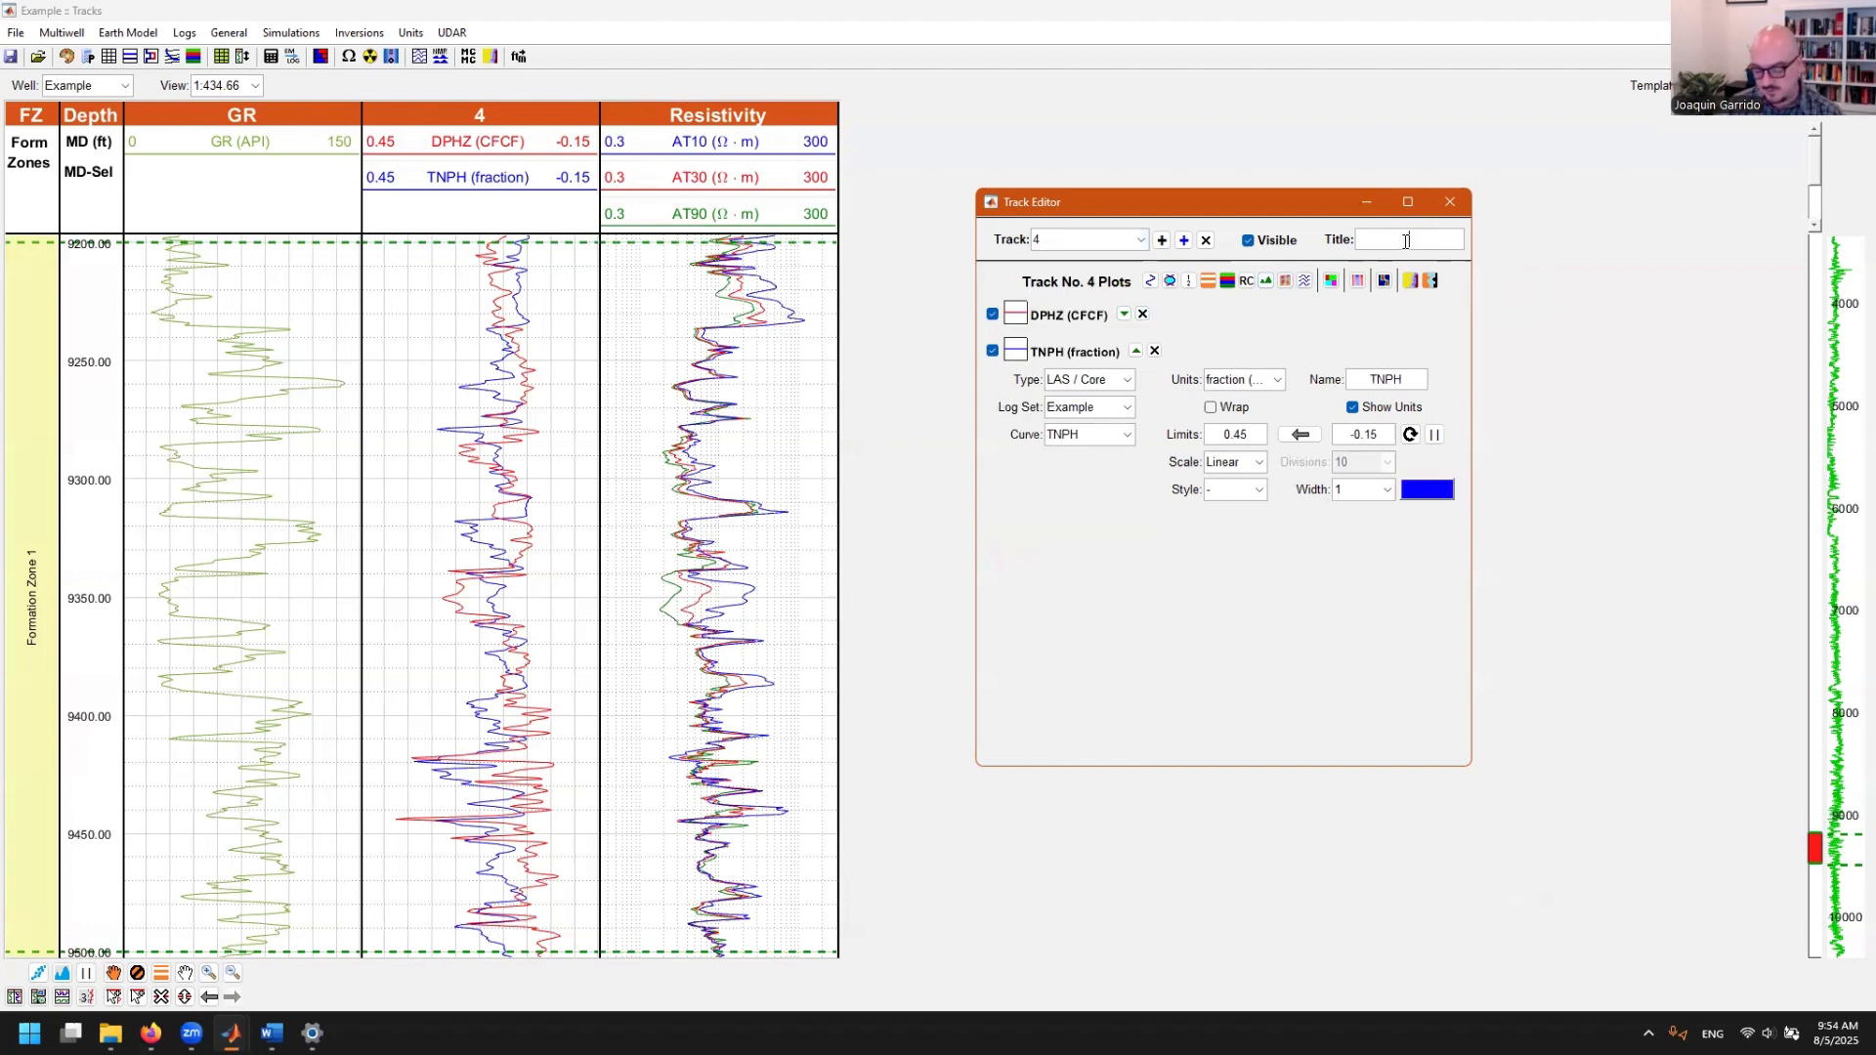
text(Porositi)
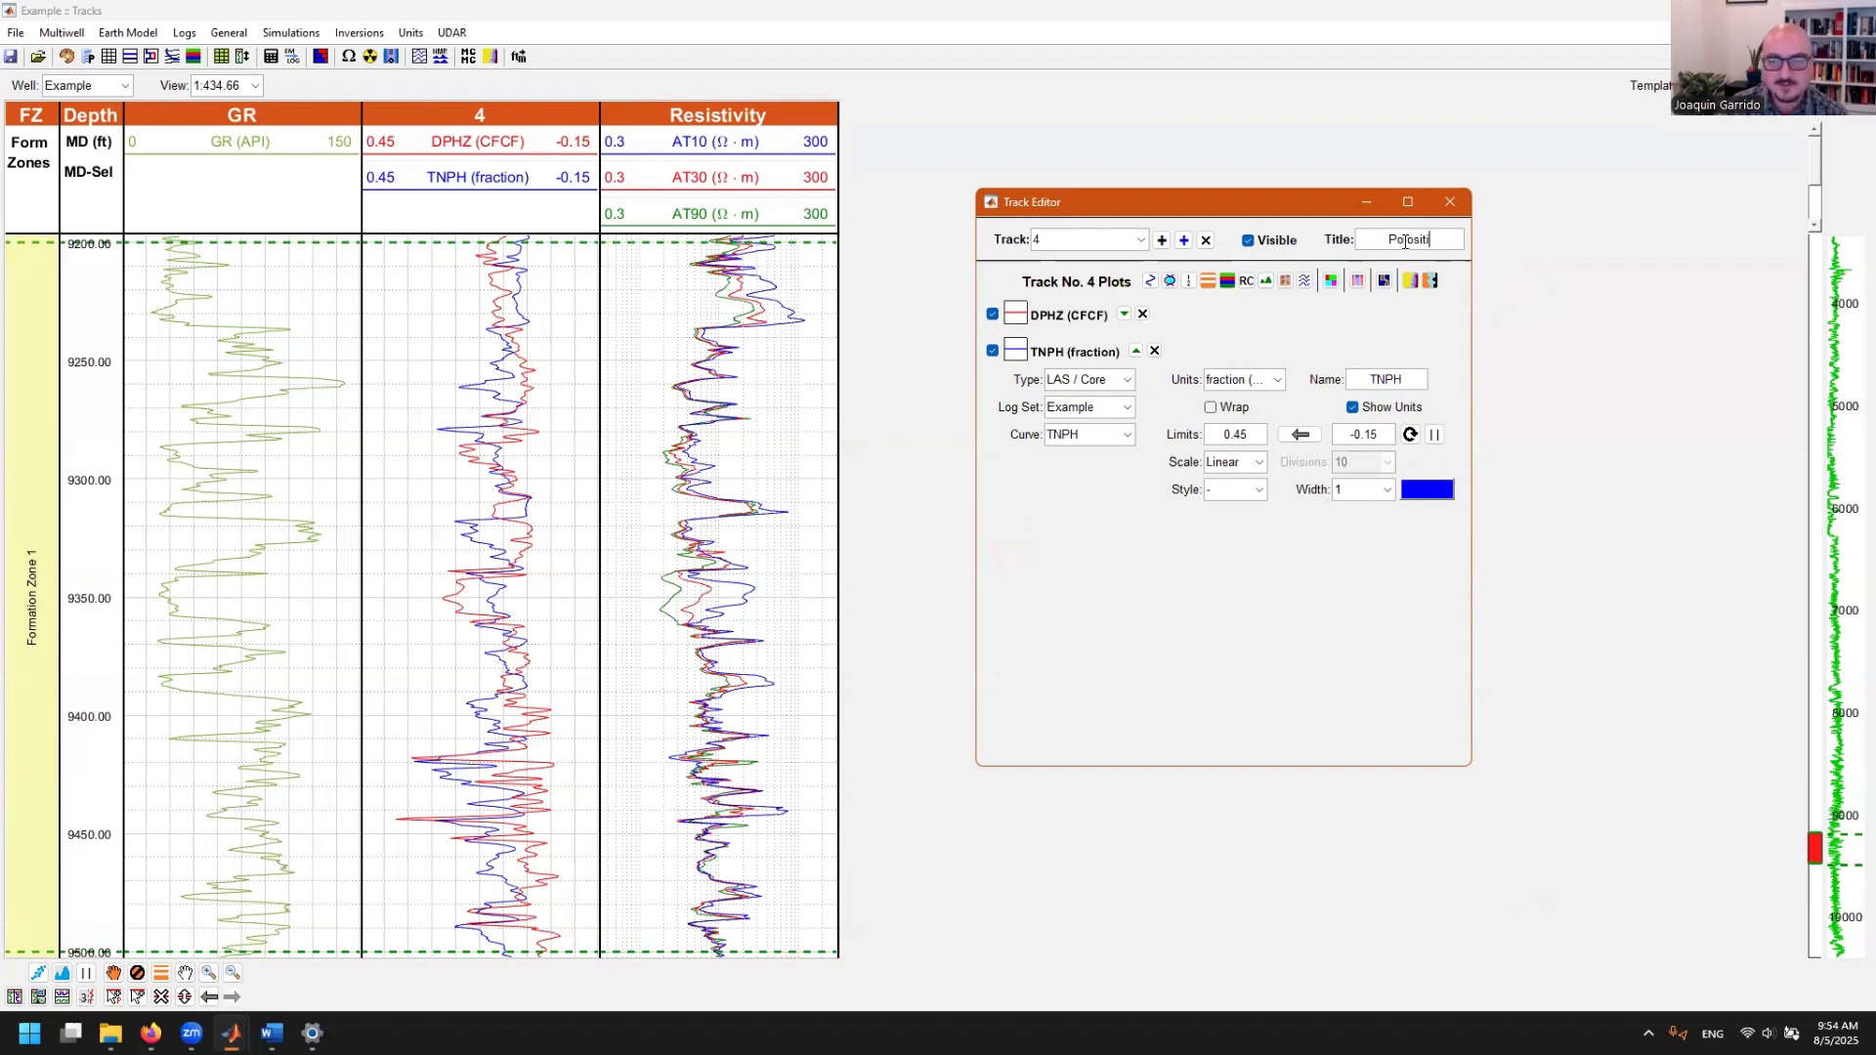
text(es)
key(Return)
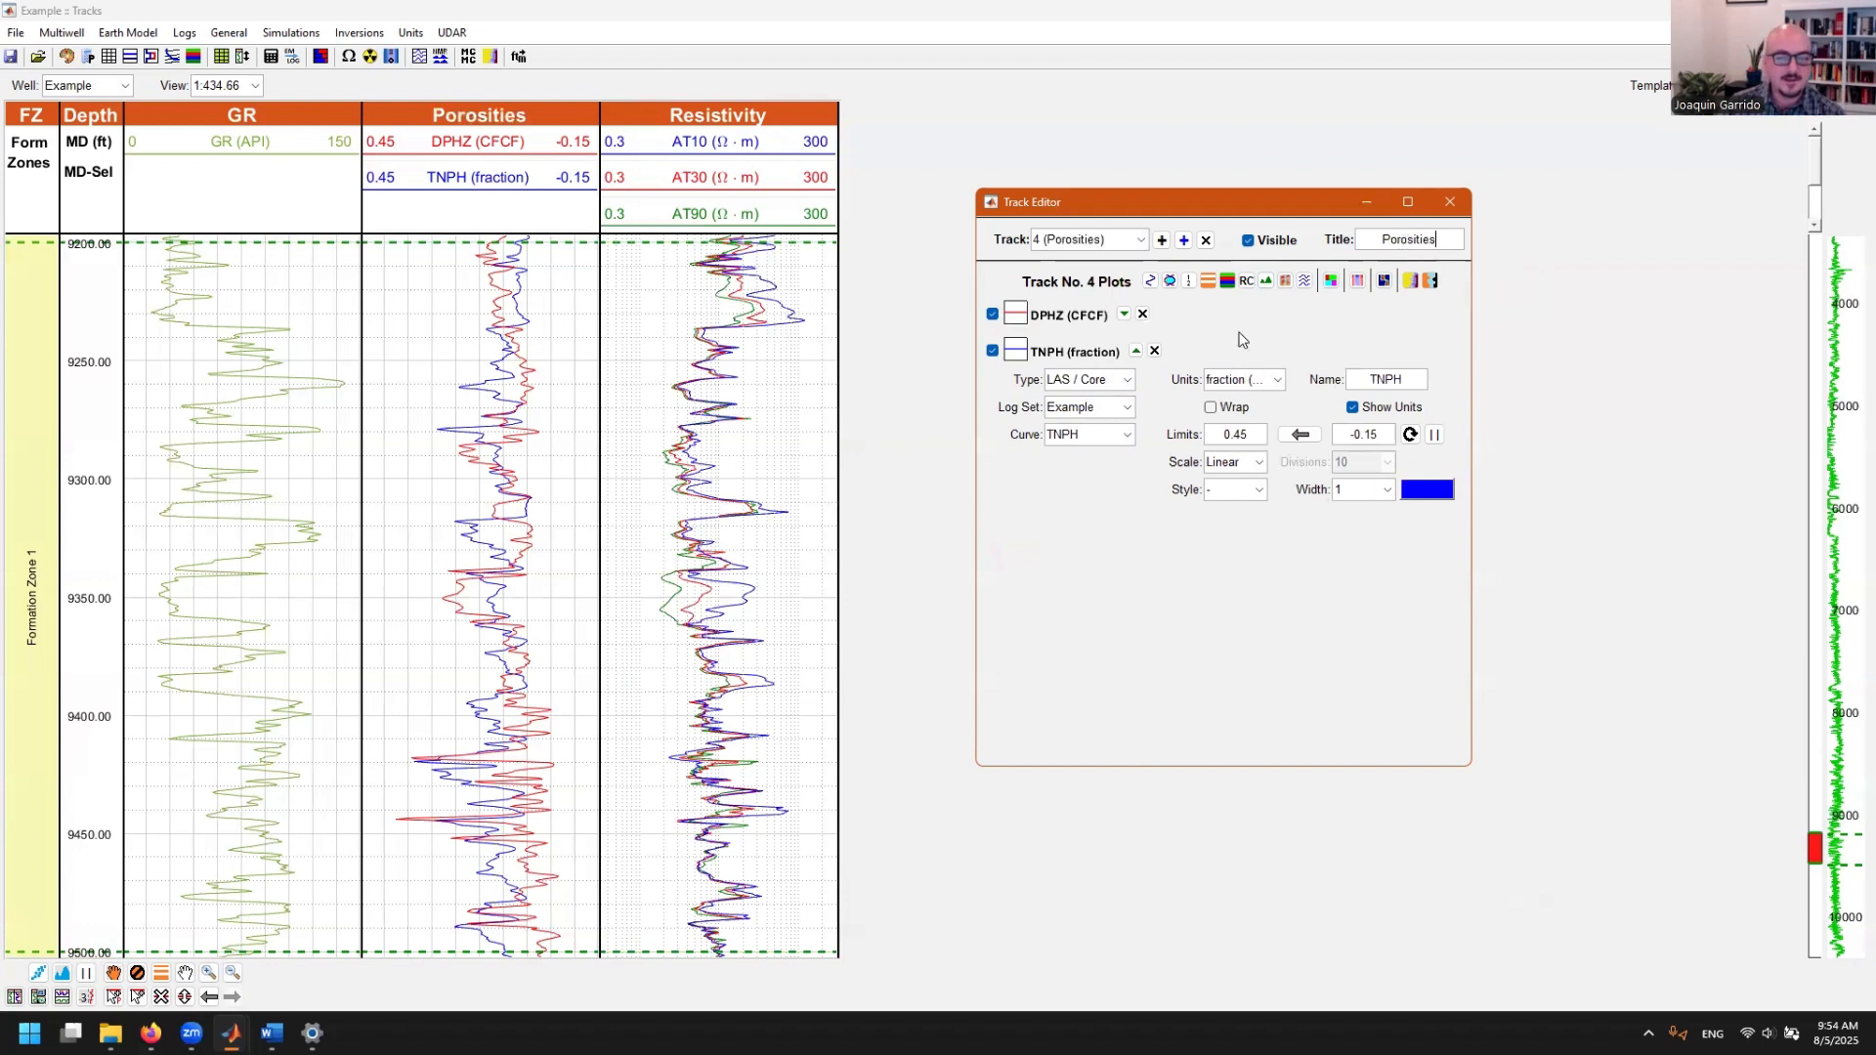
- Add a shade between DPHZ and TNPH in the Porosities track with a cyan left-to-right fill, and try out the right-to-left fill
click(1173, 287)
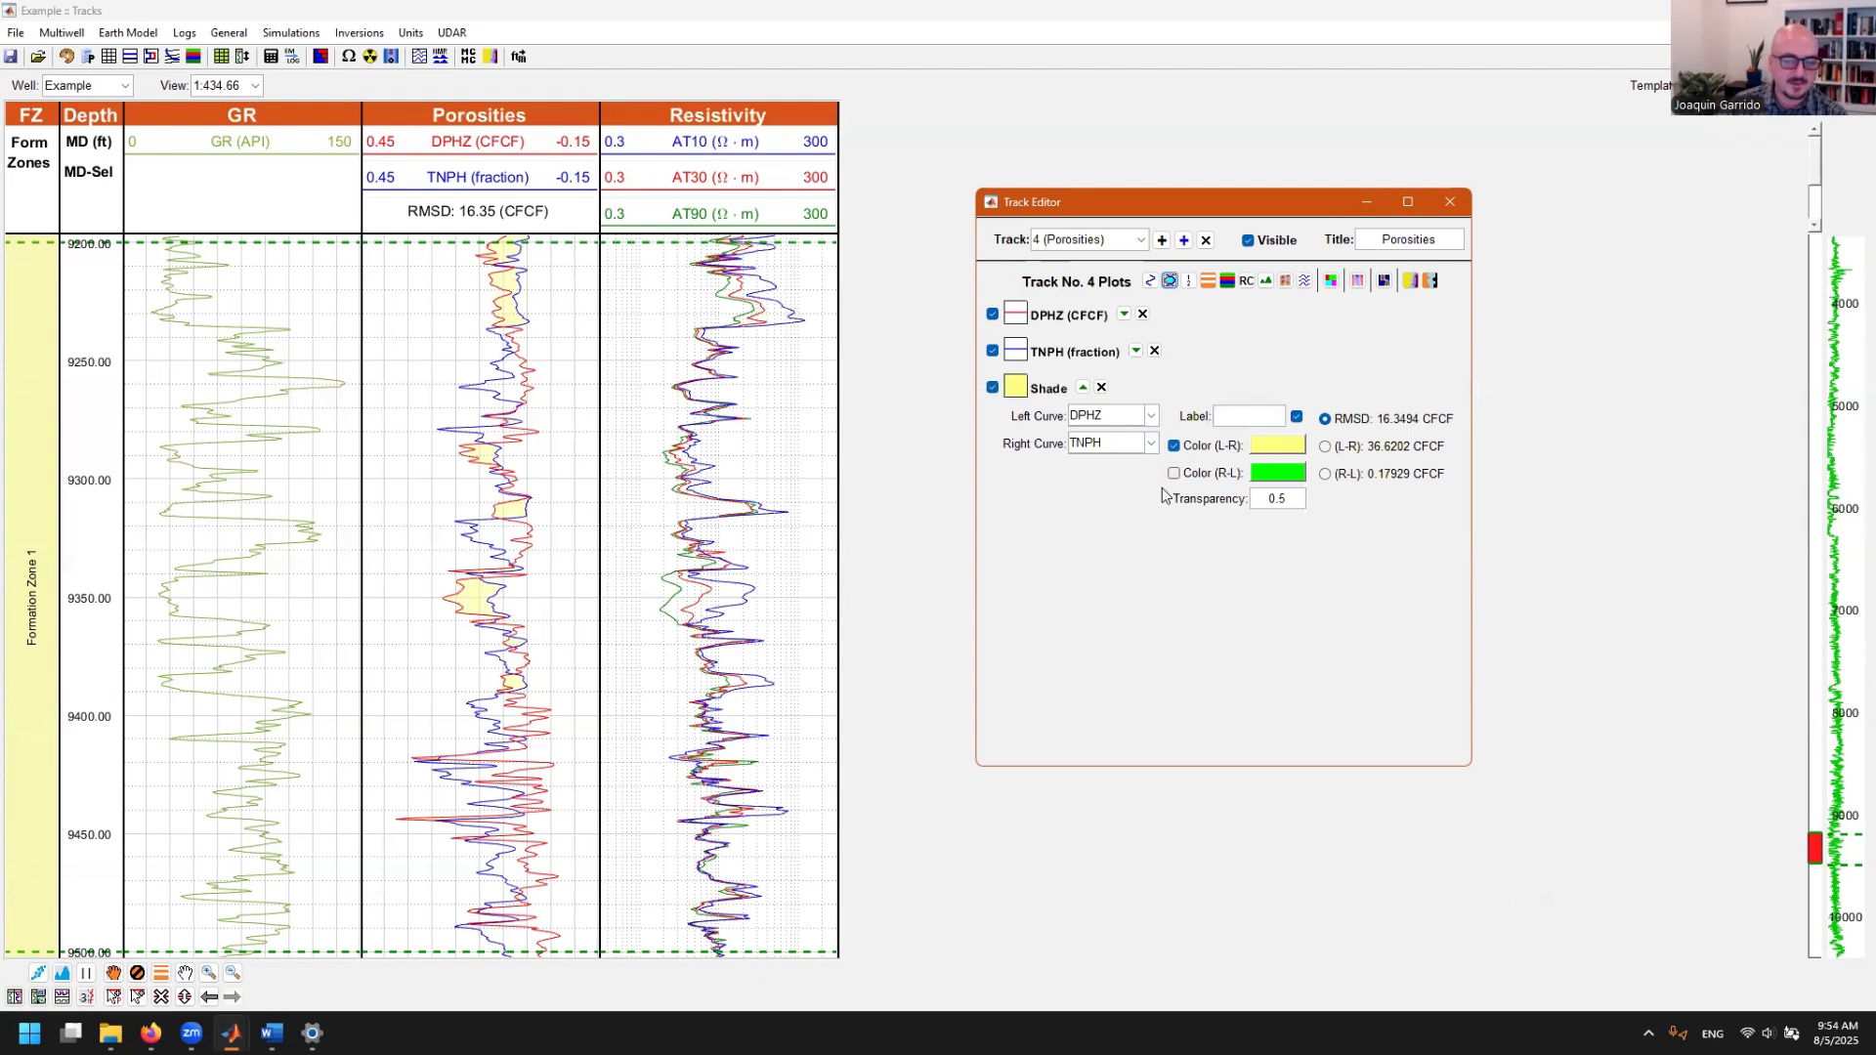
click(1297, 449)
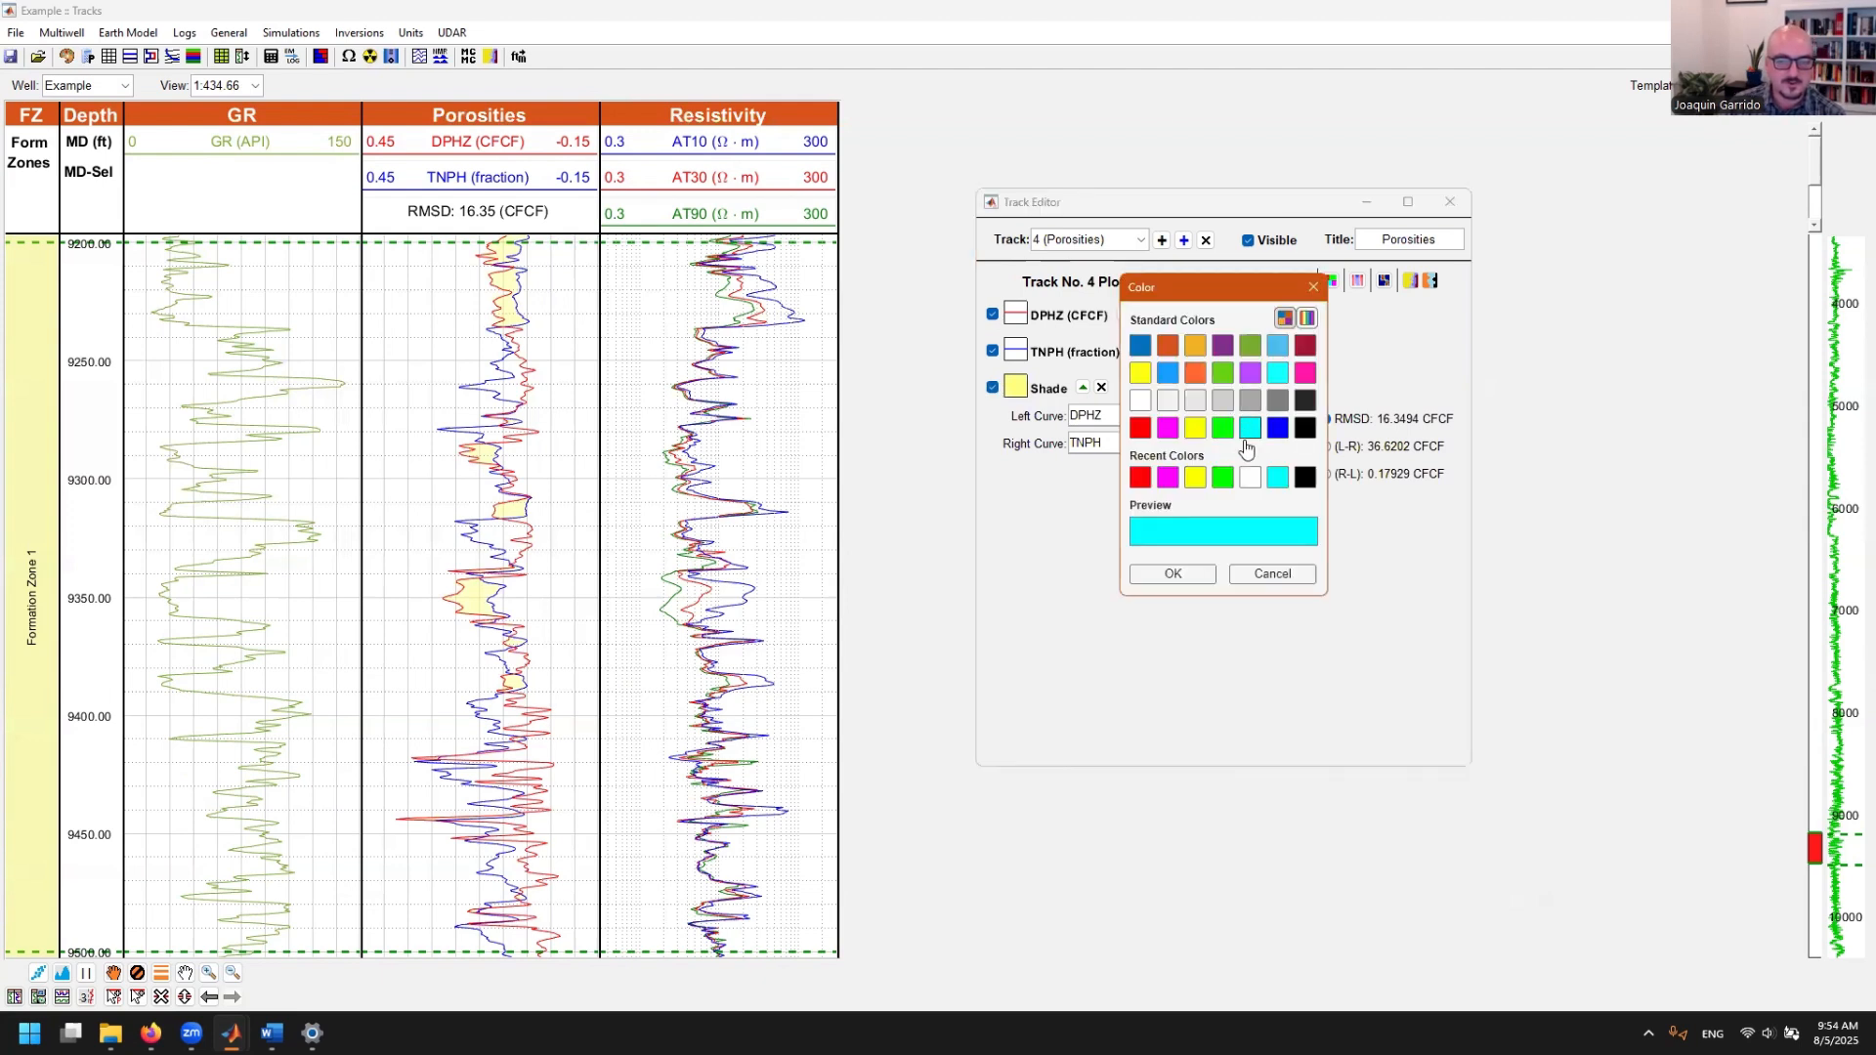
click(1187, 573)
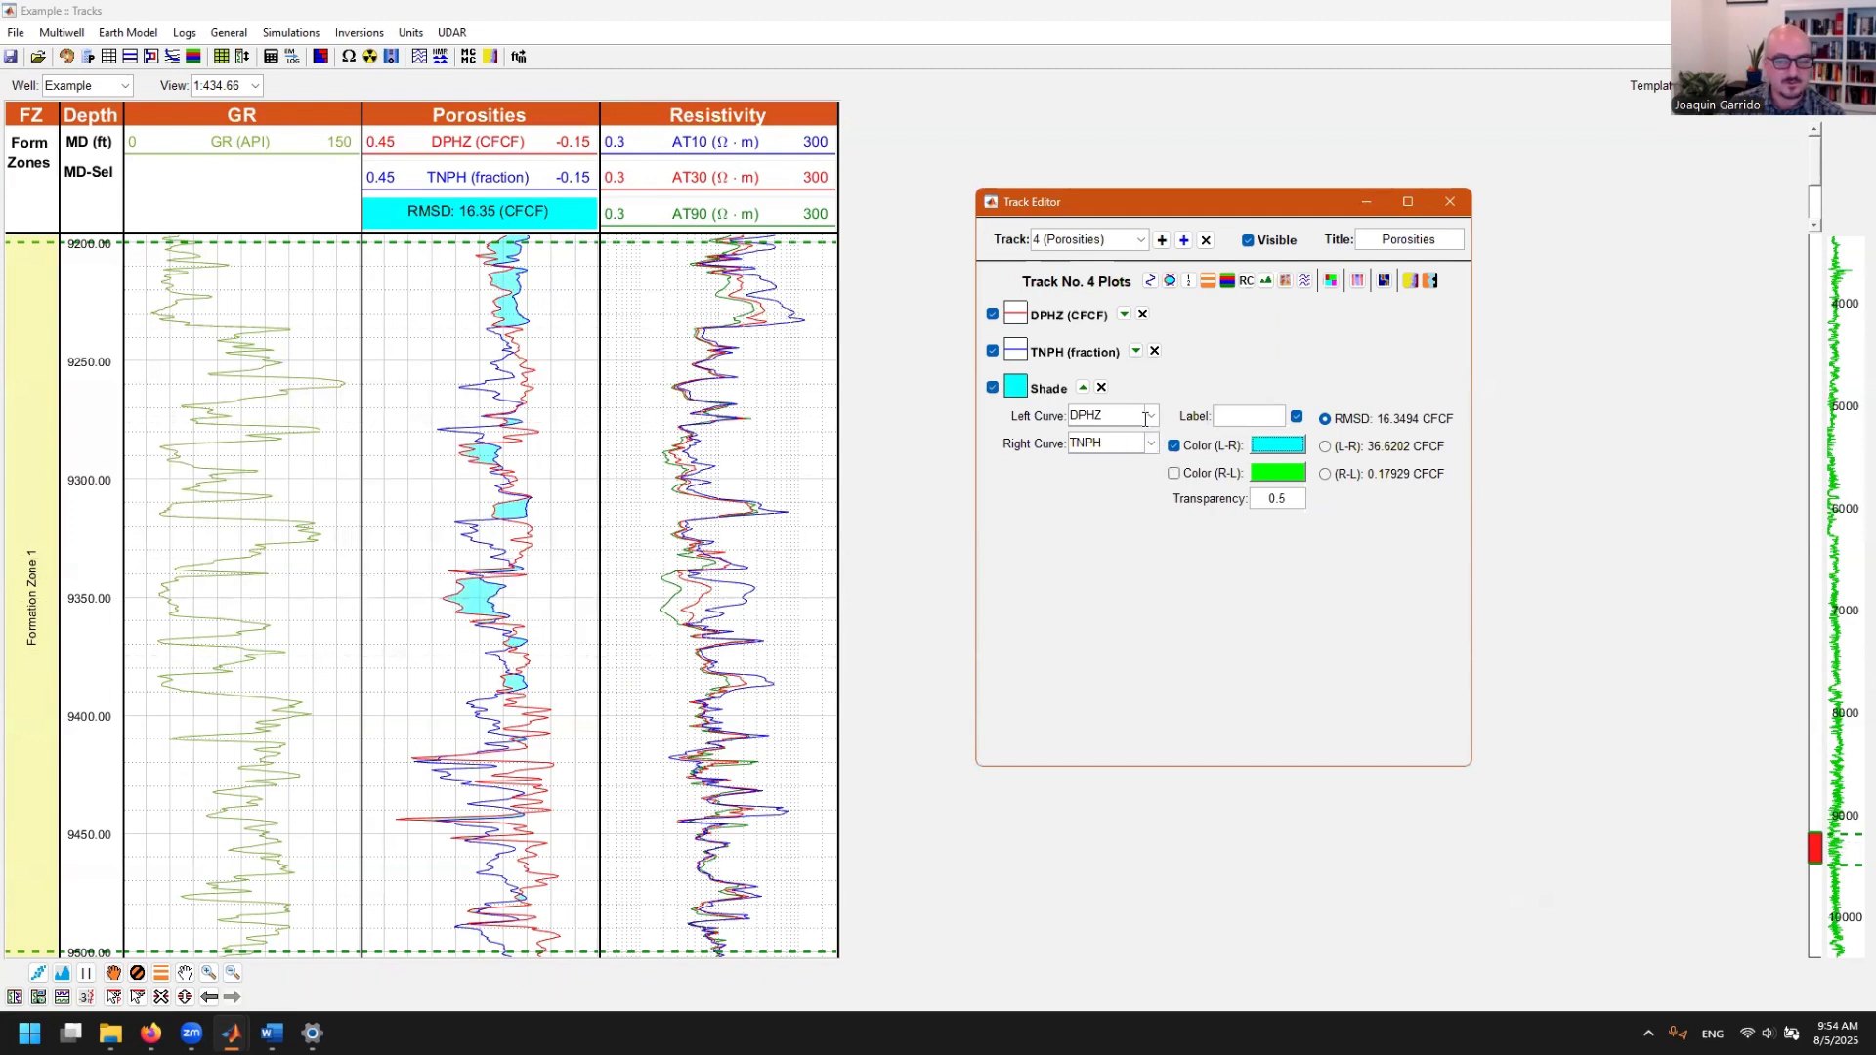
click(1175, 473)
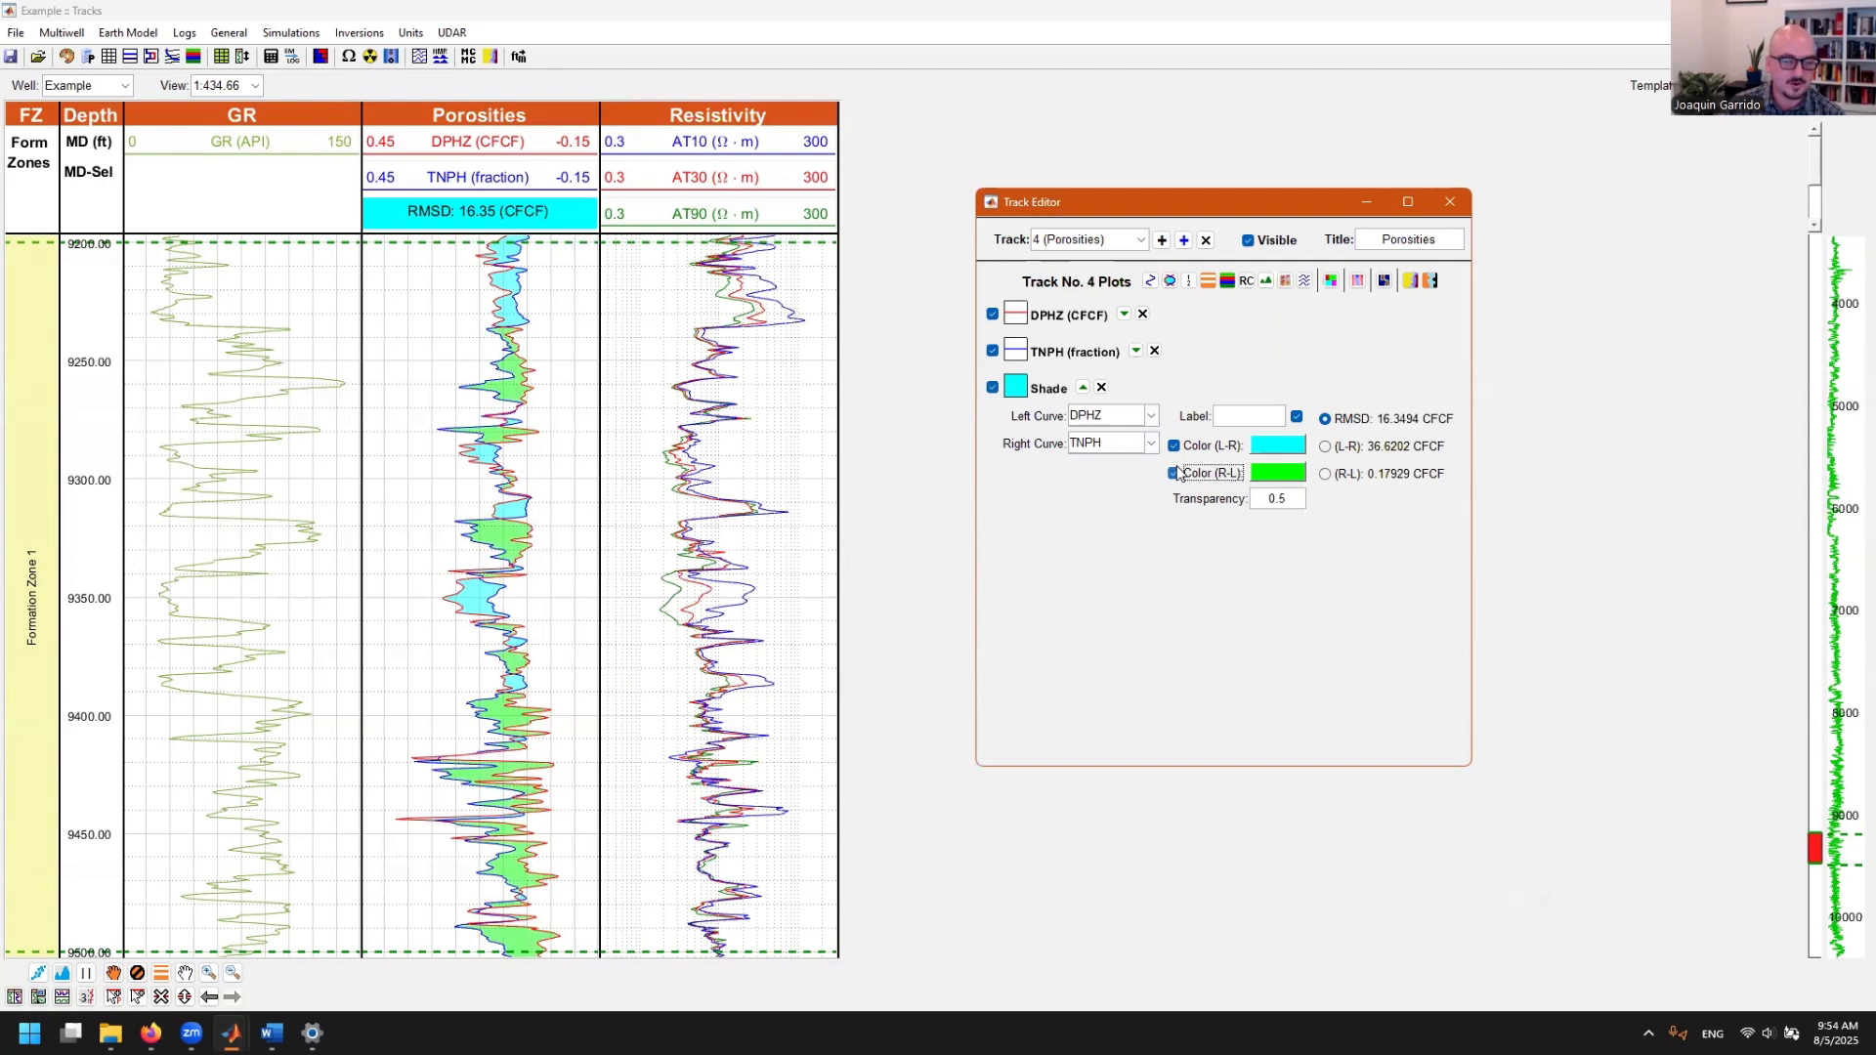
click(1176, 473)
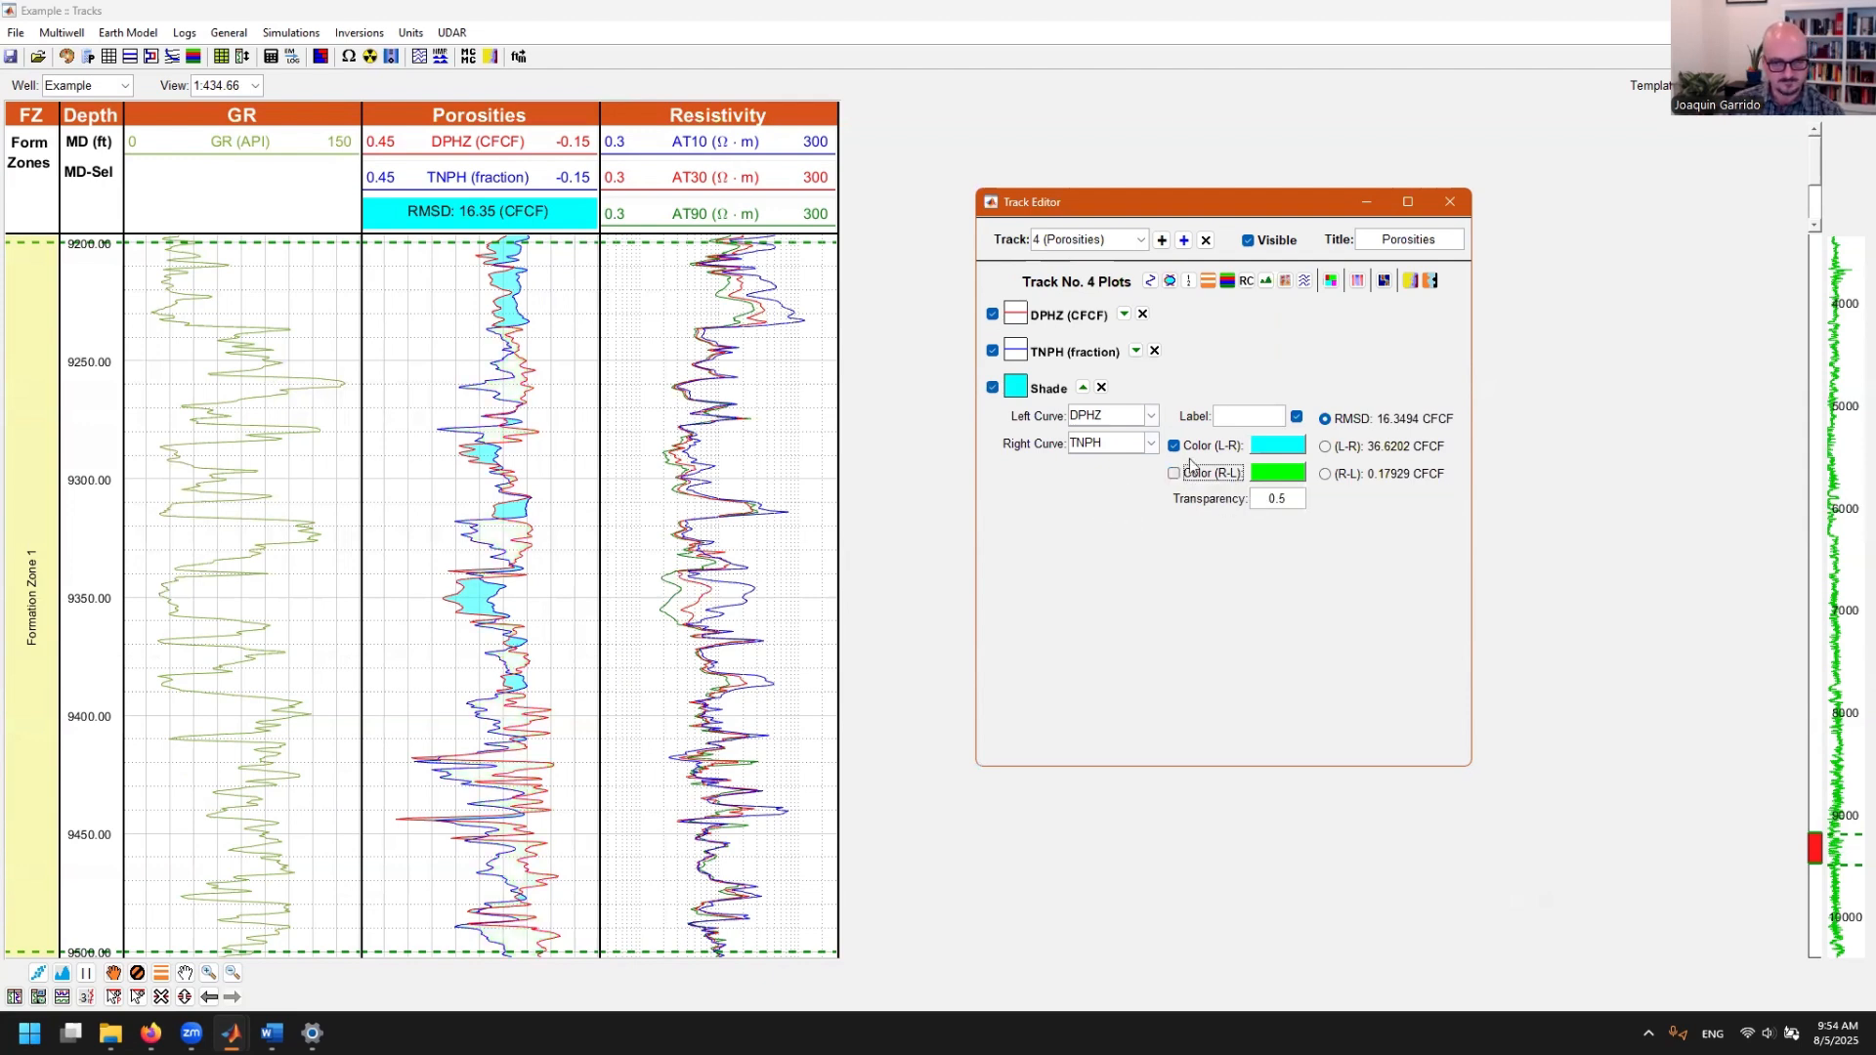
- Change the shade's left-to-right fill color to green, leaving the right-to-left fill switched off
click(1294, 450)
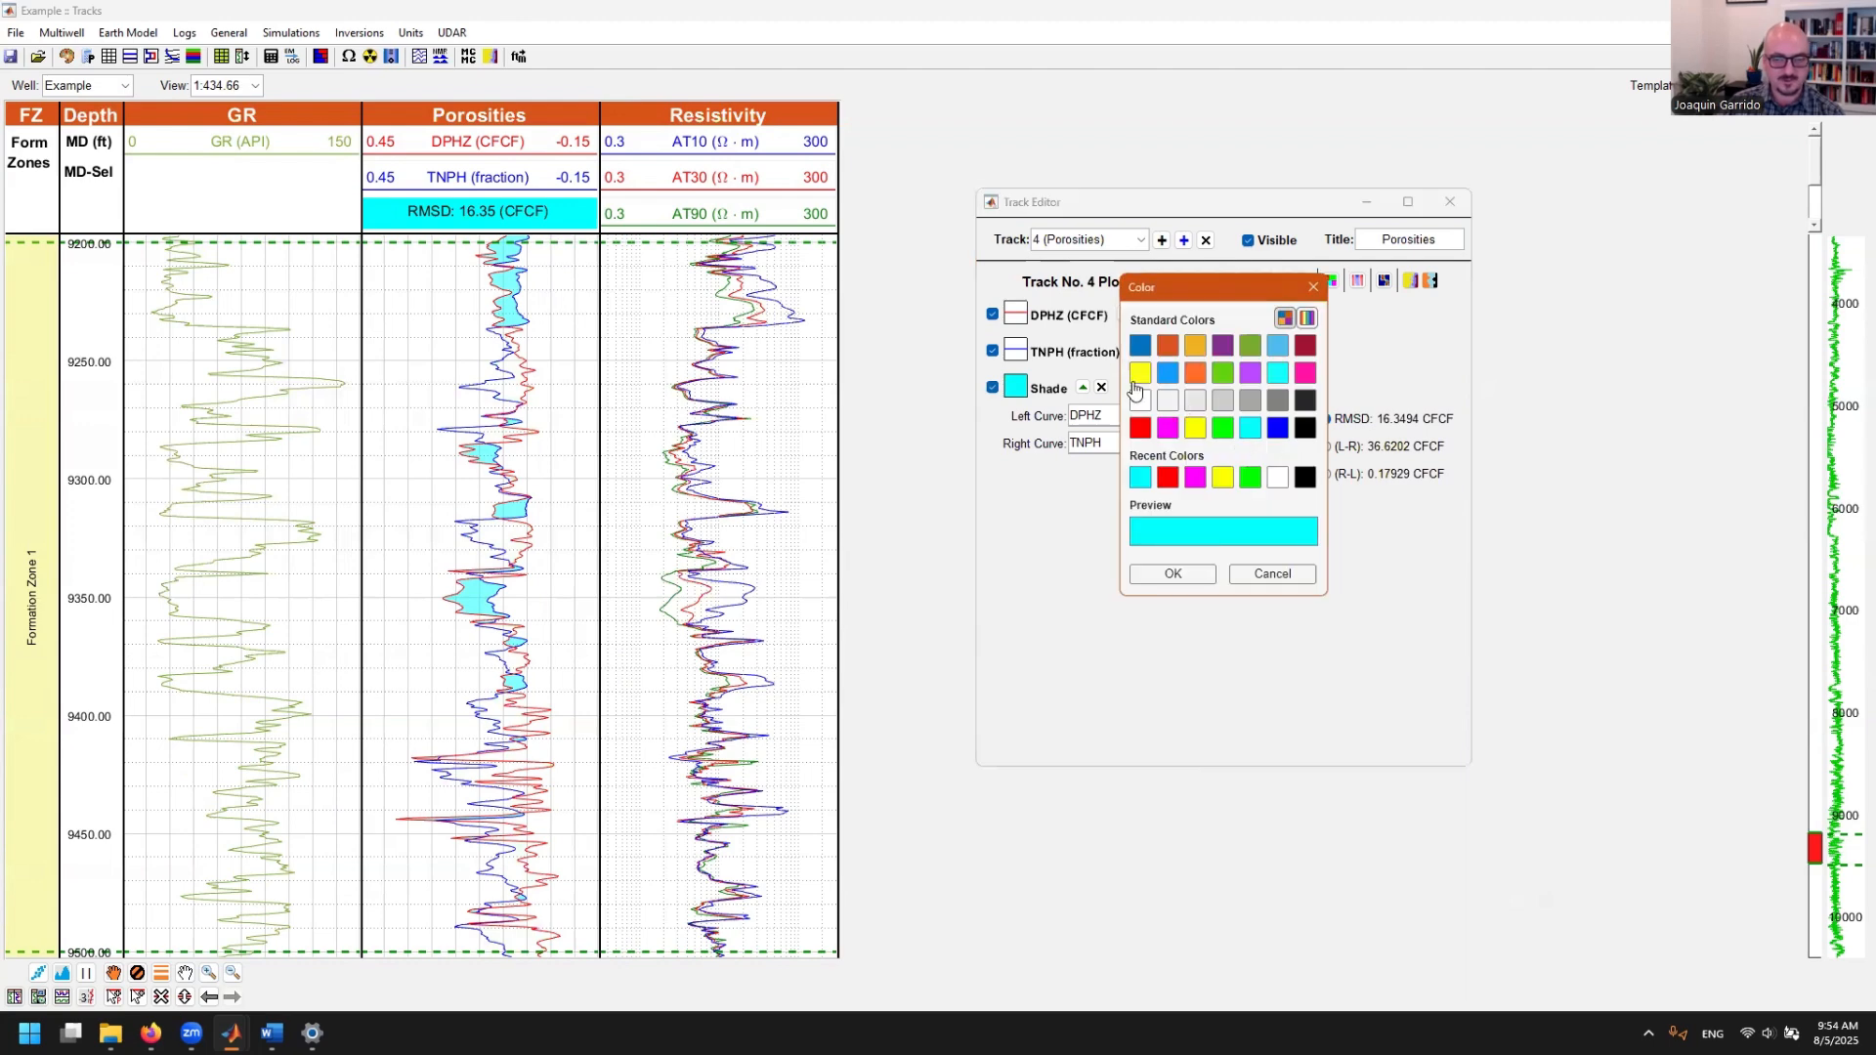
click(1195, 427)
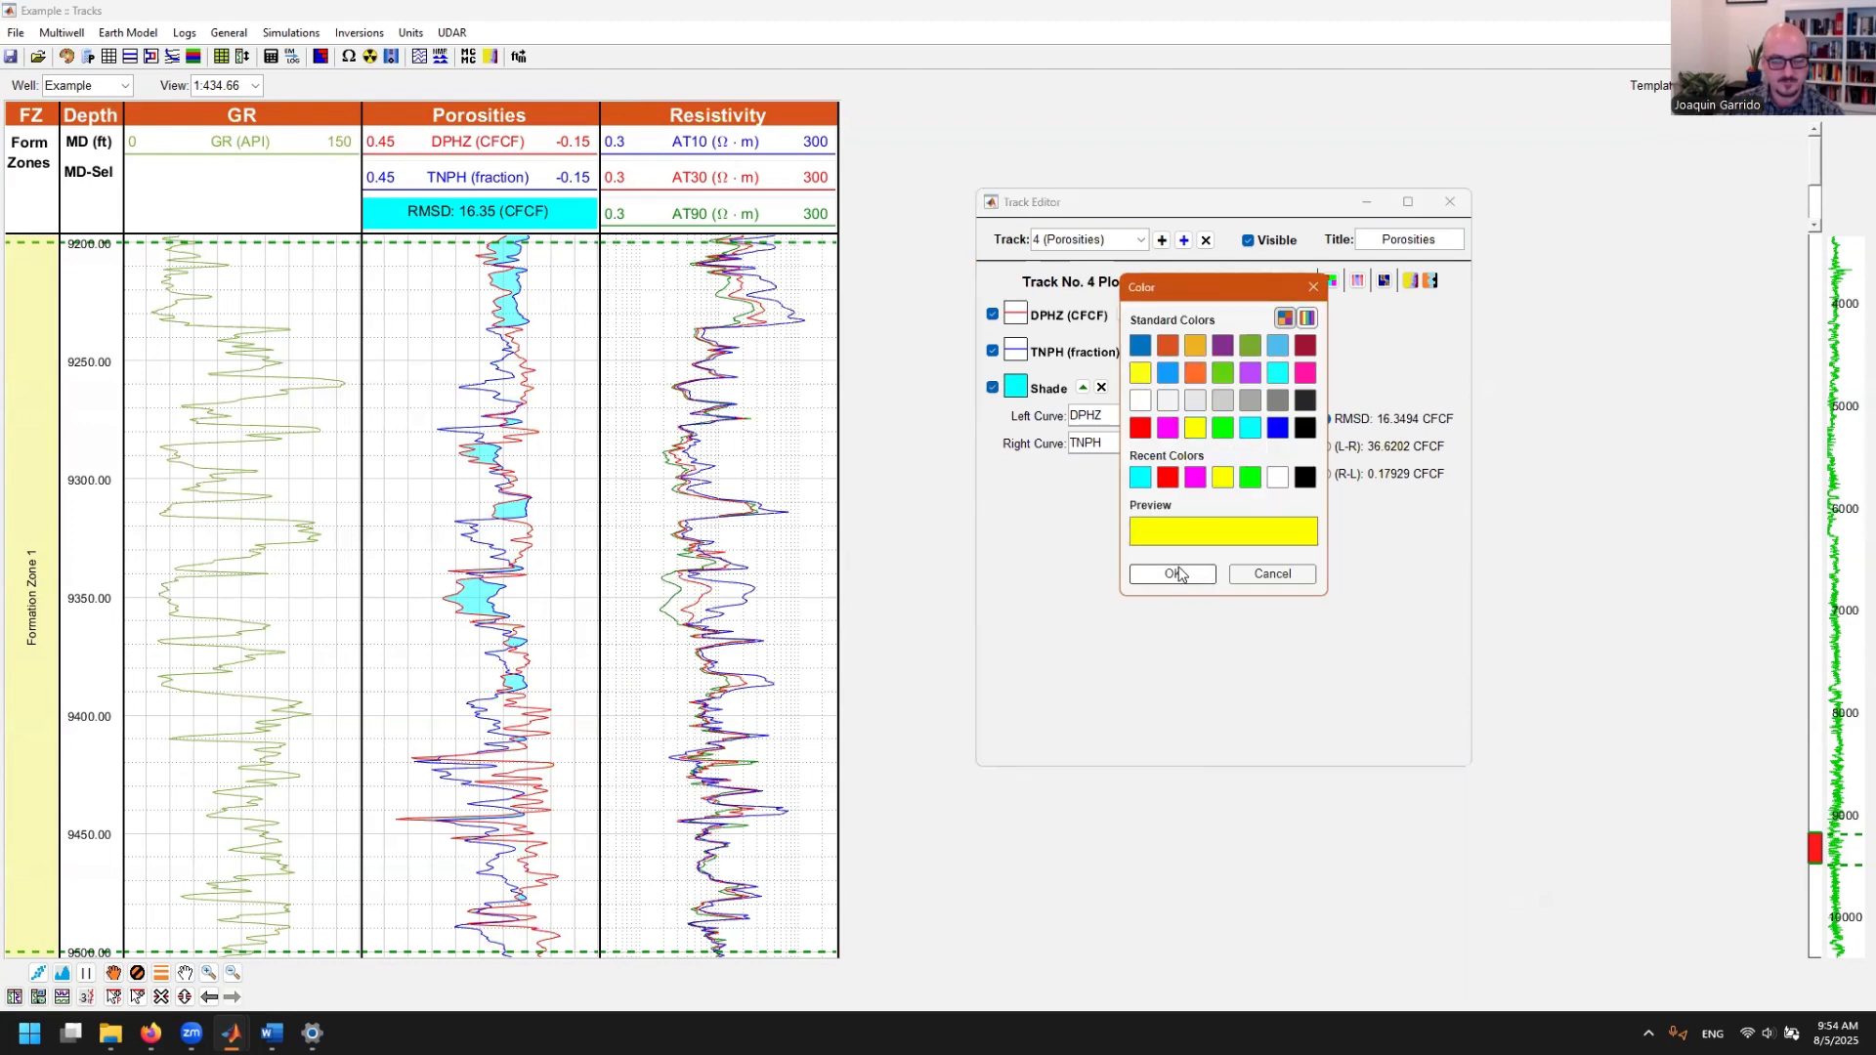
click(1222, 427)
click(1176, 575)
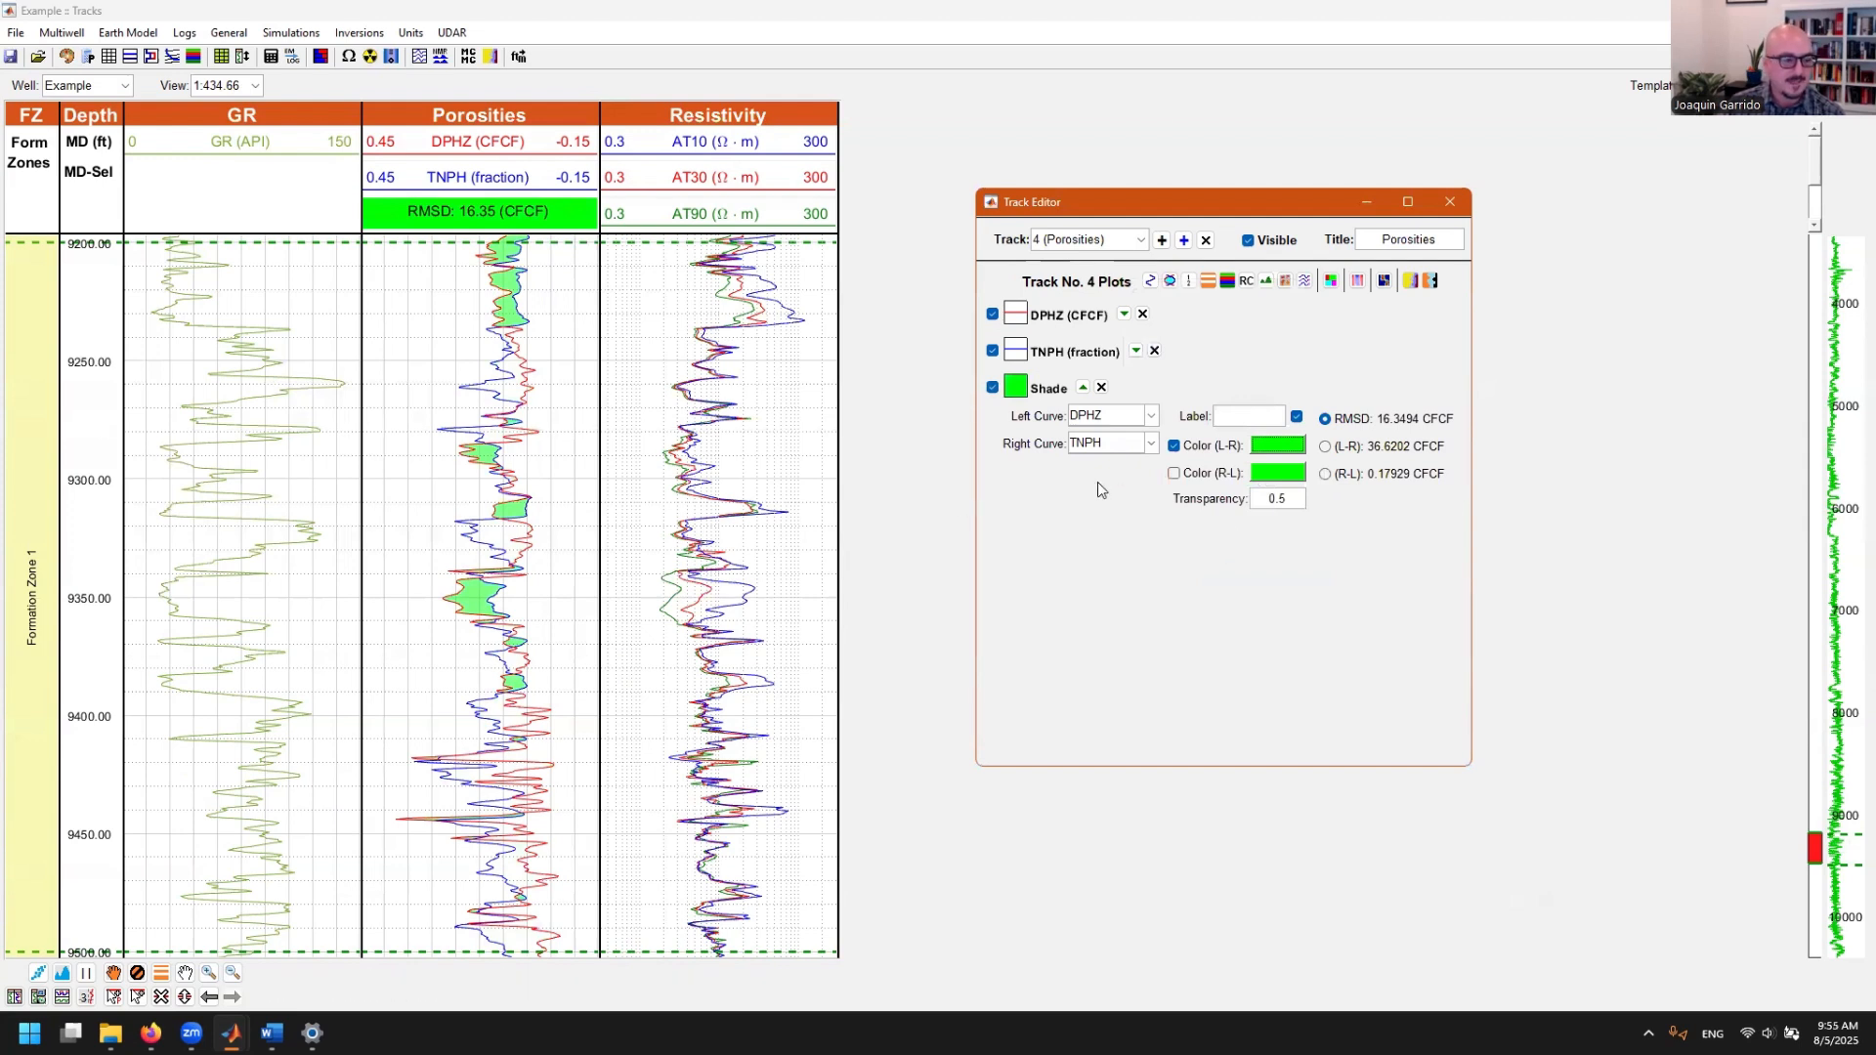
click(1175, 474)
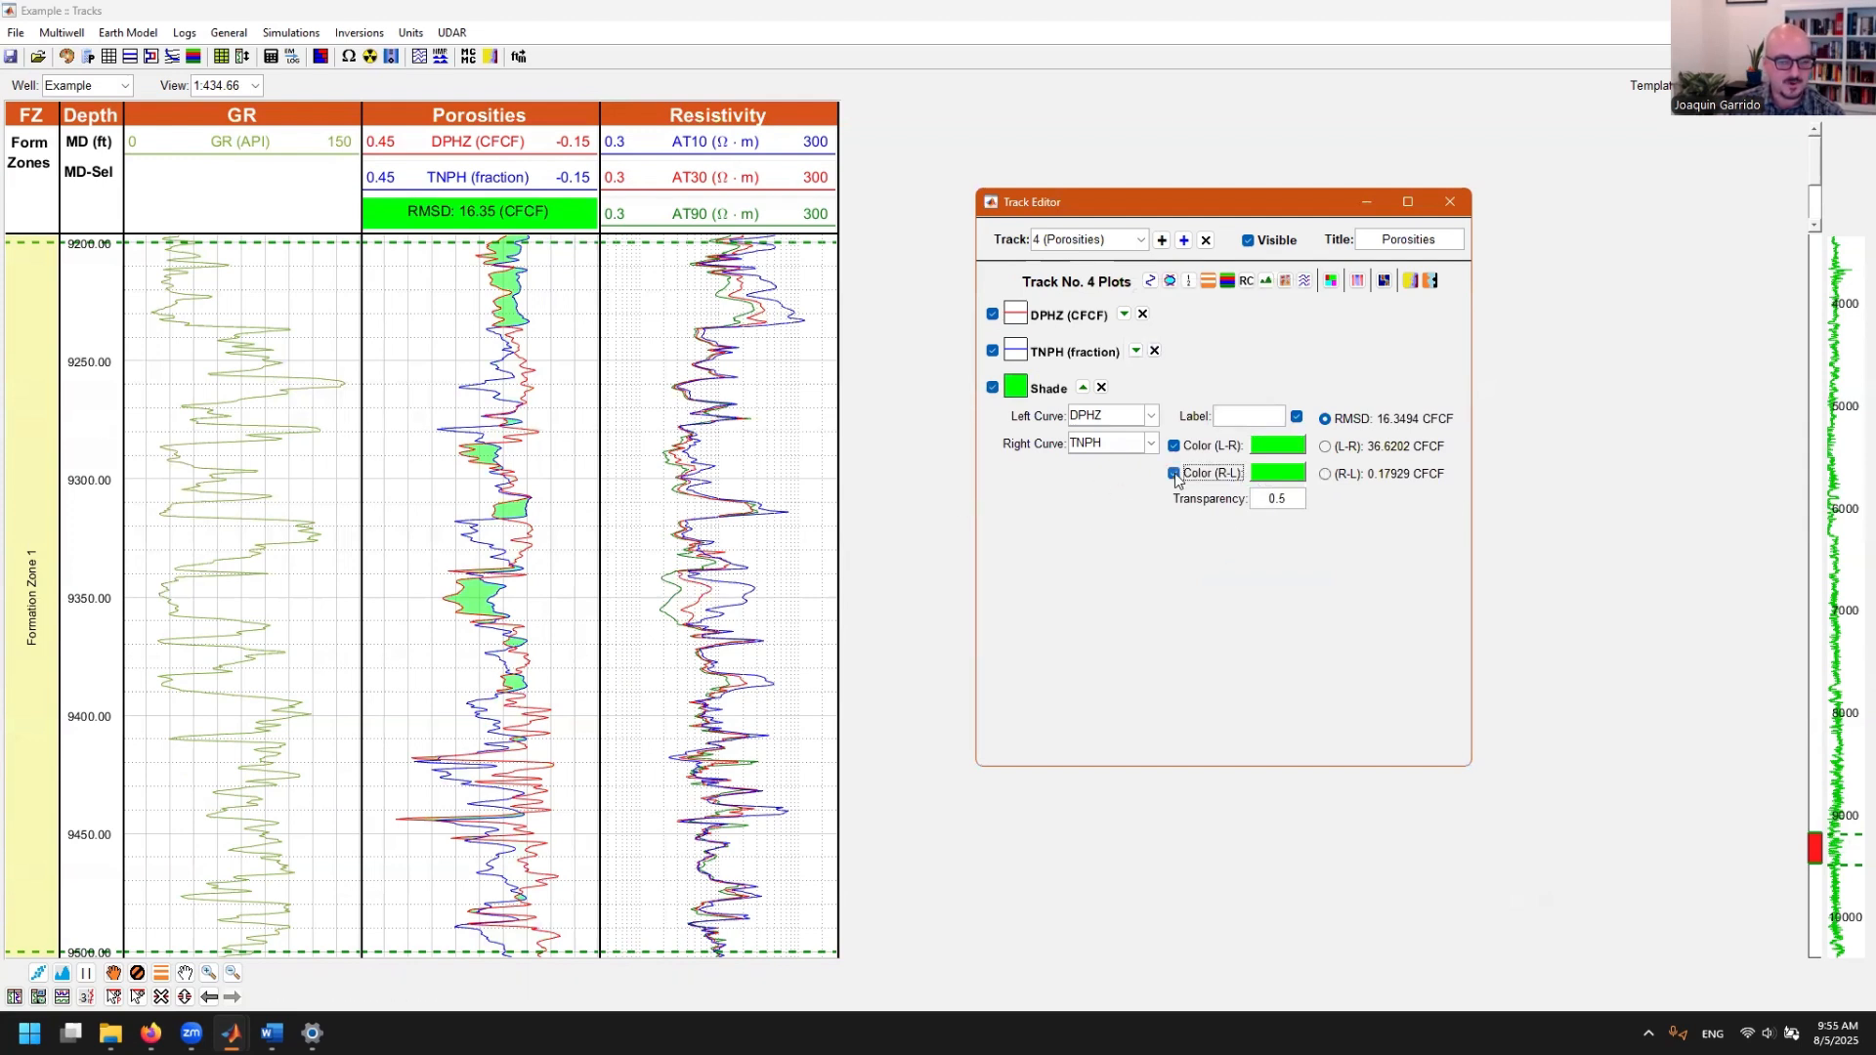
click(1174, 474)
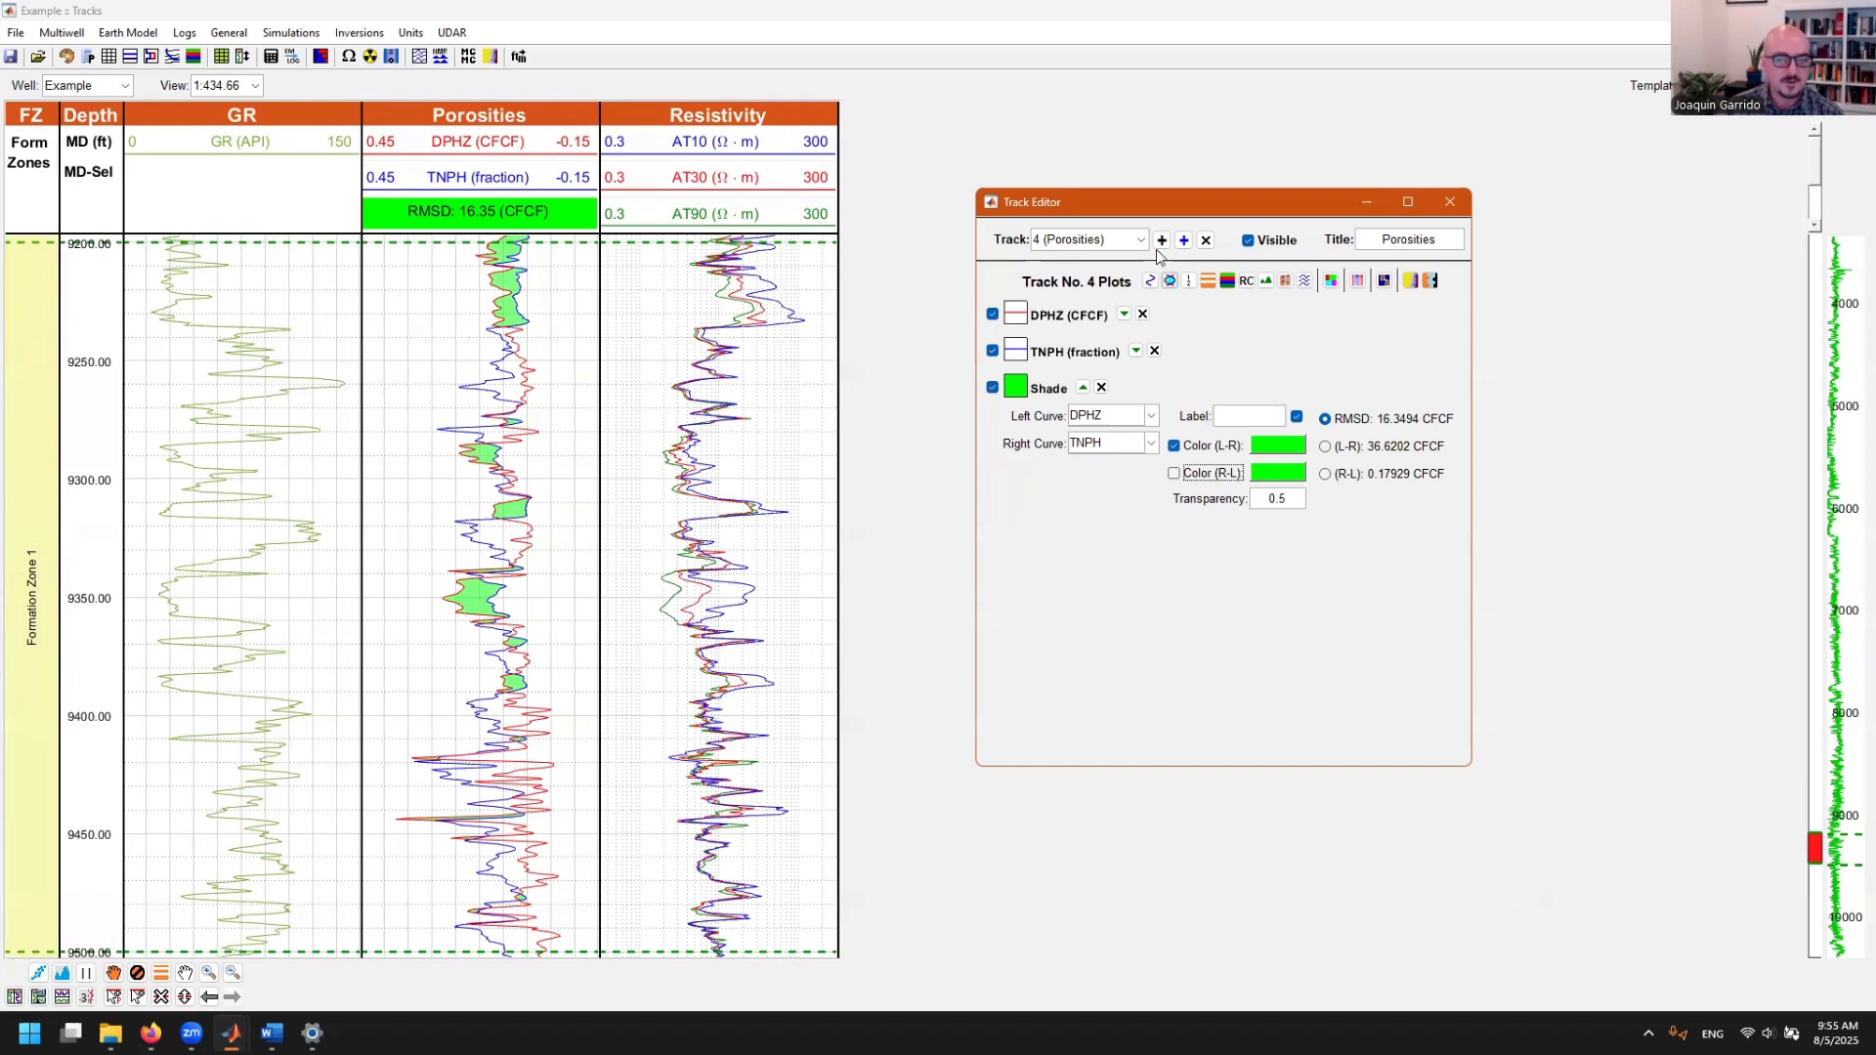
- Add a new empty track 6 after the Resistivity track and move the track editor clear of it
click(1127, 239)
click(1098, 281)
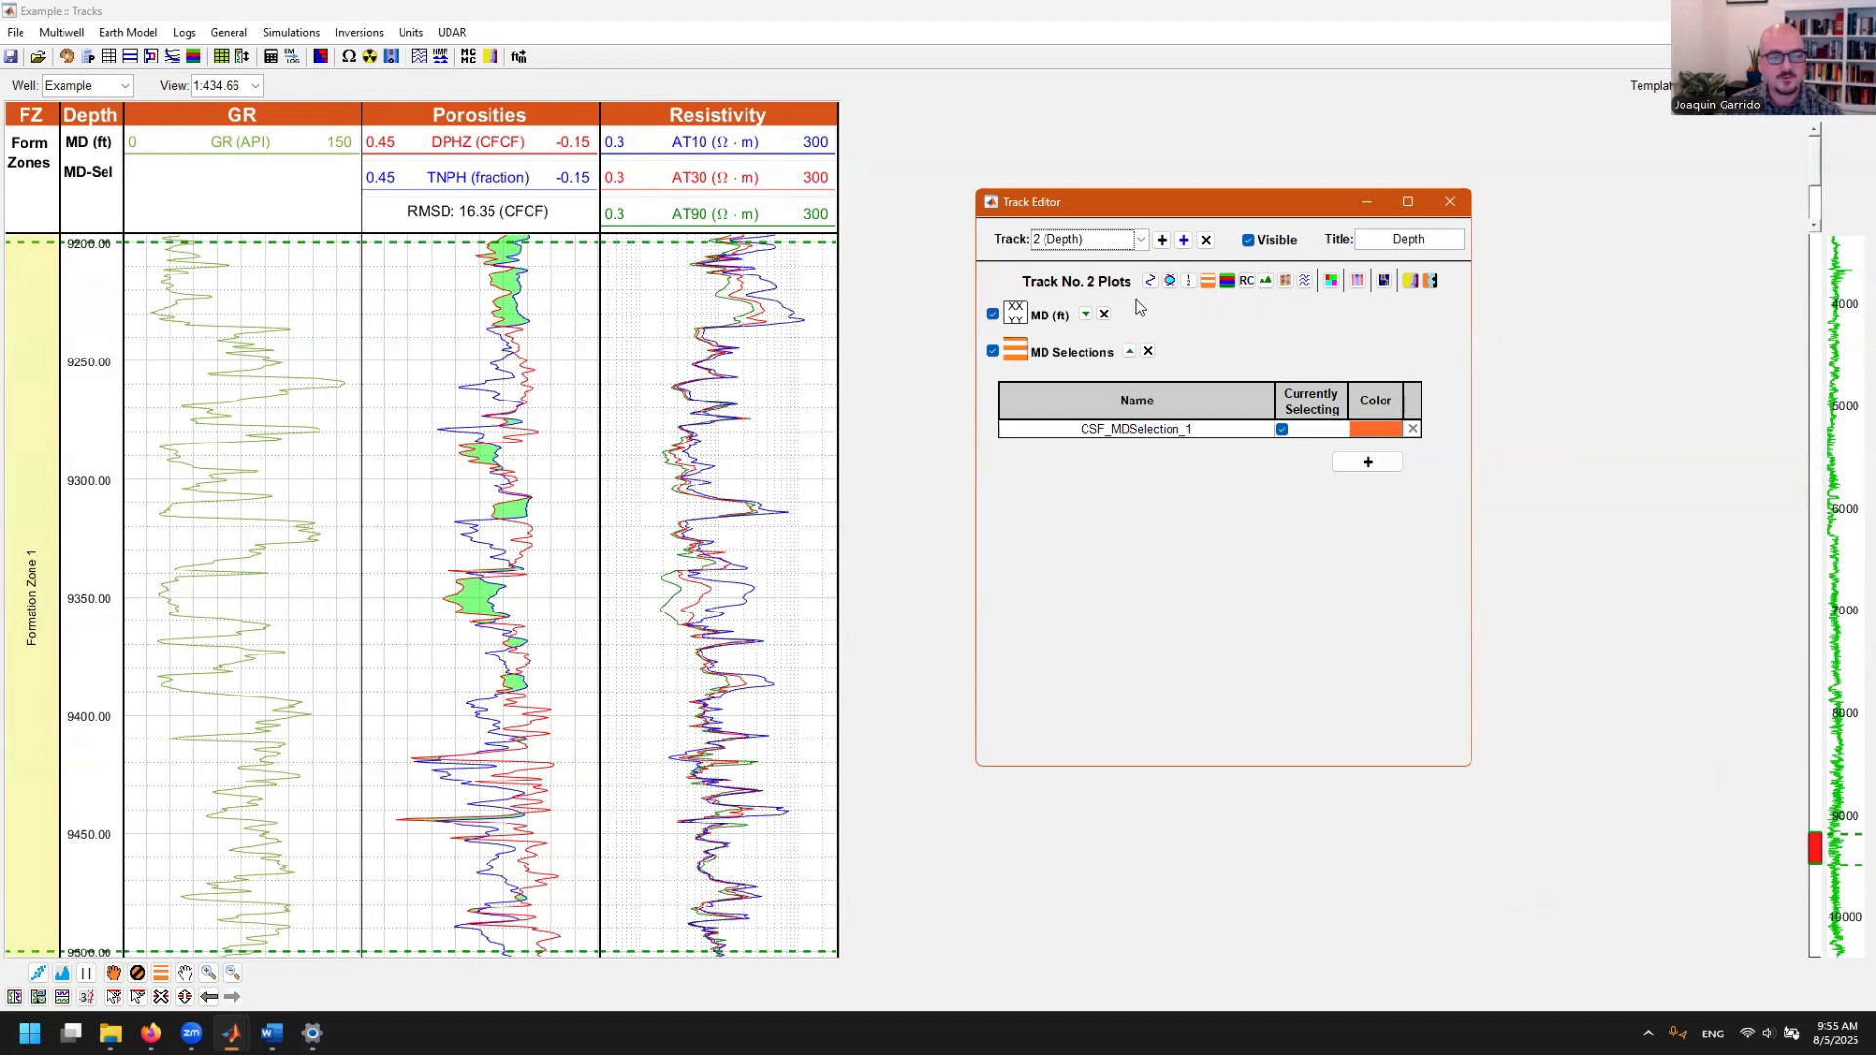
click(1162, 243)
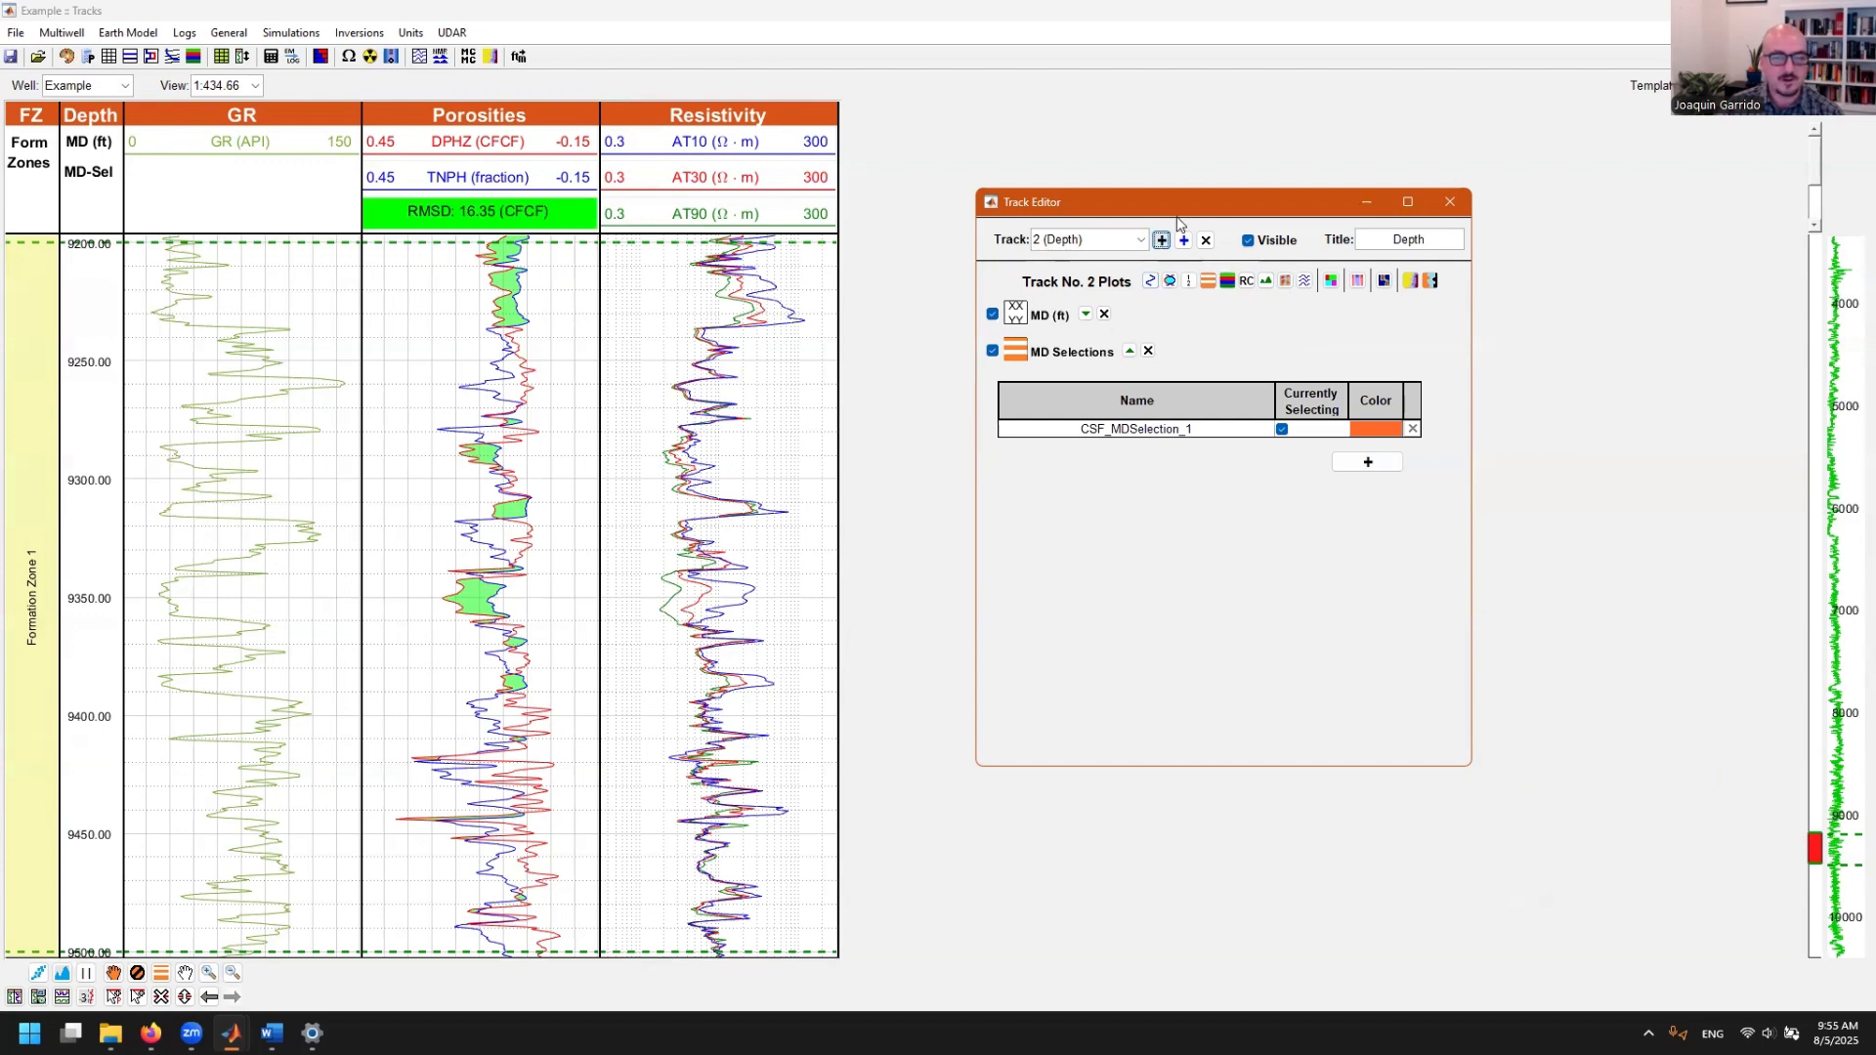
click(1184, 240)
drag(1193, 212, 1354, 201)
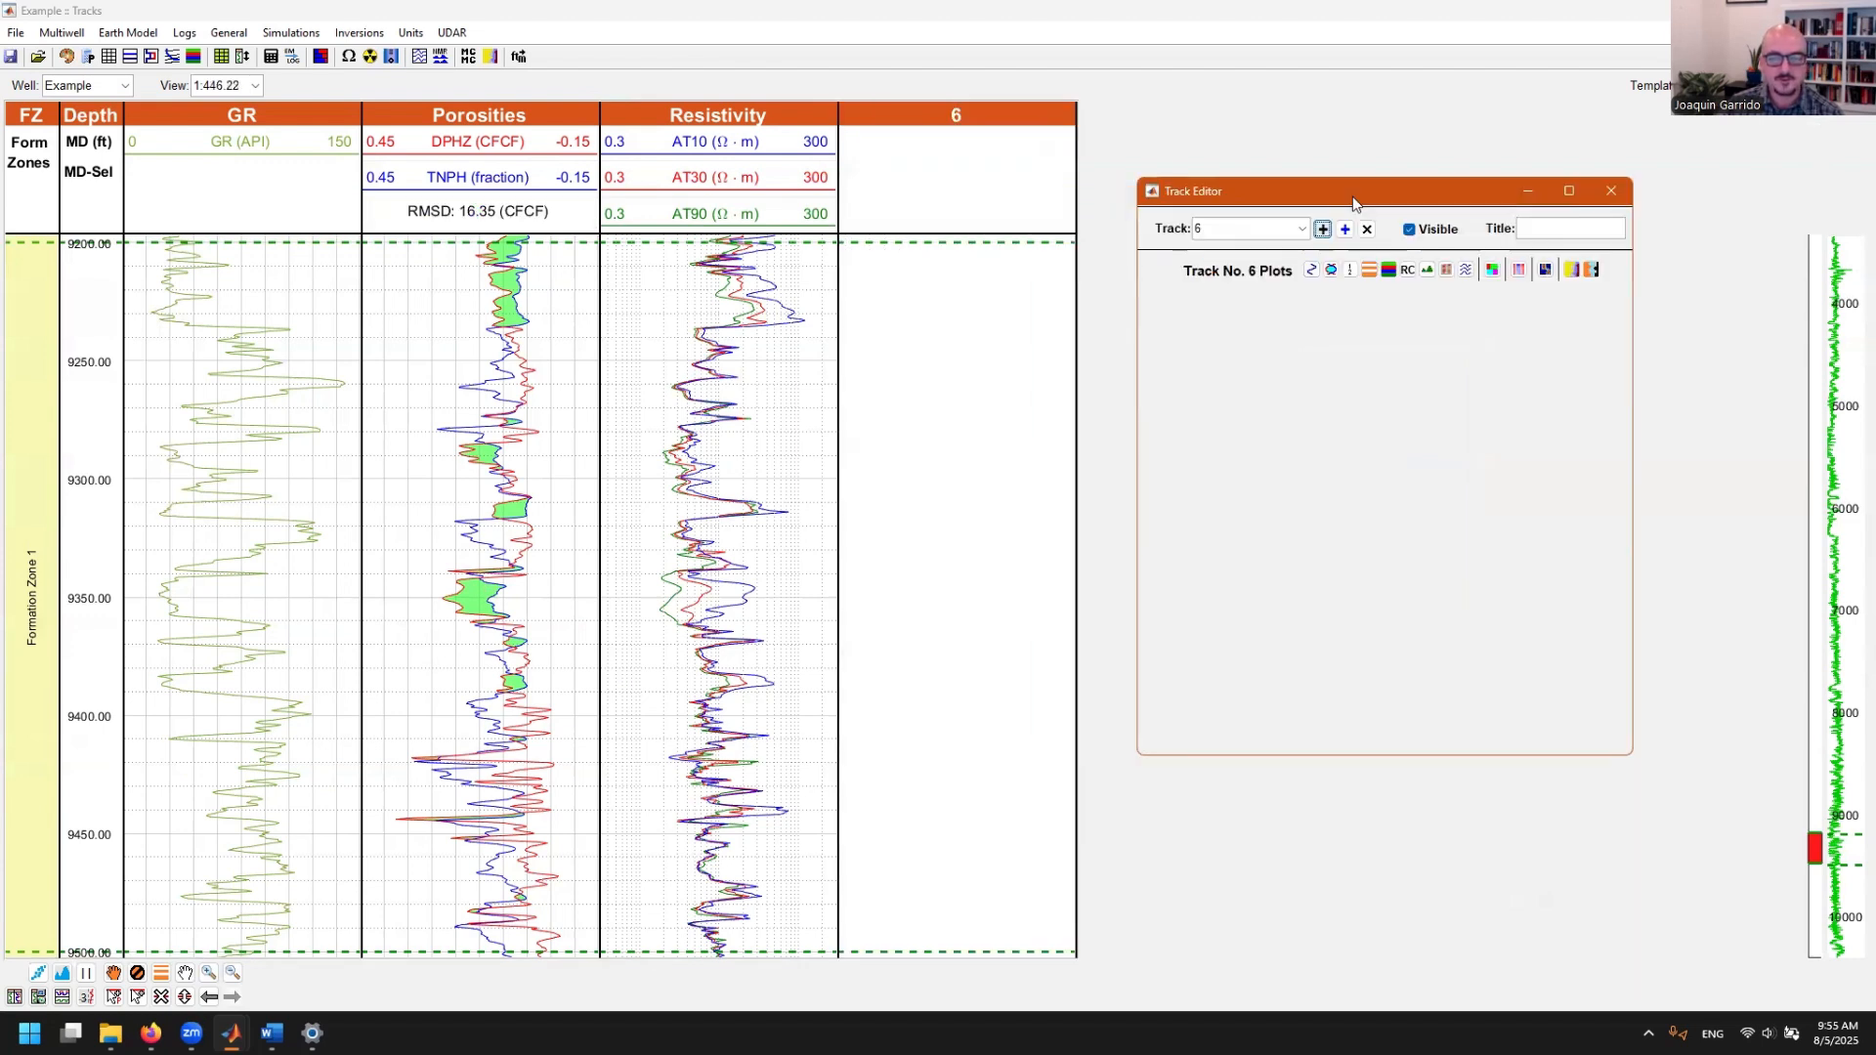
- Add a numeric value plot to track 6, set its type to LAS / Core with the AF90 curve, and close the track editor
click(1350, 271)
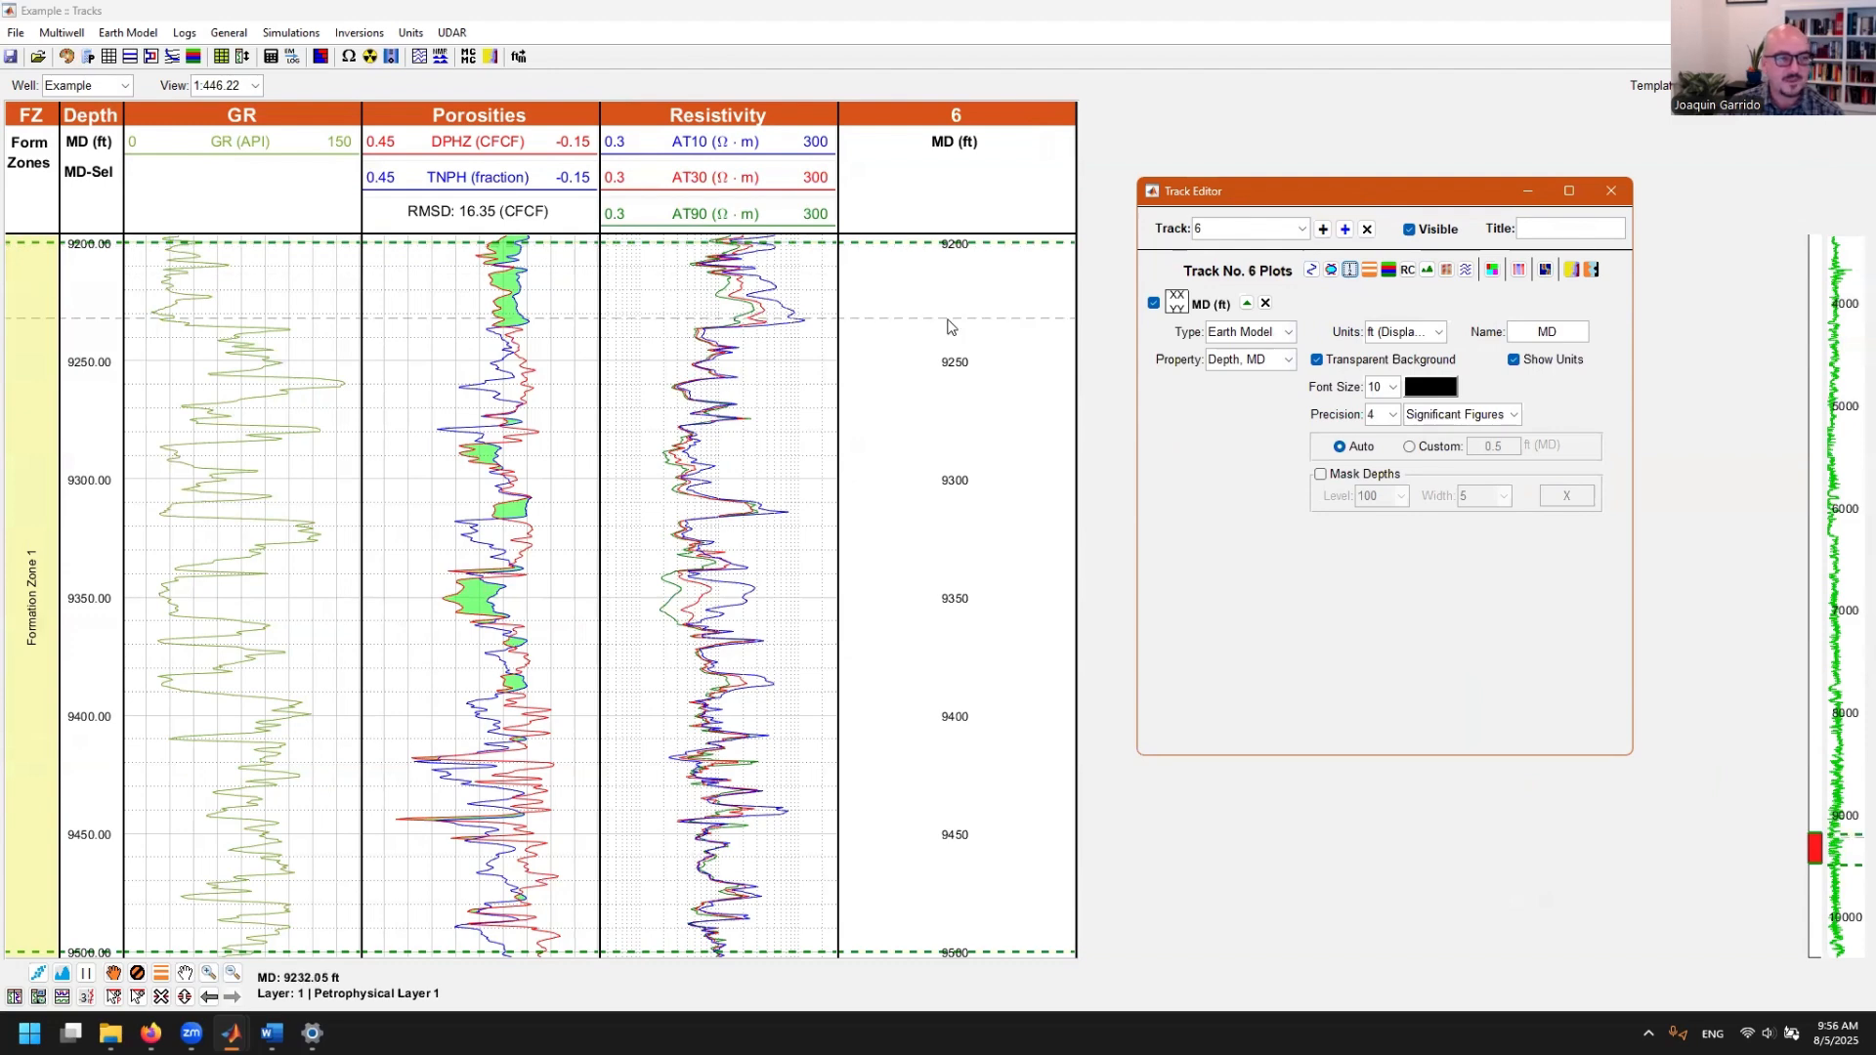
click(1281, 361)
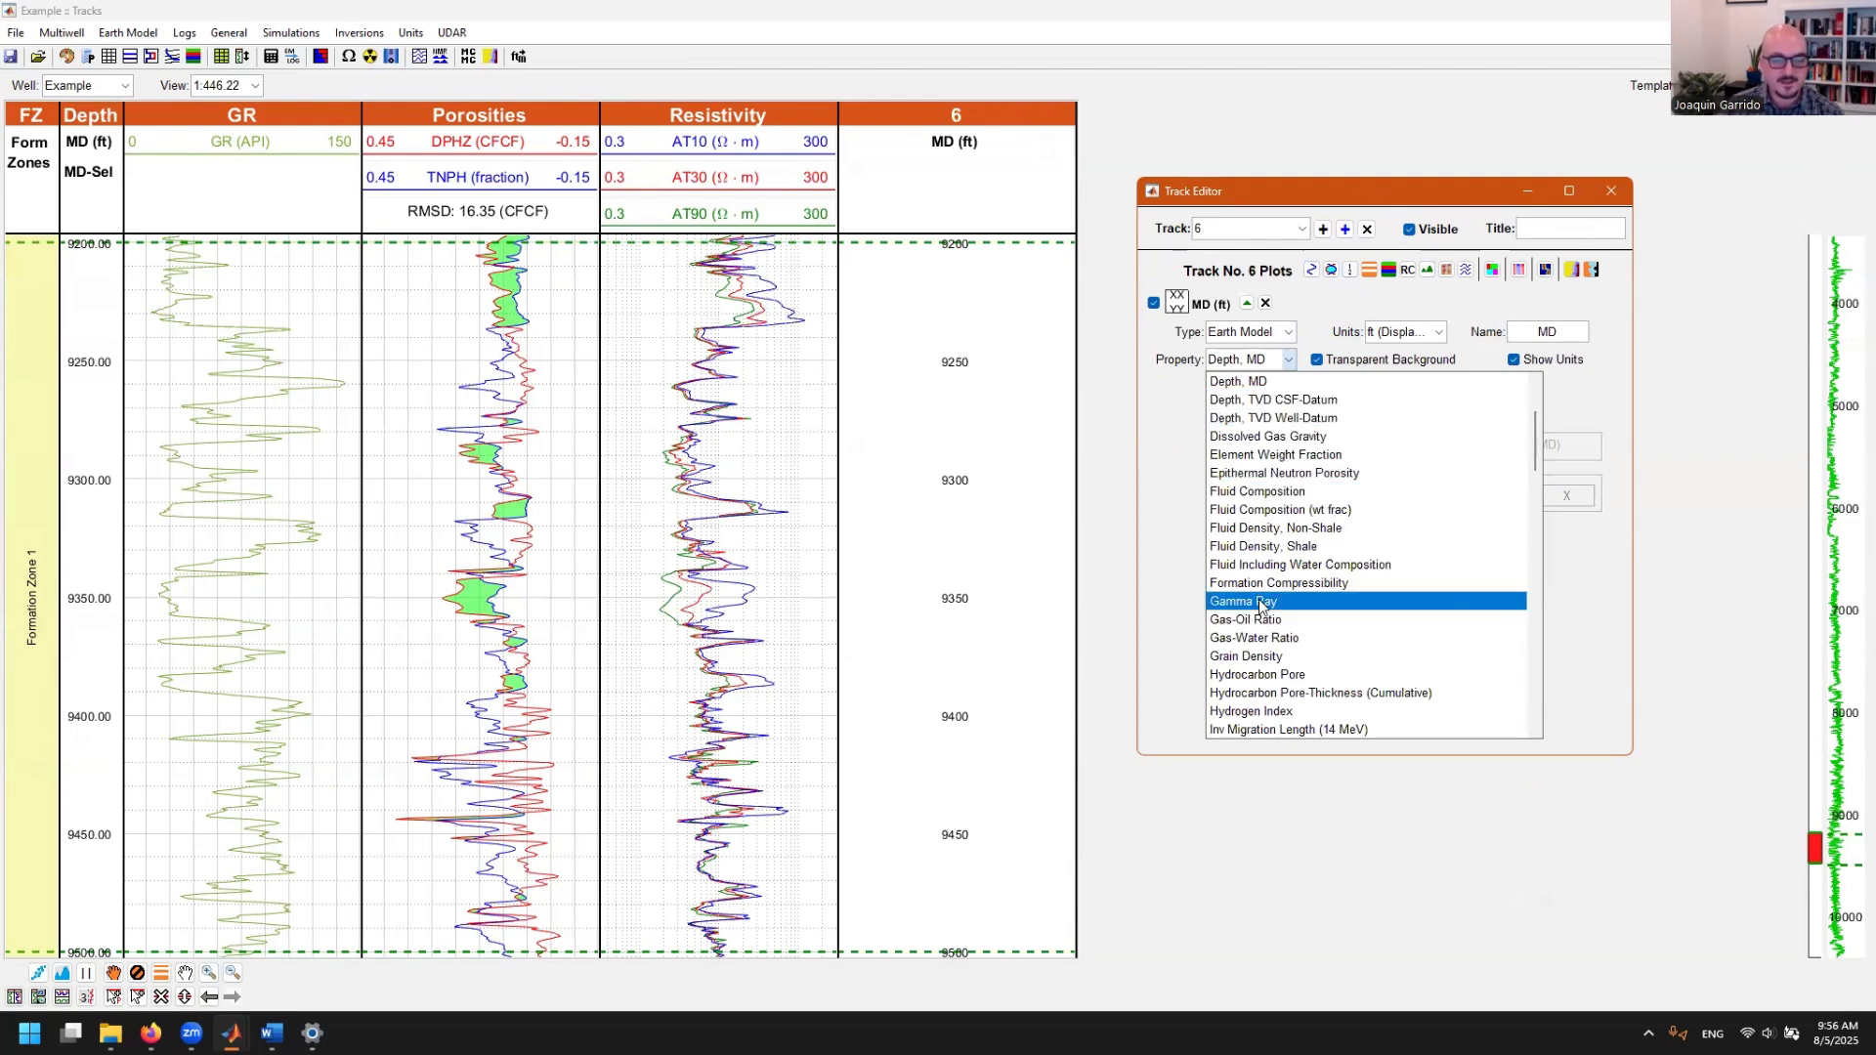
click(1236, 382)
click(1275, 334)
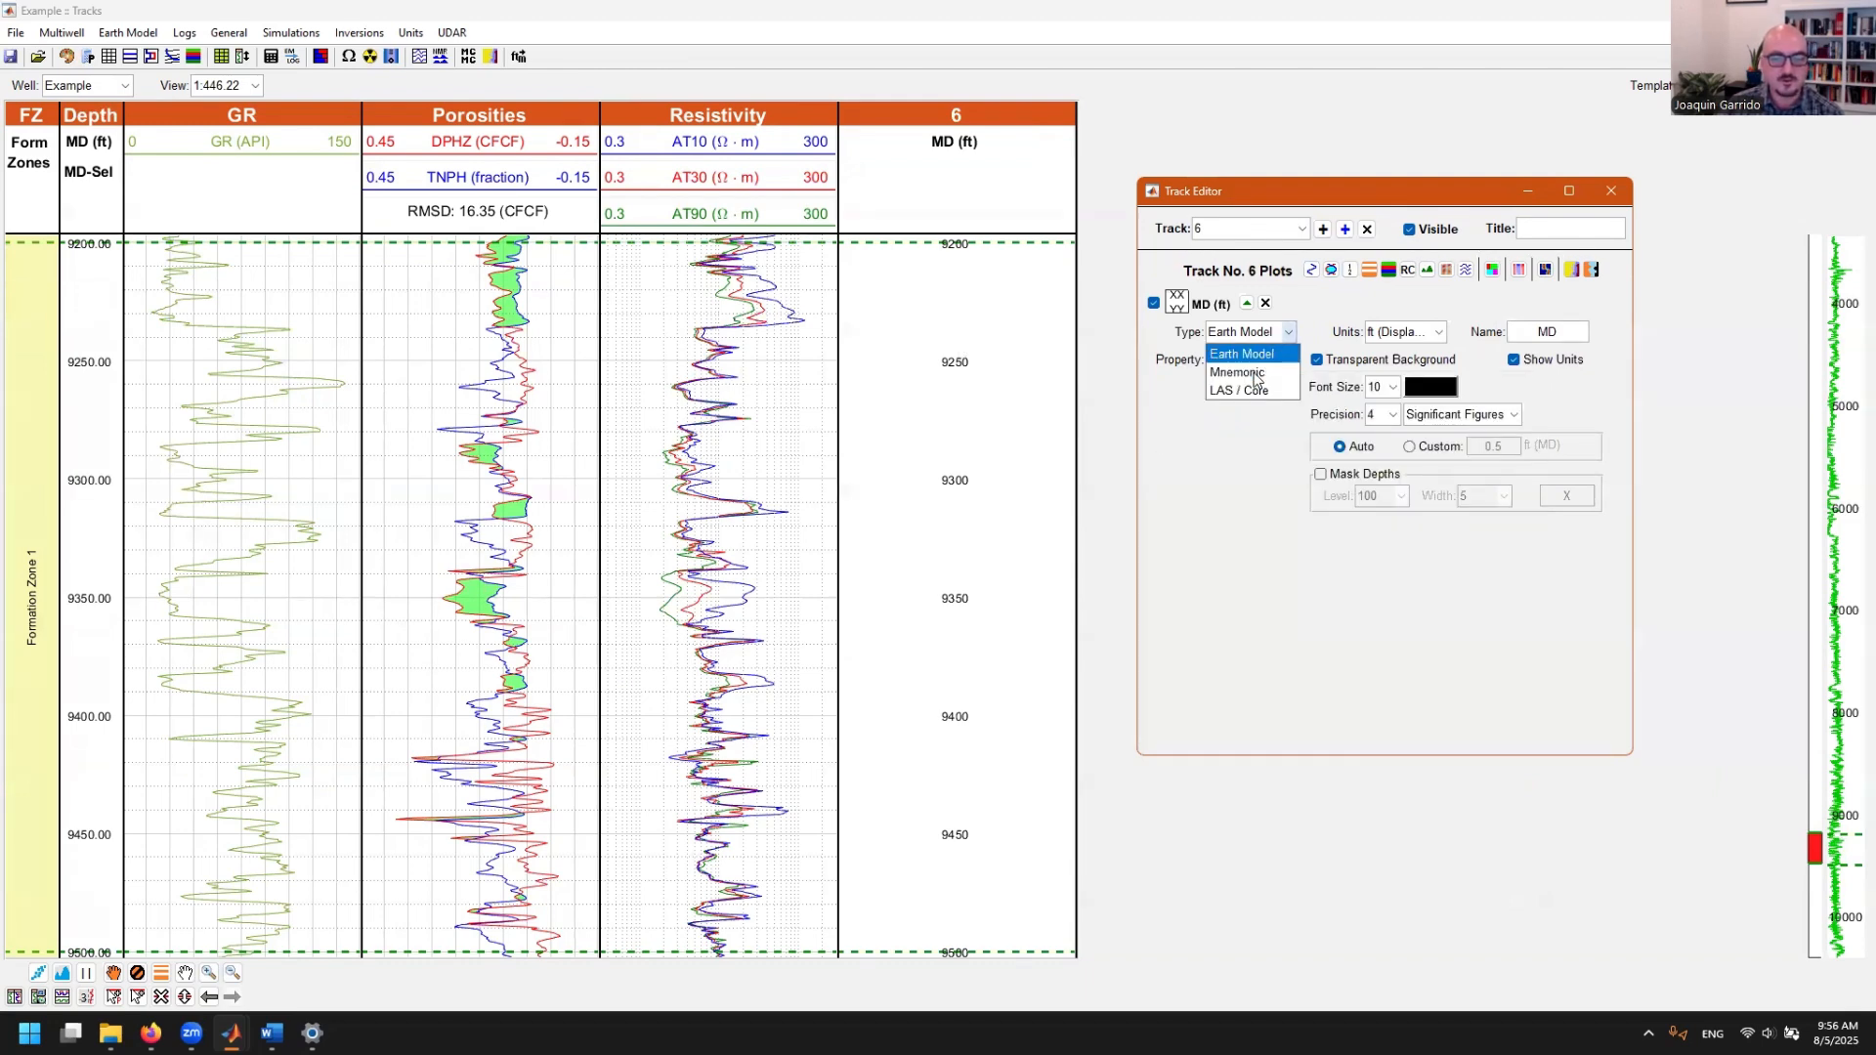
click(1248, 389)
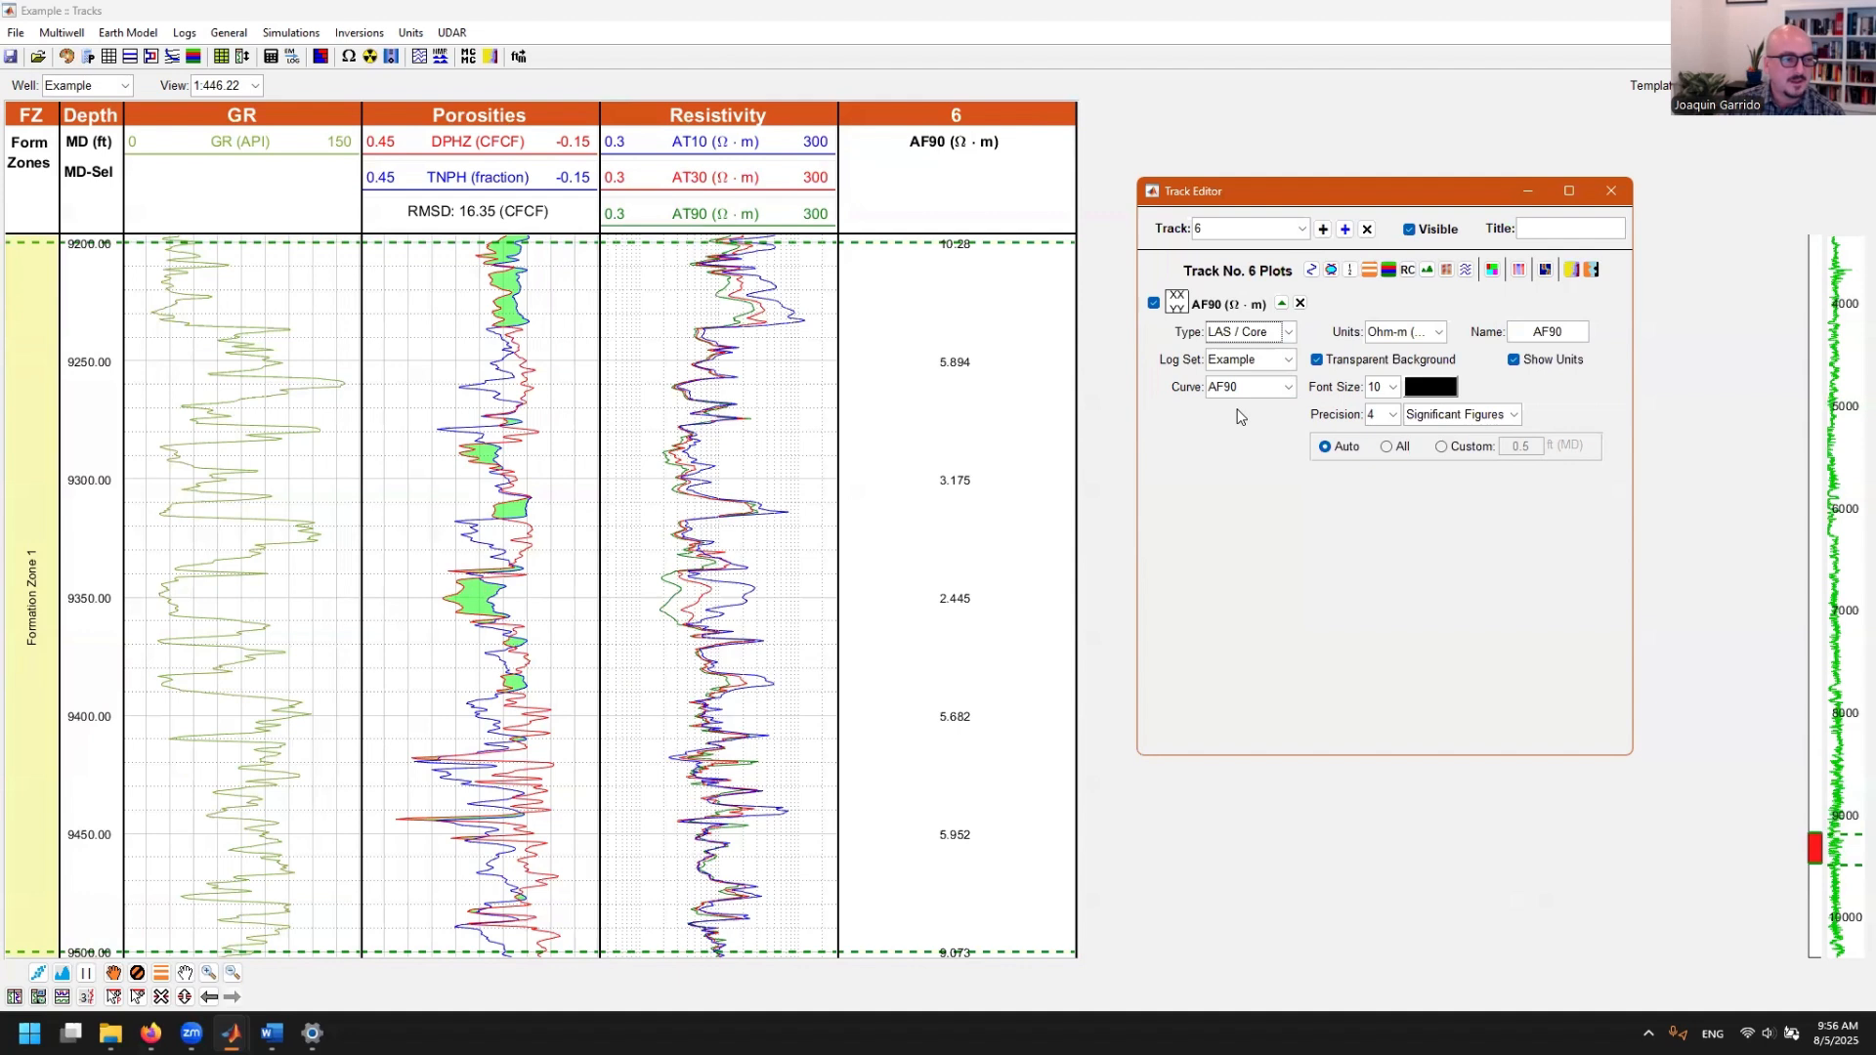
click(1622, 189)
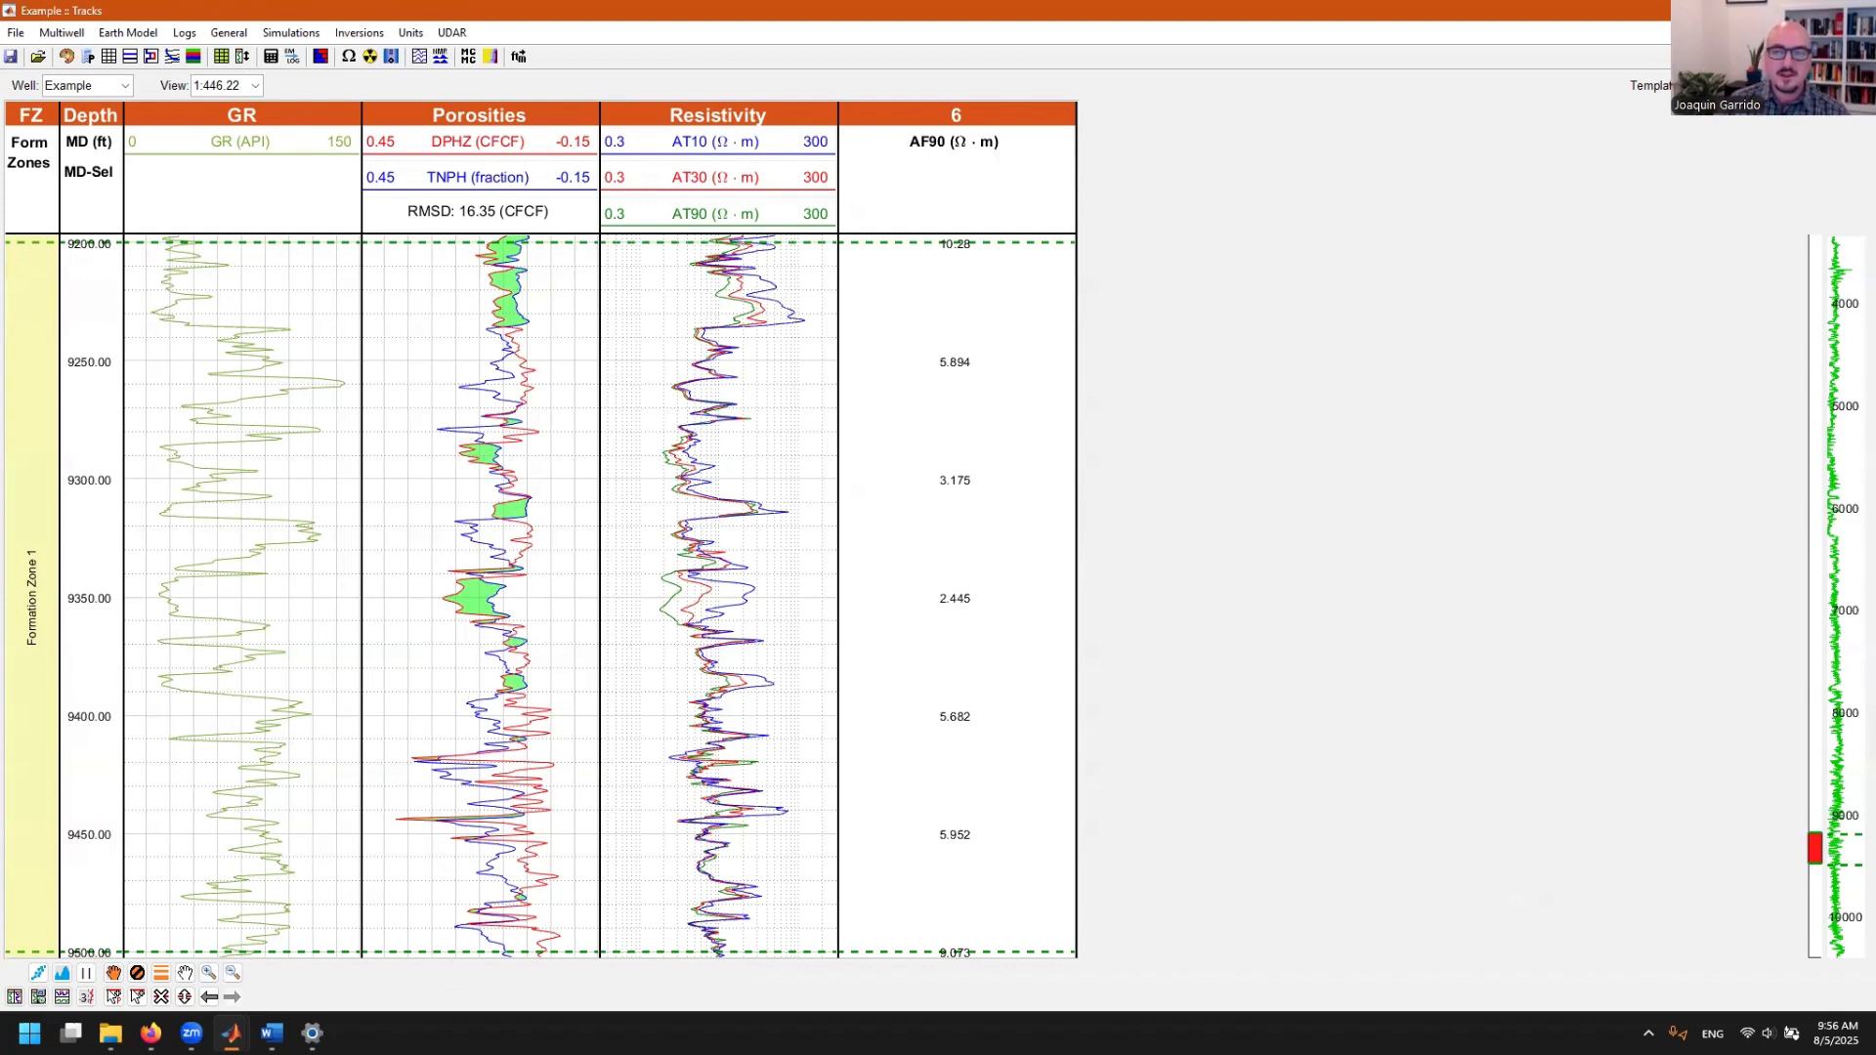
- Save the current track layout as a new template named Video
click(1750, 86)
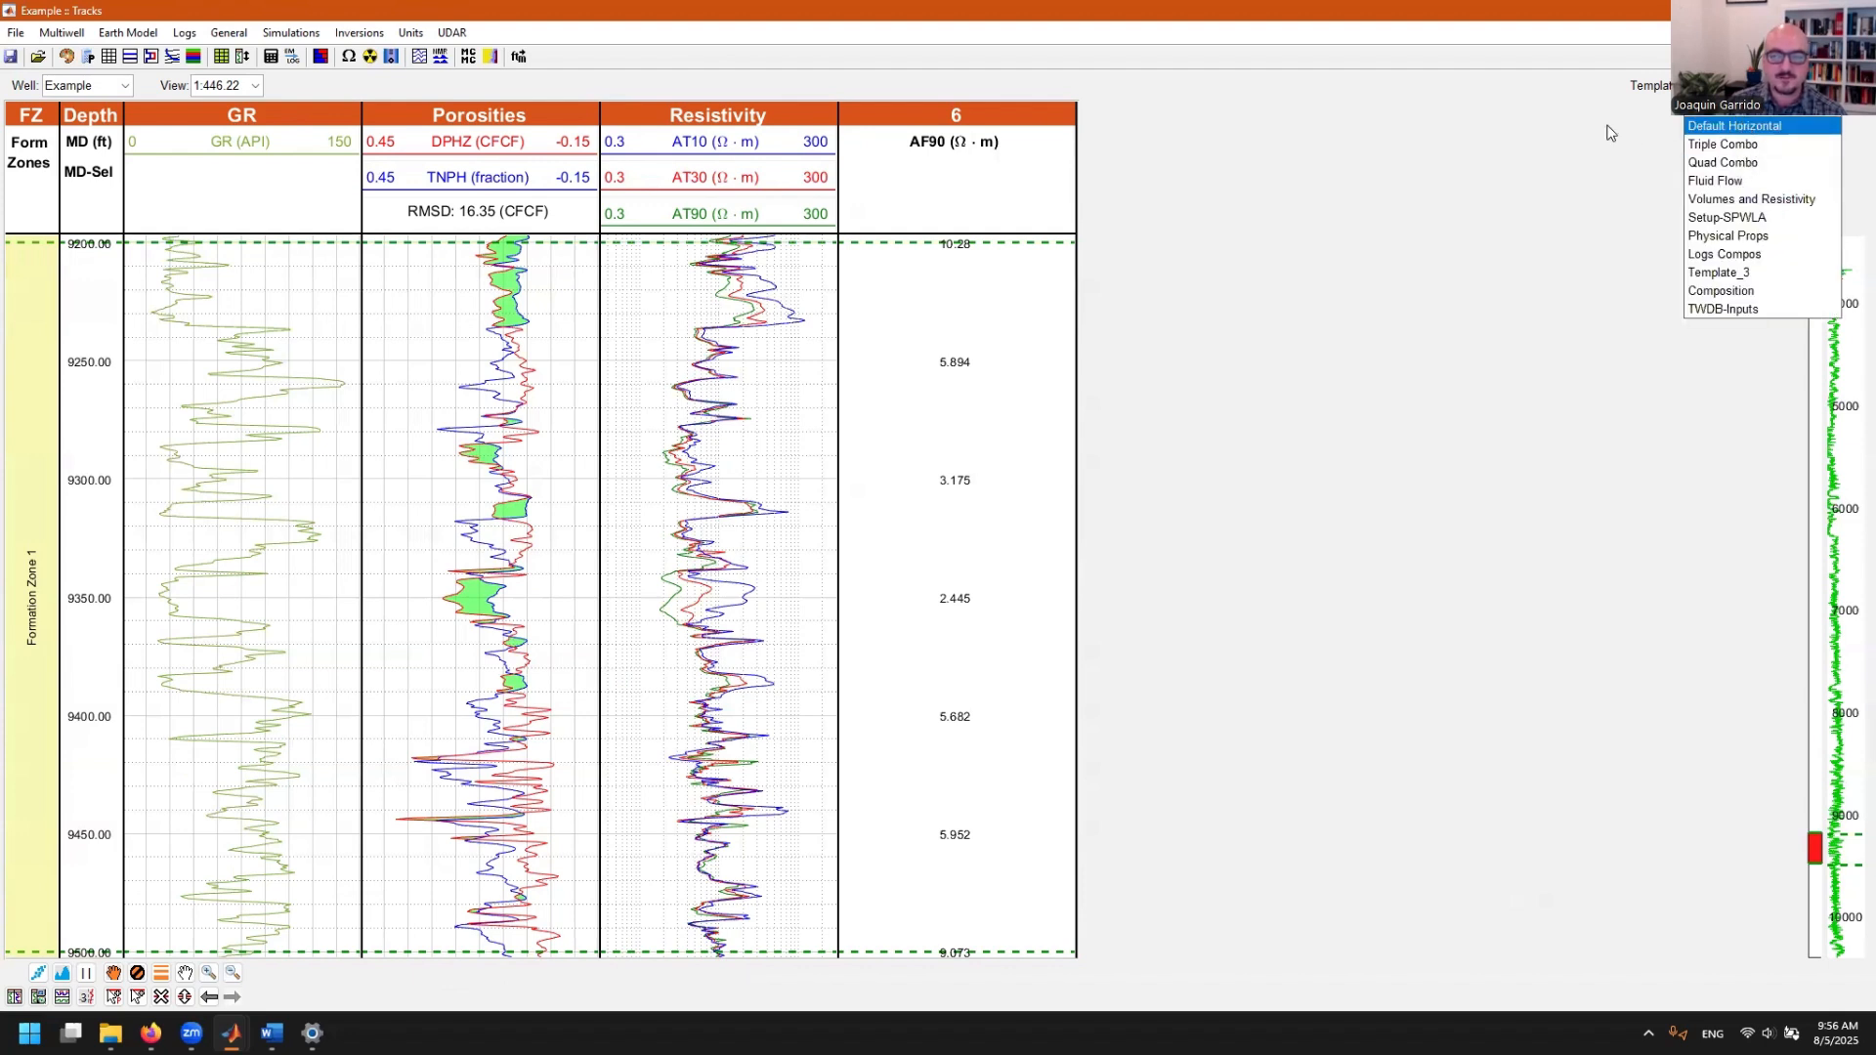
click(1722, 130)
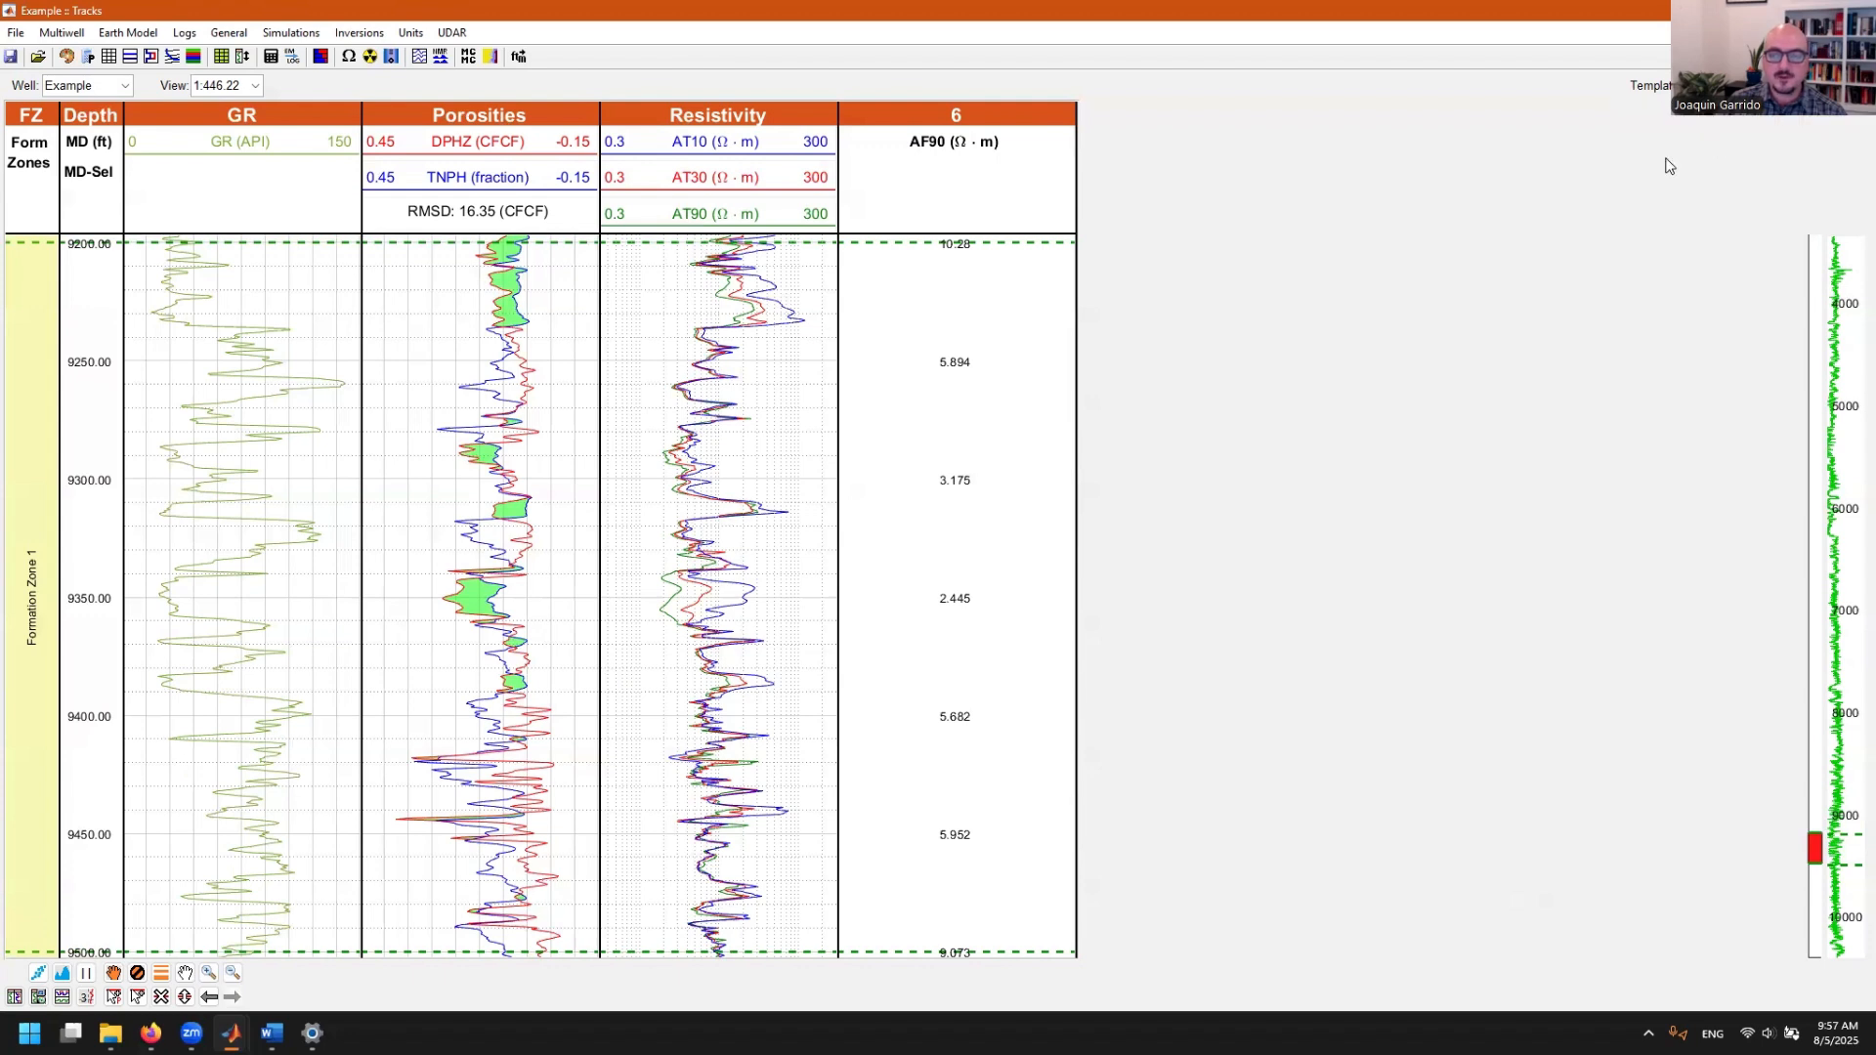
click(1722, 86)
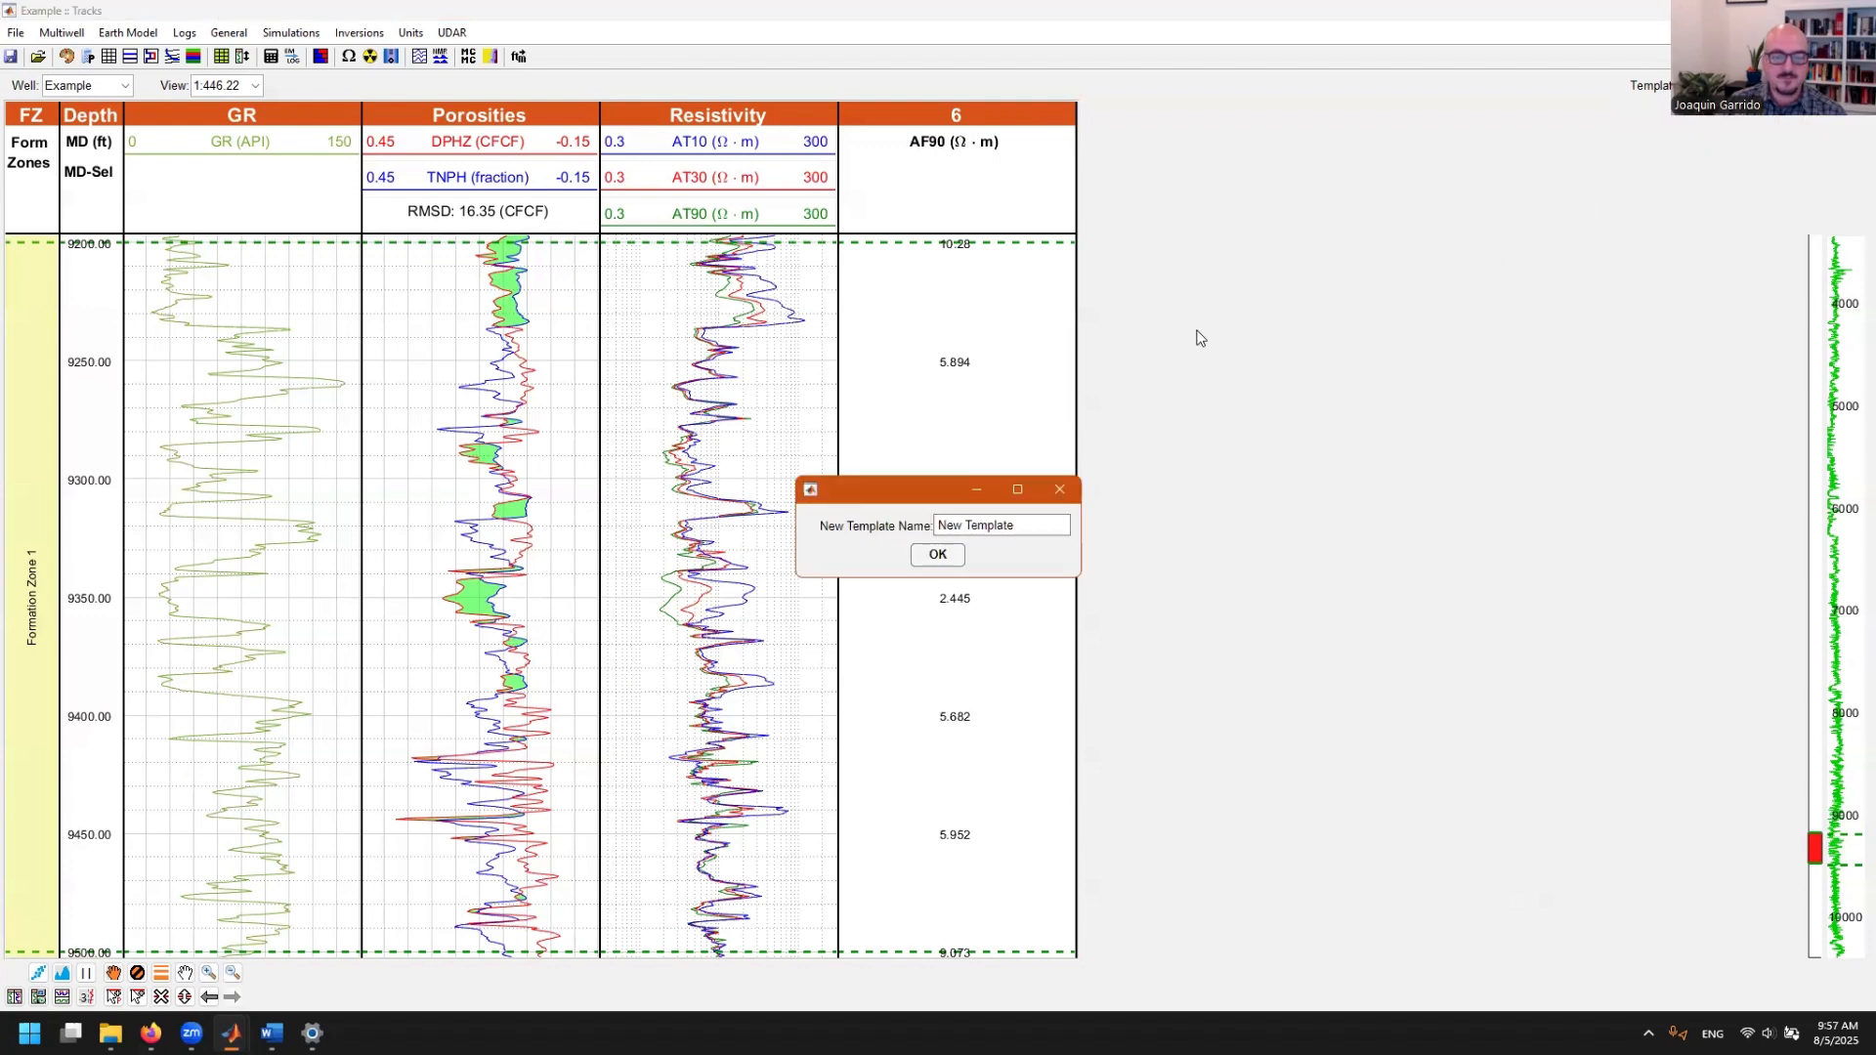
drag(1038, 526, 936, 532)
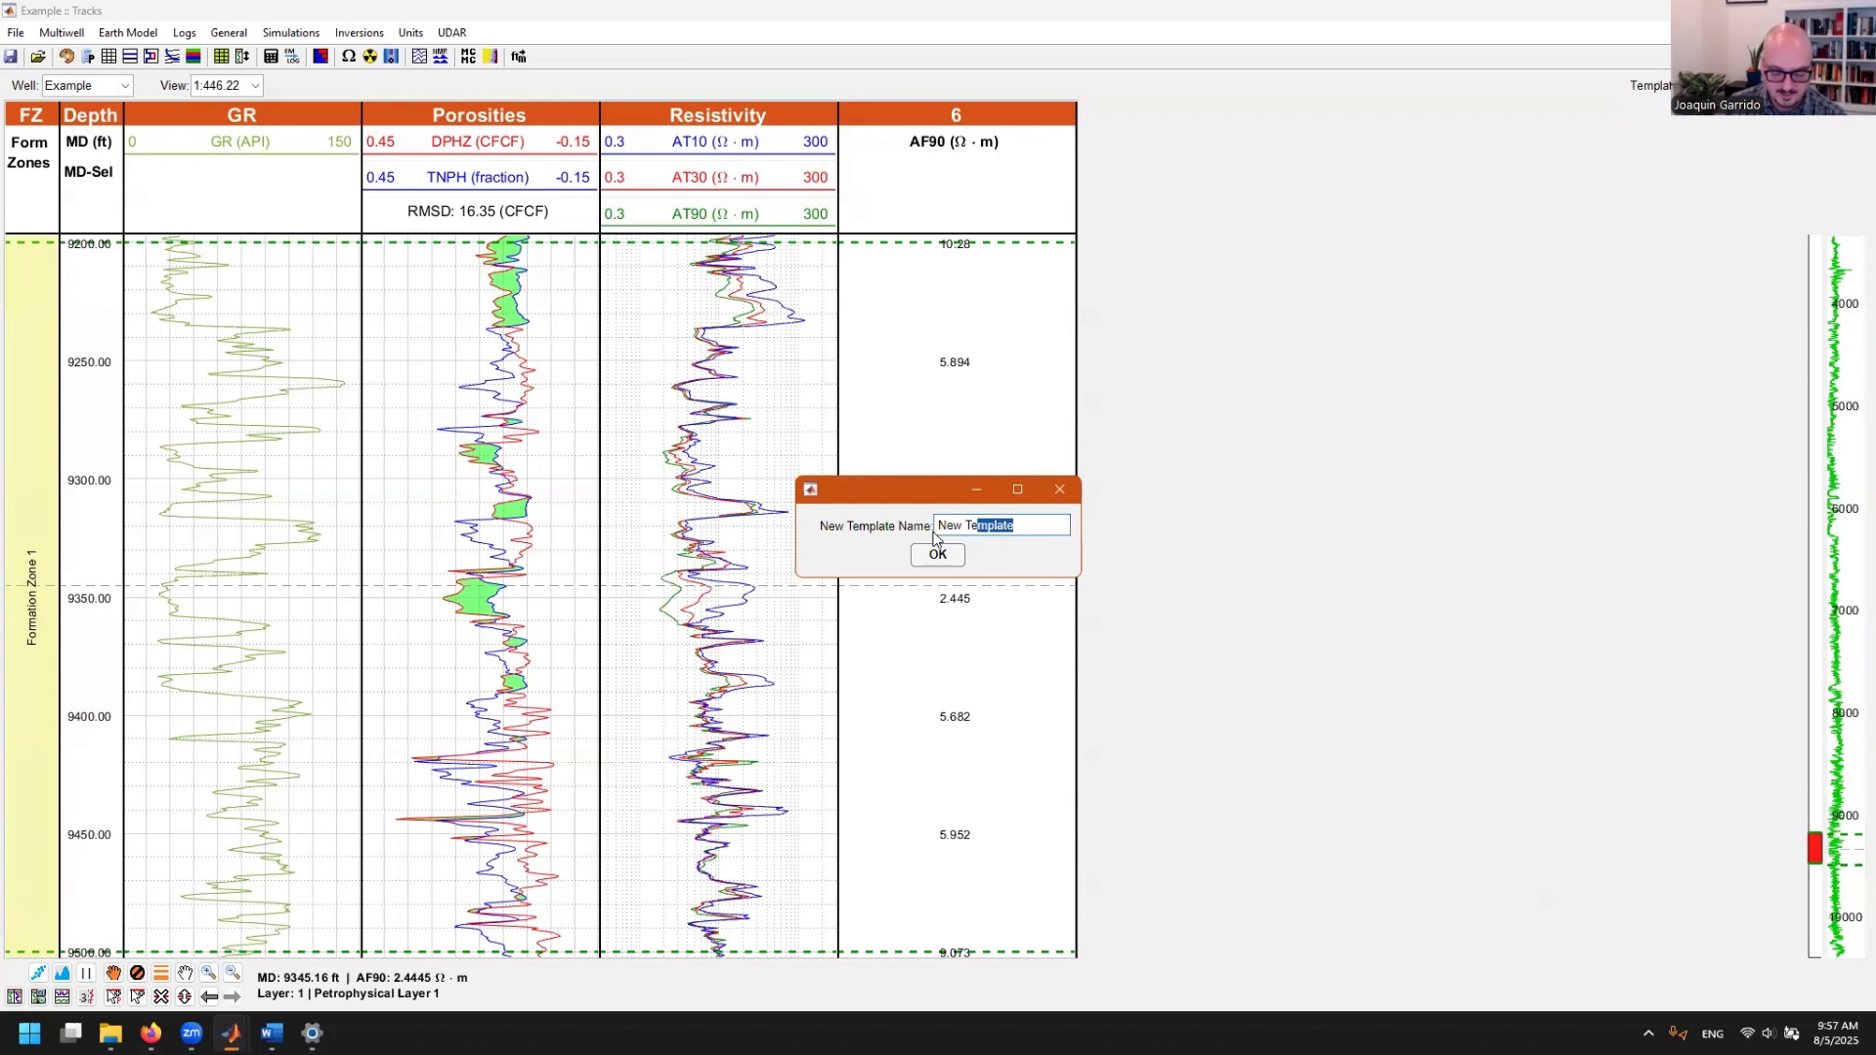
text(Video)
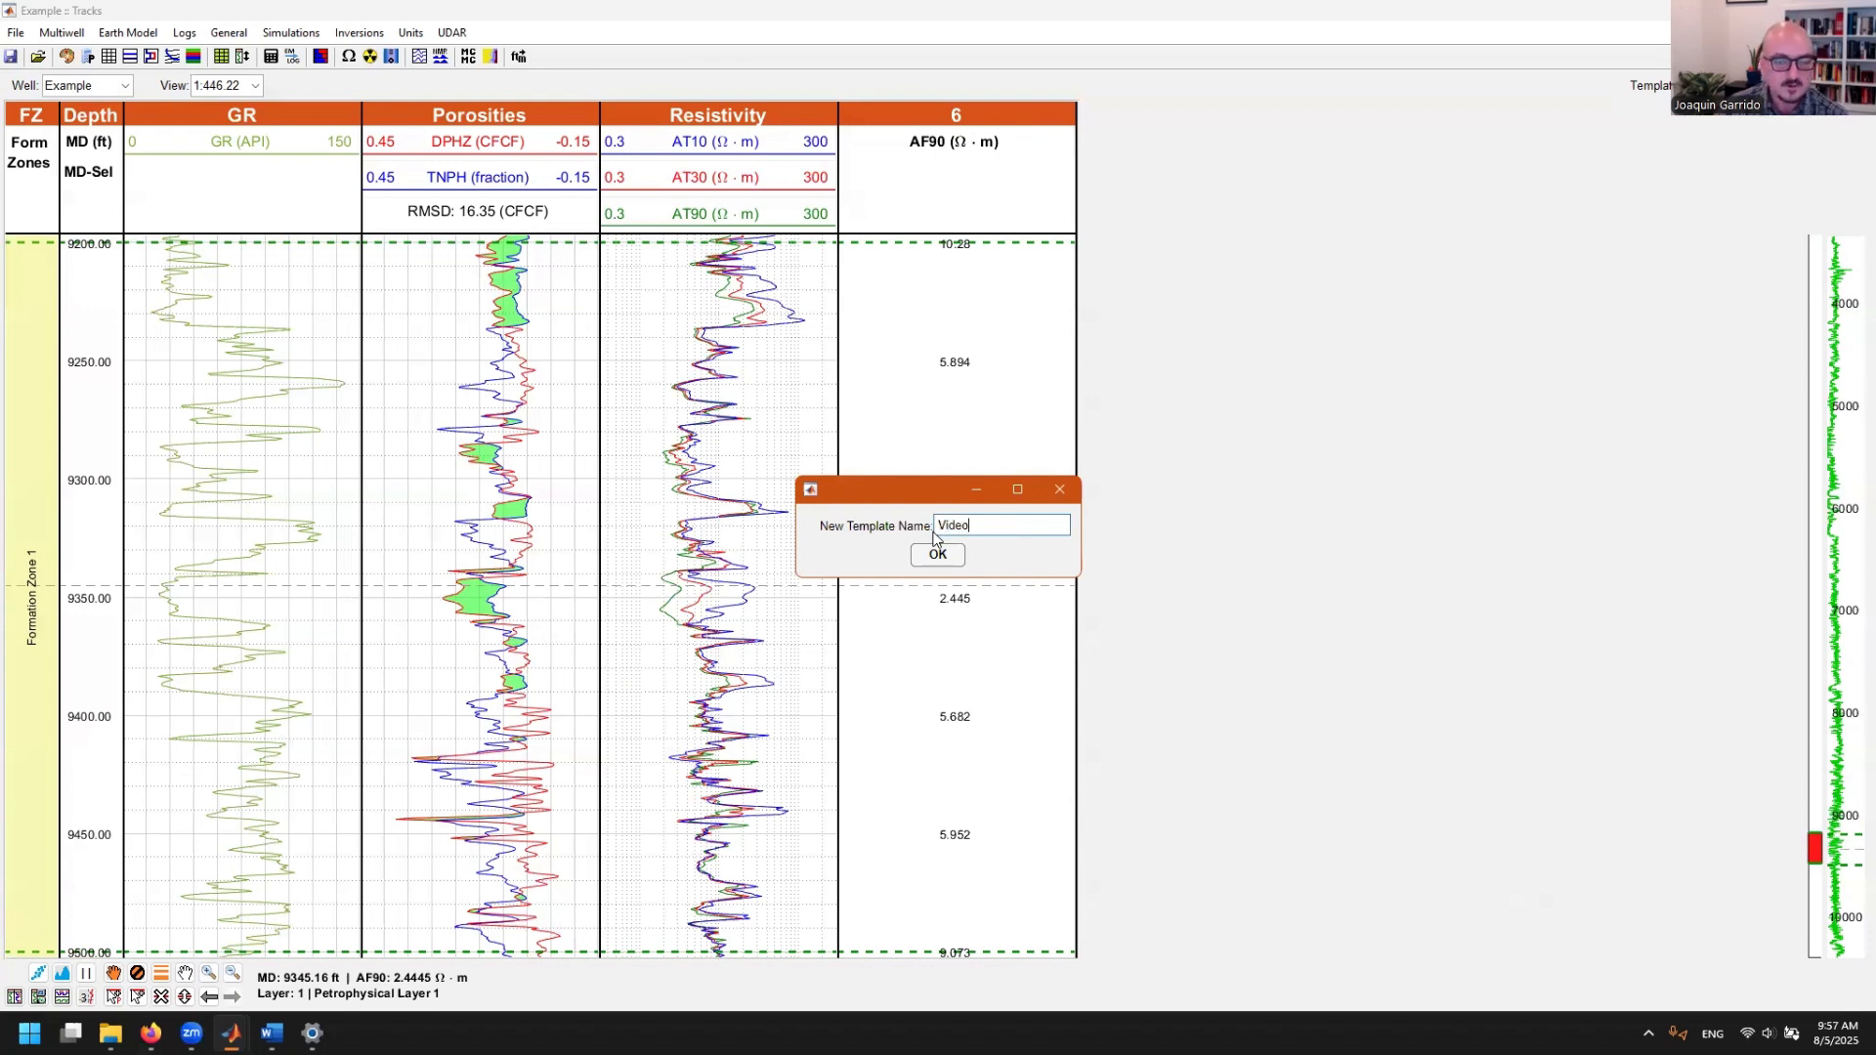
click(937, 554)
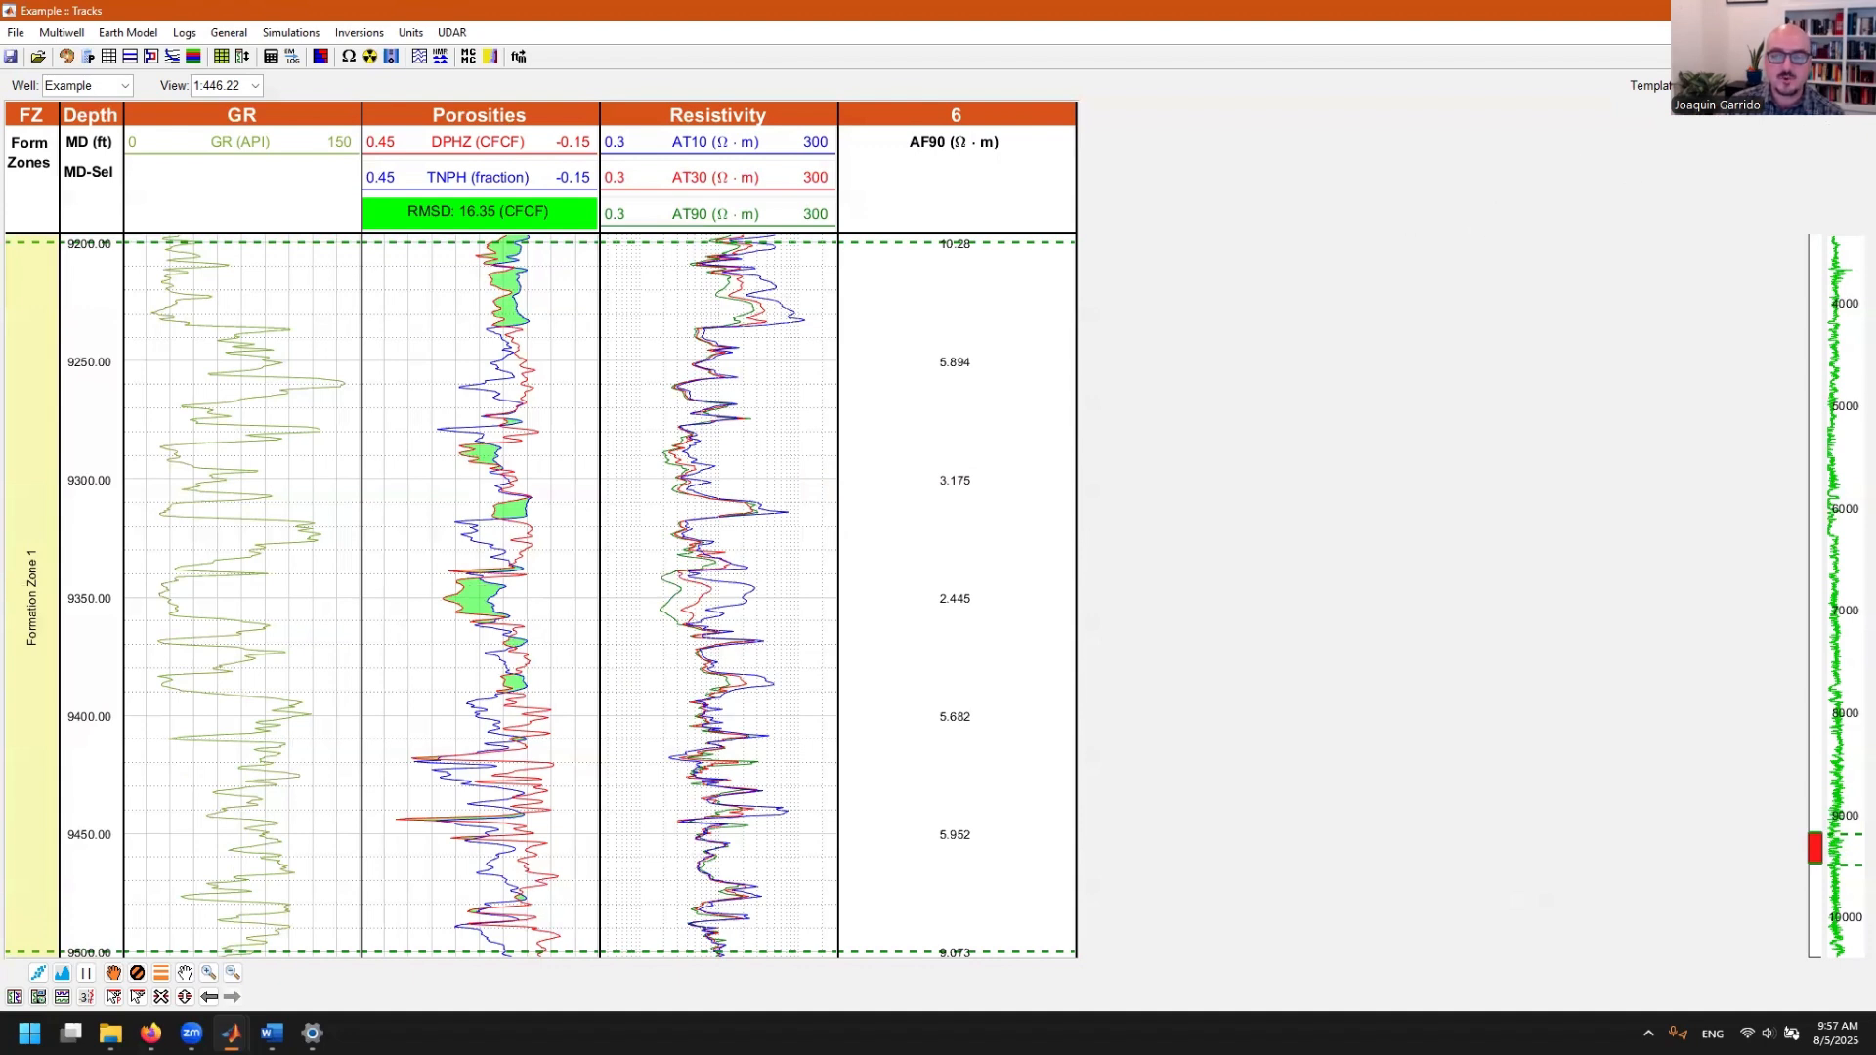
- Try the Triple Combo template on the tracks and switch back to the Video template
click(1787, 85)
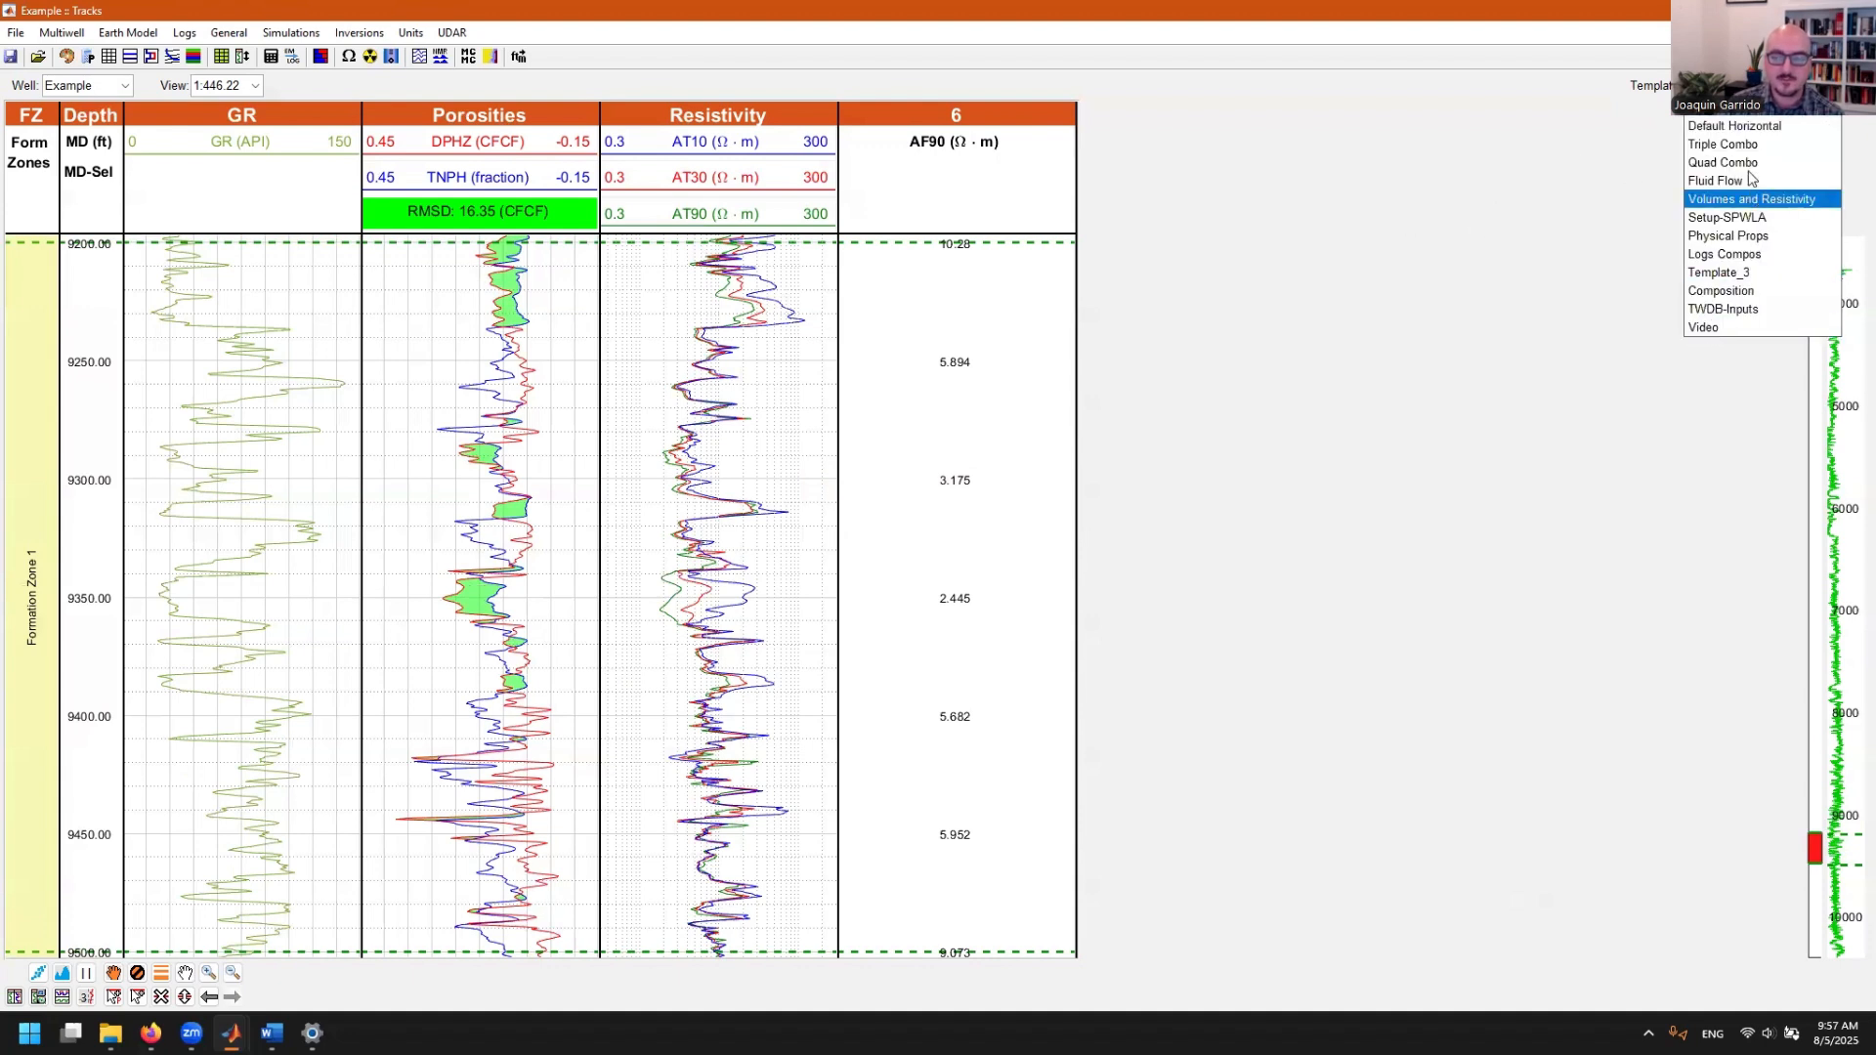
click(1724, 144)
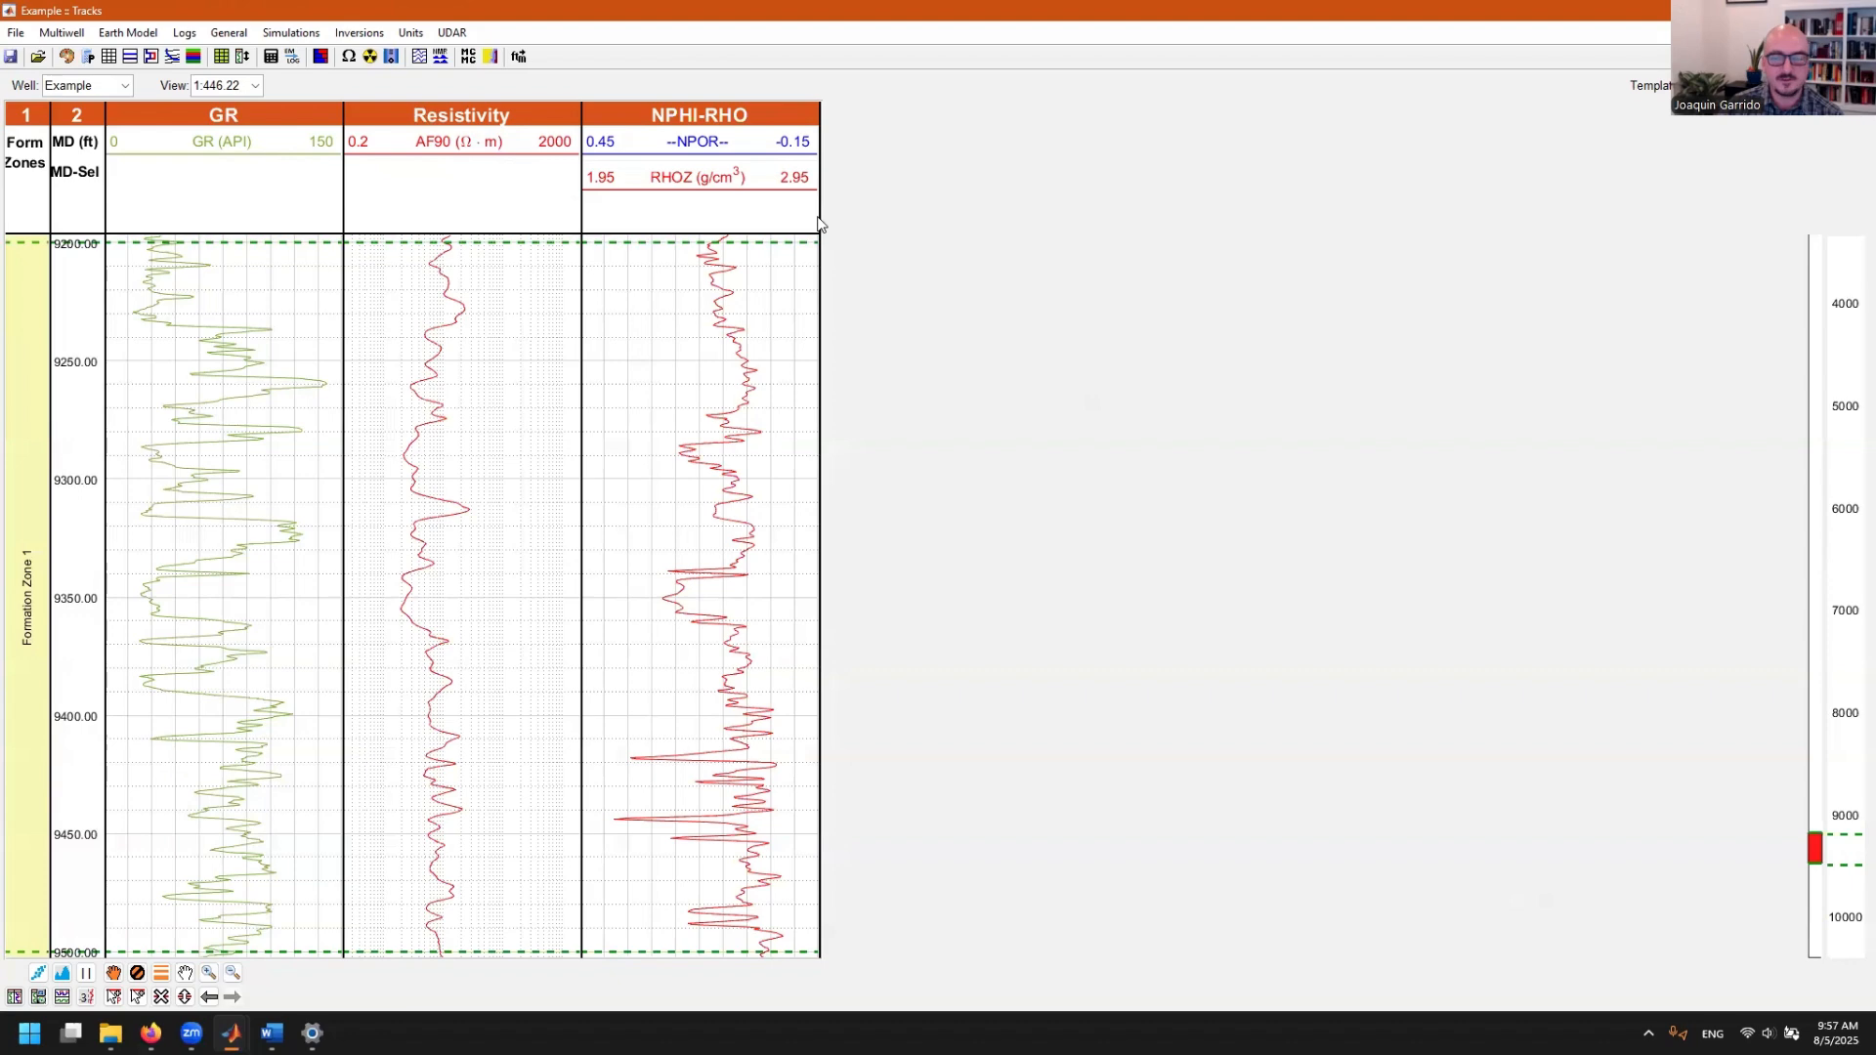
click(1759, 85)
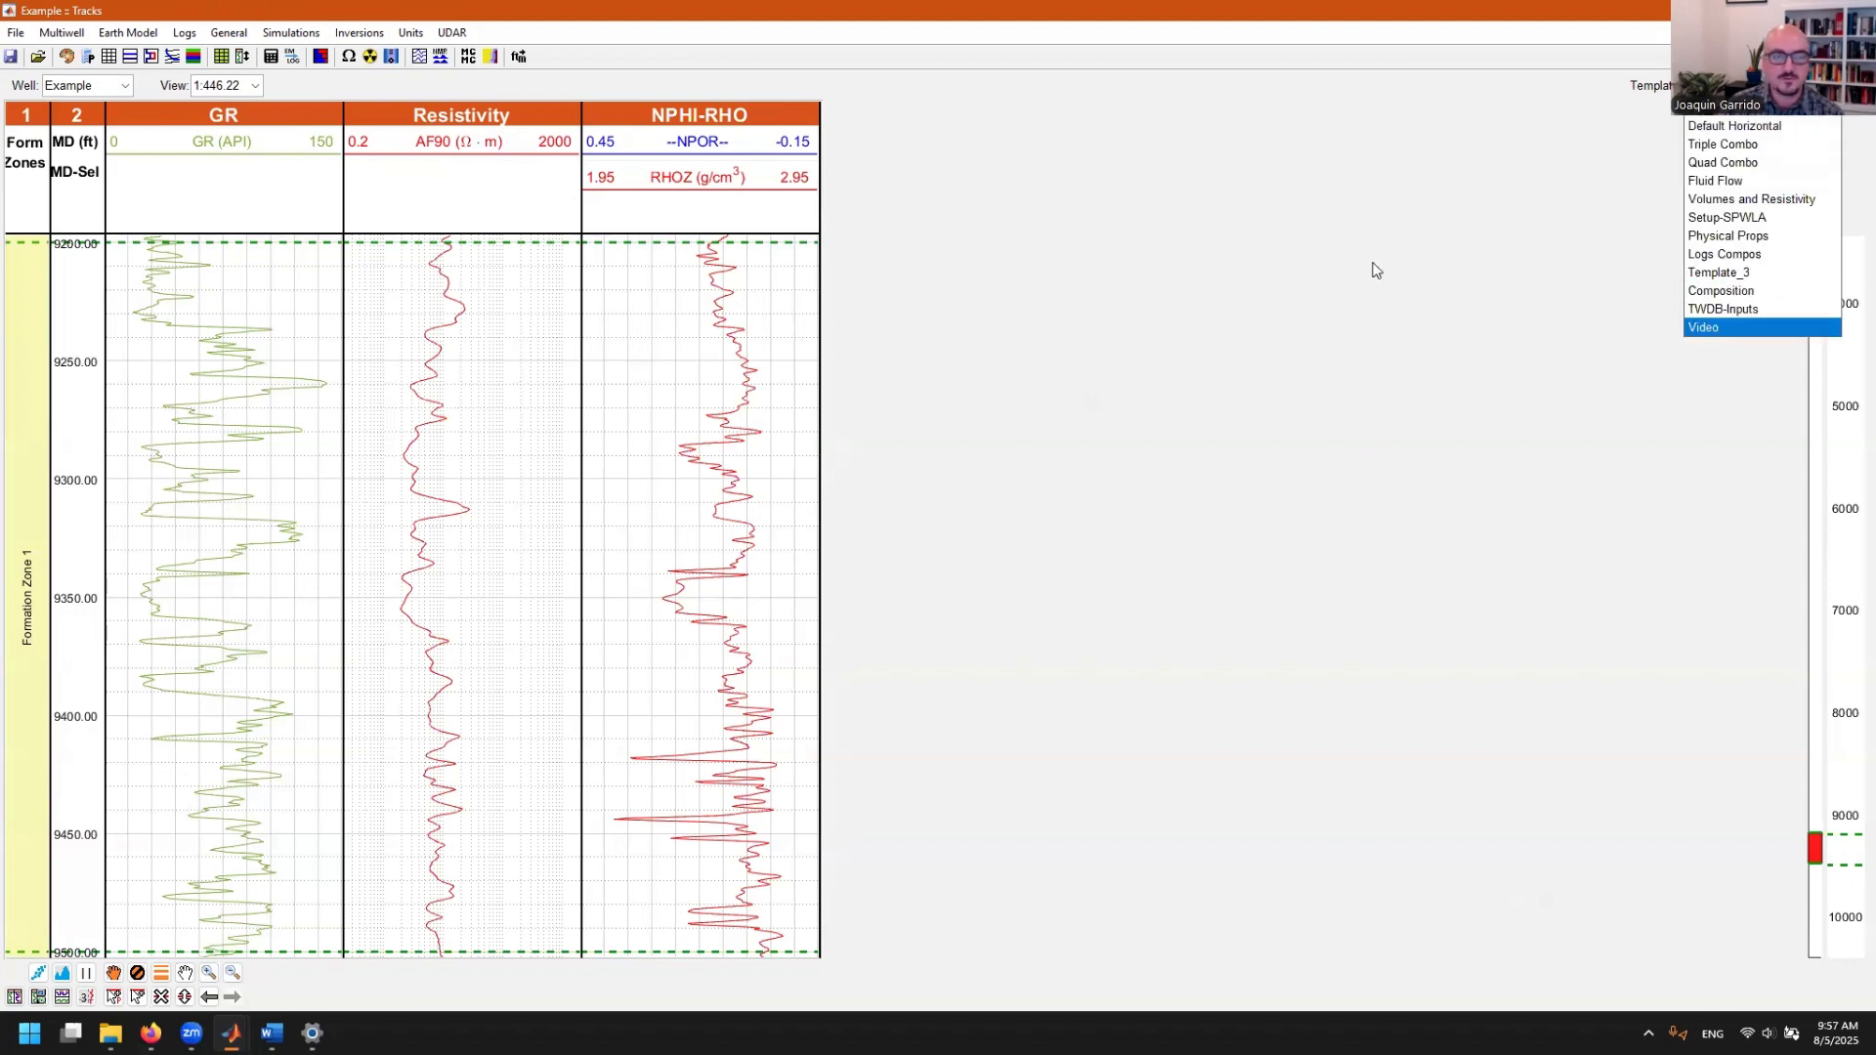
key(Return)
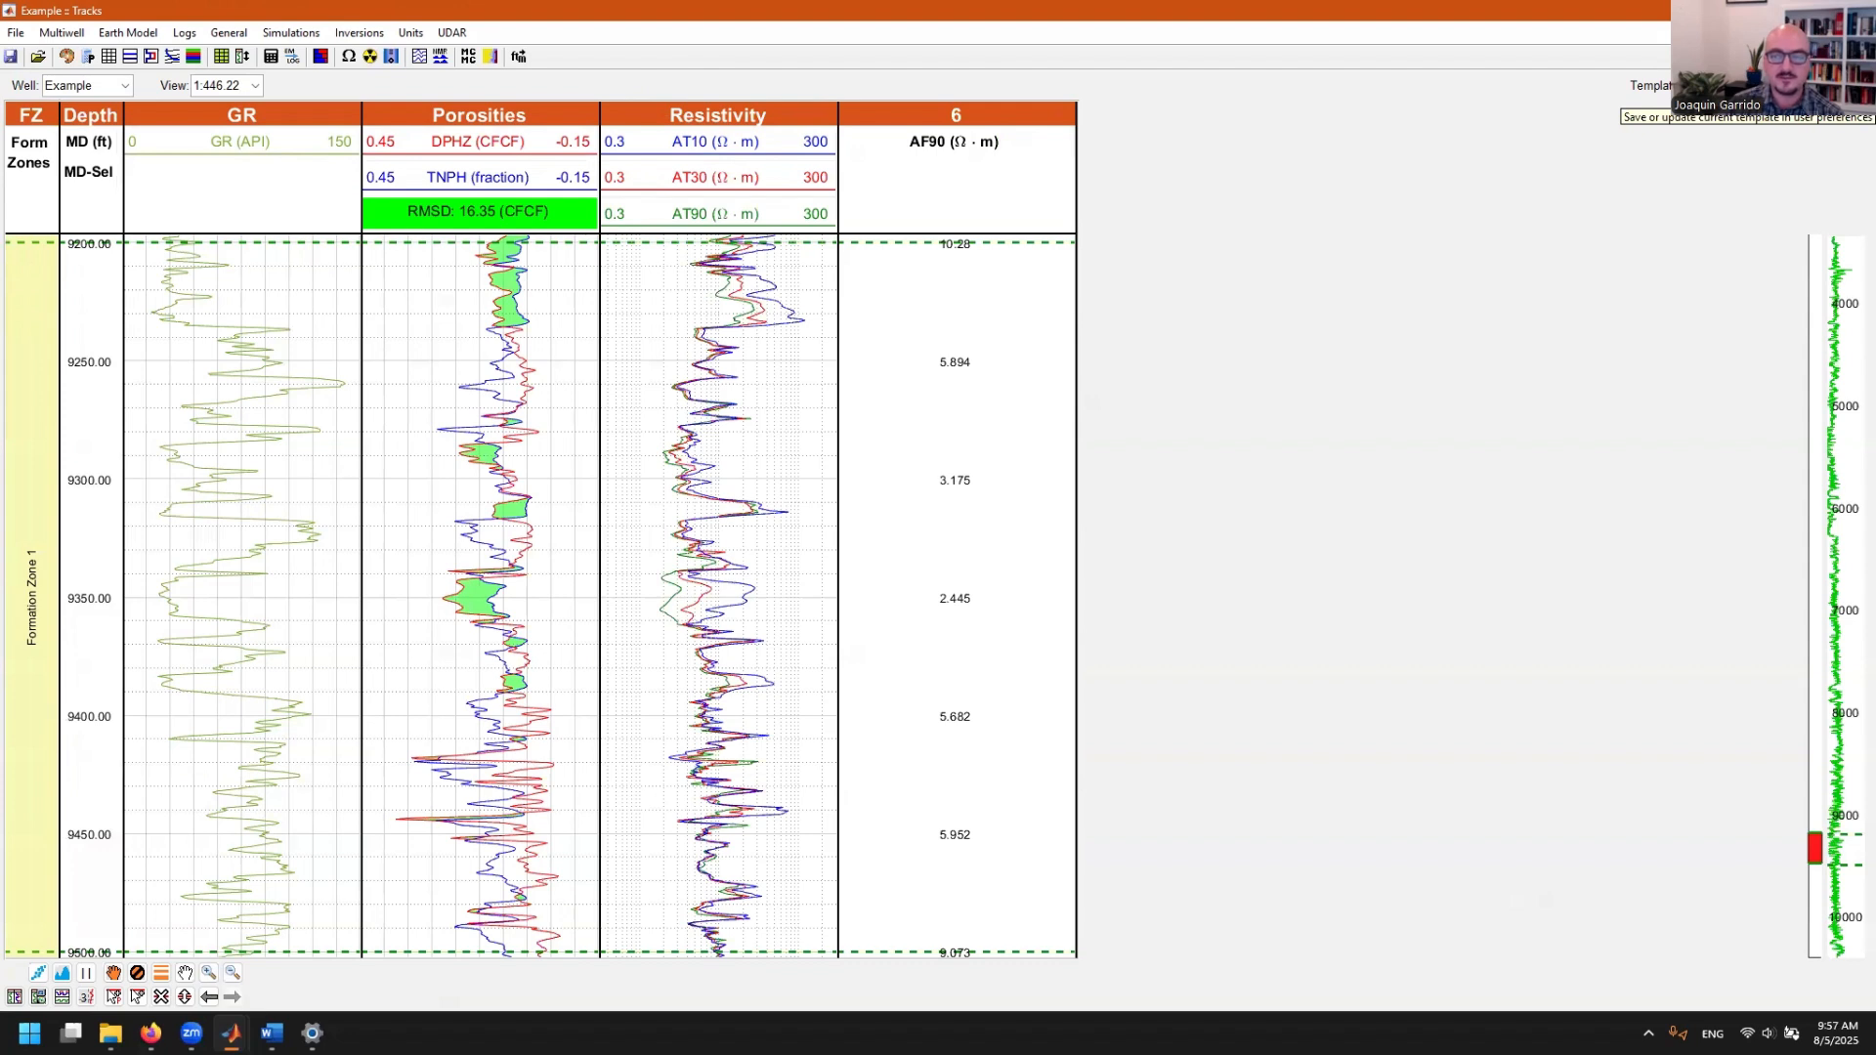
- Save the Video template in the user preferences, open the template manager and move it clear of the tracks
click(1798, 85)
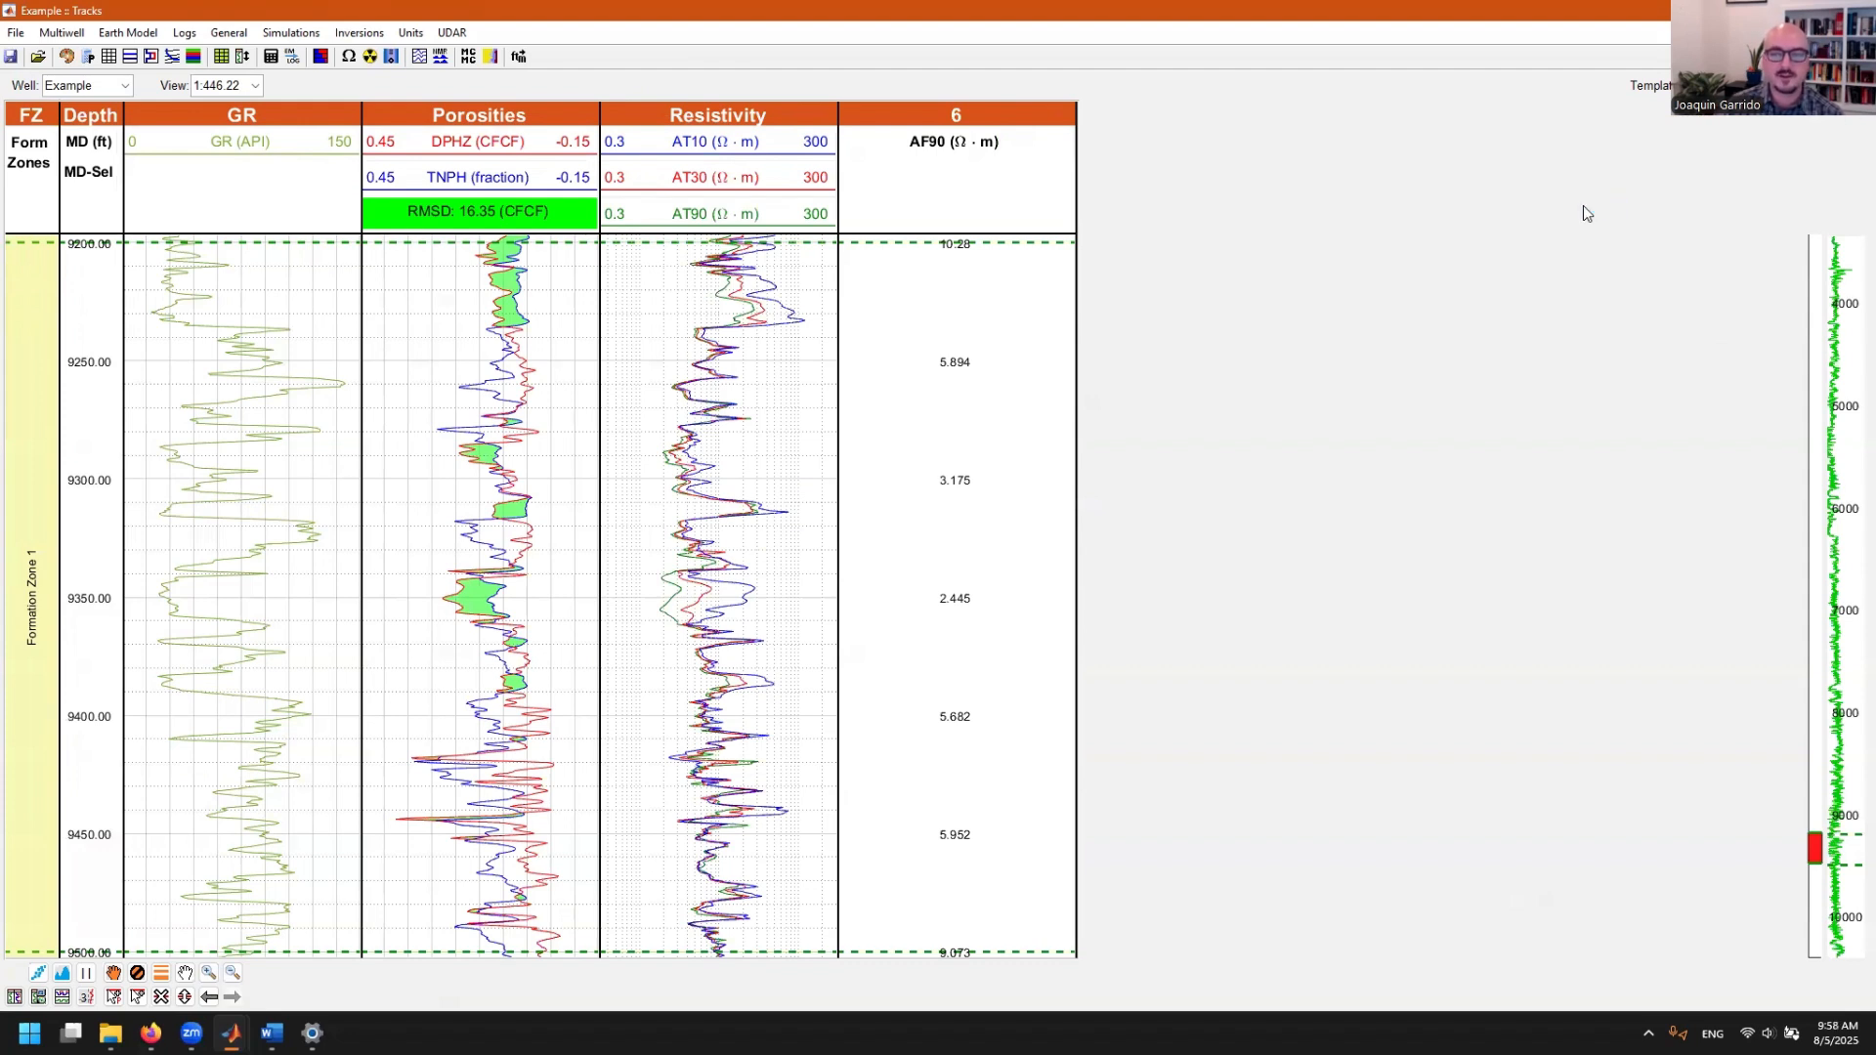
click(1720, 85)
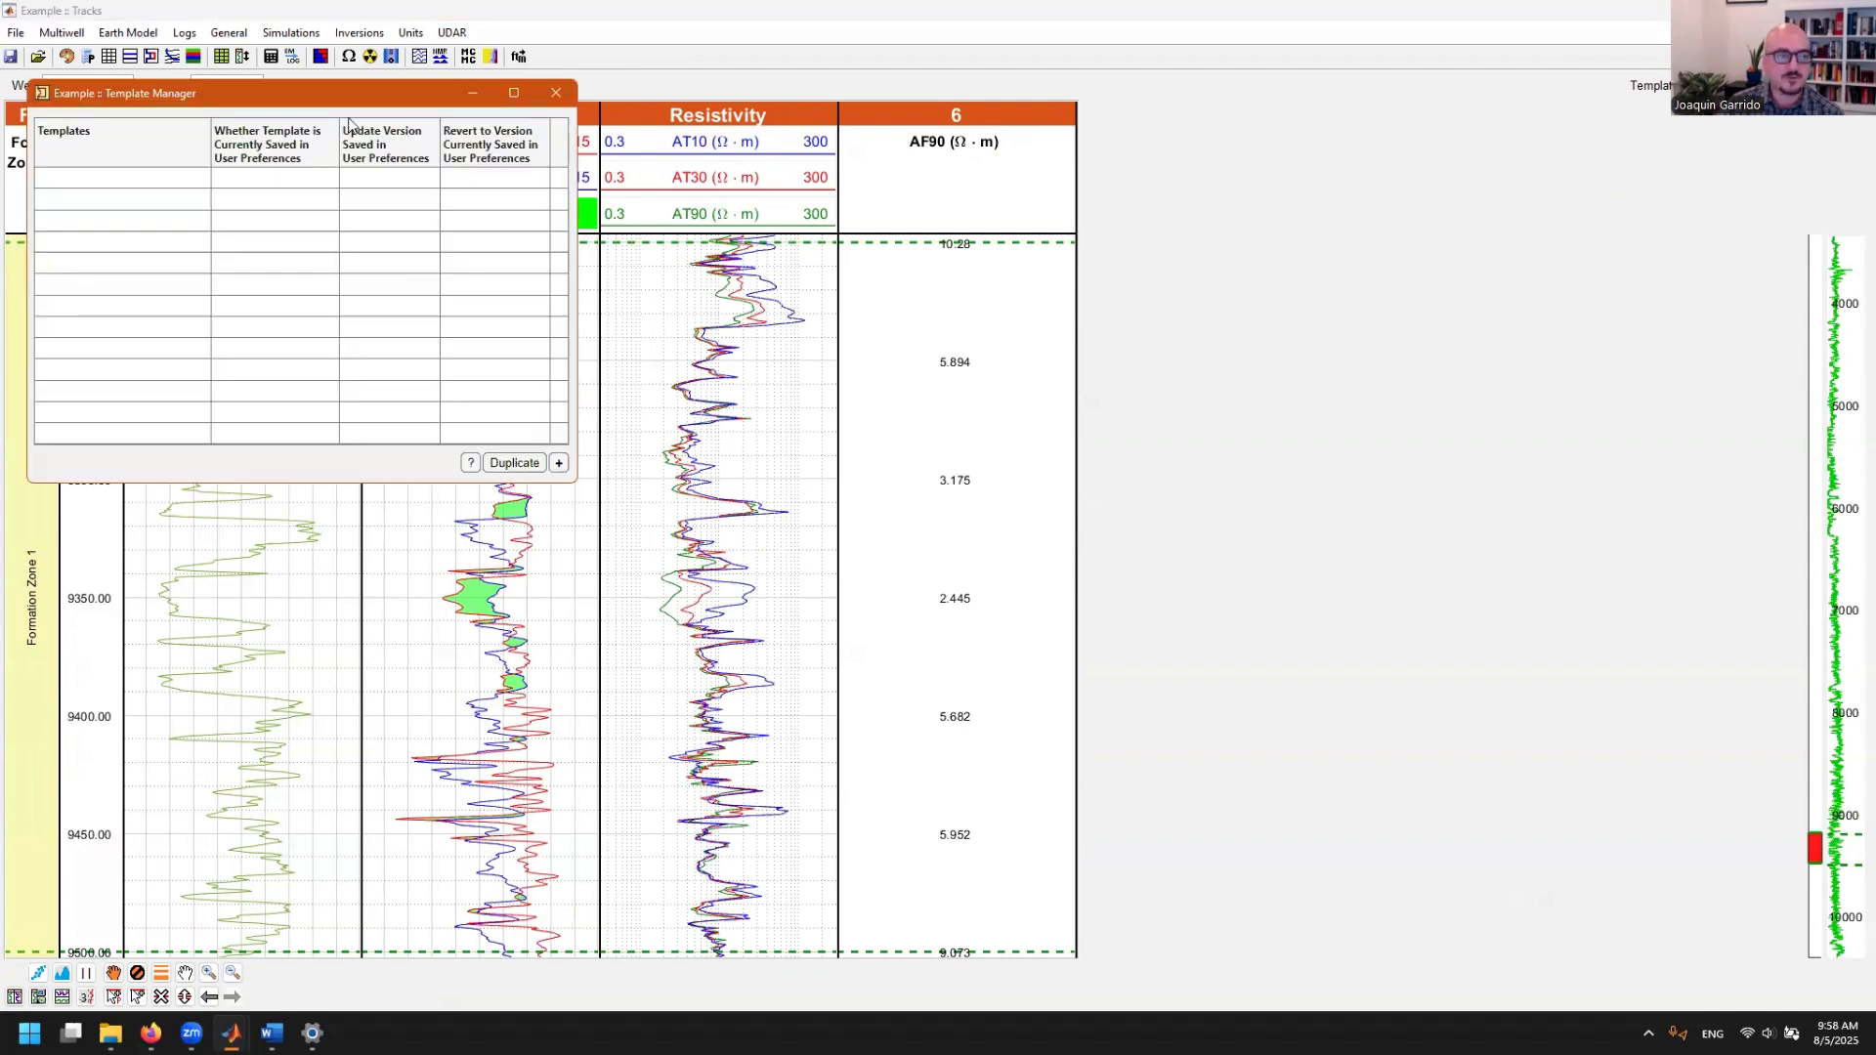
drag(250, 102, 1344, 217)
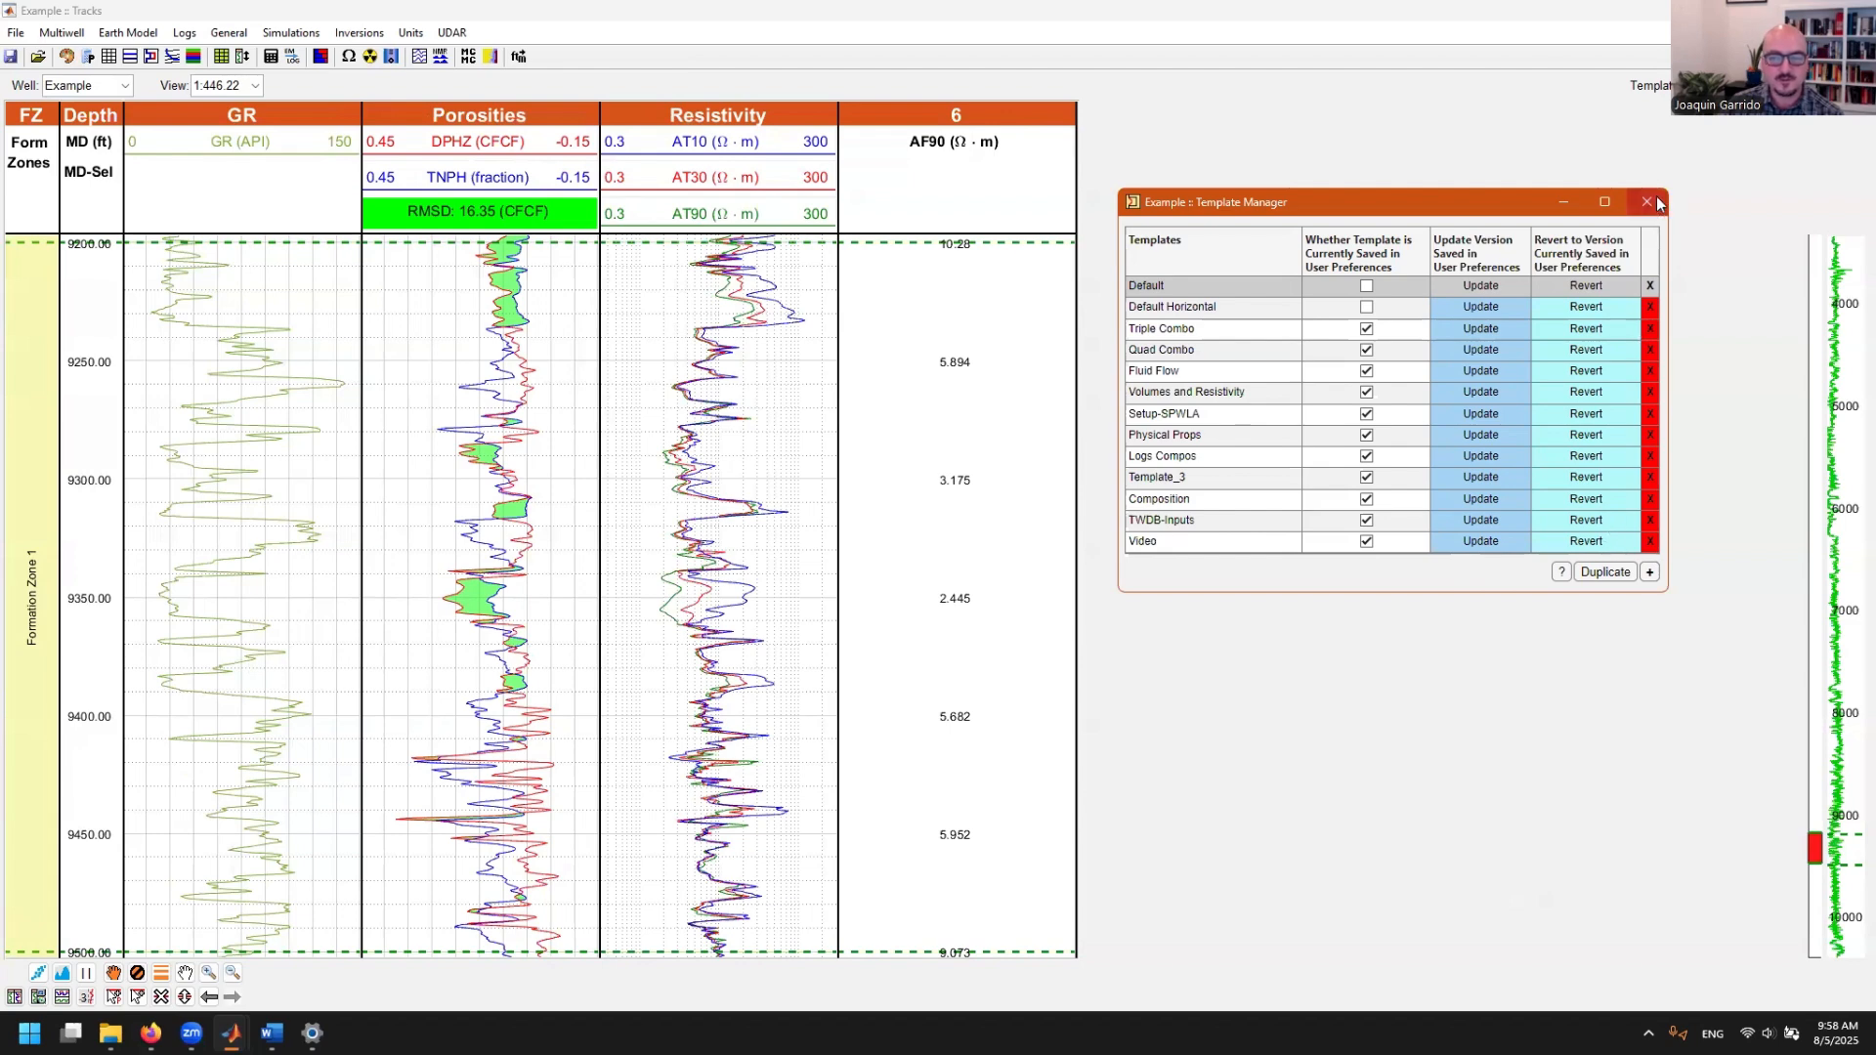
- Add a curve plot to track 6, set its type to LAS / Core with the AF90 curve, and close the track editor
double_click(954, 200)
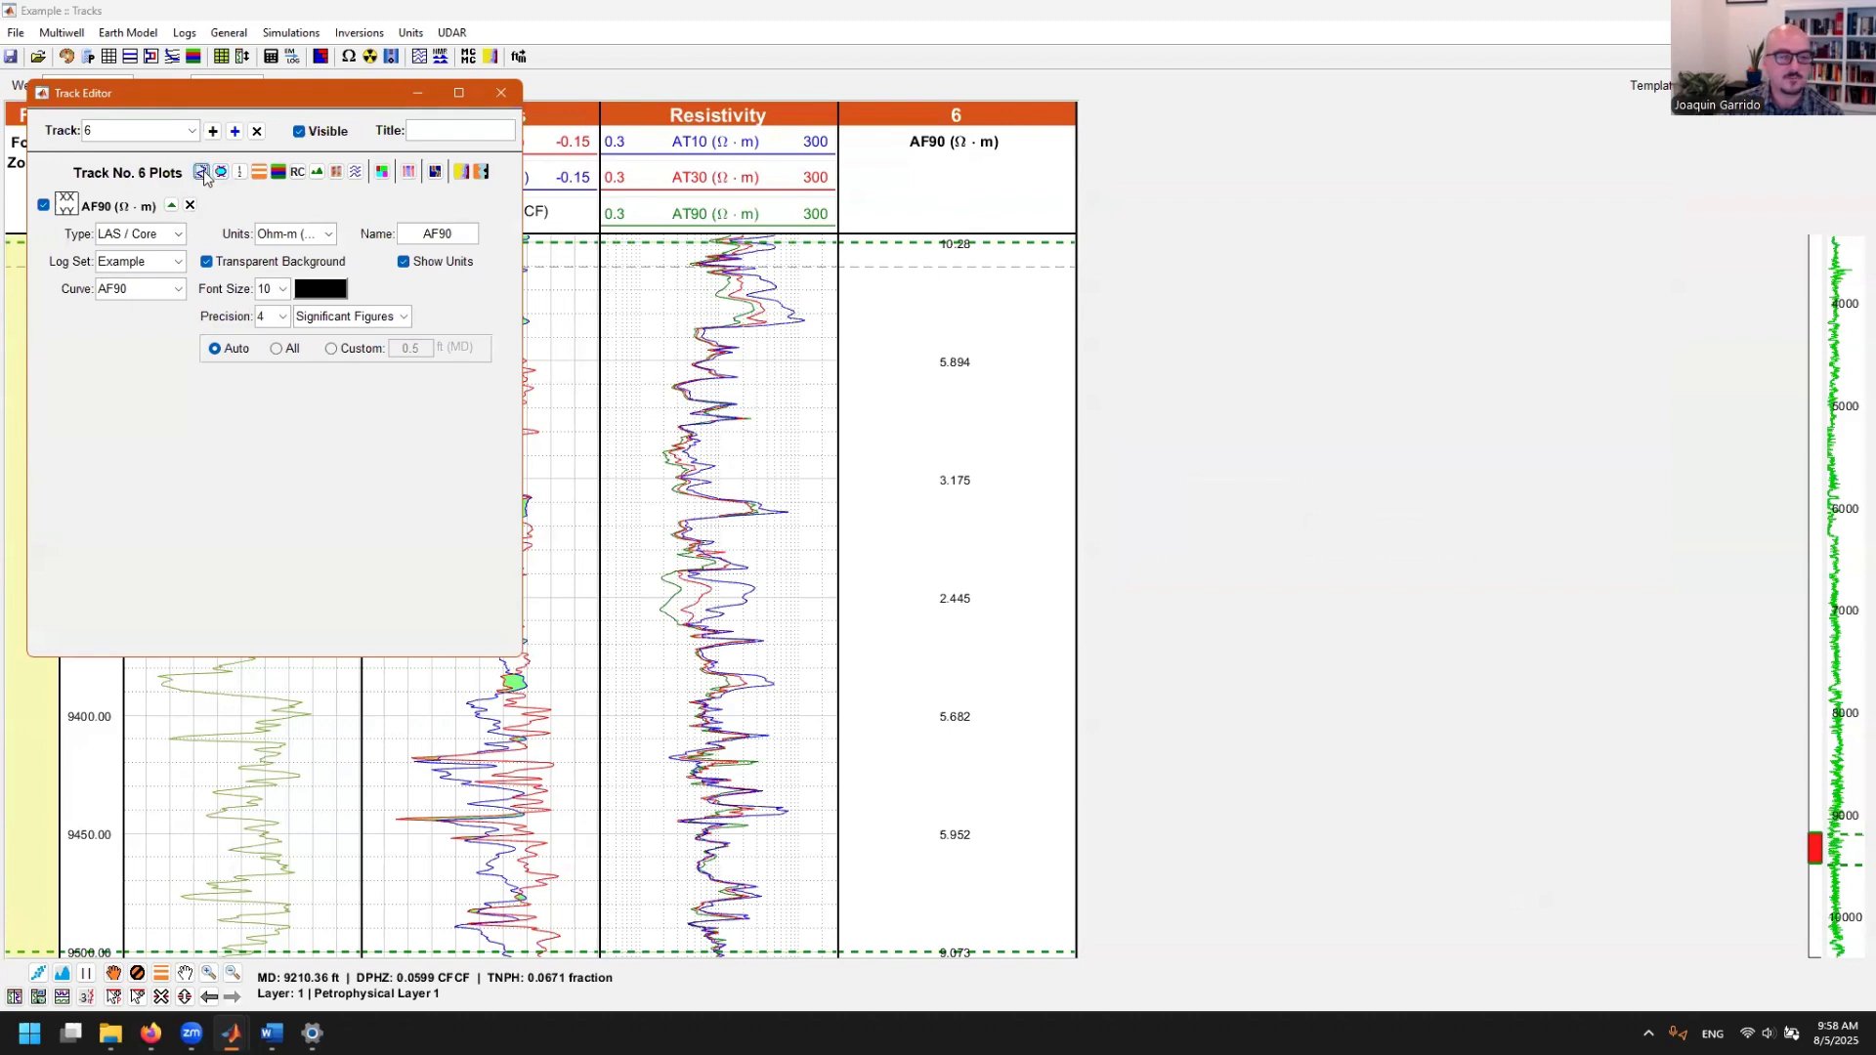
click(203, 171)
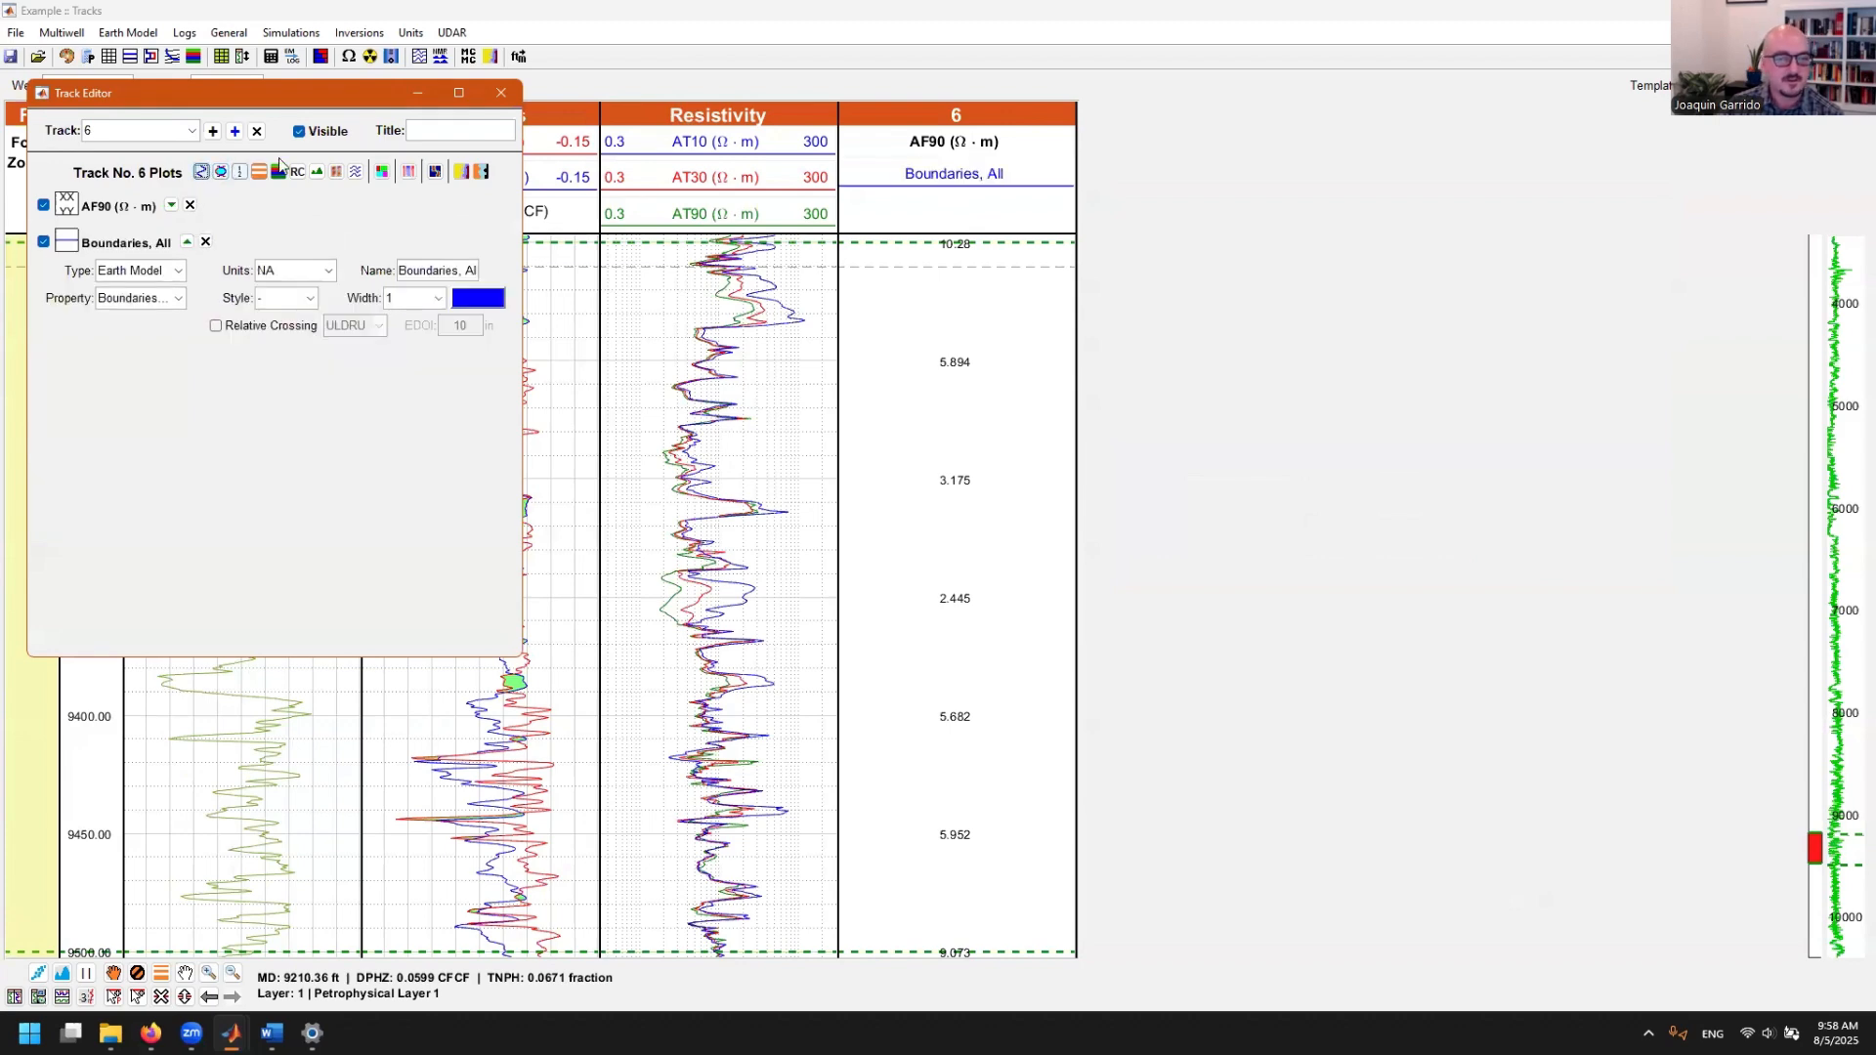
click(180, 274)
click(182, 299)
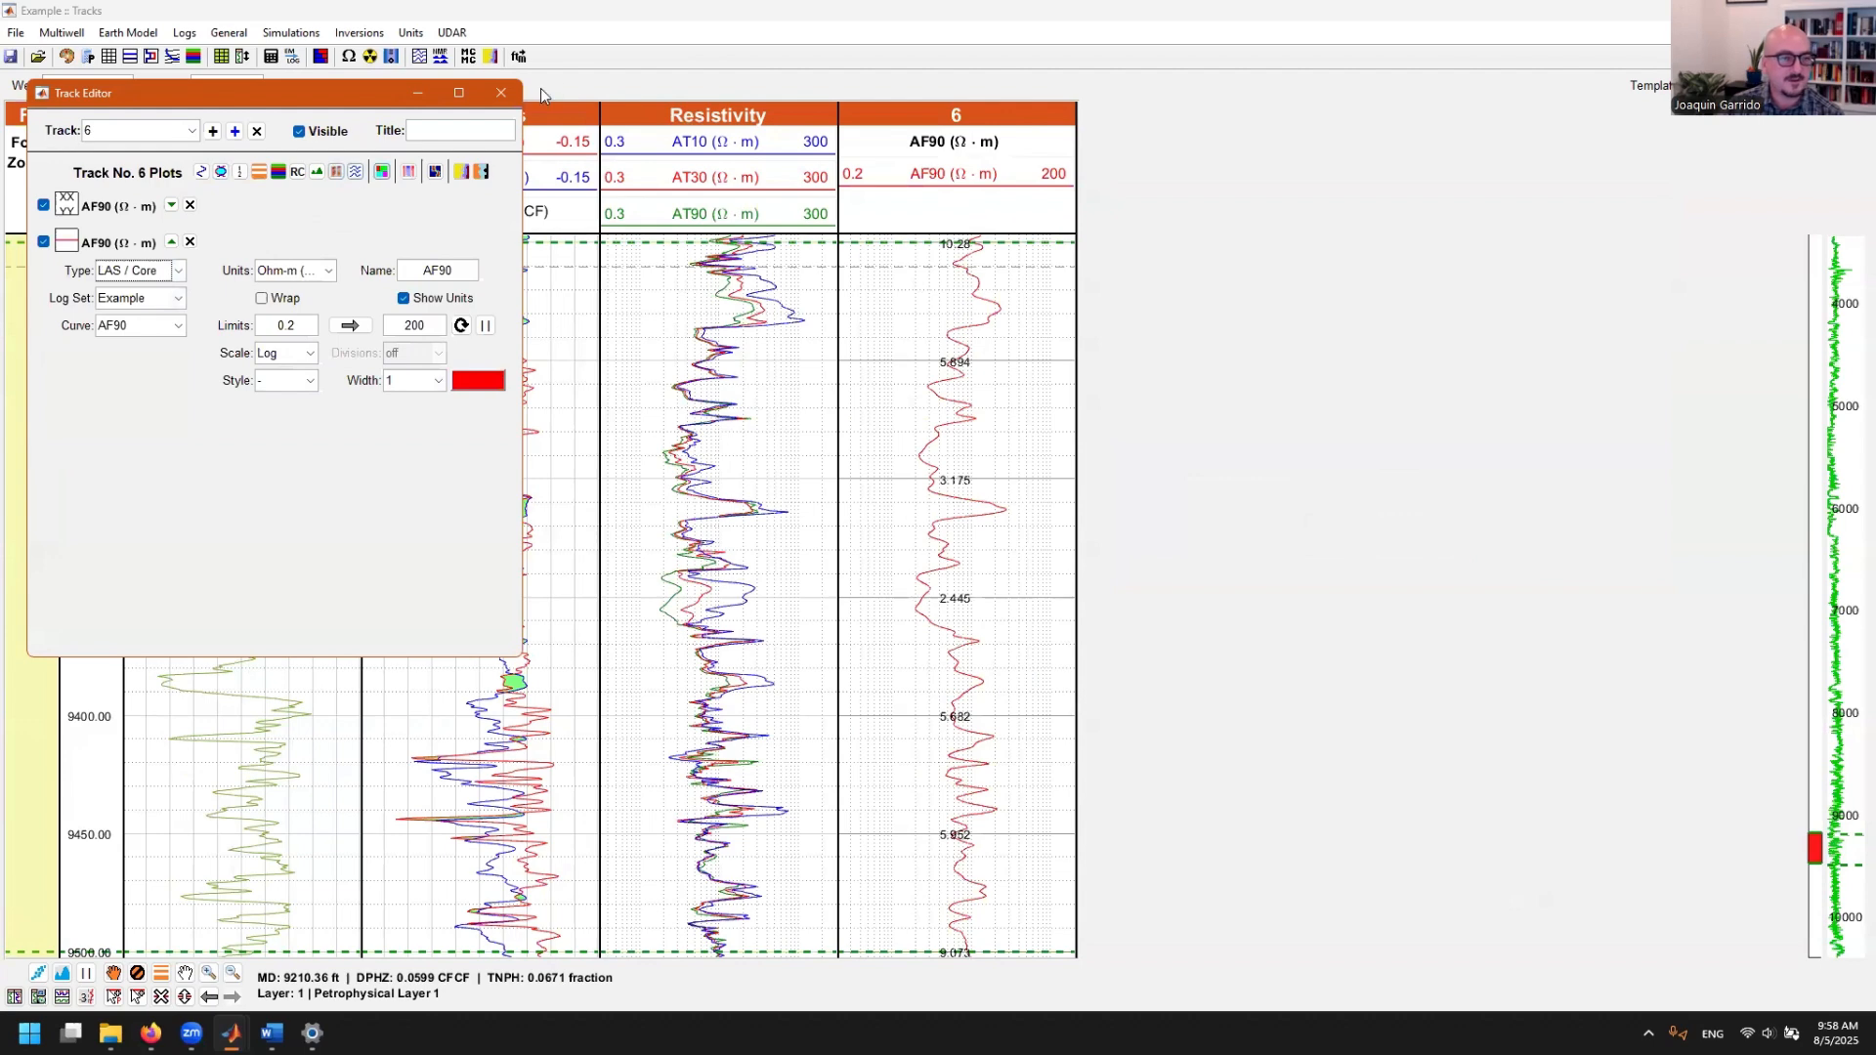
click(502, 93)
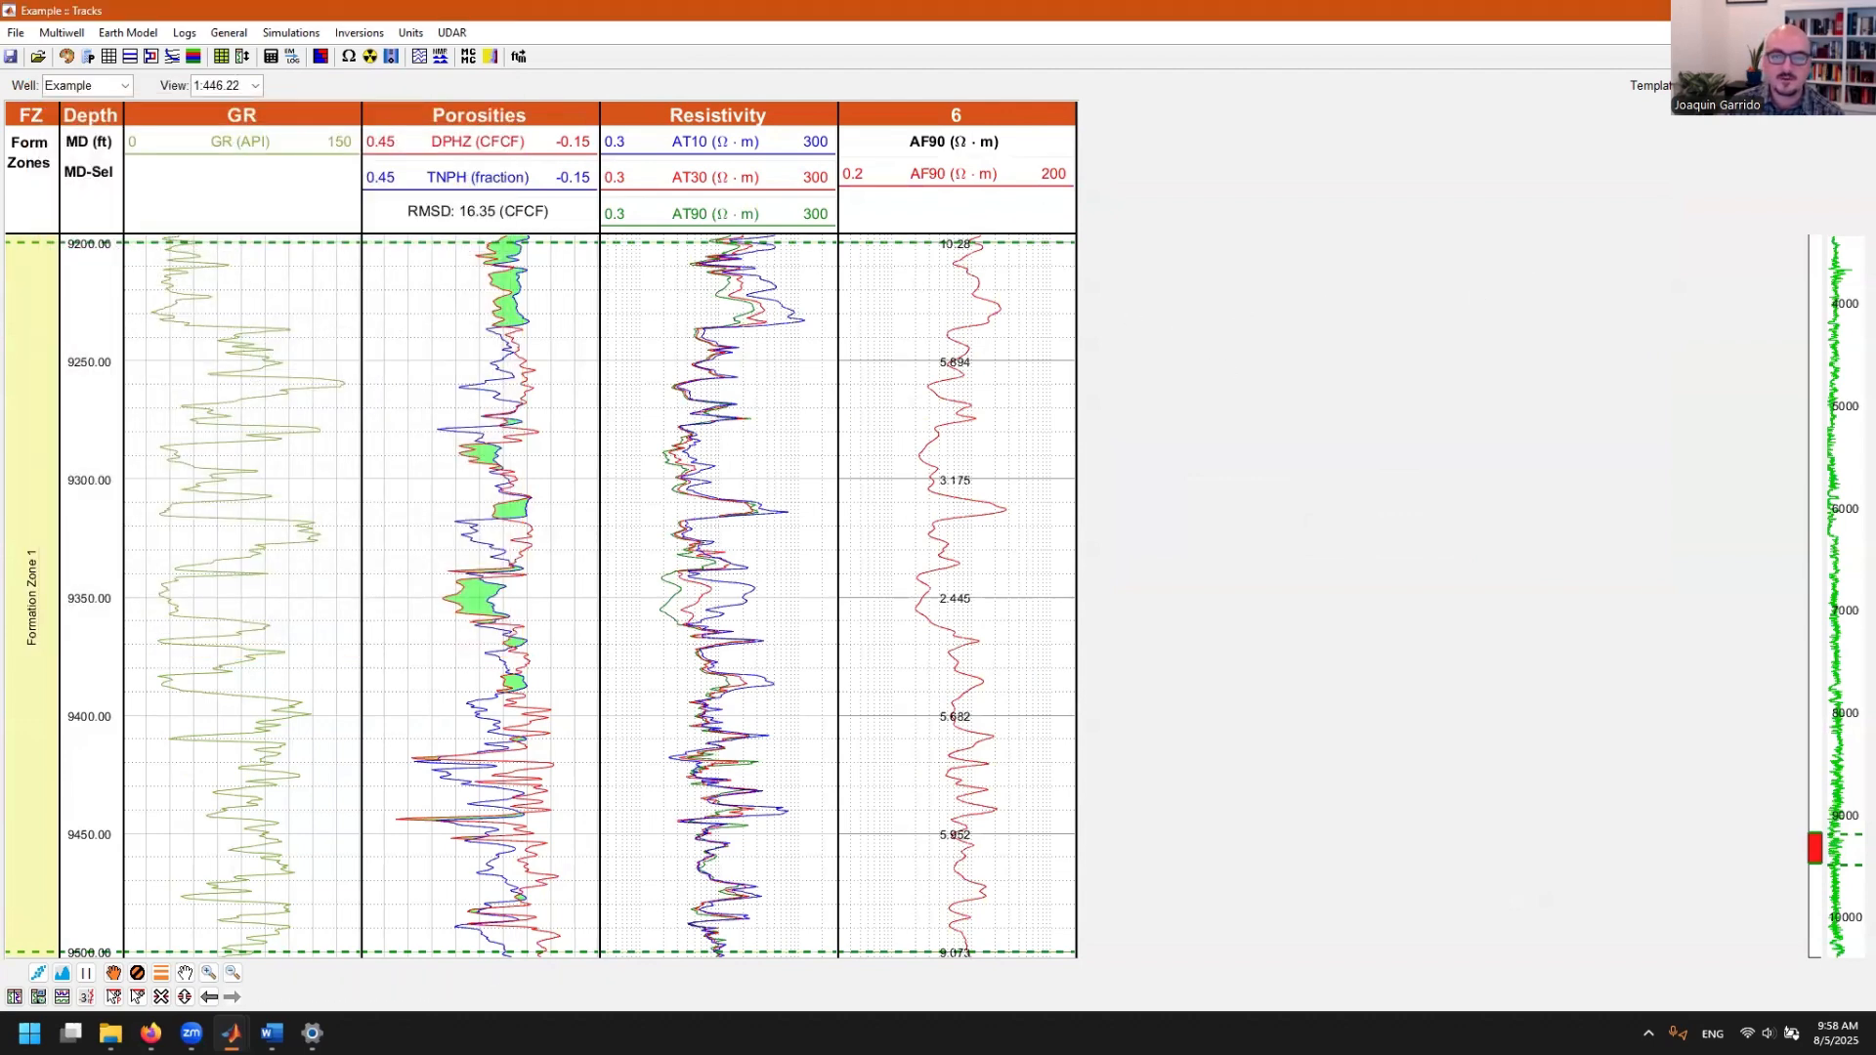
- Revert the Video template to its version saved in the user preferences and close the template manager
click(1586, 543)
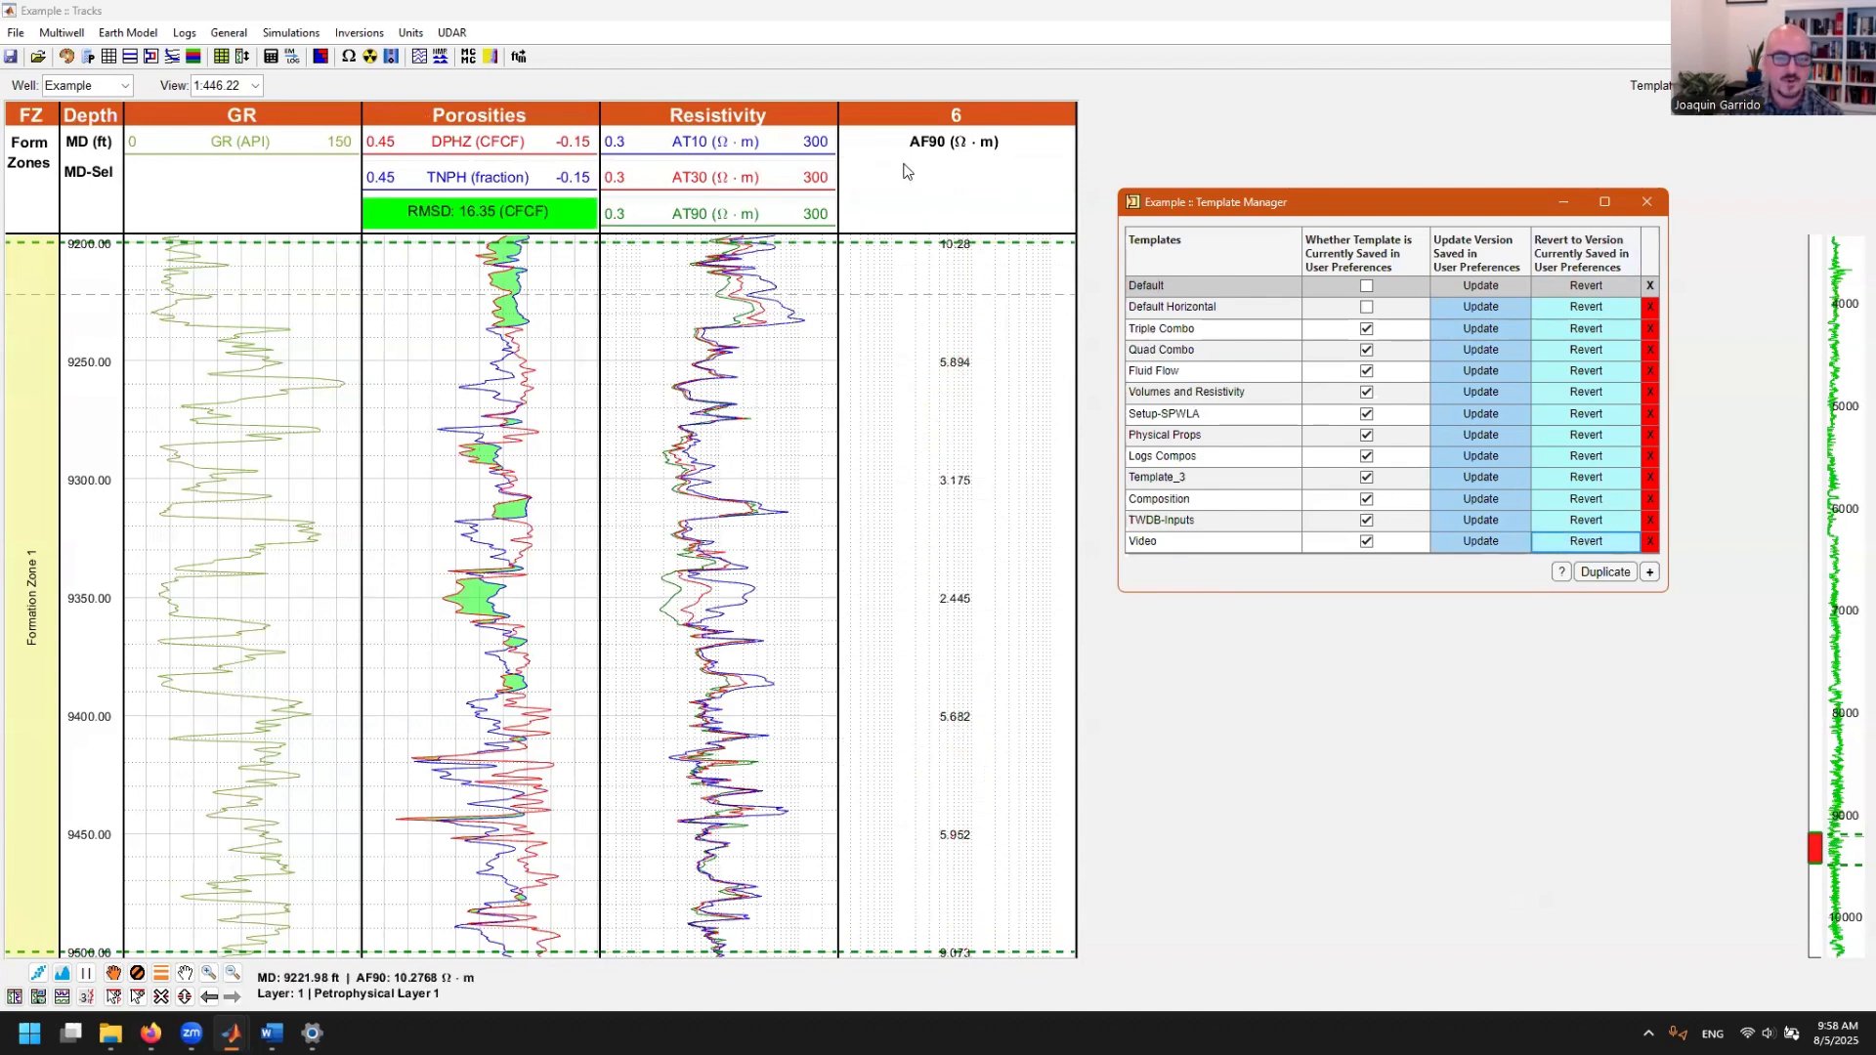
click(1647, 202)
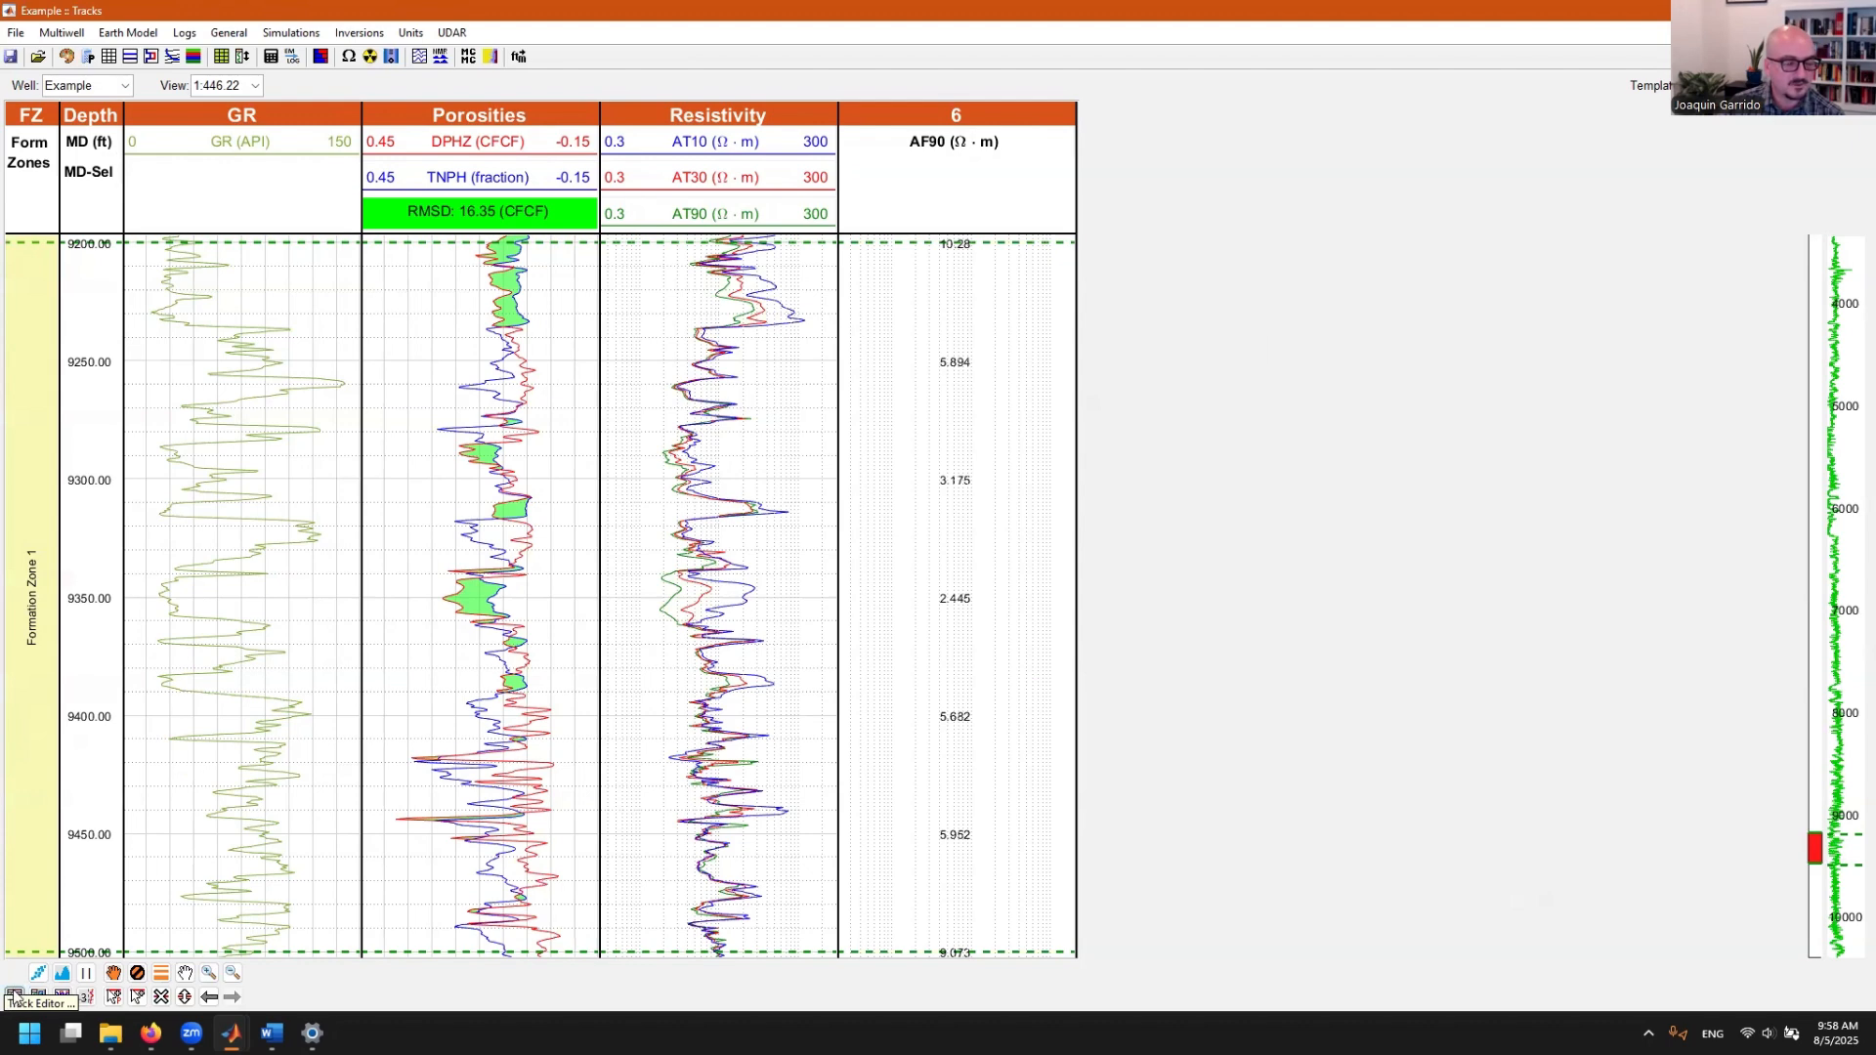
click(14, 997)
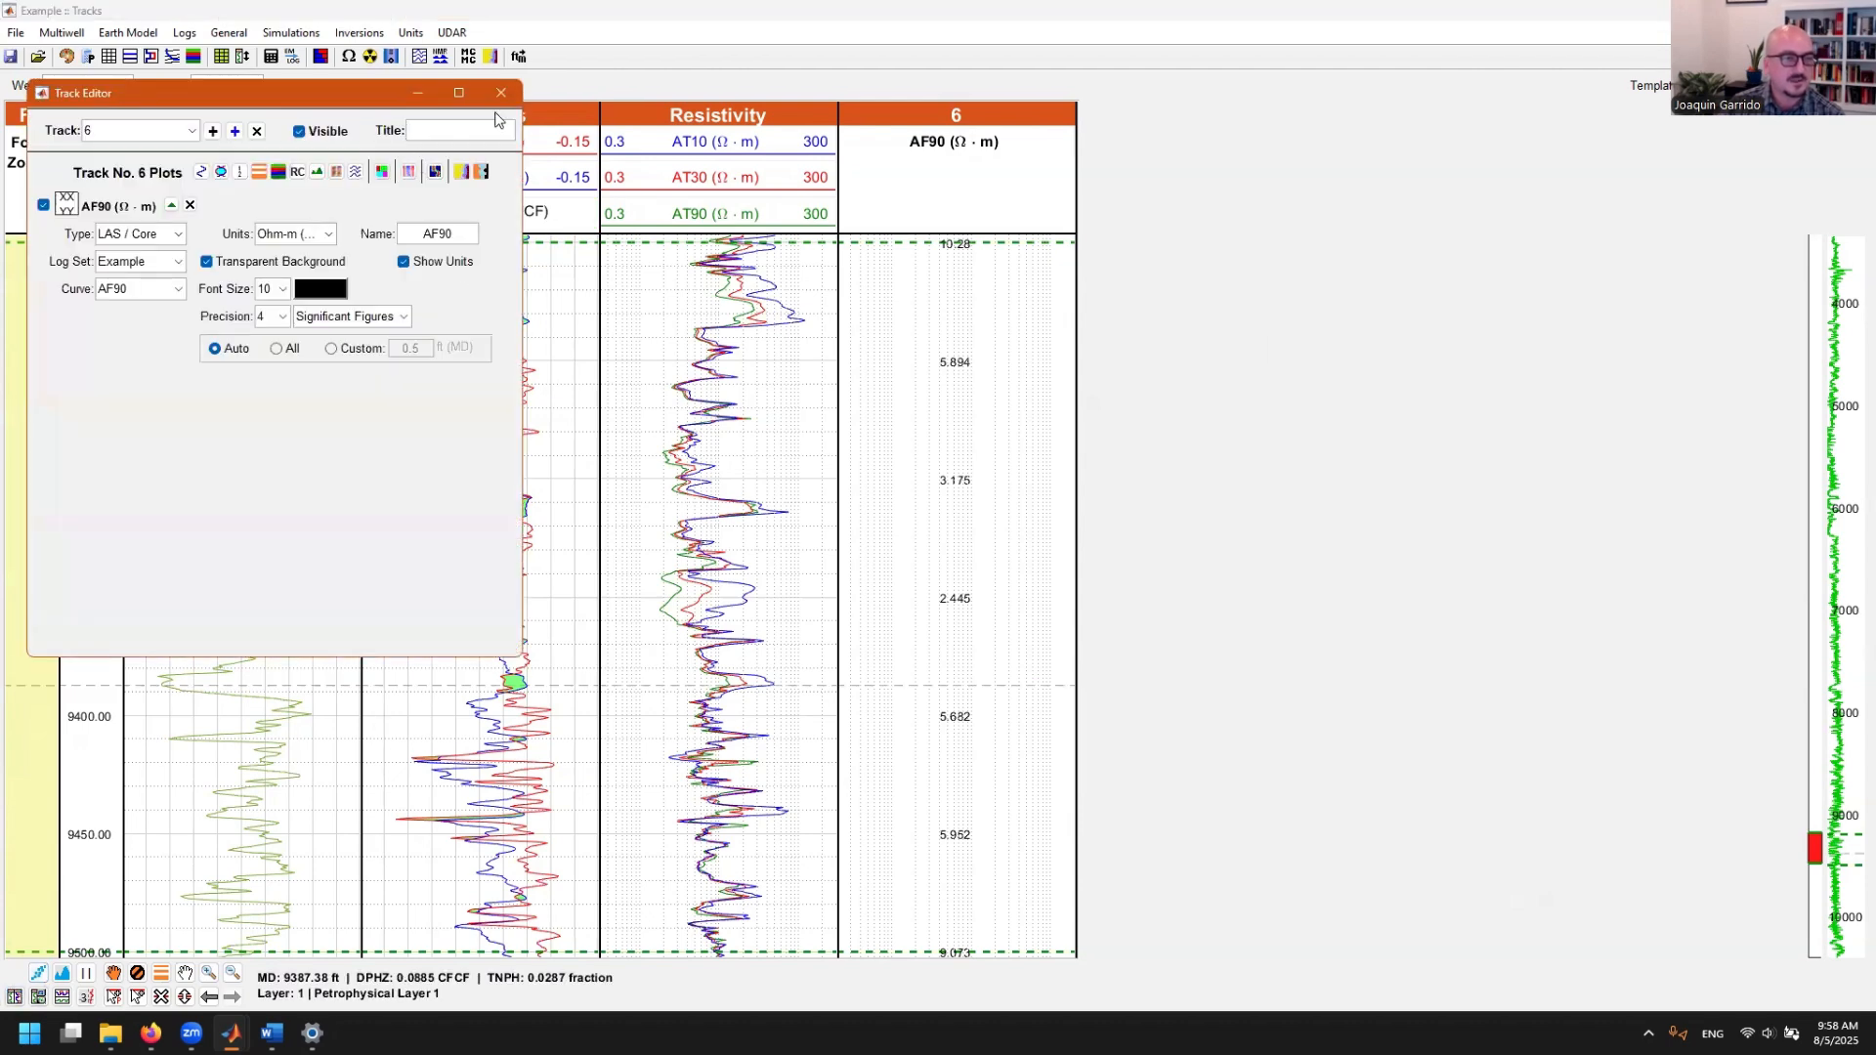
click(494, 101)
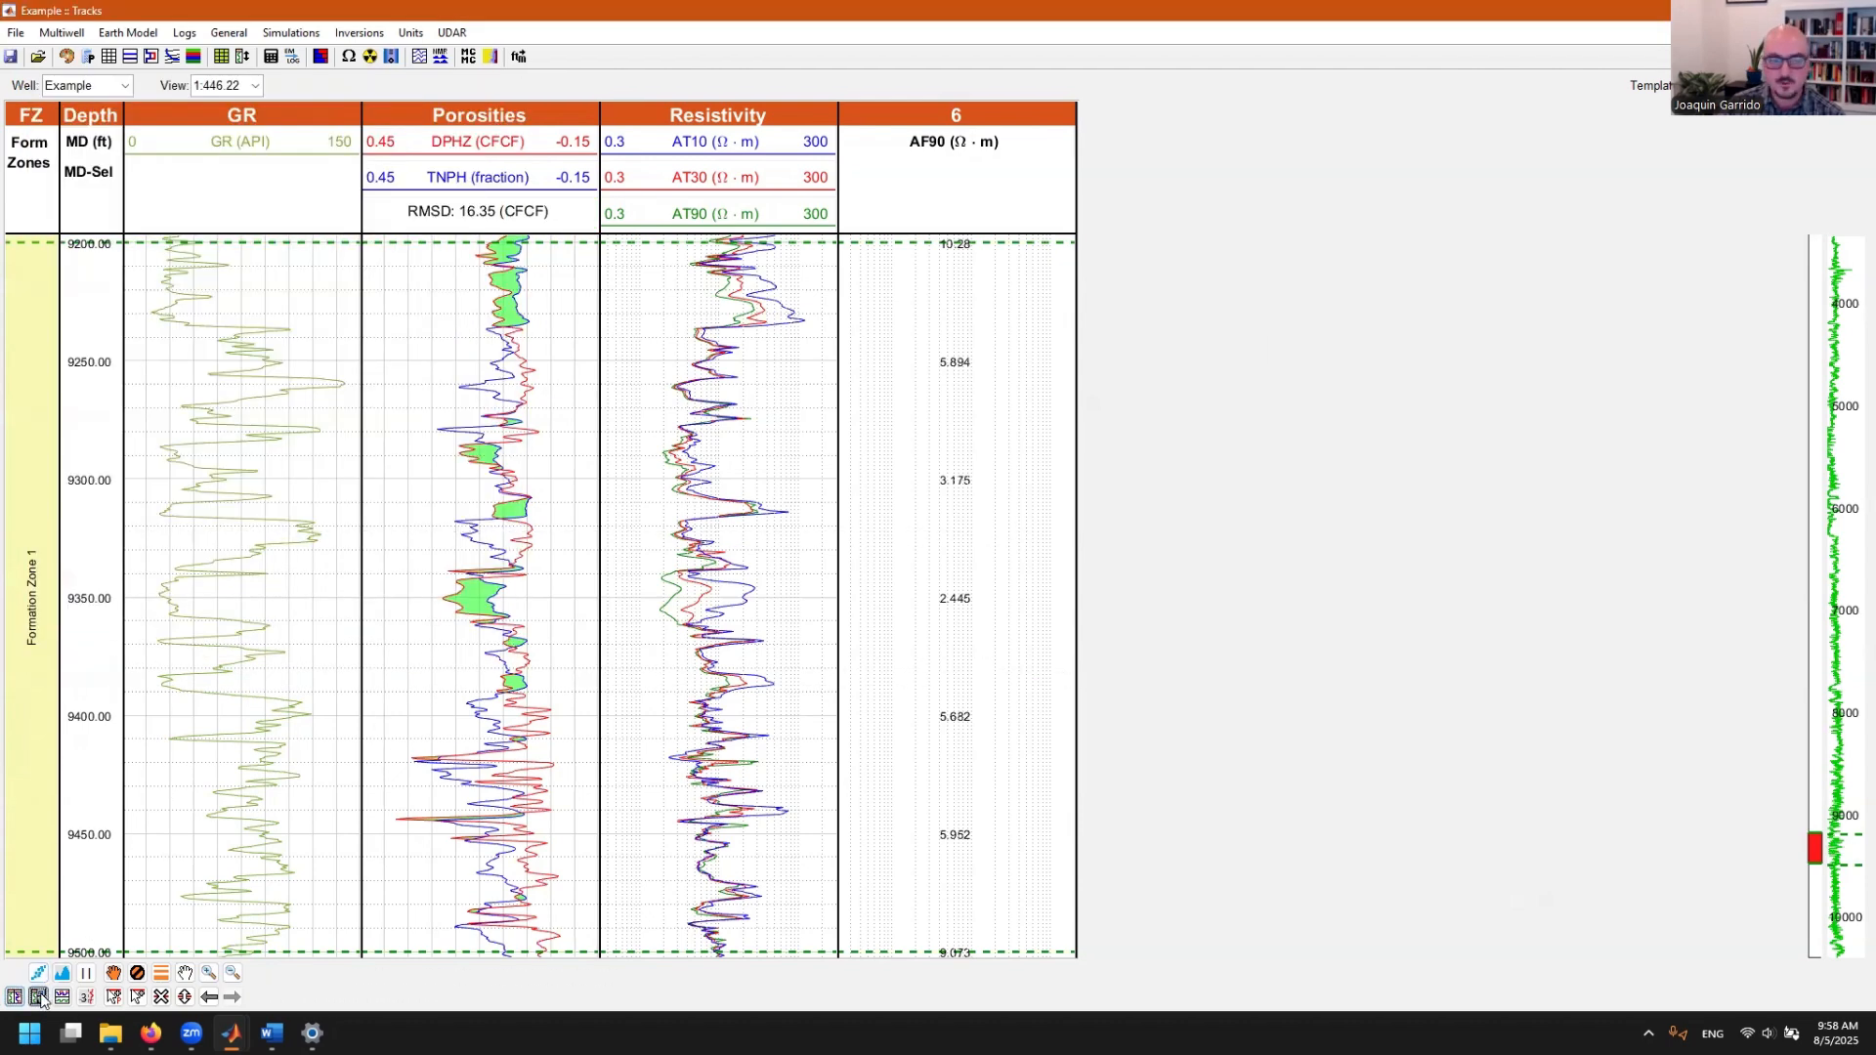
- Open the track display settings beside the tracks, try a plot names font size of 16, and set it back to 12
click(40, 997)
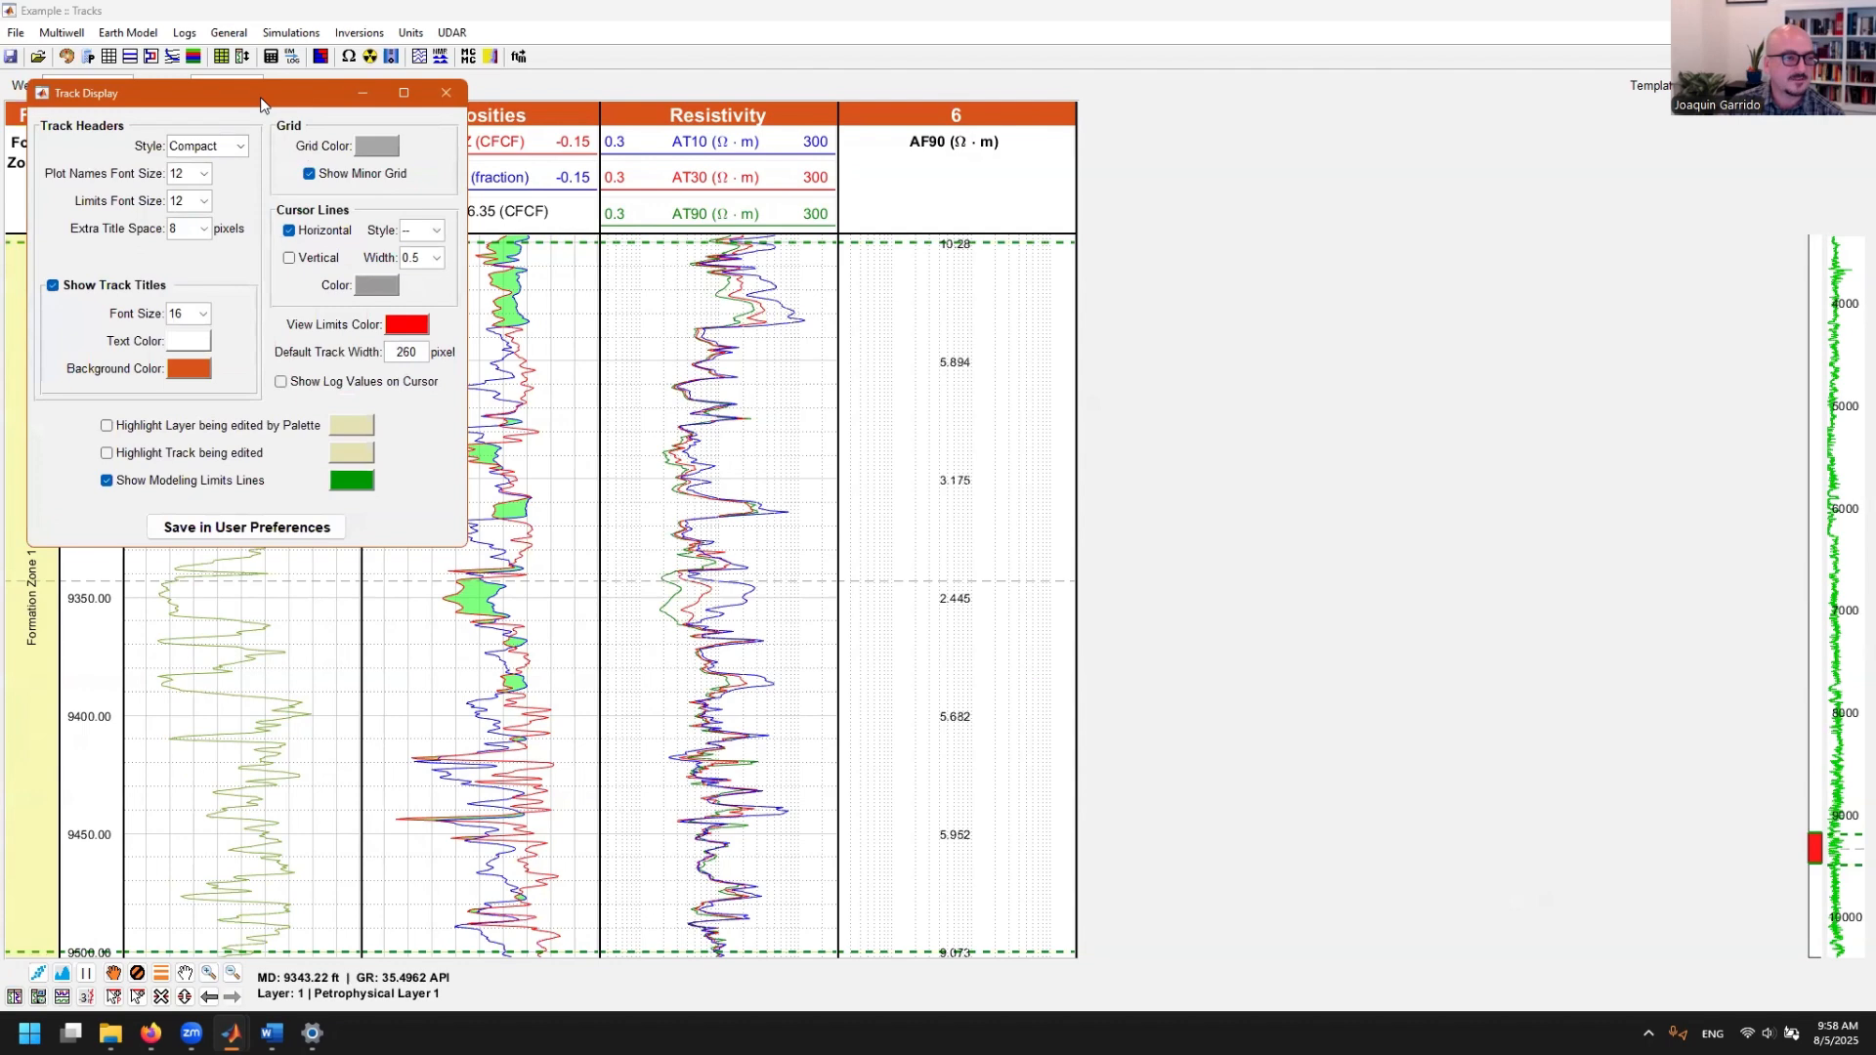
drag(262, 104, 1347, 258)
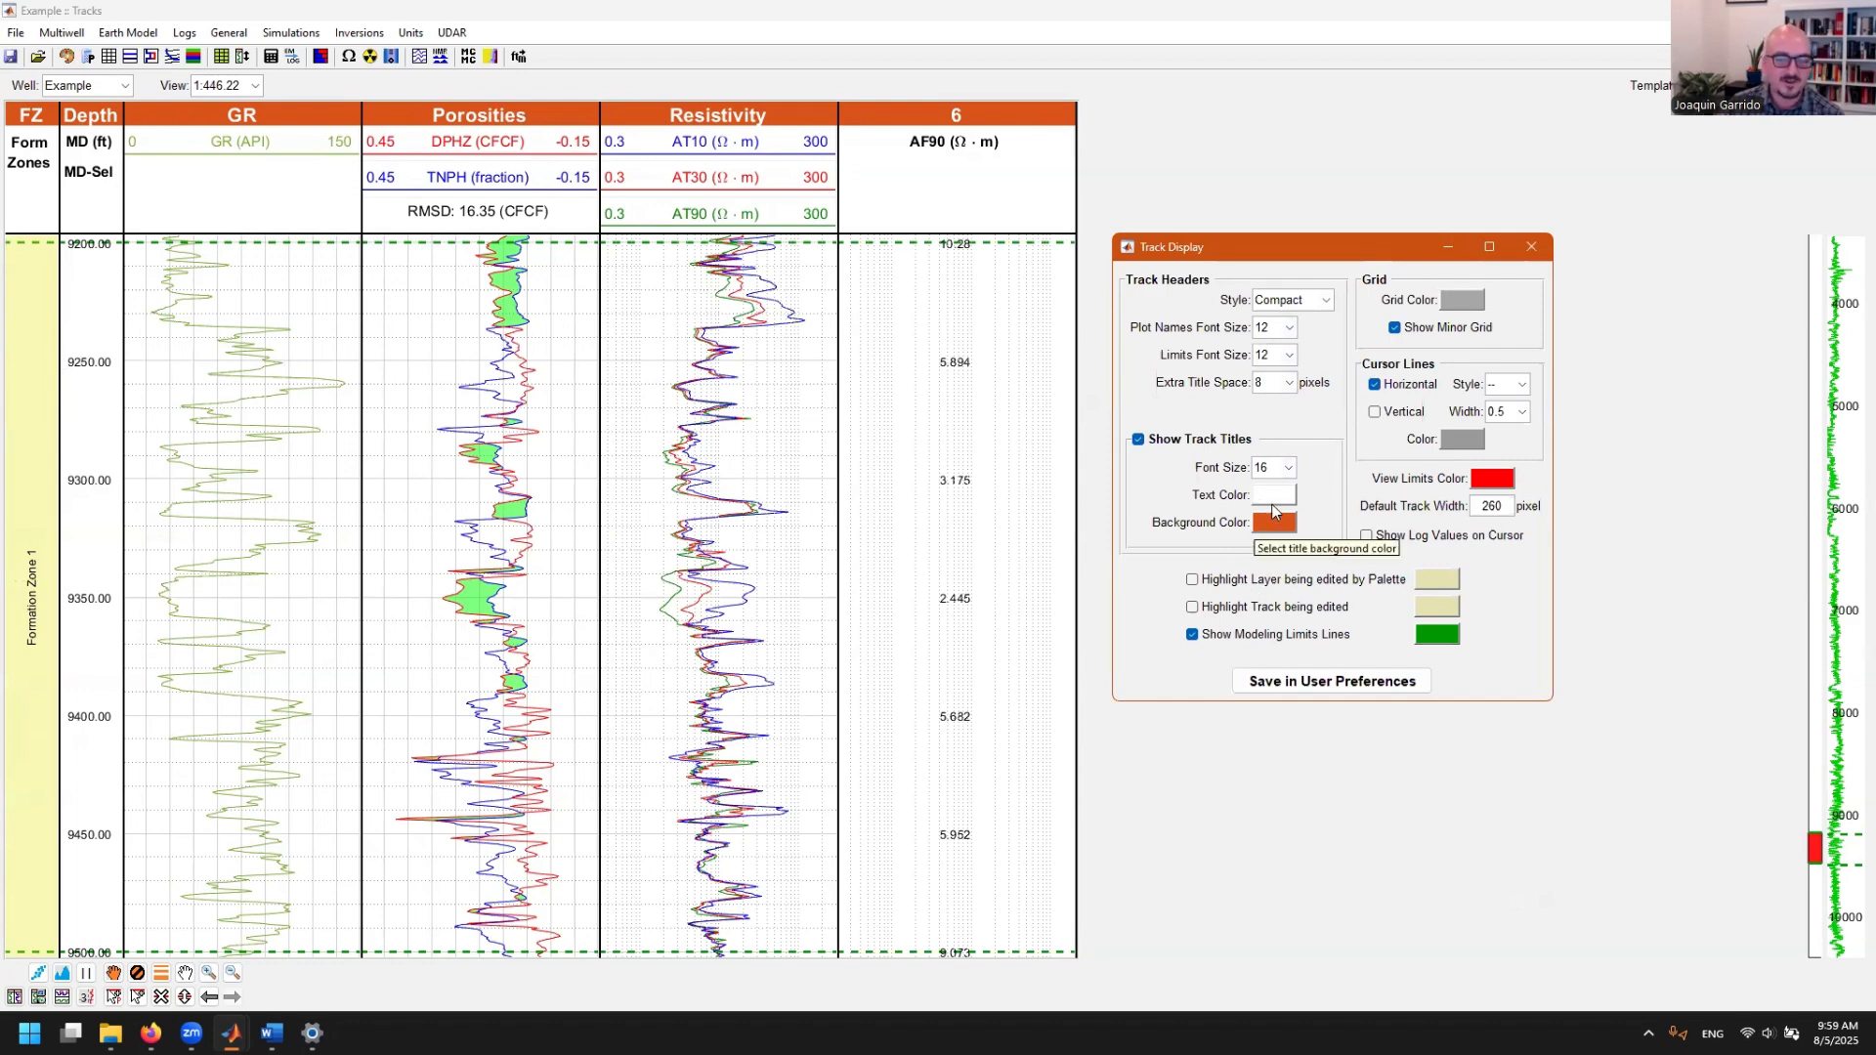
click(1290, 329)
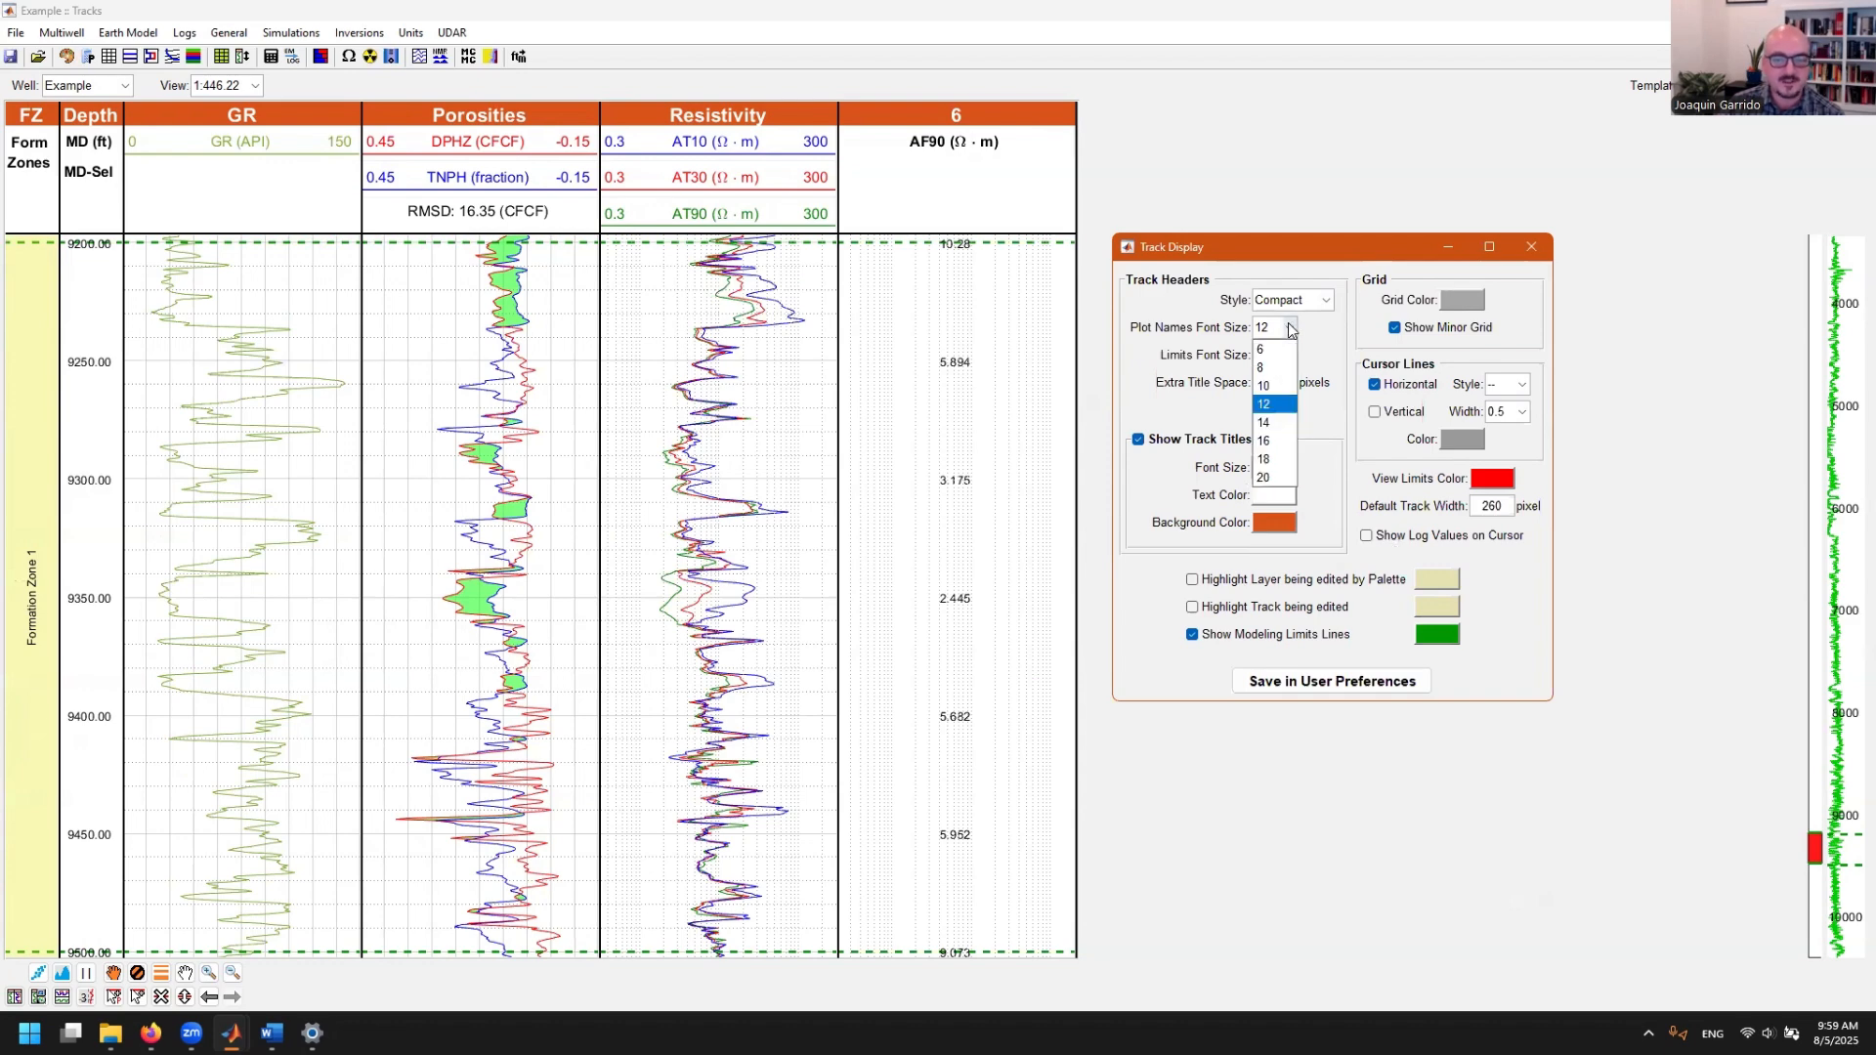
click(1267, 442)
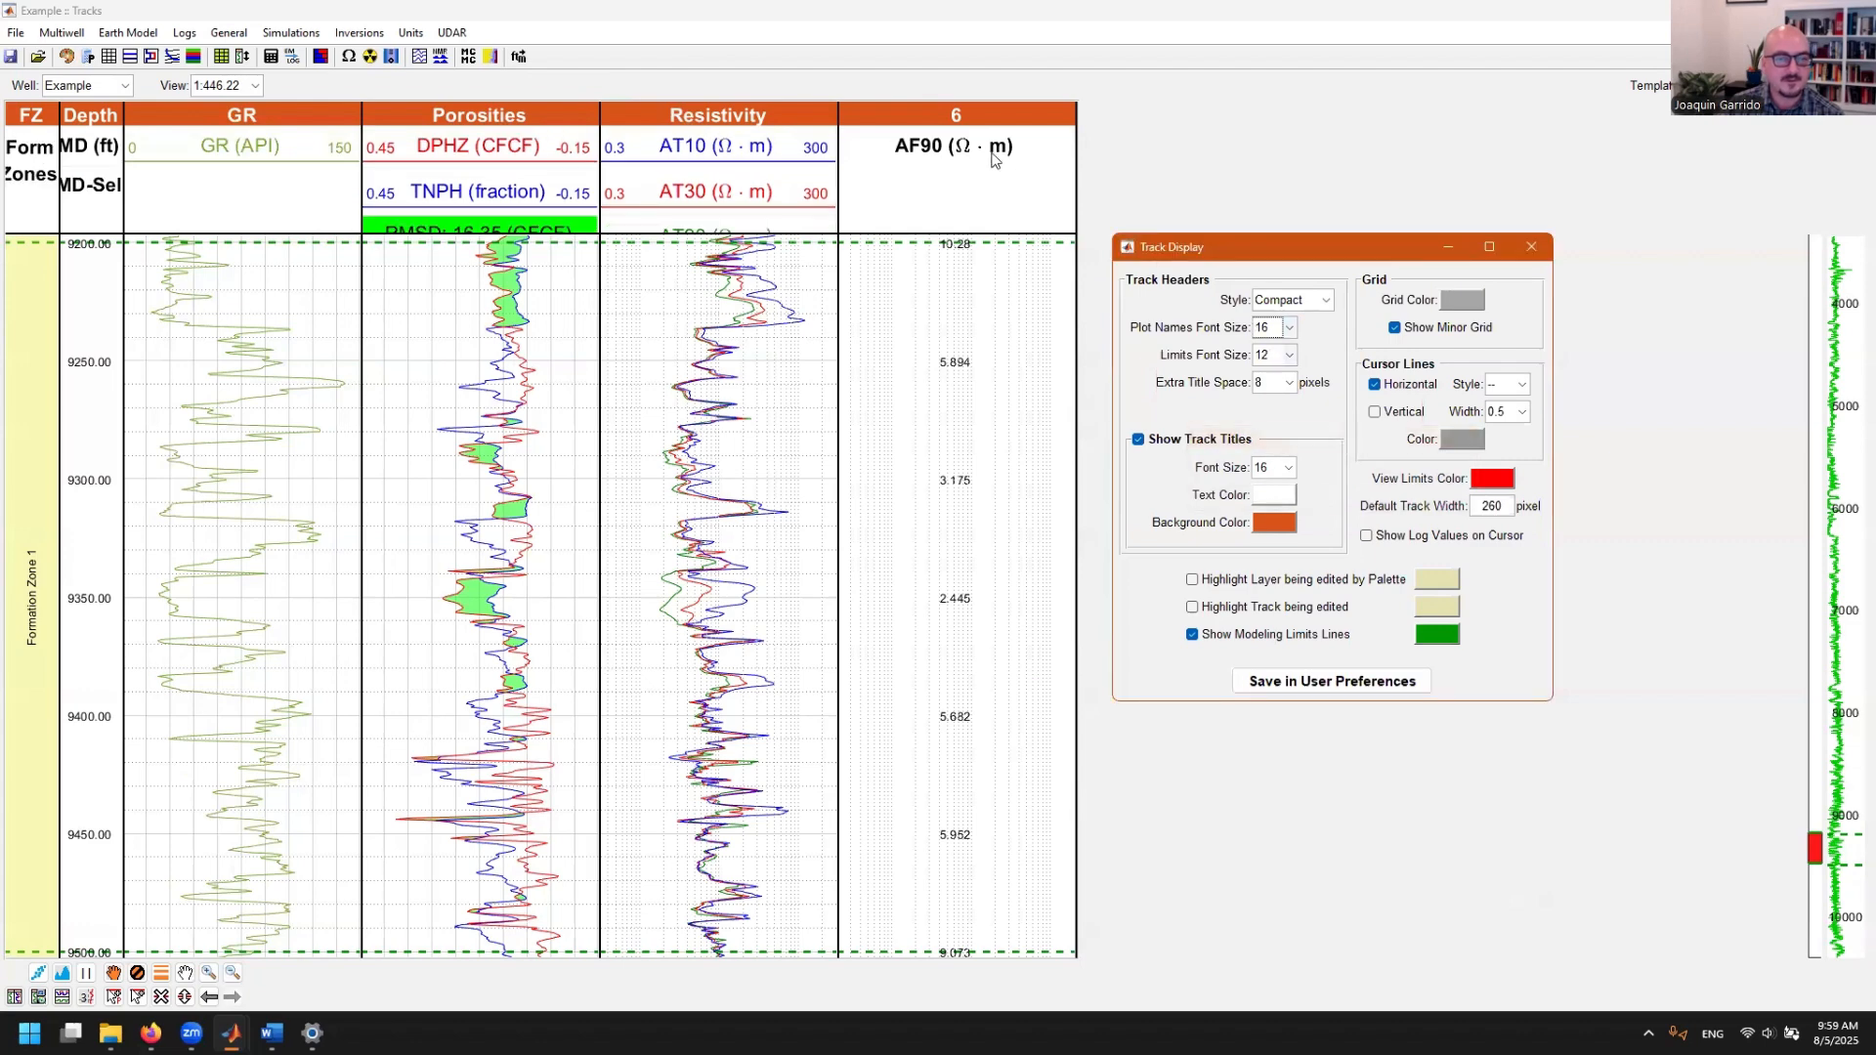
click(1291, 330)
click(1278, 404)
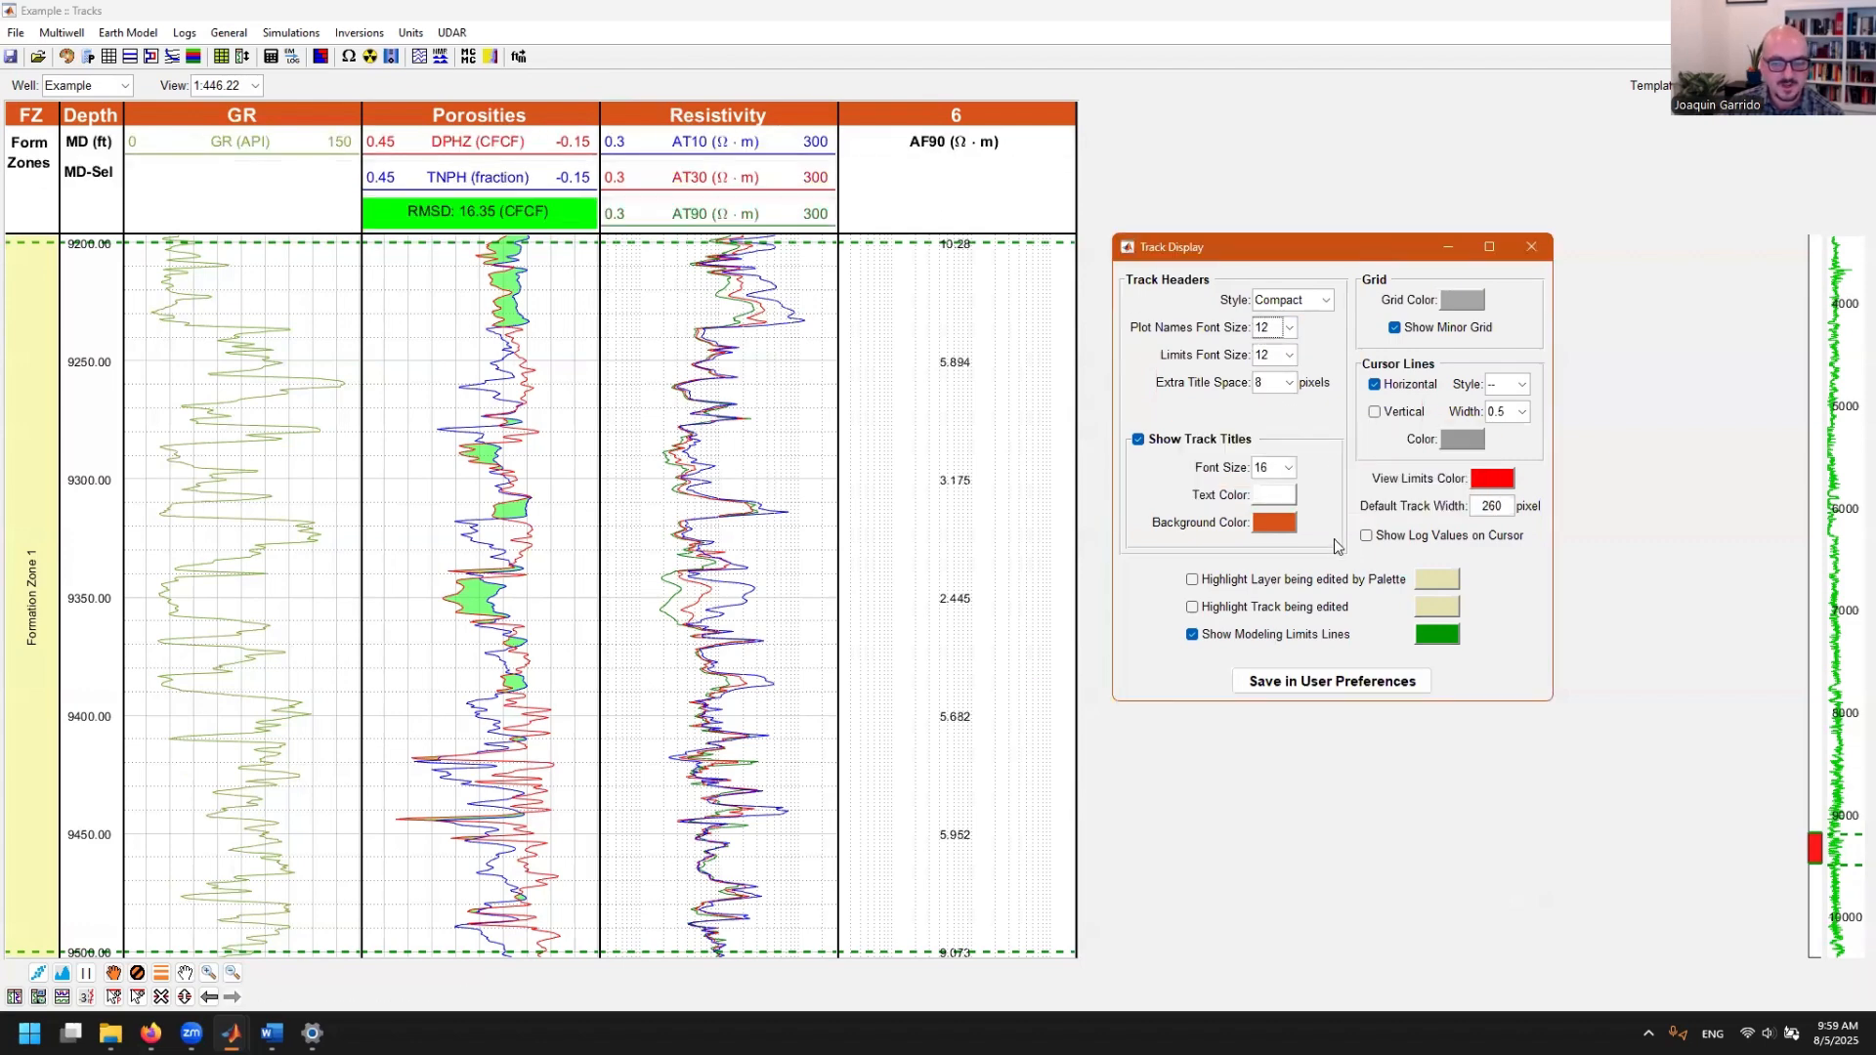
- Change the track titles' background color to dark red and close the track display settings
click(1269, 525)
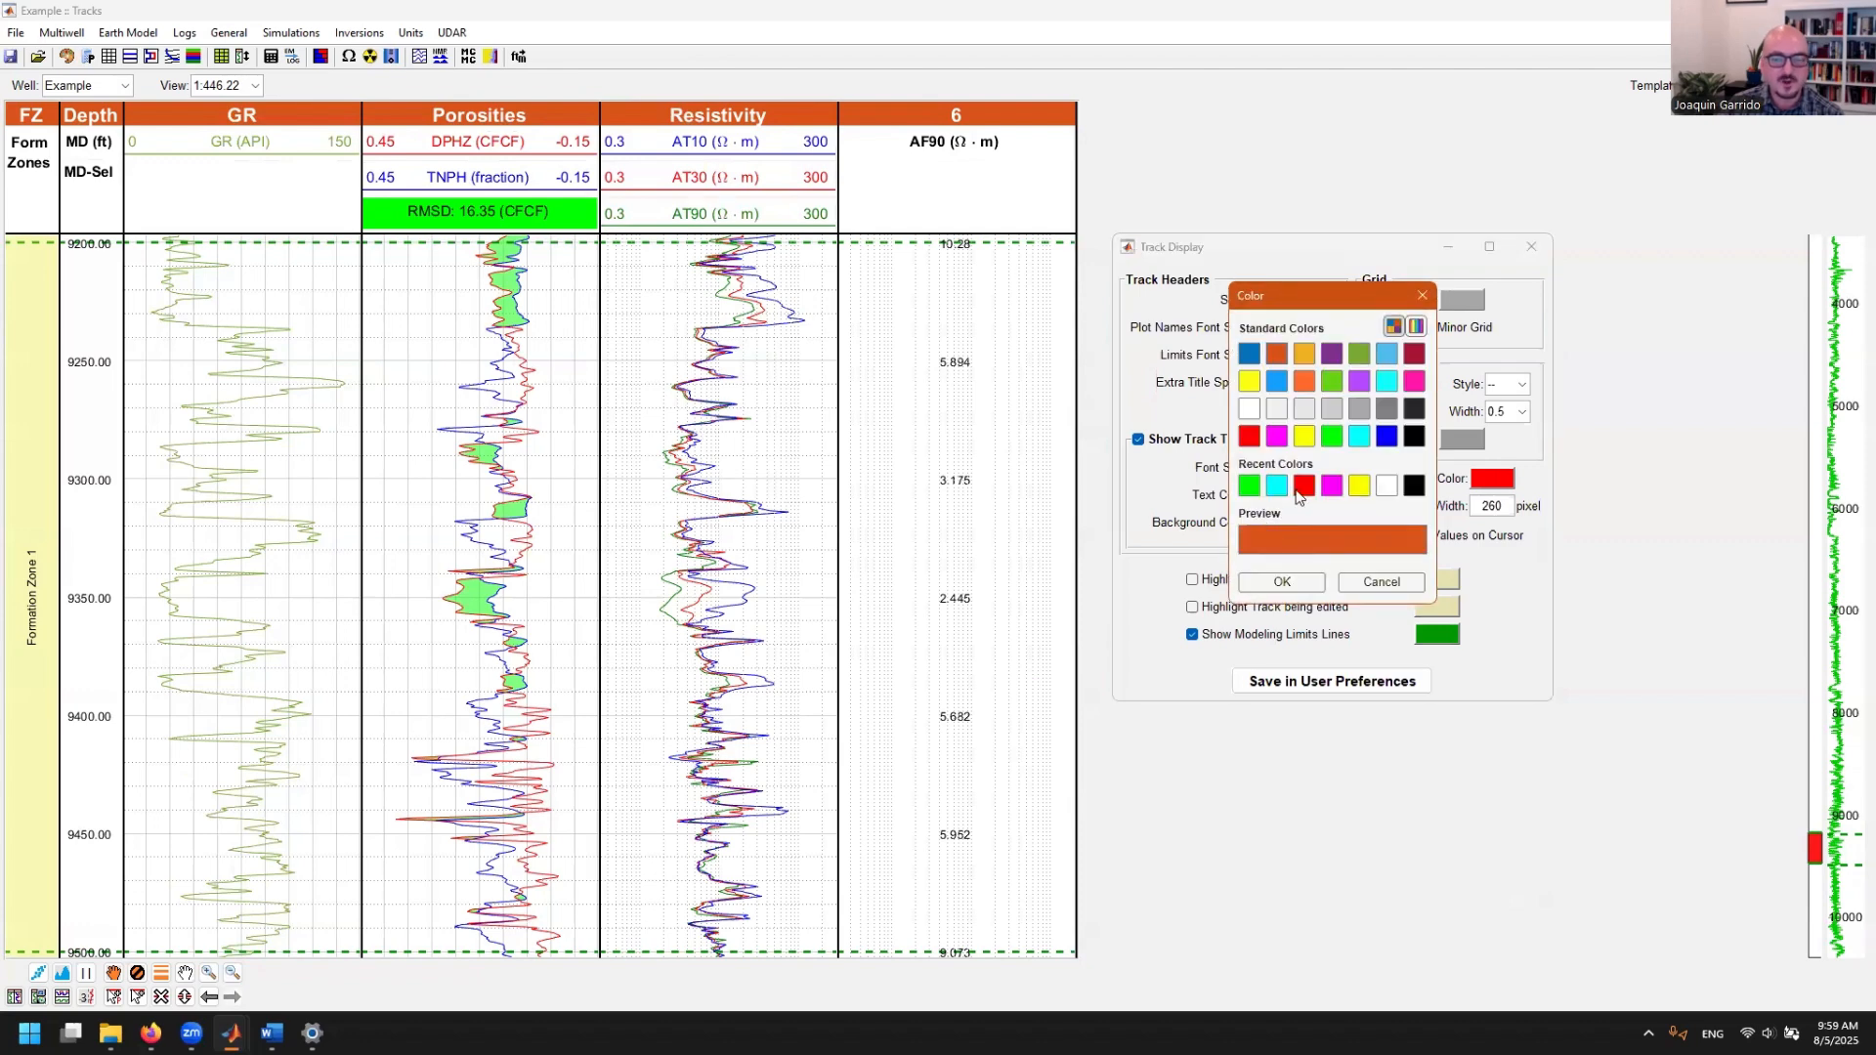
click(1305, 436)
click(1277, 437)
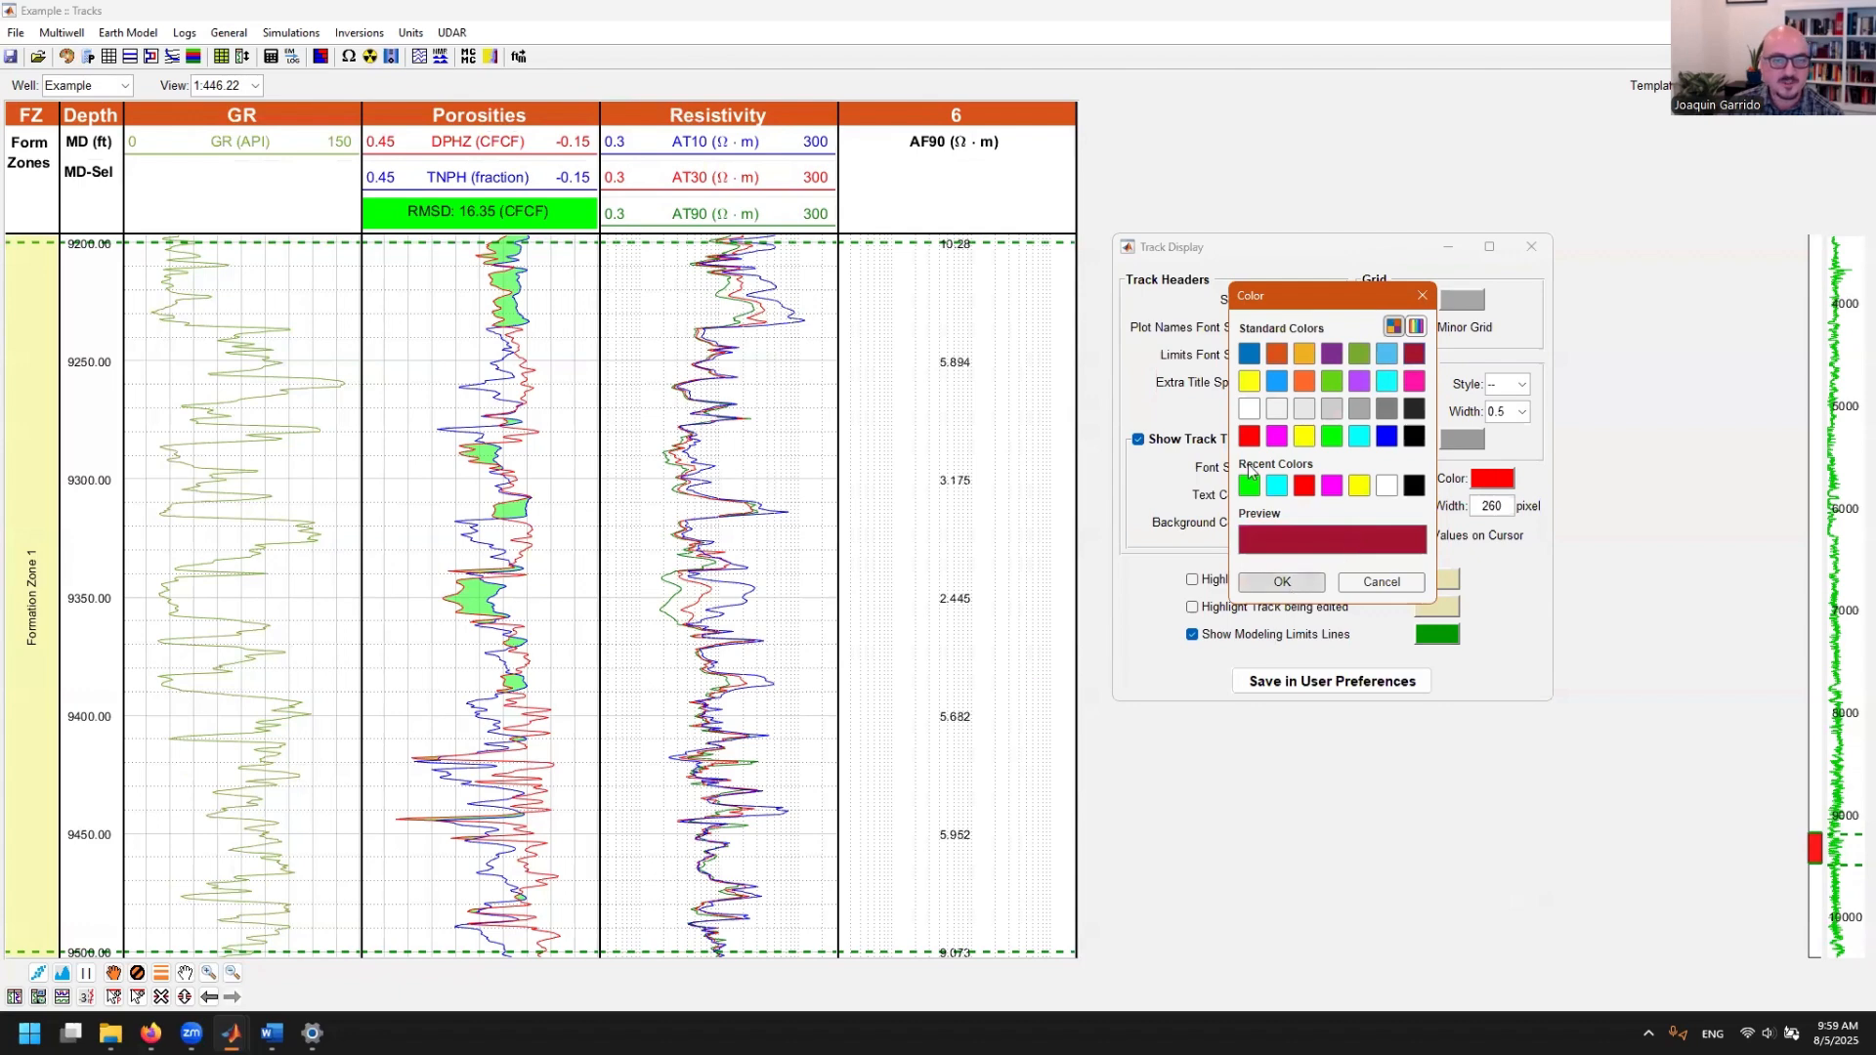
click(1282, 582)
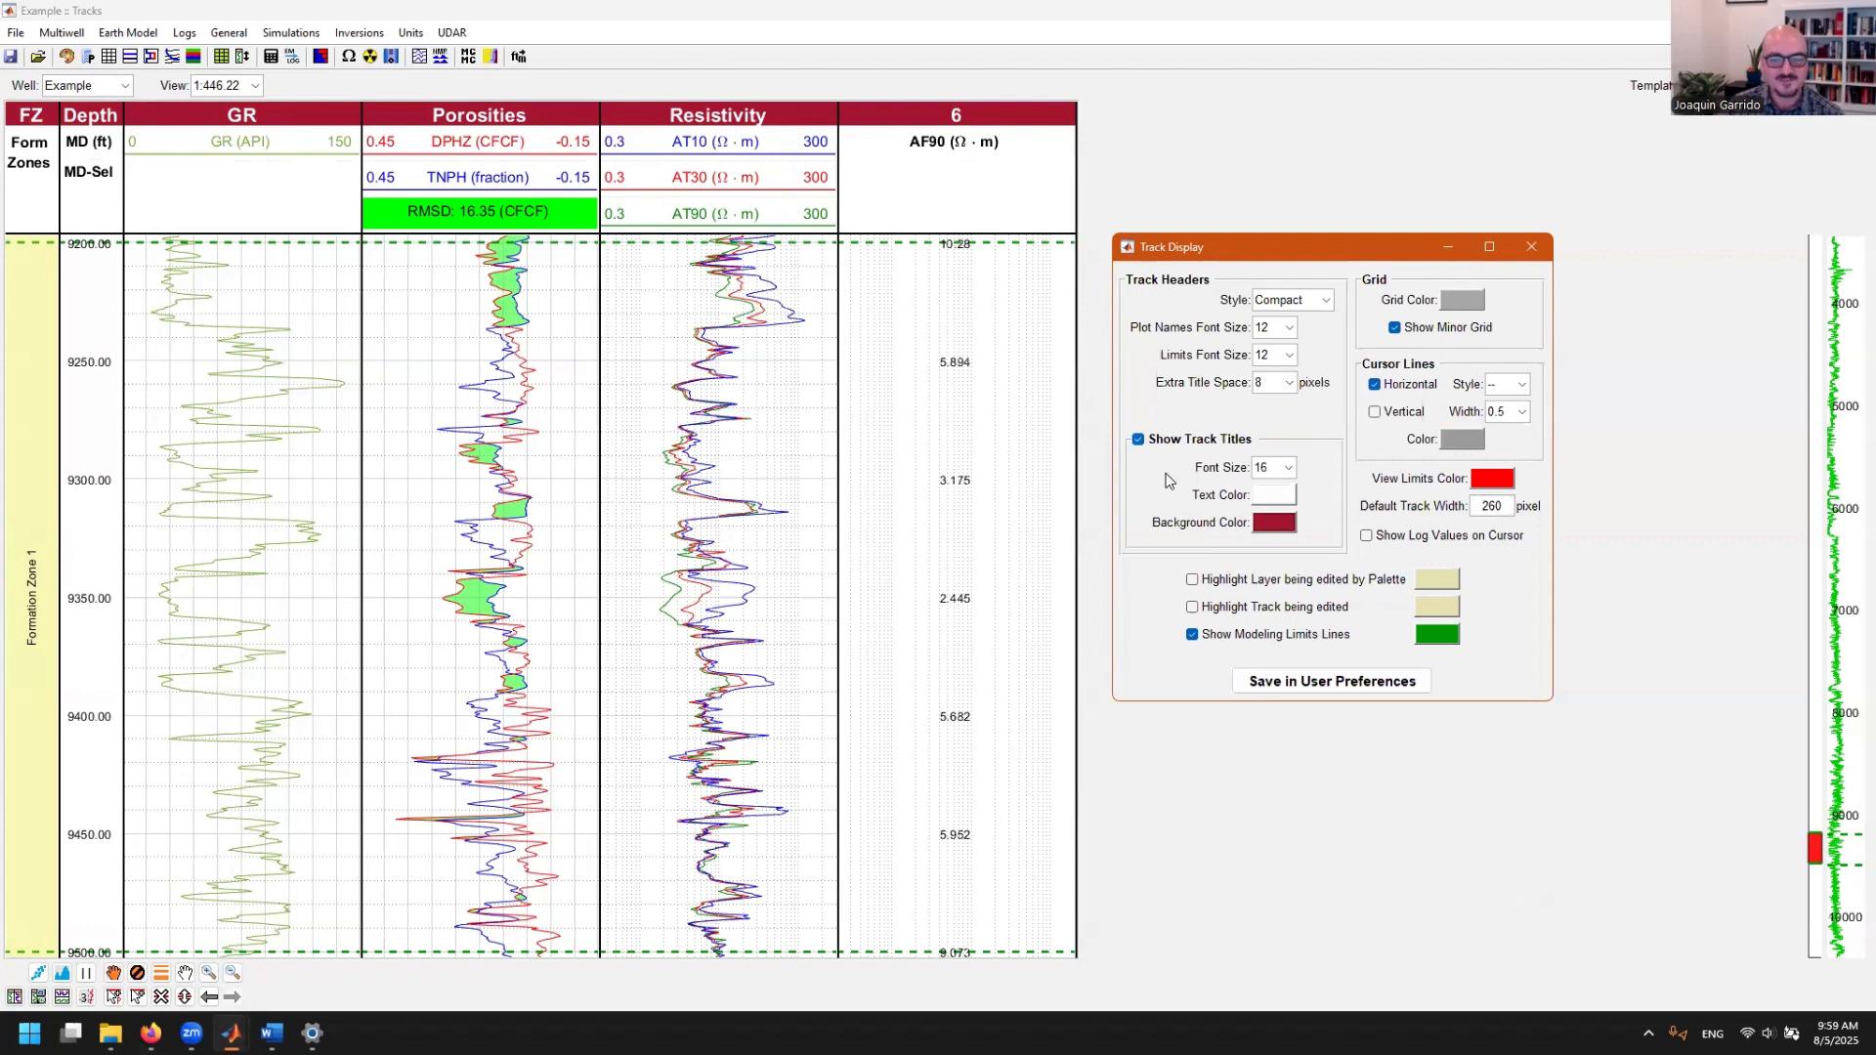
click(1286, 529)
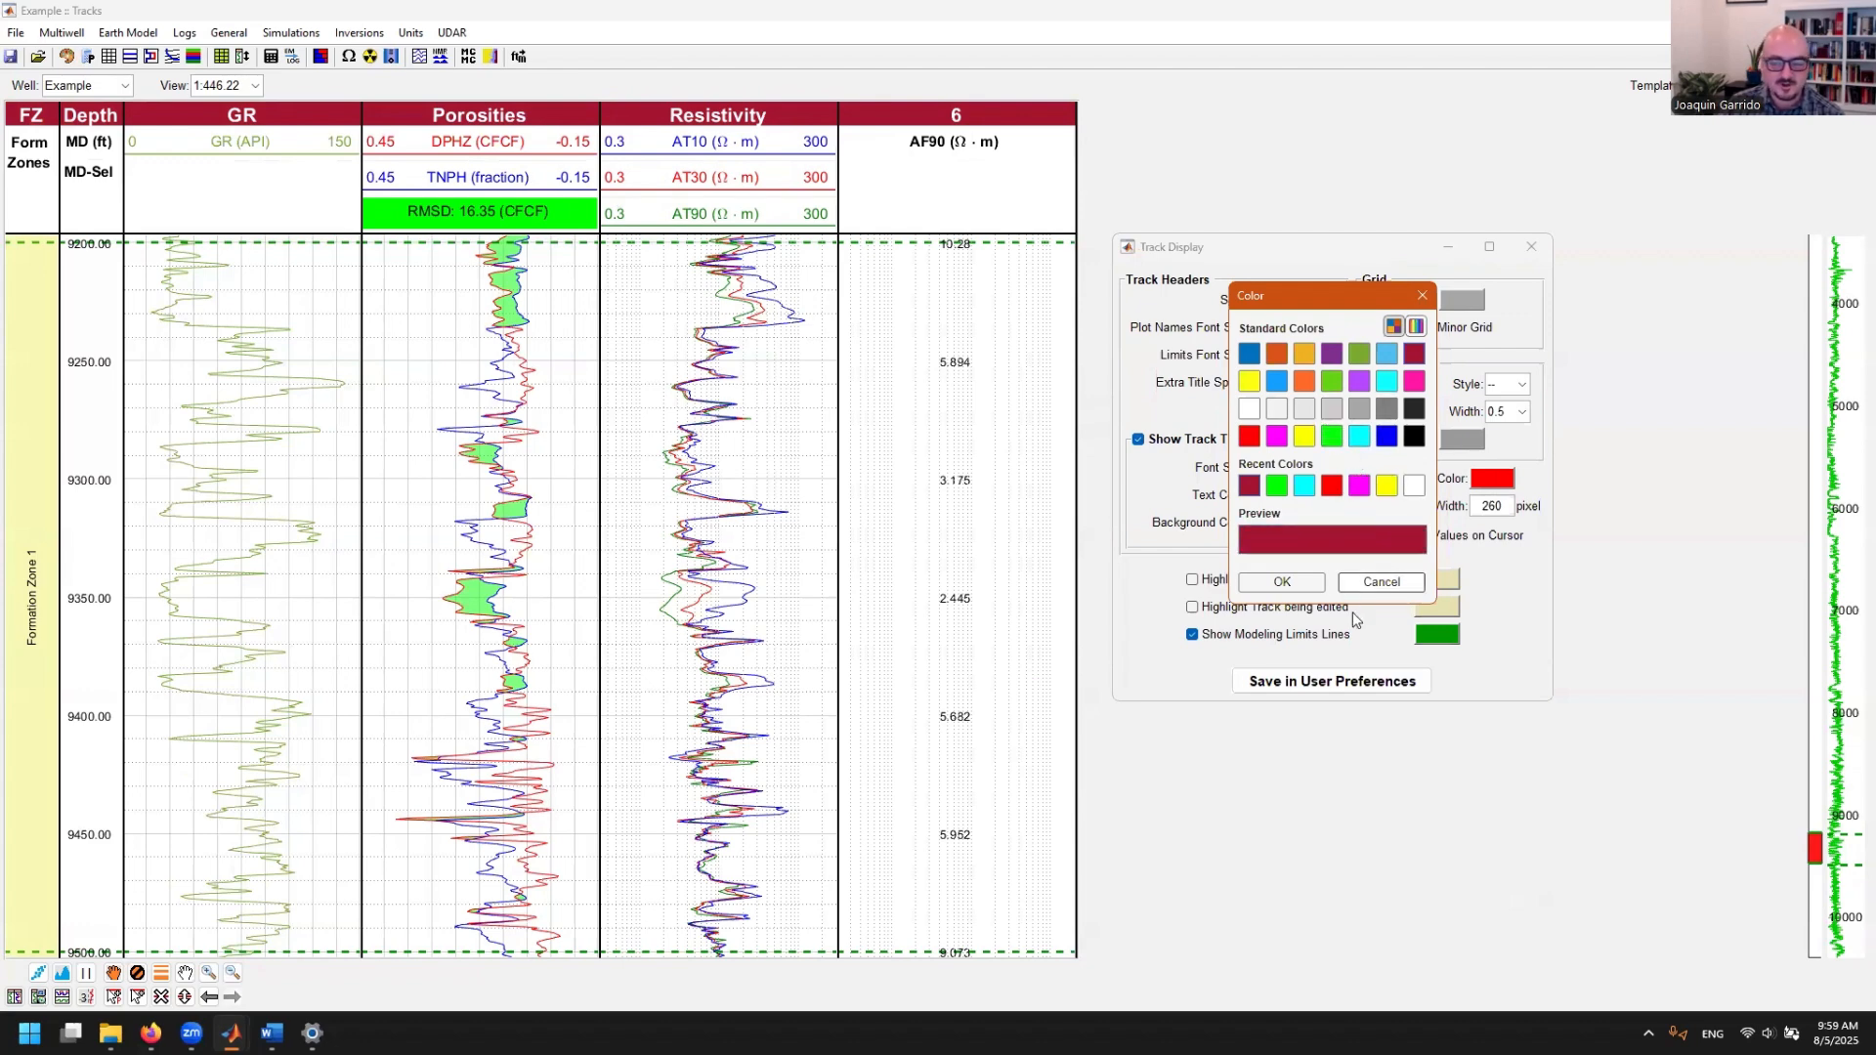
click(1380, 579)
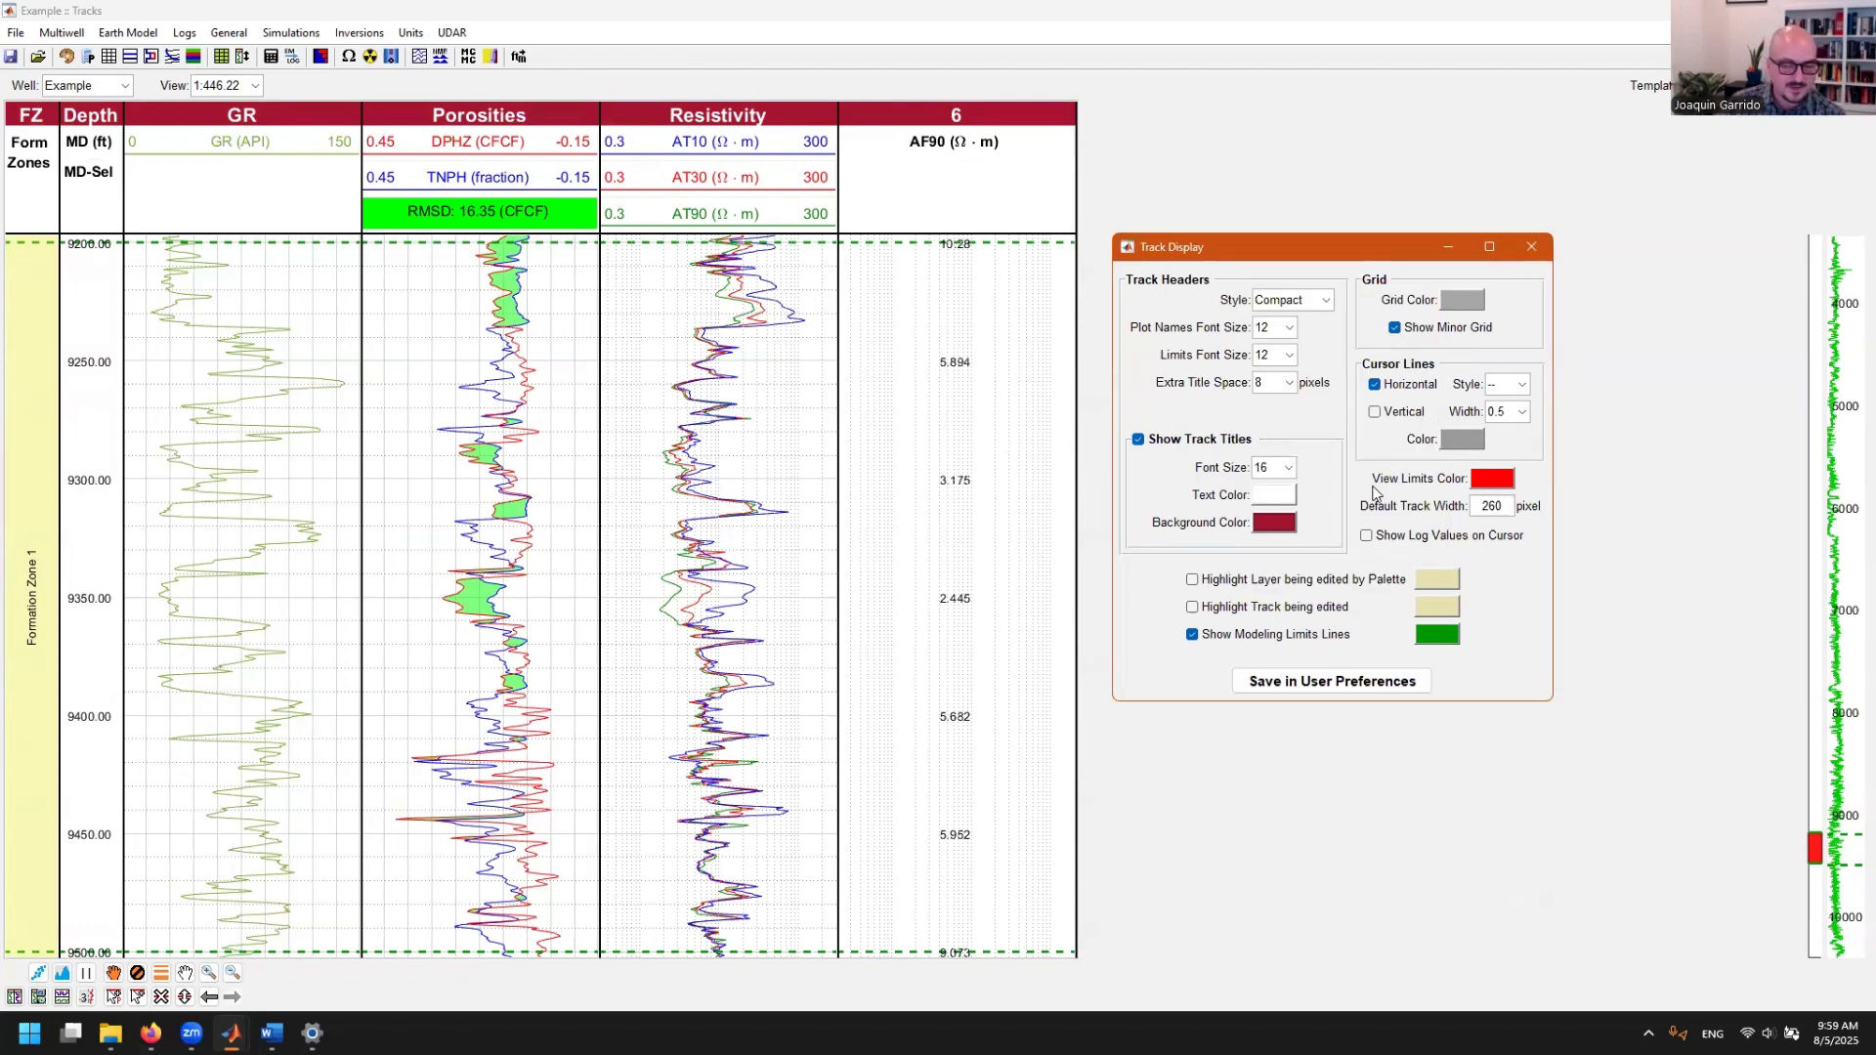
click(1535, 249)
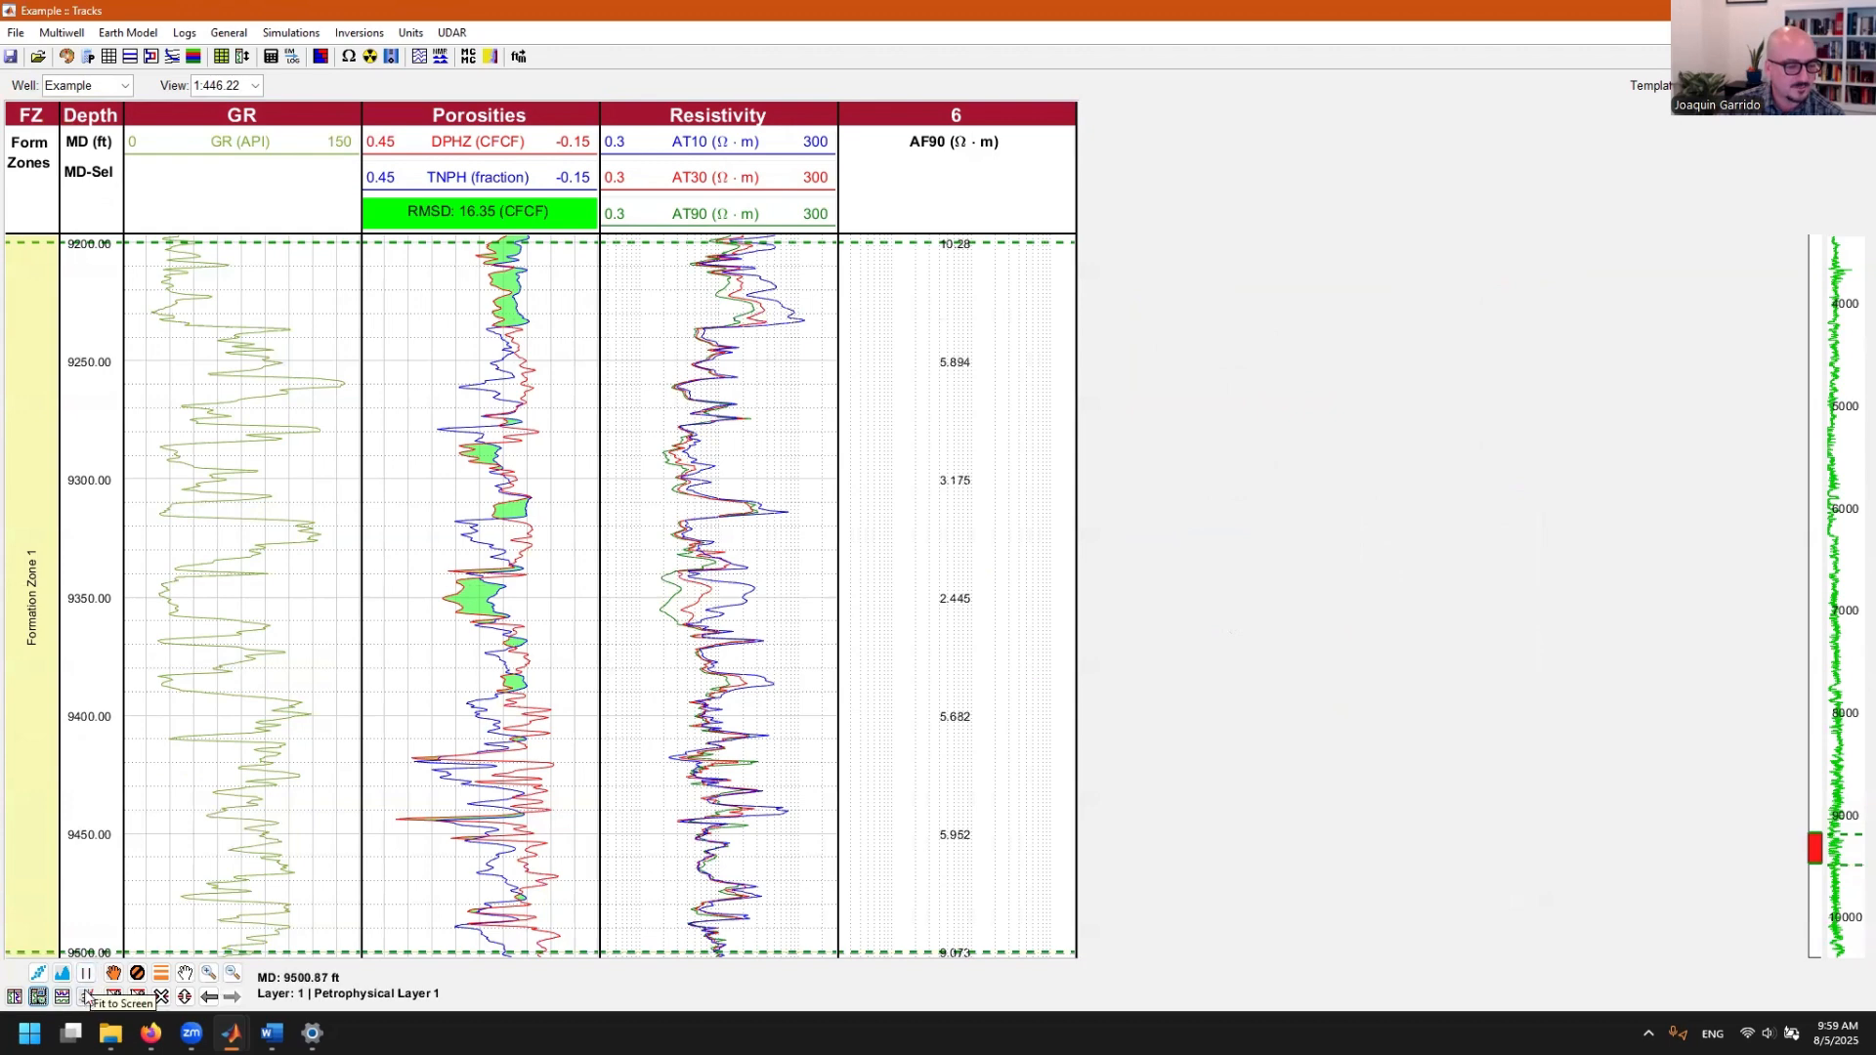
- Fit the tracks to the screen so they fill the available width
click(86, 997)
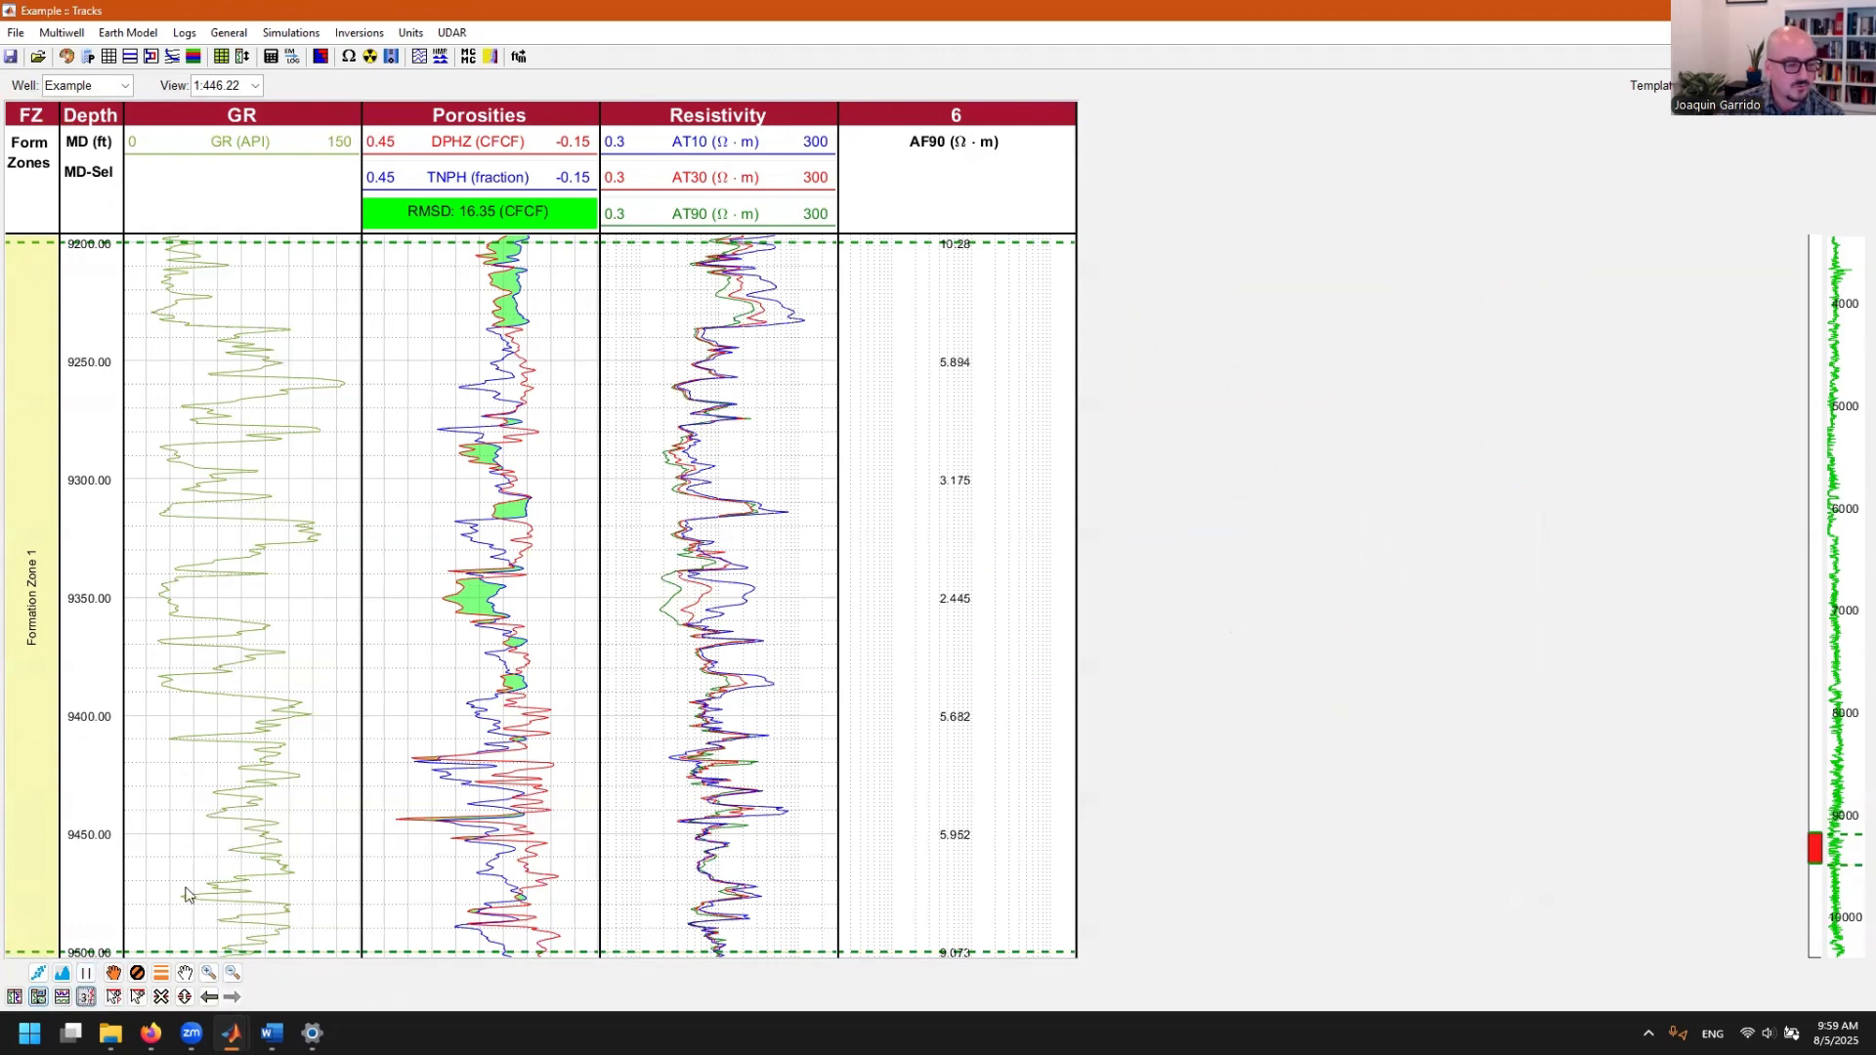
click(85, 998)
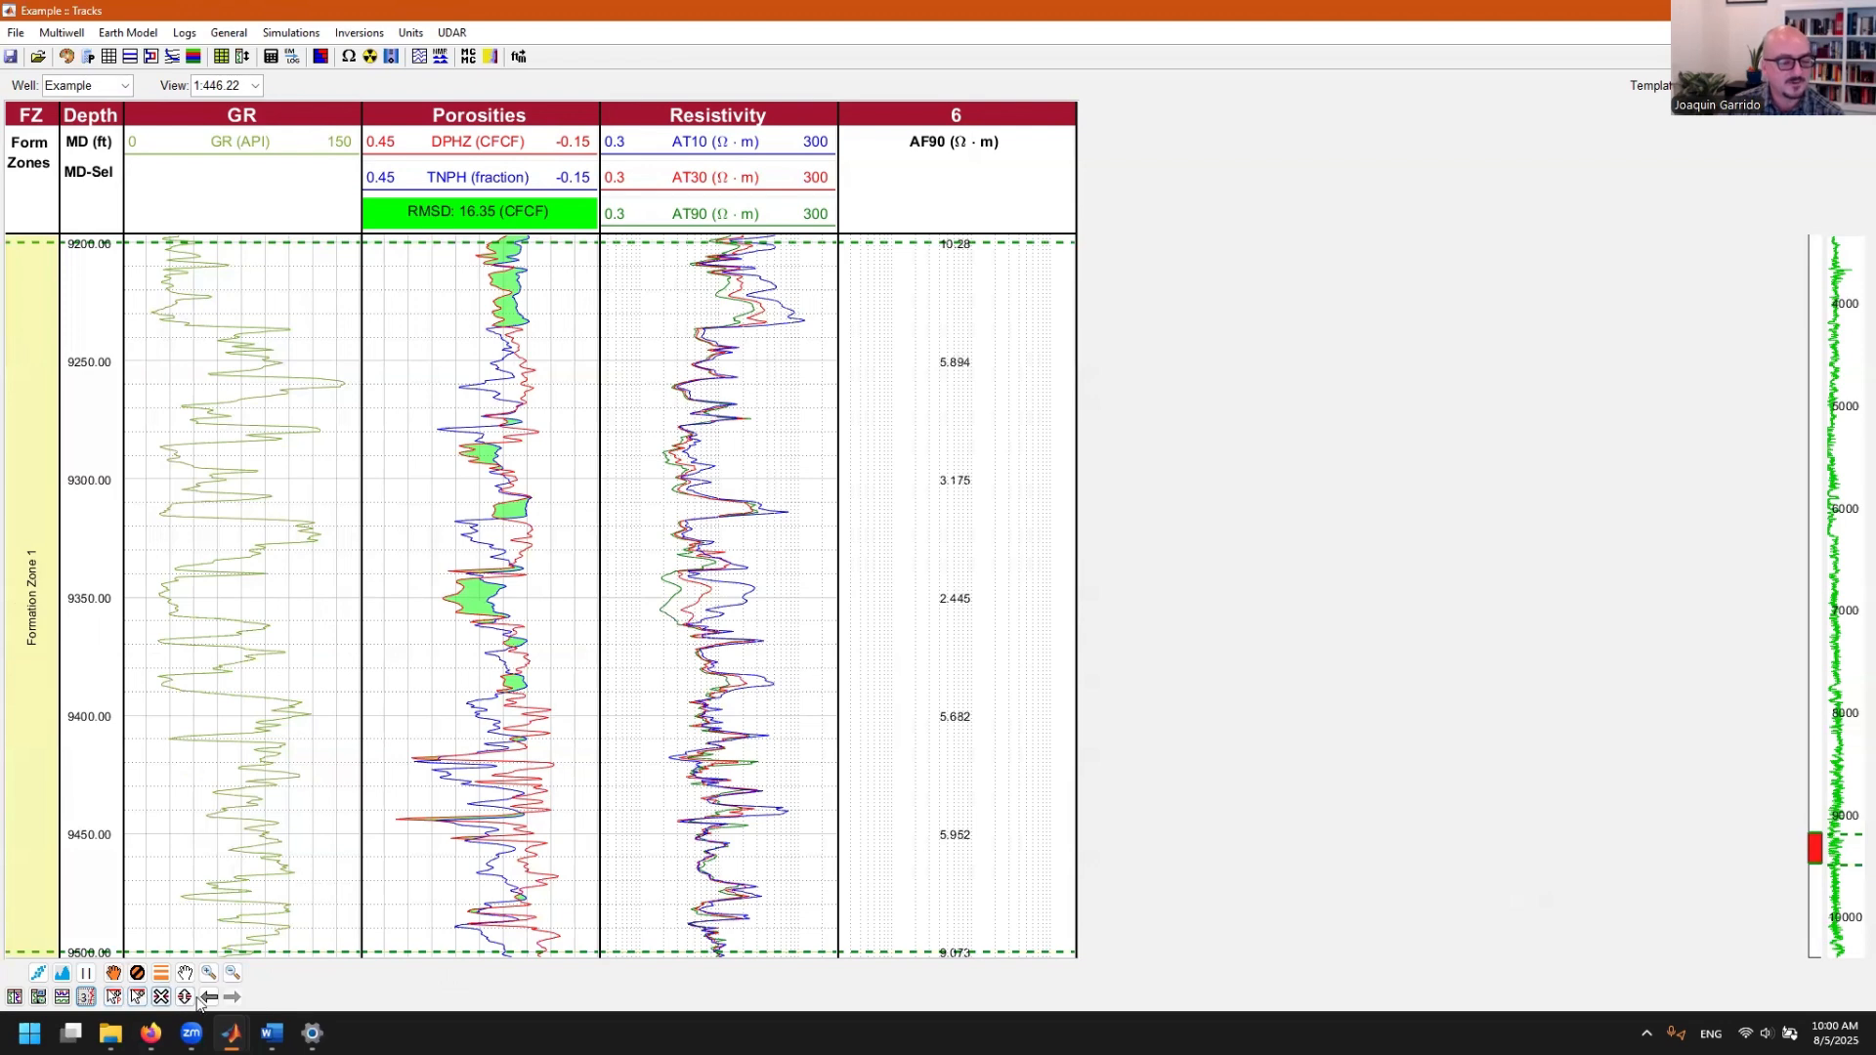
click(86, 974)
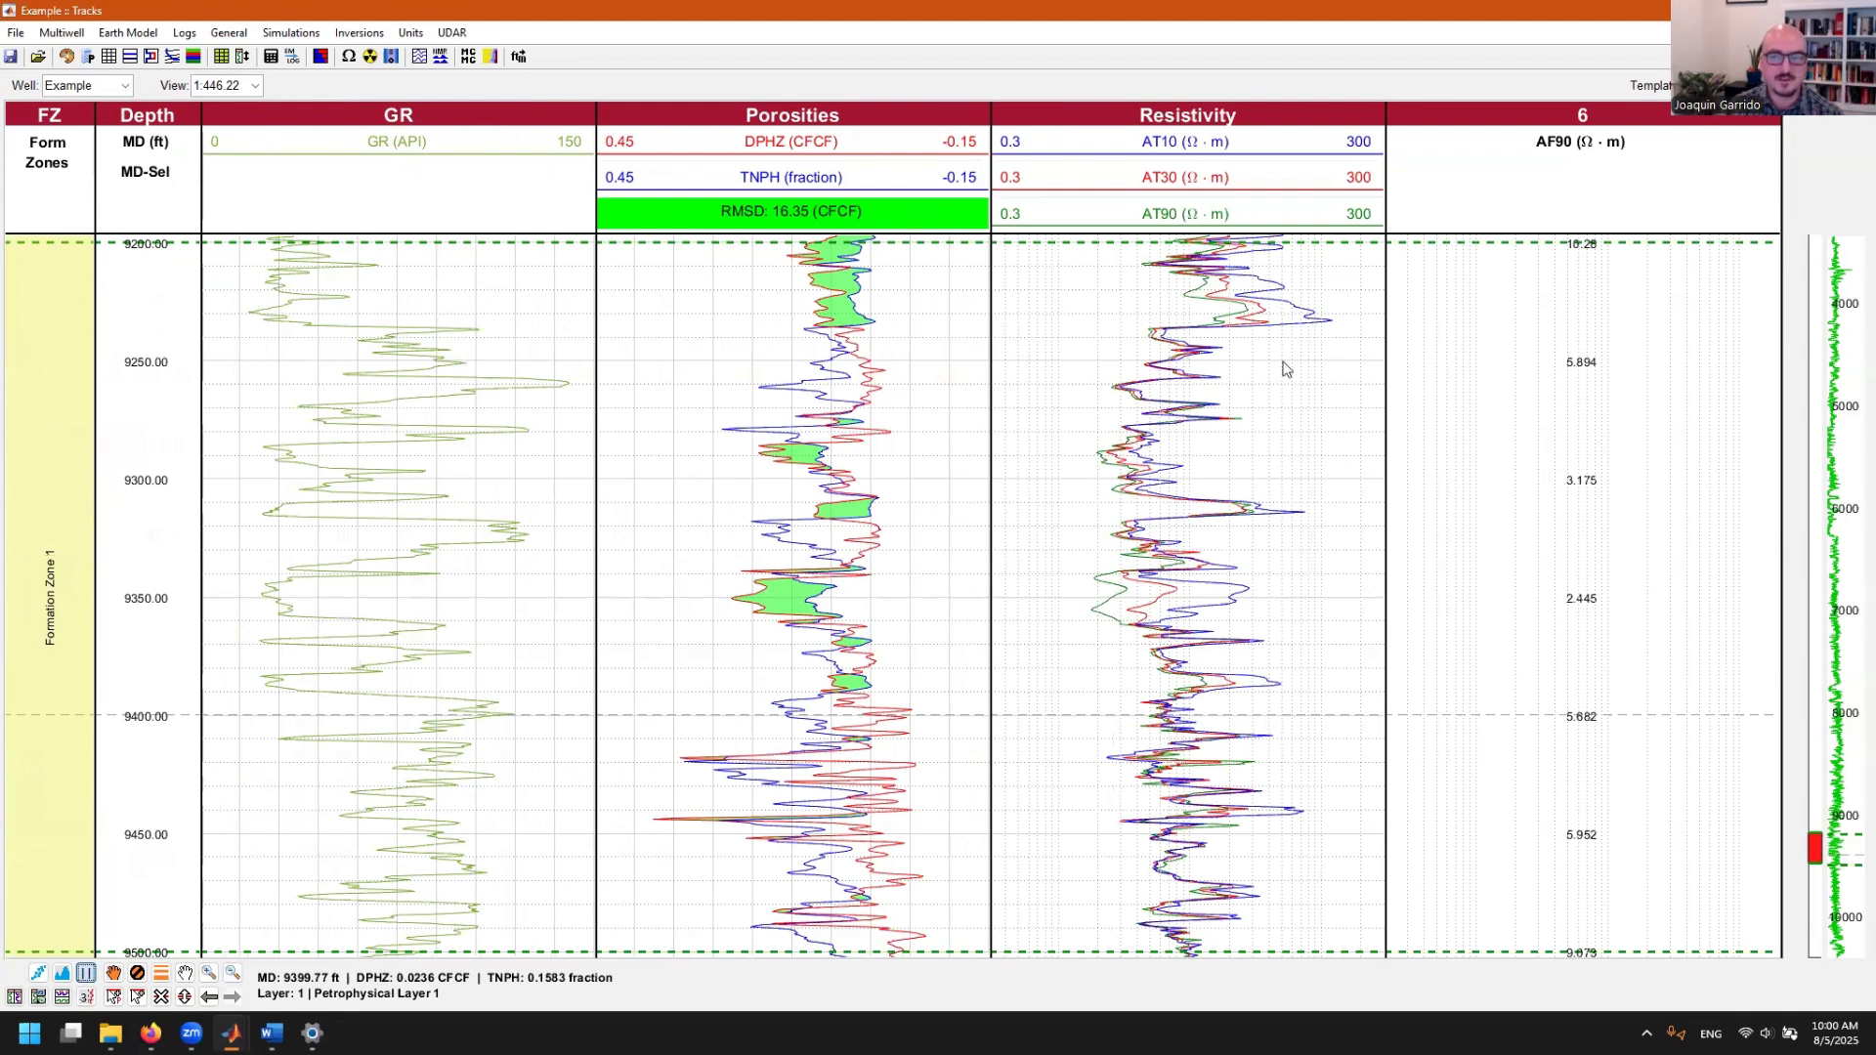
- Restore the Tracks window, stretch it to full screen height and a wider width, and maximize it again
double_click(1469, 8)
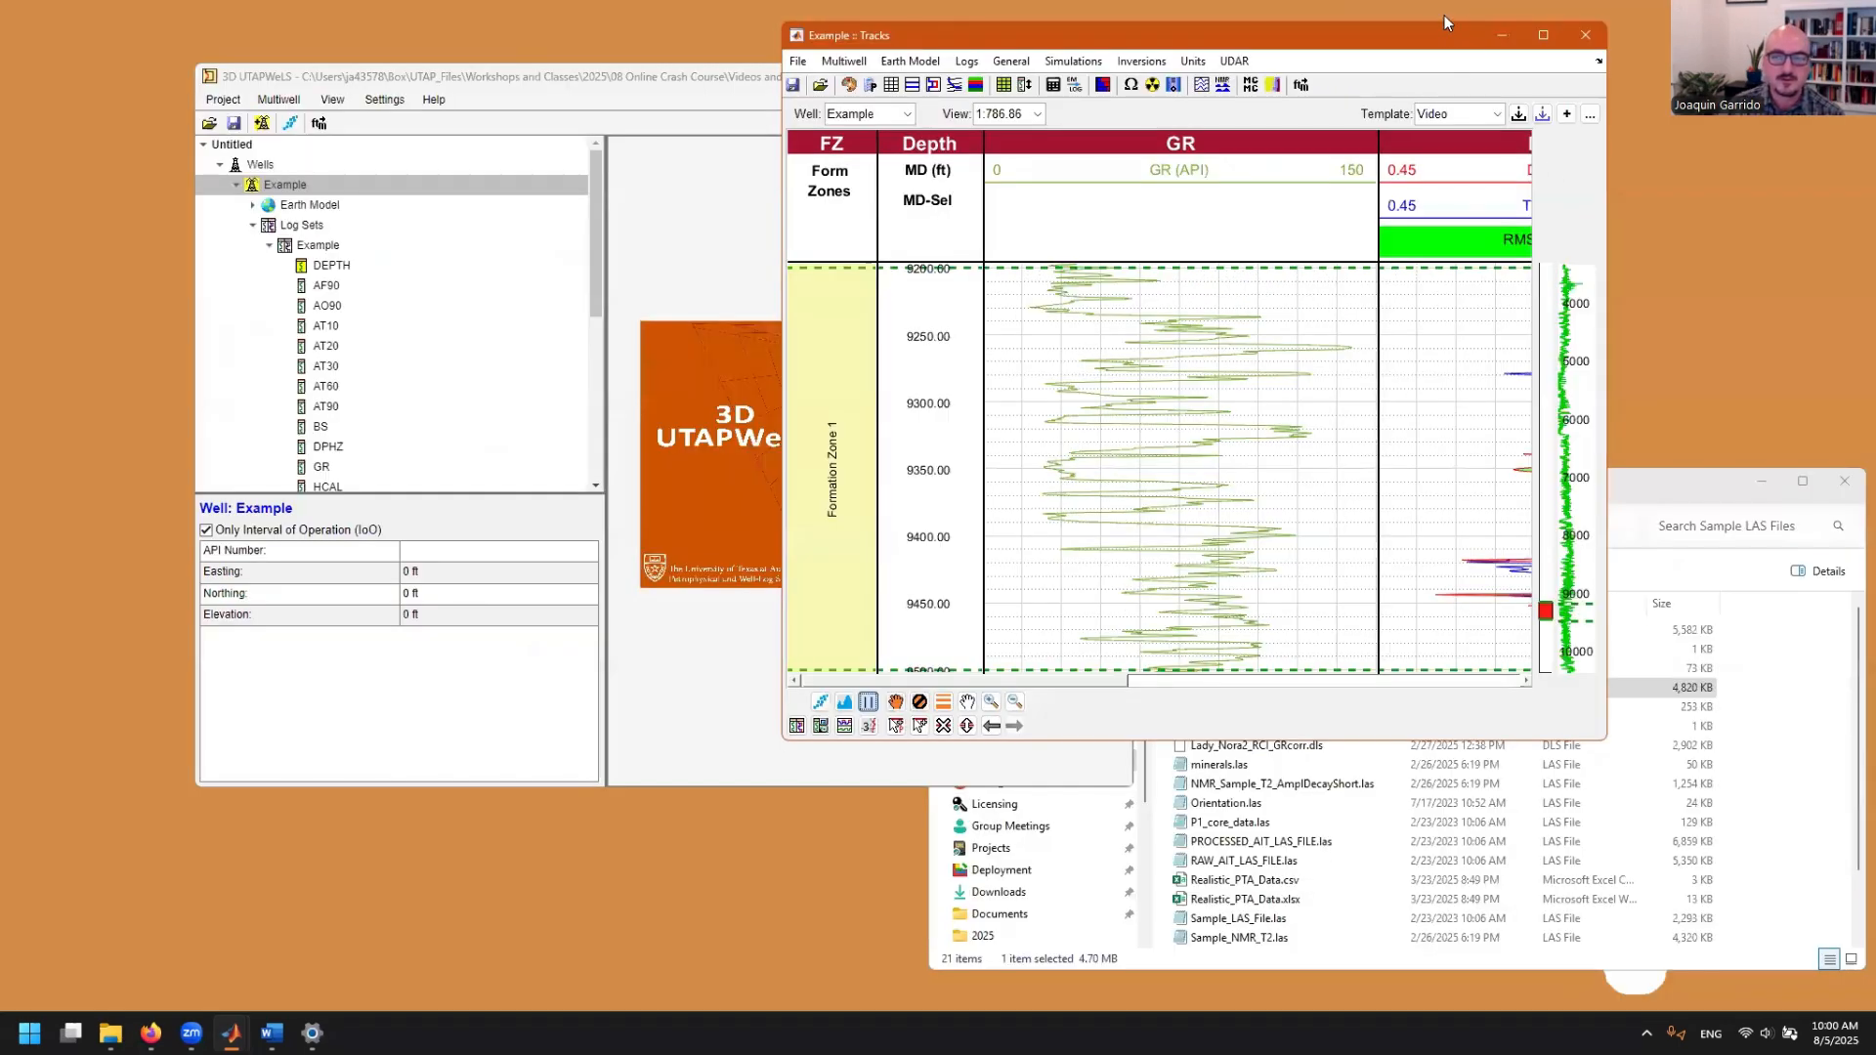
double_click(1443, 21)
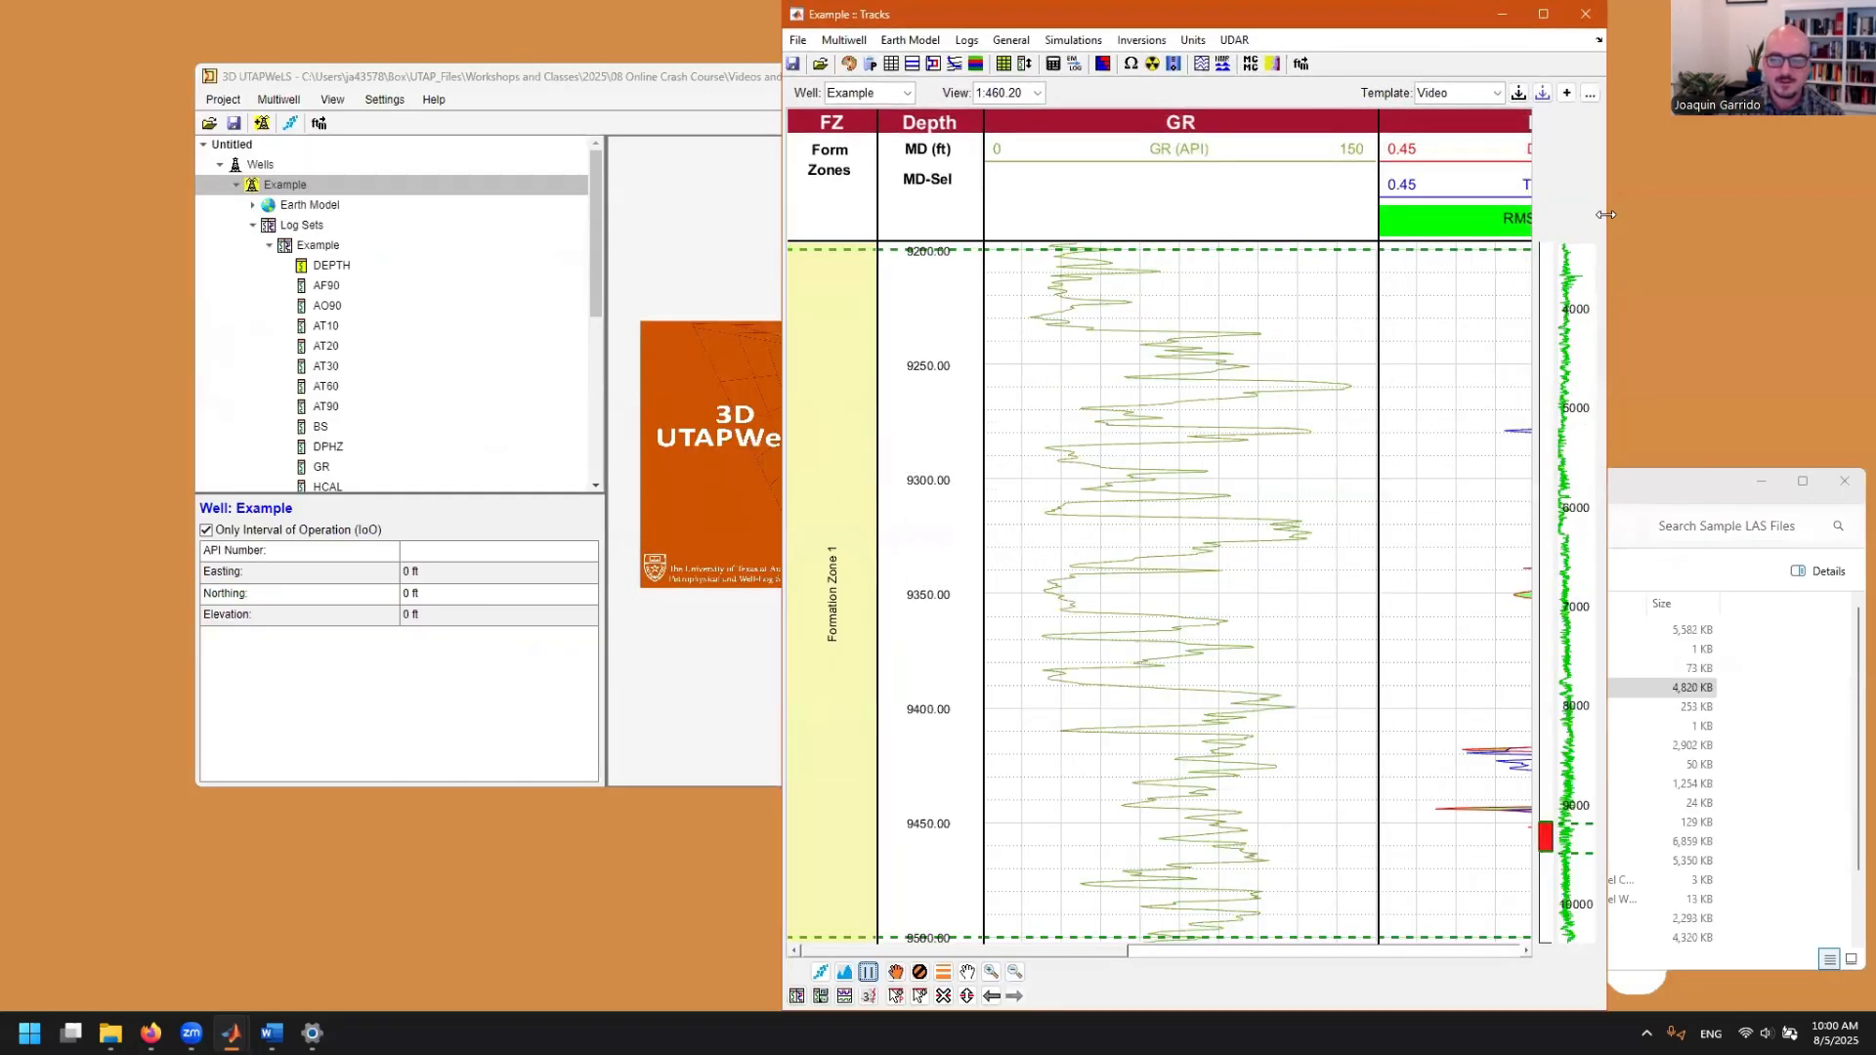
drag(1605, 214, 1775, 220)
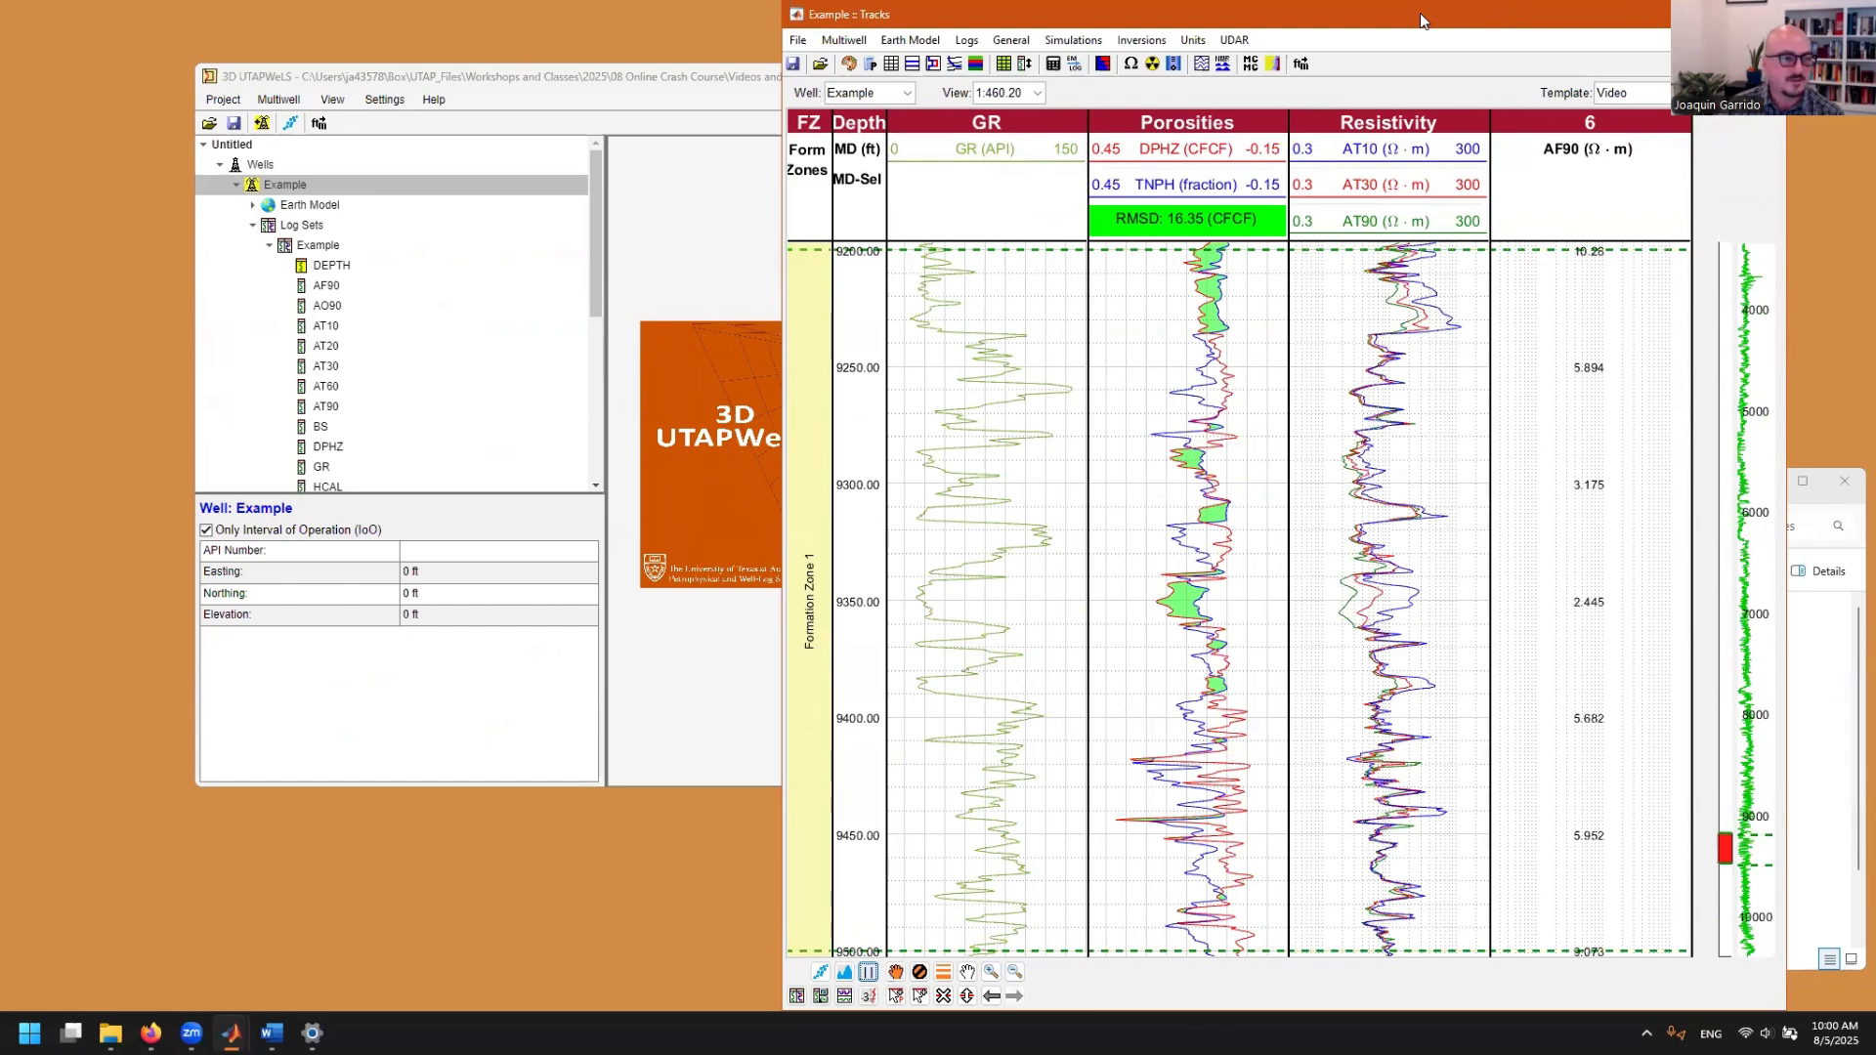
drag(1421, 13, 839, 9)
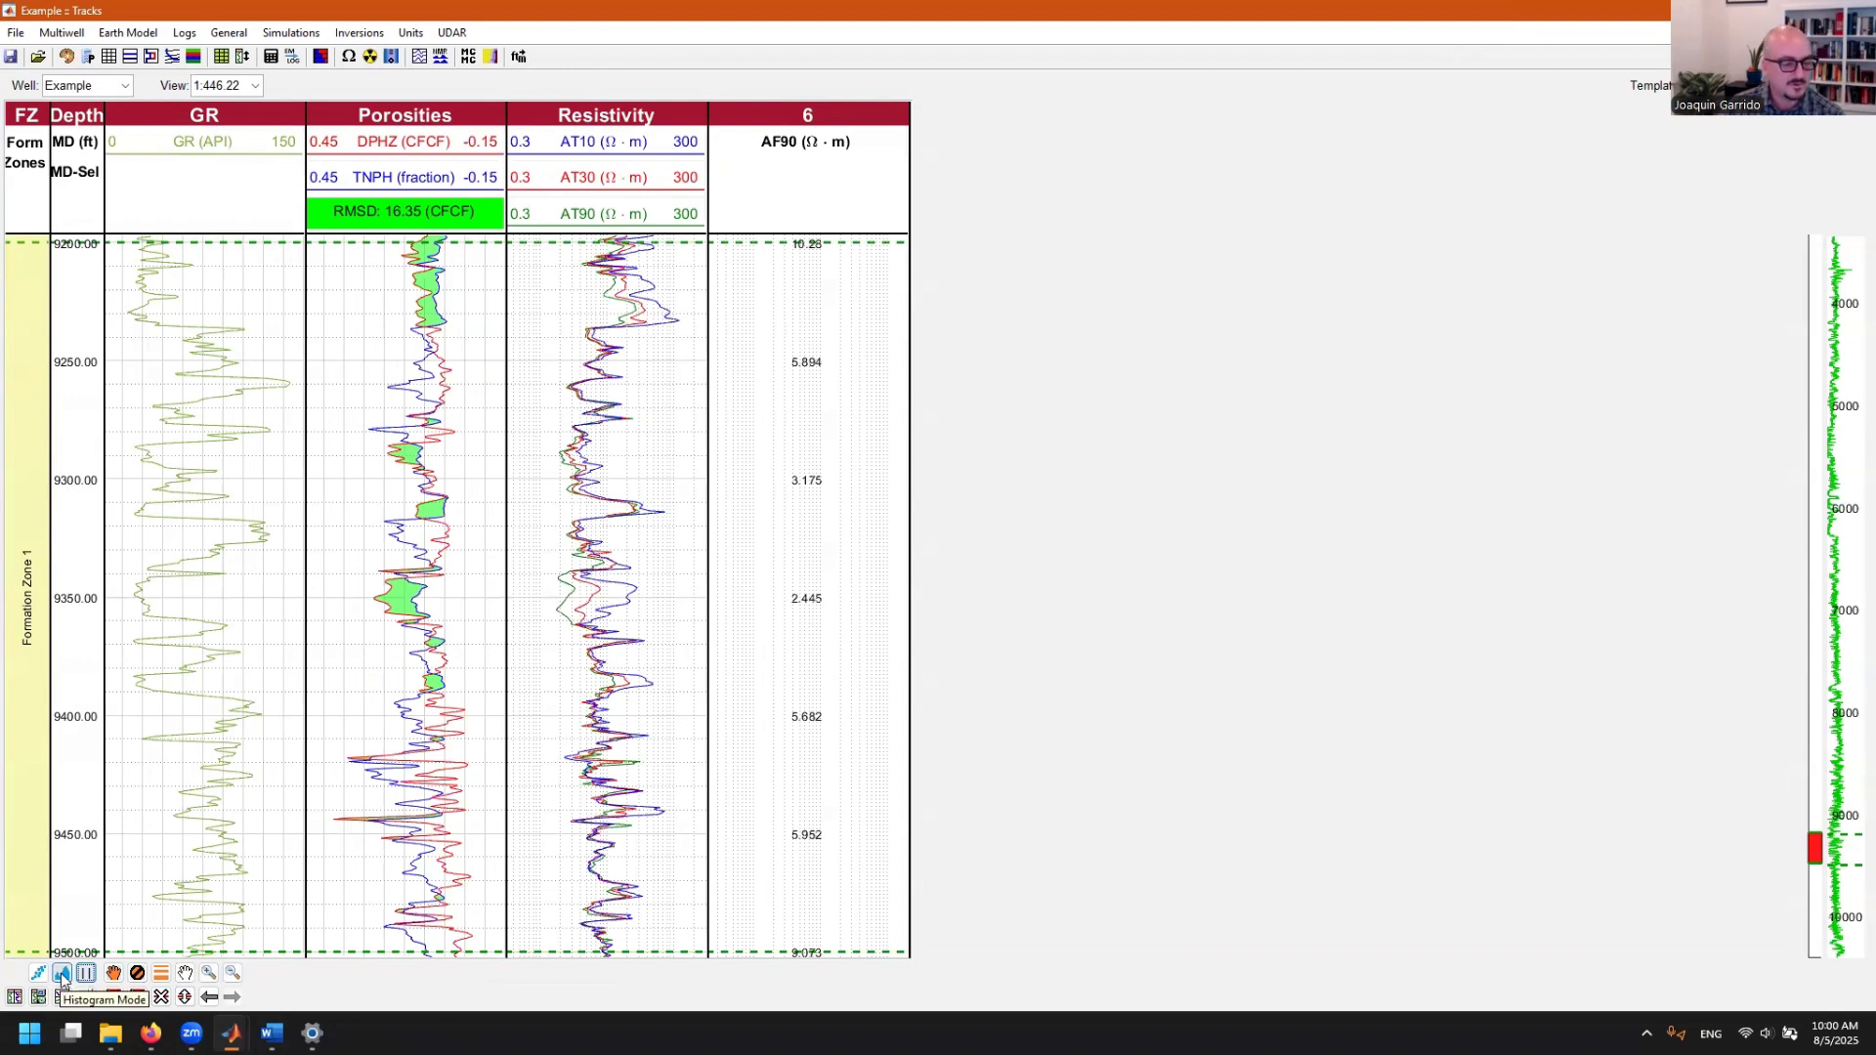
- Plot a histogram of the Resistivity track's logs over about 9345 to 9473 ft and move it clear of the tracks
click(61, 974)
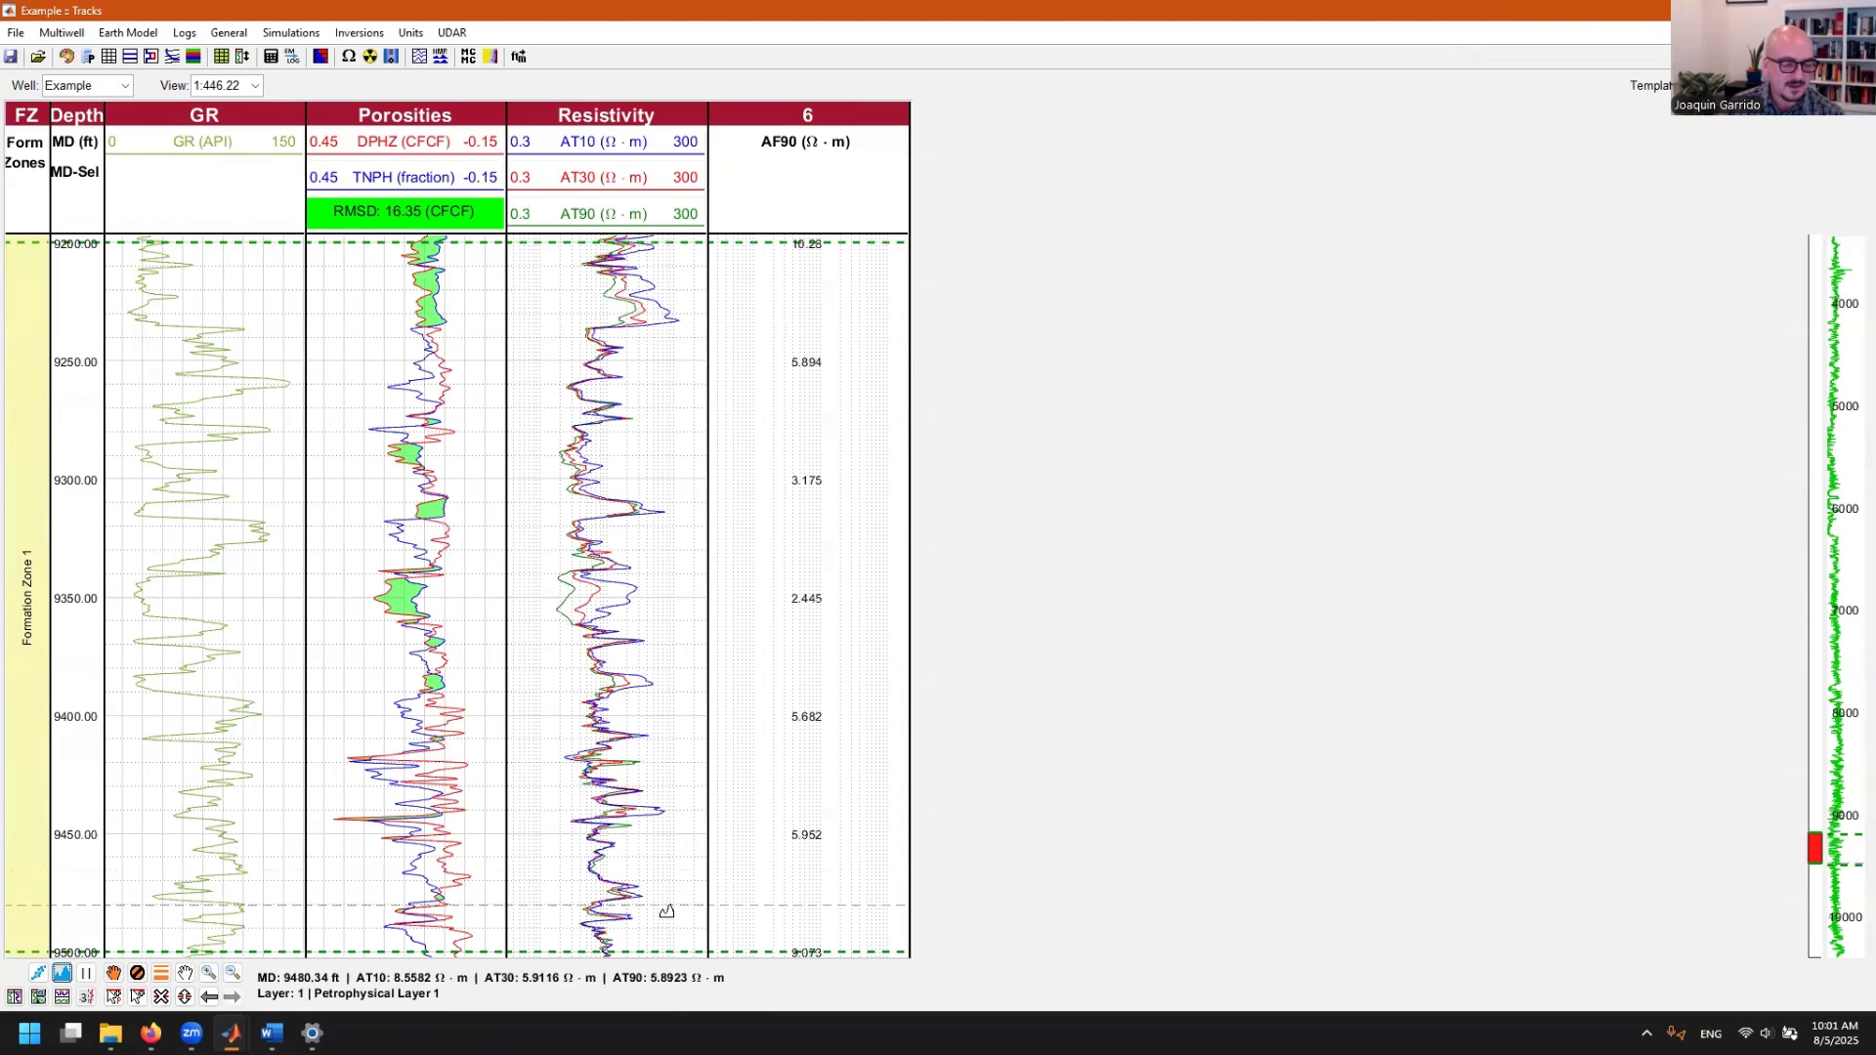
drag(667, 890, 674, 586)
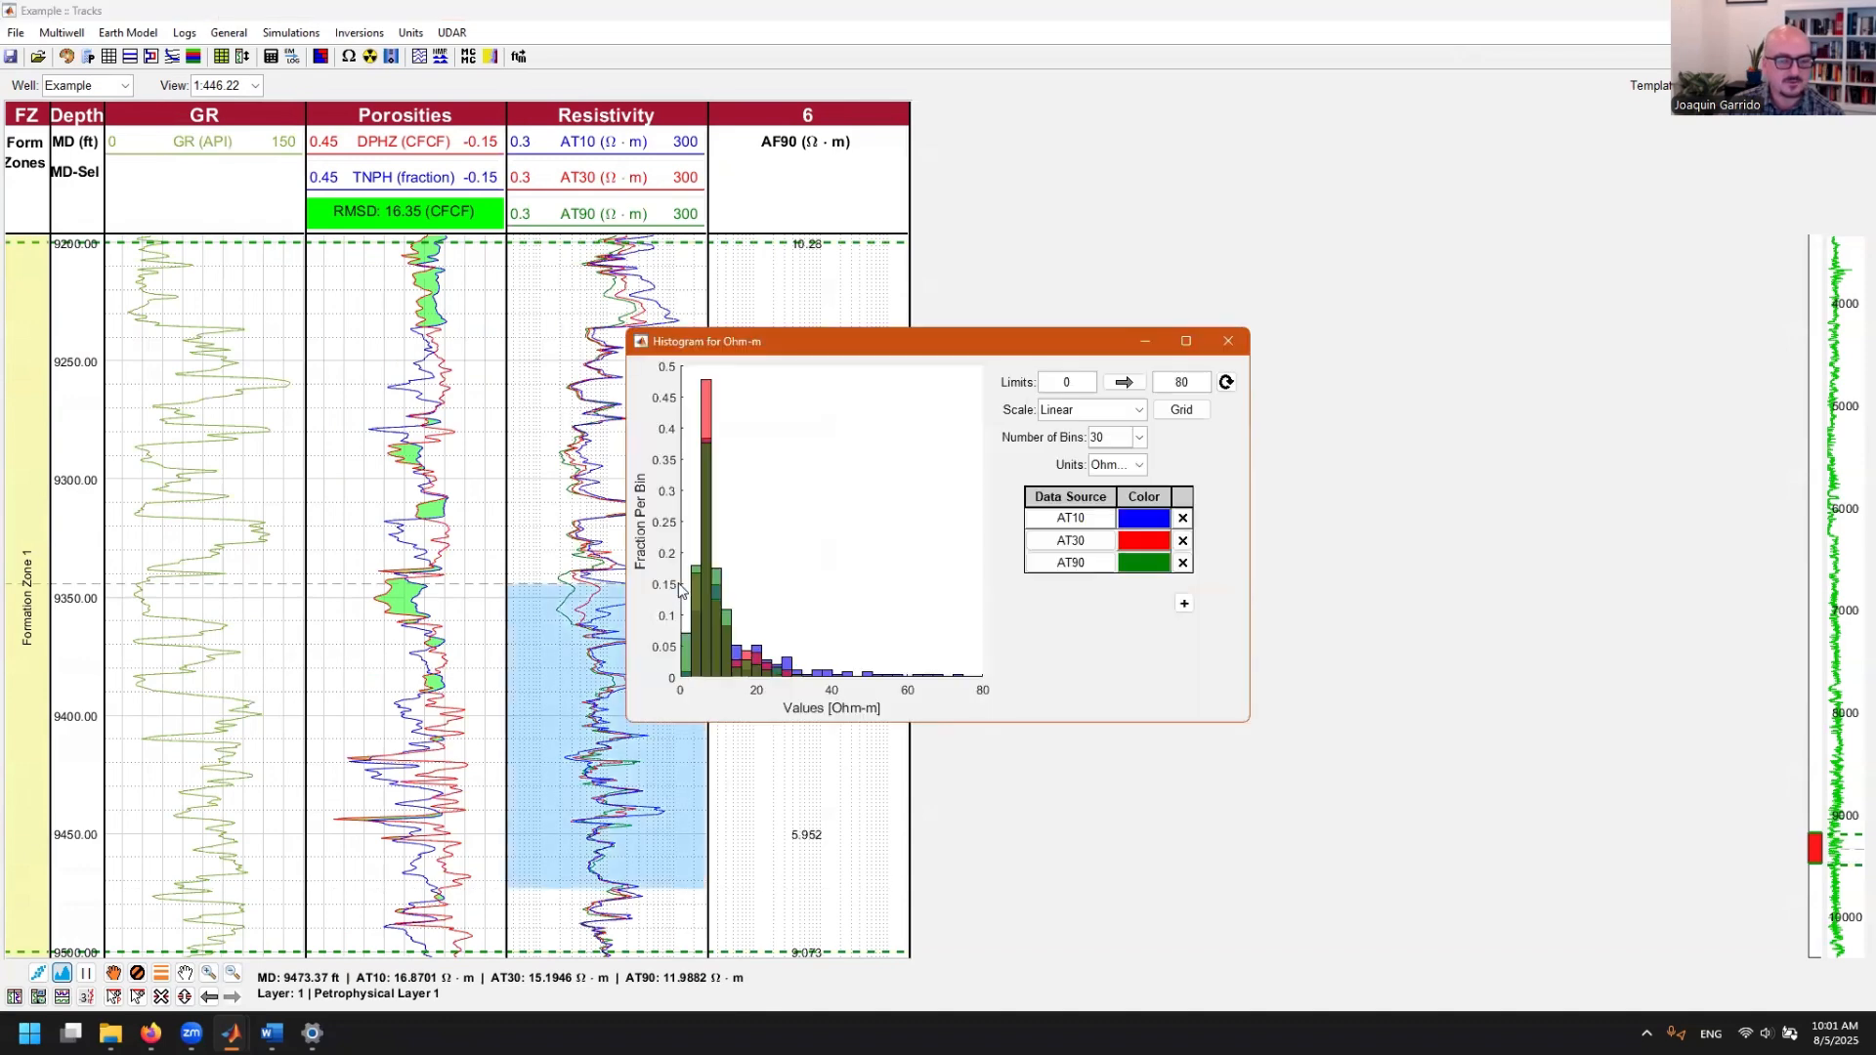
drag(924, 350, 1190, 409)
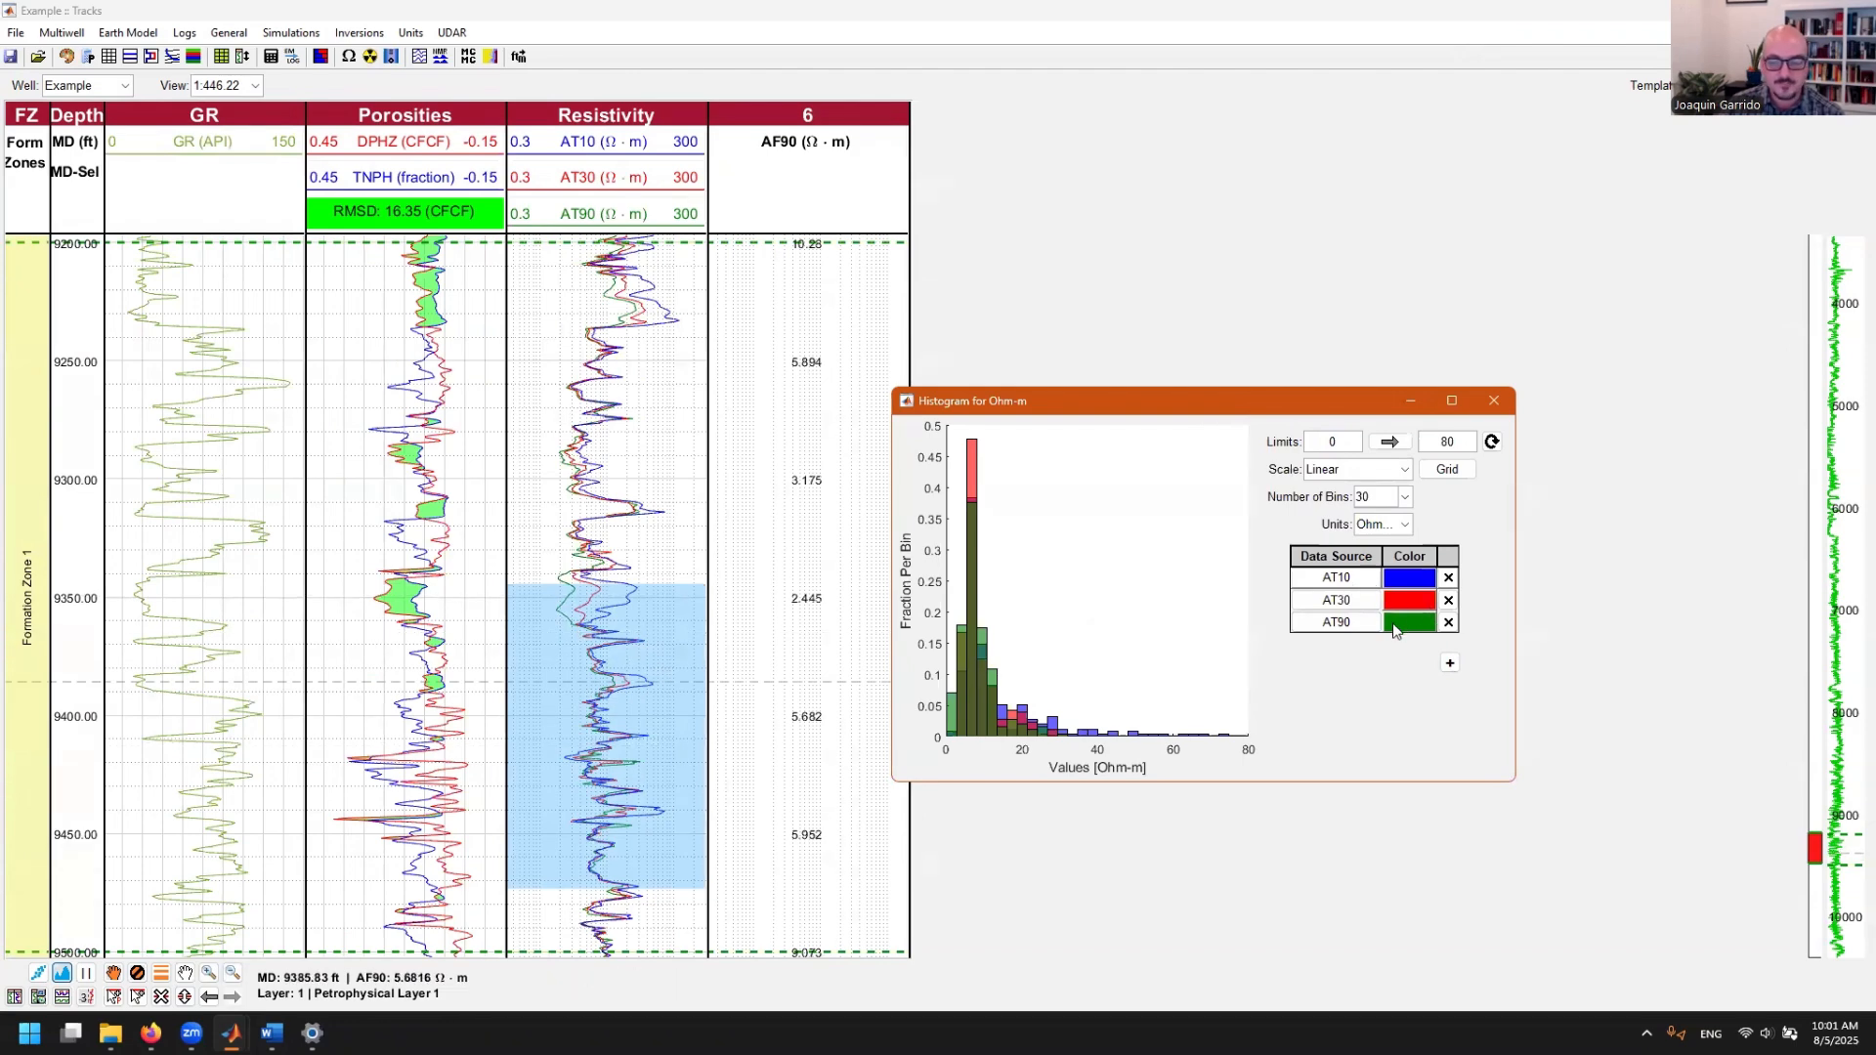
- Try 200 bins in the resistivity histogram, restore 30, remove the AT30 data source, and close the histogram
click(1405, 497)
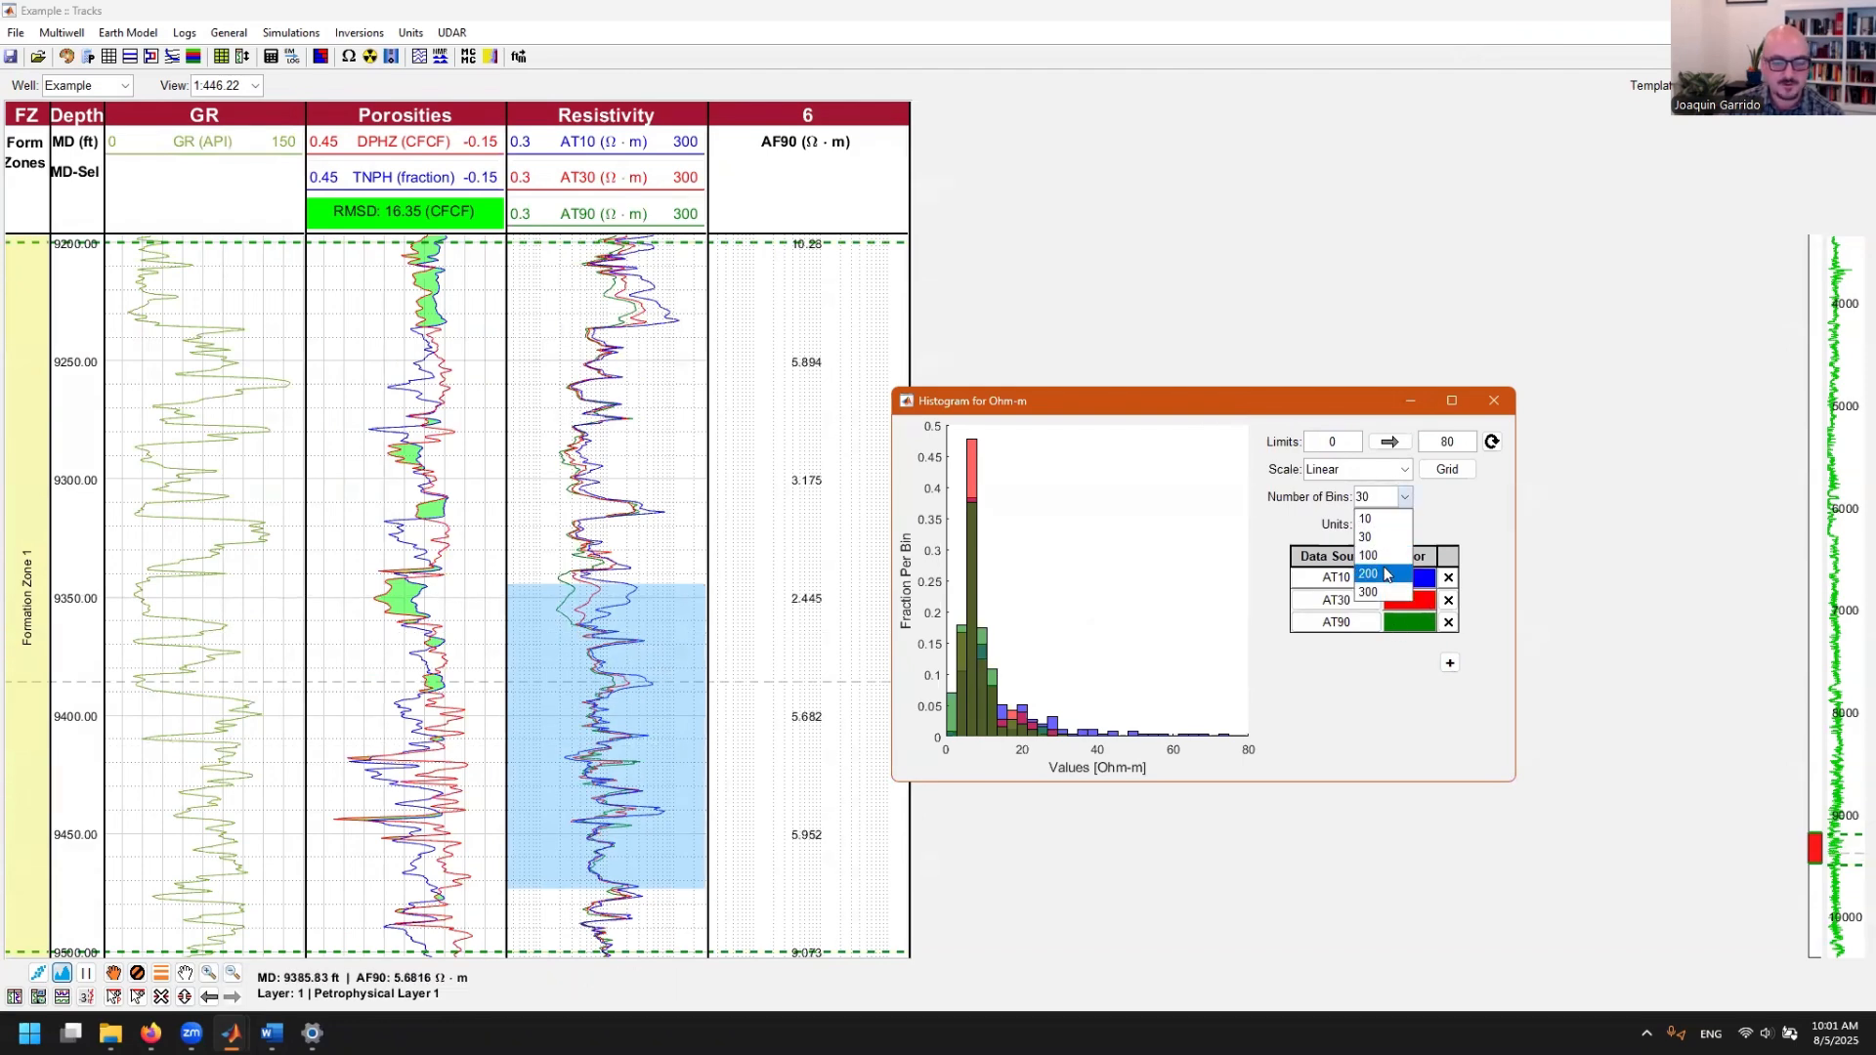
click(1383, 576)
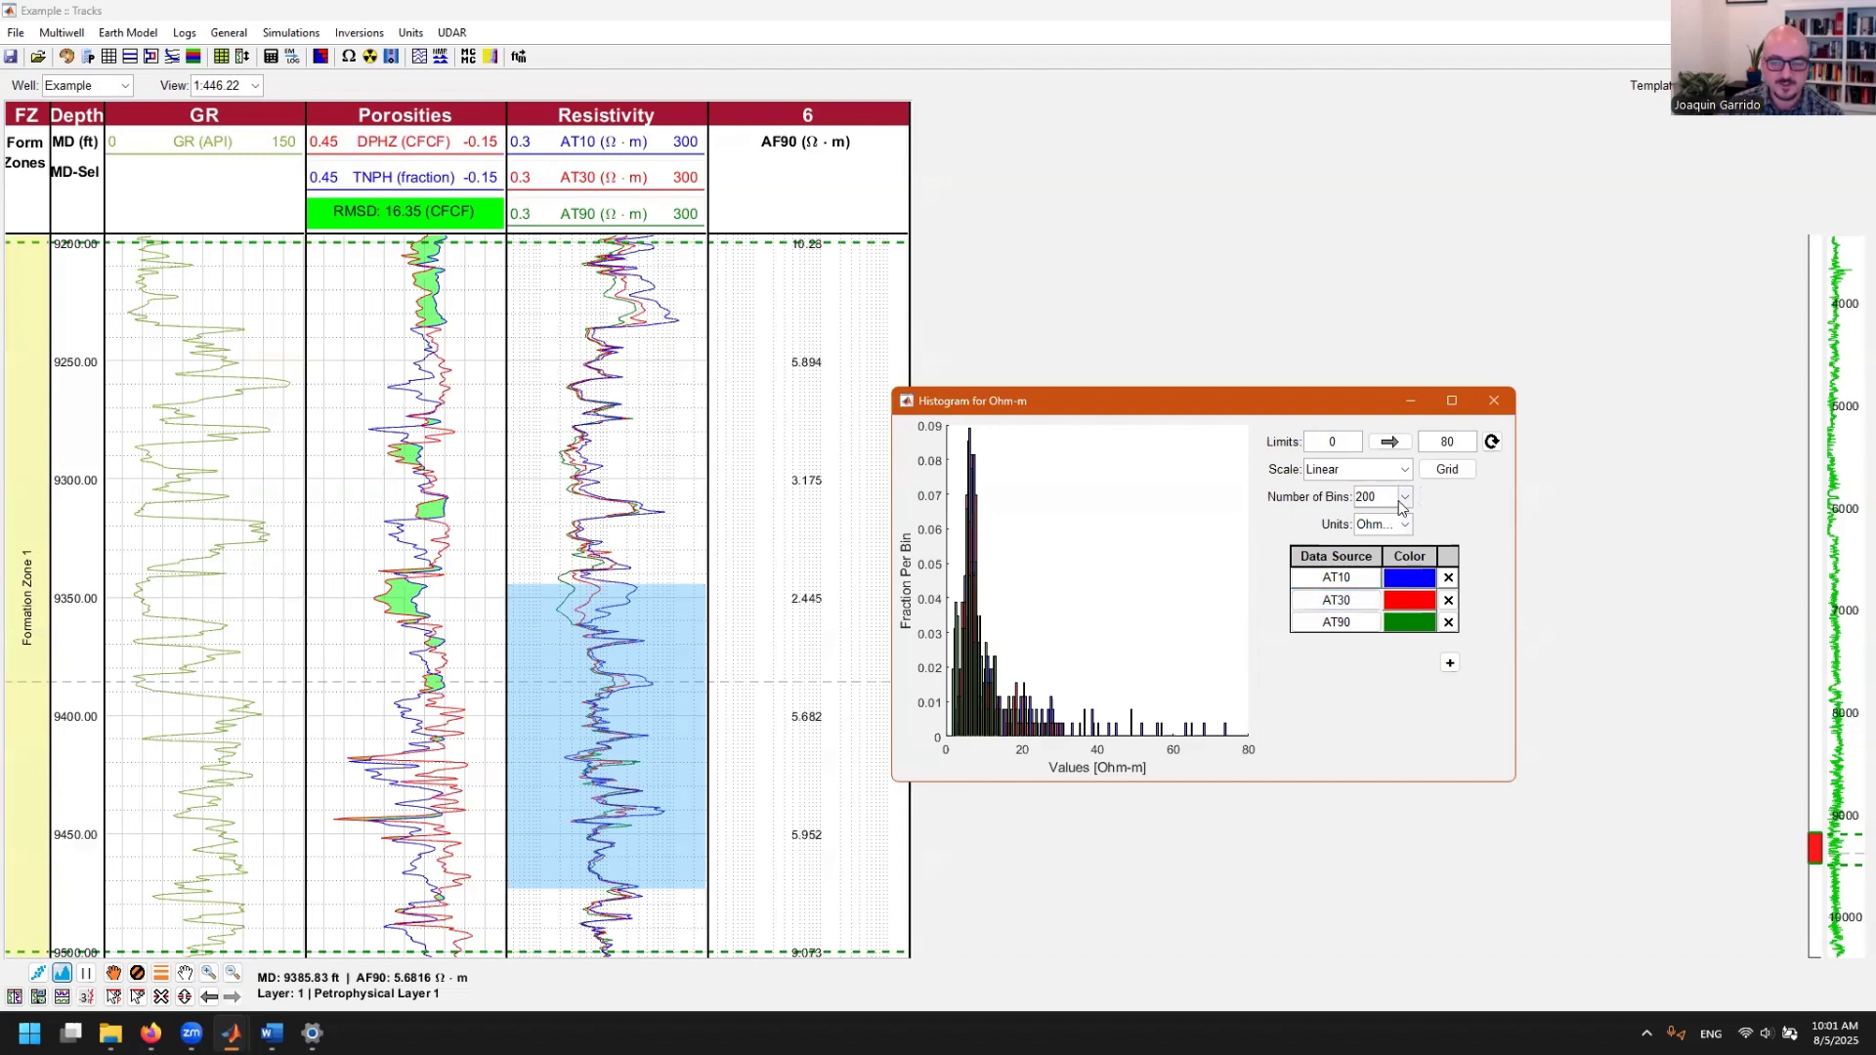
click(1403, 498)
click(1393, 537)
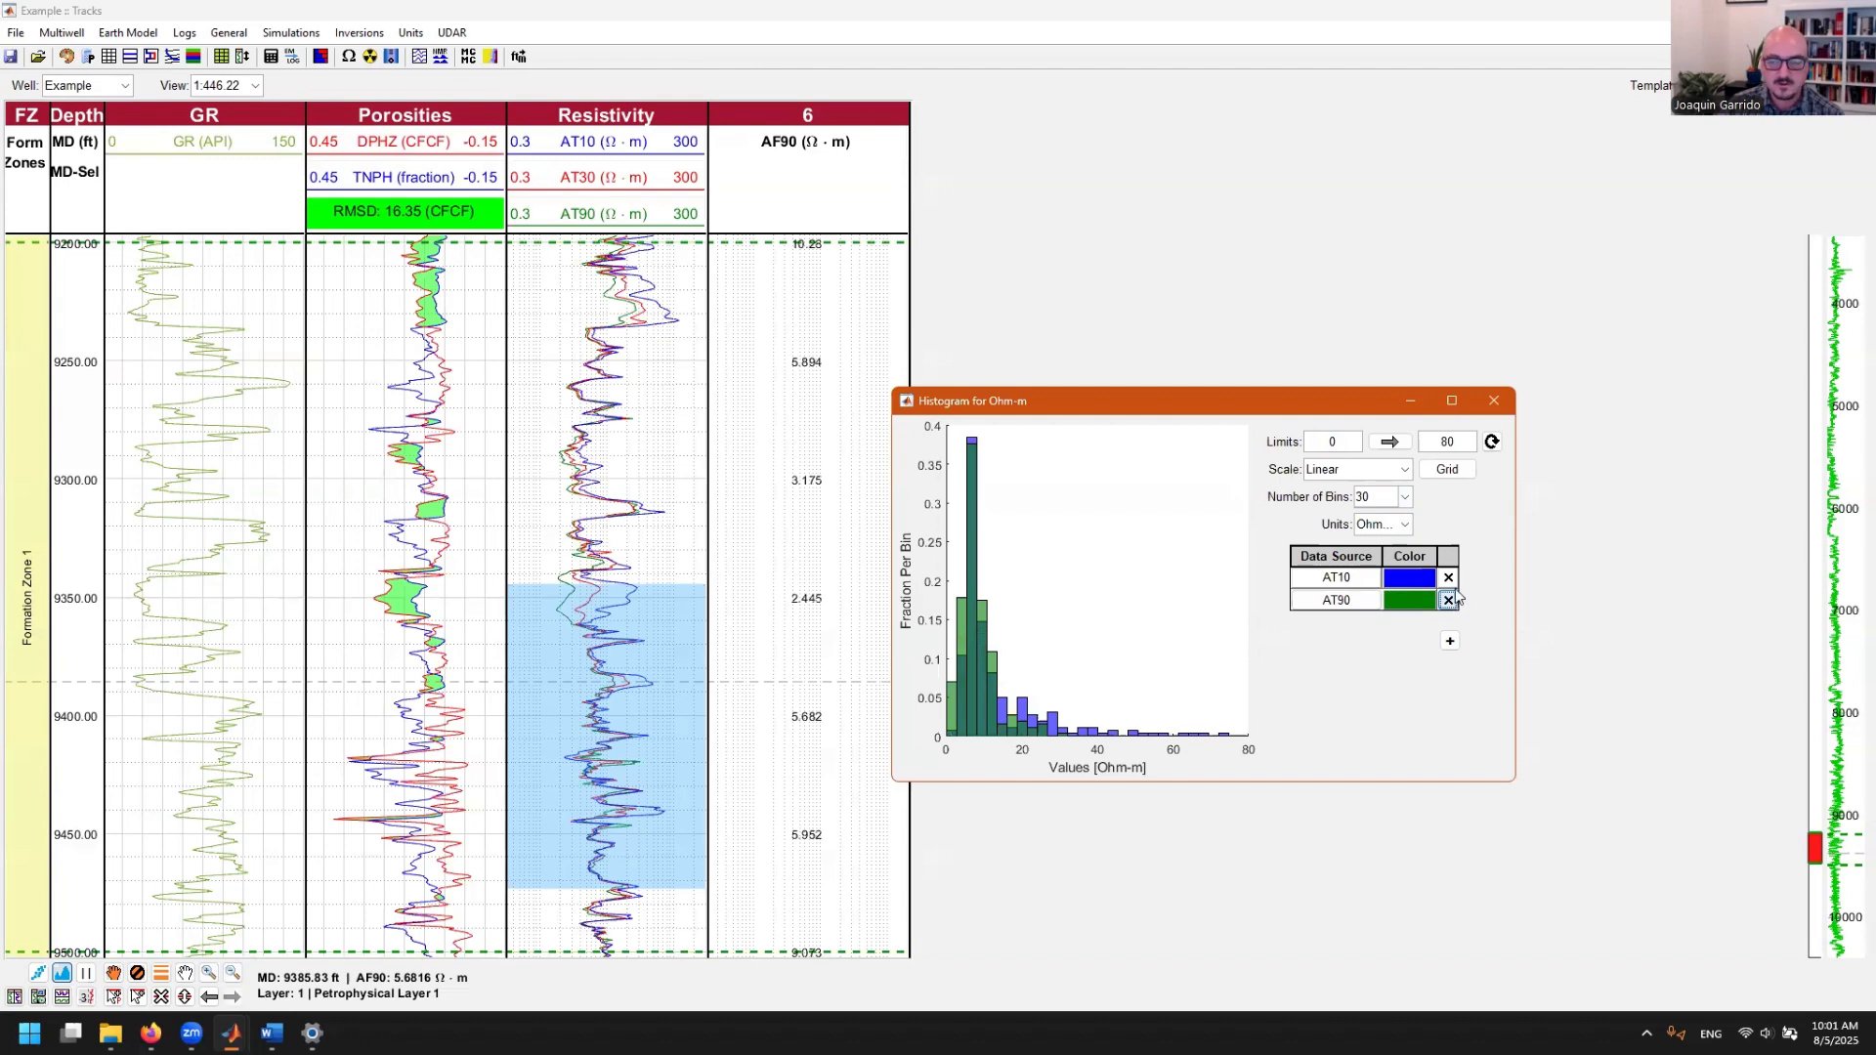
click(1494, 401)
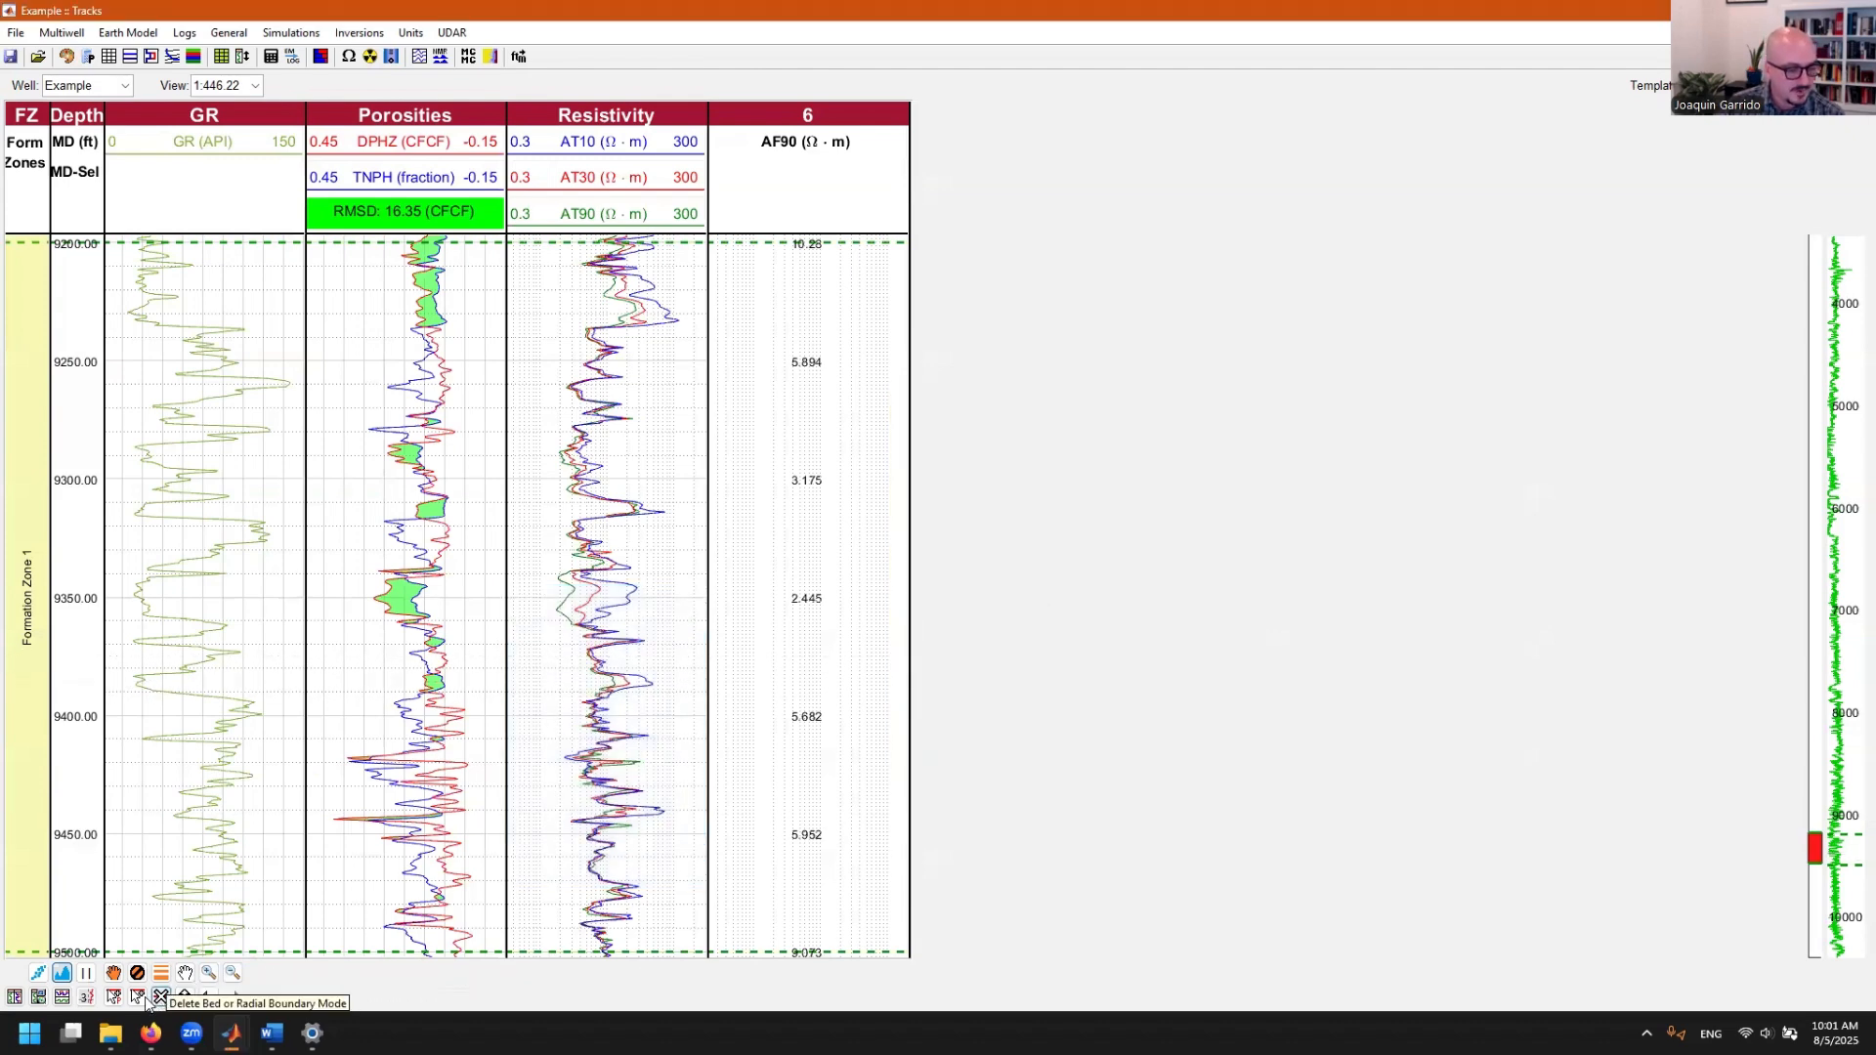
- Generate quick cross-plots of the Resistivity track's logs over about 9207 to 9496 ft and move them clear of the tracks
click(40, 977)
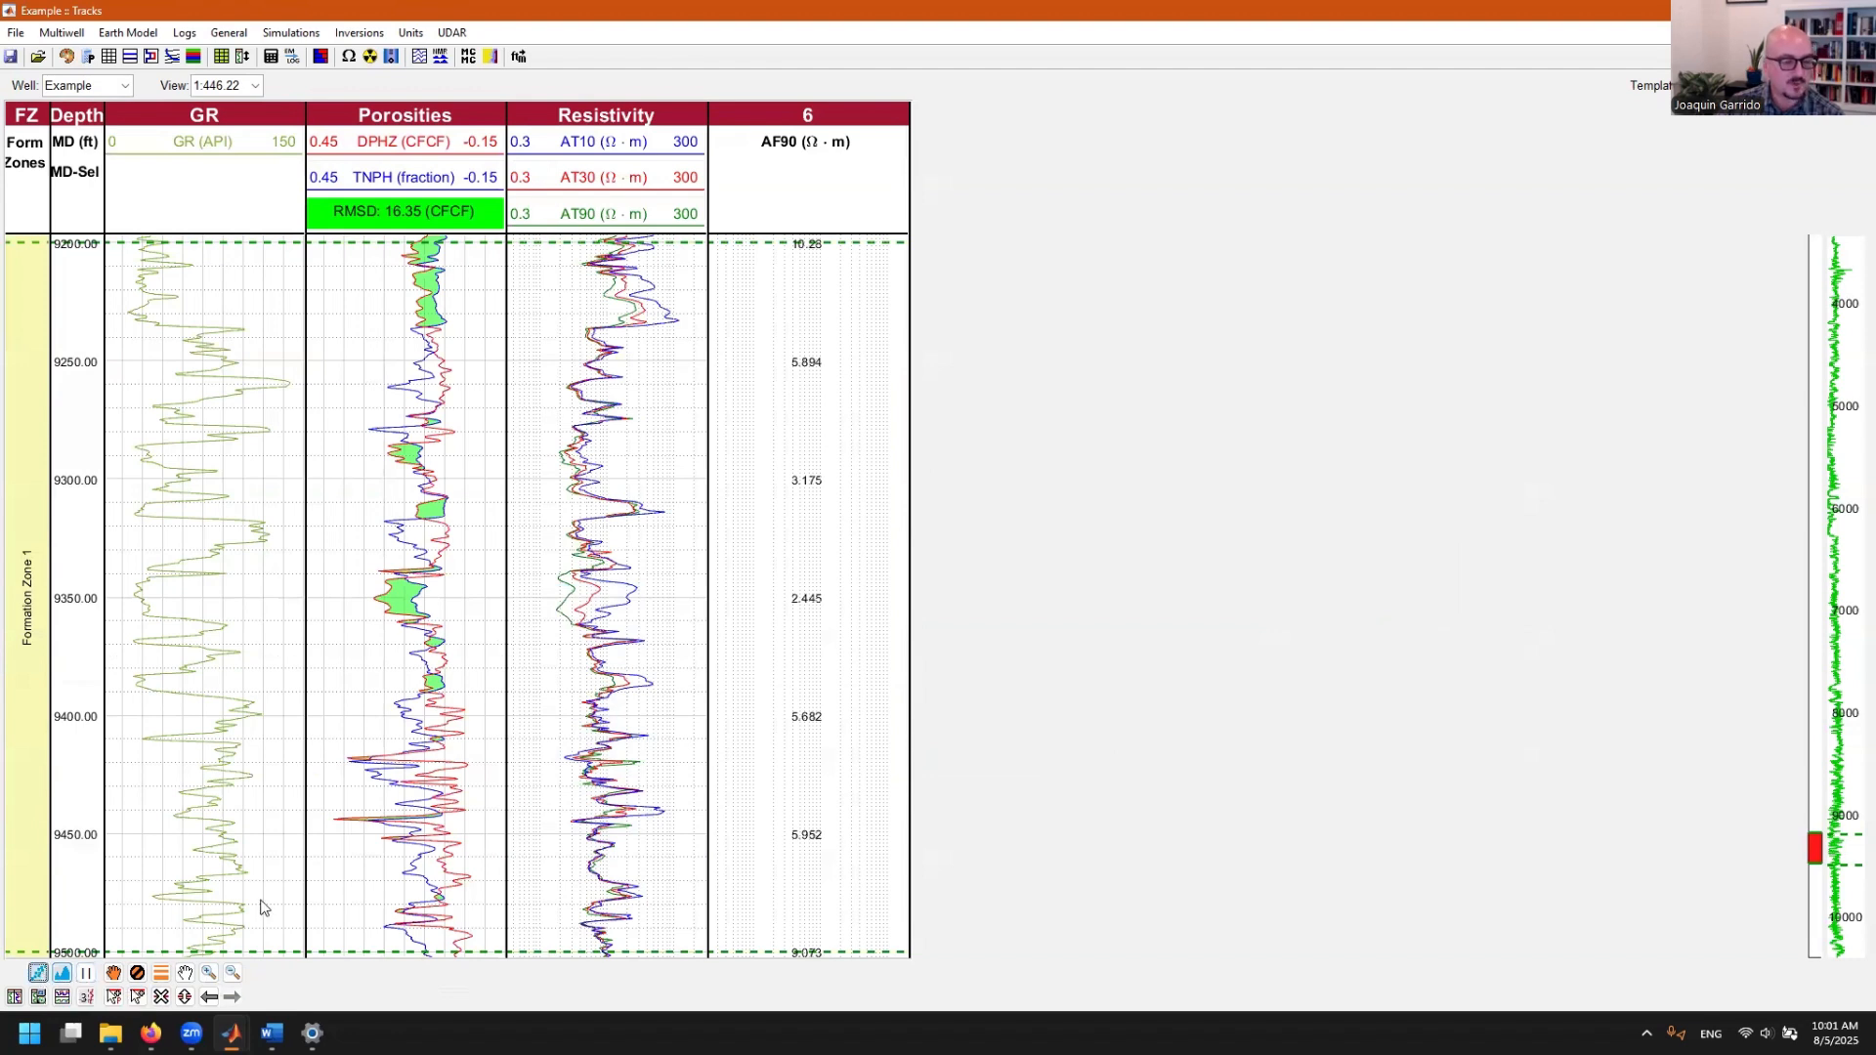
drag(650, 943, 650, 260)
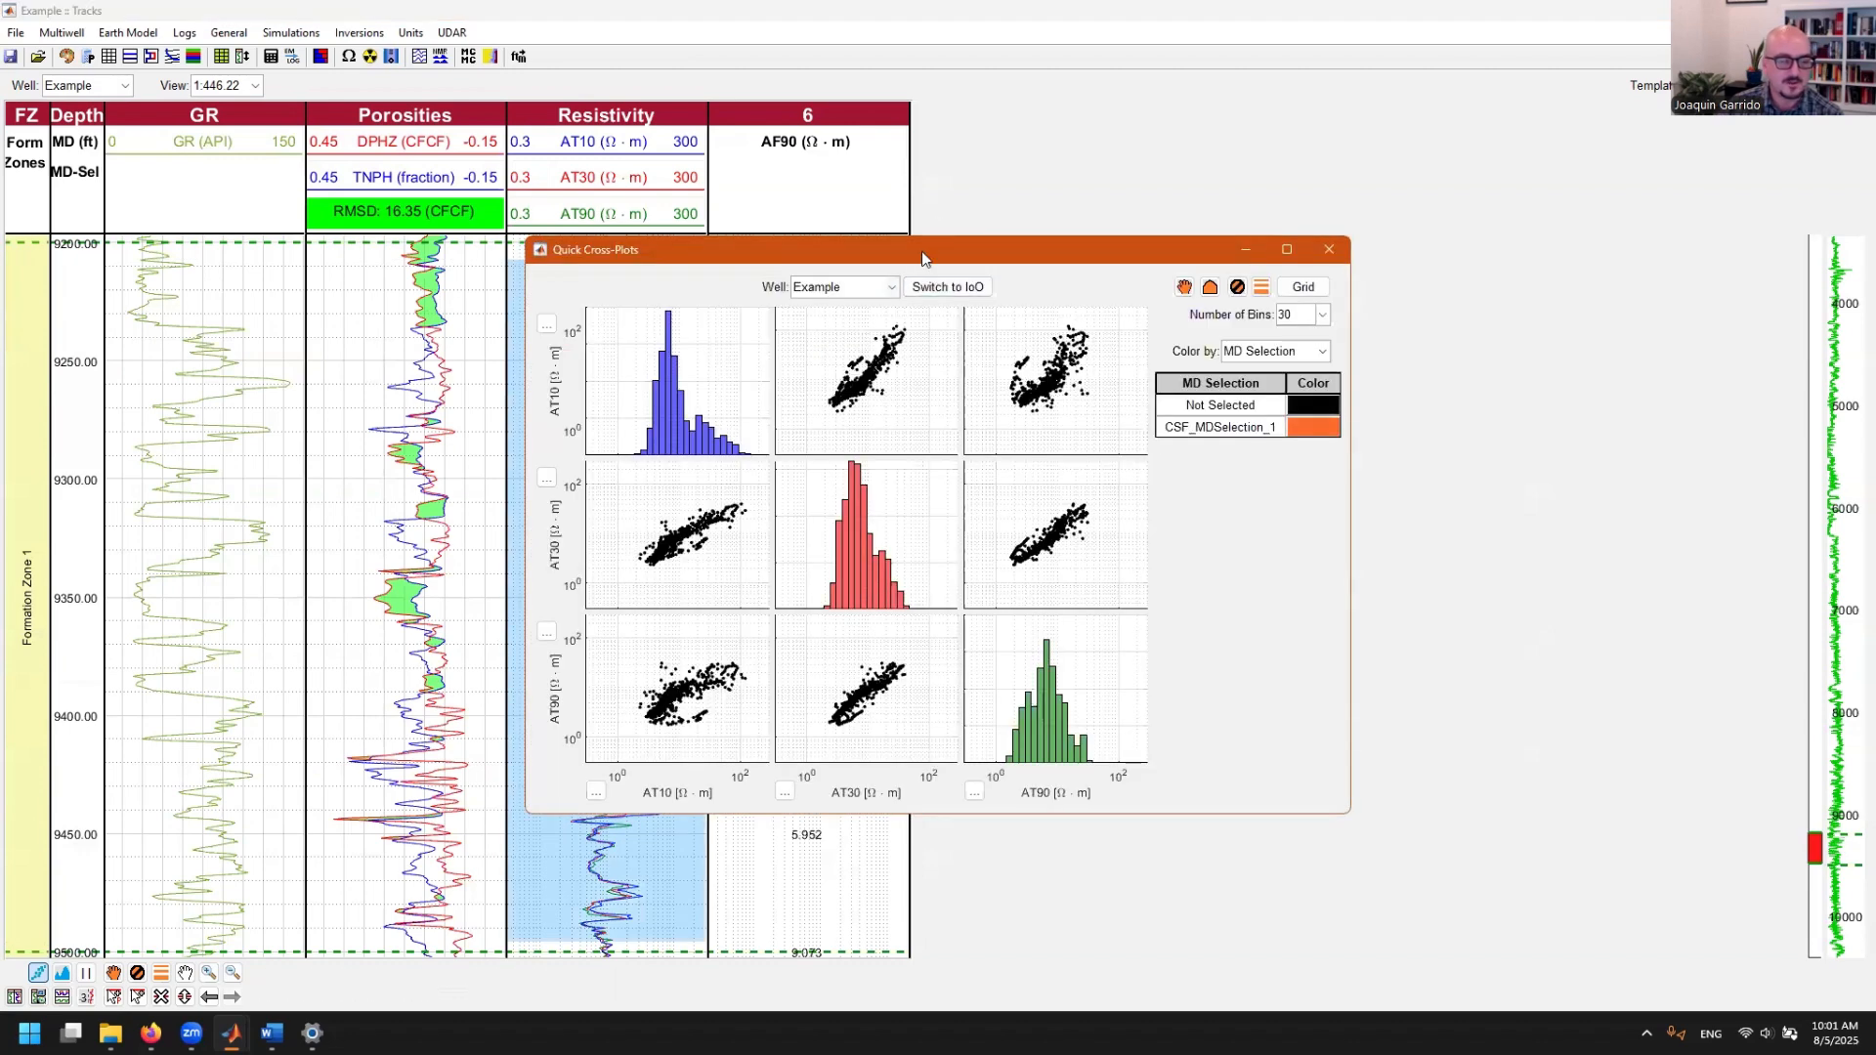
drag(923, 258, 1196, 284)
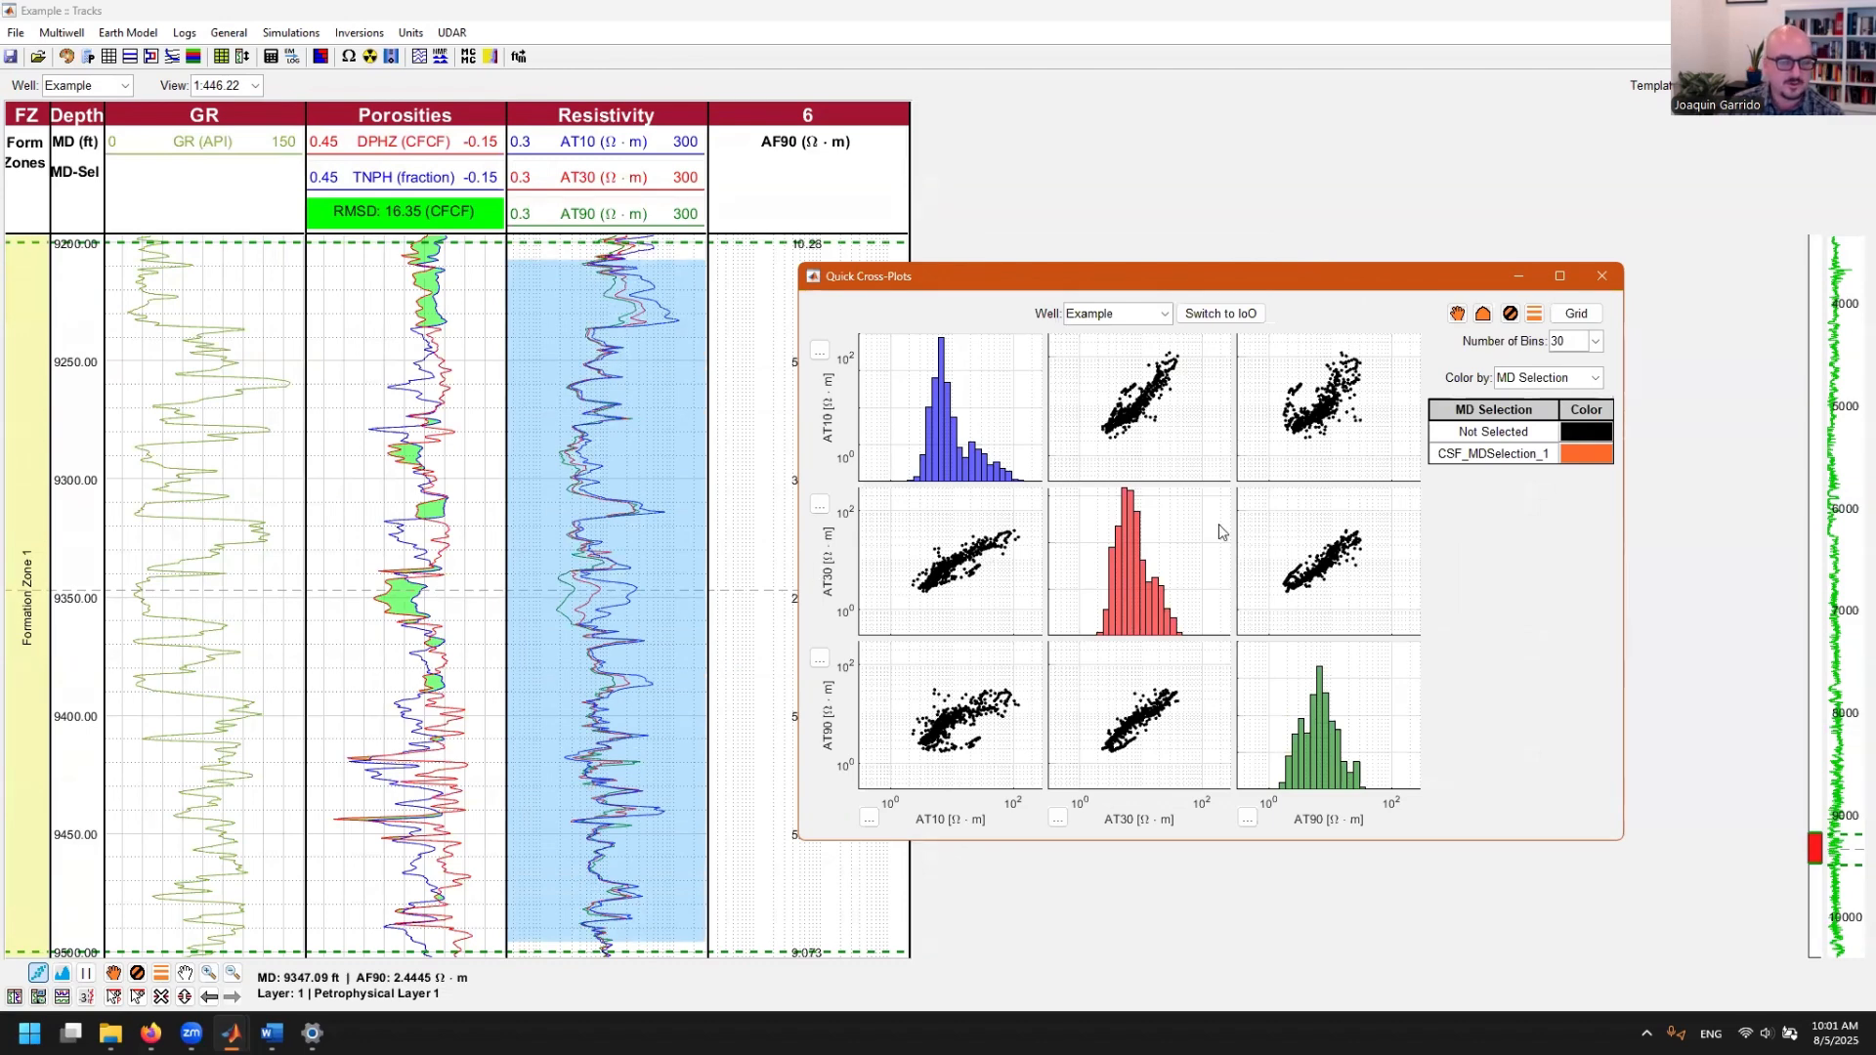
- Try a linear scale for the AT10 axis of the cross-plots, set it back to logarithmic, and close its settings
click(819, 352)
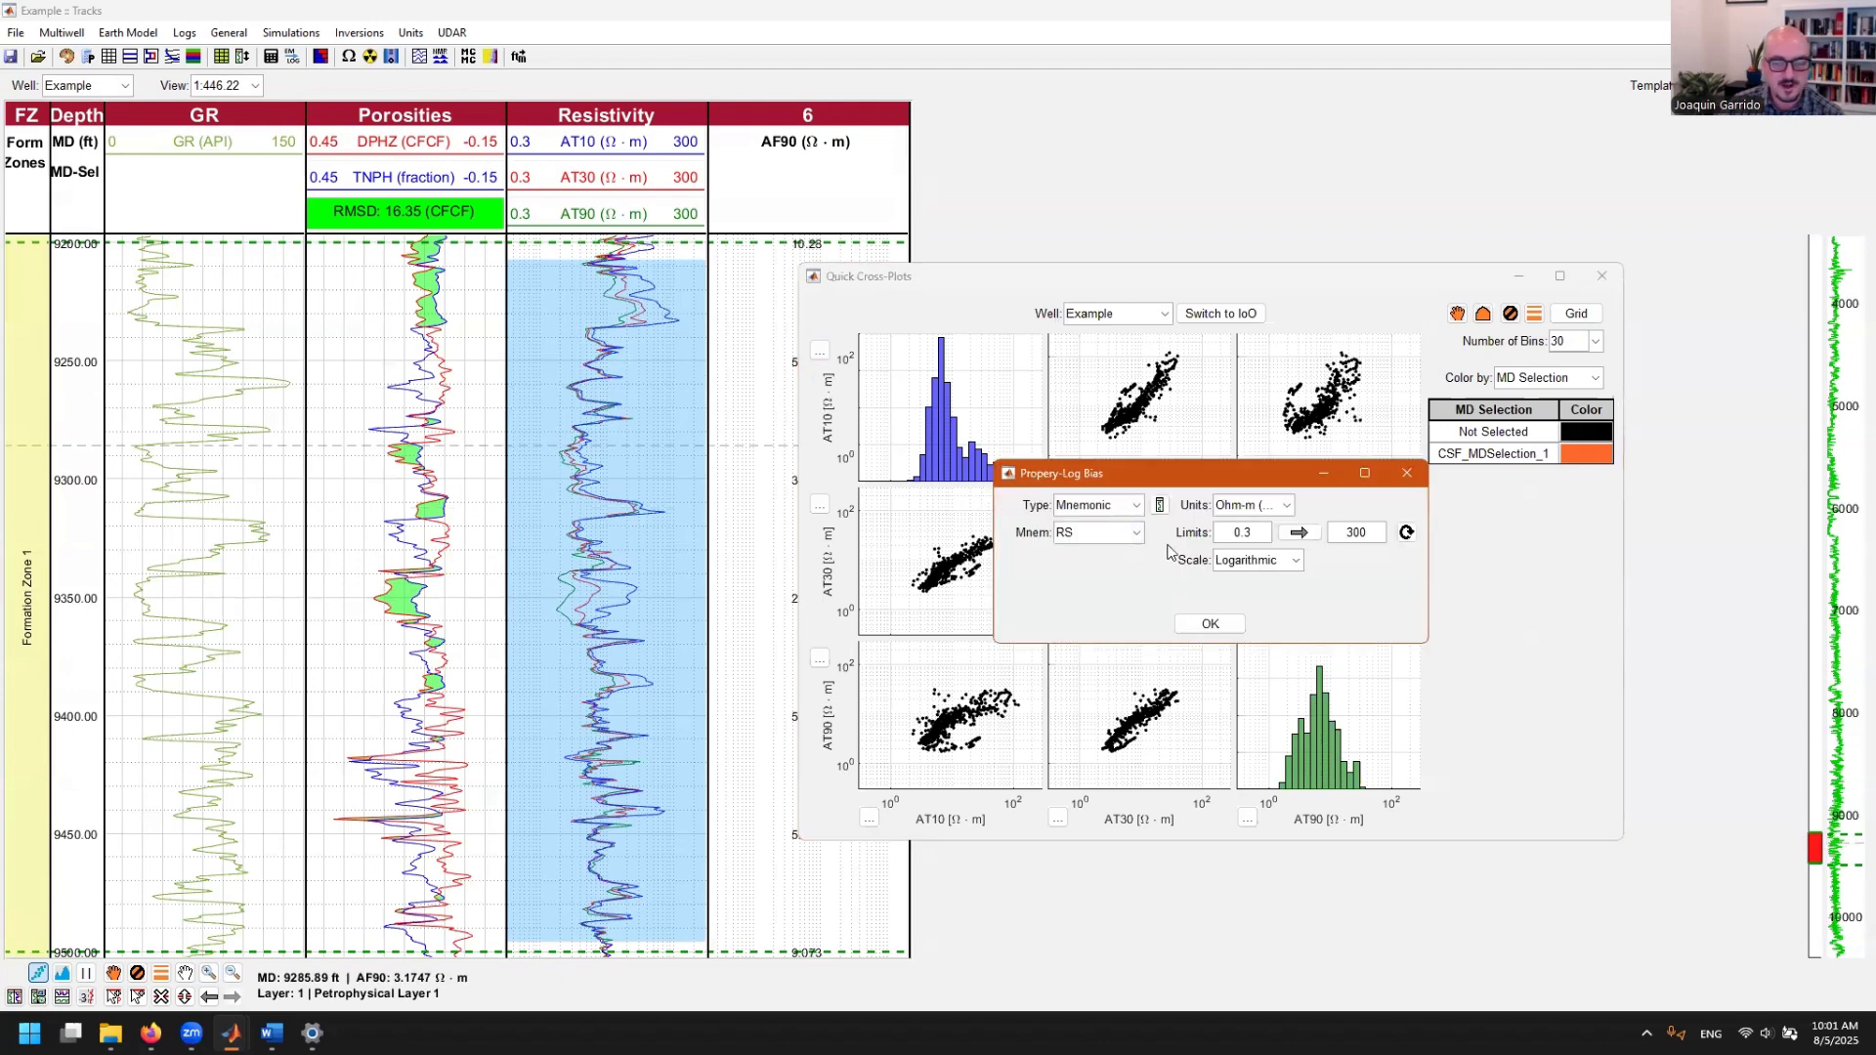
click(1289, 561)
click(1272, 594)
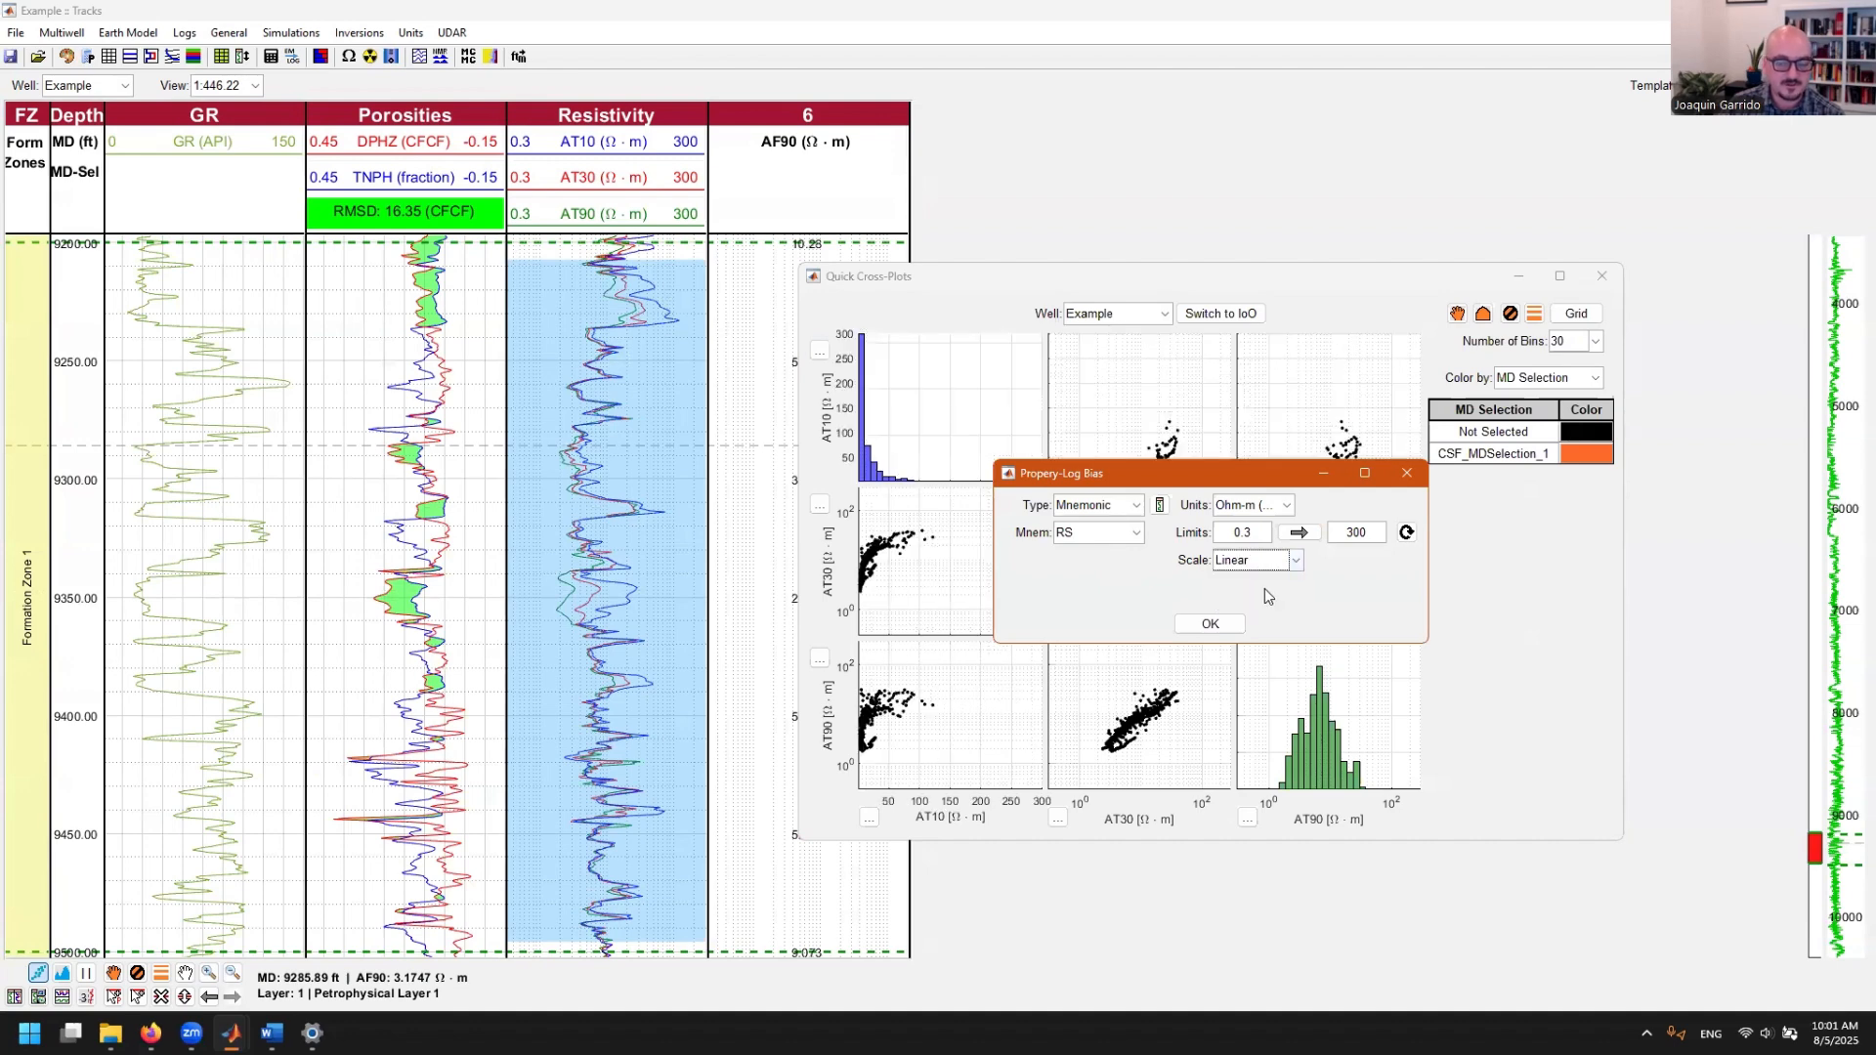
click(1290, 561)
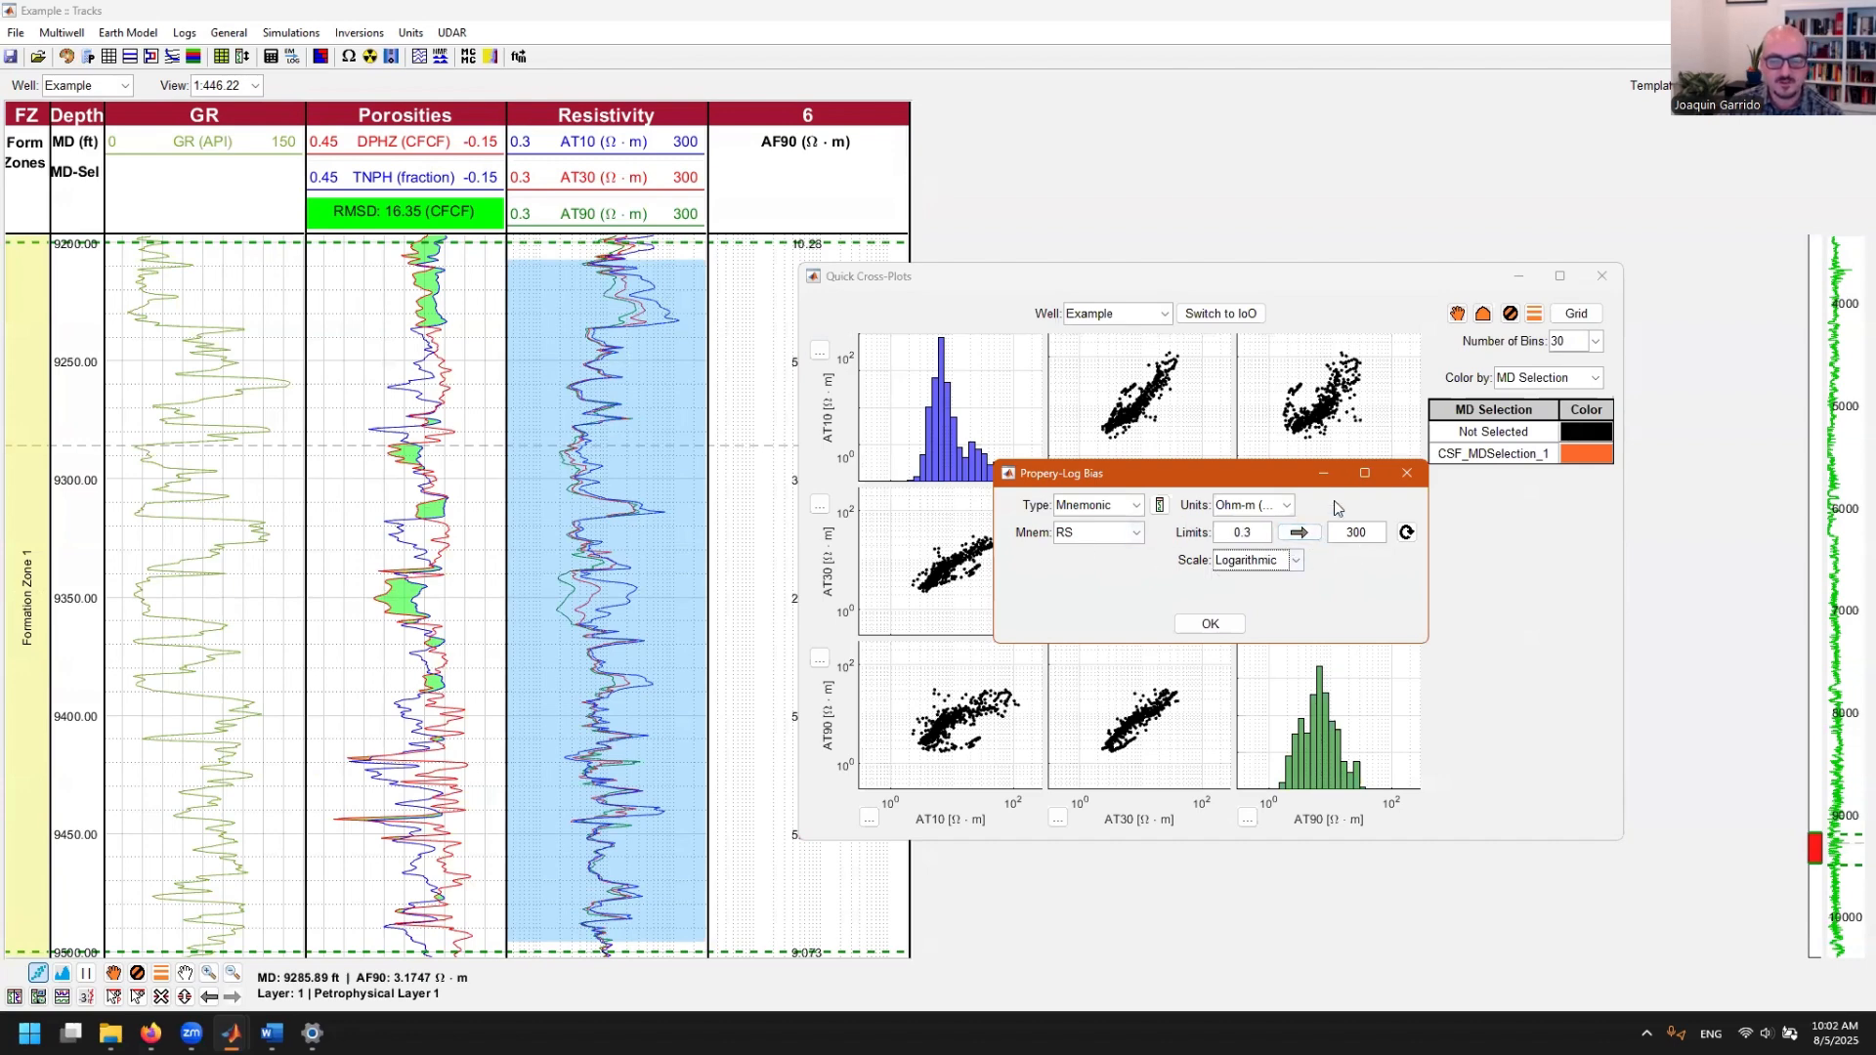
click(1407, 475)
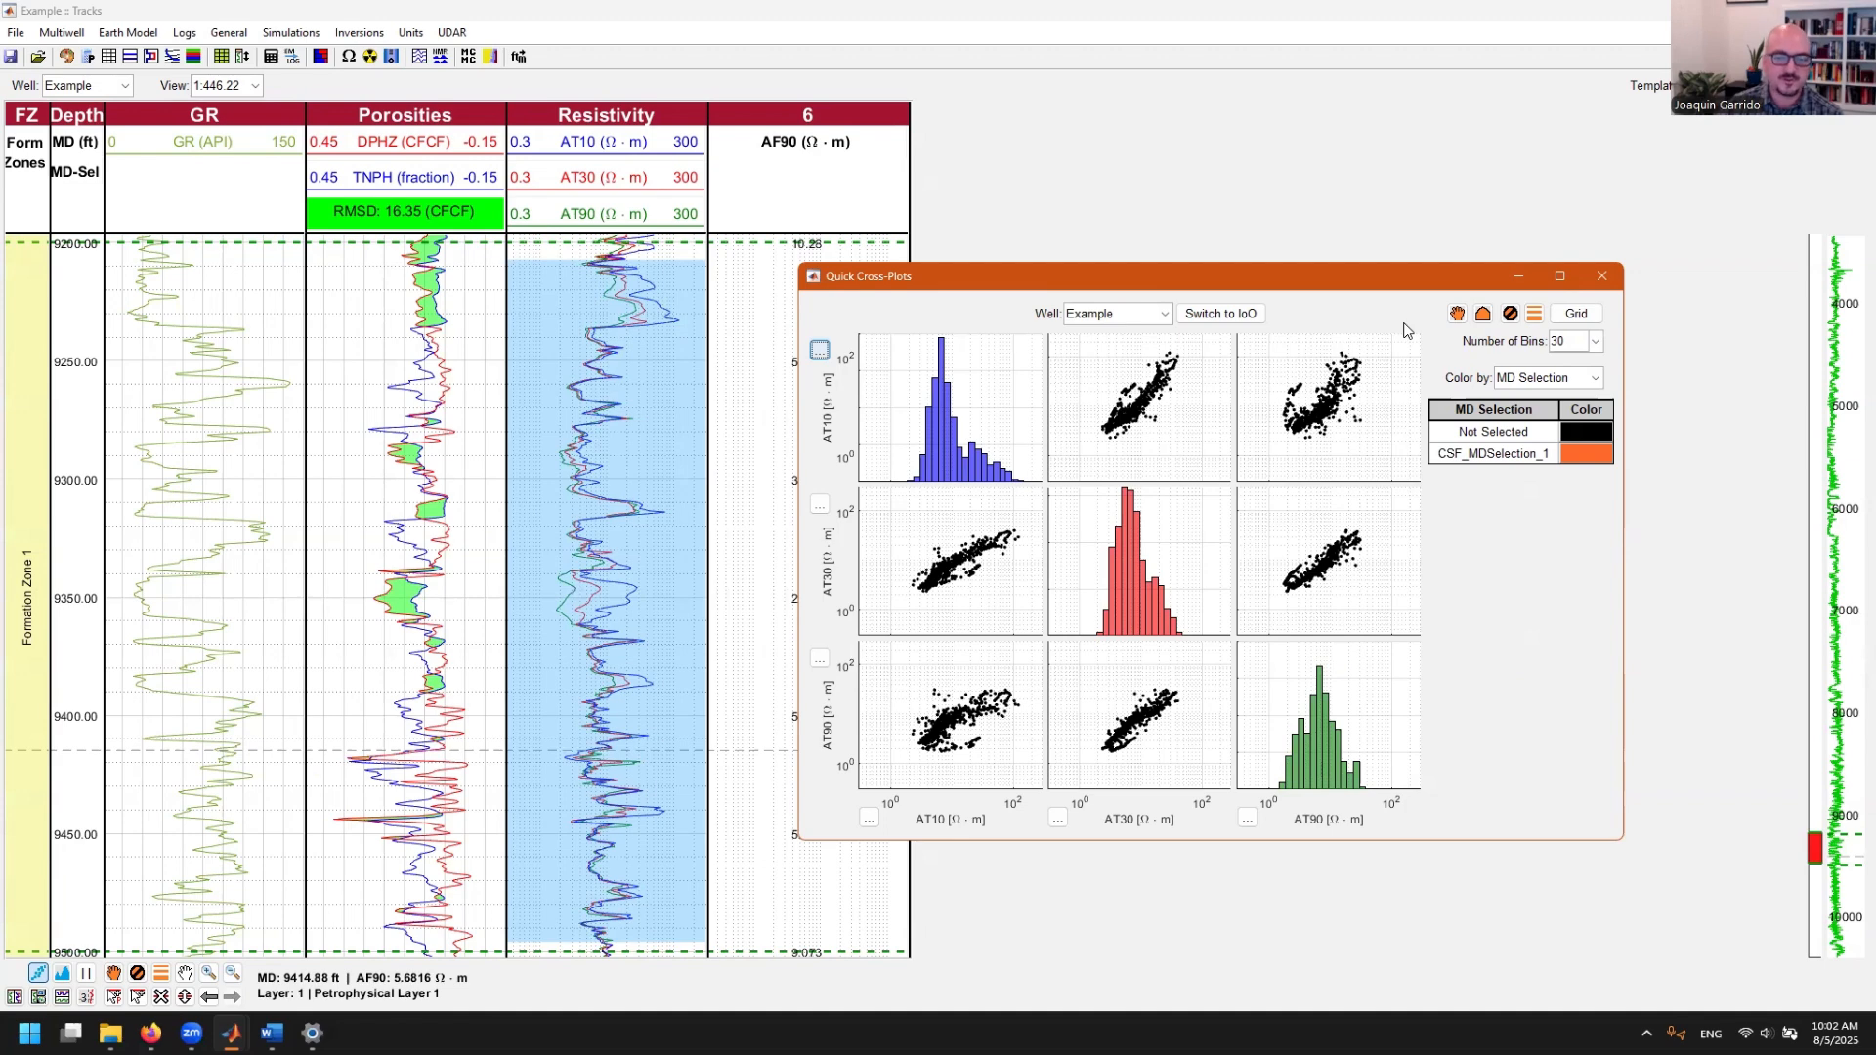
- Select outlying points freehand on the AT10 versus AT30 cross-plot and add more with a polygon on the AT10 versus AT90 cross-plot
click(1458, 315)
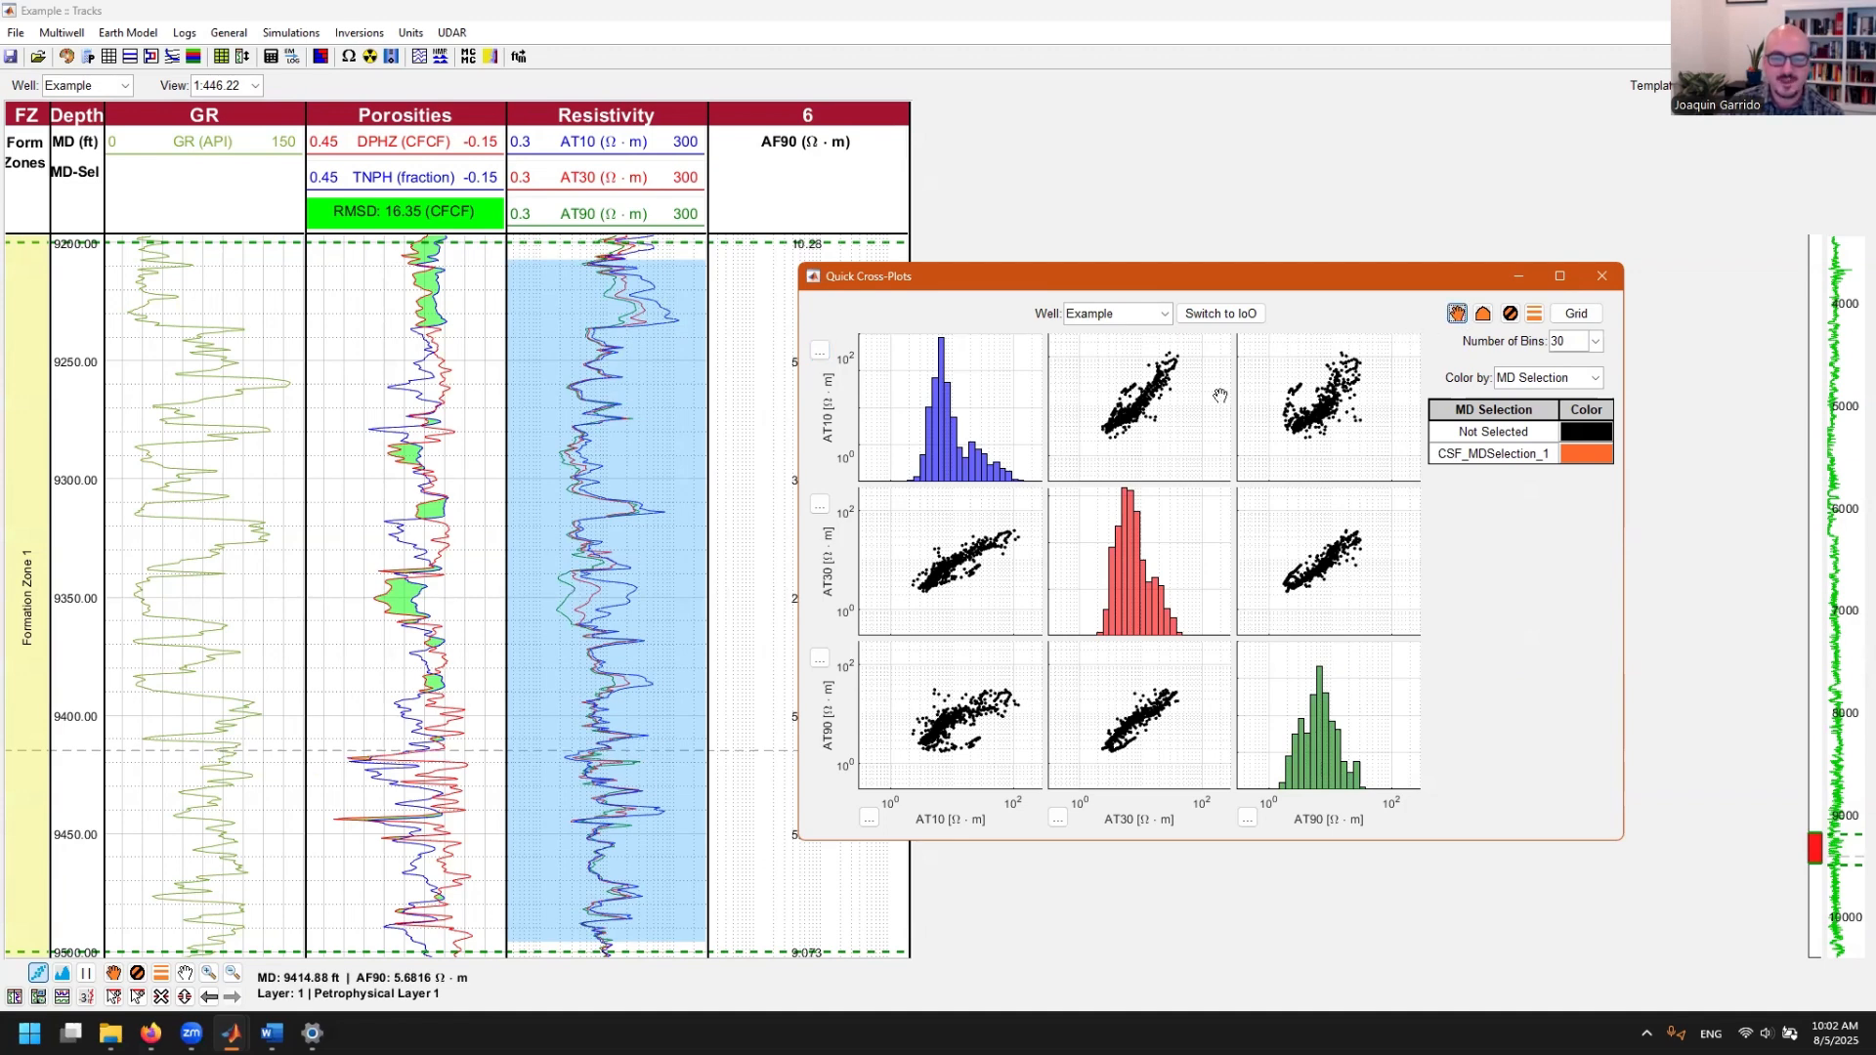
click(1130, 387)
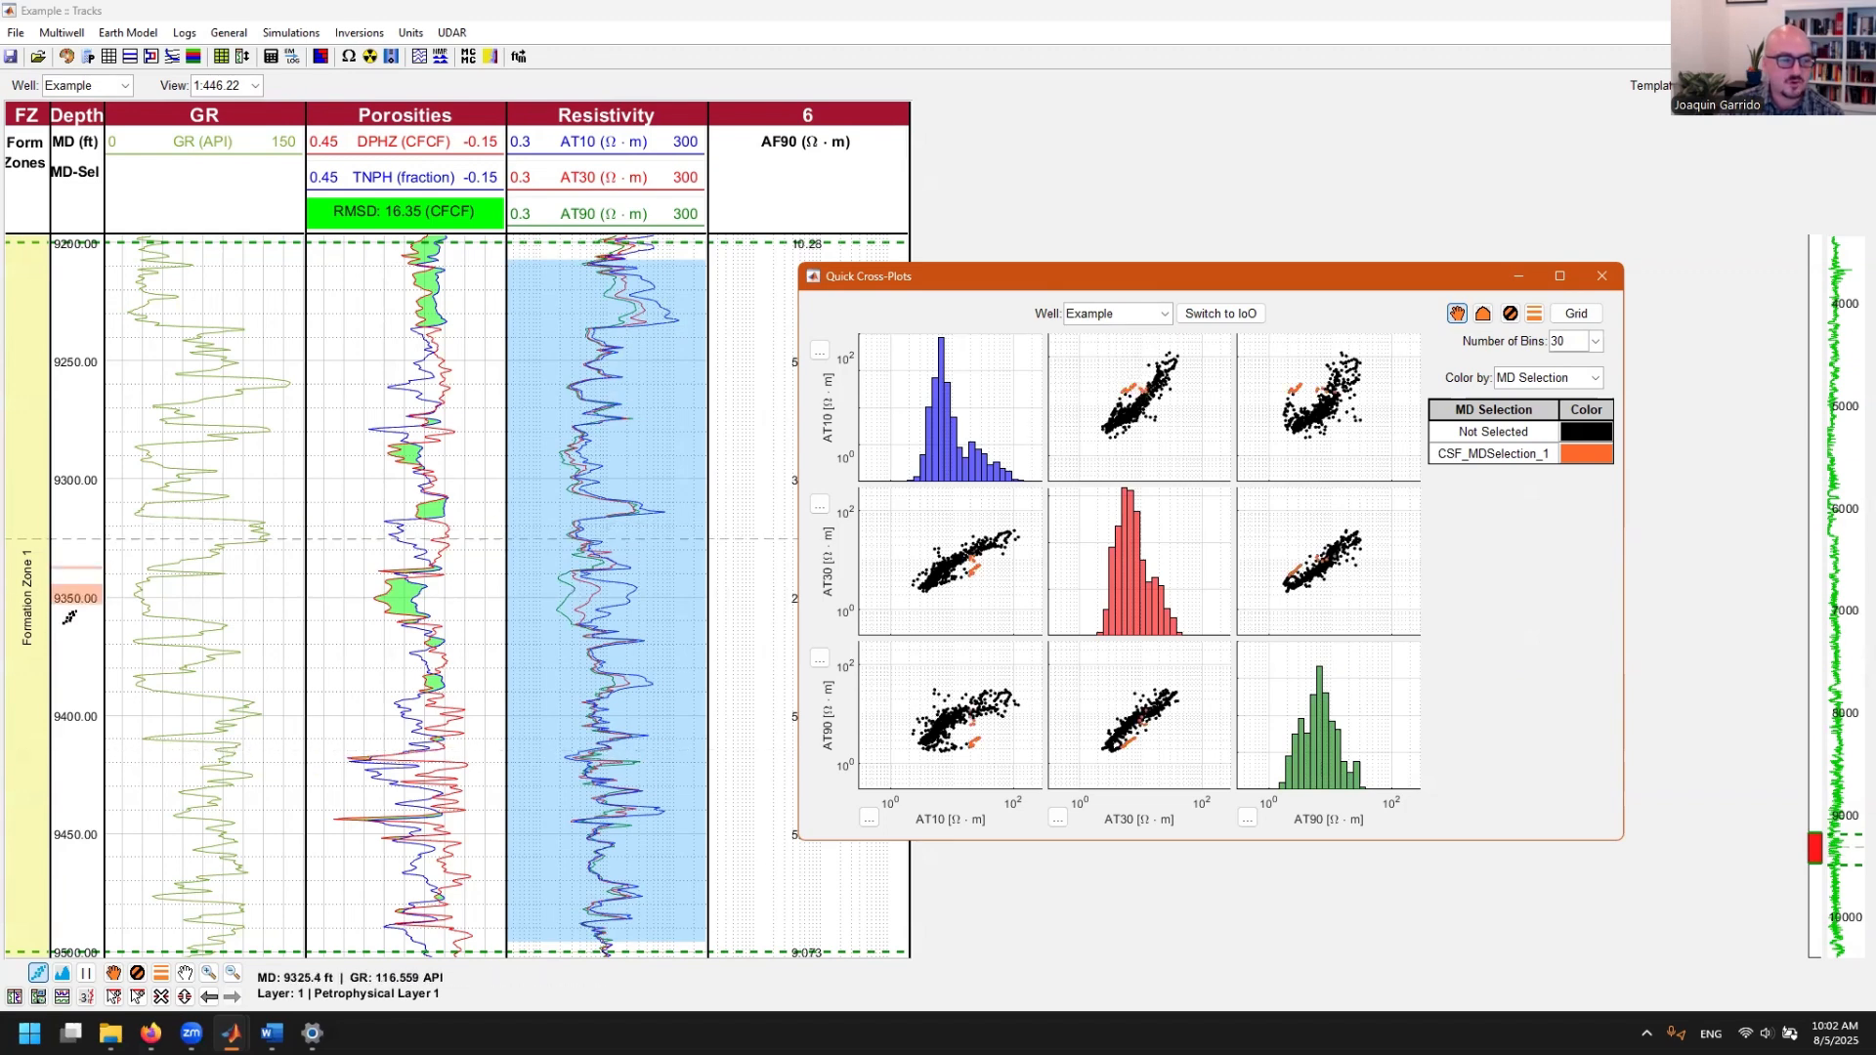
click(1483, 315)
click(1299, 373)
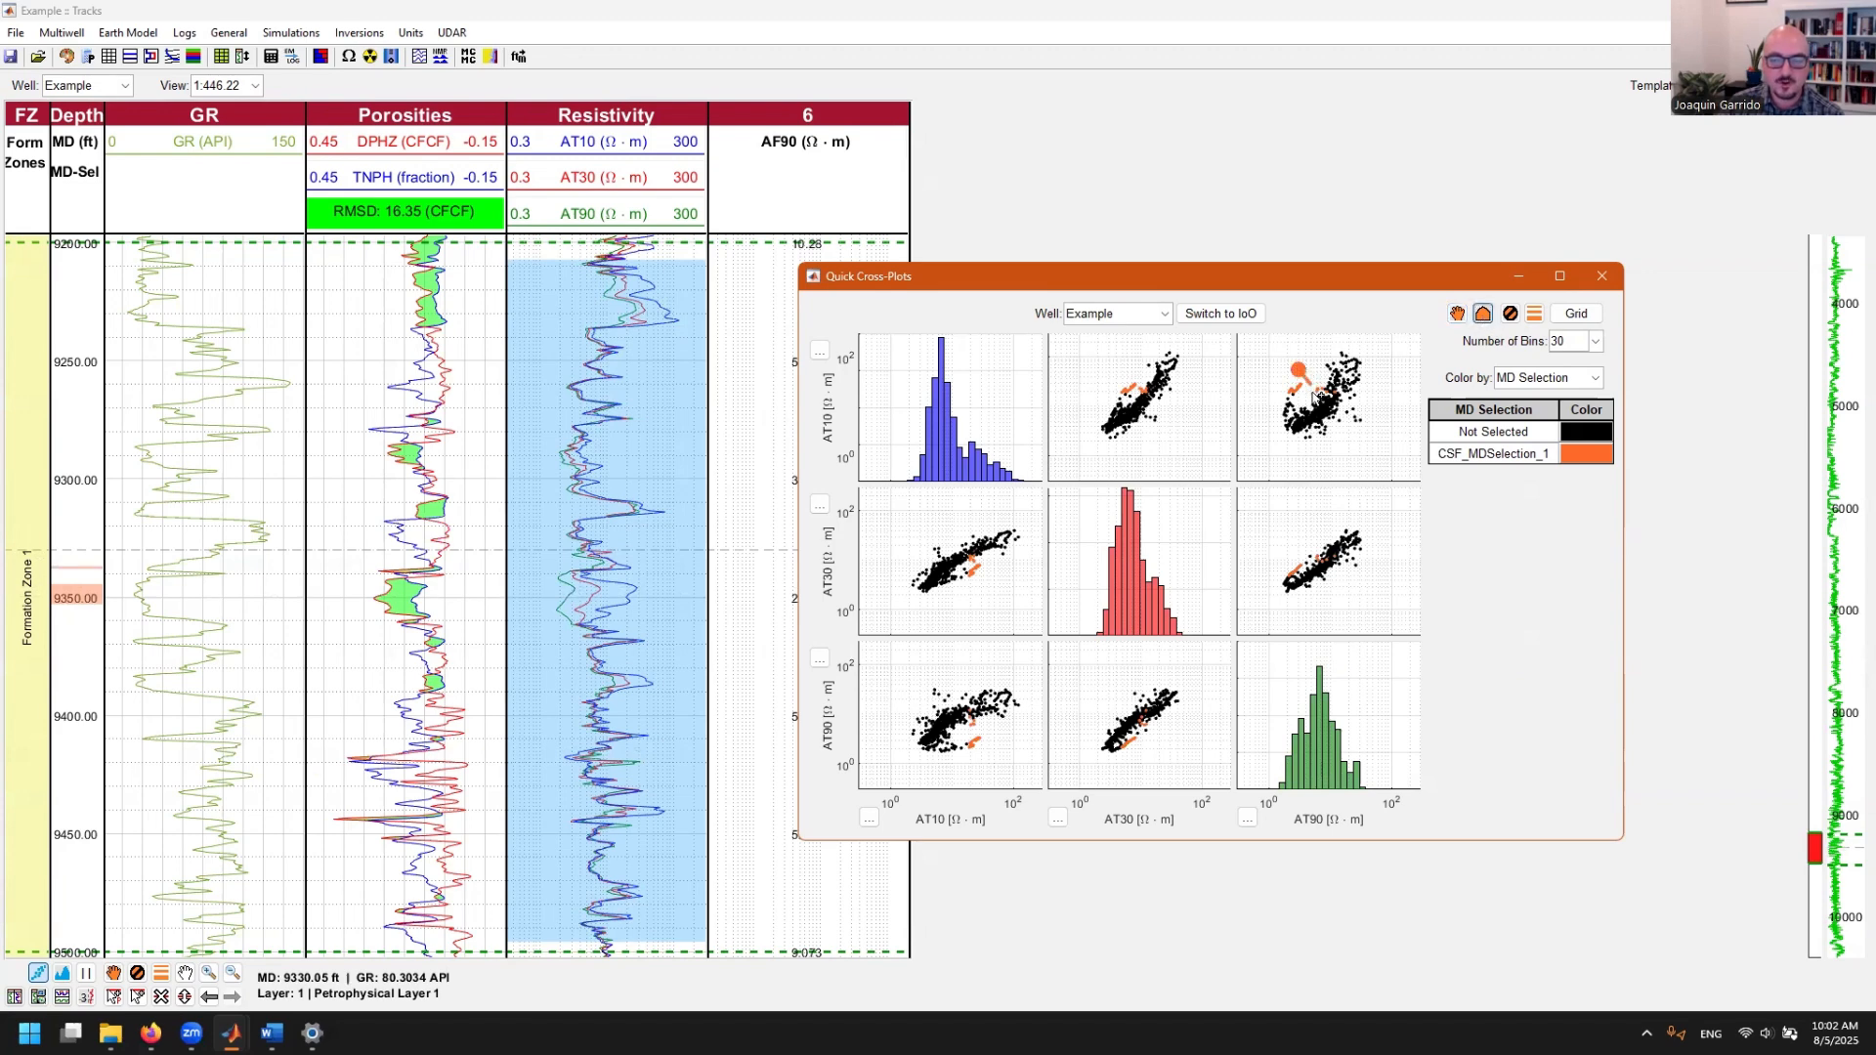
click(1313, 392)
click(1276, 435)
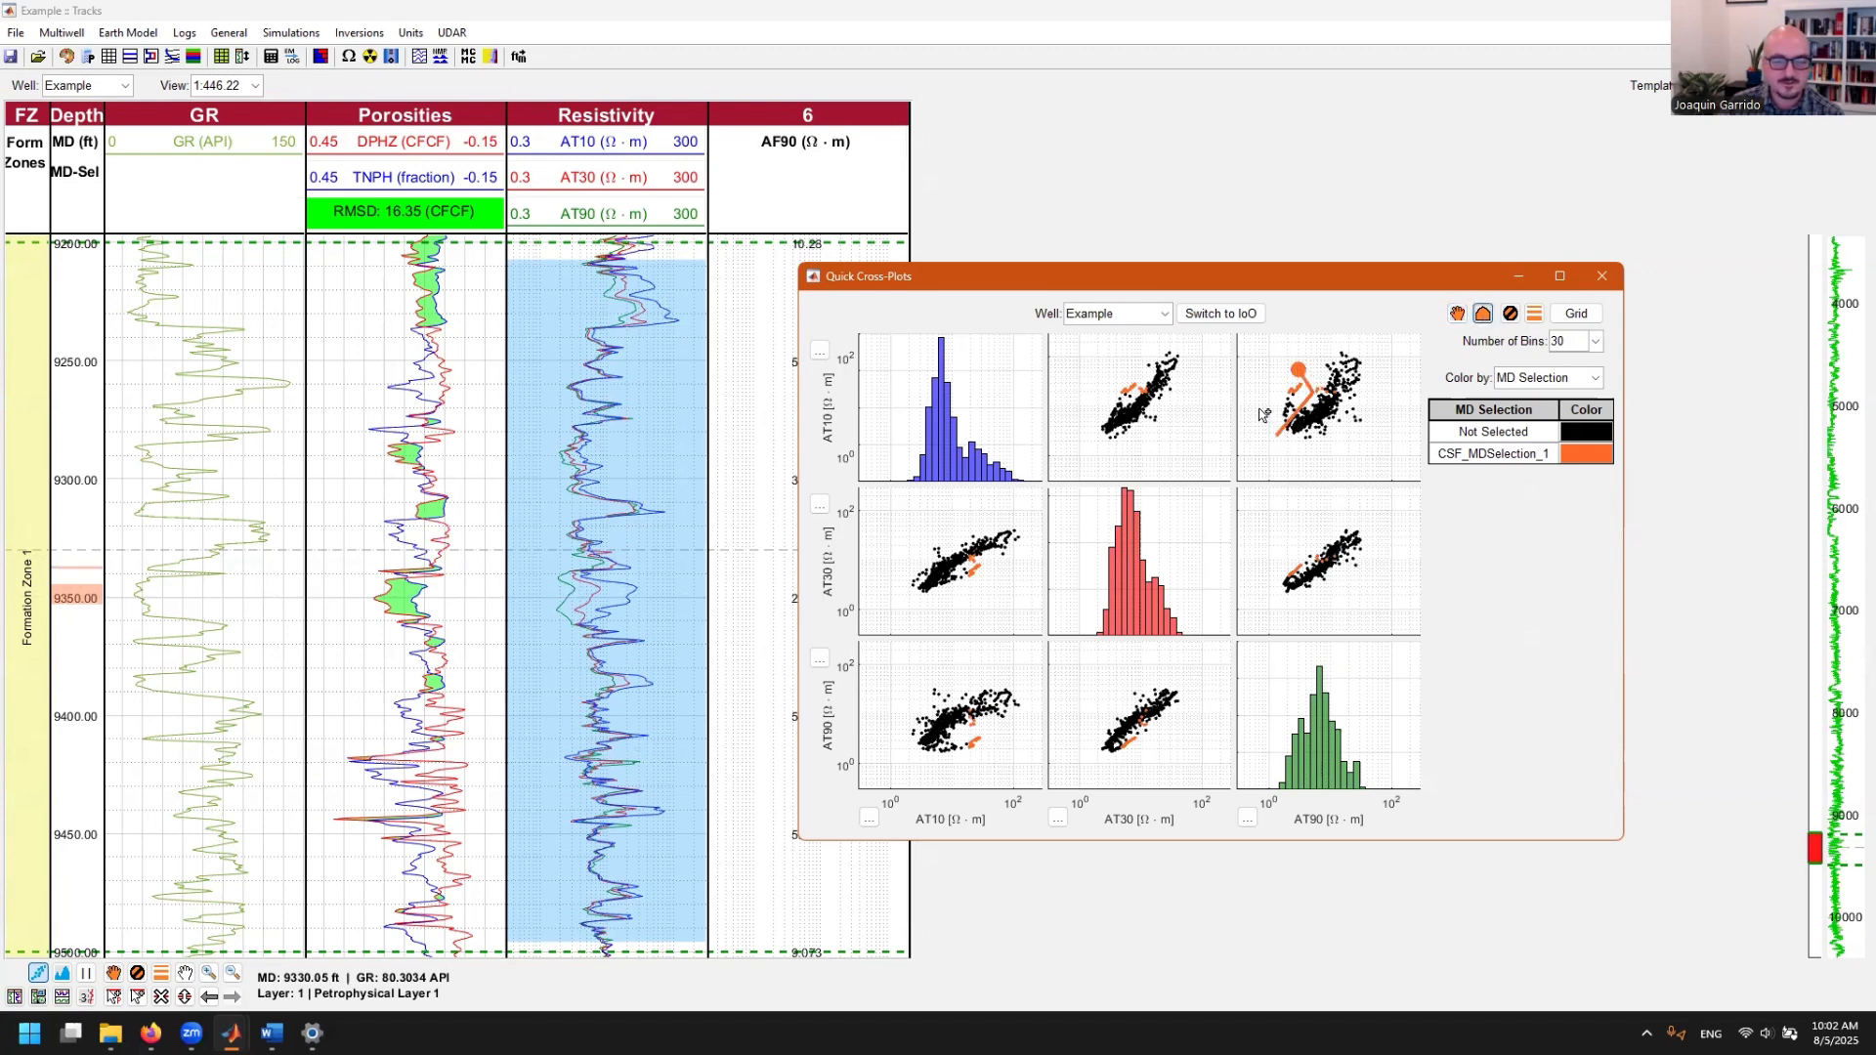
click(1260, 402)
click(1265, 371)
click(1304, 375)
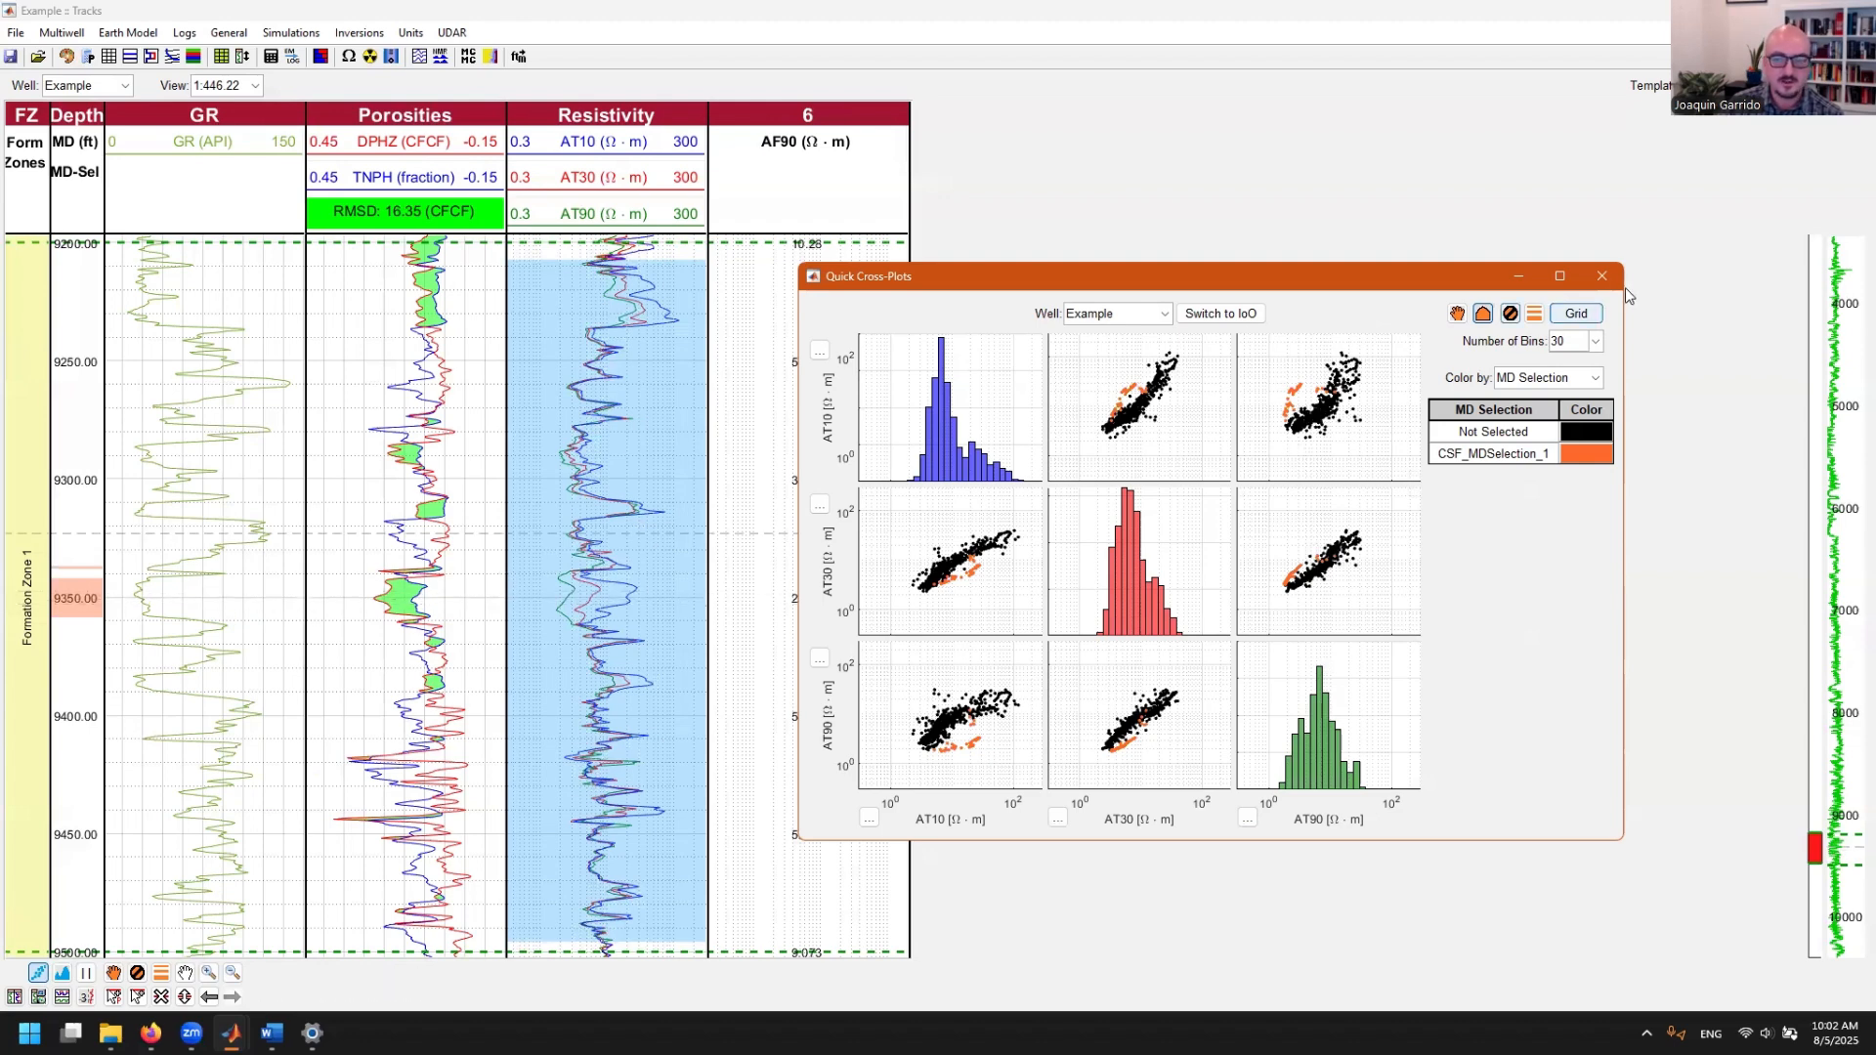
- Clear the depth selection, reselect the low-AT90 outliers with a polygon on the AT10 versus AT90 cross-plot, and close the cross-plots
click(1511, 314)
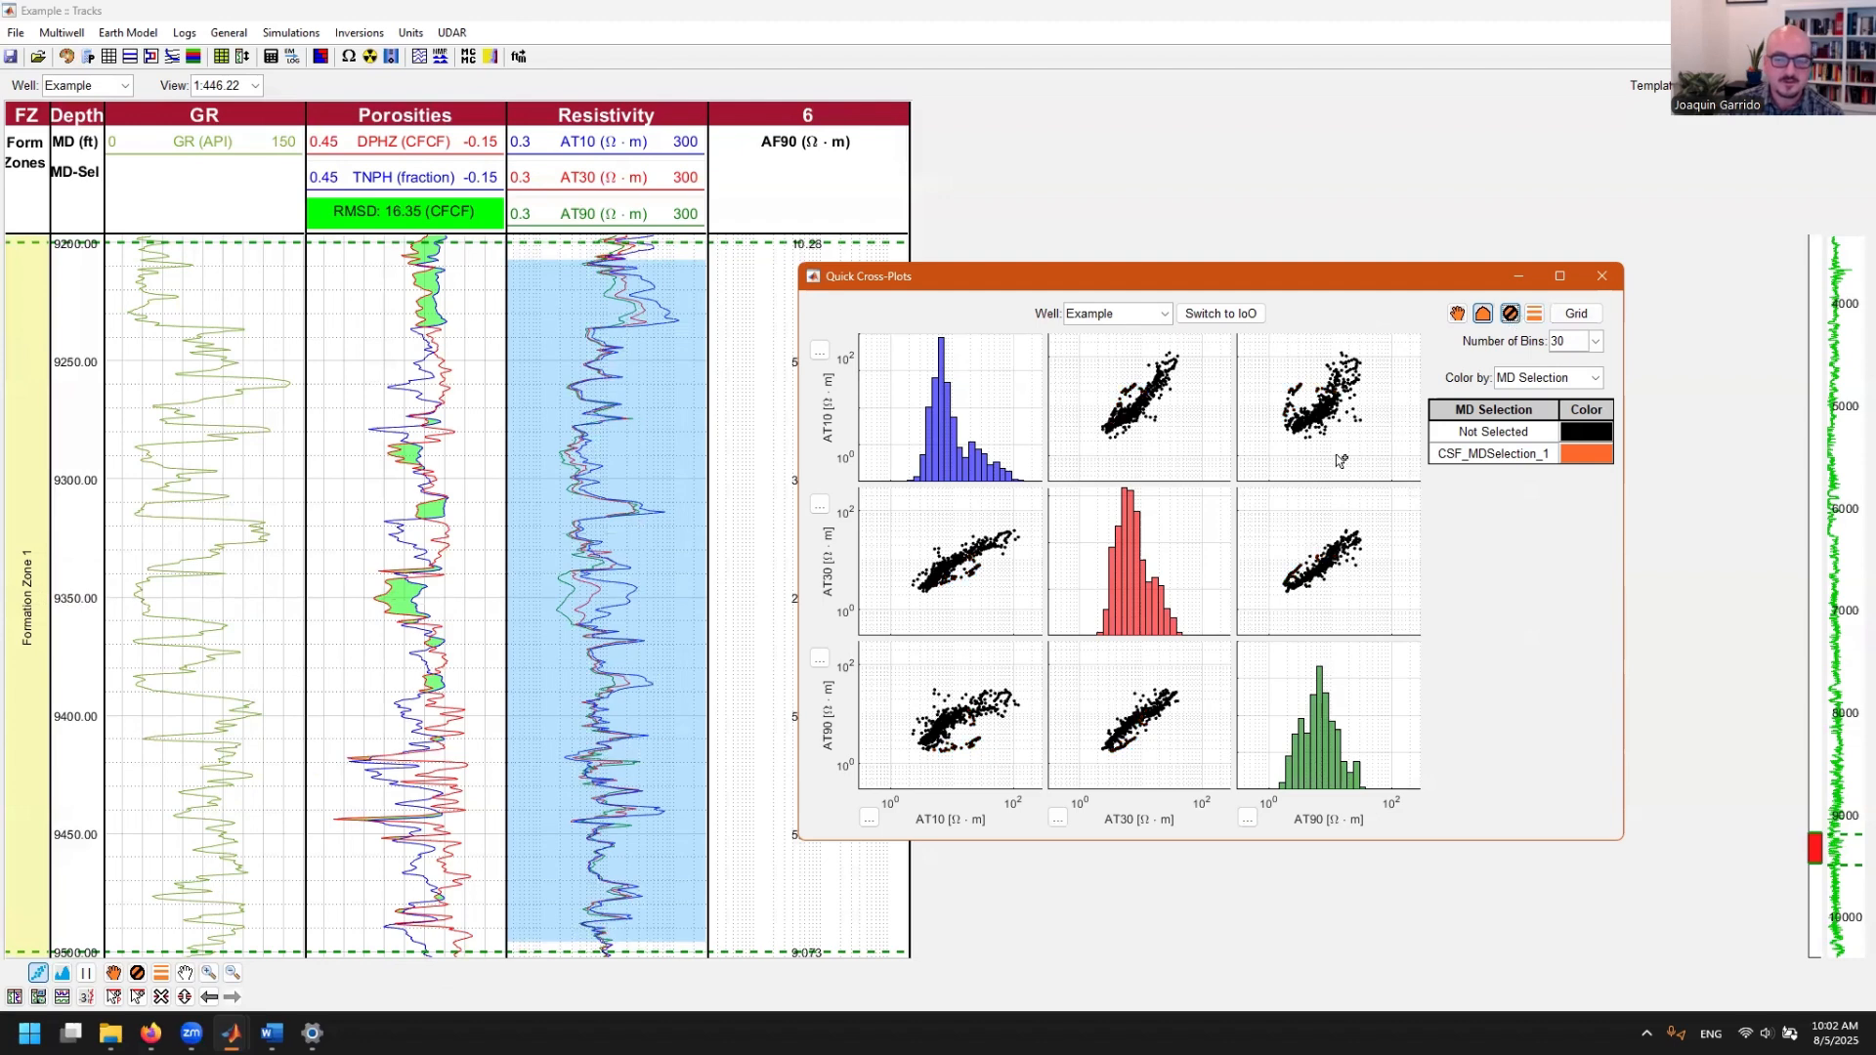
mouse_move(1301, 405)
mouse_down()
mouse_move(1273, 436)
mouse_move(1261, 399)
mouse_move(1297, 367)
mouse_up()
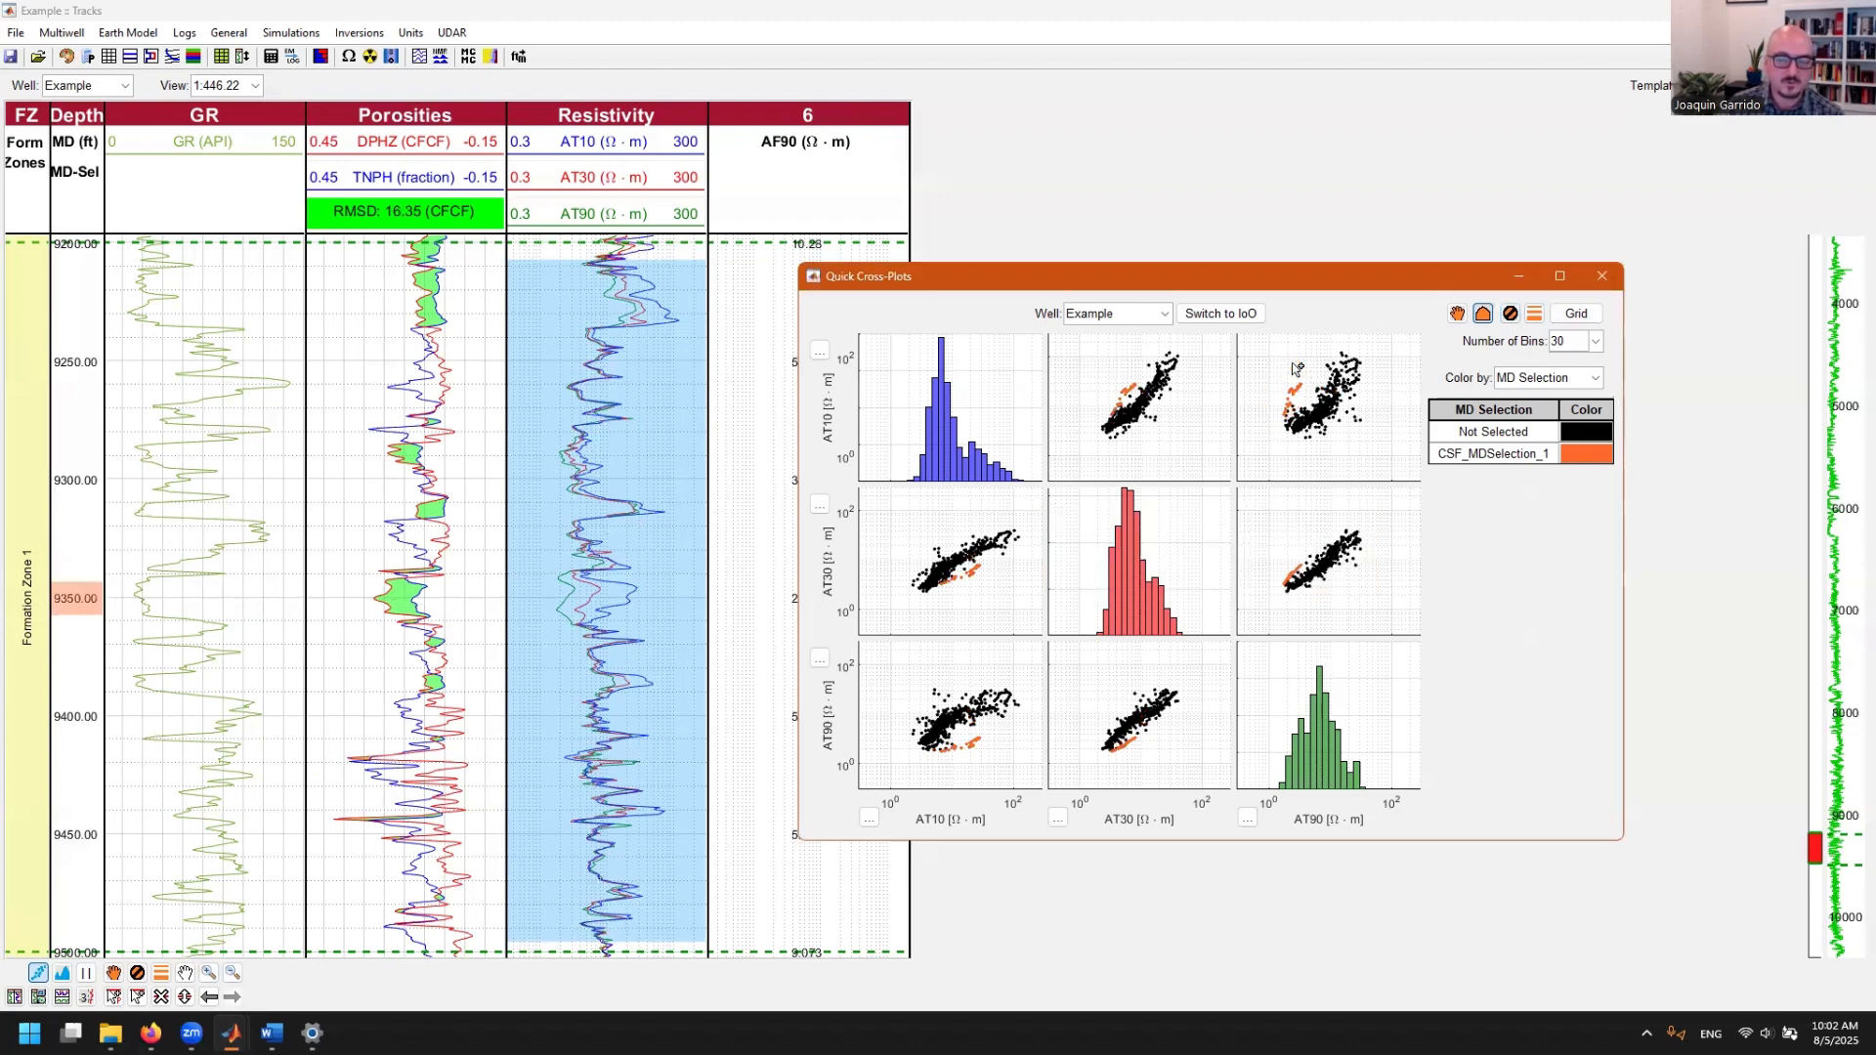
click(1602, 276)
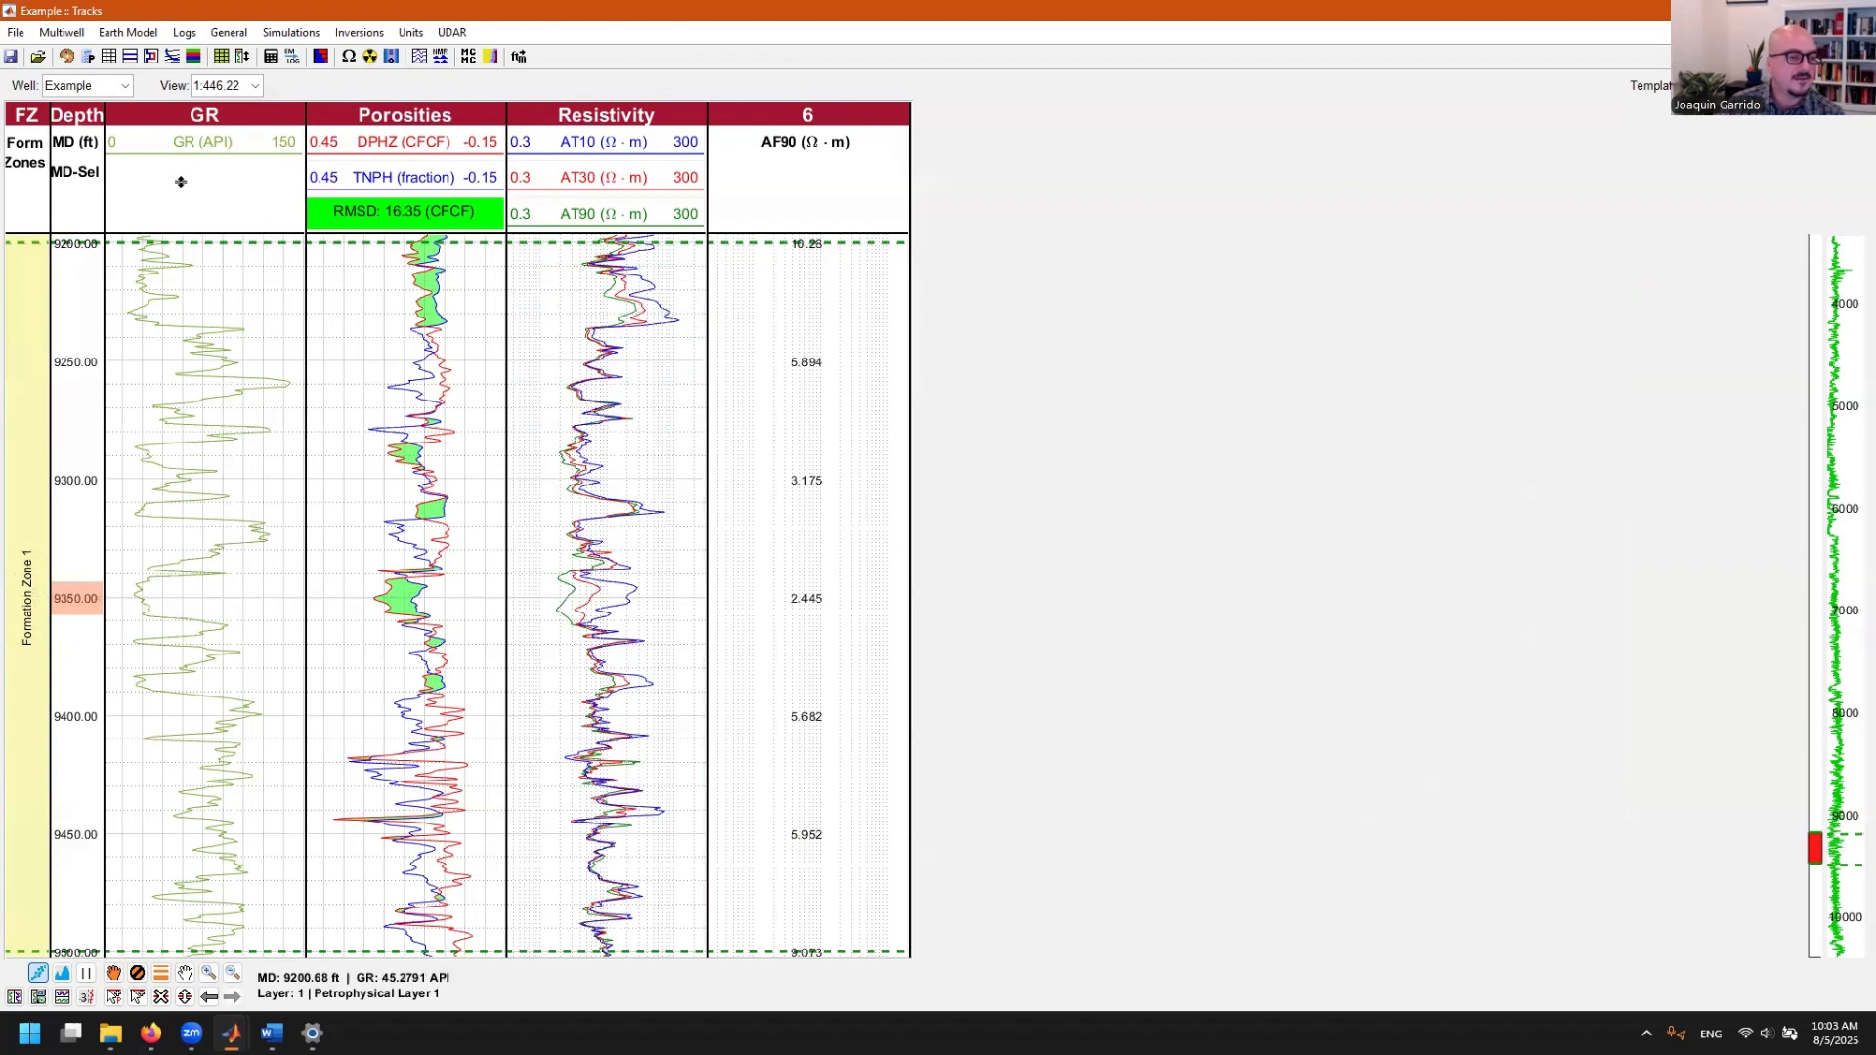
- Remove the MD Selections plot from the Depth track, add it back, and close the track editor
double_click(77, 217)
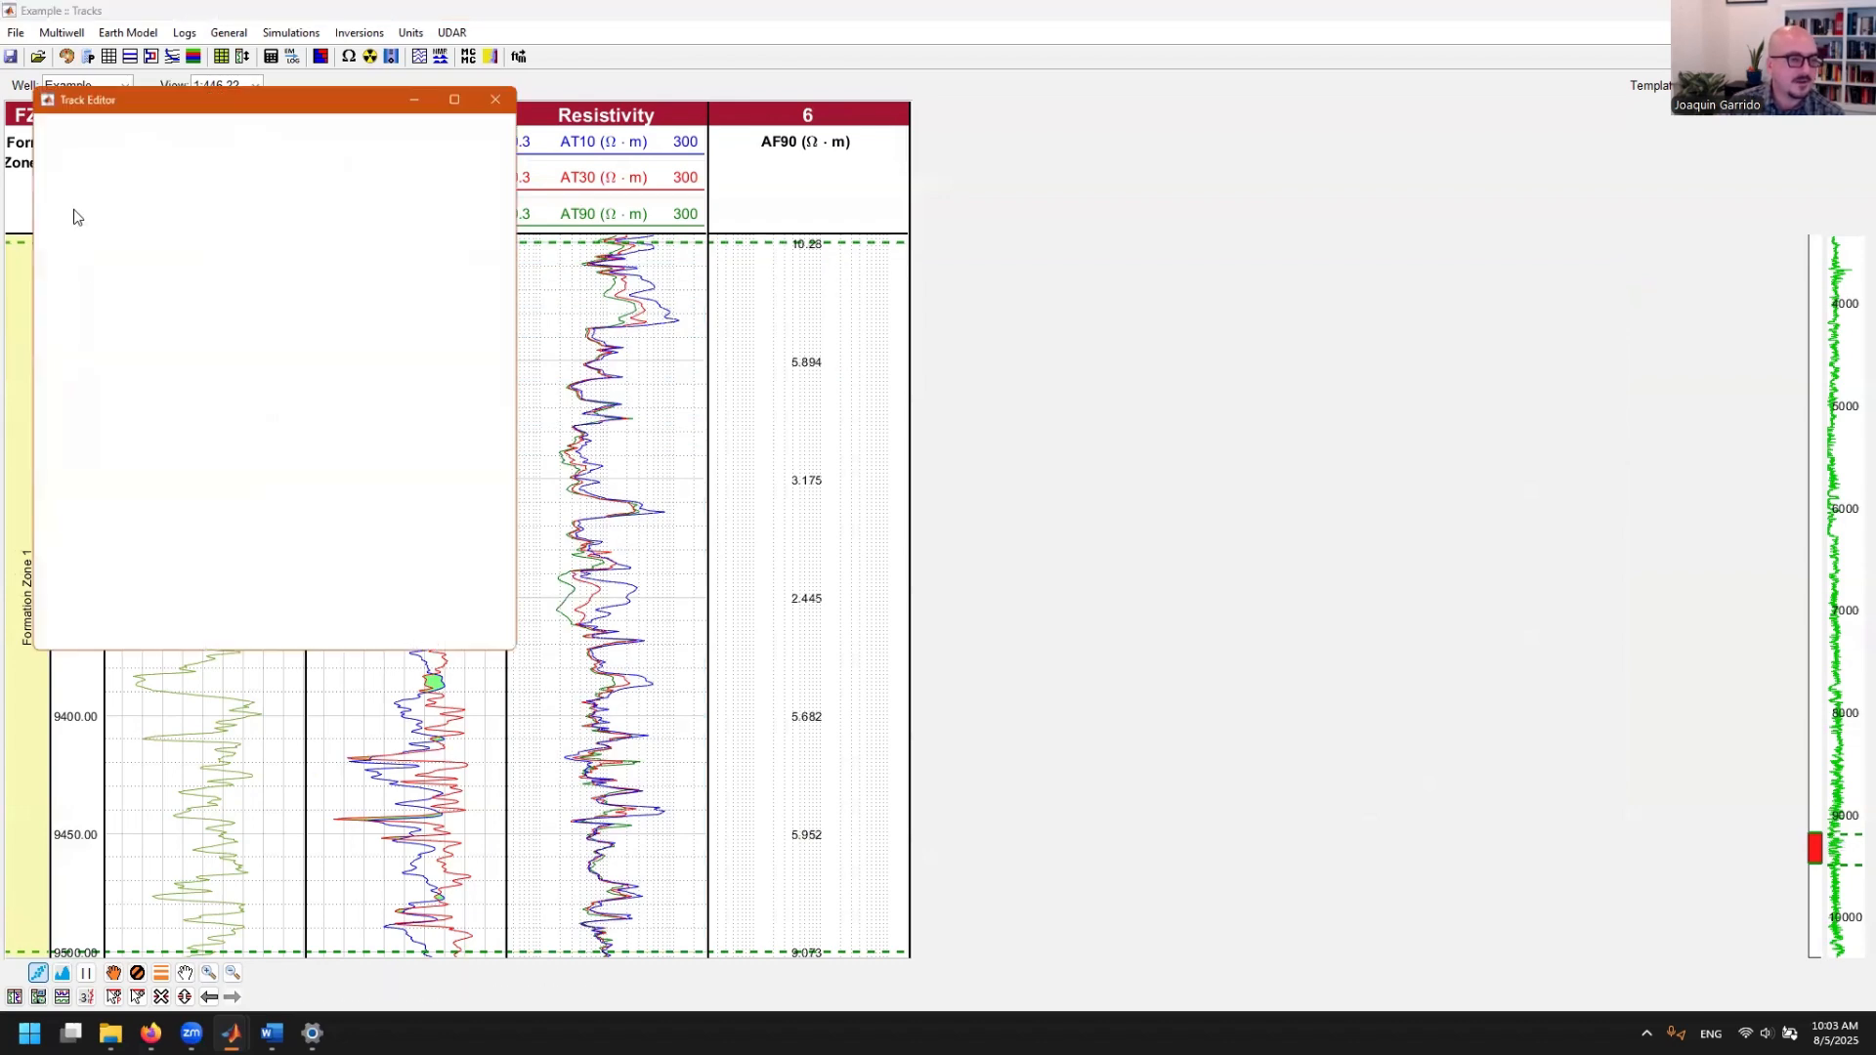
drag(236, 97, 1109, 206)
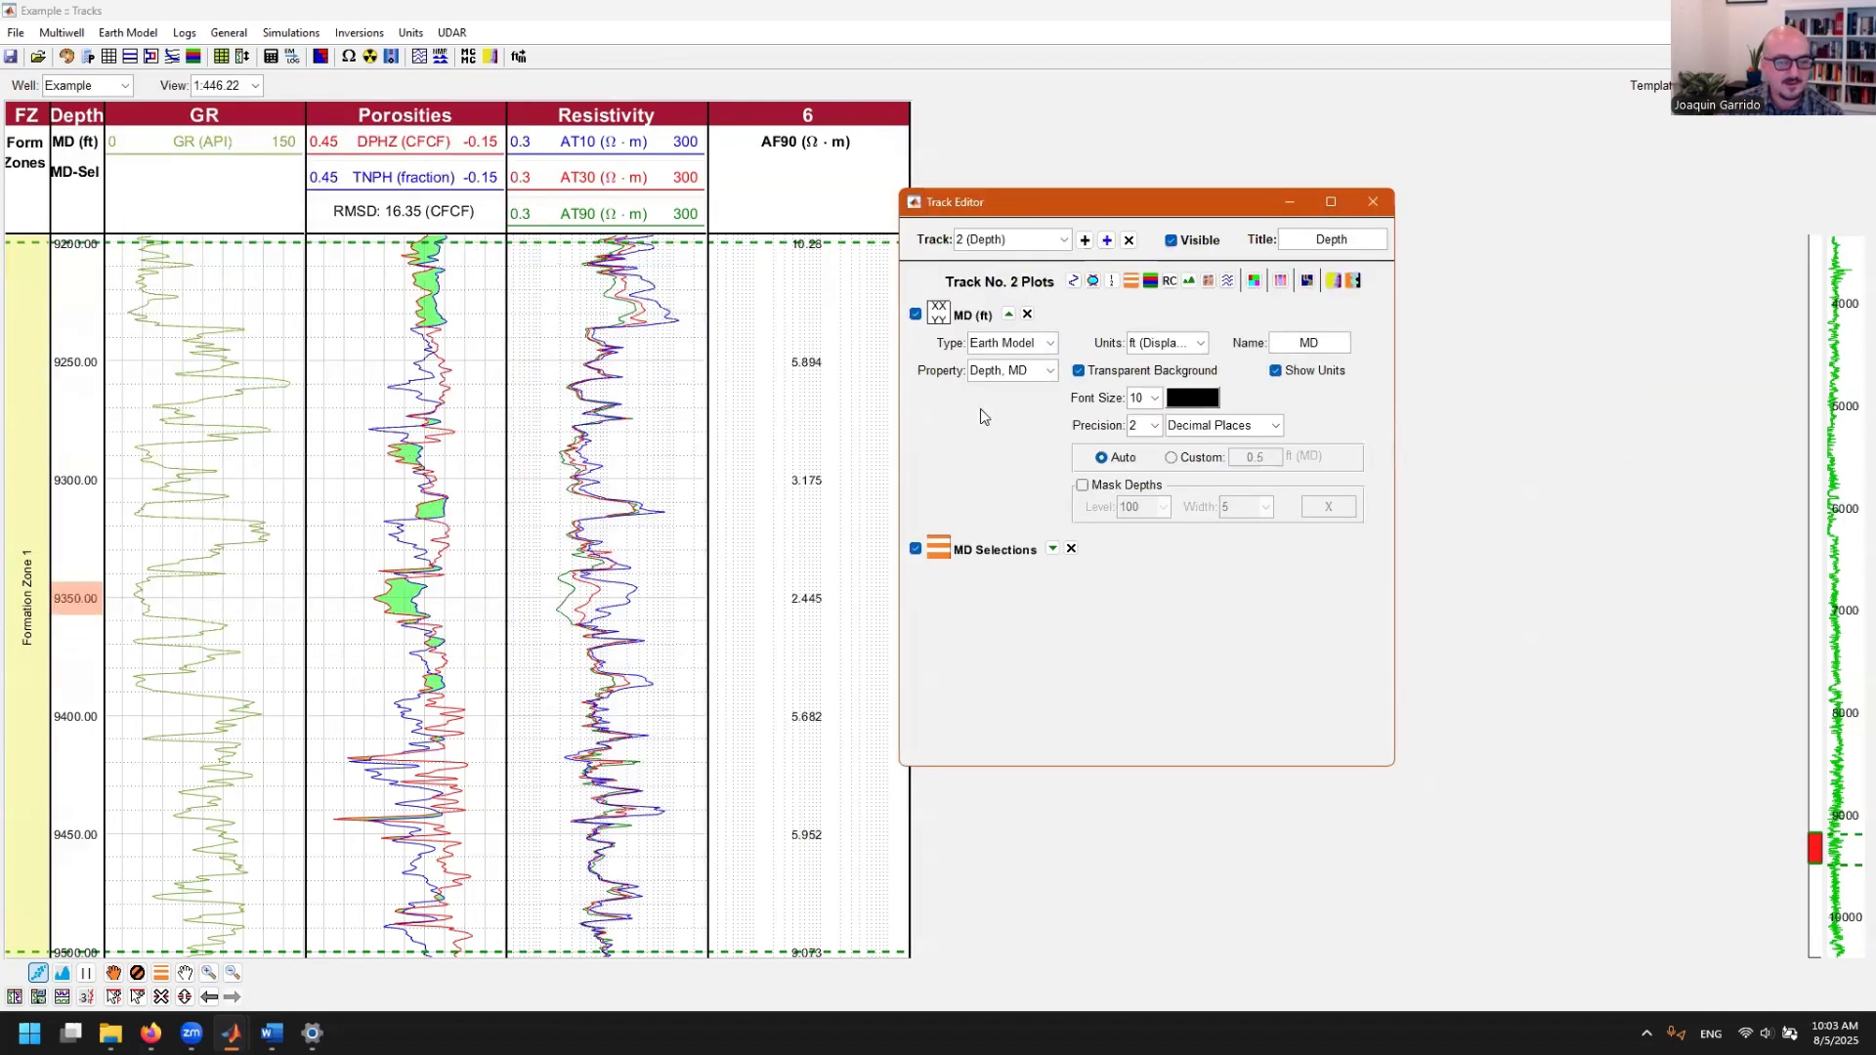
click(1053, 548)
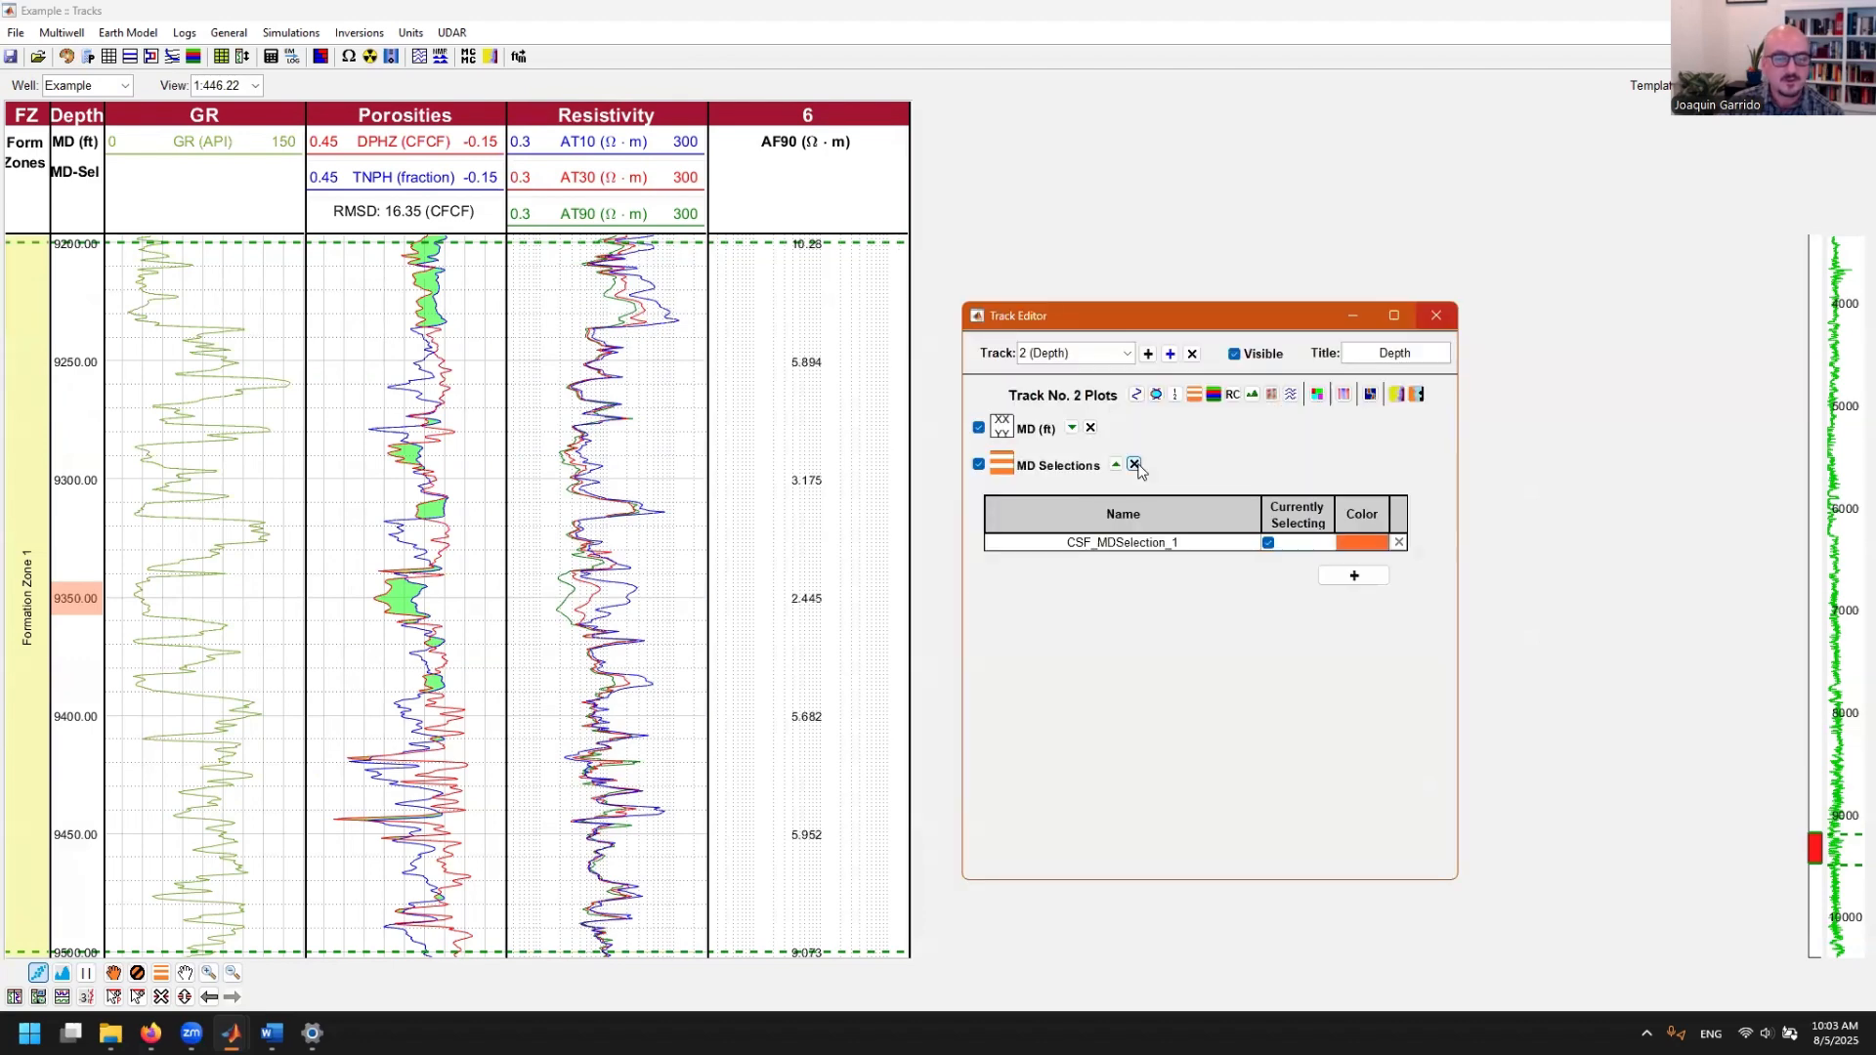
click(1135, 463)
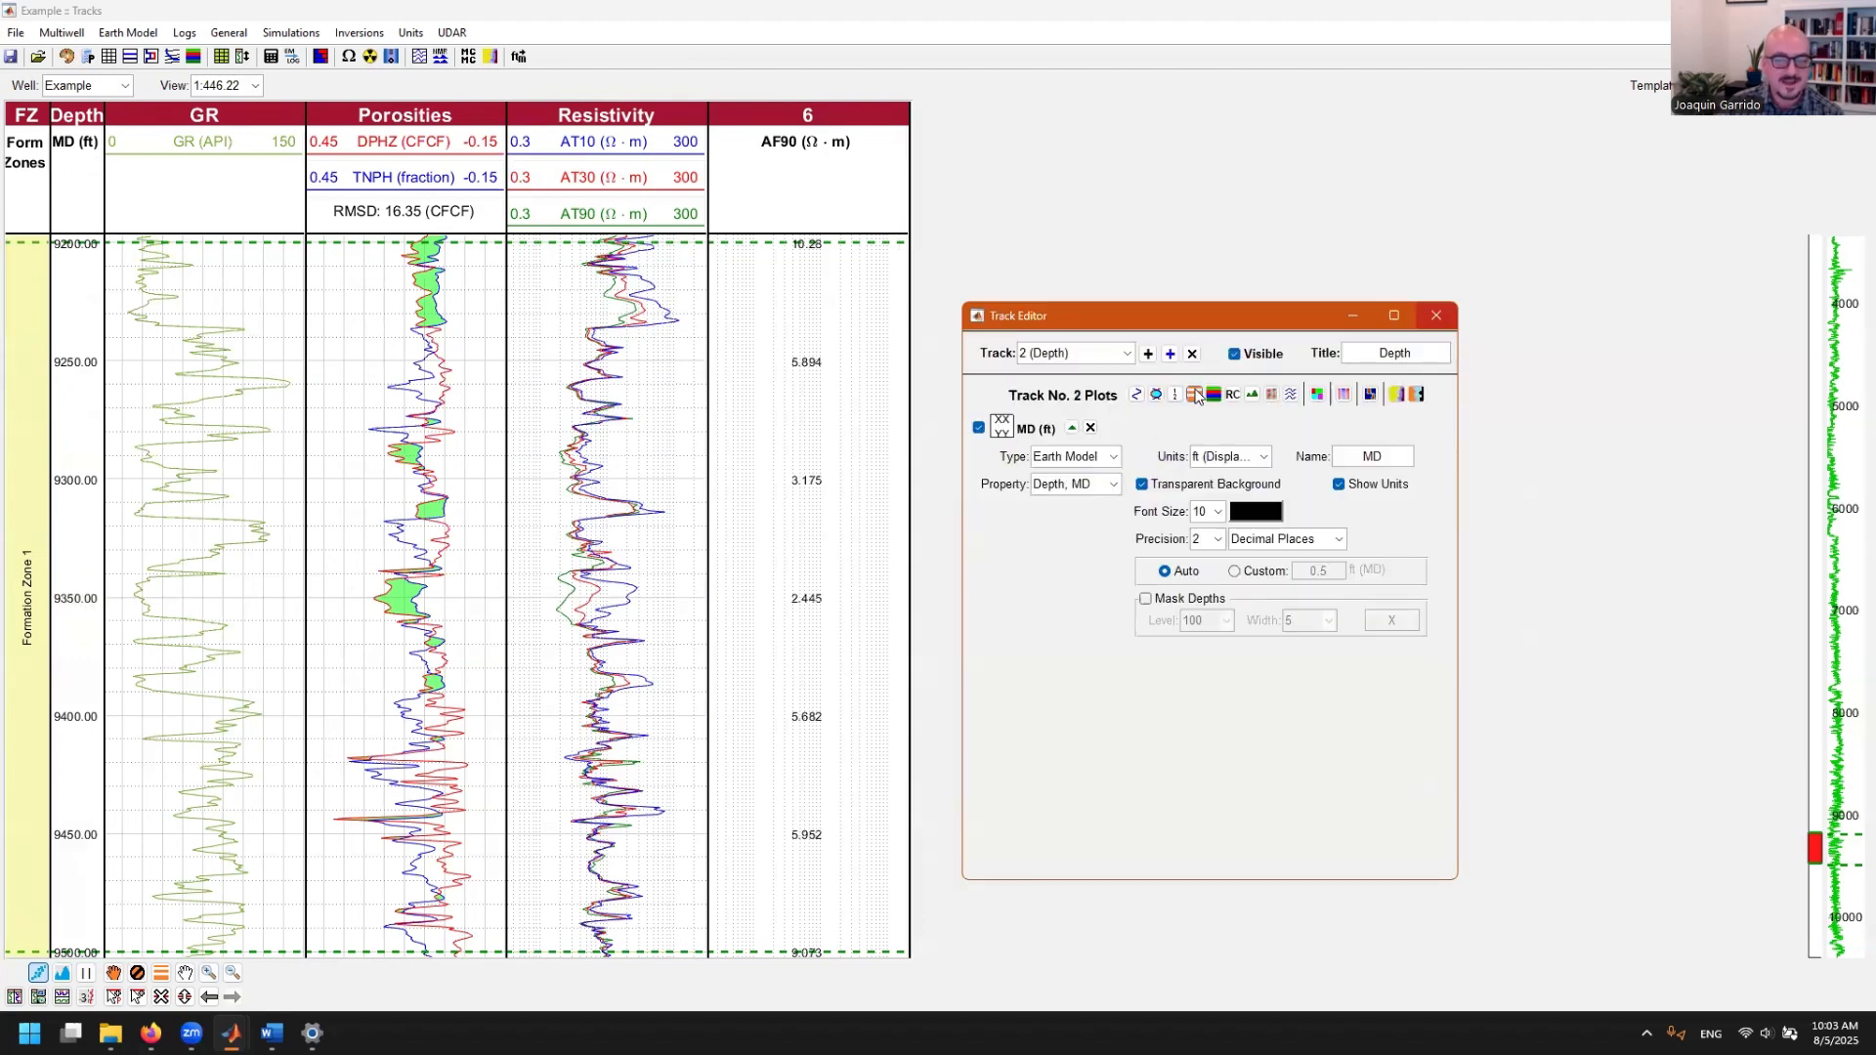
click(1195, 394)
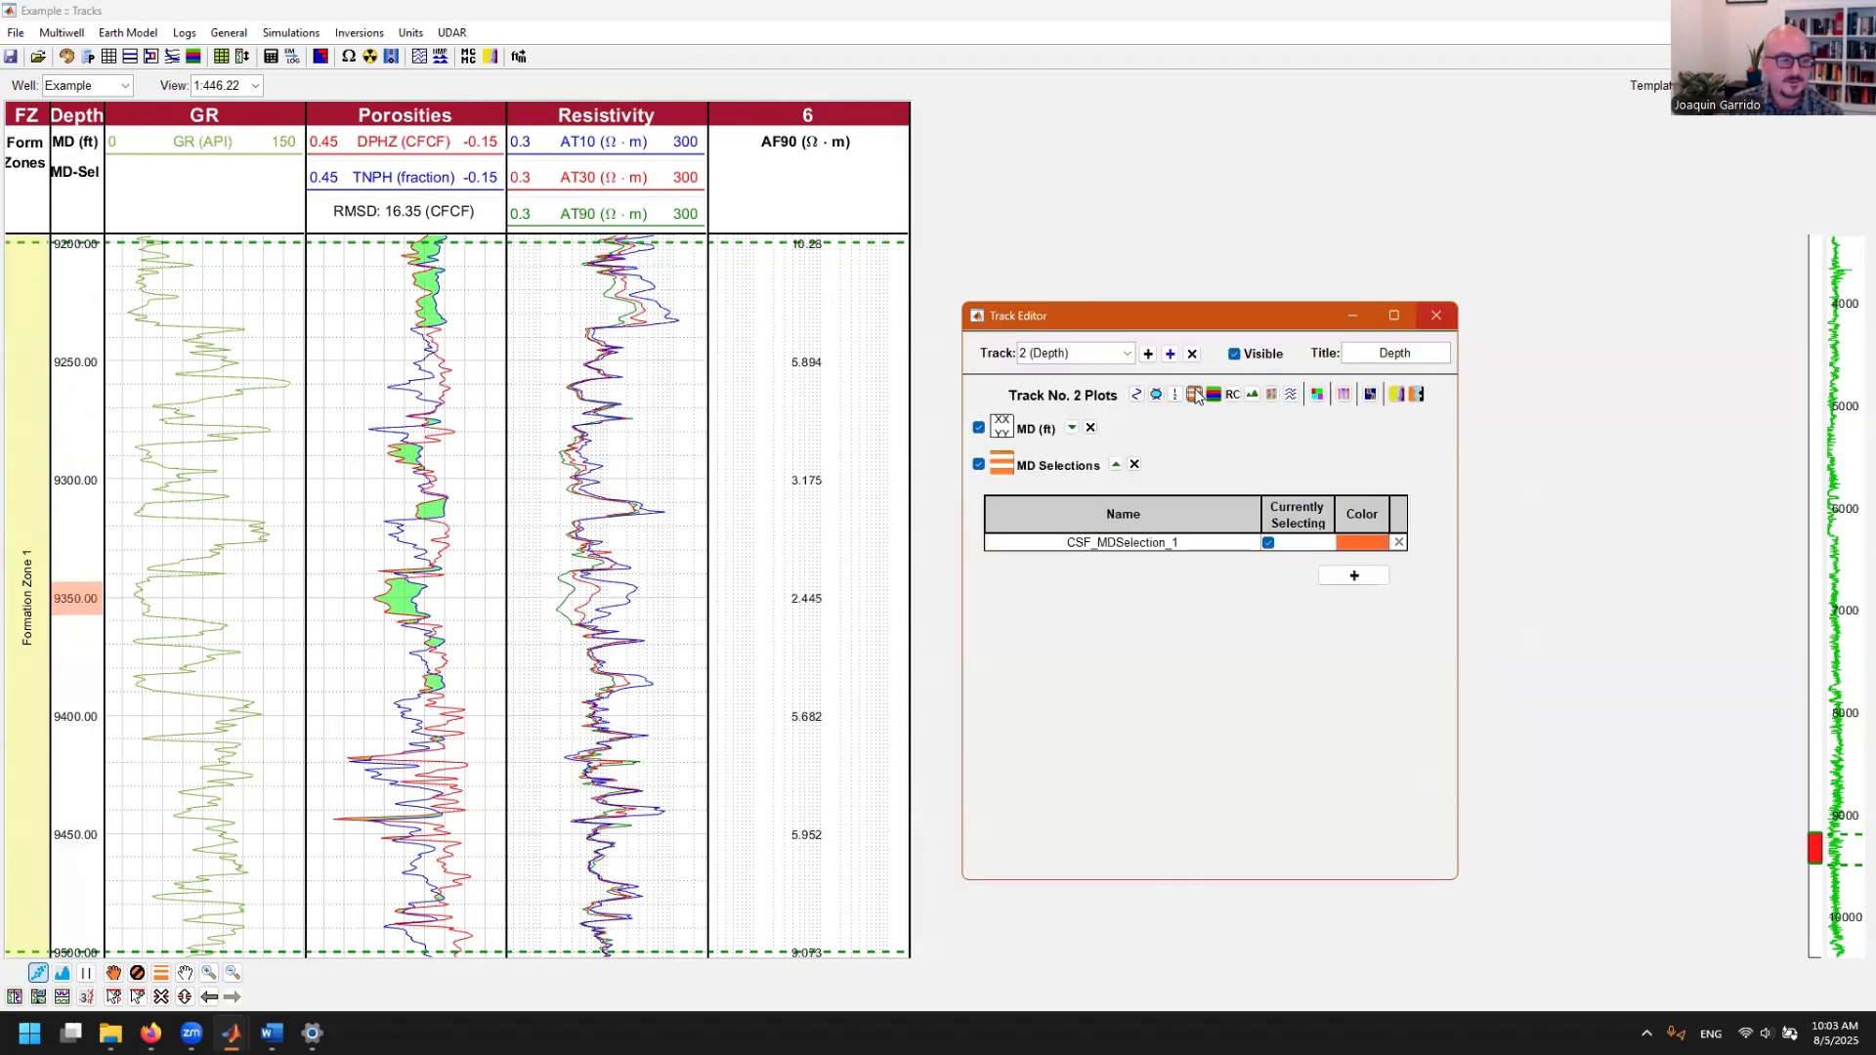
click(1435, 315)
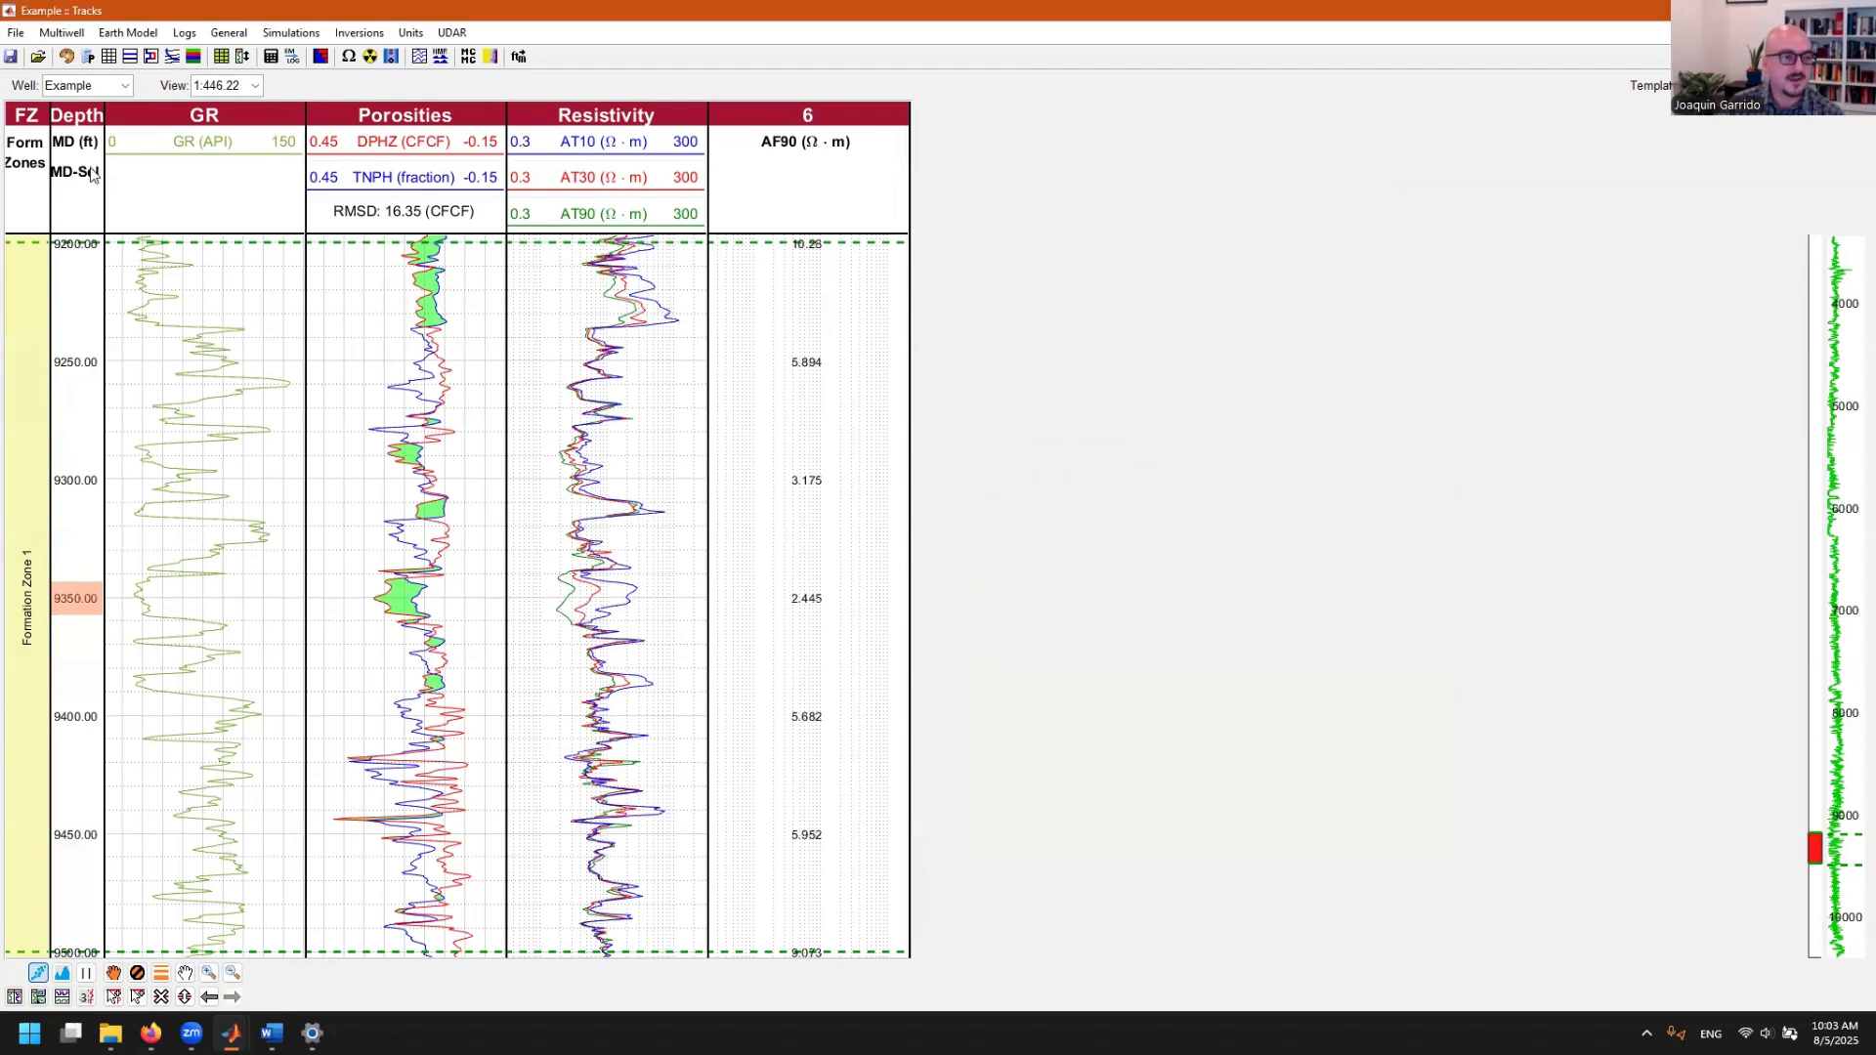
- Move the MD selections plot from the Depth track to track 6 and copy it to the Depth, GR, Porosities and Resistivity tracks
drag(83, 174, 801, 188)
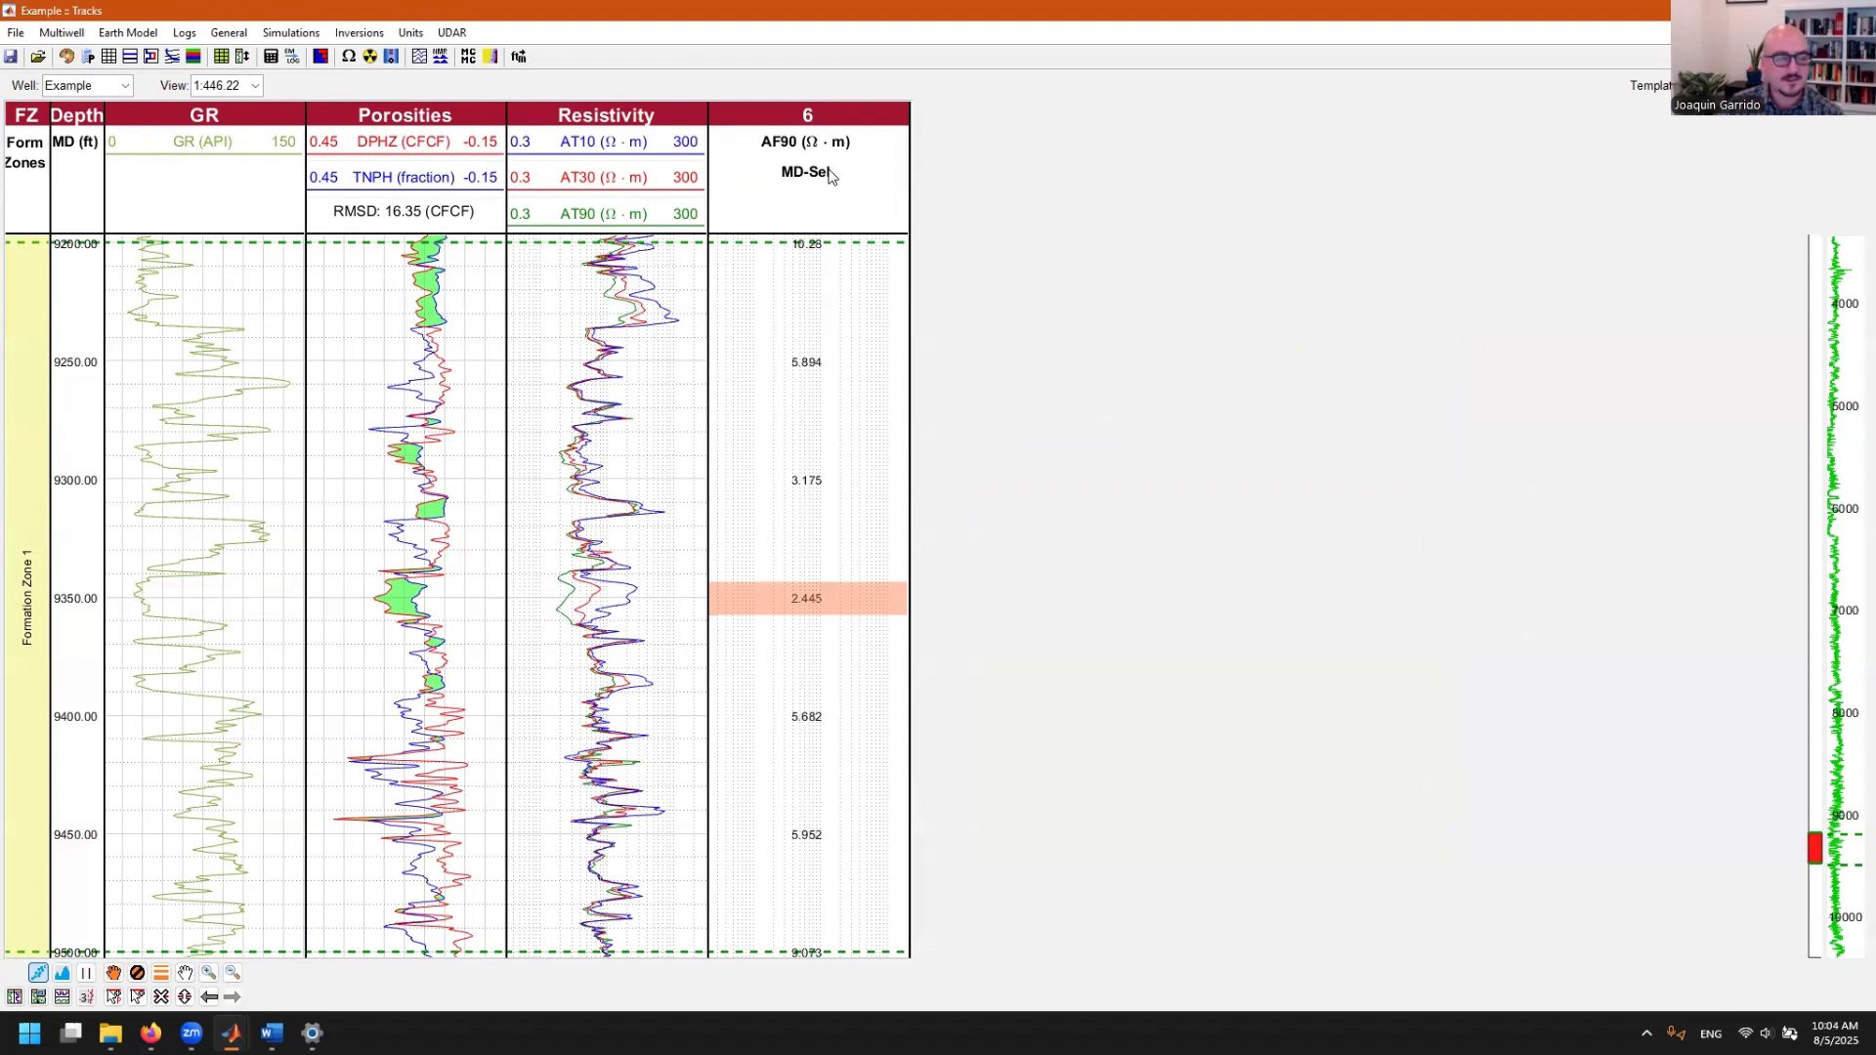
drag(830, 176, 93, 183)
drag(240, 191, 425, 183)
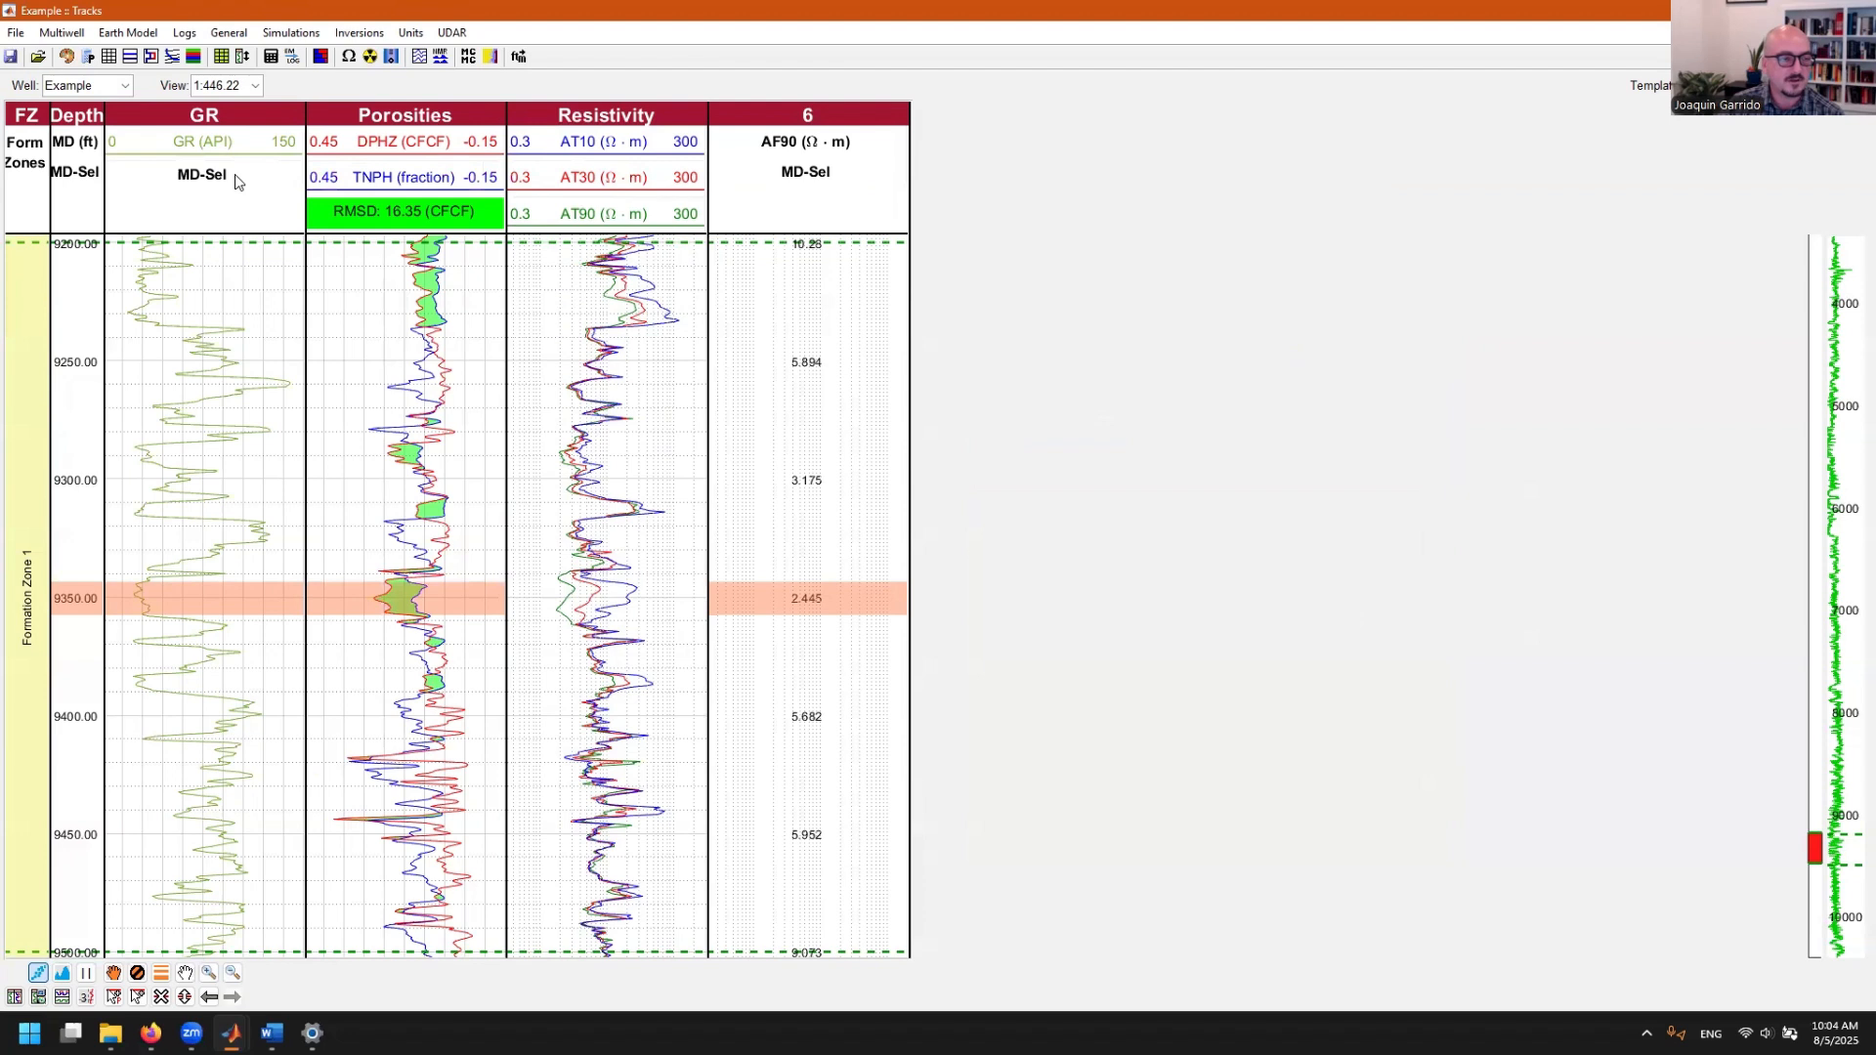
drag(234, 181, 601, 181)
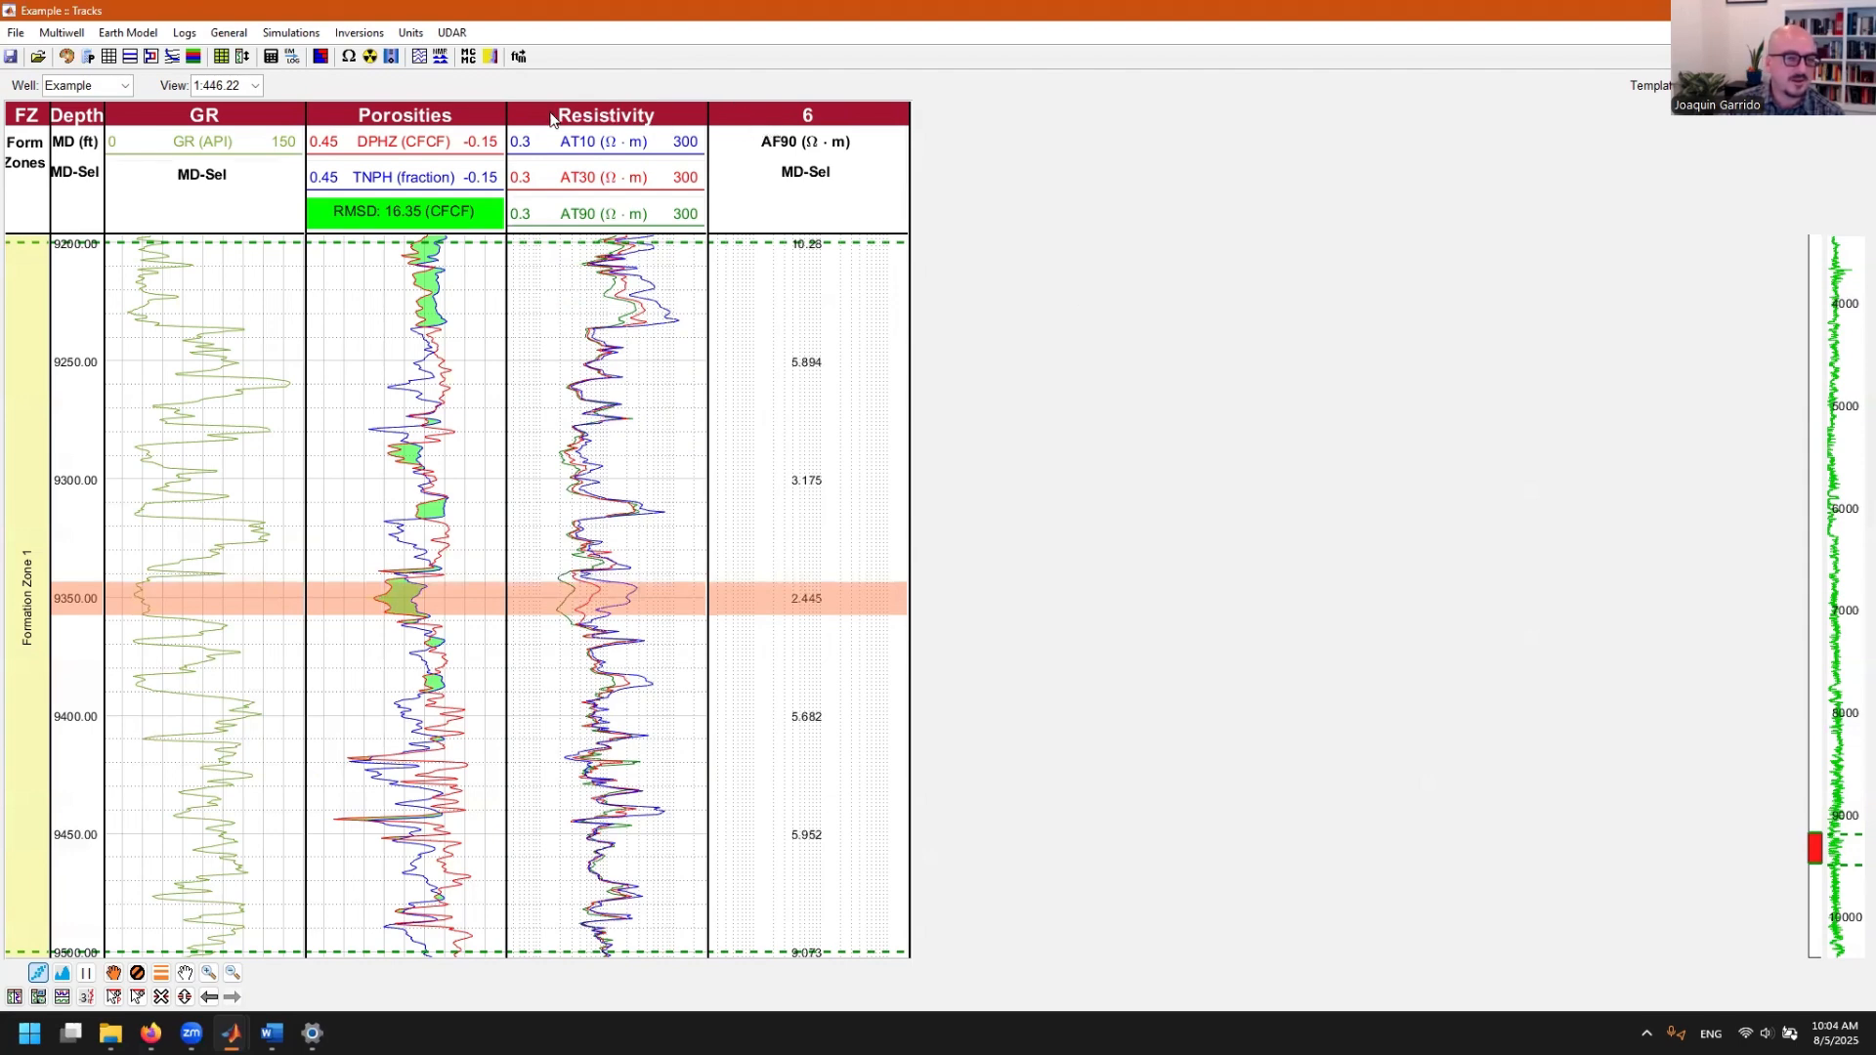
- Move the AF90 track between the Porosities and Resistivity tracks, and place the AT10 curve last in the Resistivity track header
drag(547, 120, 556, 118)
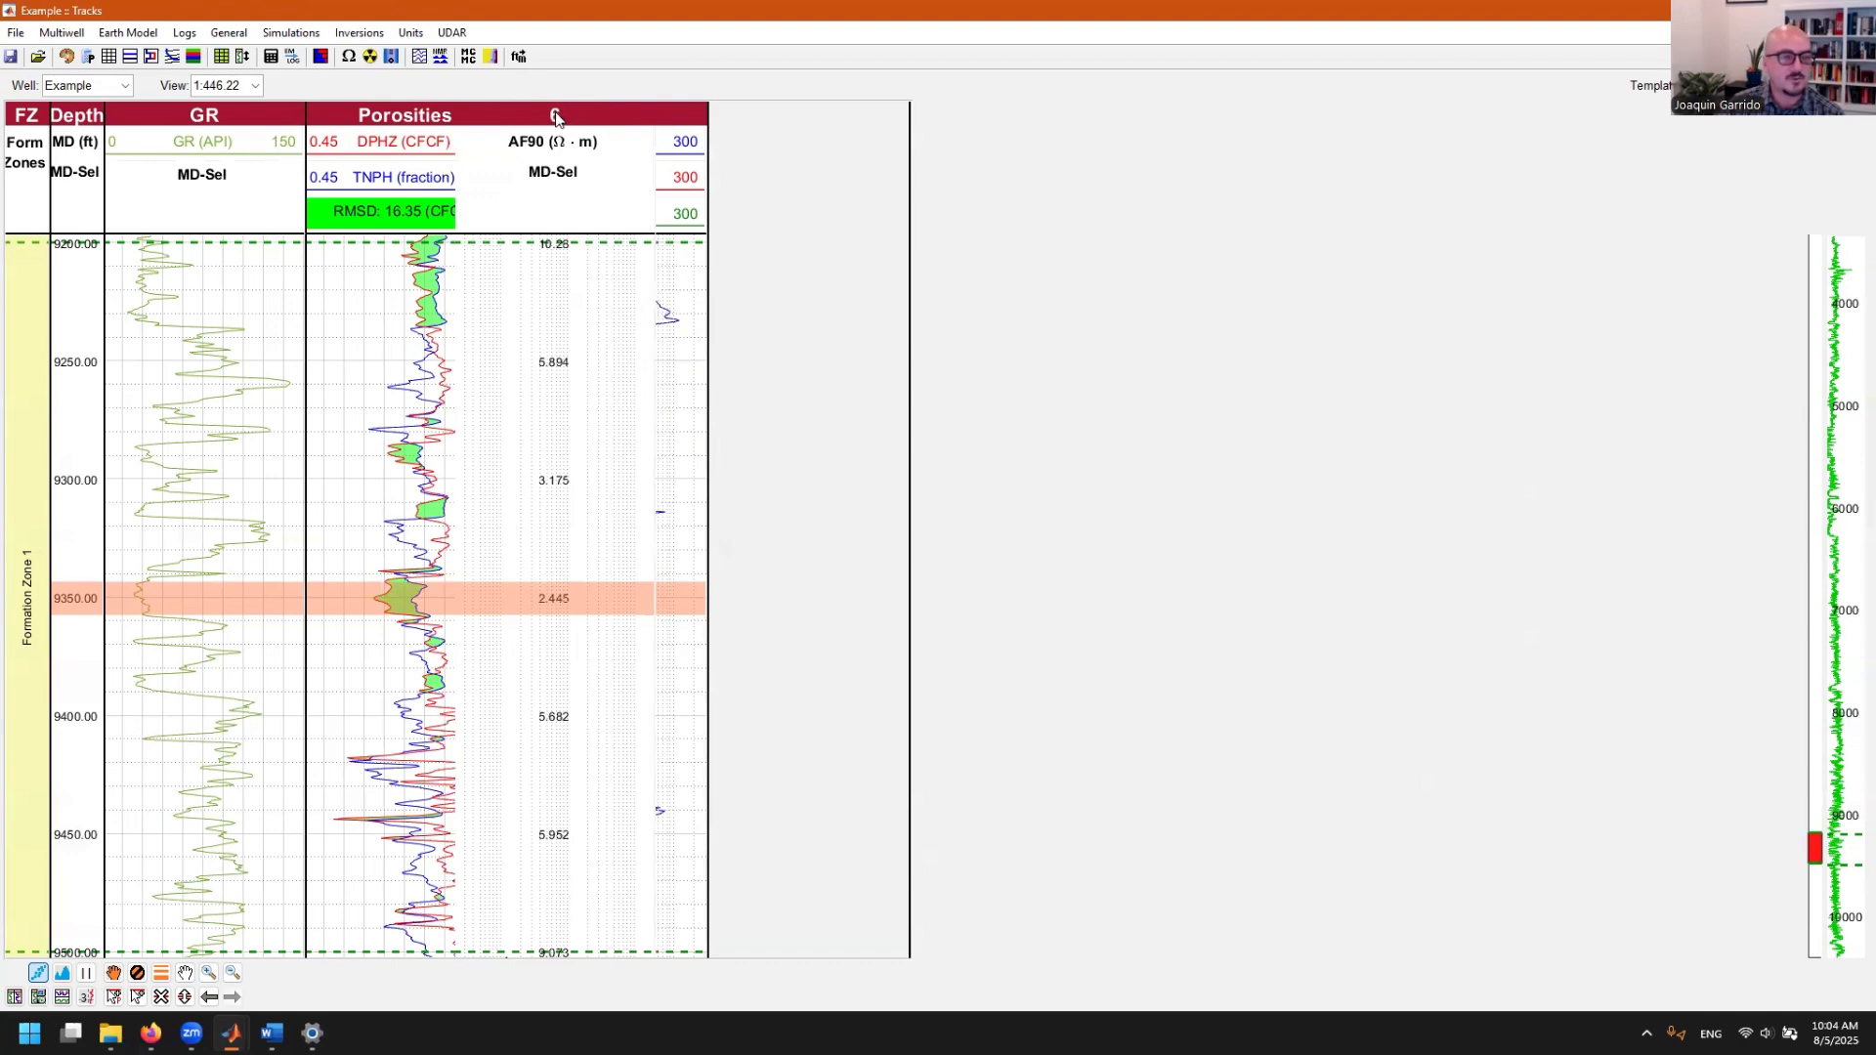
drag(574, 125, 606, 135)
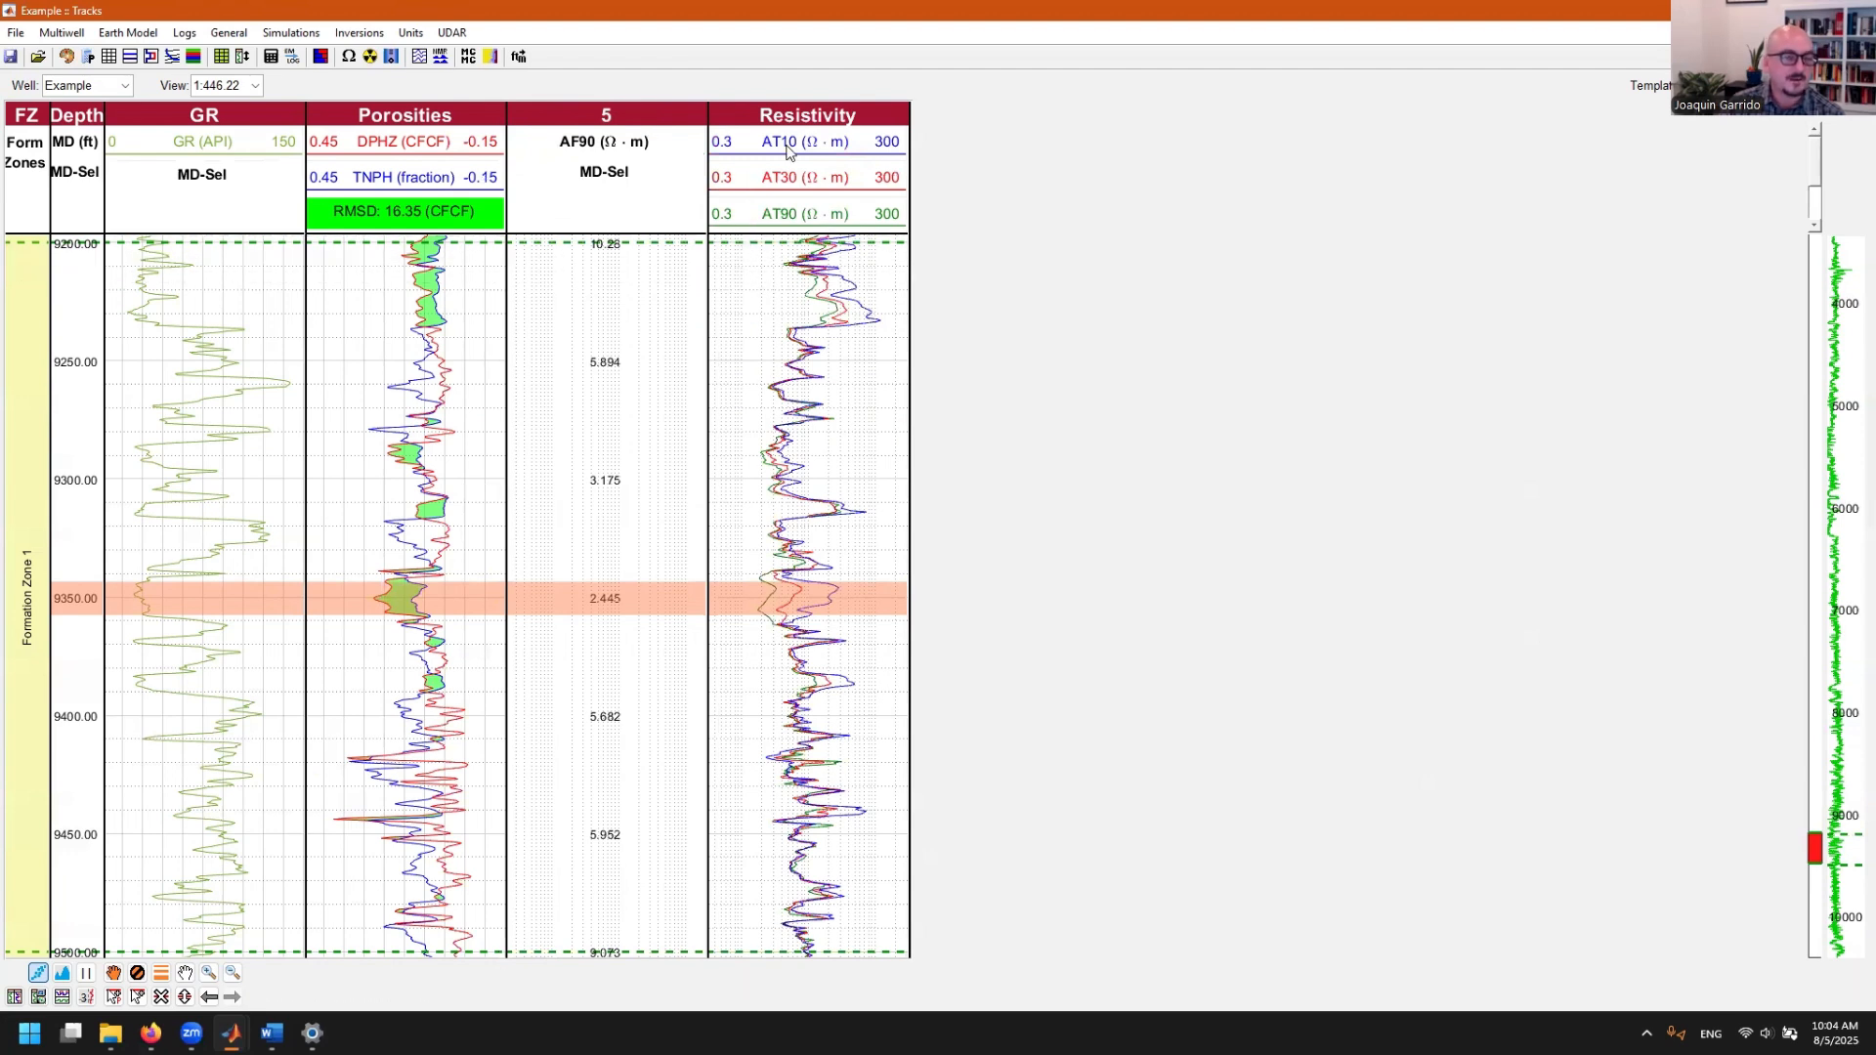
drag(787, 150, 795, 223)
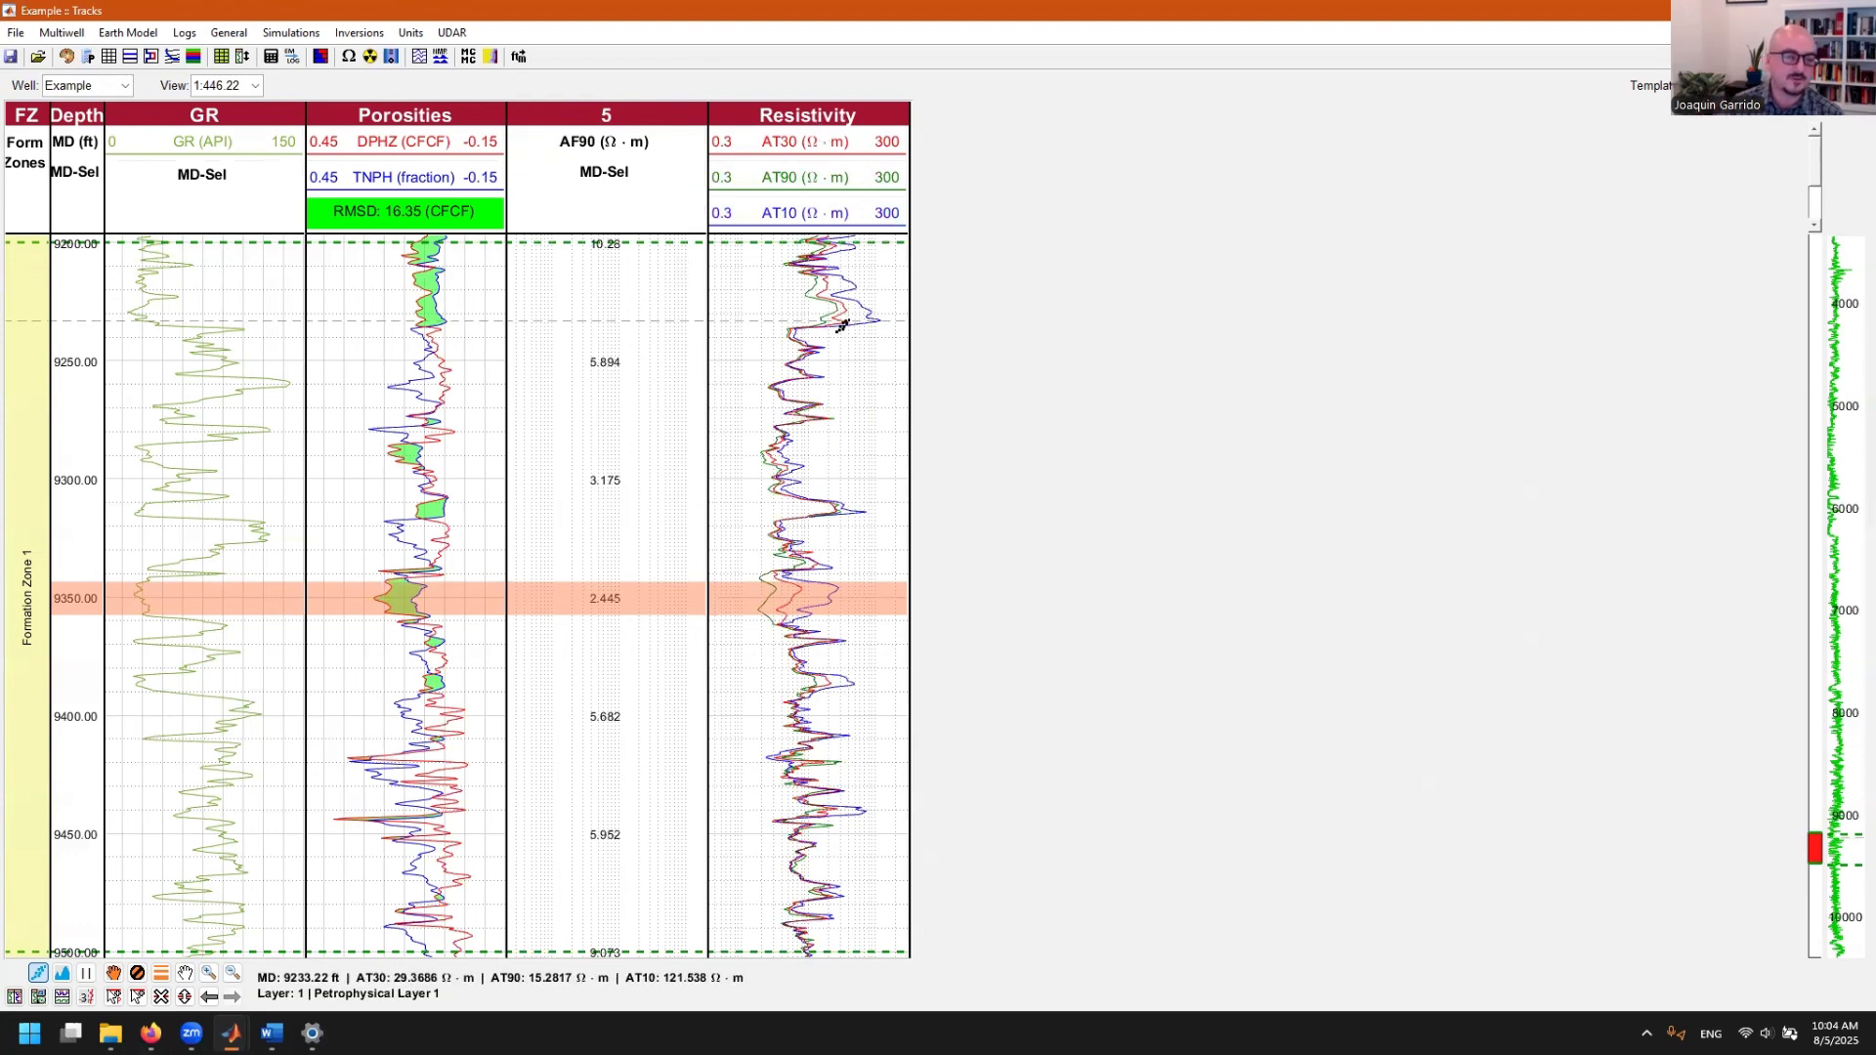
- Zoom in on the logs between about 9248 and 9290 ft, and restore the full depth interval view
click(208, 972)
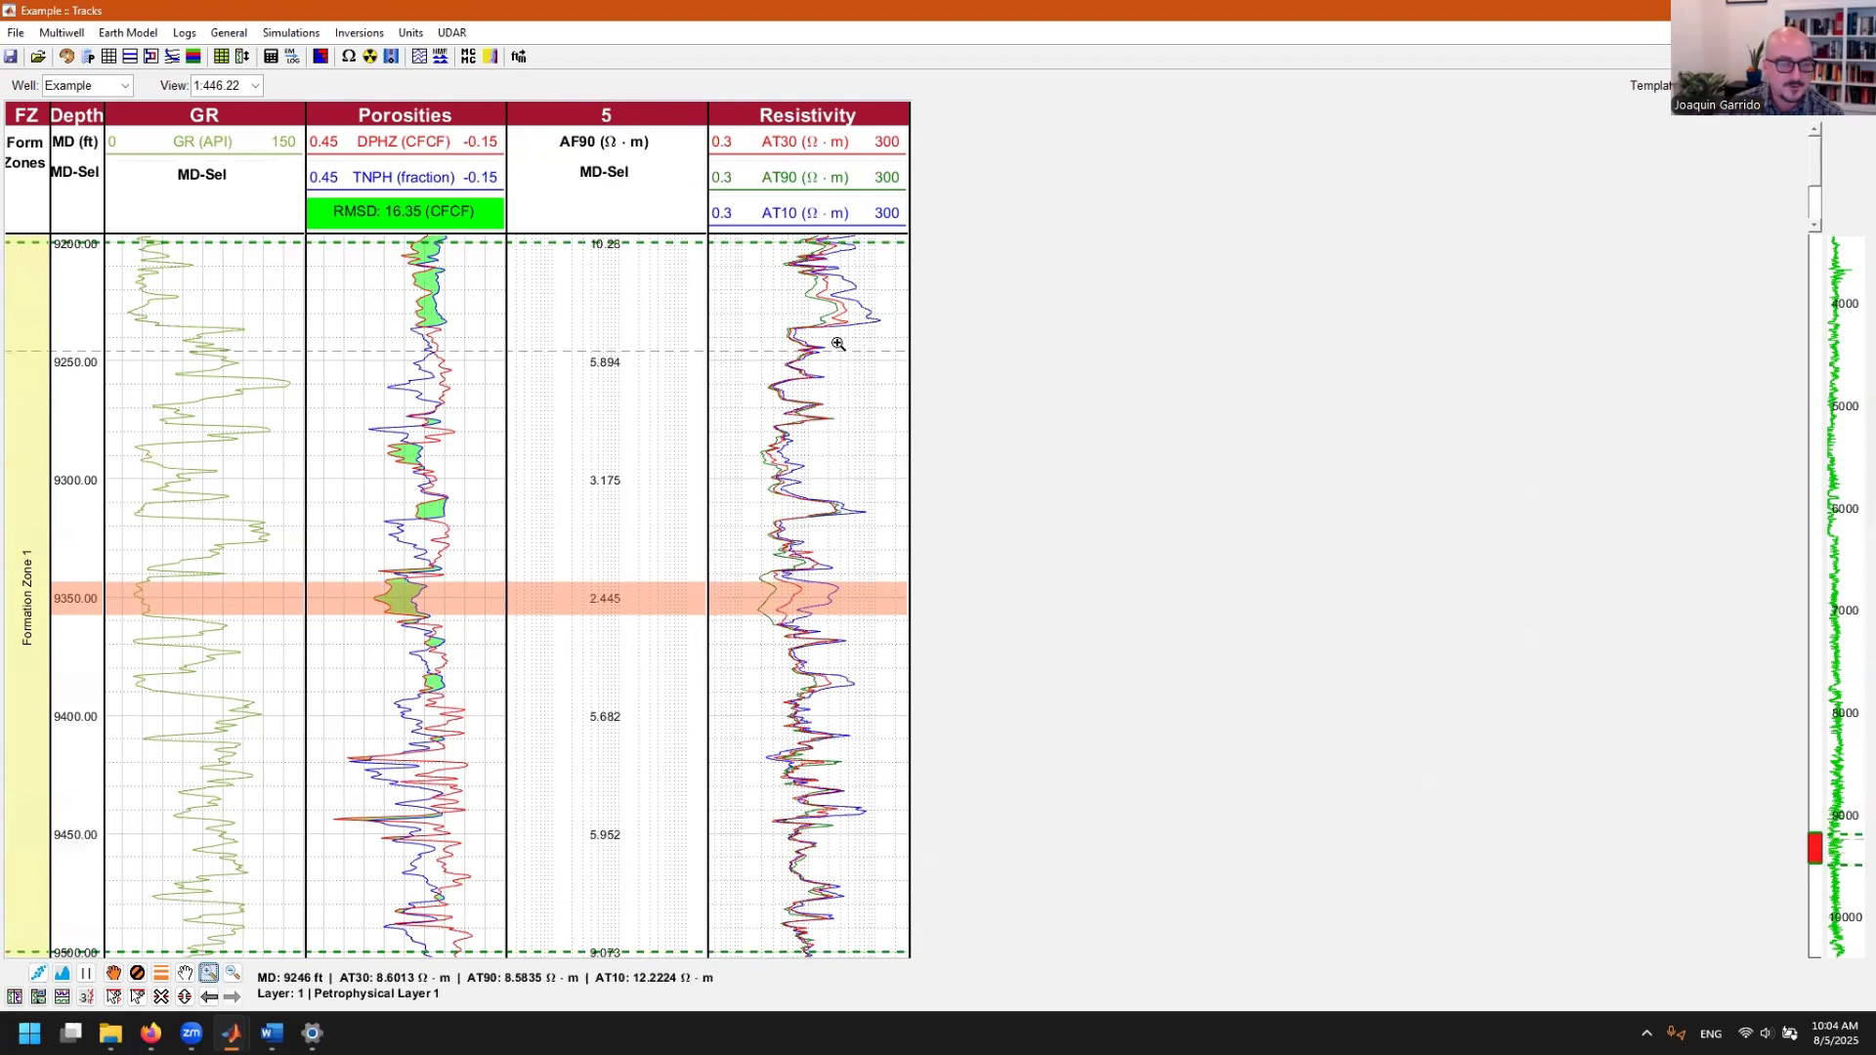
drag(810, 350, 848, 463)
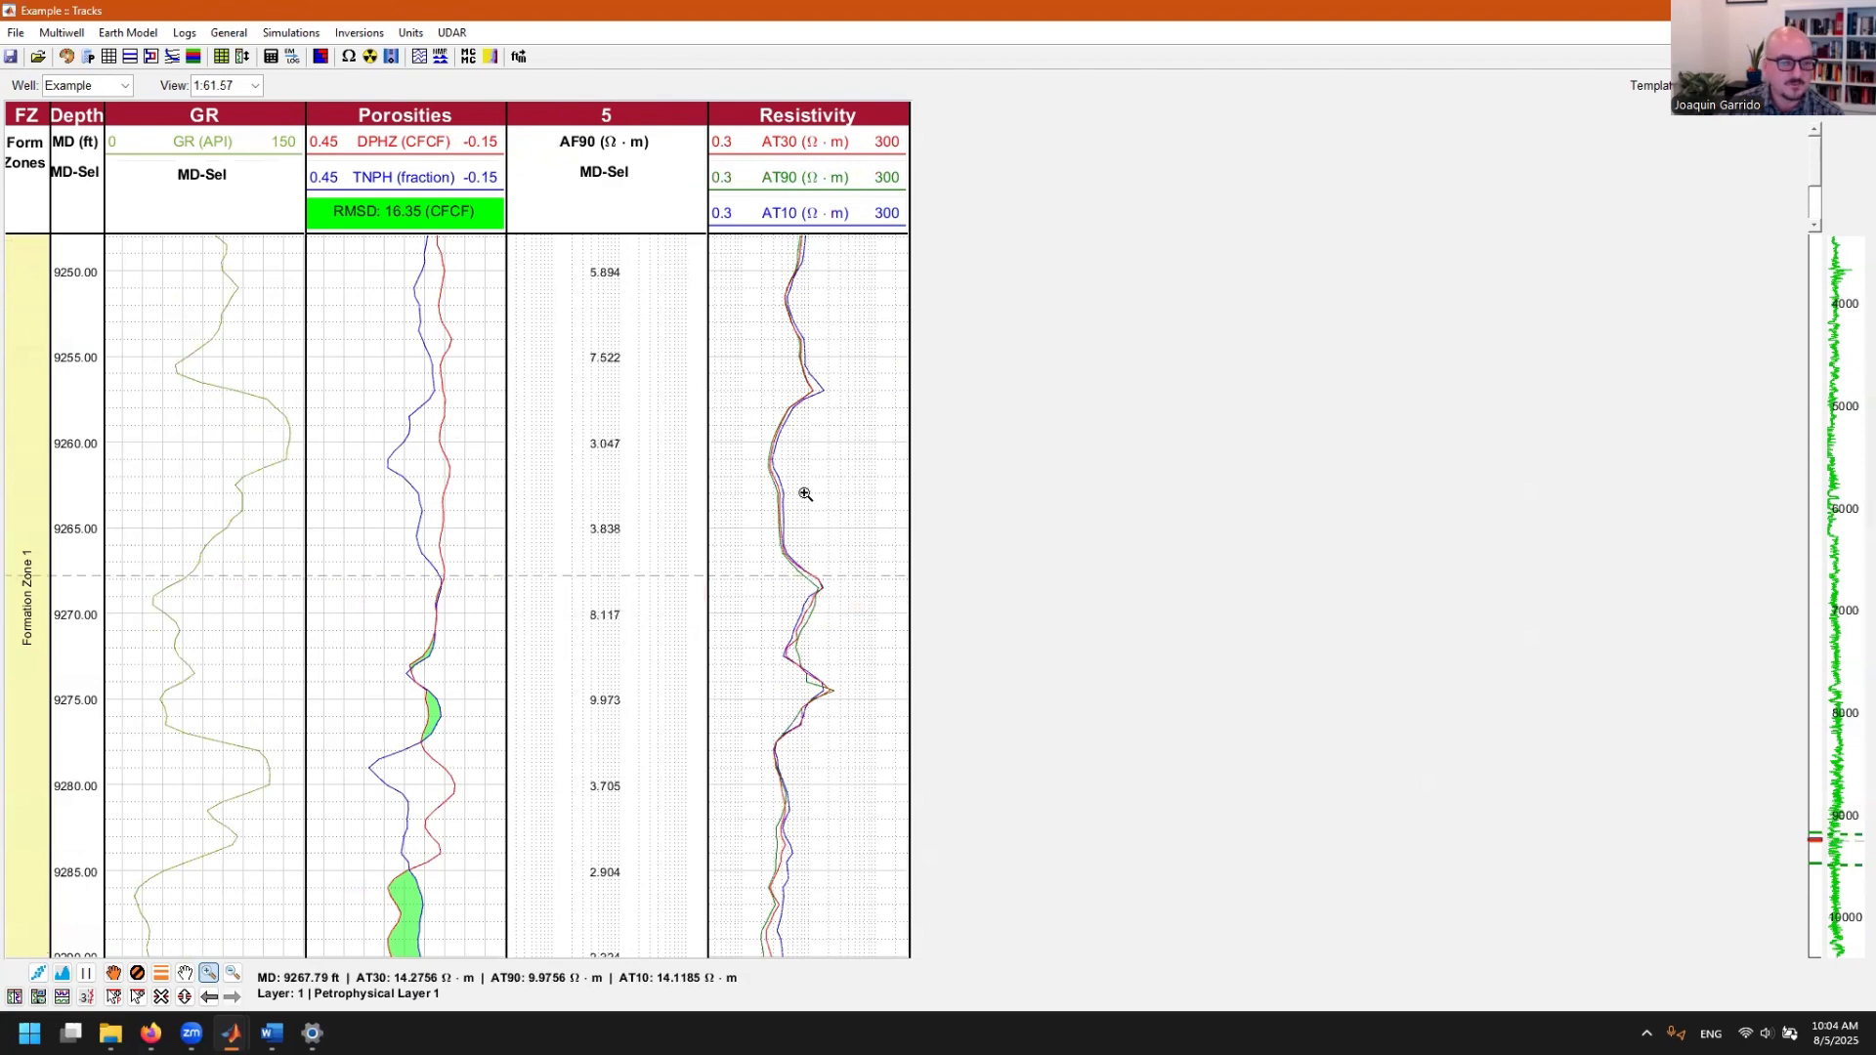
double_click(847, 546)
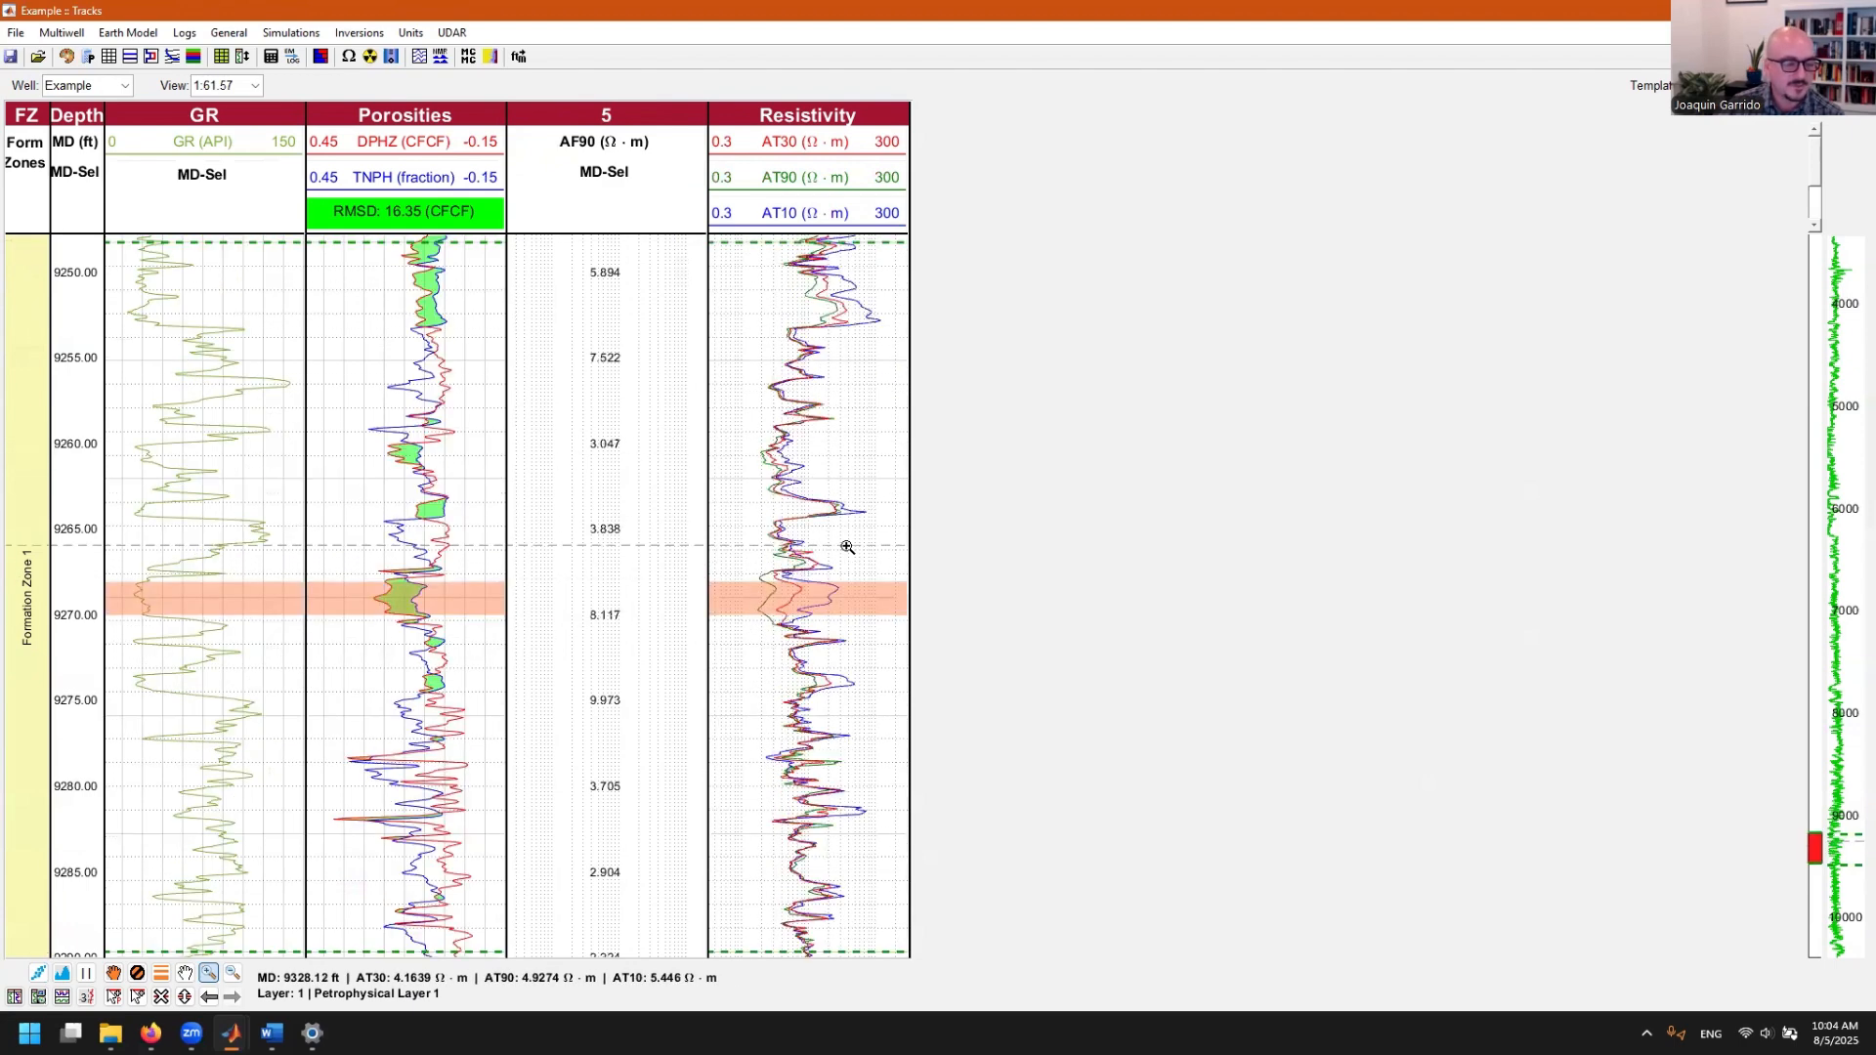